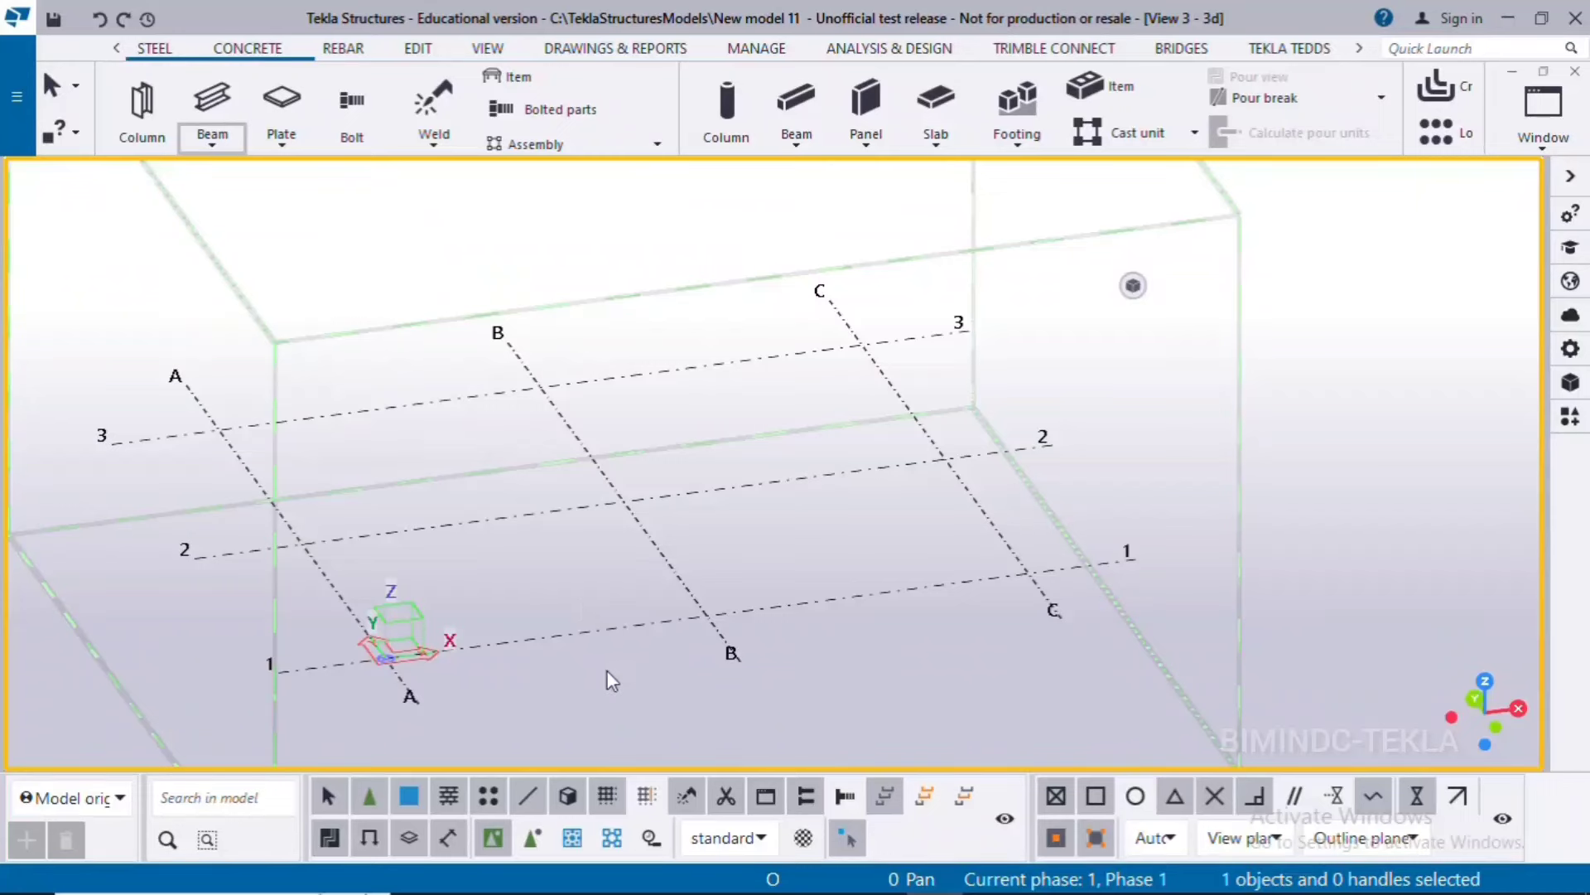
Create a steel beam about 2719 mm long on grid line 1, ending at its intersection with grid line B.
left_click(580, 669)
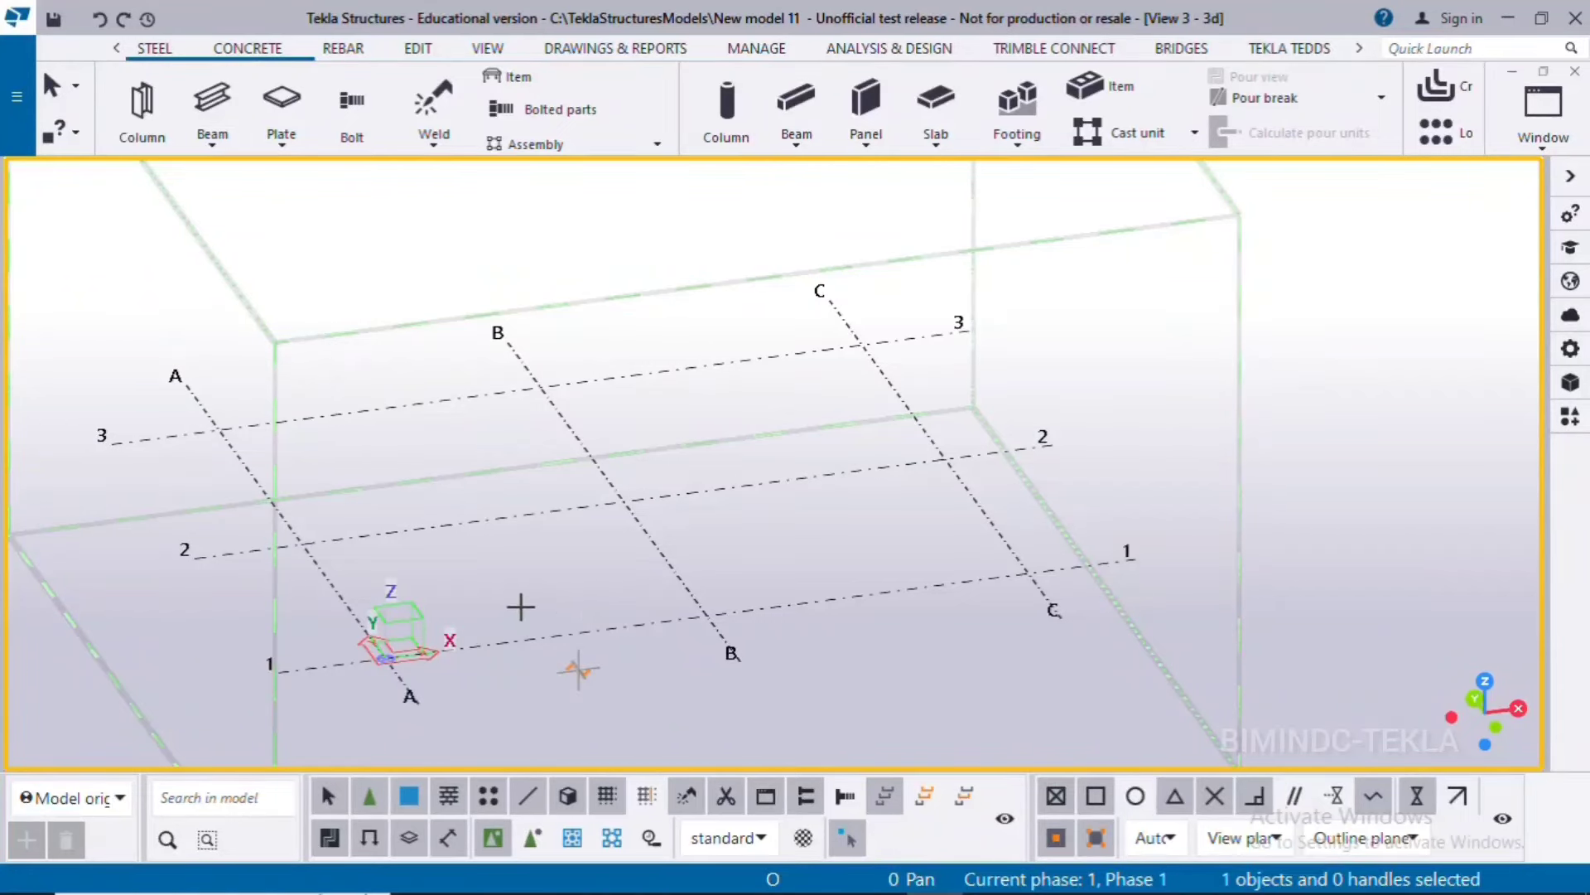
middle_click_drag(564, 675, 515, 621)
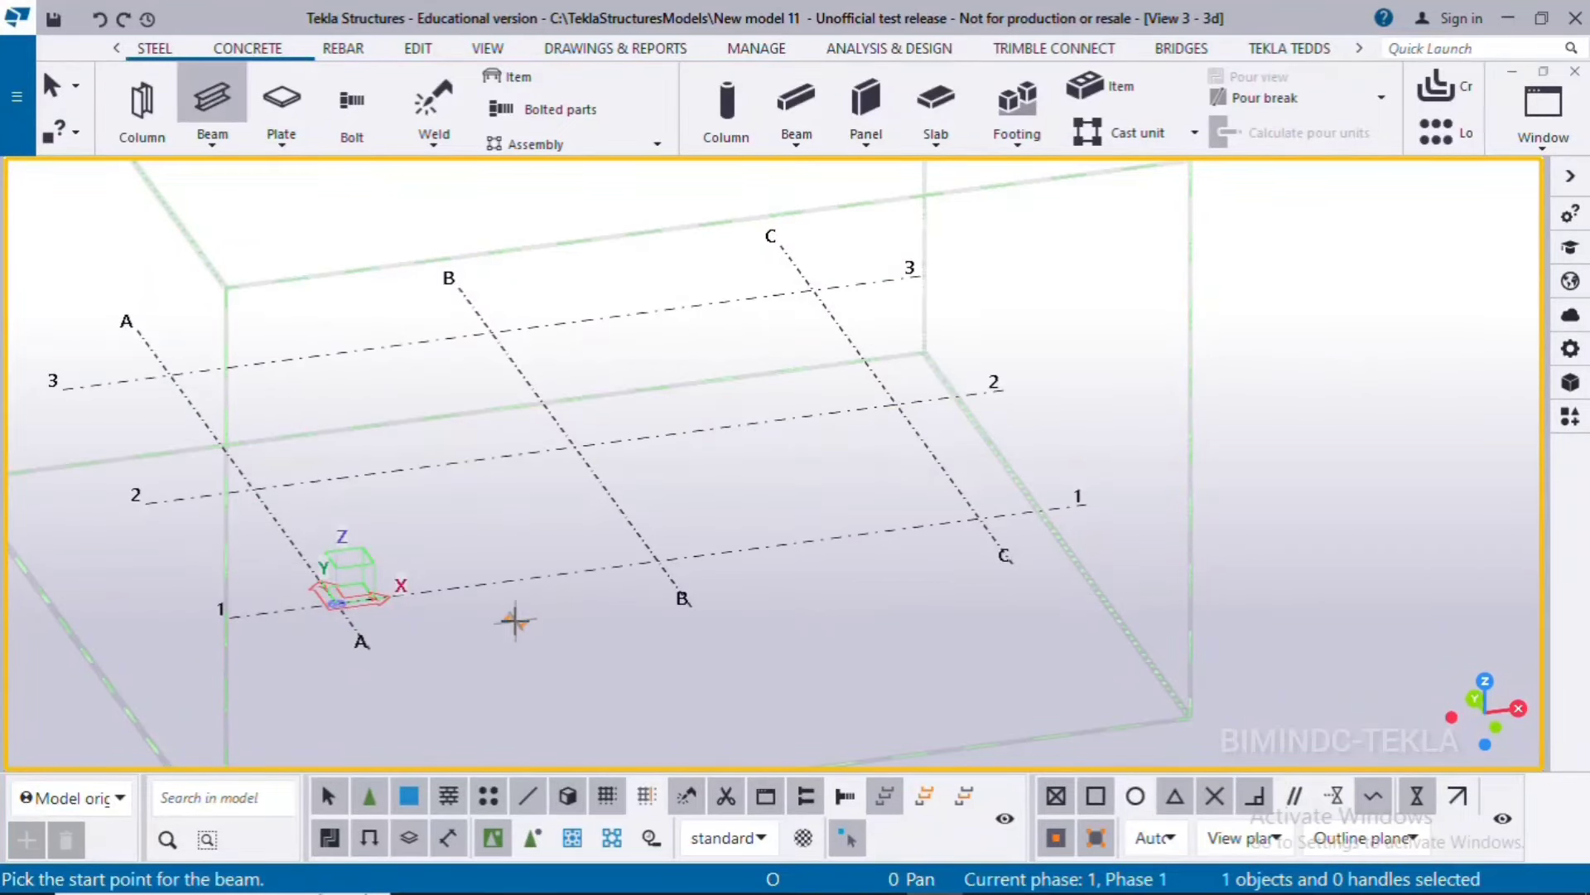
scroll(515, 620, "up", 2)
scroll(490, 563, "up", 2)
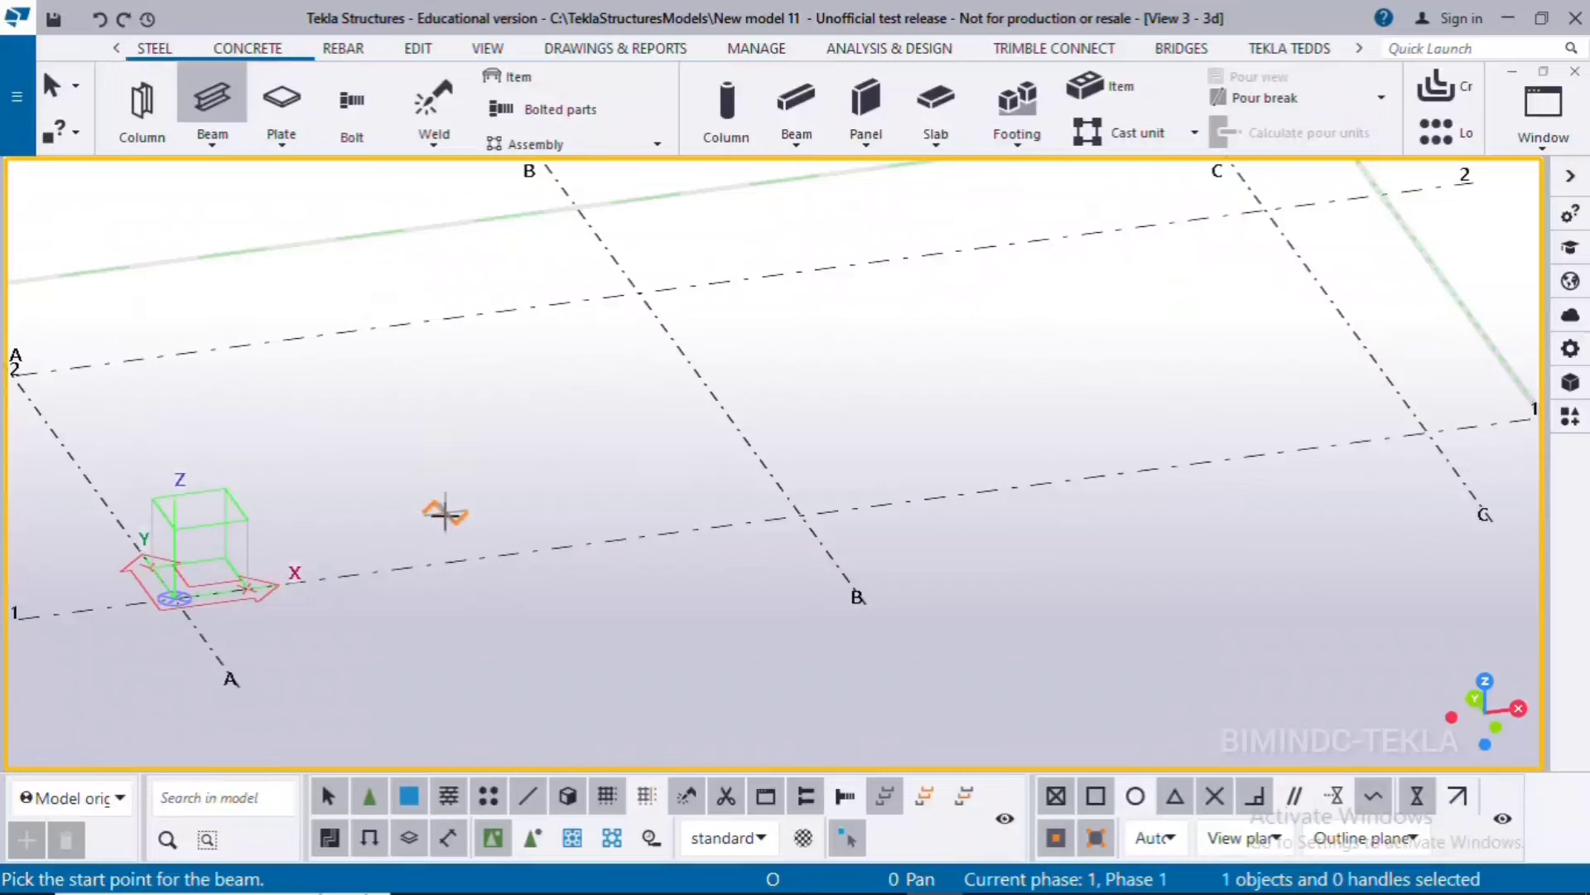
left_click(516, 552)
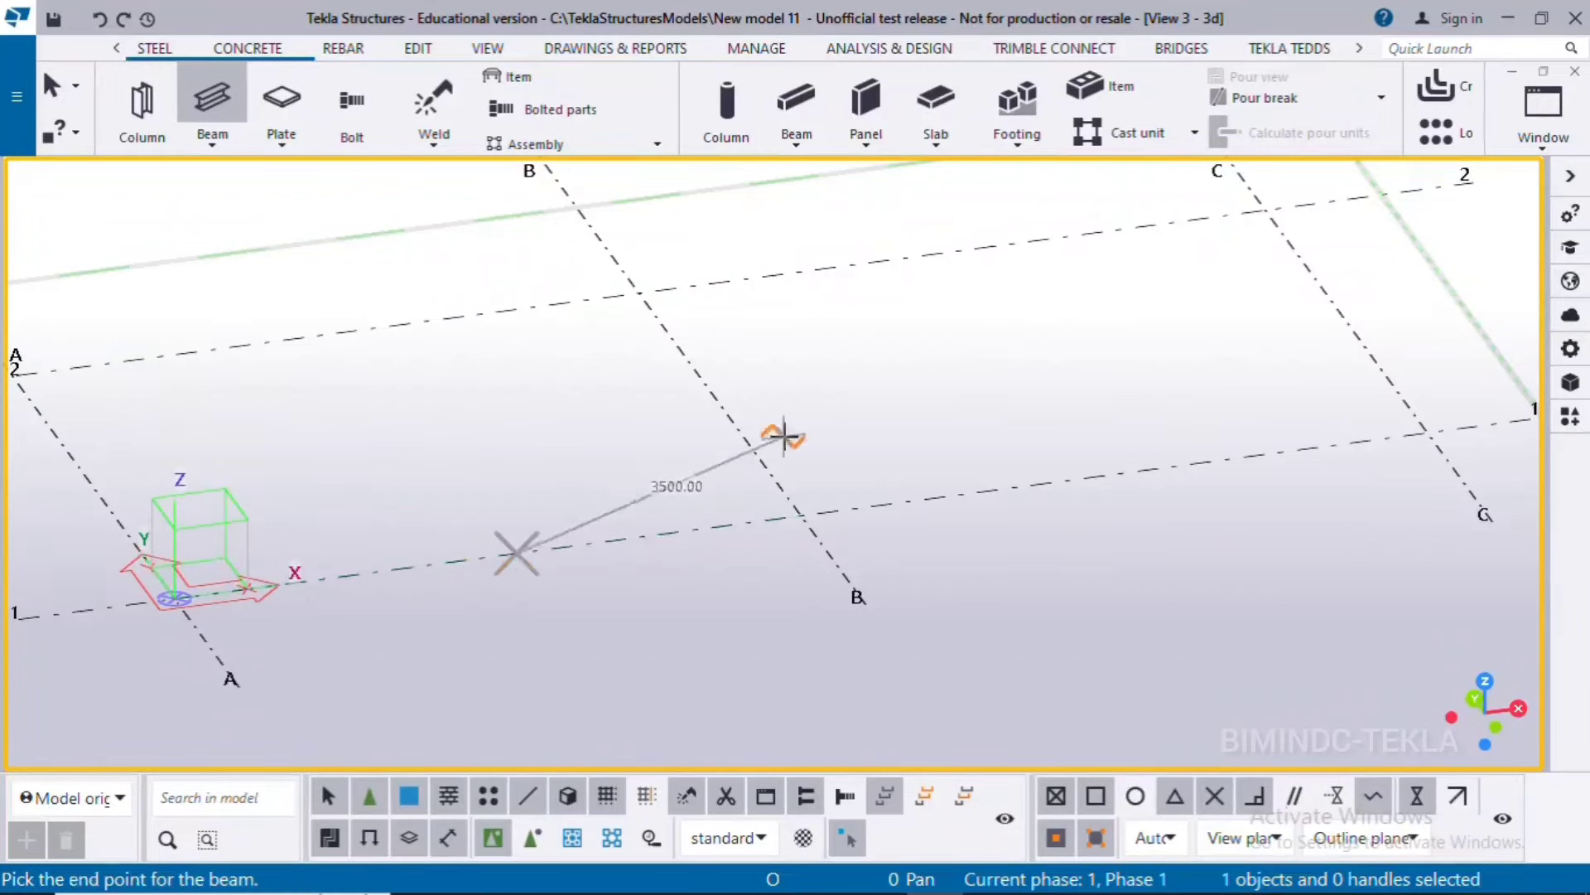
left_click(800, 514)
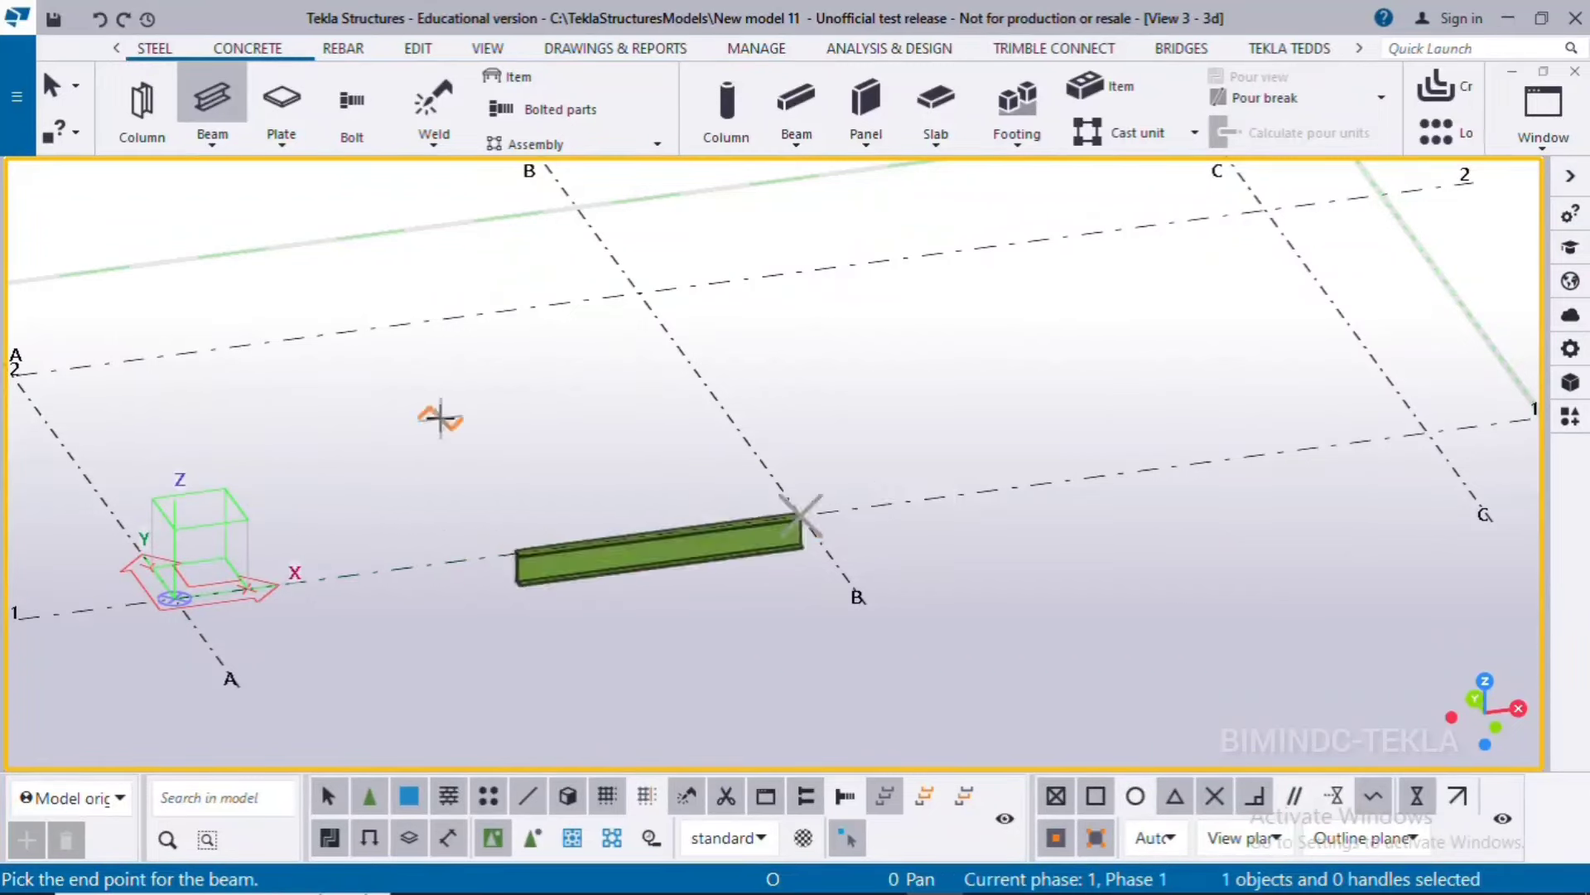
right_click(440, 418)
left_click(513, 433)
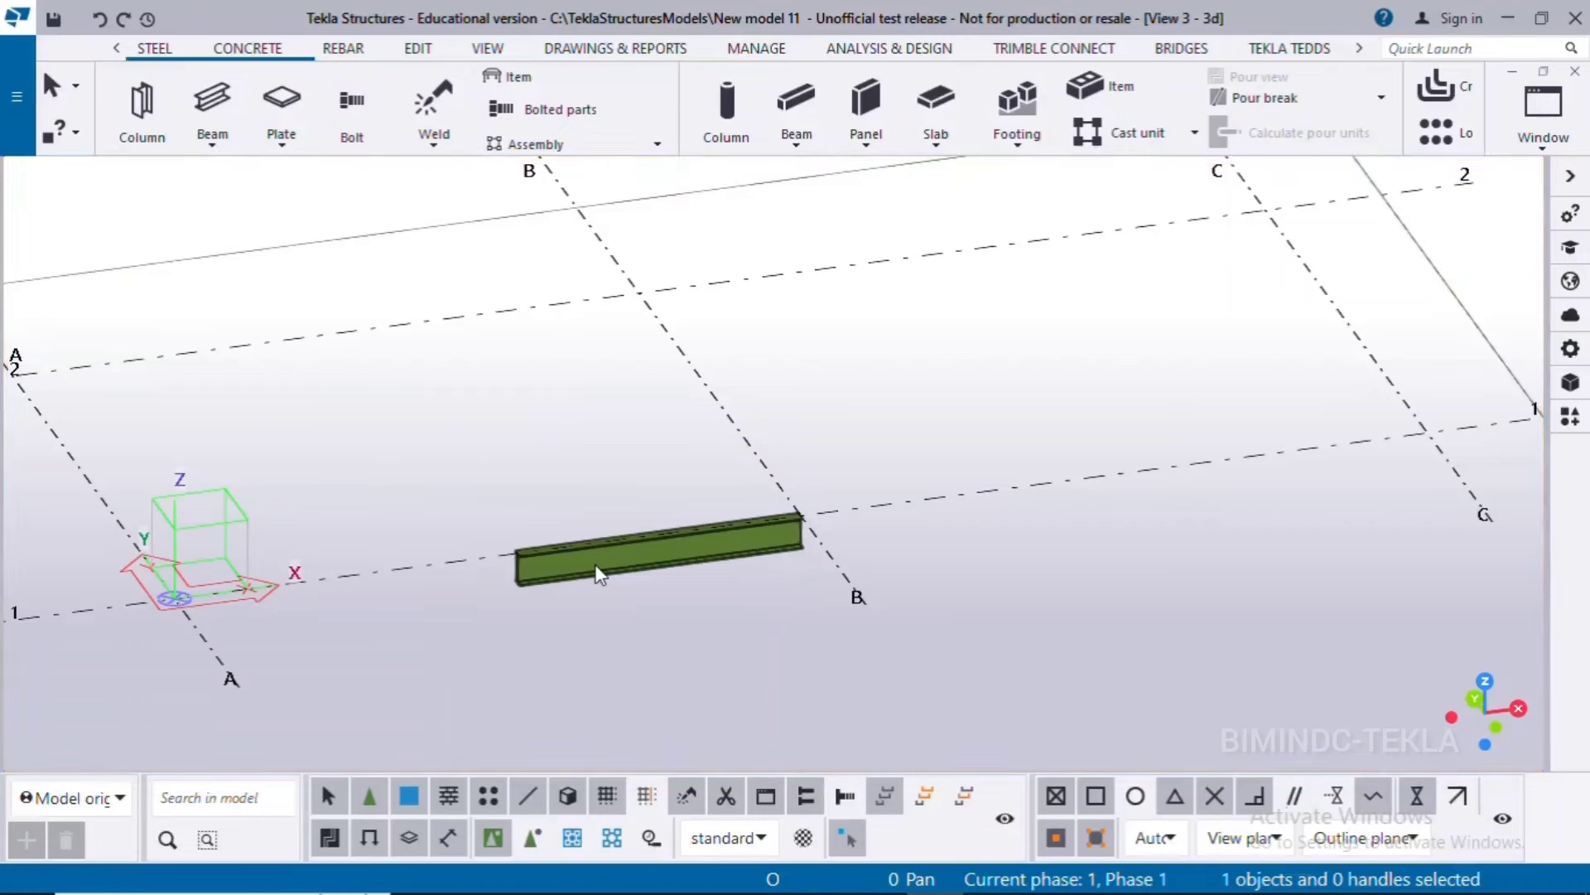
Load the Tubes settings for the beam and change its profile to PD1000*10.
double_click(594, 564)
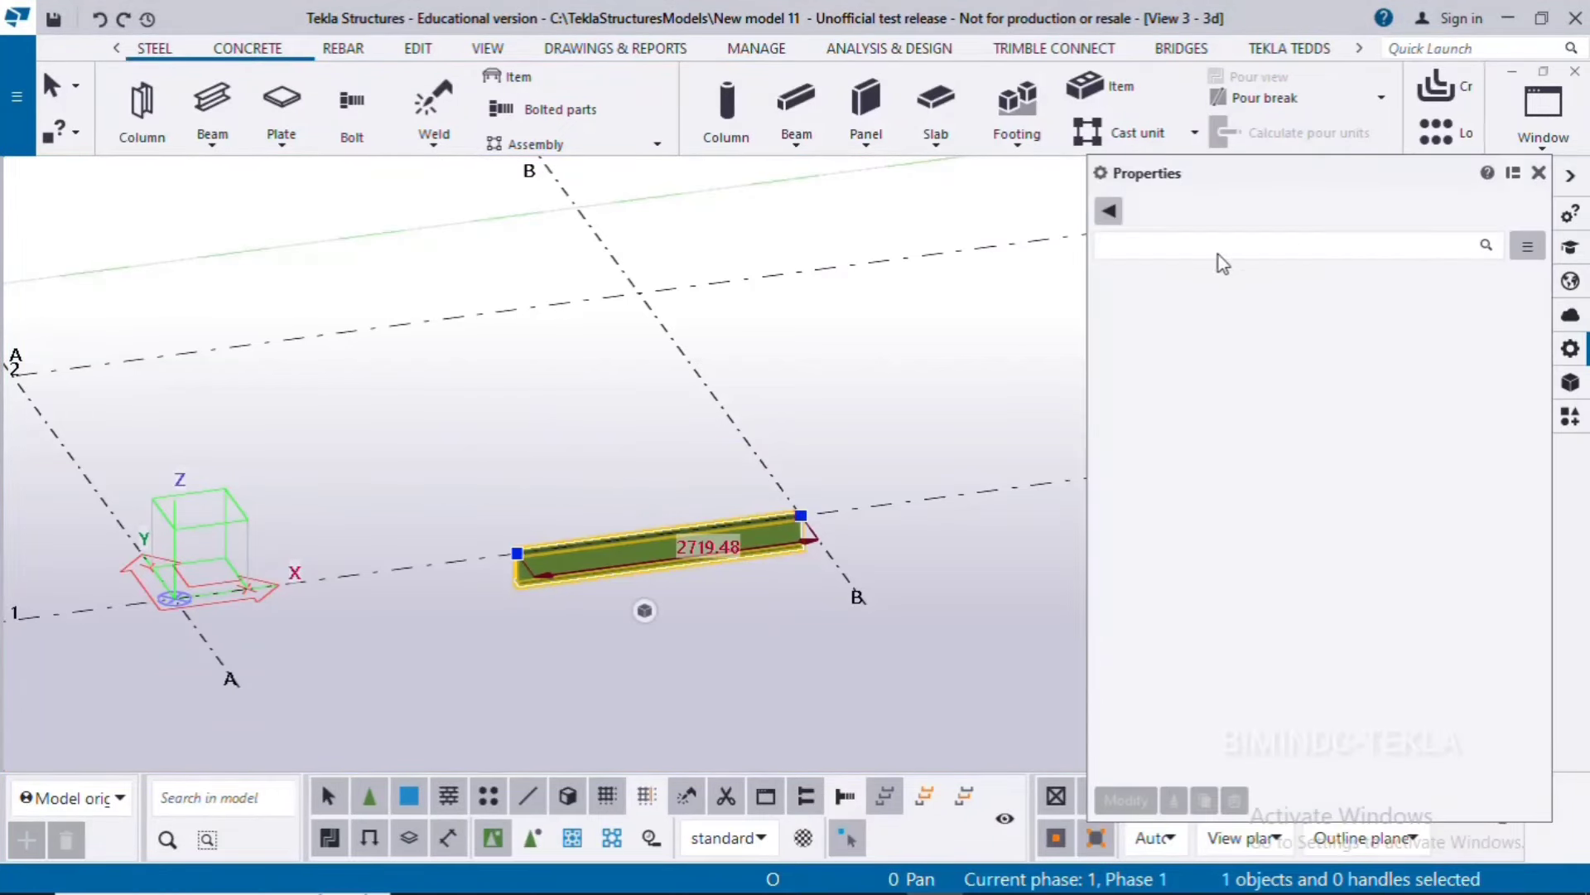
left_click(1187, 217)
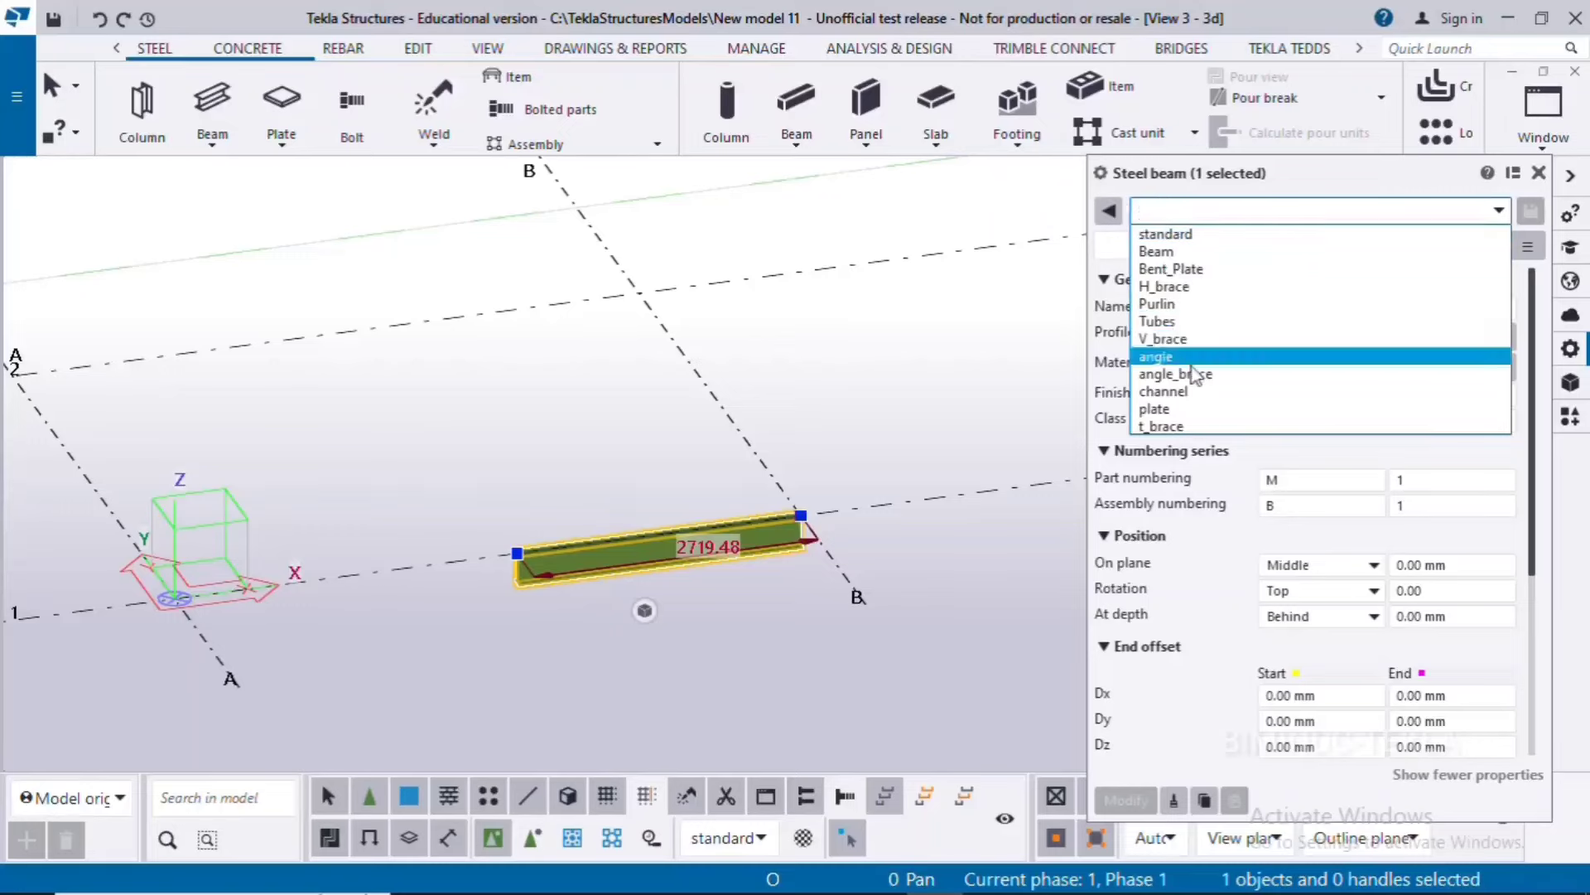
left_click(1143, 284)
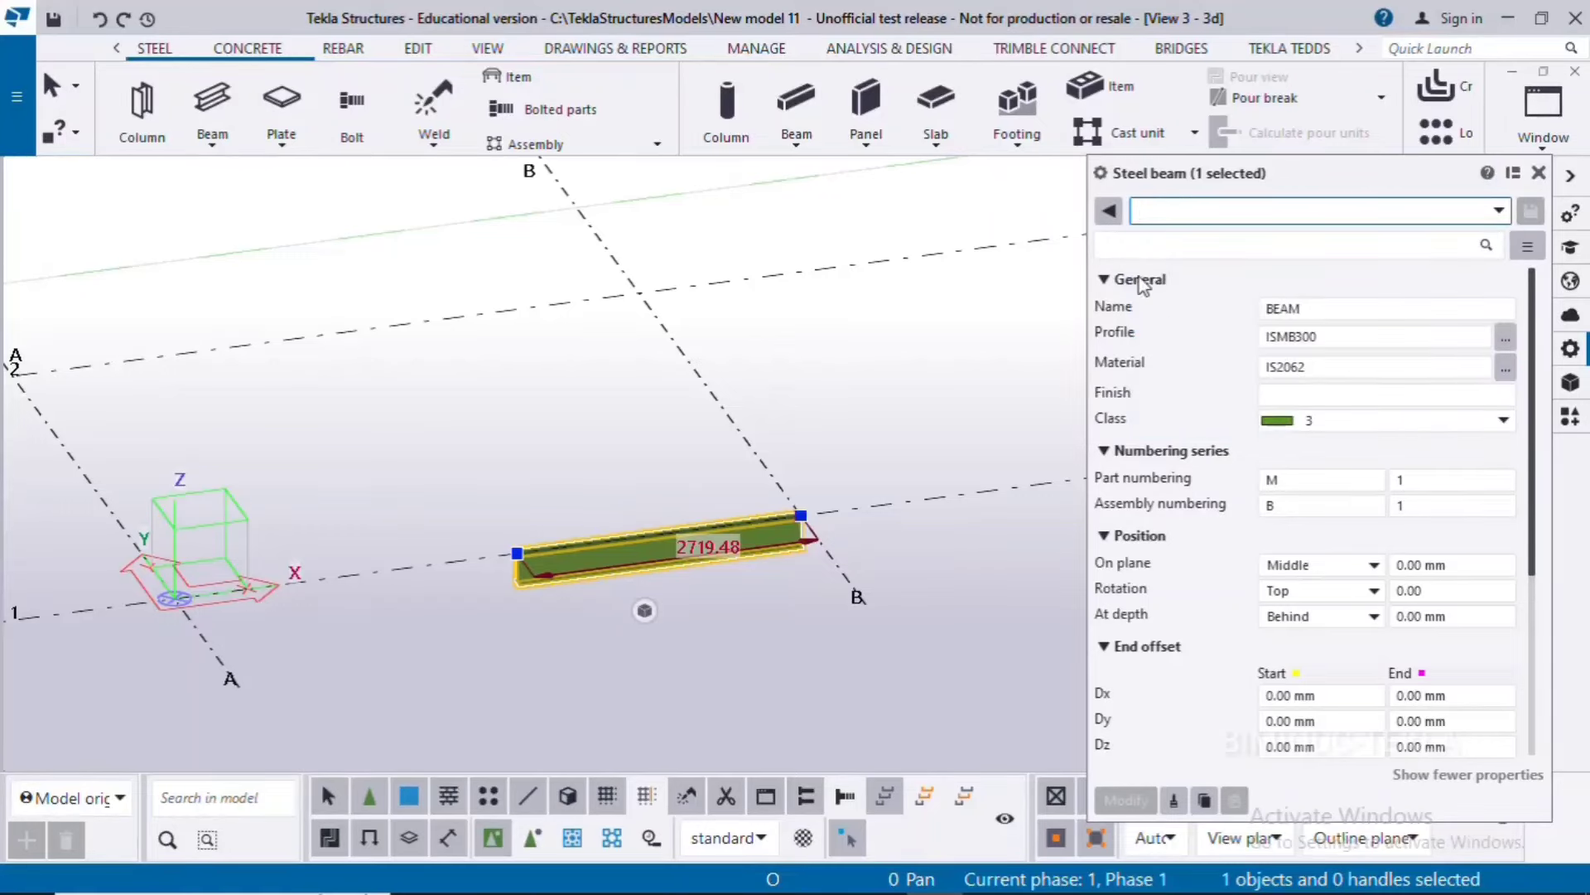
left_click(1292, 340)
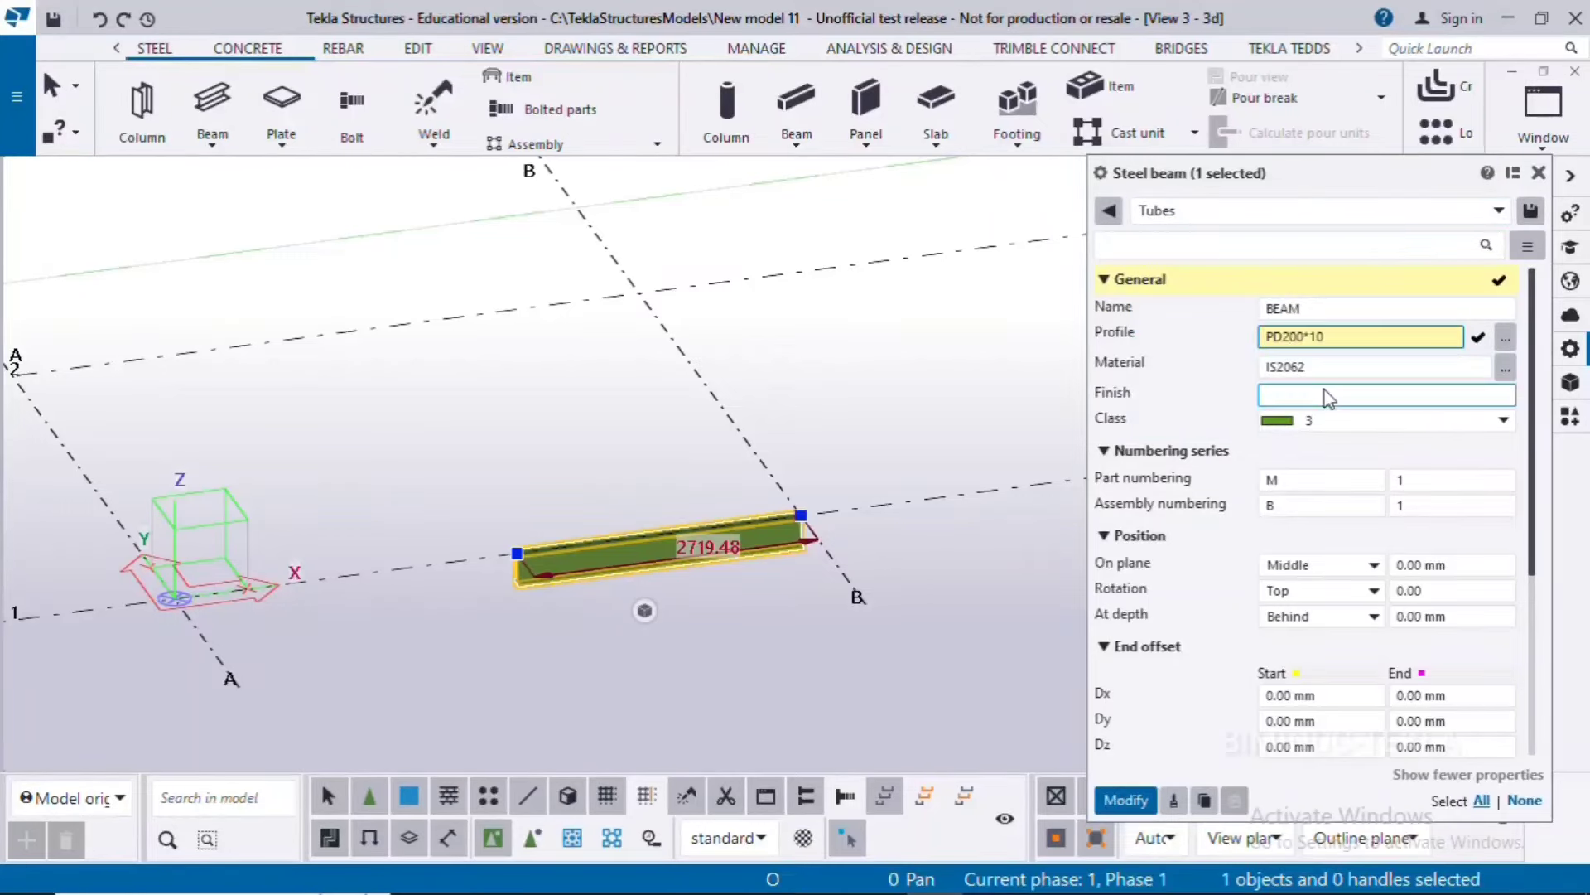
key("BackSpace")
type("10")
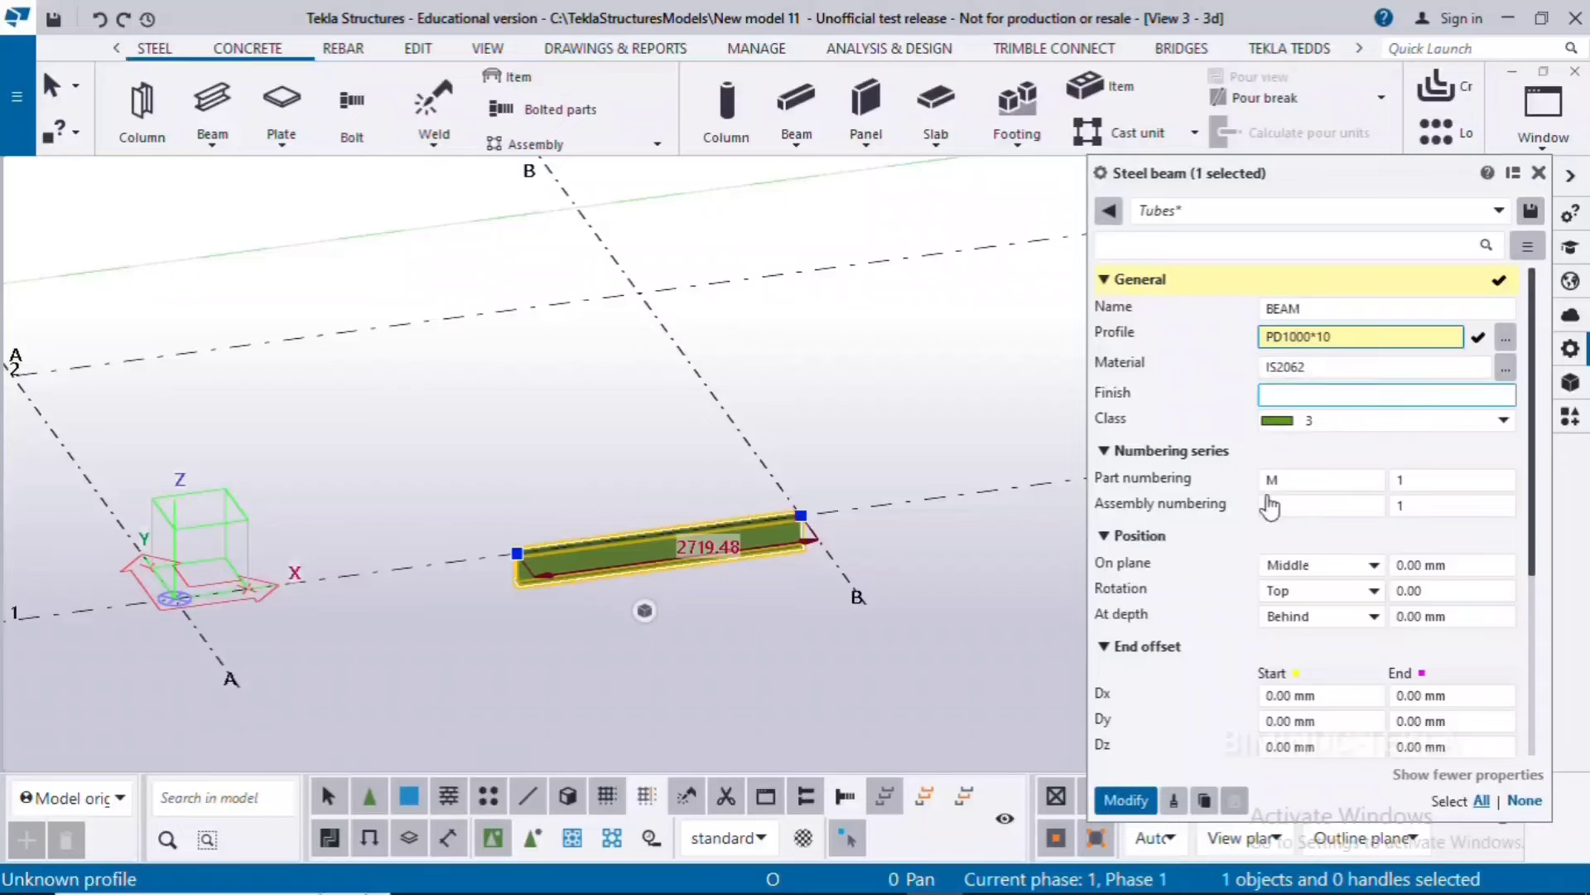
left_click(1126, 800)
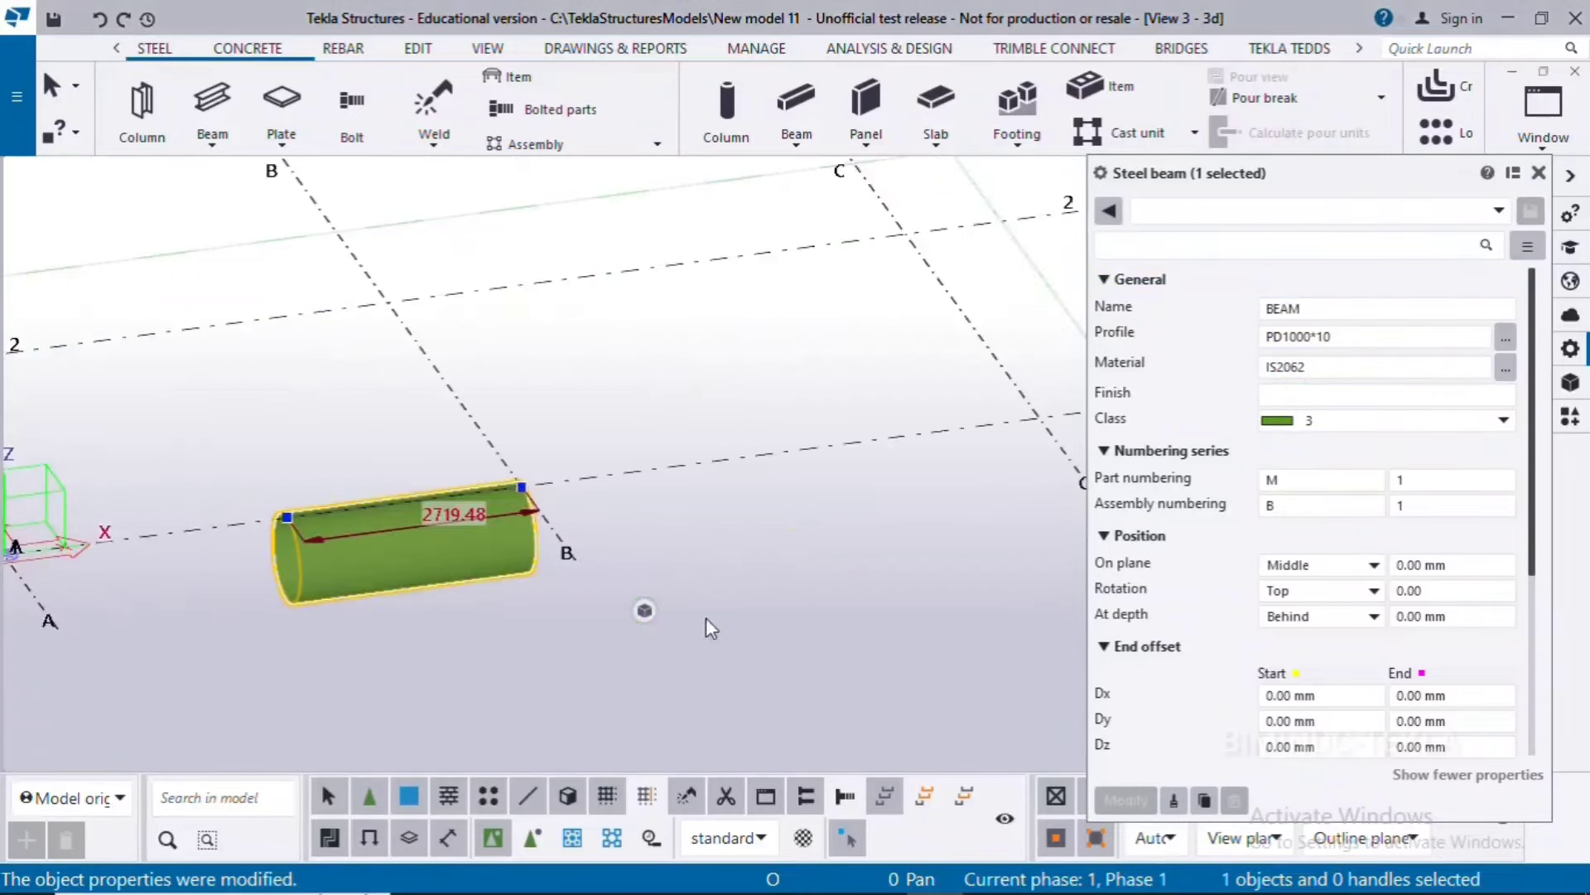
left_click(889, 572)
left_click(1538, 173)
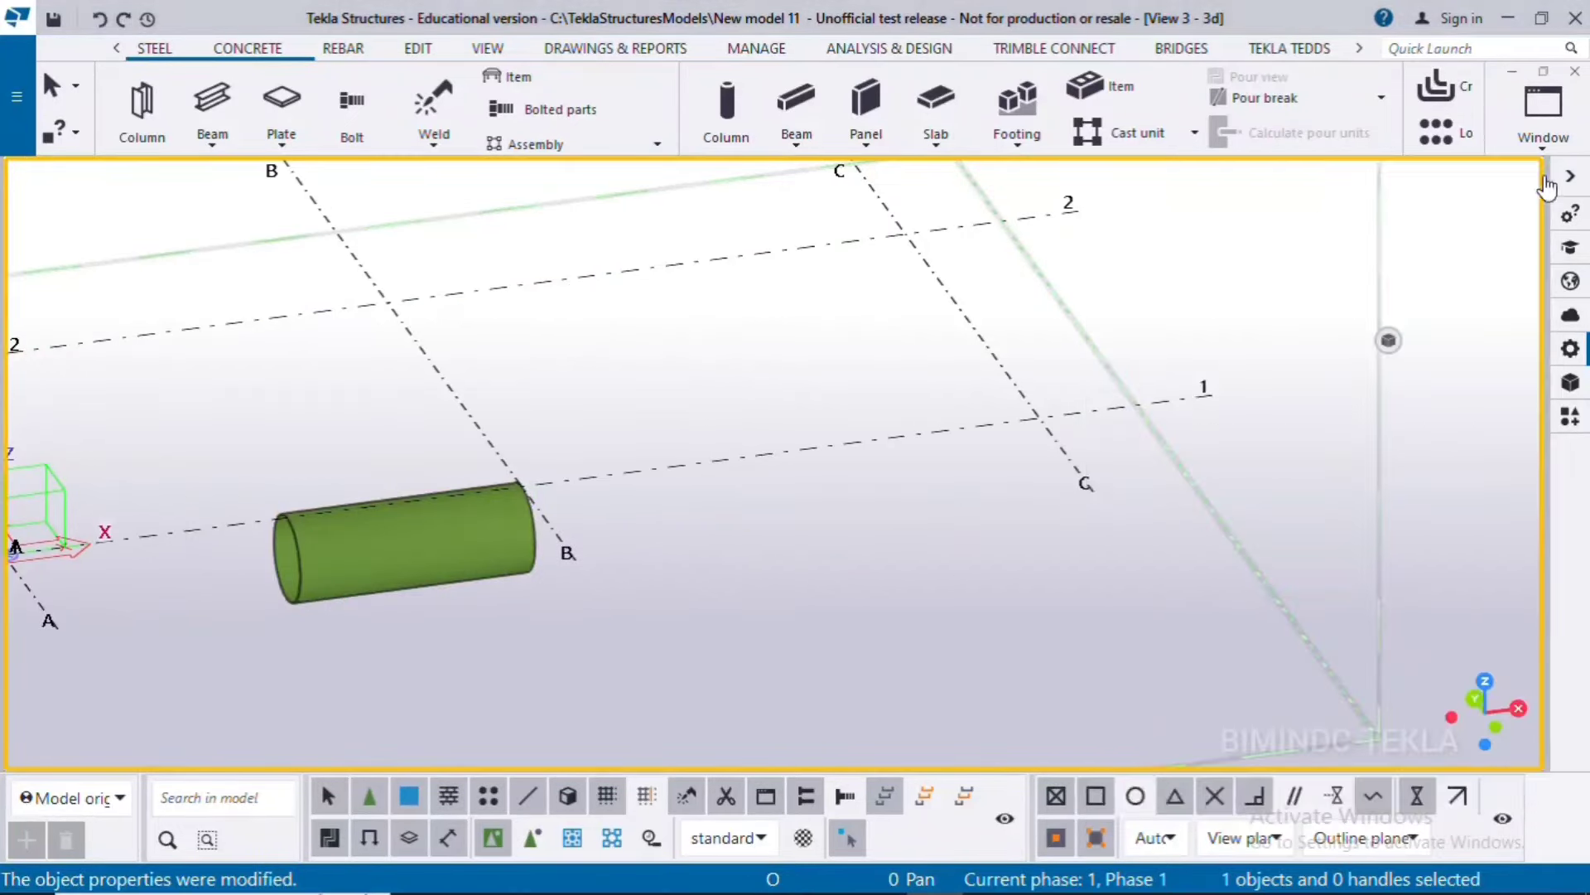
Create a second steel beam about 3000 mm long on grid line 1, between grid lines B and C.
left_click(212, 142)
left_click(207, 217)
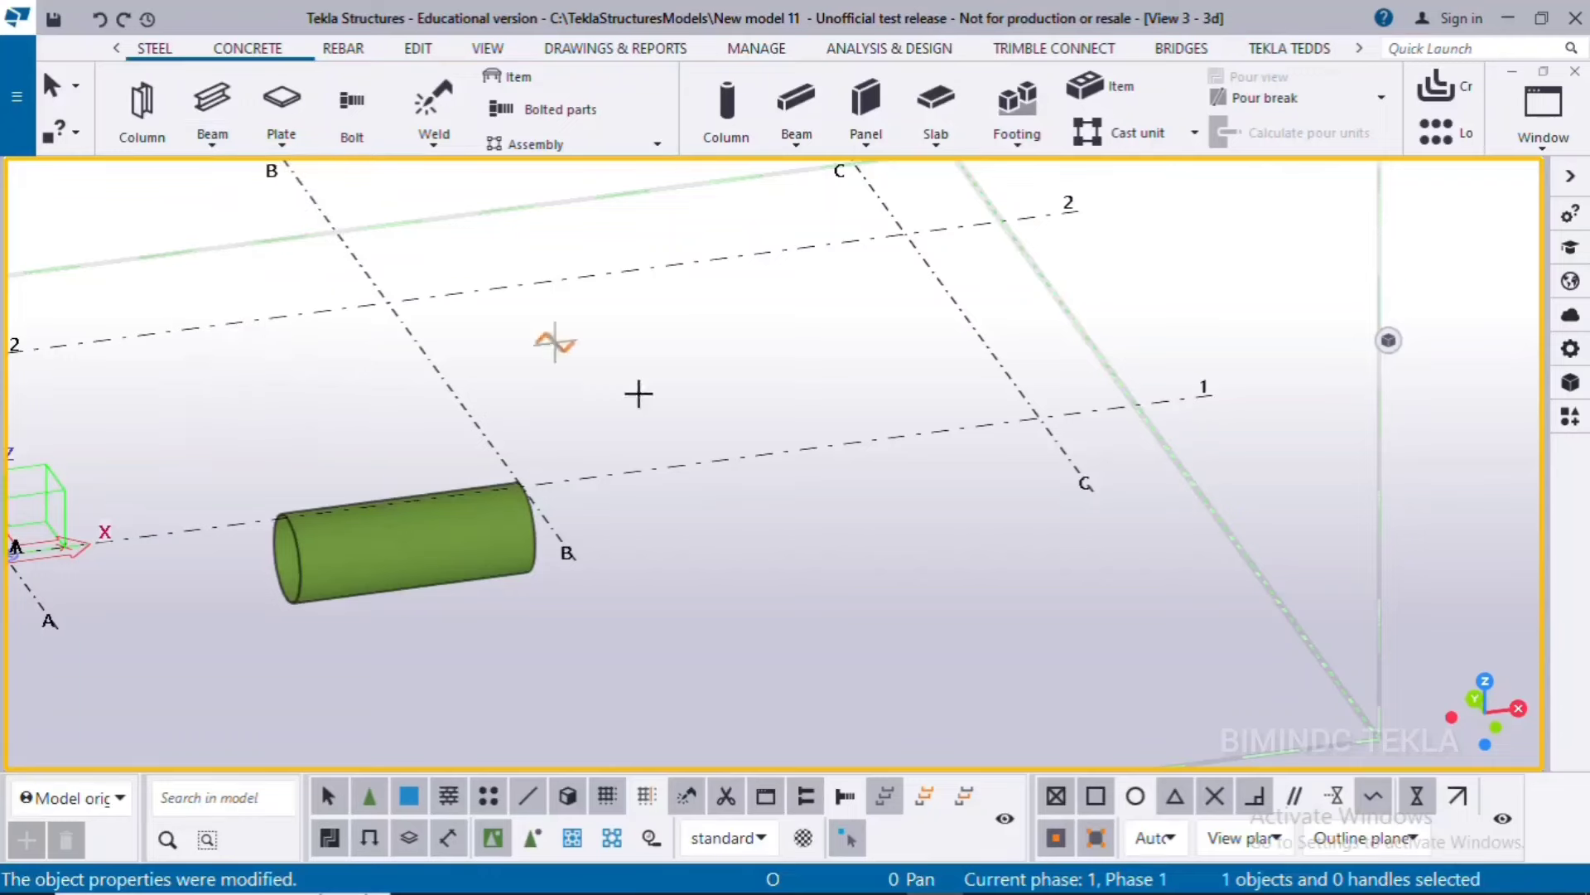
left_click(686, 463)
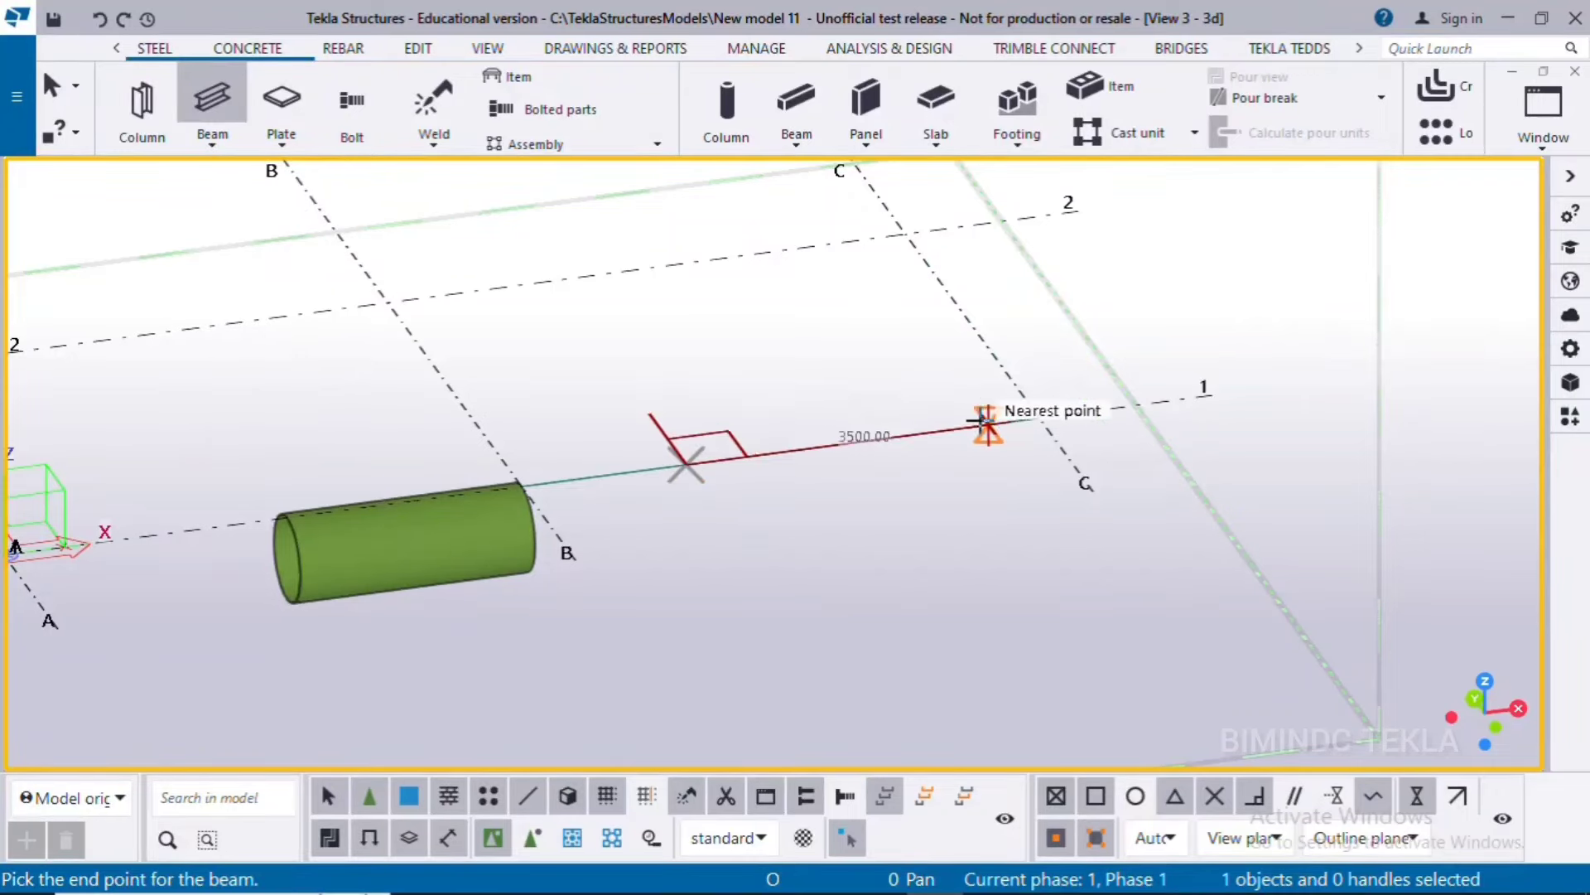
left_click(905, 454)
right_click(719, 337)
left_click(743, 352)
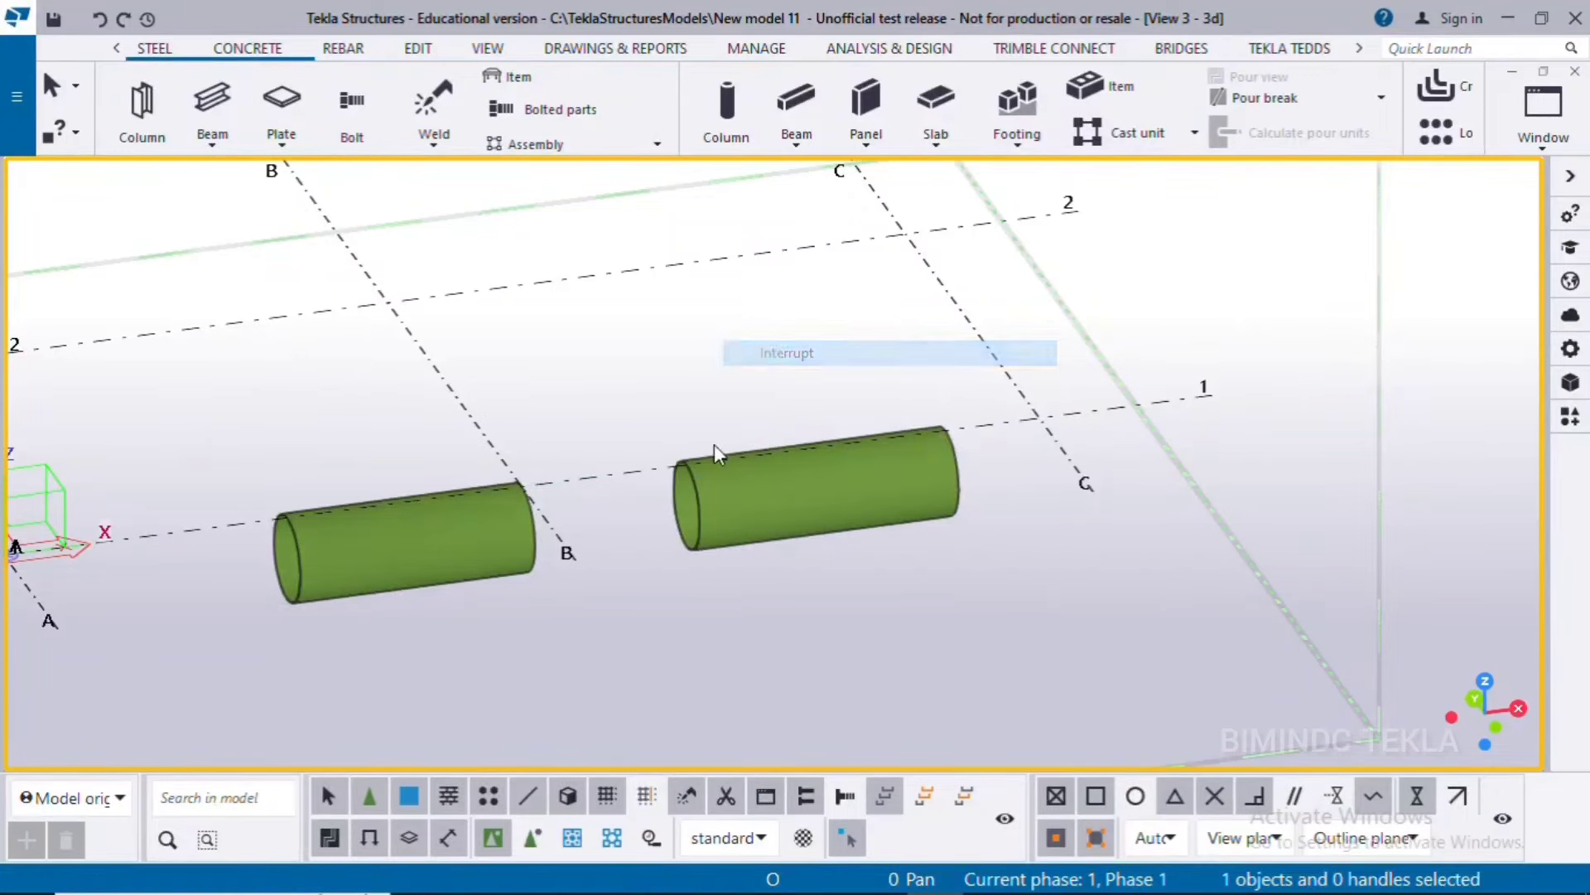
Choose the square hollow profile SHS150*5 from the rectangular hollow sections for the second beam.
double_click(714, 444)
left_click(1241, 171)
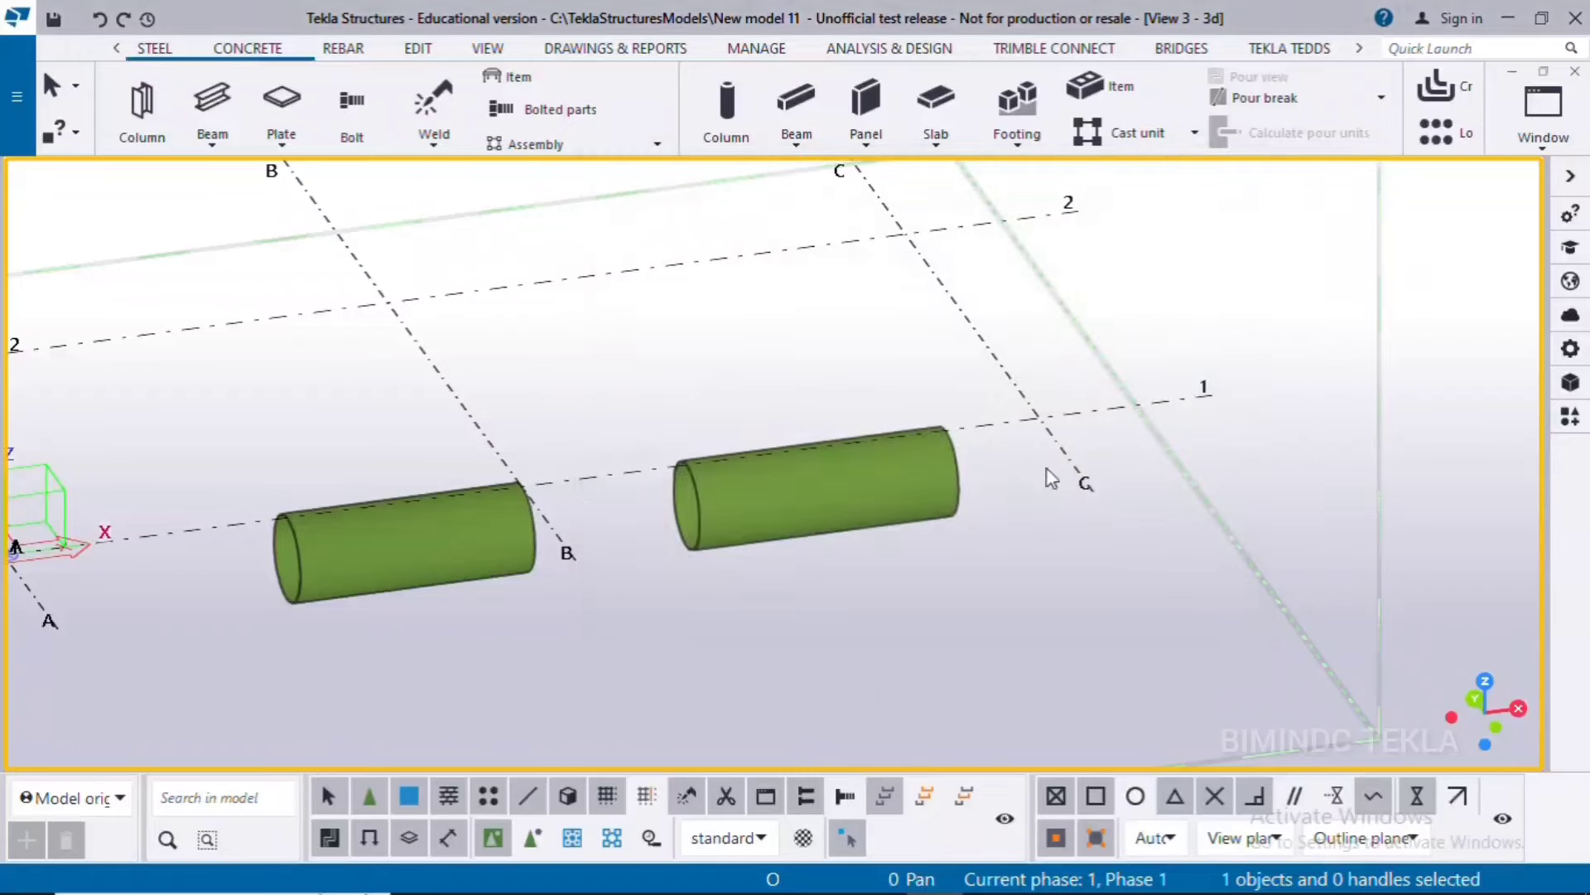
double_click(702, 498)
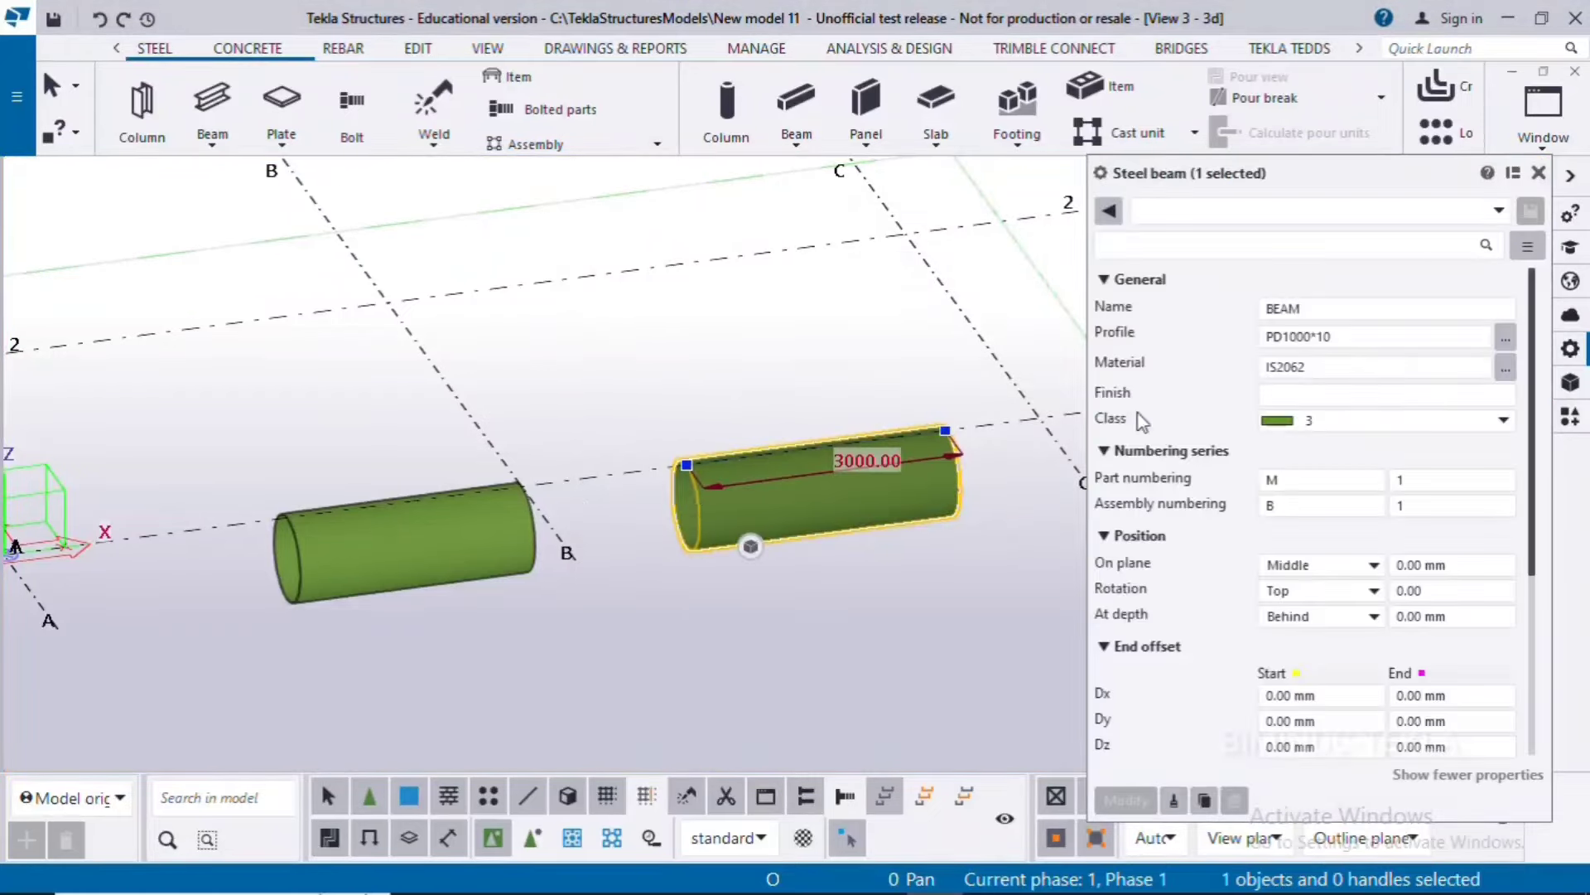
left_click(1506, 338)
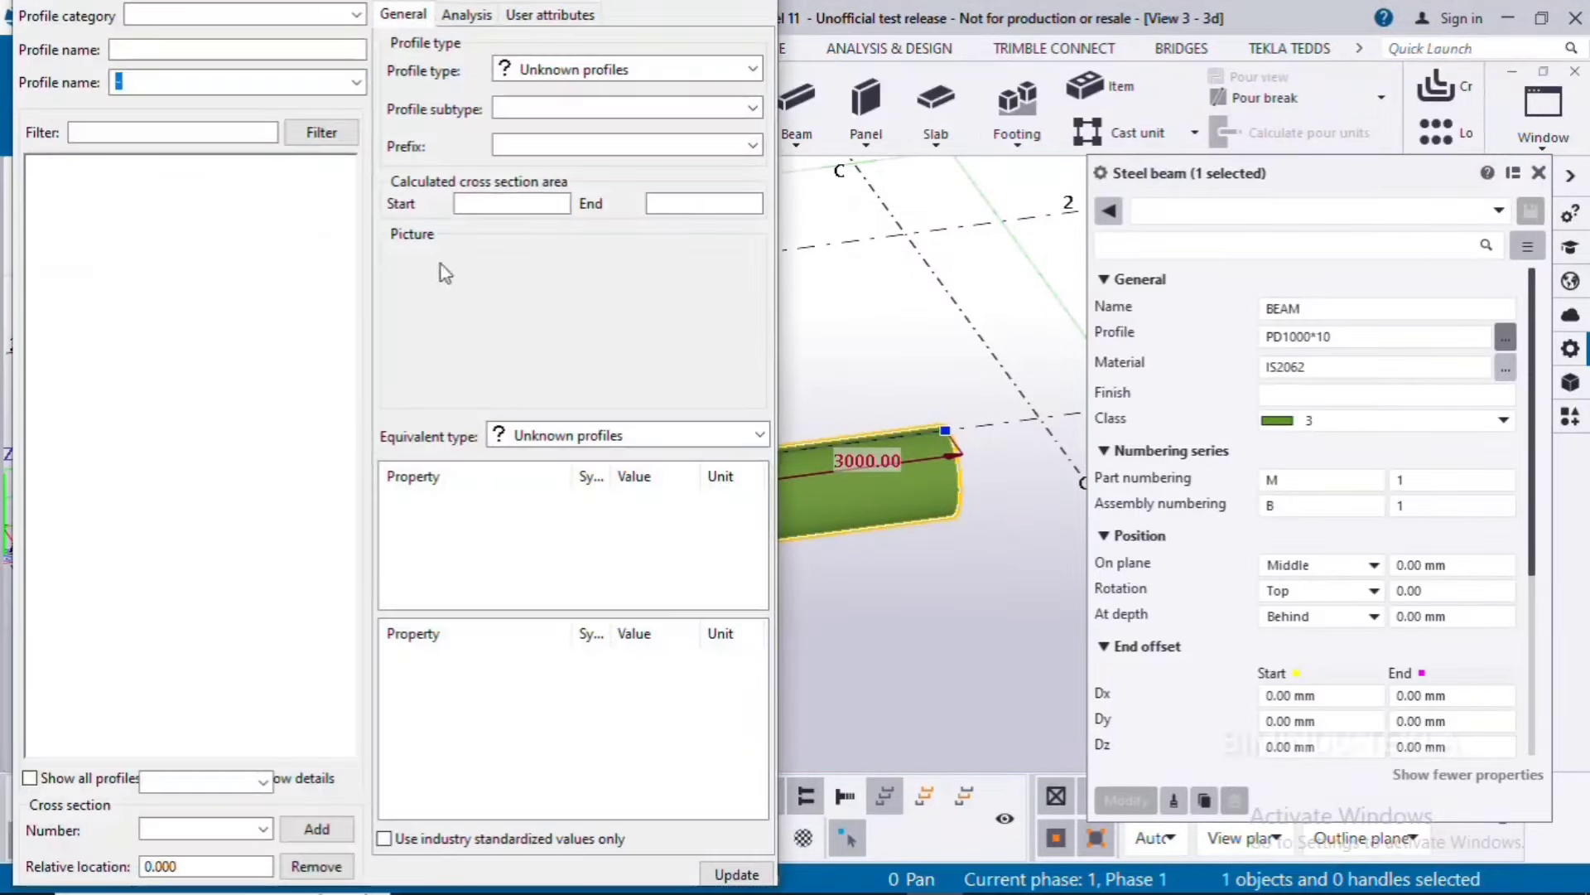
left_click(39, 248)
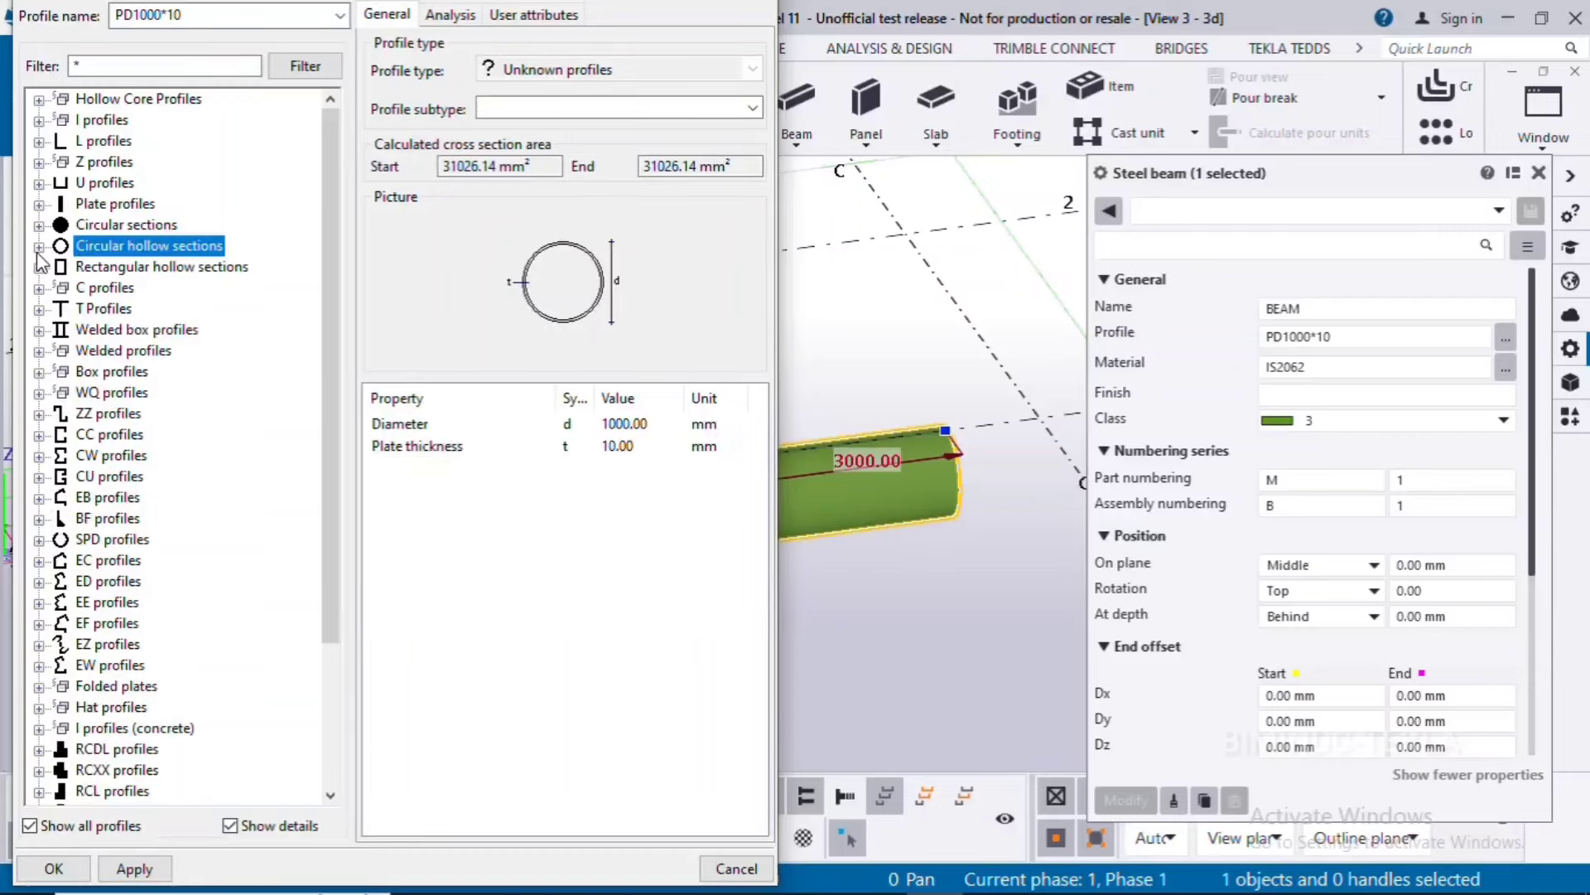
left_click(39, 266)
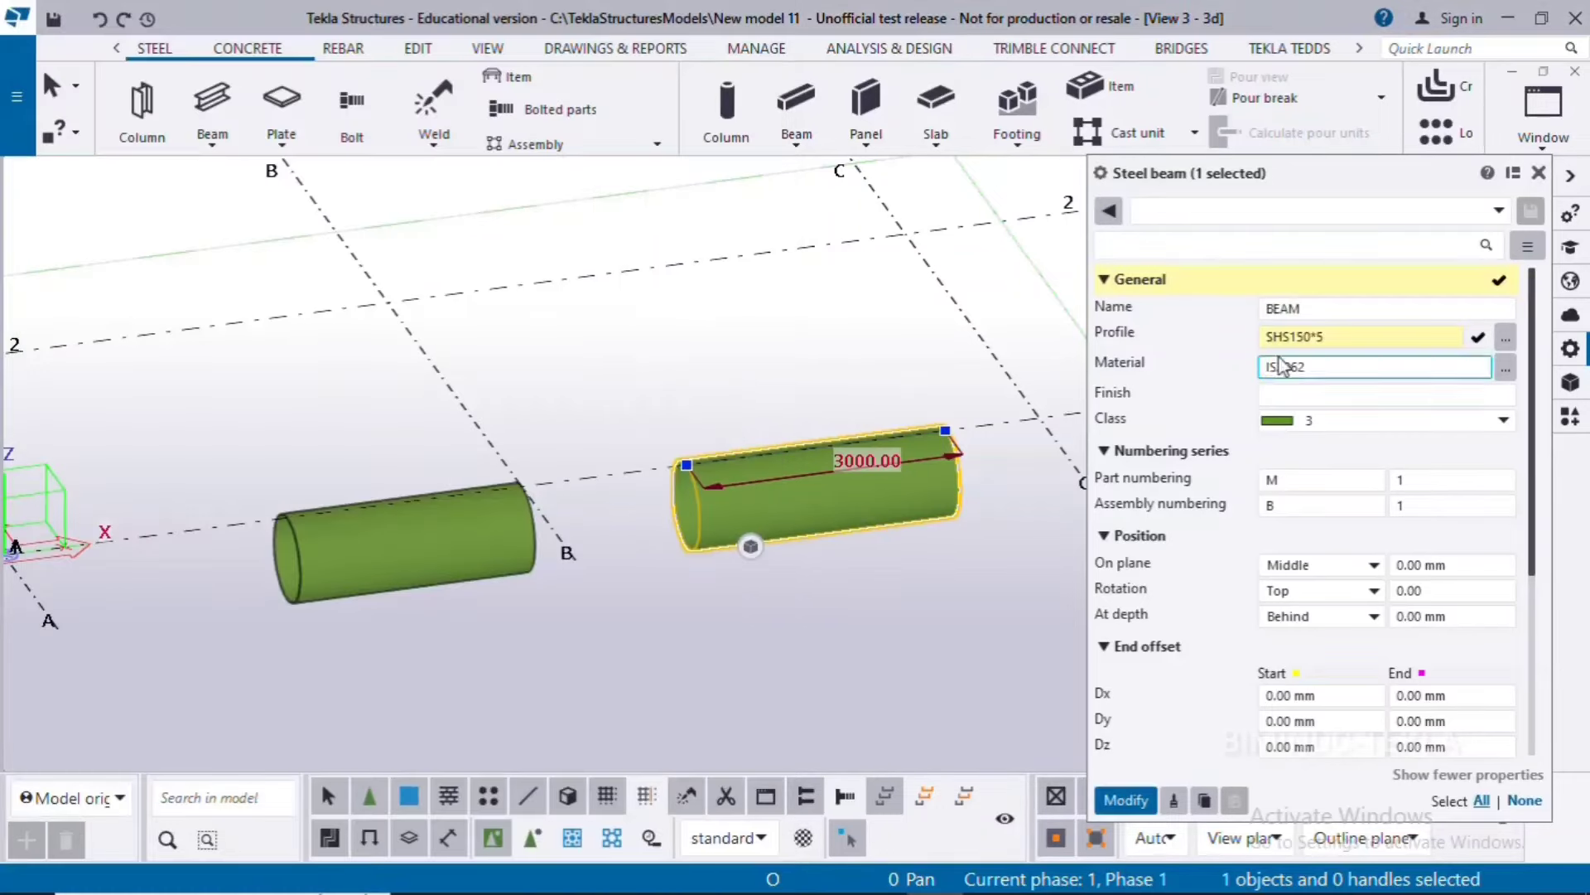
Resize the second beam's profile to SHS1000*10 and apply the change.
left_click(1300, 337)
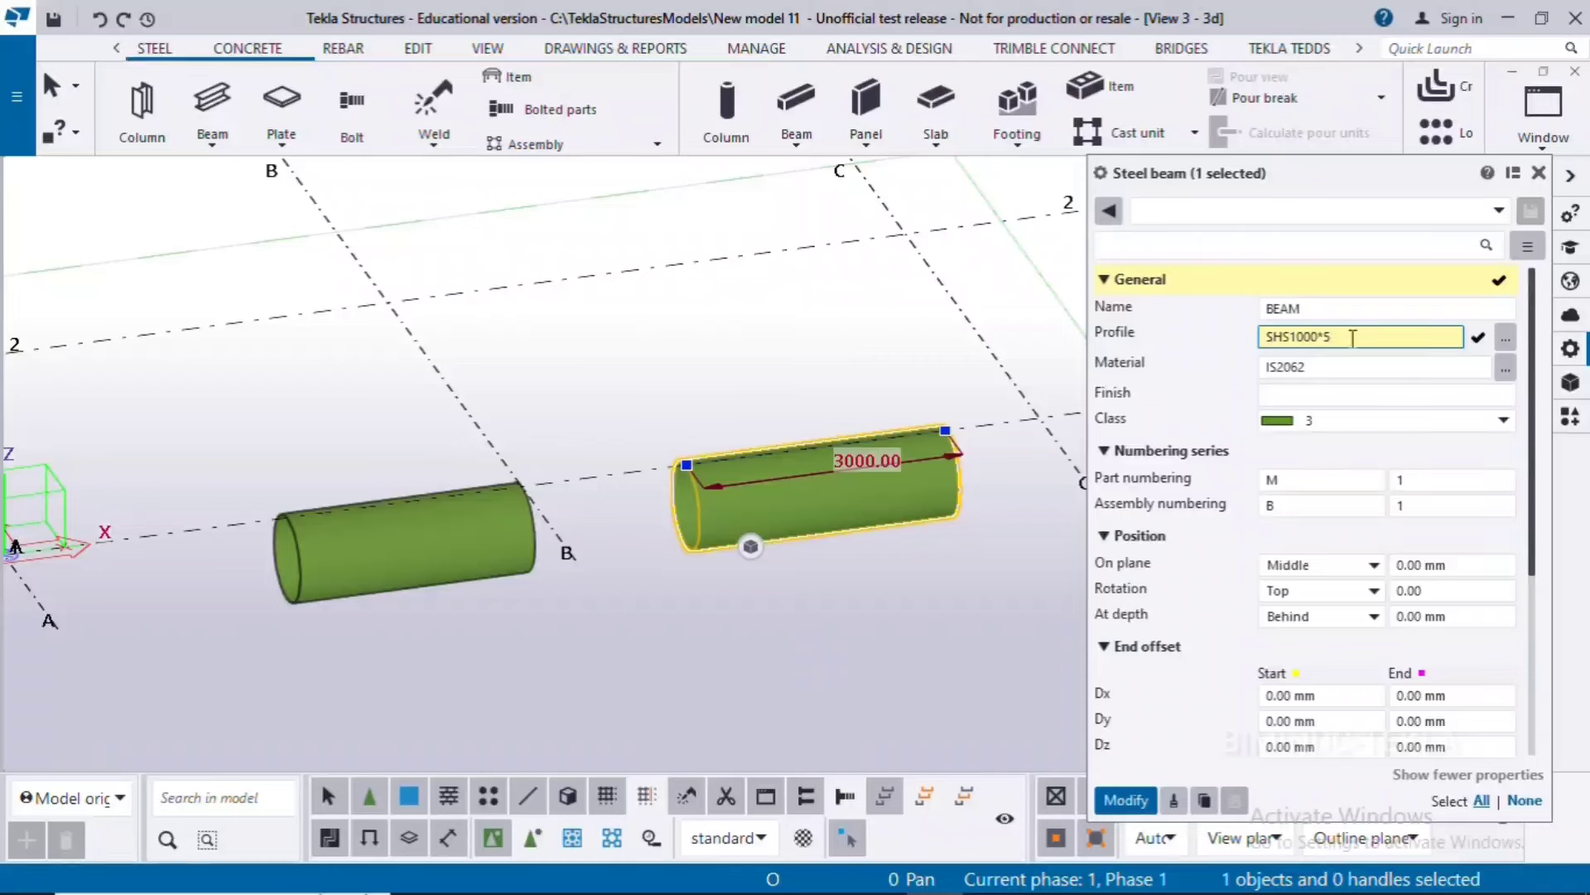
key("BackSpace")
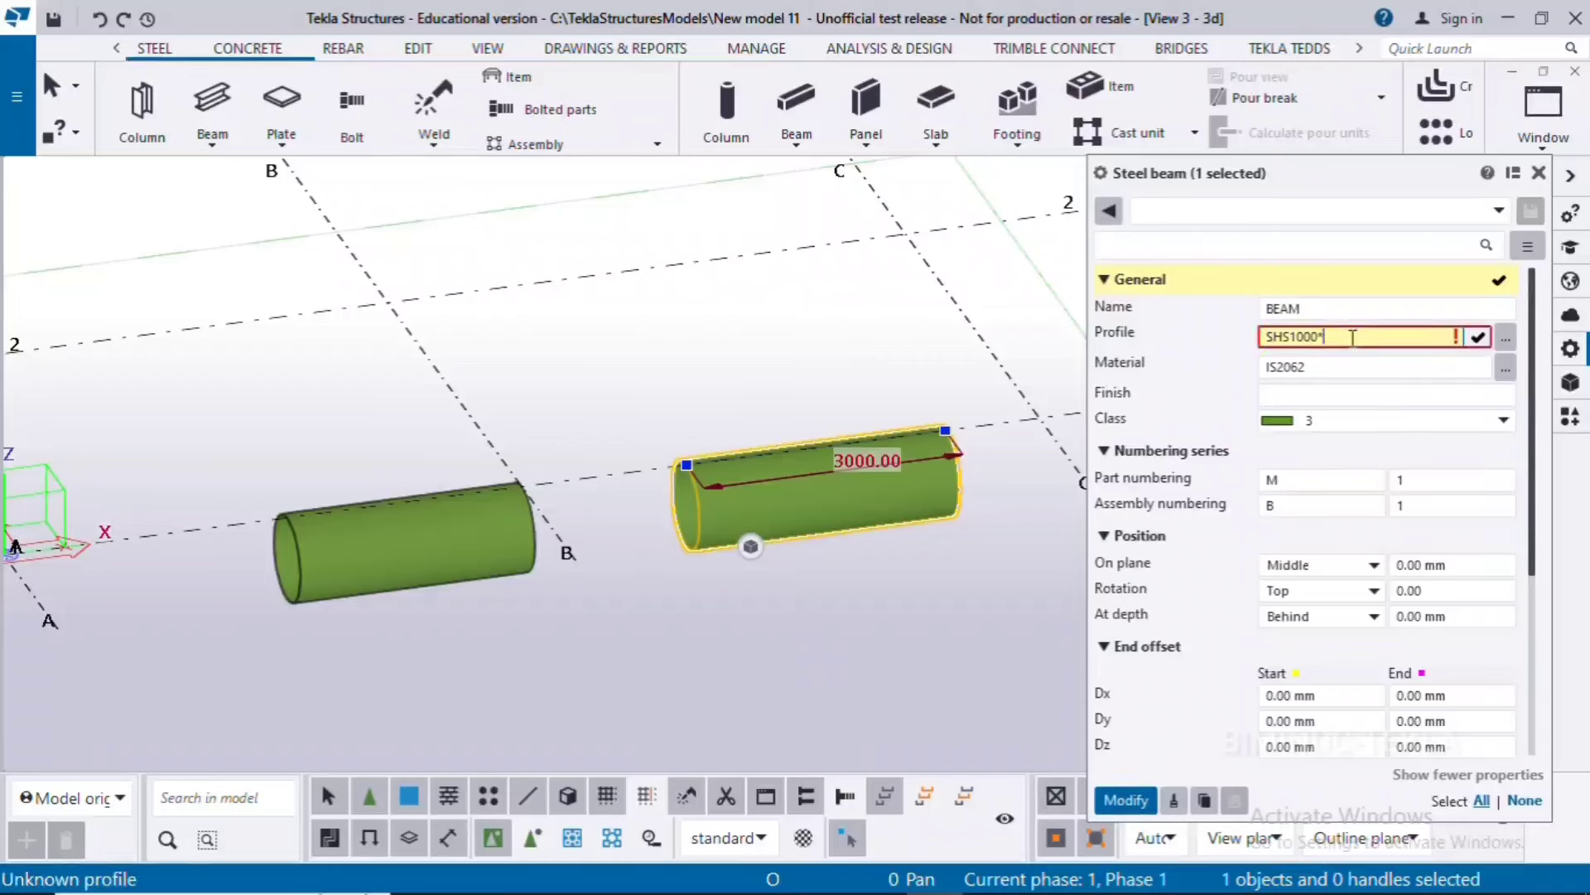
type("10")
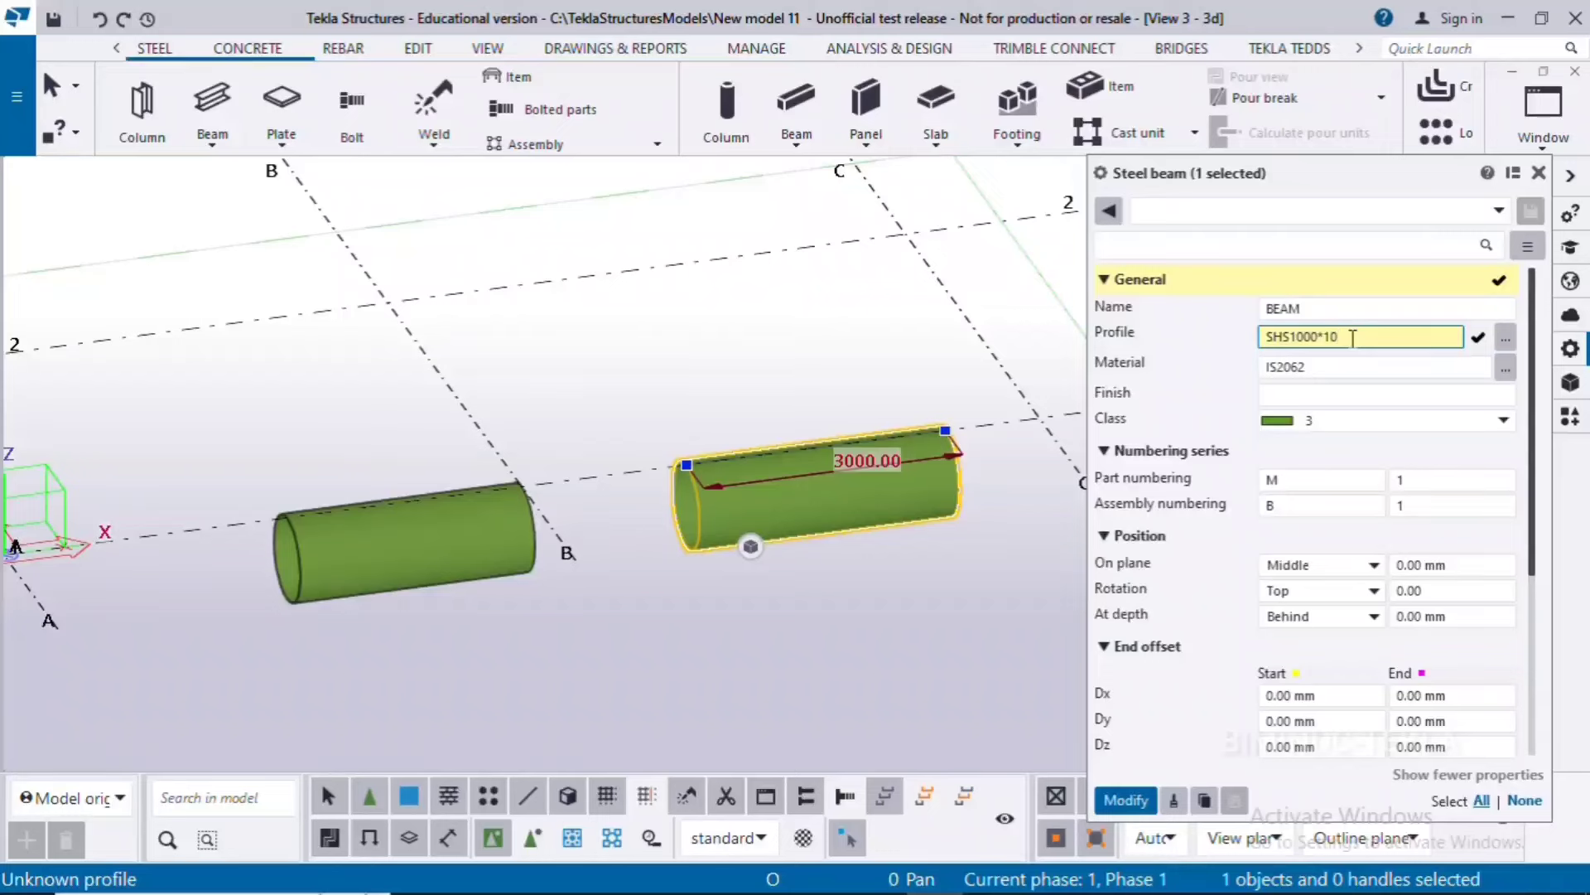
left_click(1126, 800)
left_click(813, 702)
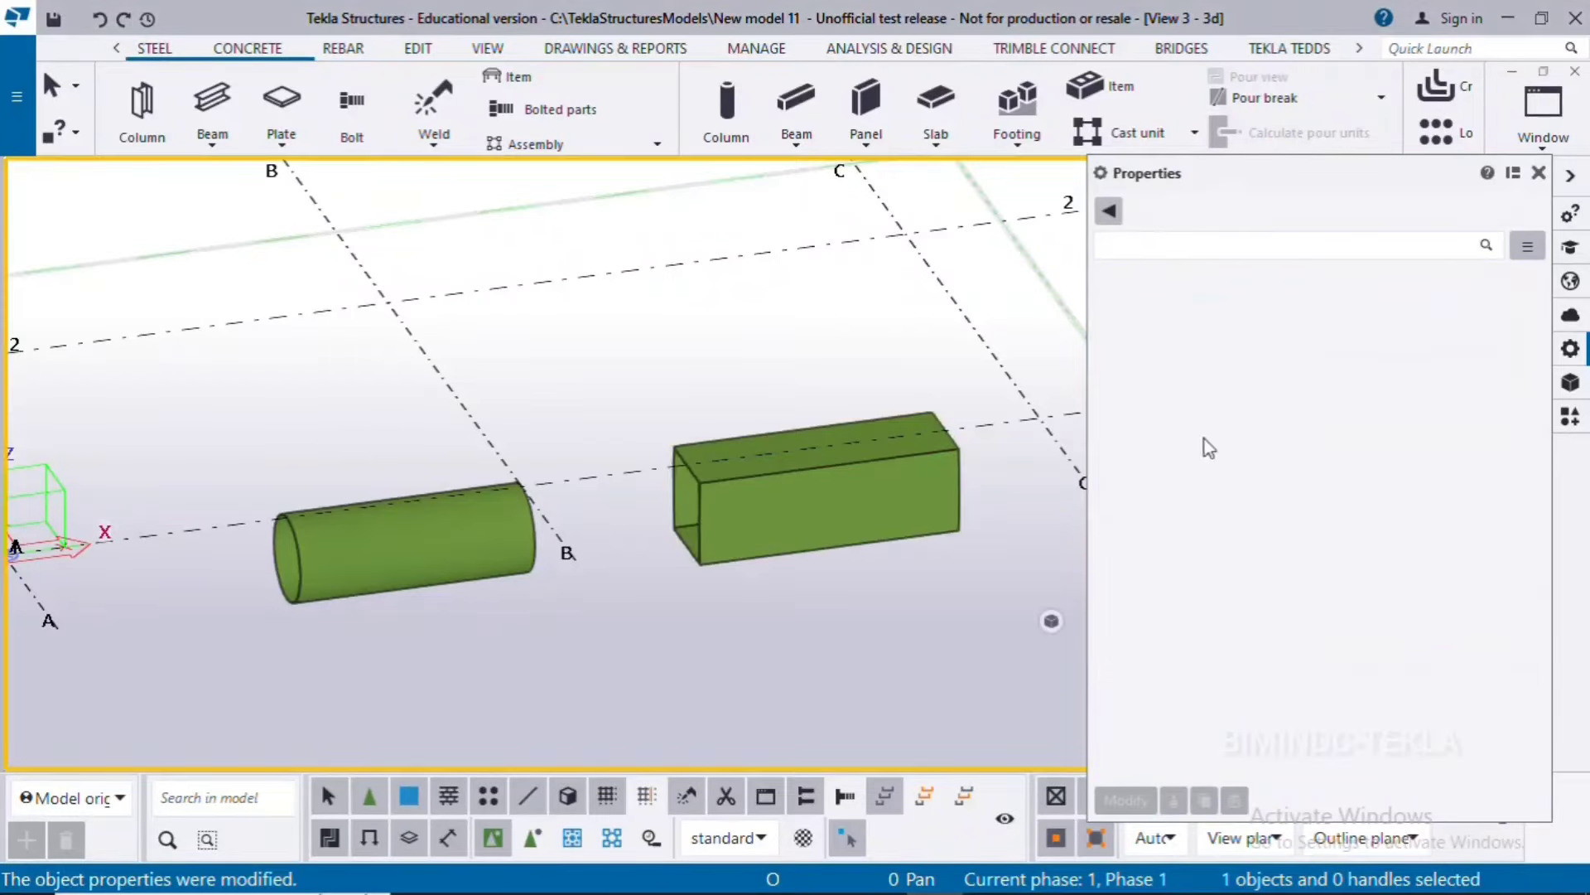
left_click(1538, 172)
Examine the round and square tubes and the gap between them from several angles in the 3D view.
middle_click_drag(911, 629, 763, 606)
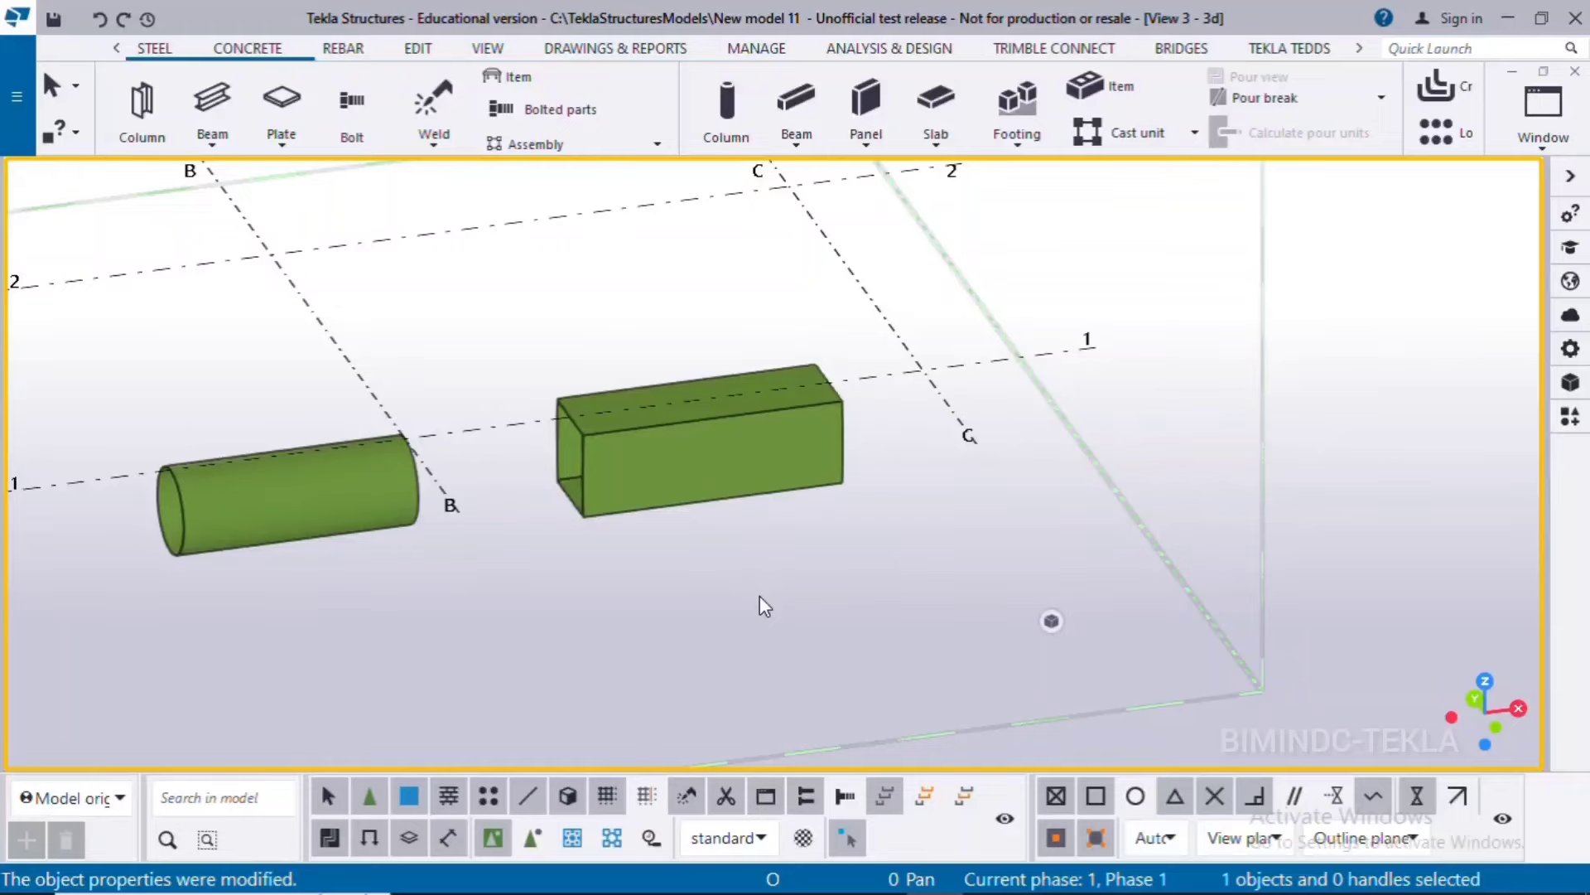
key("v")
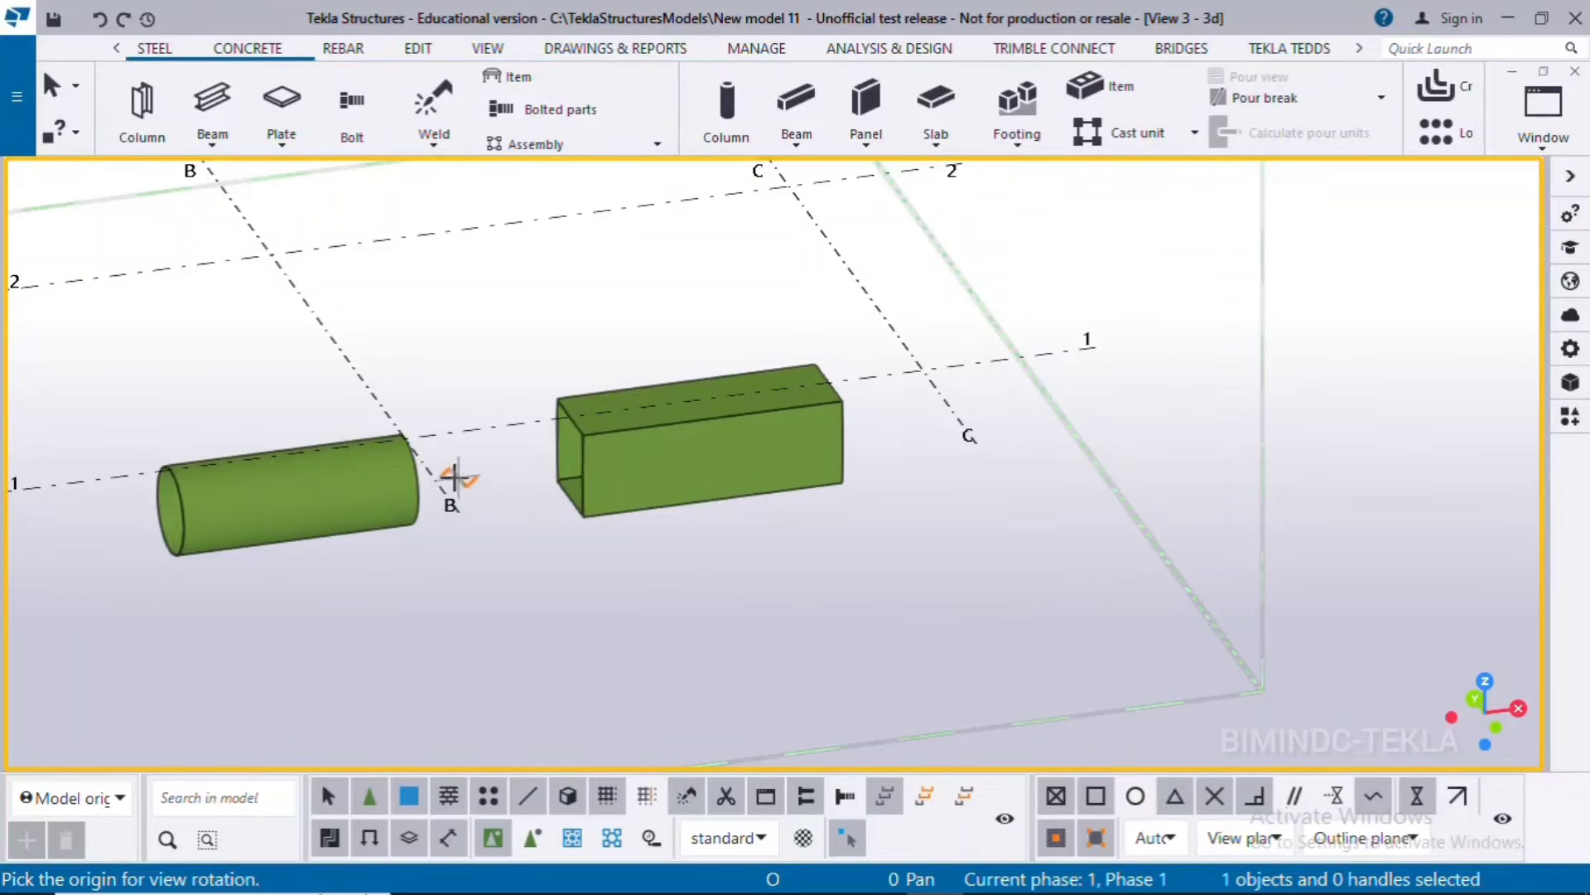
left_click(480, 548)
middle_click_drag(525, 604, 255, 583, "ctrl")
middle_click_drag(351, 579, 657, 584, "ctrl")
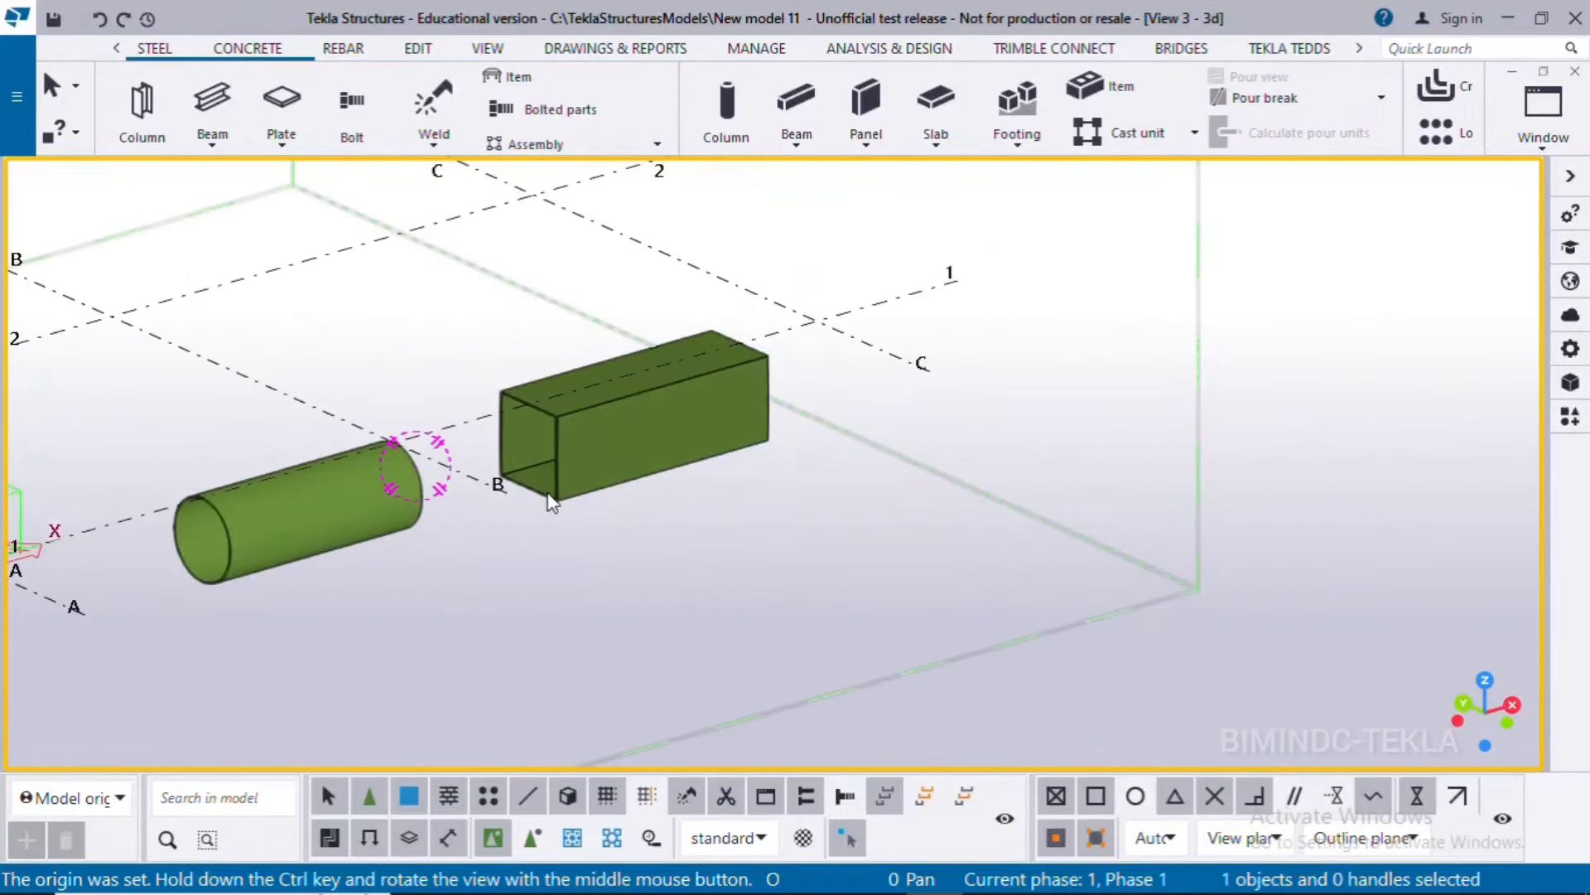
scroll(525, 487, "down", 2)
middle_click_drag(526, 486, 770, 561)
scroll(846, 427, "up", 2)
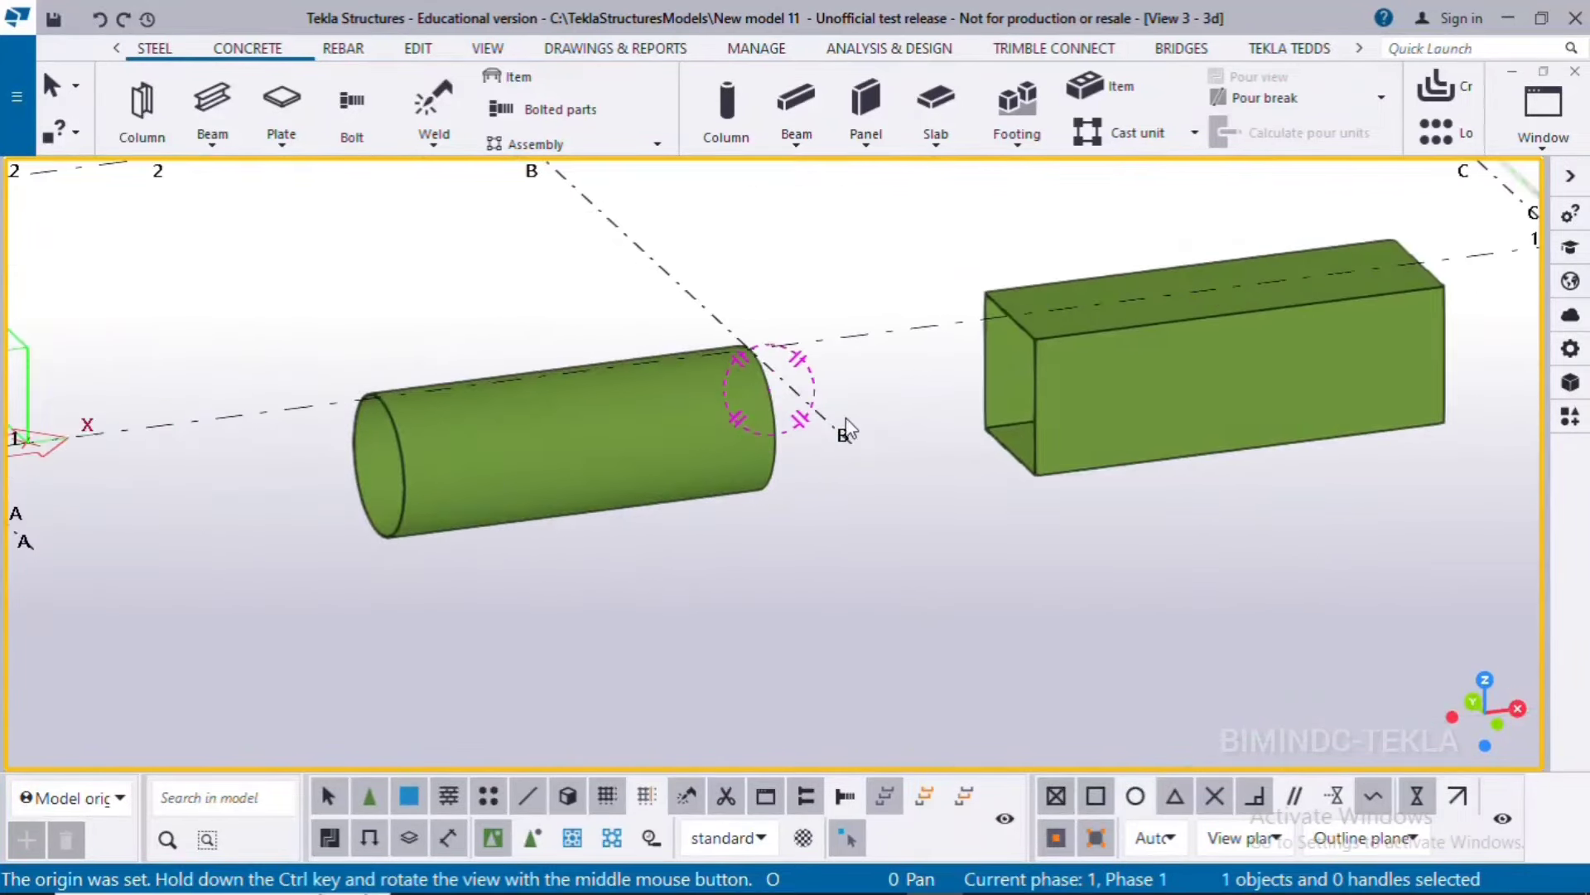
Switch to the GRID @B view and frame the round tube's end section below the +0 level.
left_click(1529, 142)
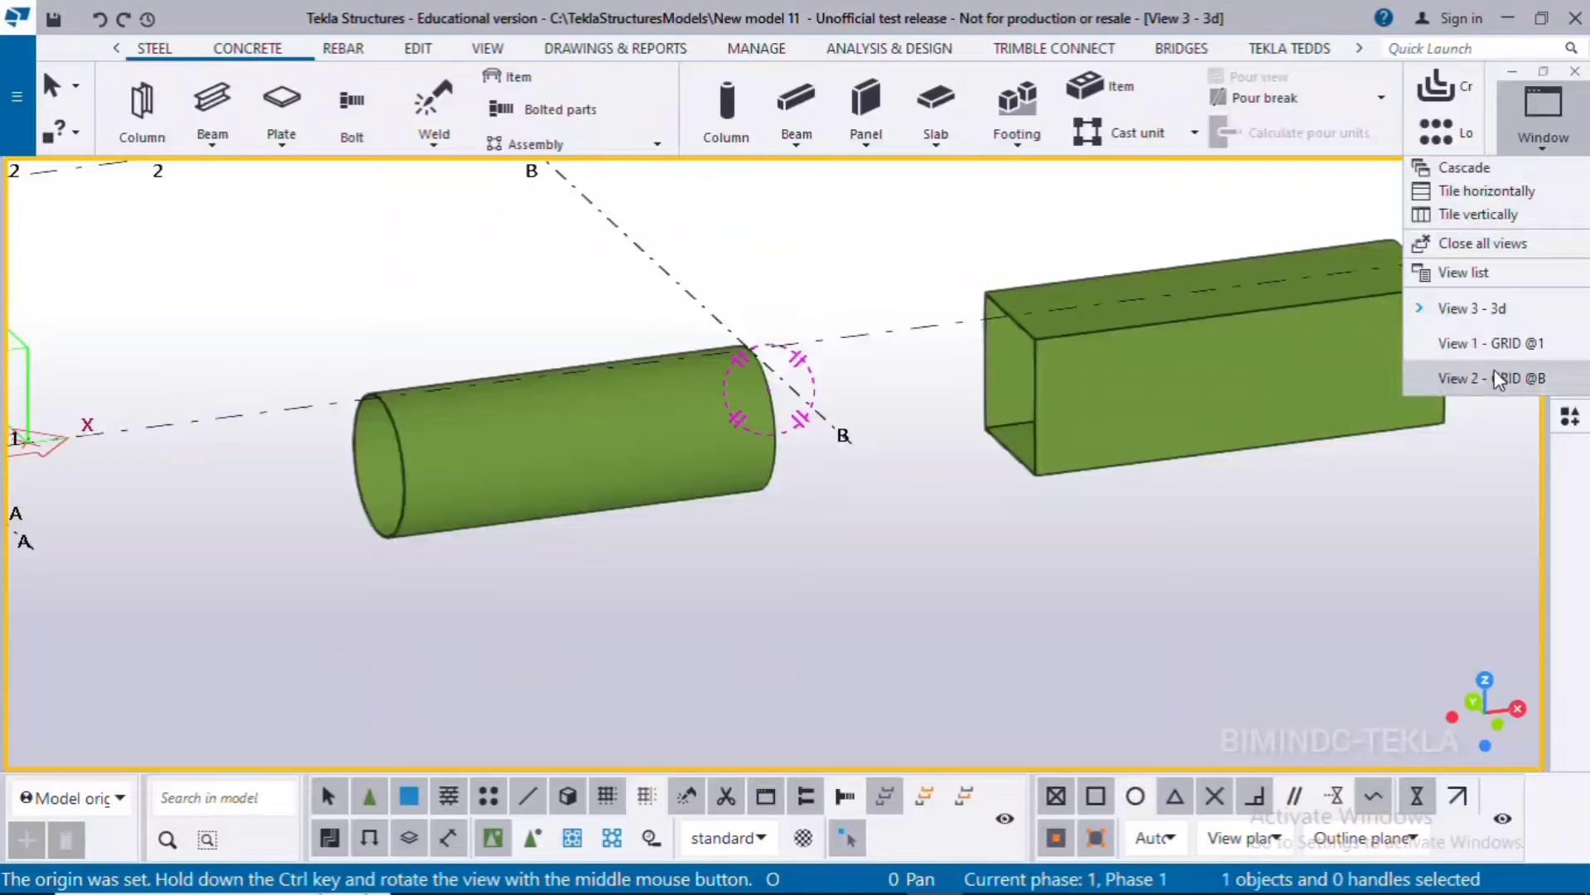
left_click(1495, 369)
scroll(464, 617, "up", 8)
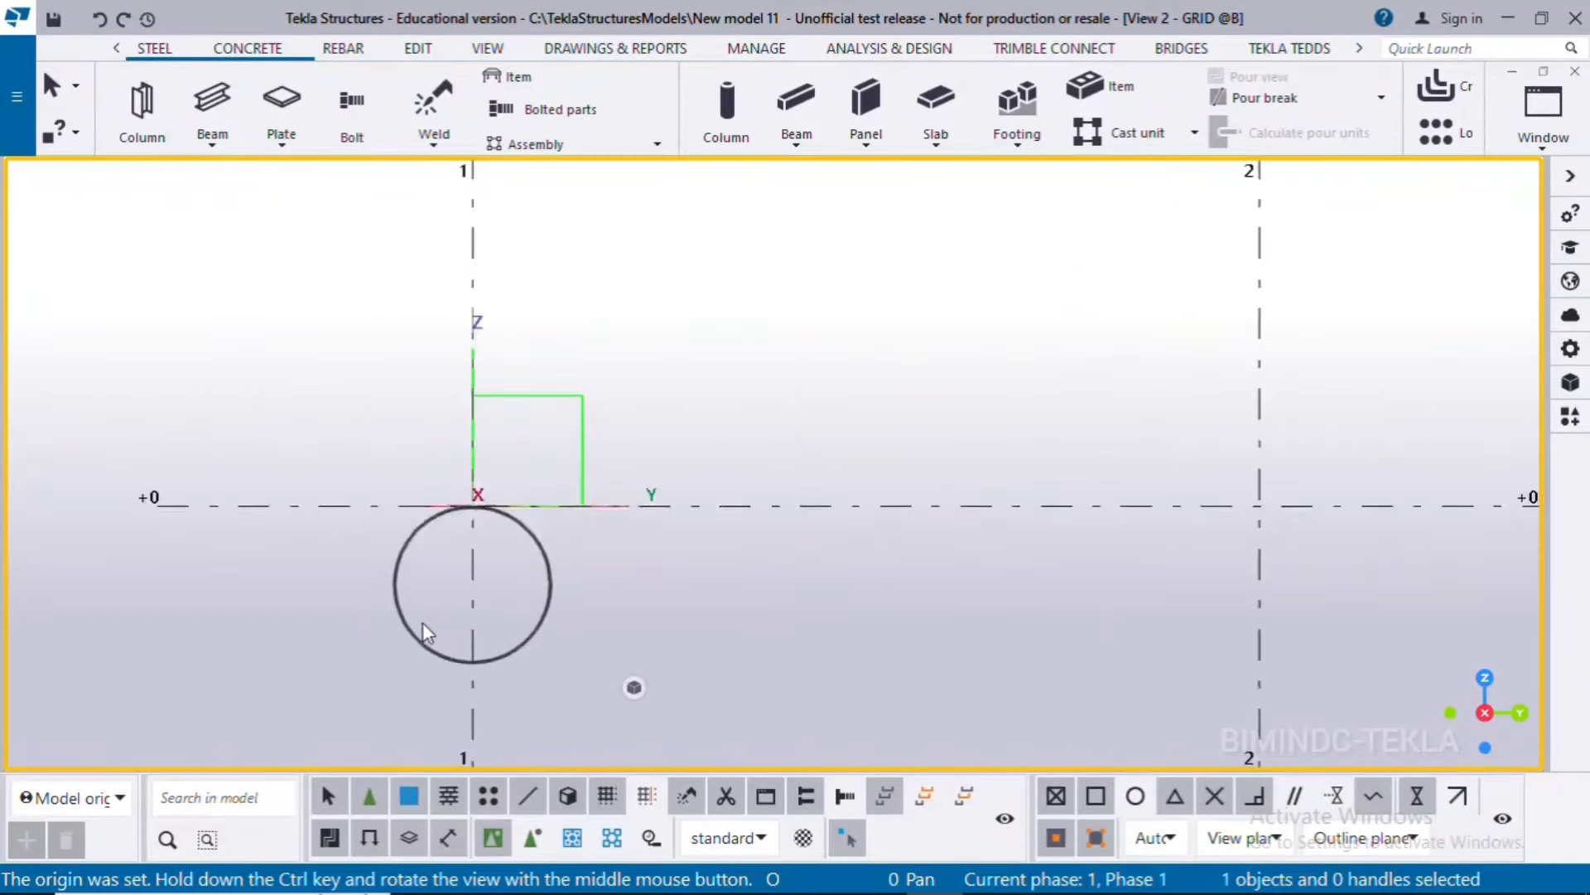
middle_click_drag(447, 610, 441, 477)
Set the GRID @B view's depth to 5000 mm both up and down.
double_click(861, 331)
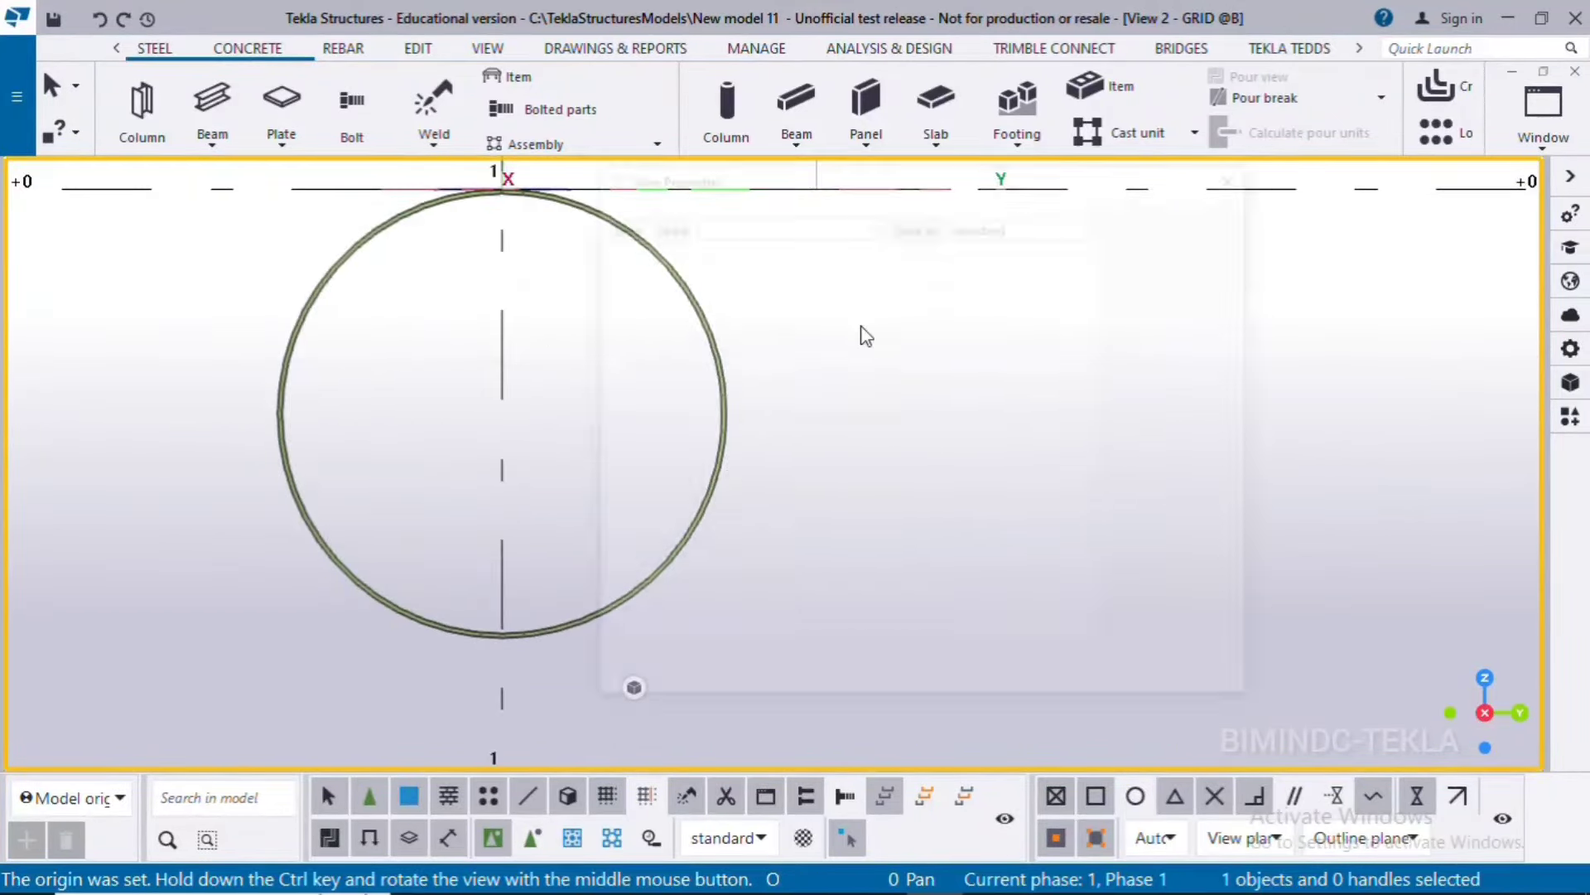
left_click_drag(1017, 193, 1304, 199)
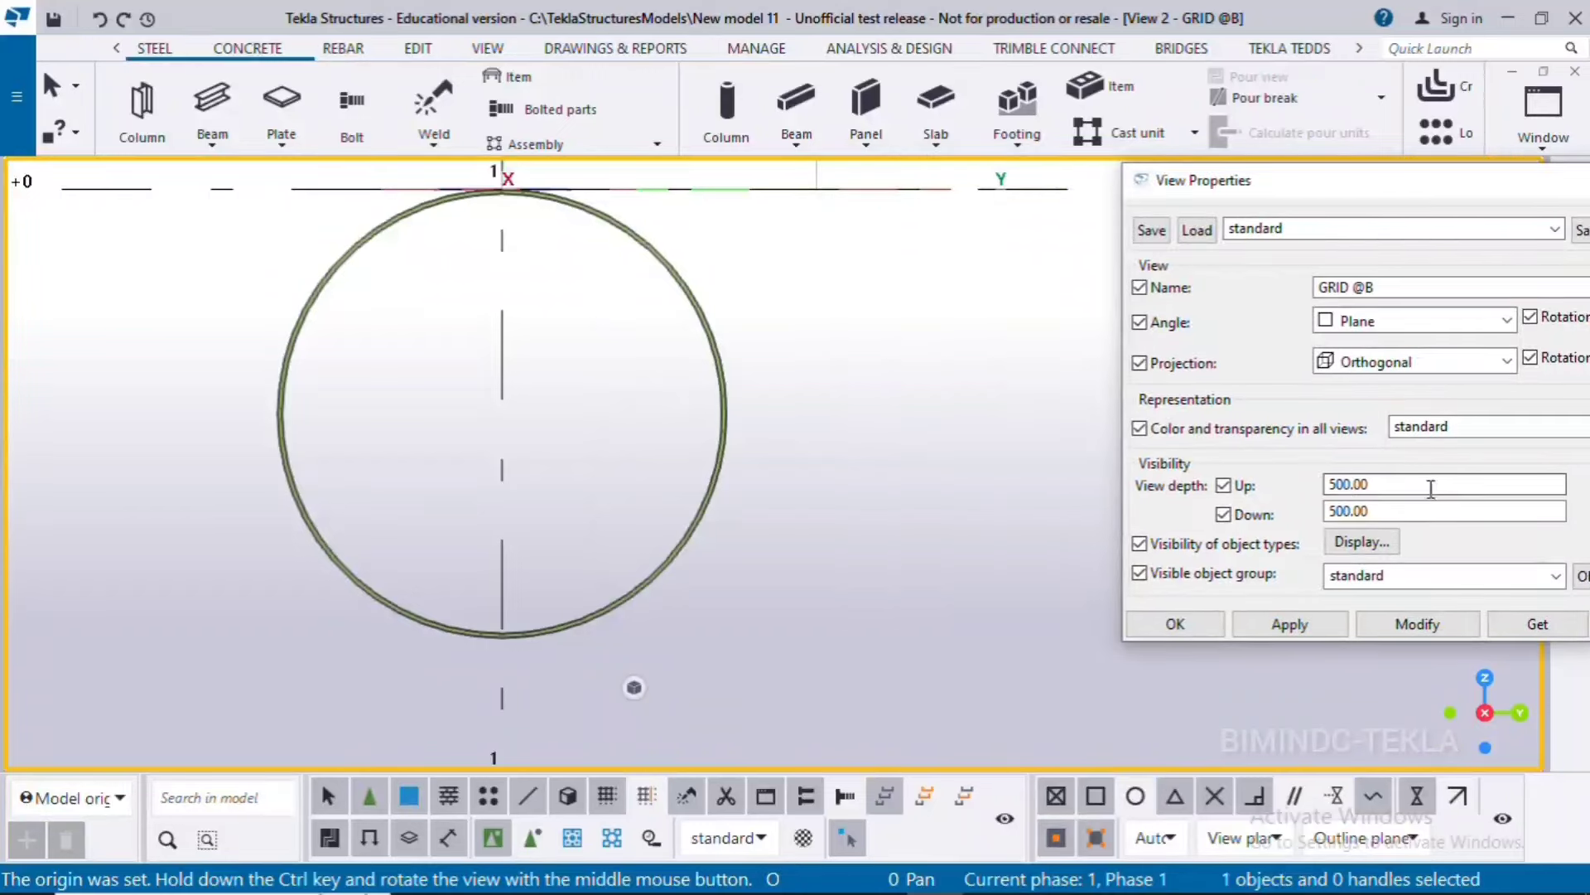
left_click(1336, 484)
type("0")
left_click(1343, 511)
type("0")
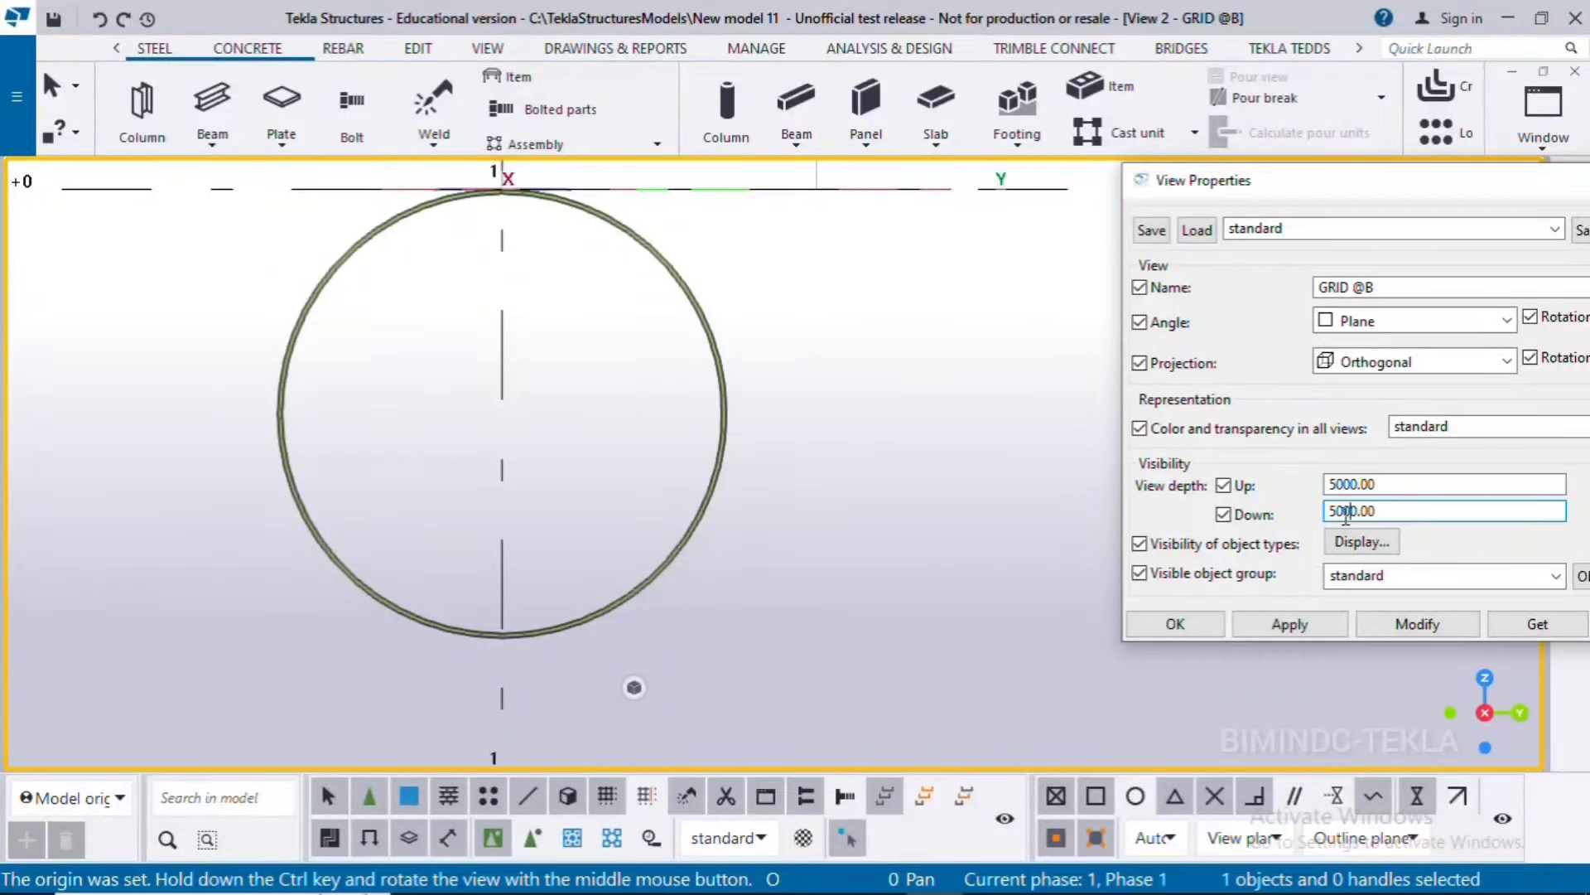
left_click(1418, 627)
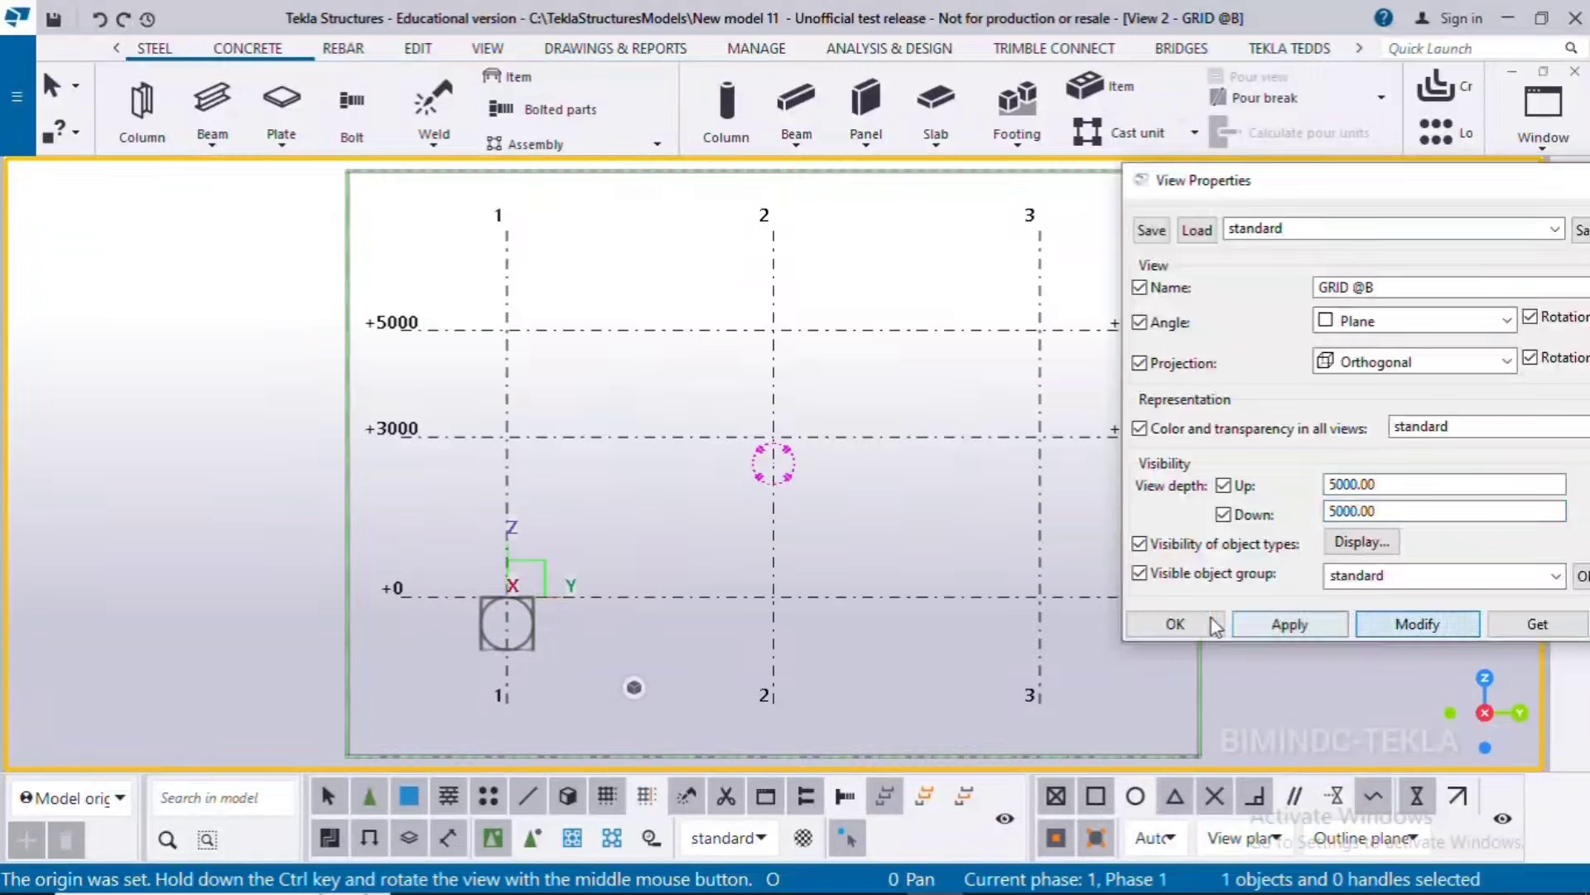
Confirm the GRID @B view properties and examine how the round tube's section fits against the square tube's walls.
left_click(1215, 627)
scroll(464, 630, "up", 8)
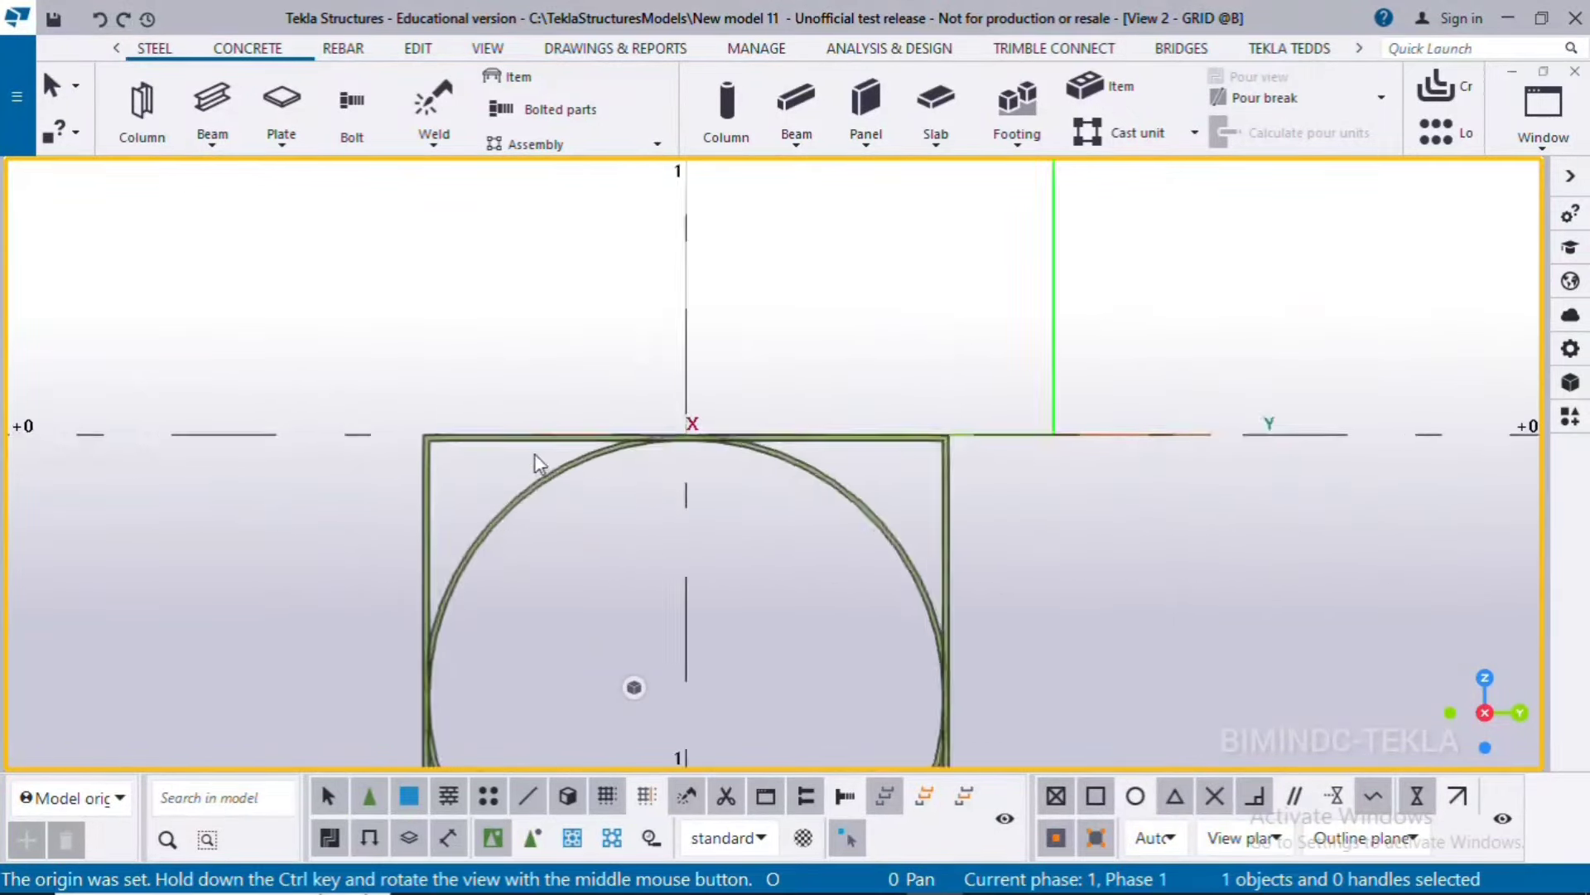
scroll(534, 454, "up", 4)
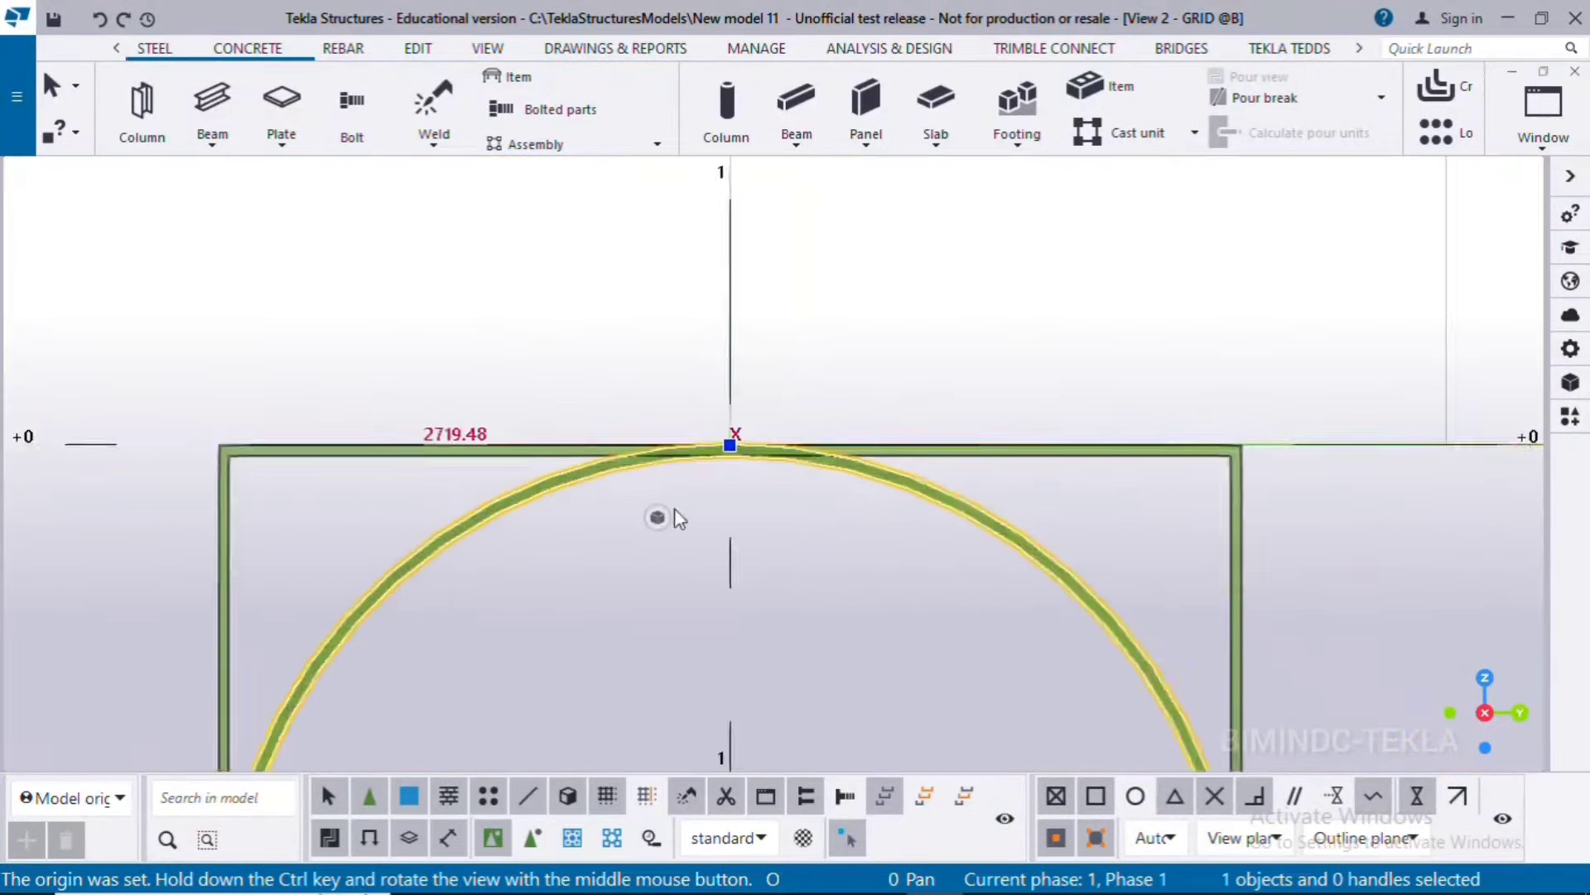
middle_click_drag(675, 514, 637, 323, "ctrl")
mouse_move(803, 521)
middle_mouse_down("ctrl")
mouse_move(803, 436)
mouse_move(787, 507)
middle_mouse_up("ctrl")
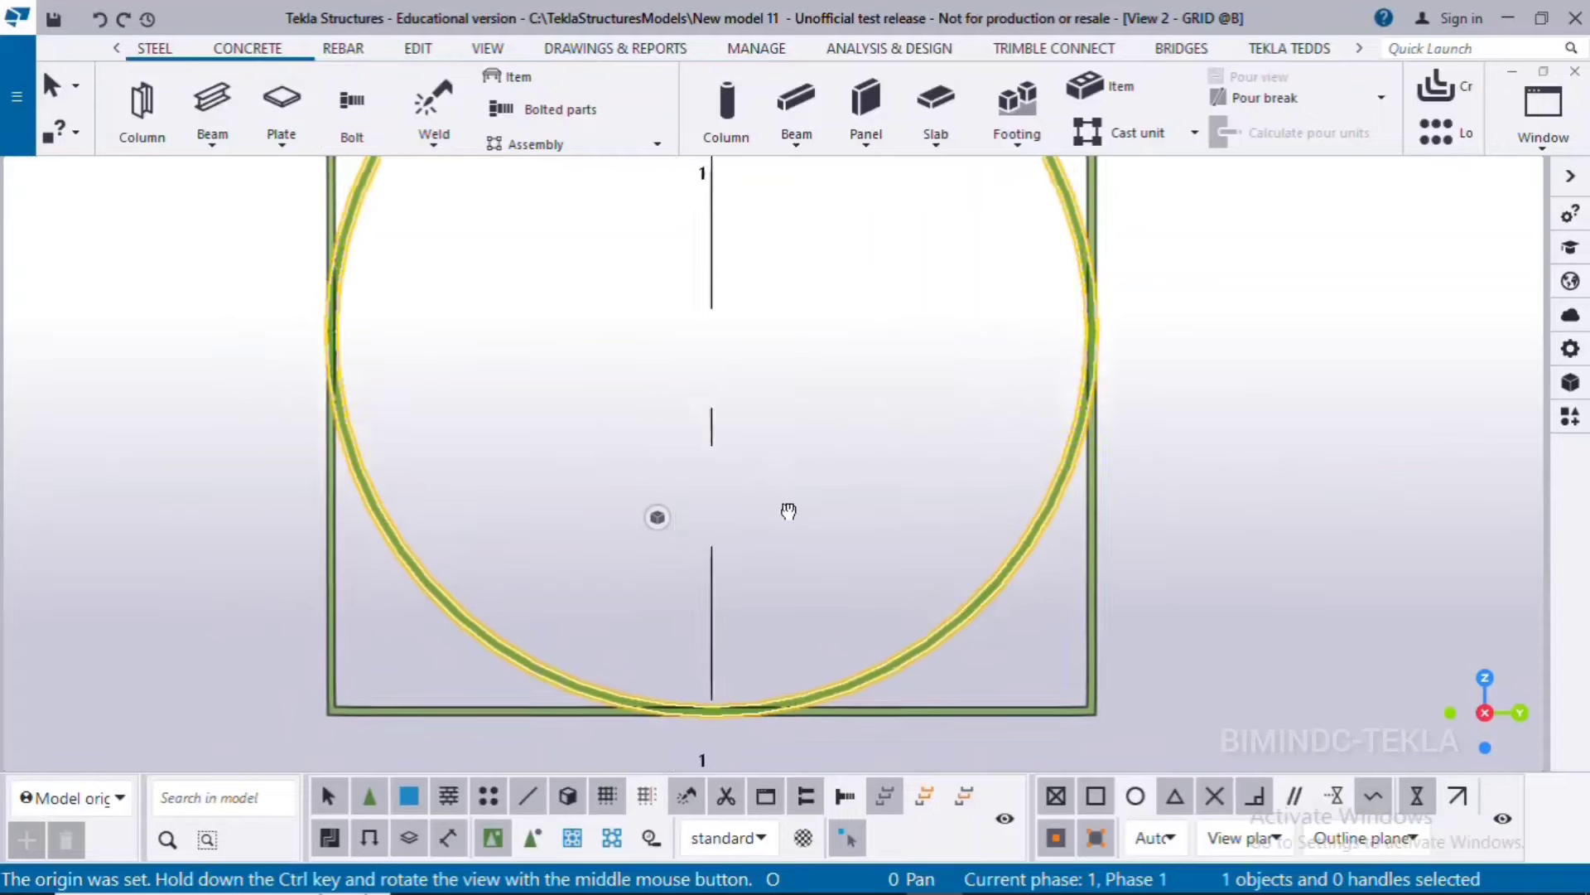
Return to the 3D view with both tubes framed and search the applications and components catalog for "cir".
left_click(1543, 112)
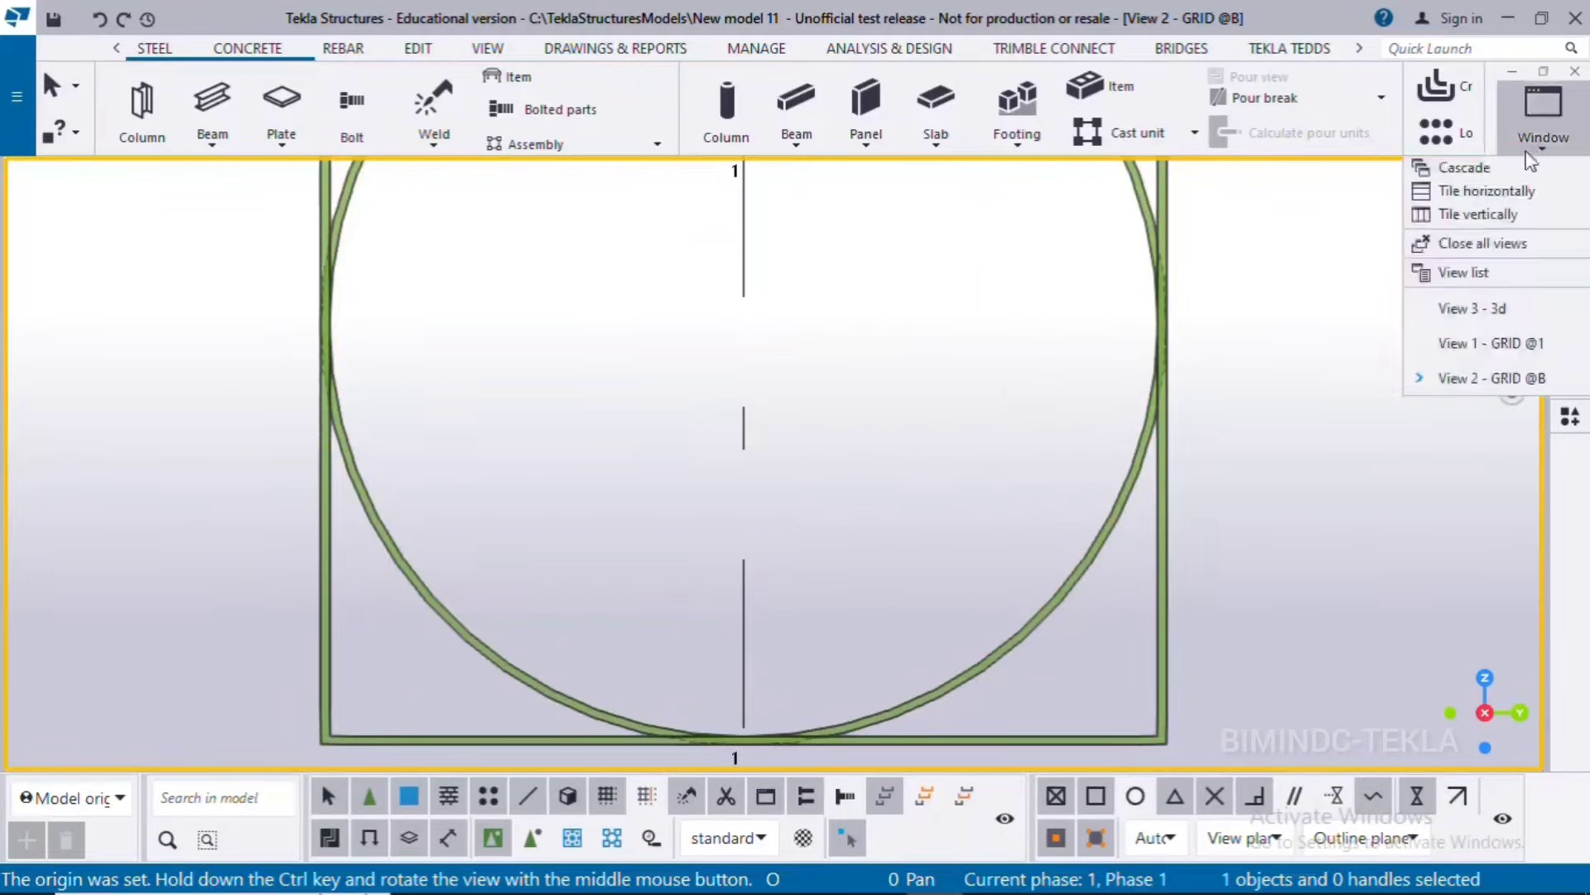
left_click(1471, 308)
scroll(845, 617, "down", 6)
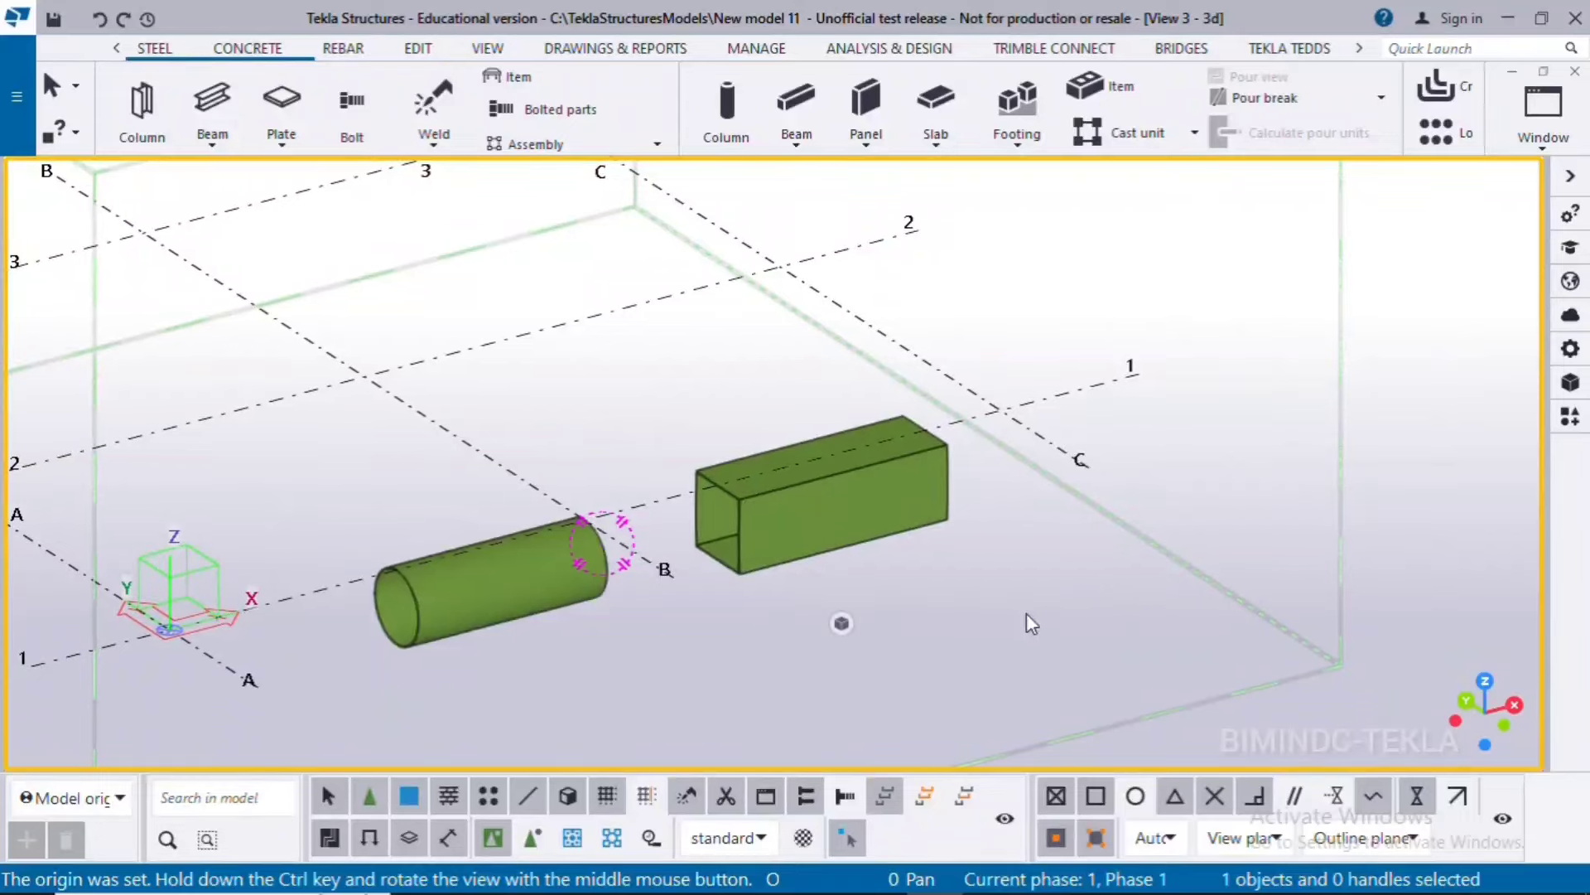
scroll(479, 554, "up", 3)
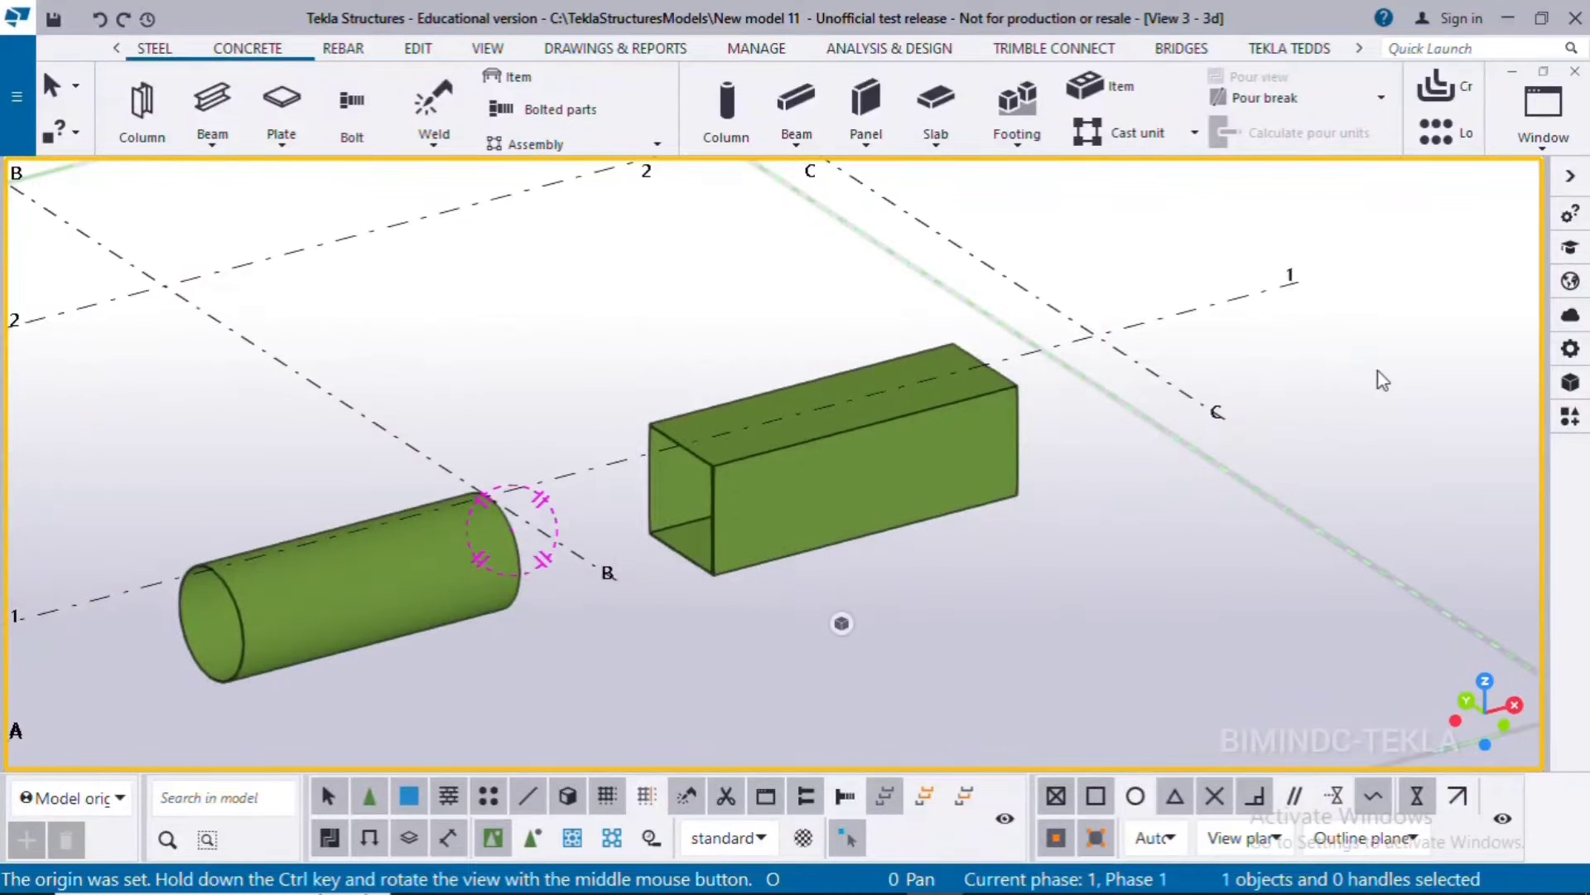
left_click(1568, 418)
left_click(1279, 245)
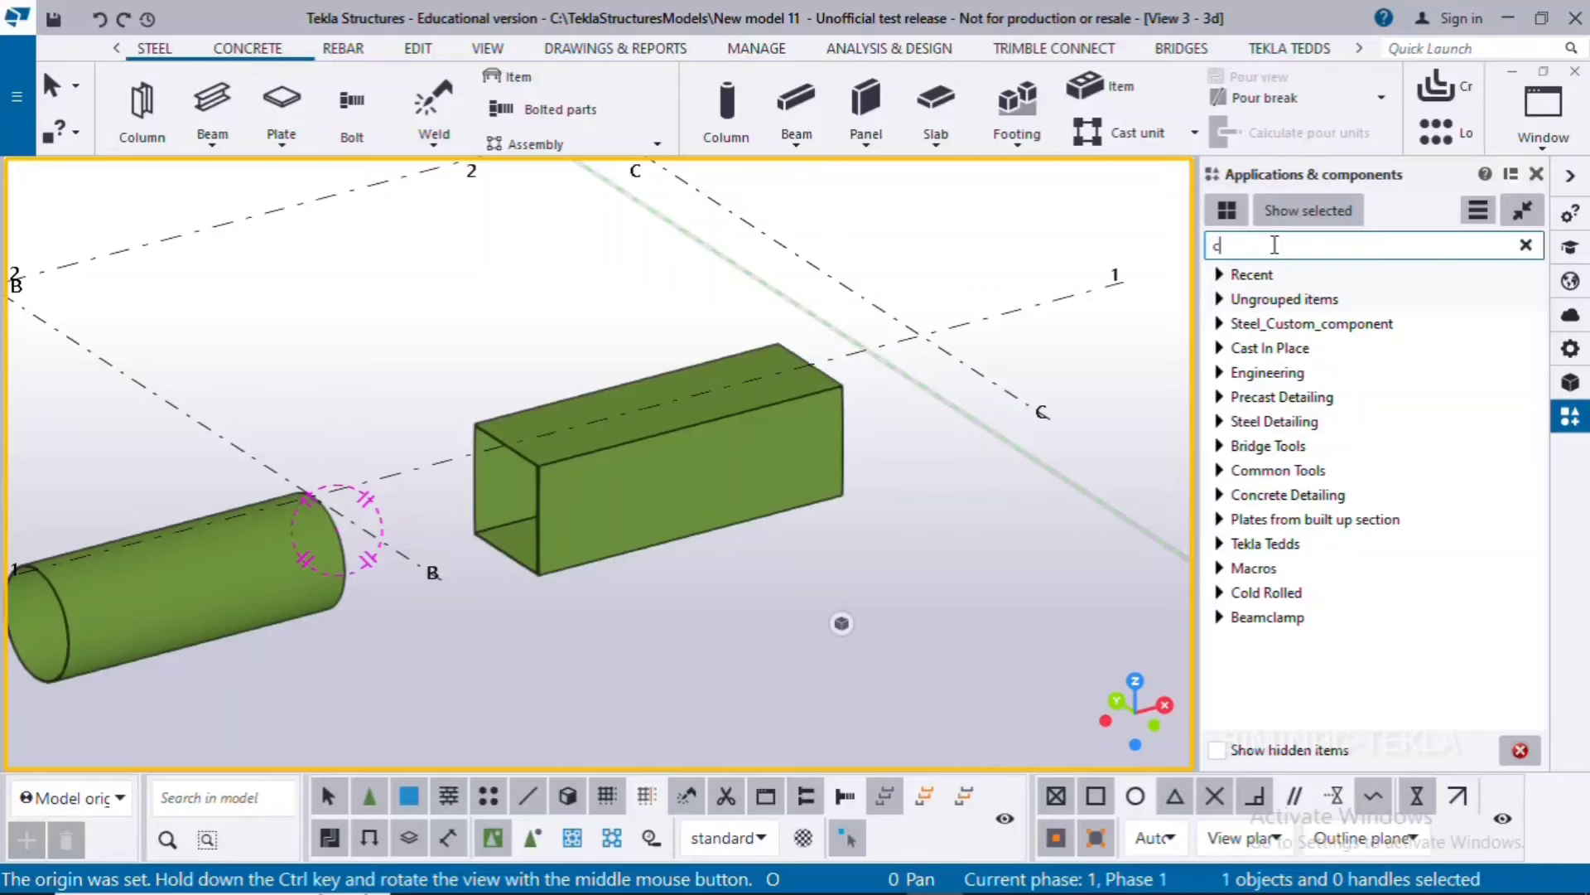
type("cir")
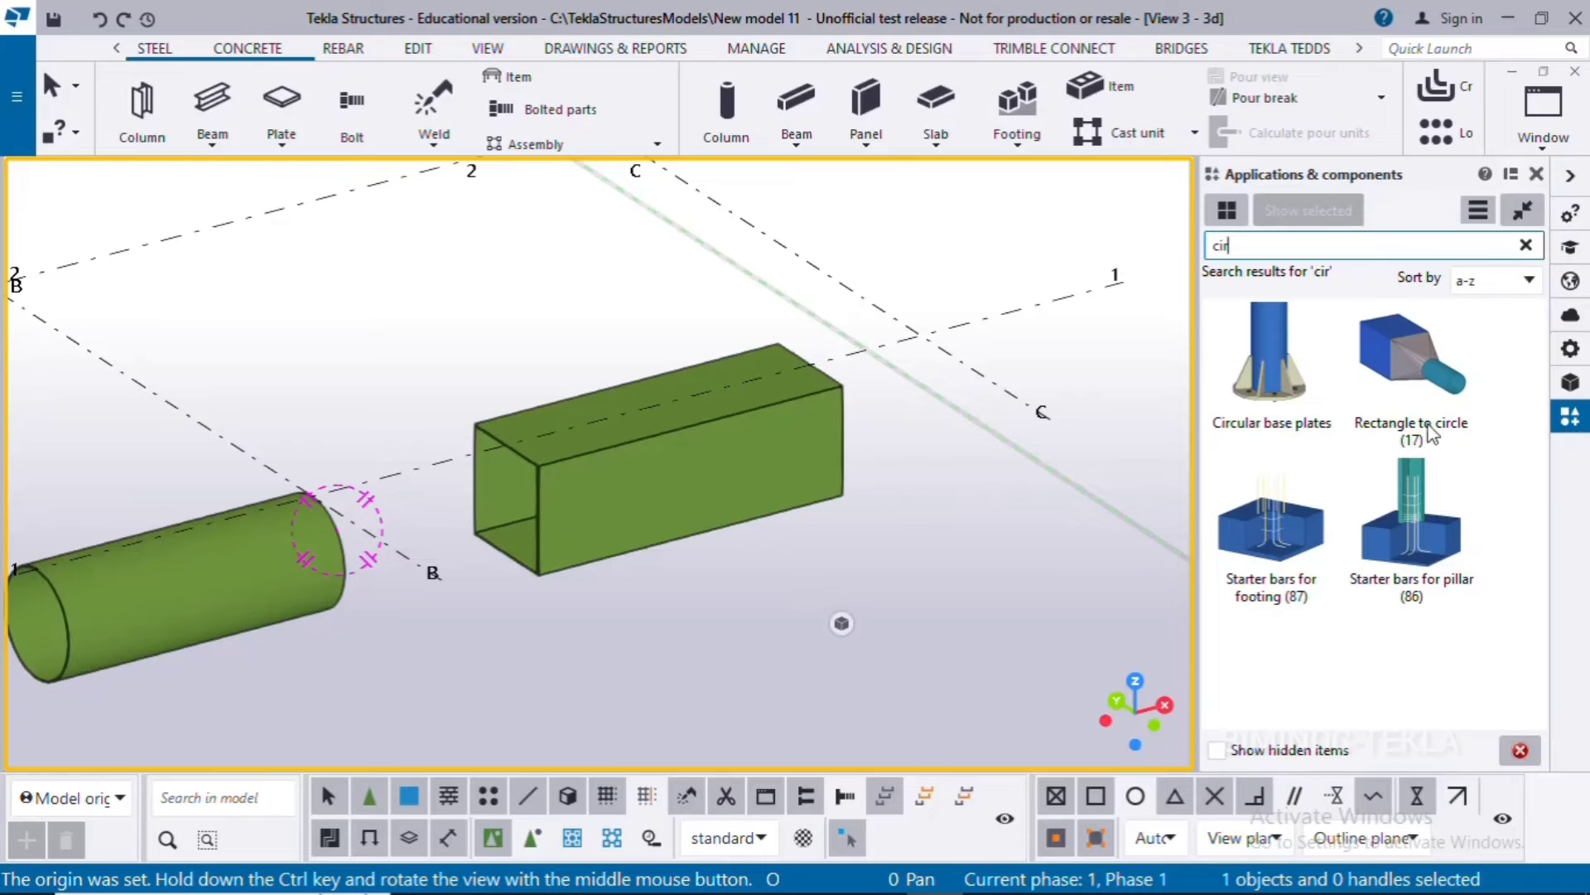
Join the tubes with the Rectangle to circle (17) component, selecting the square tube as main part and the round tube as secondary, and refresh the view.
left_click(1414, 346)
scroll(625, 589, "down", 3)
scroll(625, 589, "up", 1)
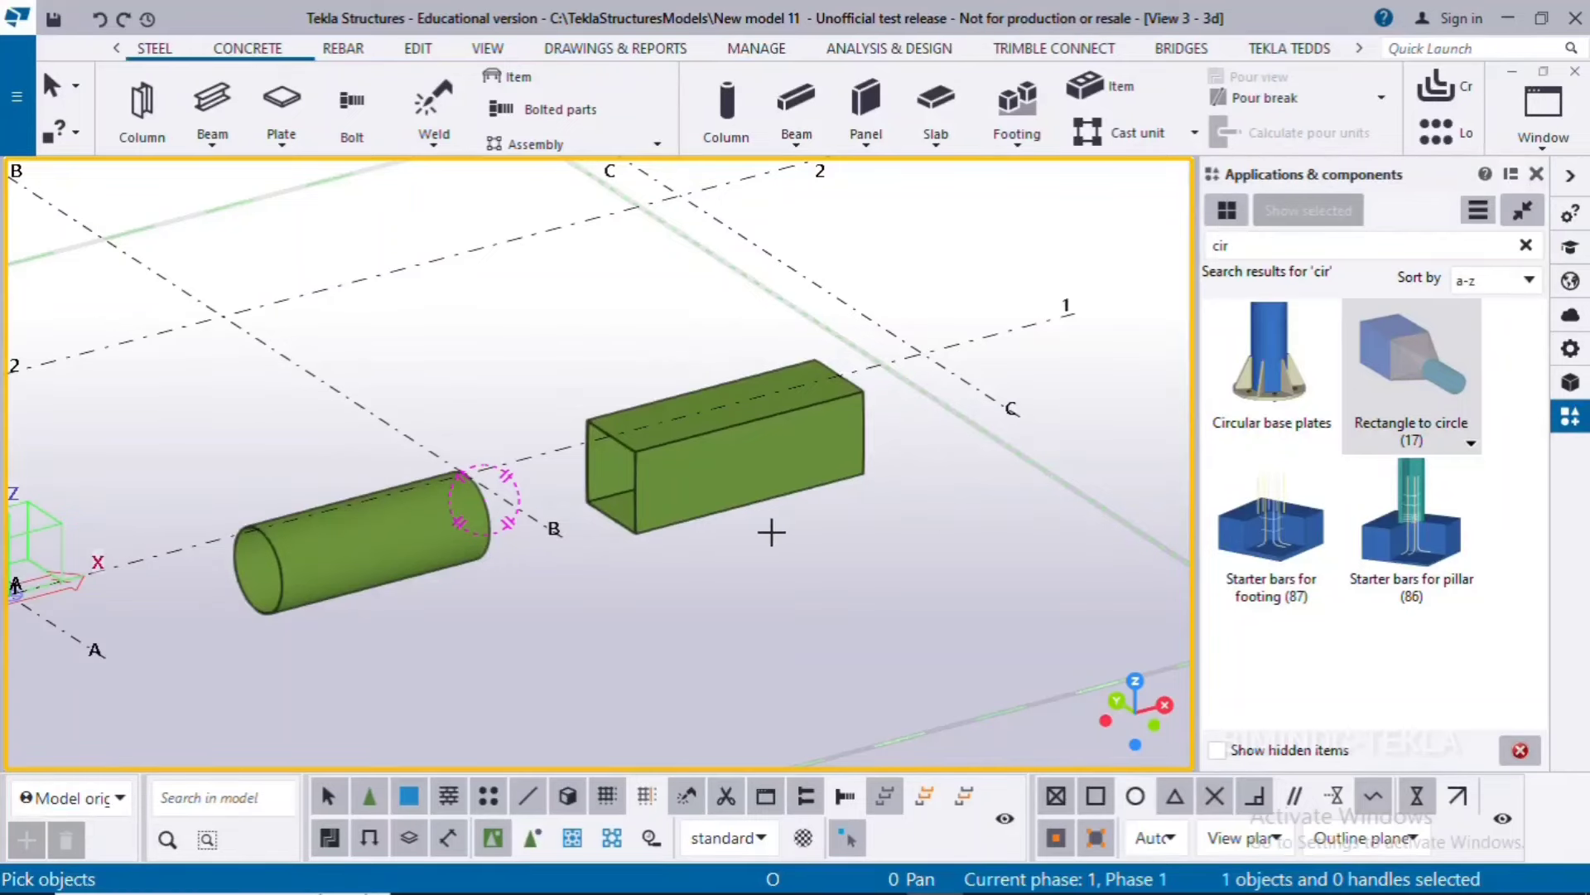
scroll(663, 514, "up", 3)
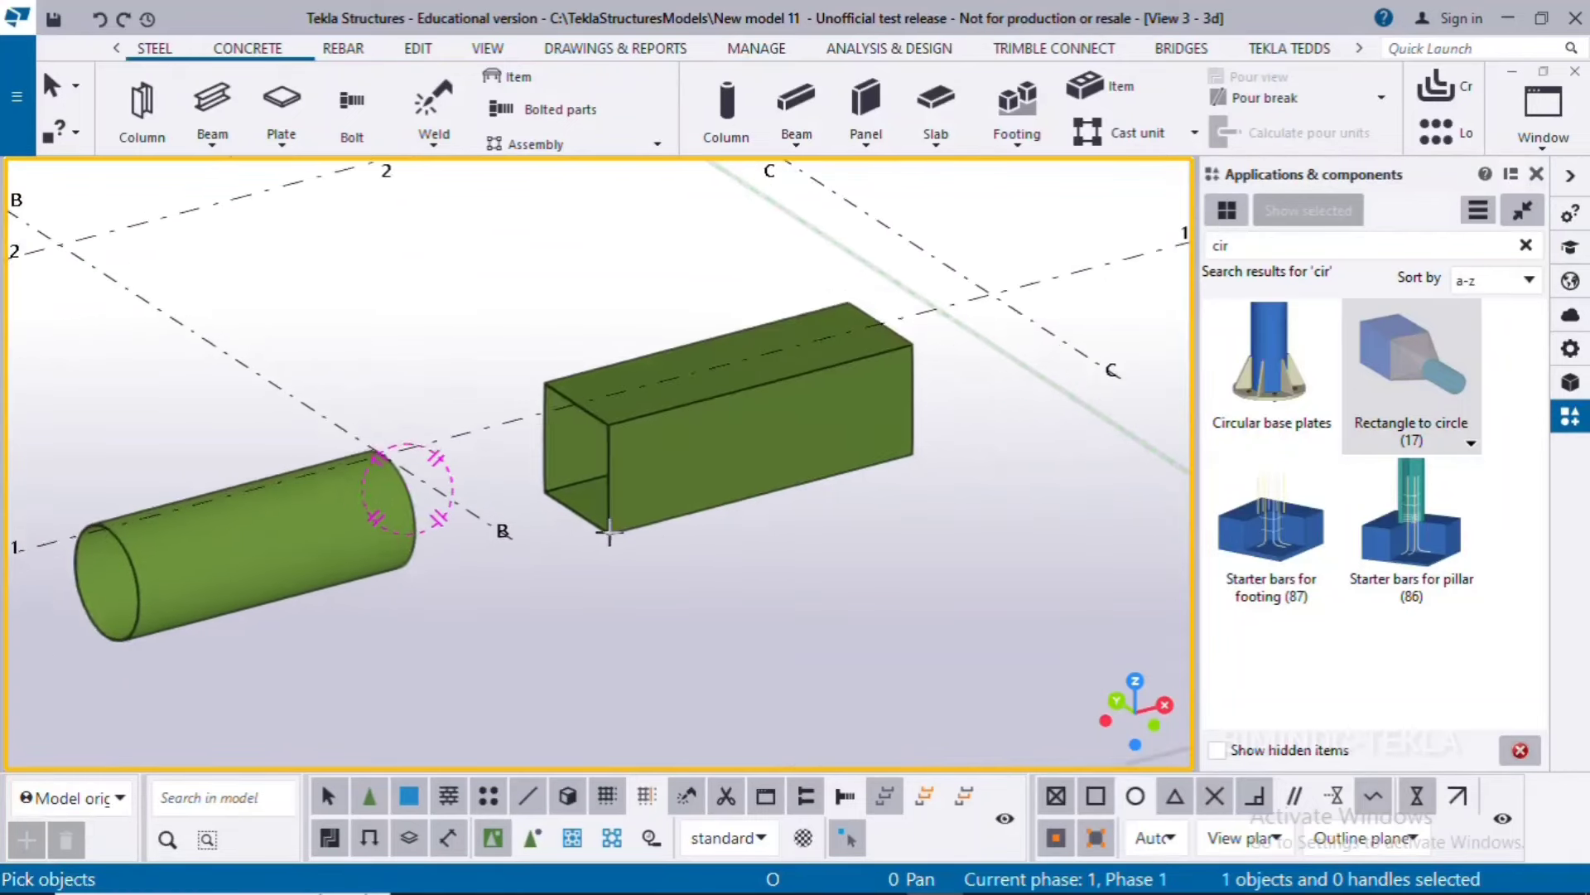
left_click(627, 414)
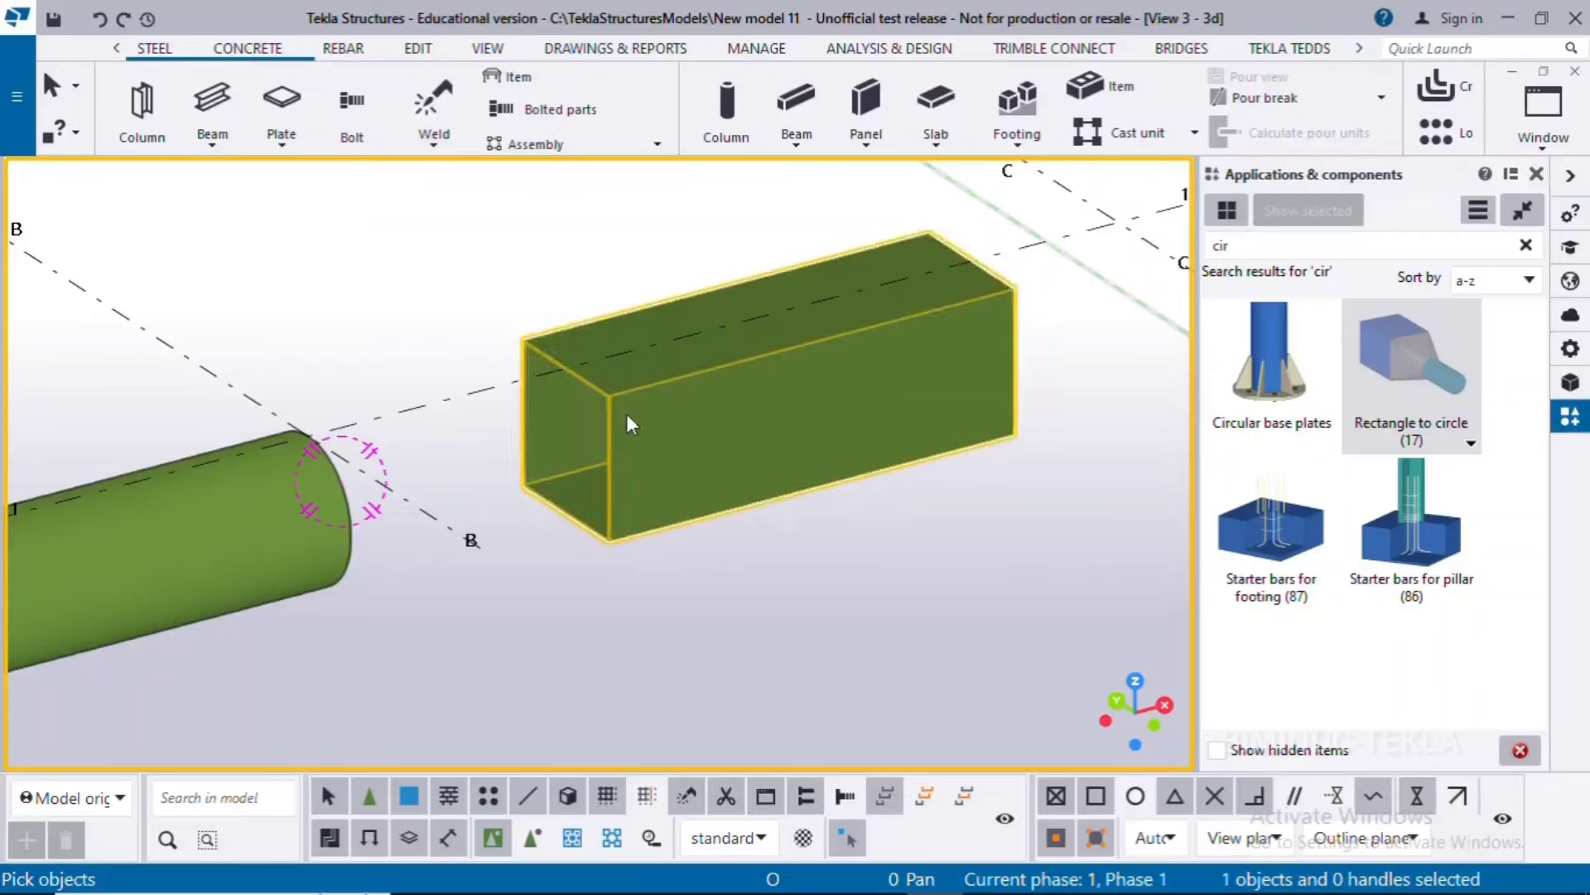
scroll(626, 414, "down", 1)
middle_click_drag(571, 586, 803, 525)
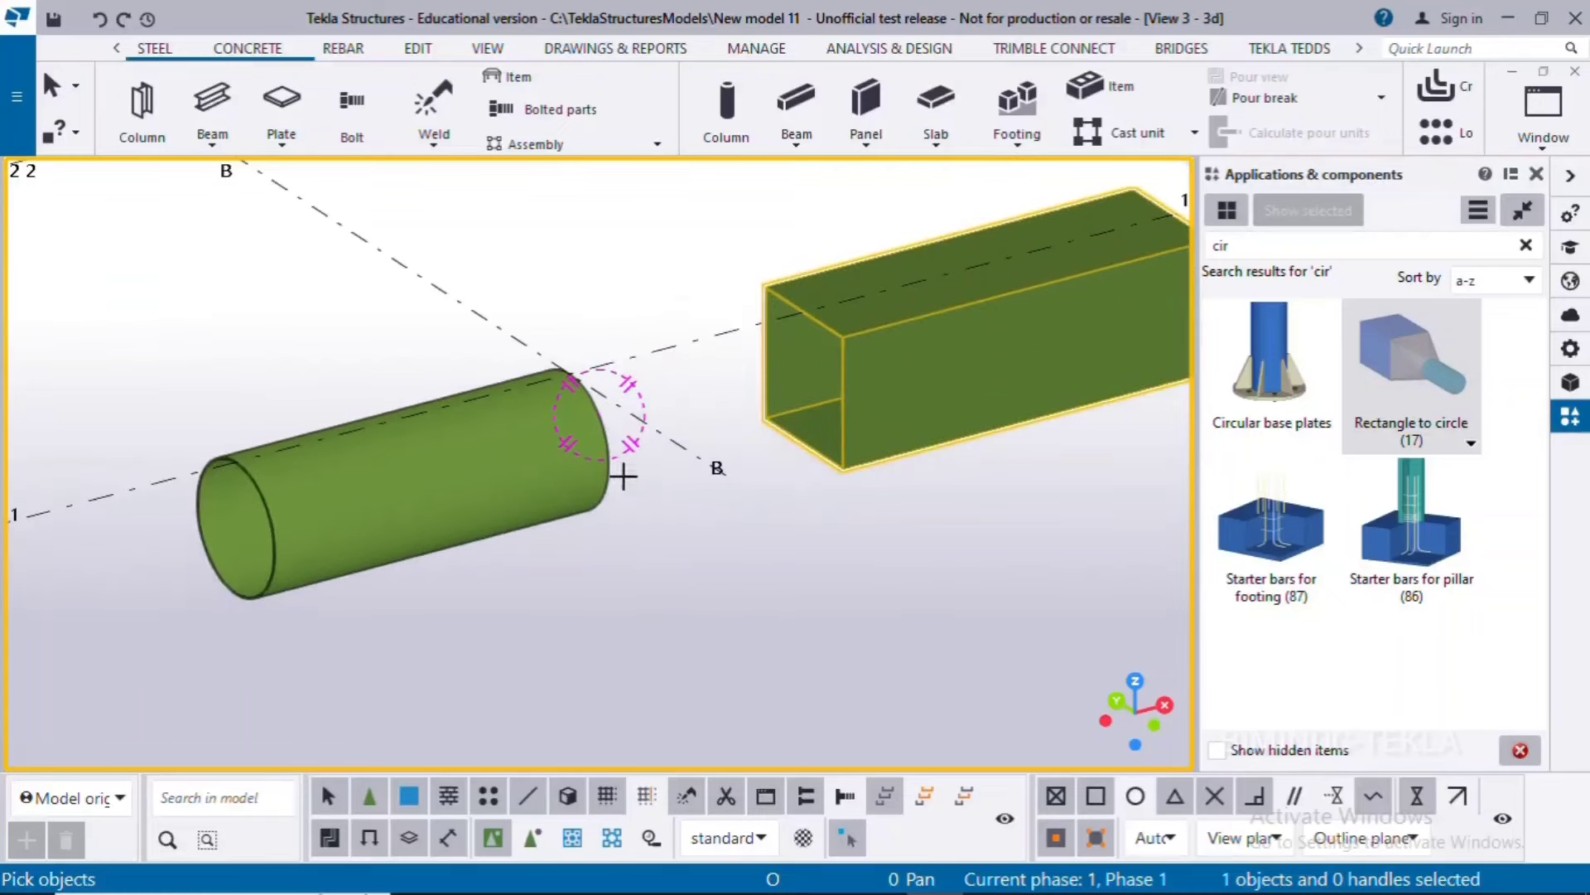
left_click(579, 476)
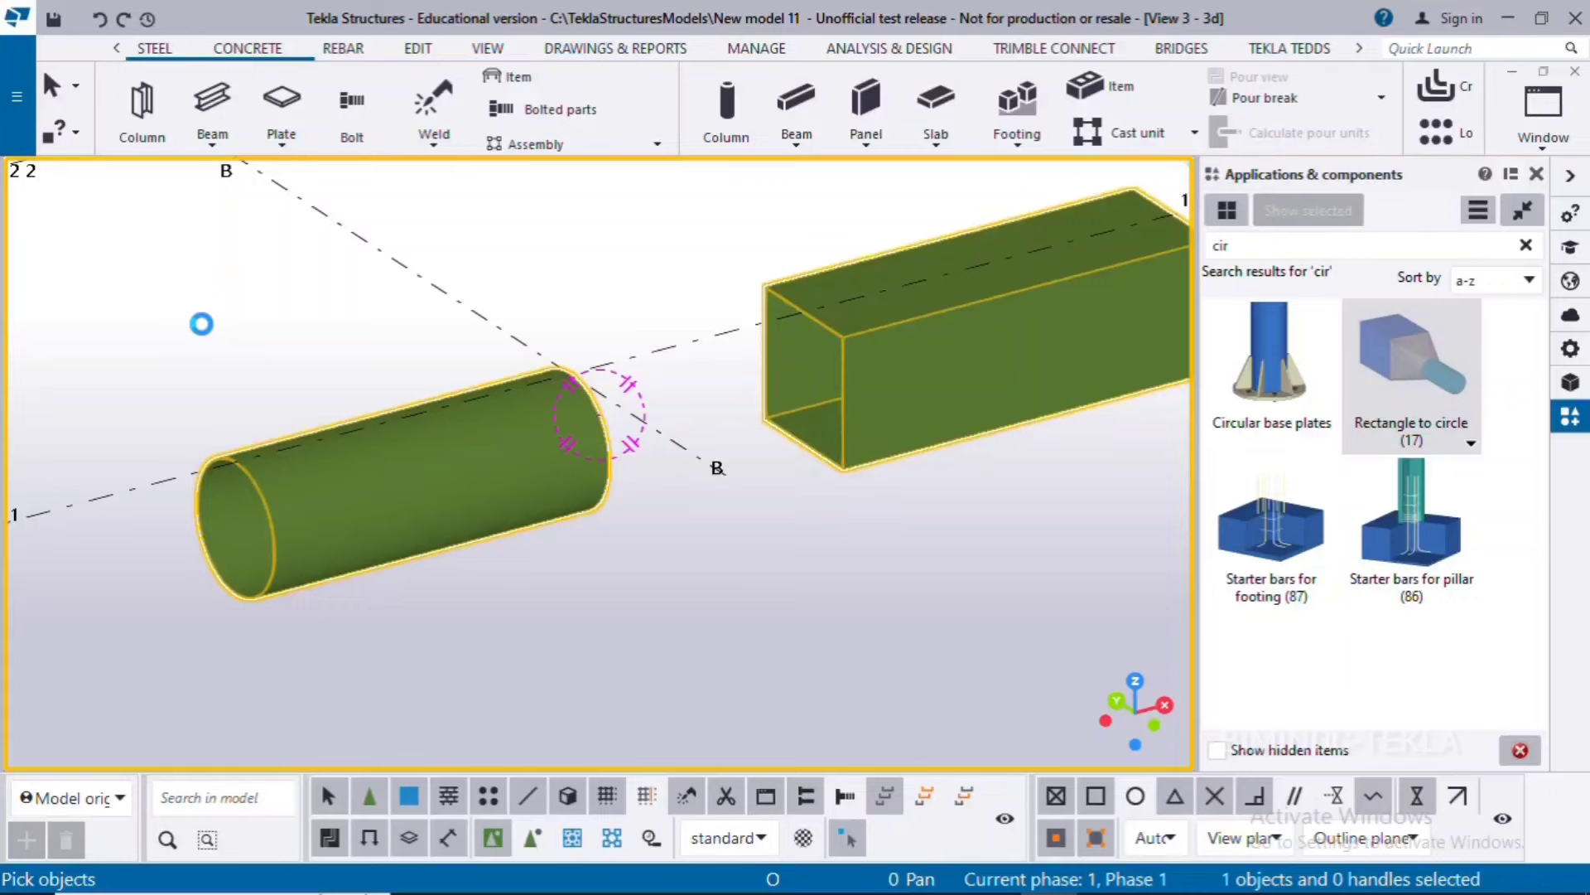
right_click(186, 283)
left_click(234, 299)
right_click(240, 292)
left_click(319, 426)
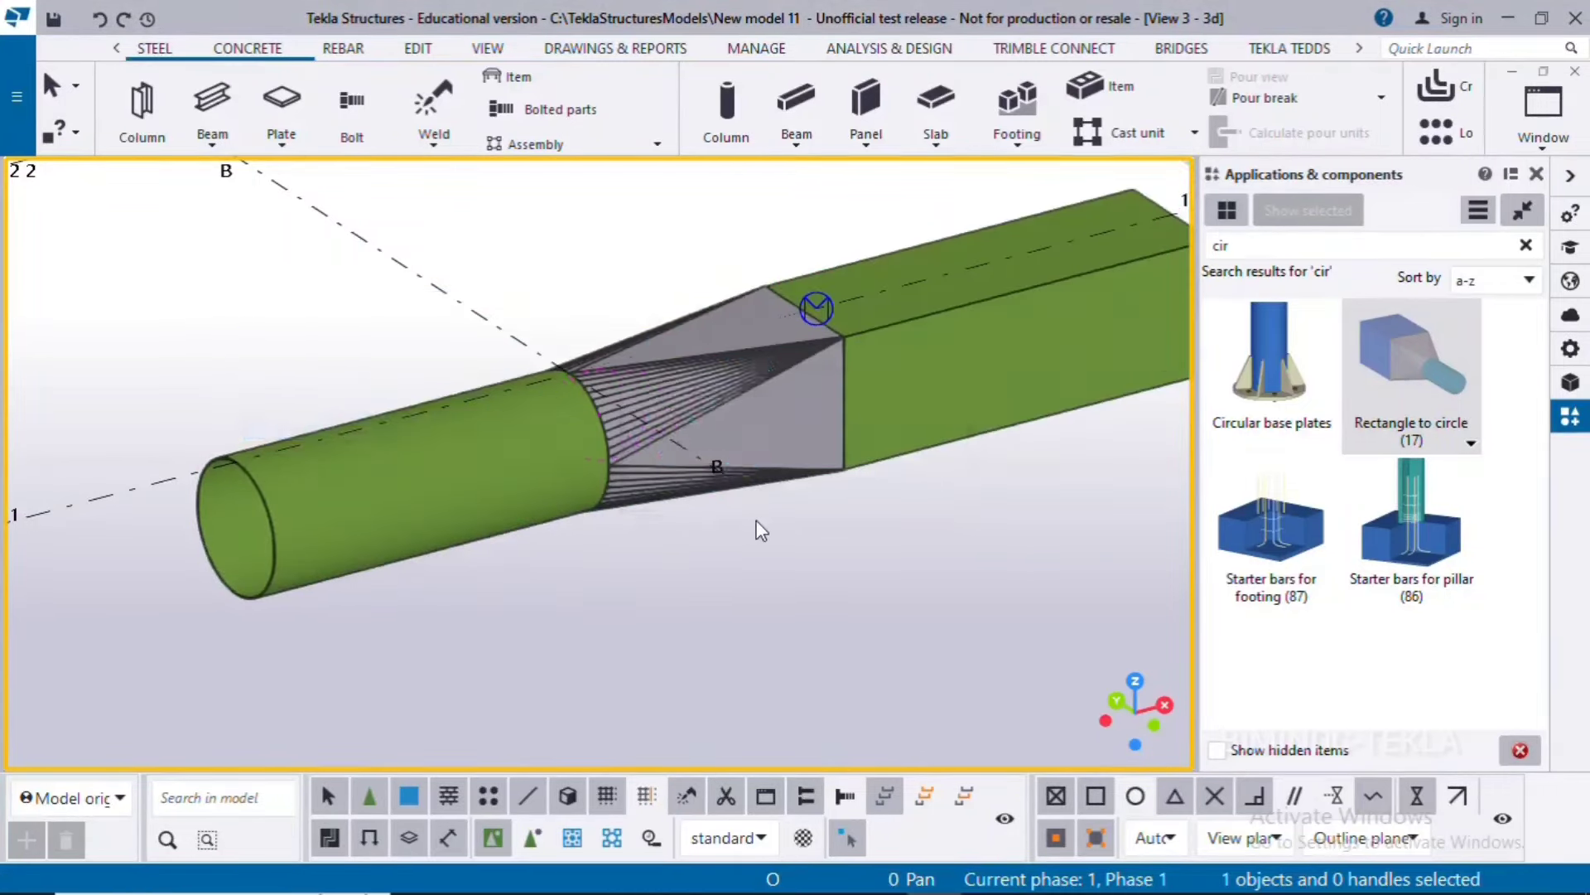
Set the view rotation point at the round tube's joined end and open the Rectangle to circle (17) component's properties beside the transition.
scroll(727, 550, "up", 4)
key("v")
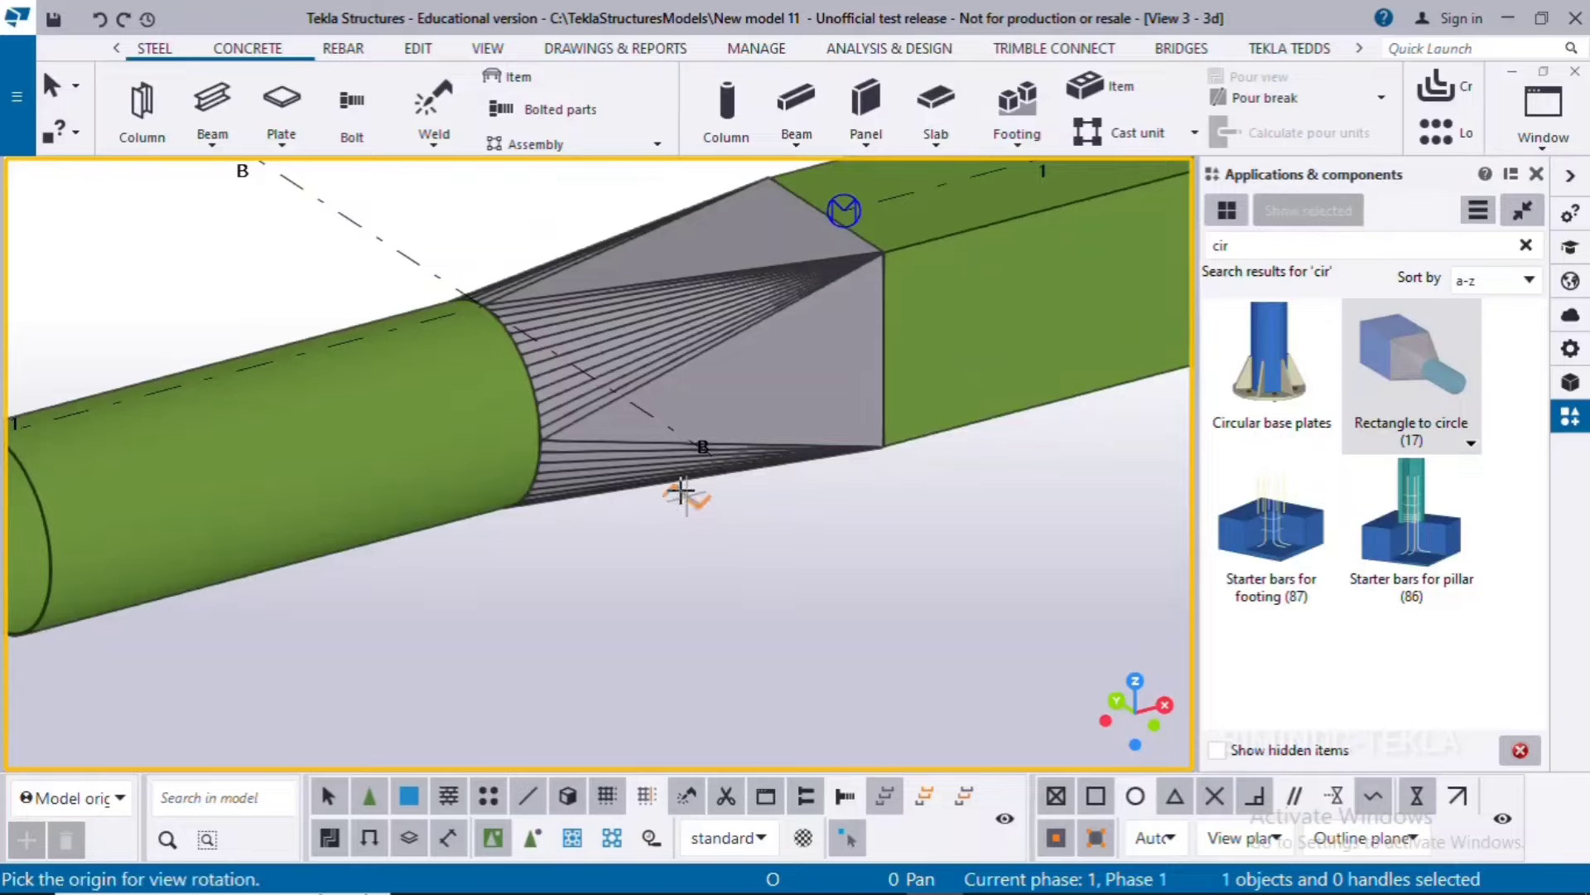
left_click(537, 414)
middle_click_drag(539, 623, 634, 613, "ctrl")
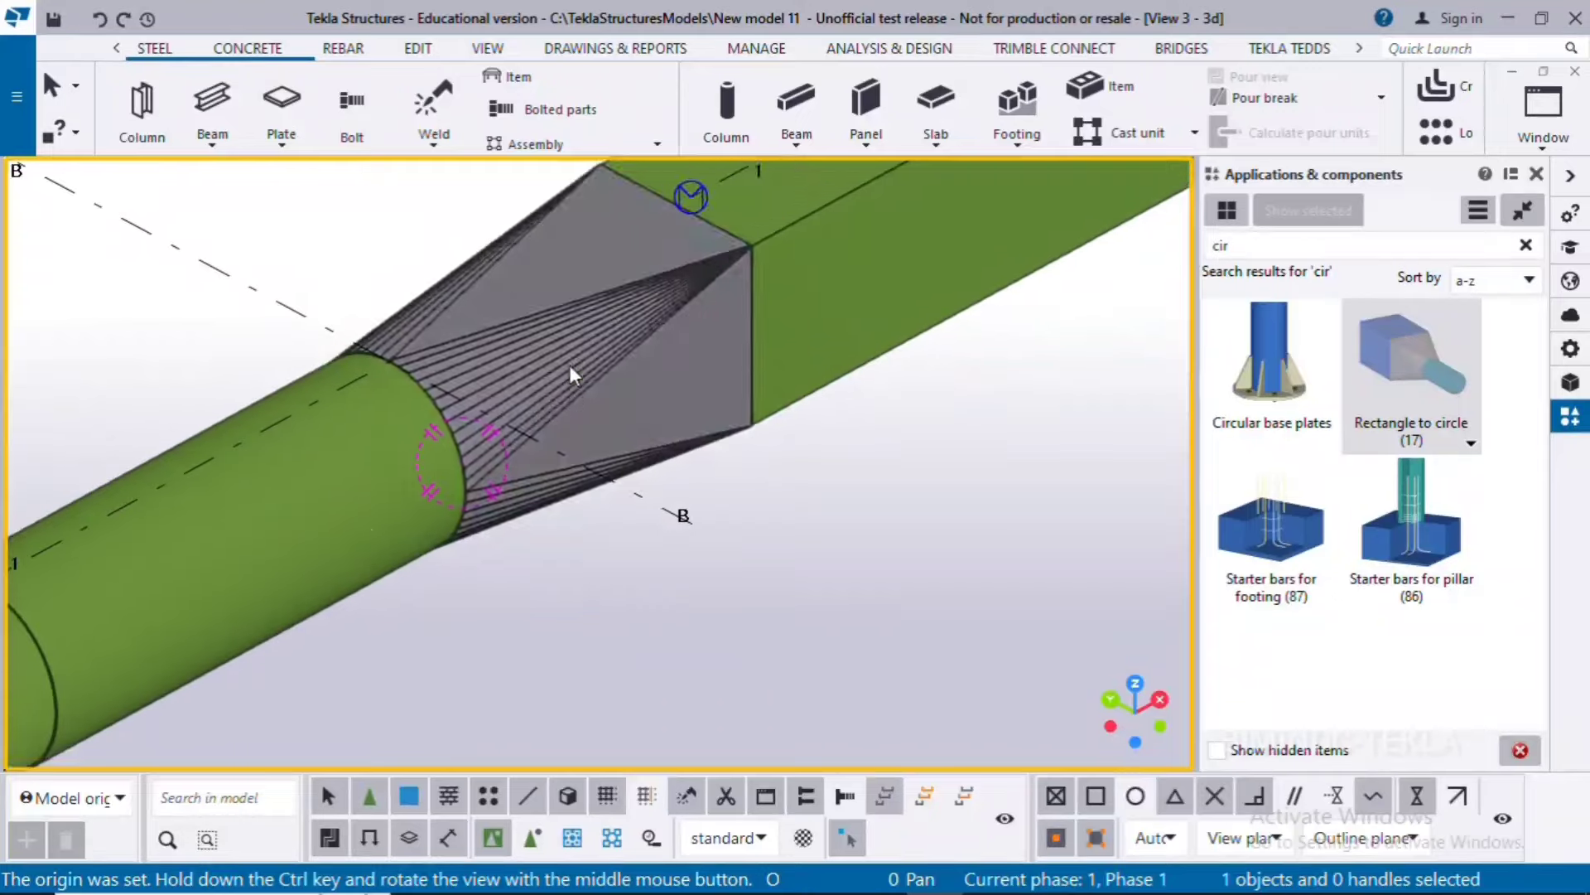
double_click(565, 340)
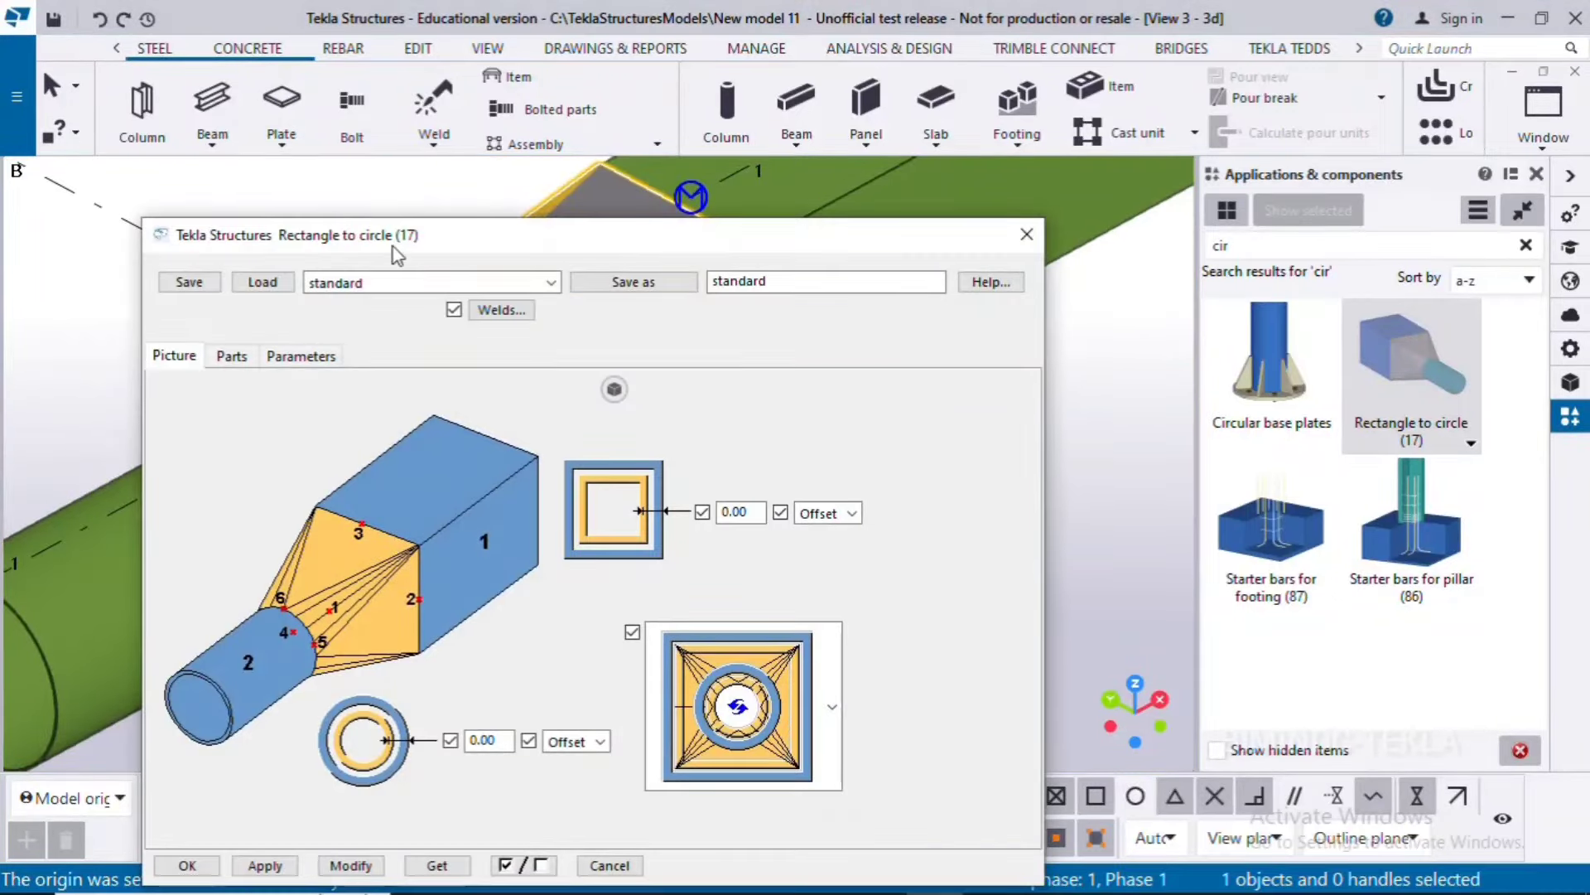
left_click_drag(394, 234, 864, 62)
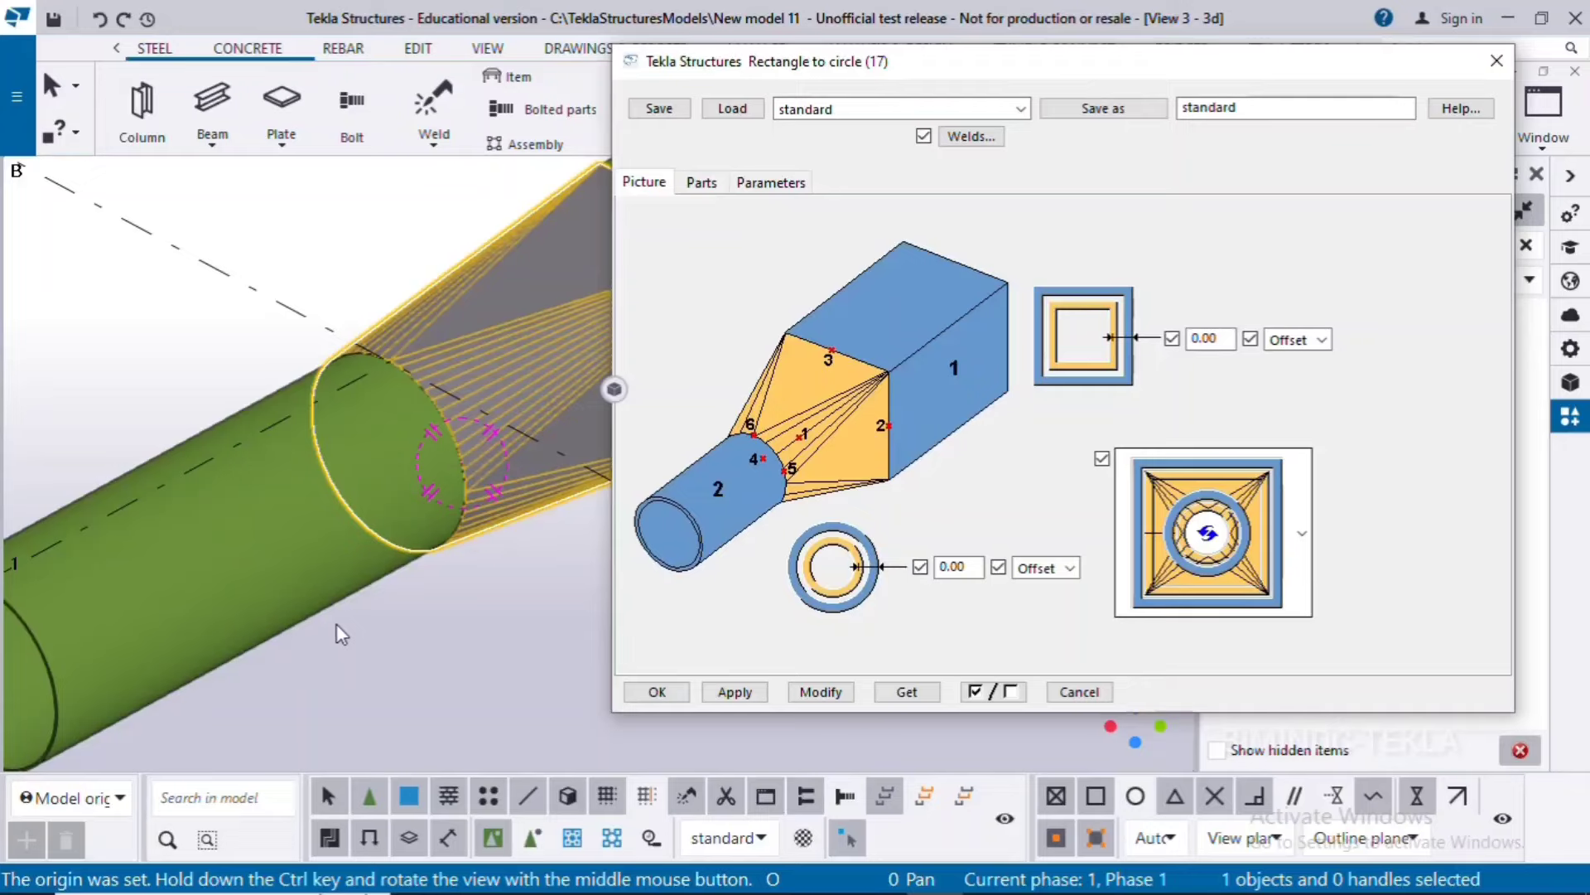
scroll(370, 579, "down", 3)
middle_click_drag(356, 622, 605, 543, "ctrl")
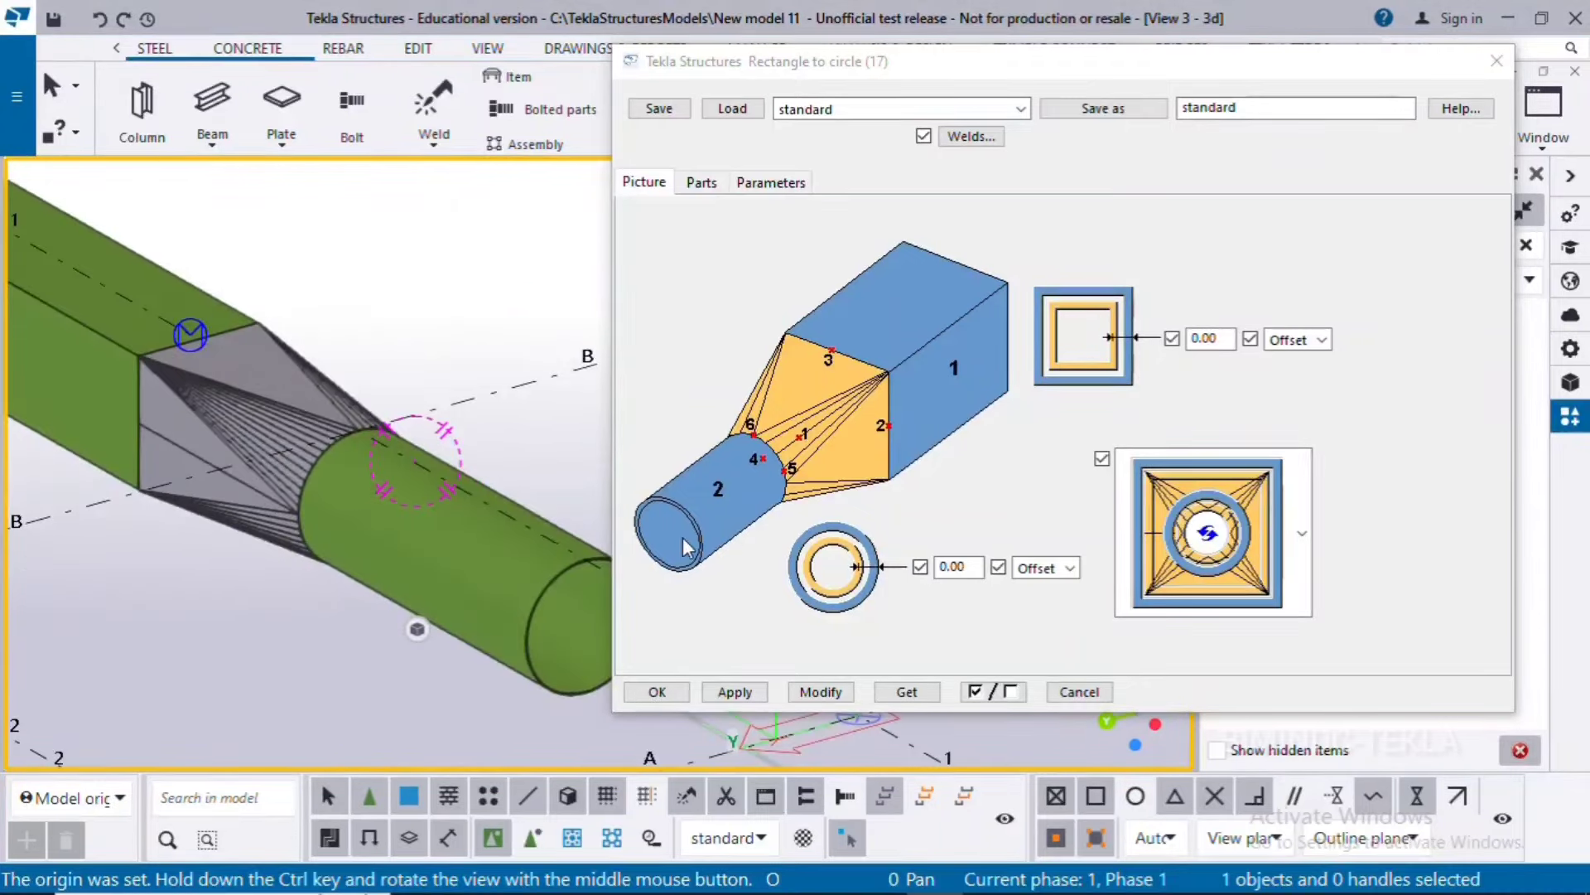
Choose the plate layout without a side split line and modify the selected transition component with it.
left_click(1164, 559)
left_click(1196, 400)
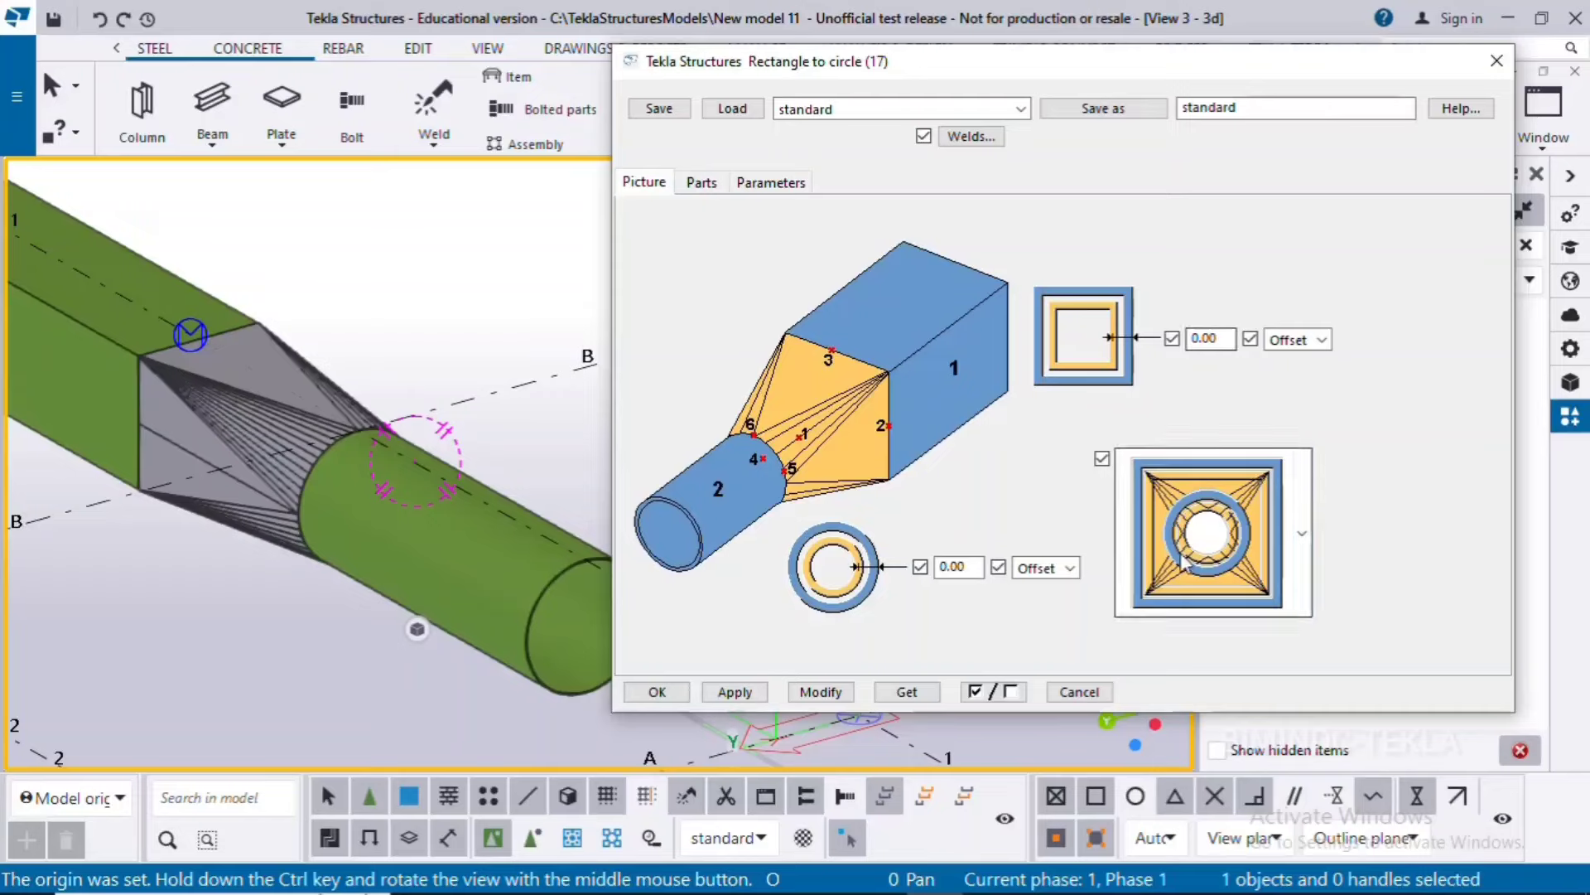
left_click(797, 693)
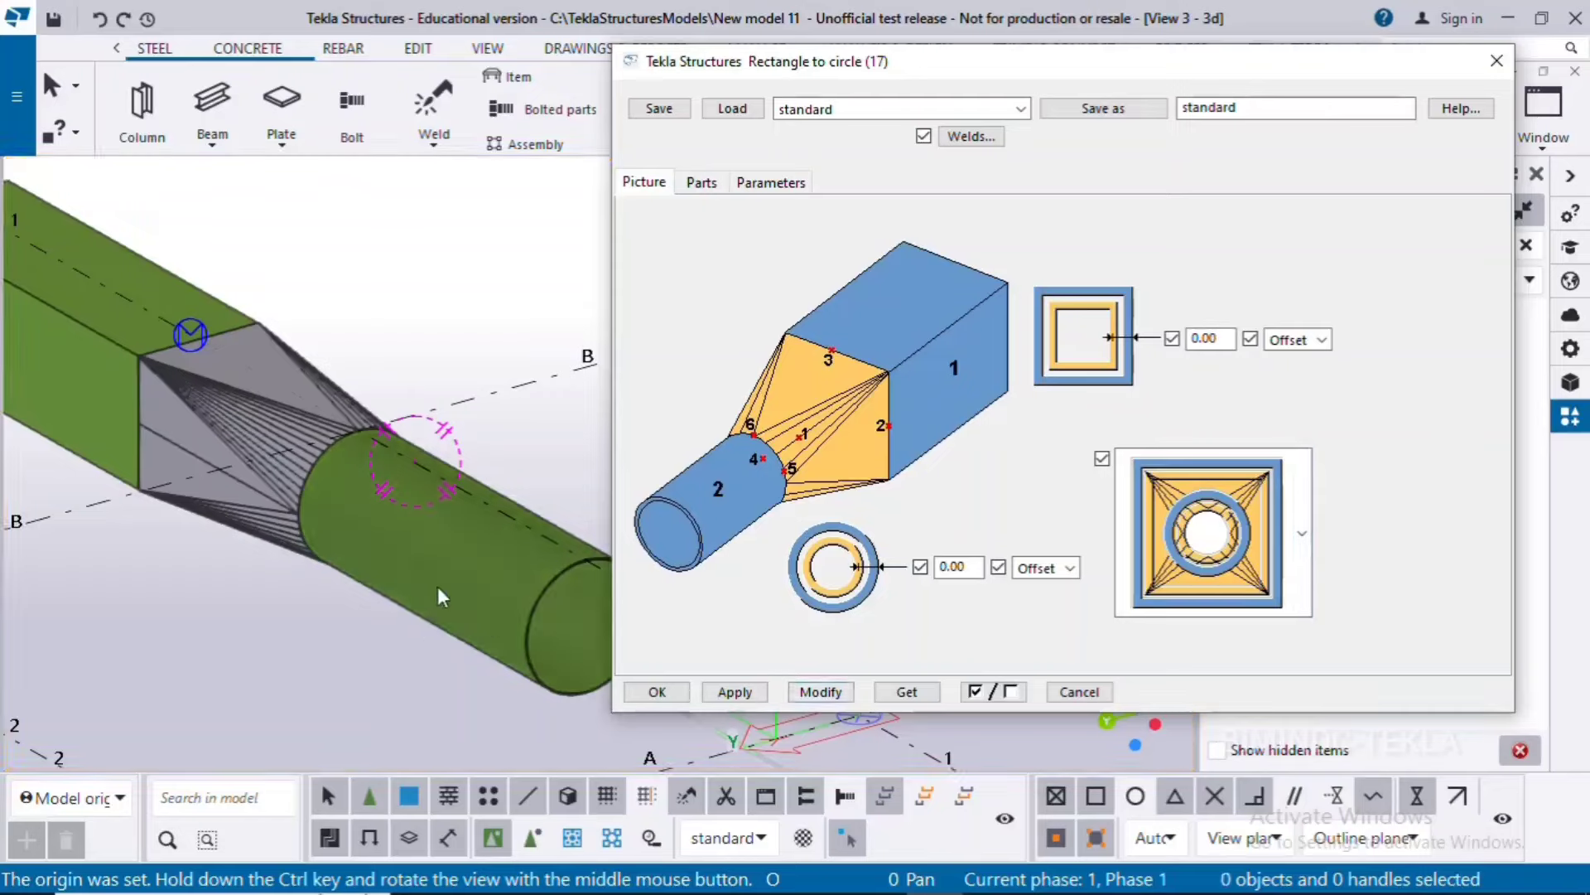
left_click(255, 454)
left_click(800, 694)
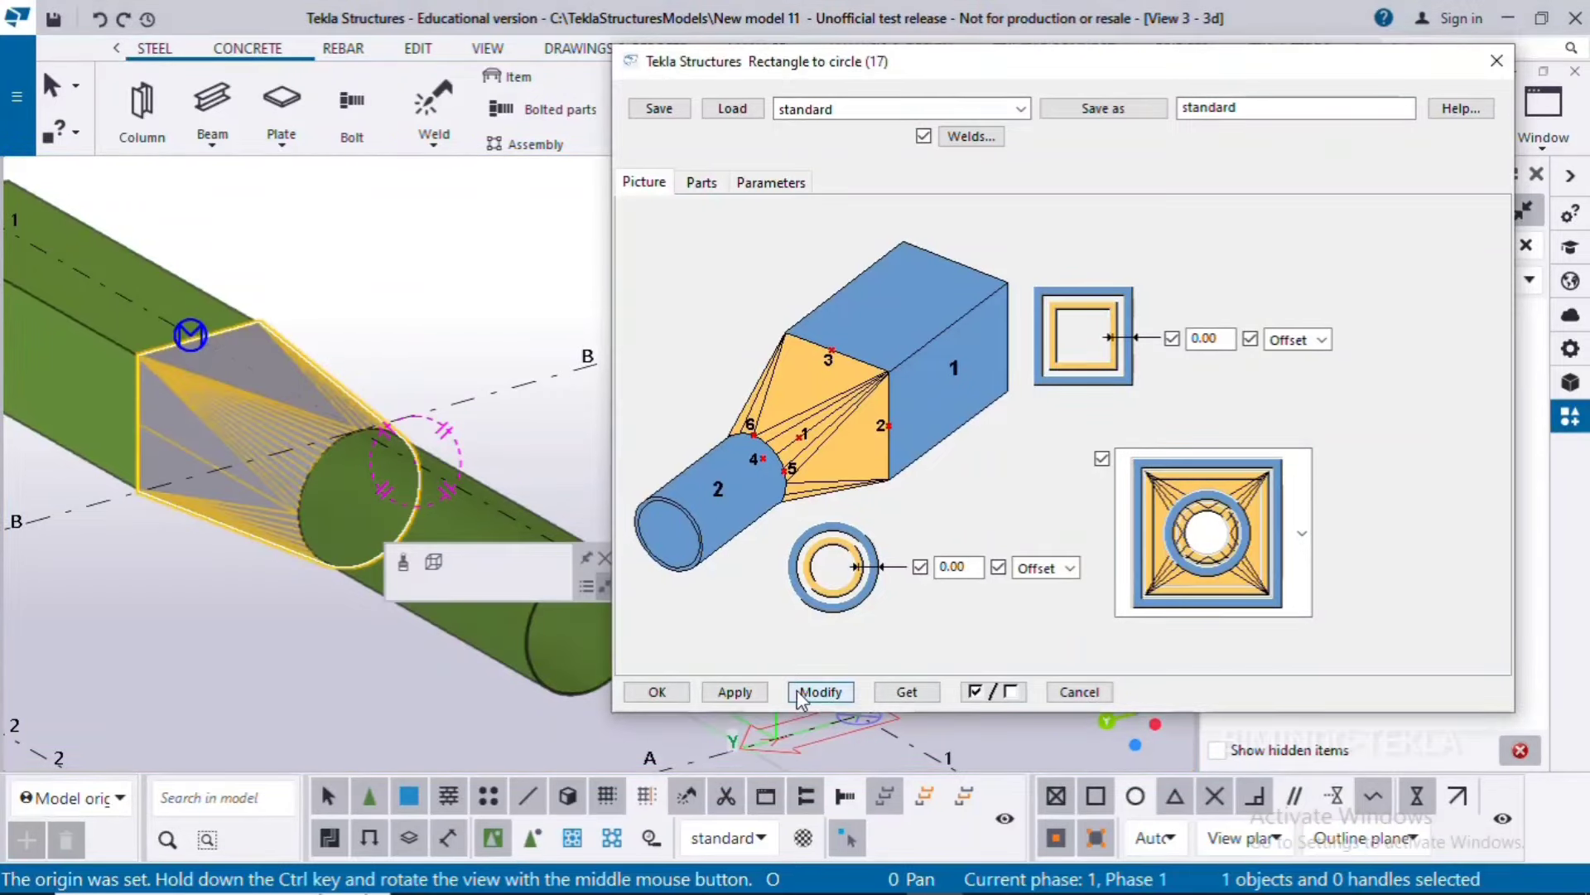
Compare the plate layout options, apply the default layout to the transition component, refresh the view and close the properties.
left_click(1205, 507)
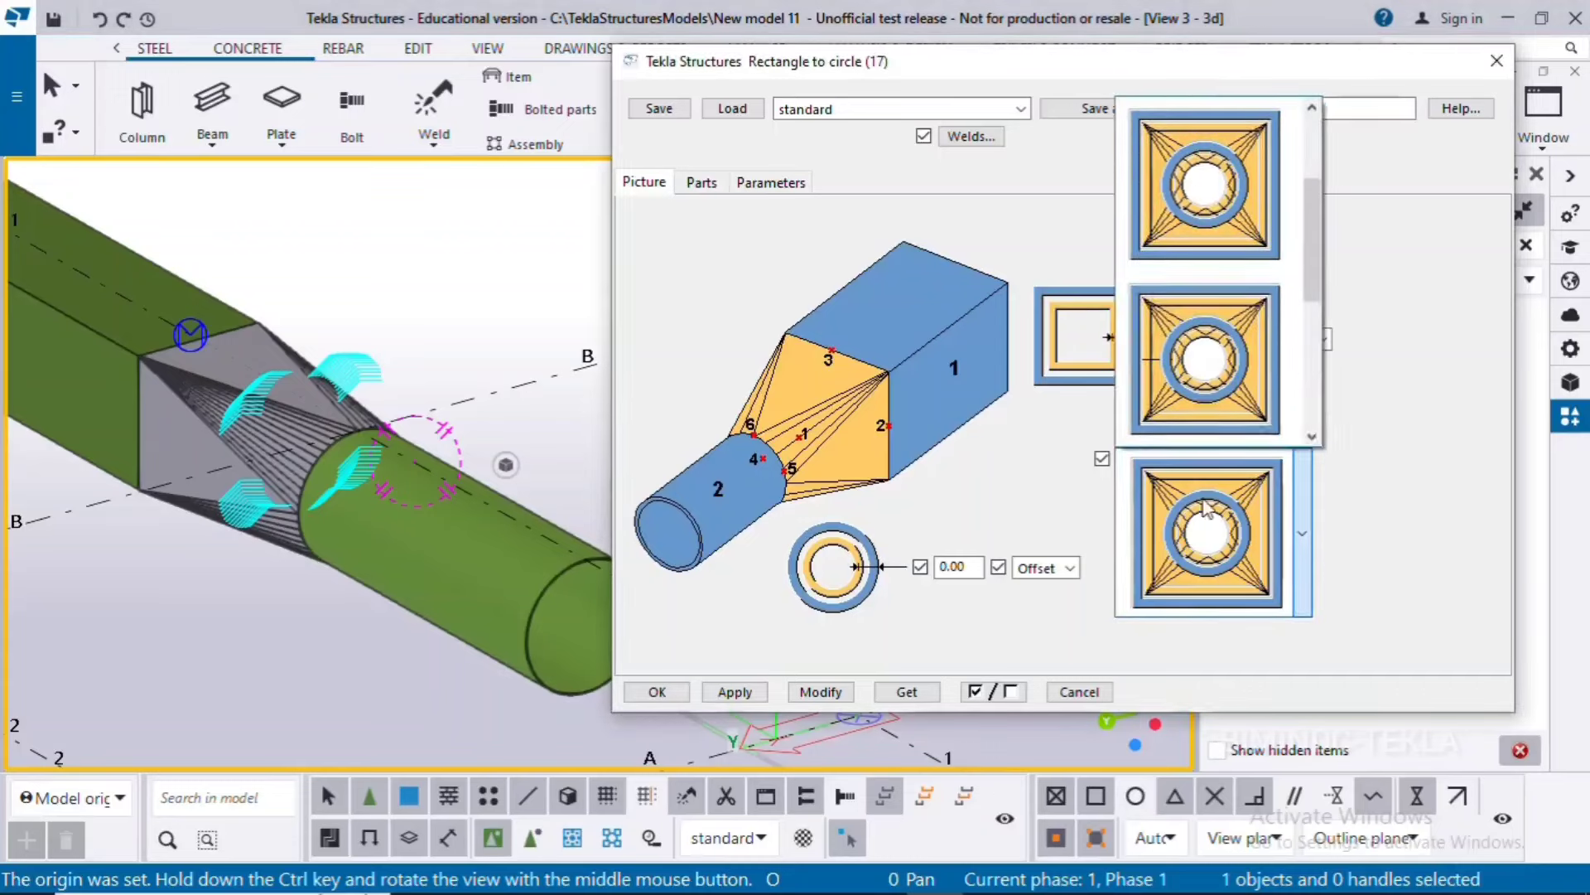
scroll(1201, 407, "down", 2)
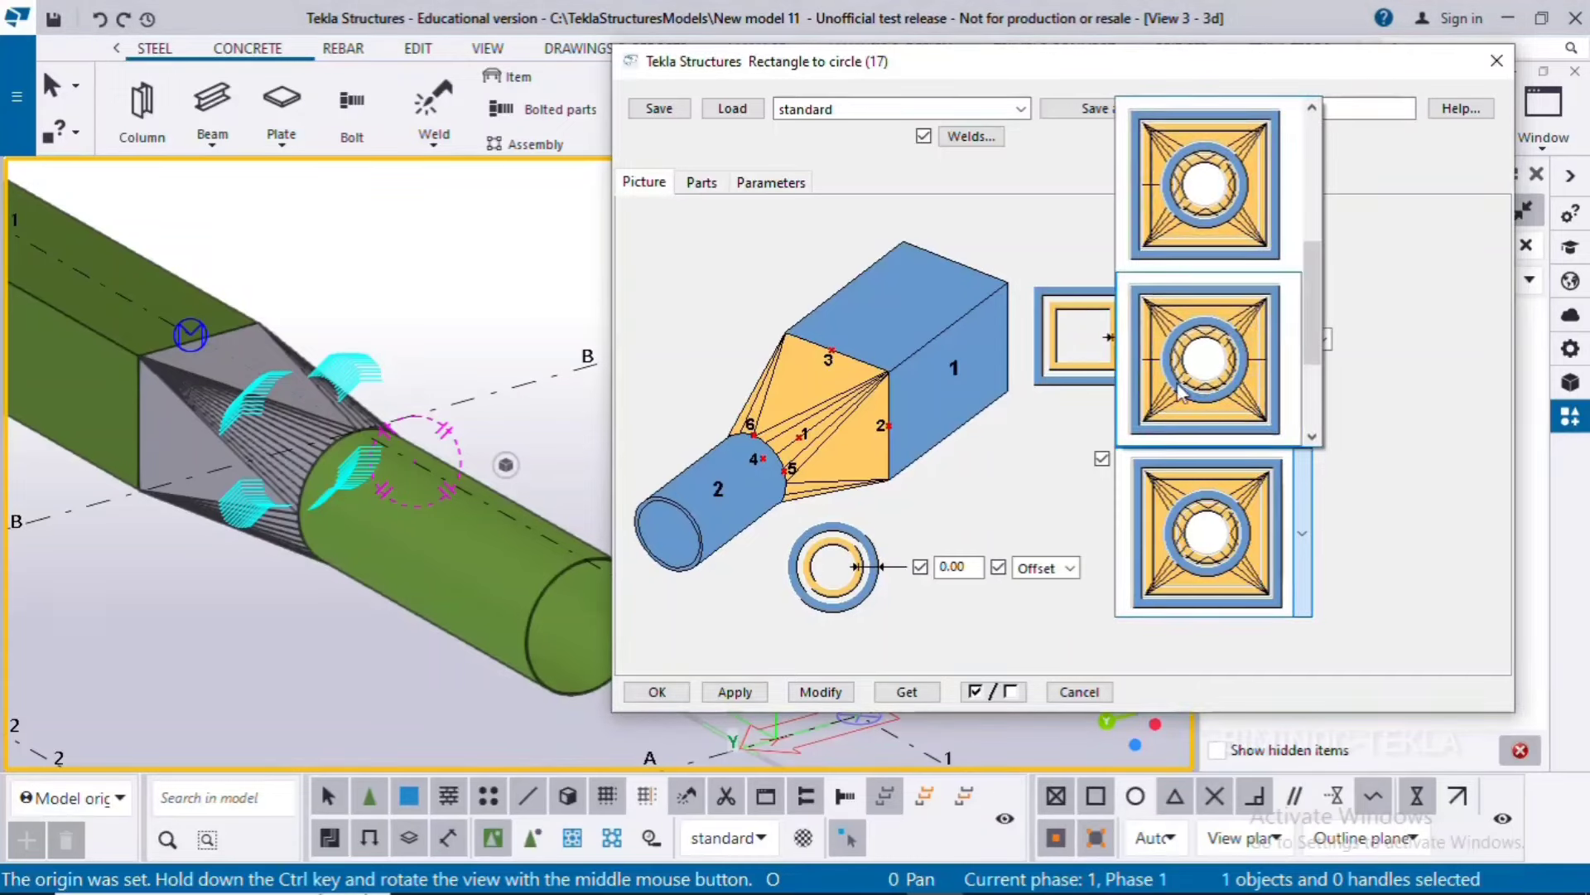
scroll(1183, 392, "down", 2)
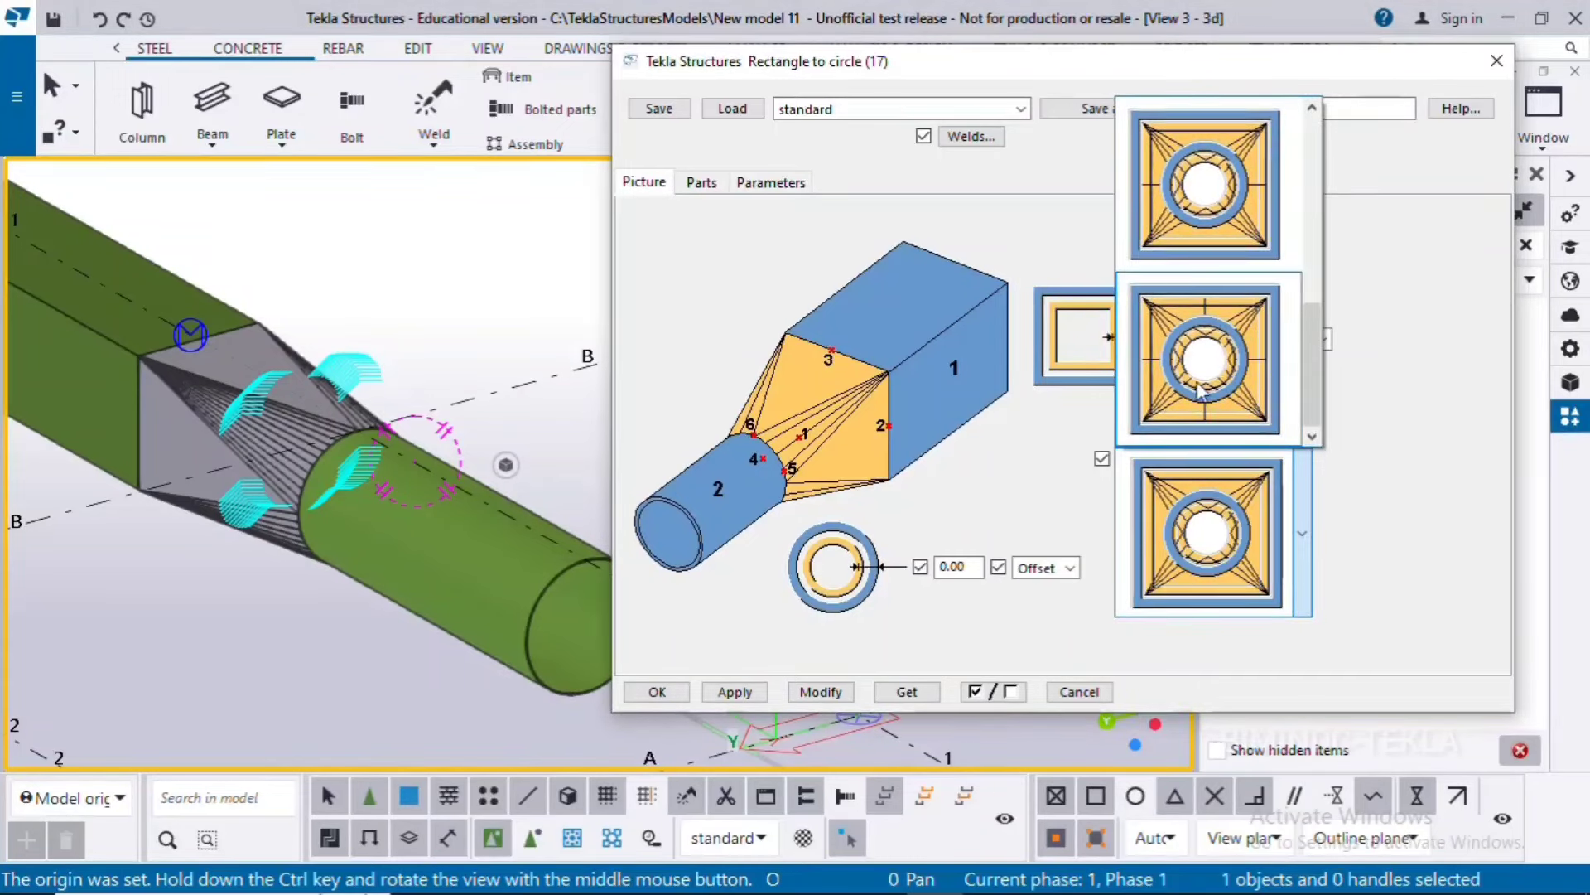
scroll(1202, 389, "up", 4)
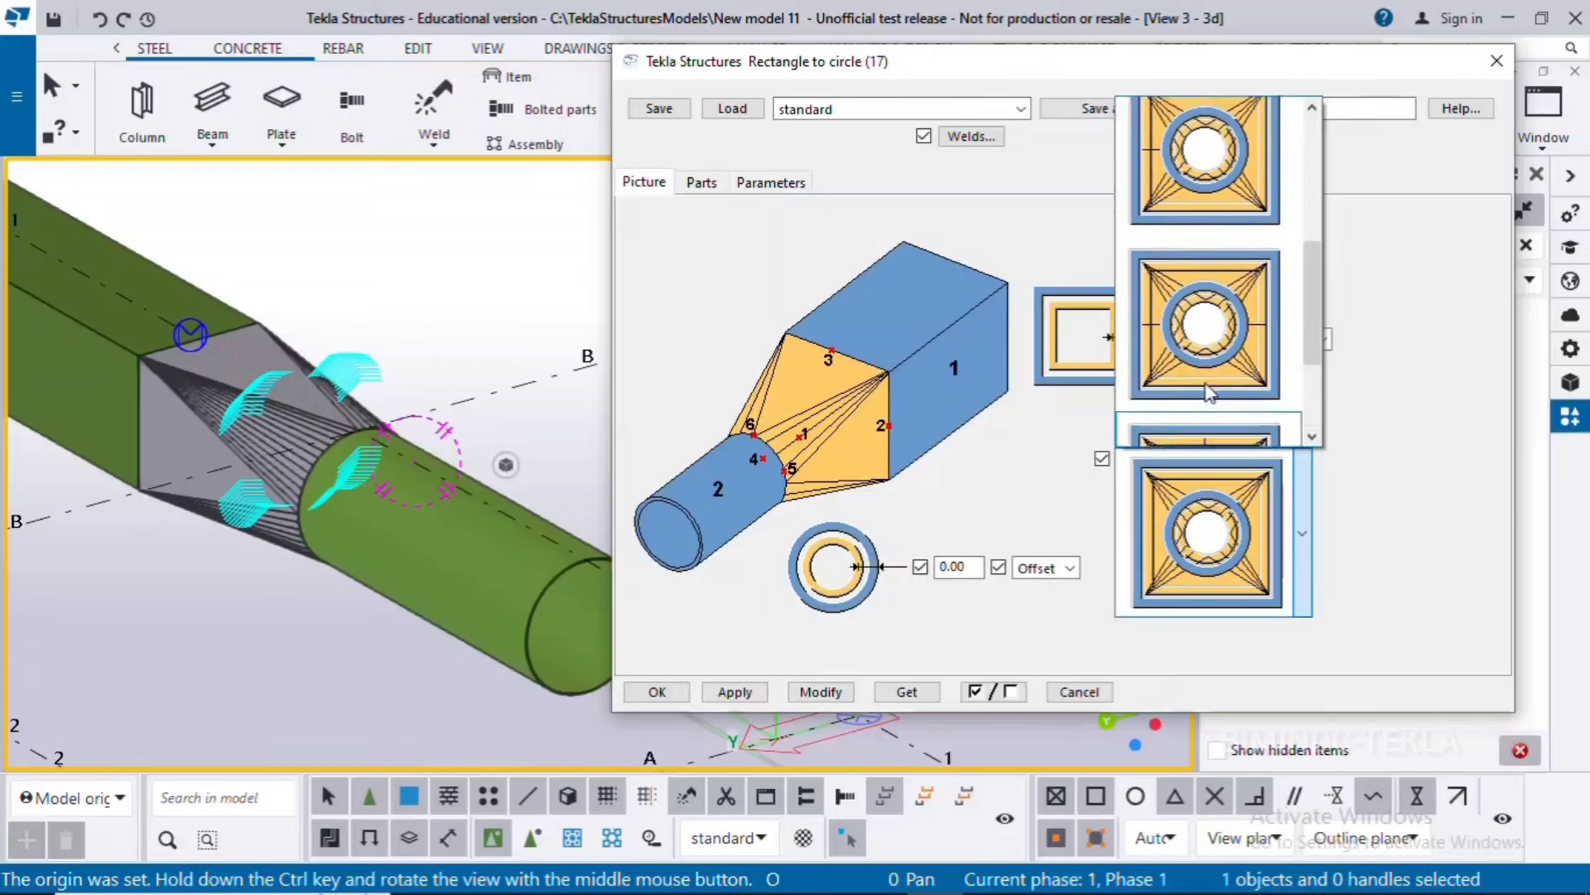
left_click(1215, 210)
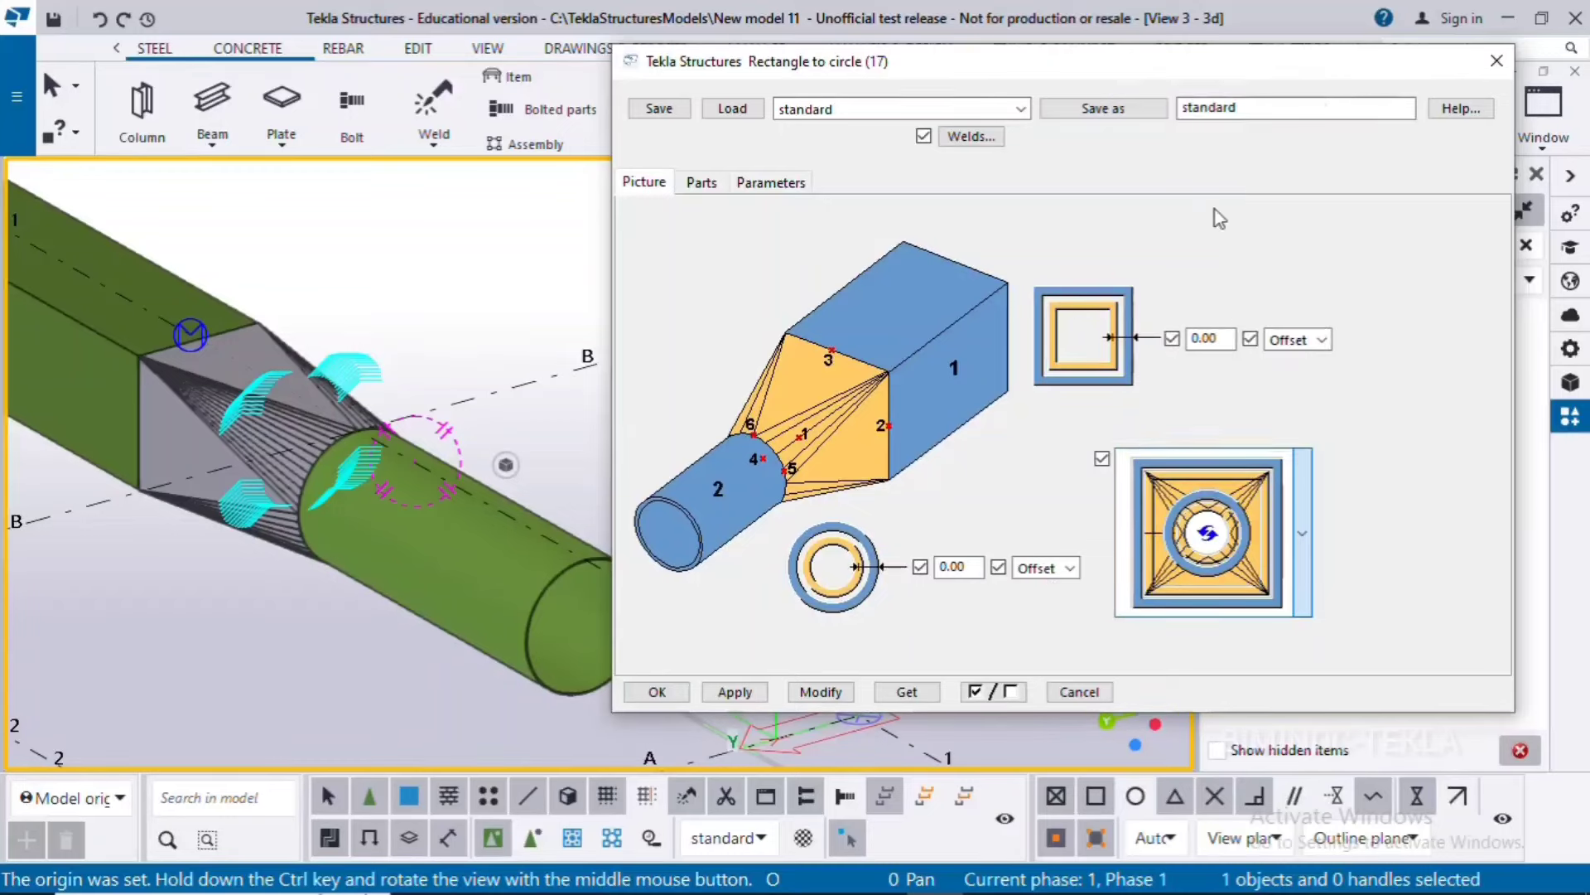
left_click(180, 399)
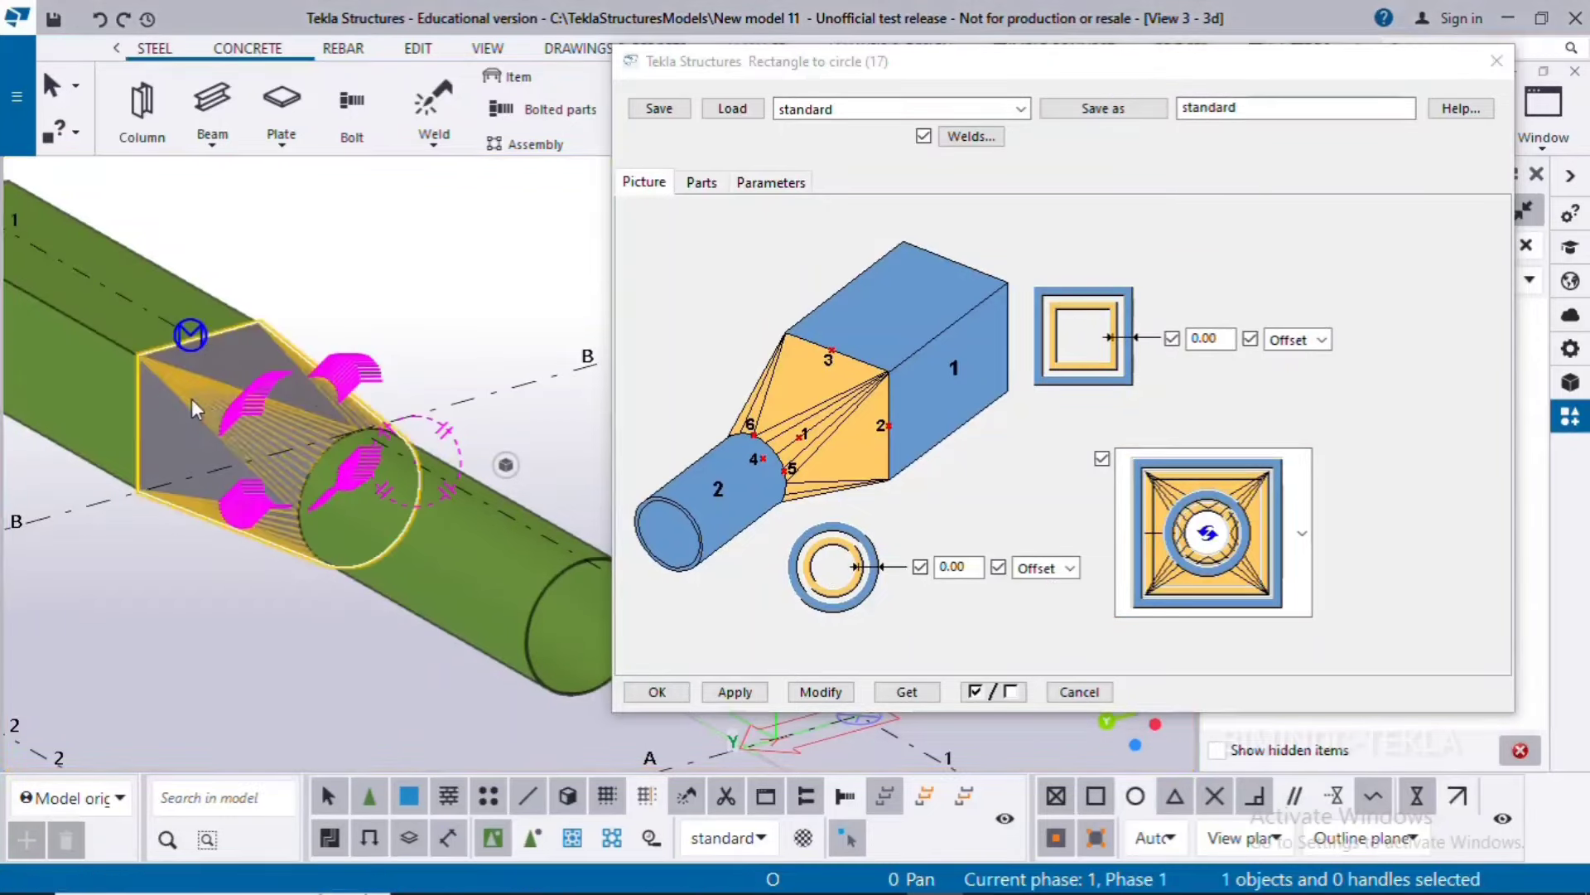
left_click(838, 694)
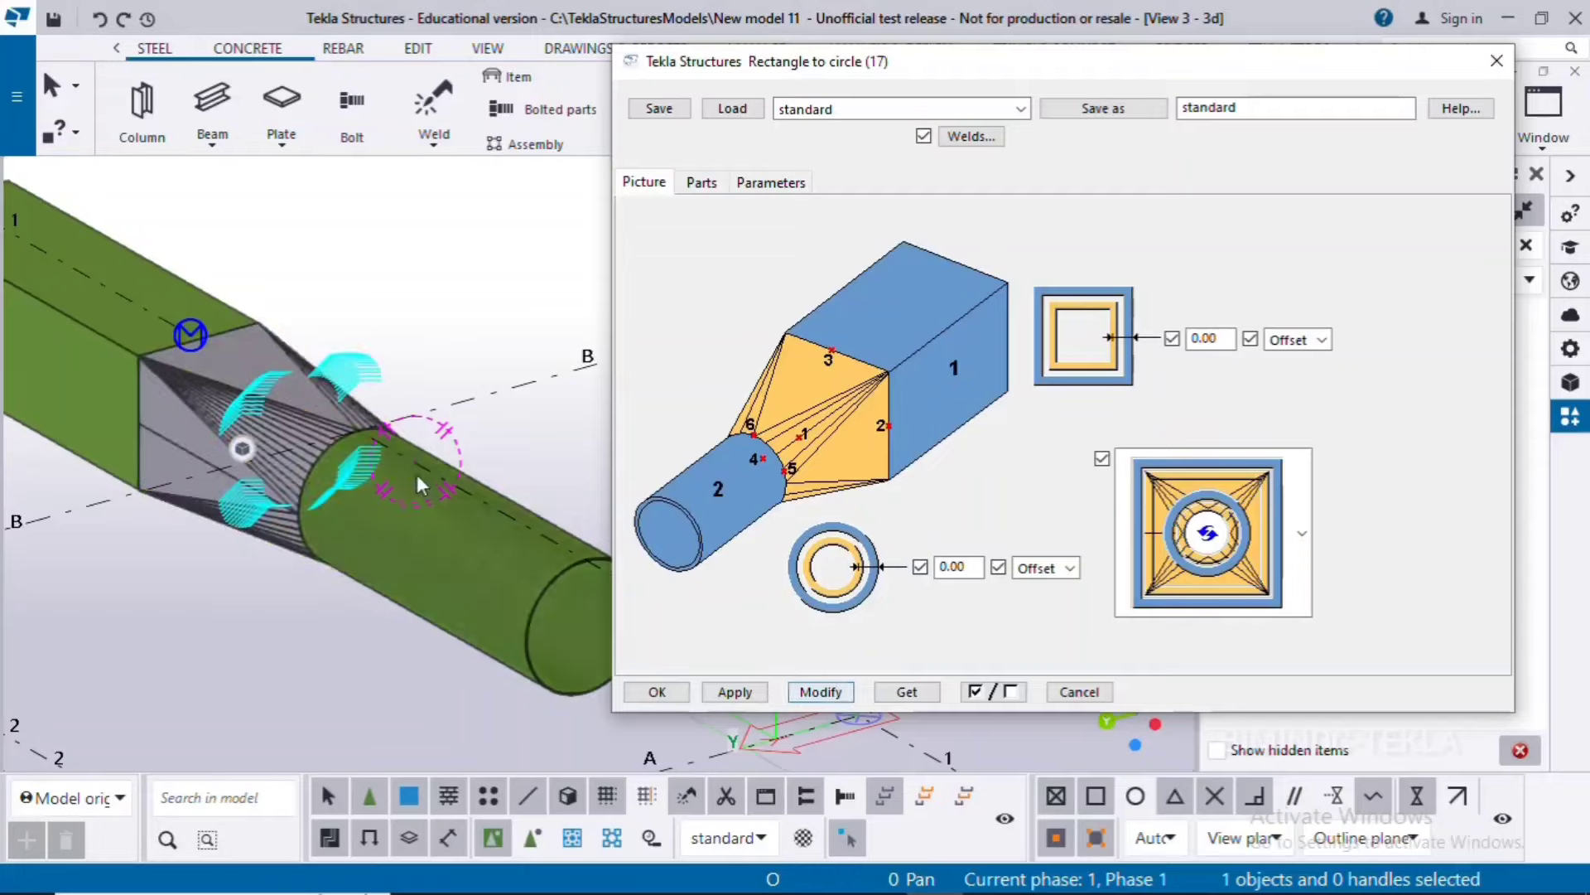
right_click(405, 287)
left_click(487, 414)
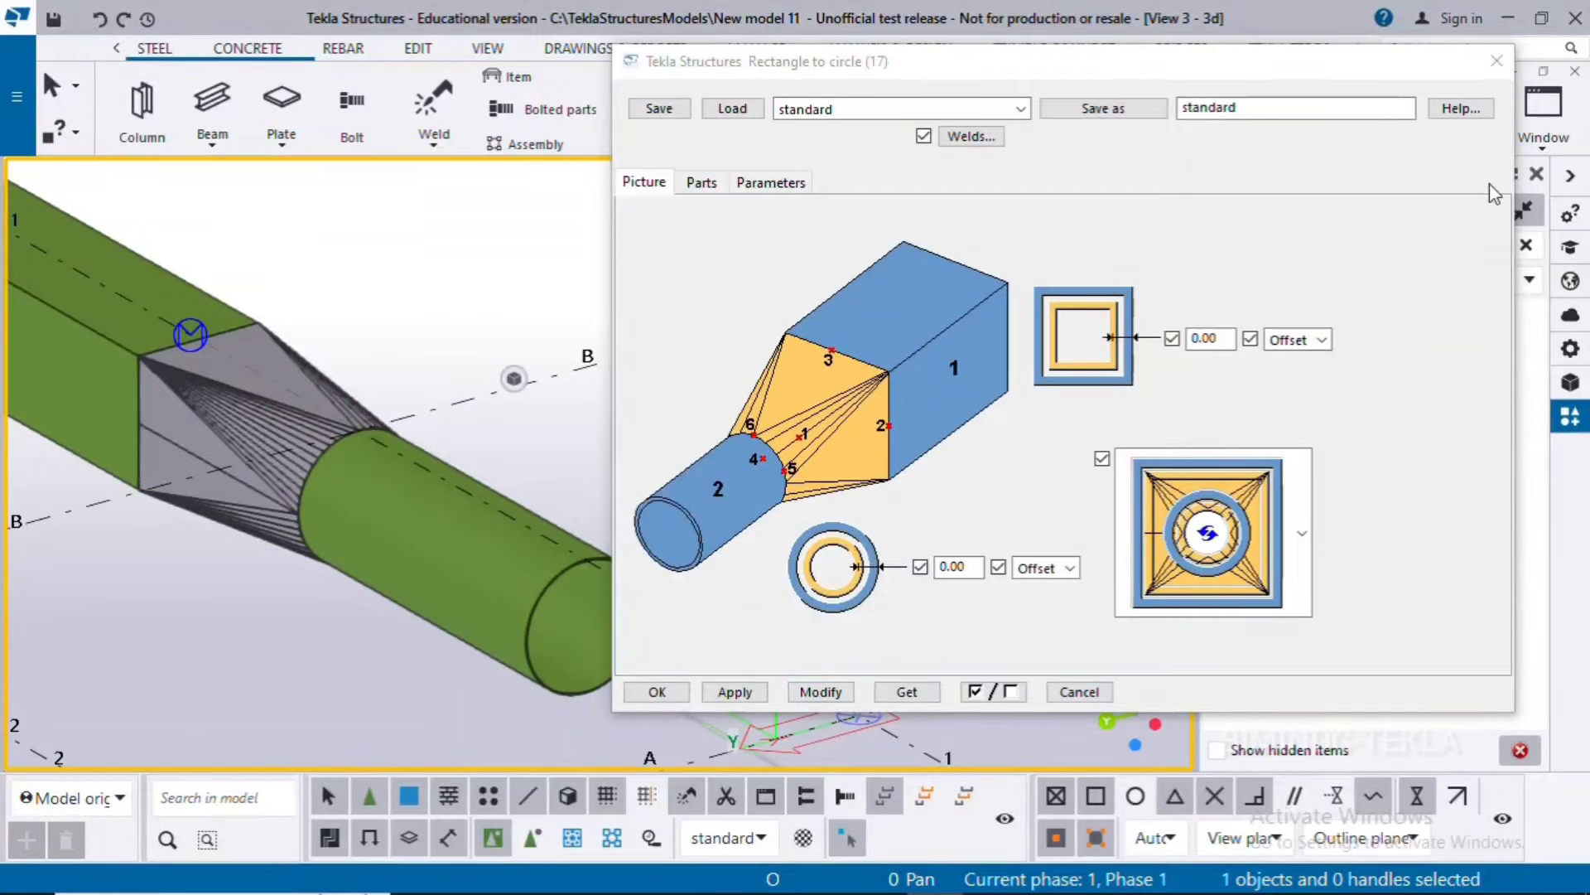
left_click(1495, 61)
Set the Rectangle to circle (17) component's secondary segments number to 6 and modify the transition with it.
scroll(770, 415, "down", 1)
middle_click_drag(802, 589, 549, 574, "ctrl")
double_click(579, 390)
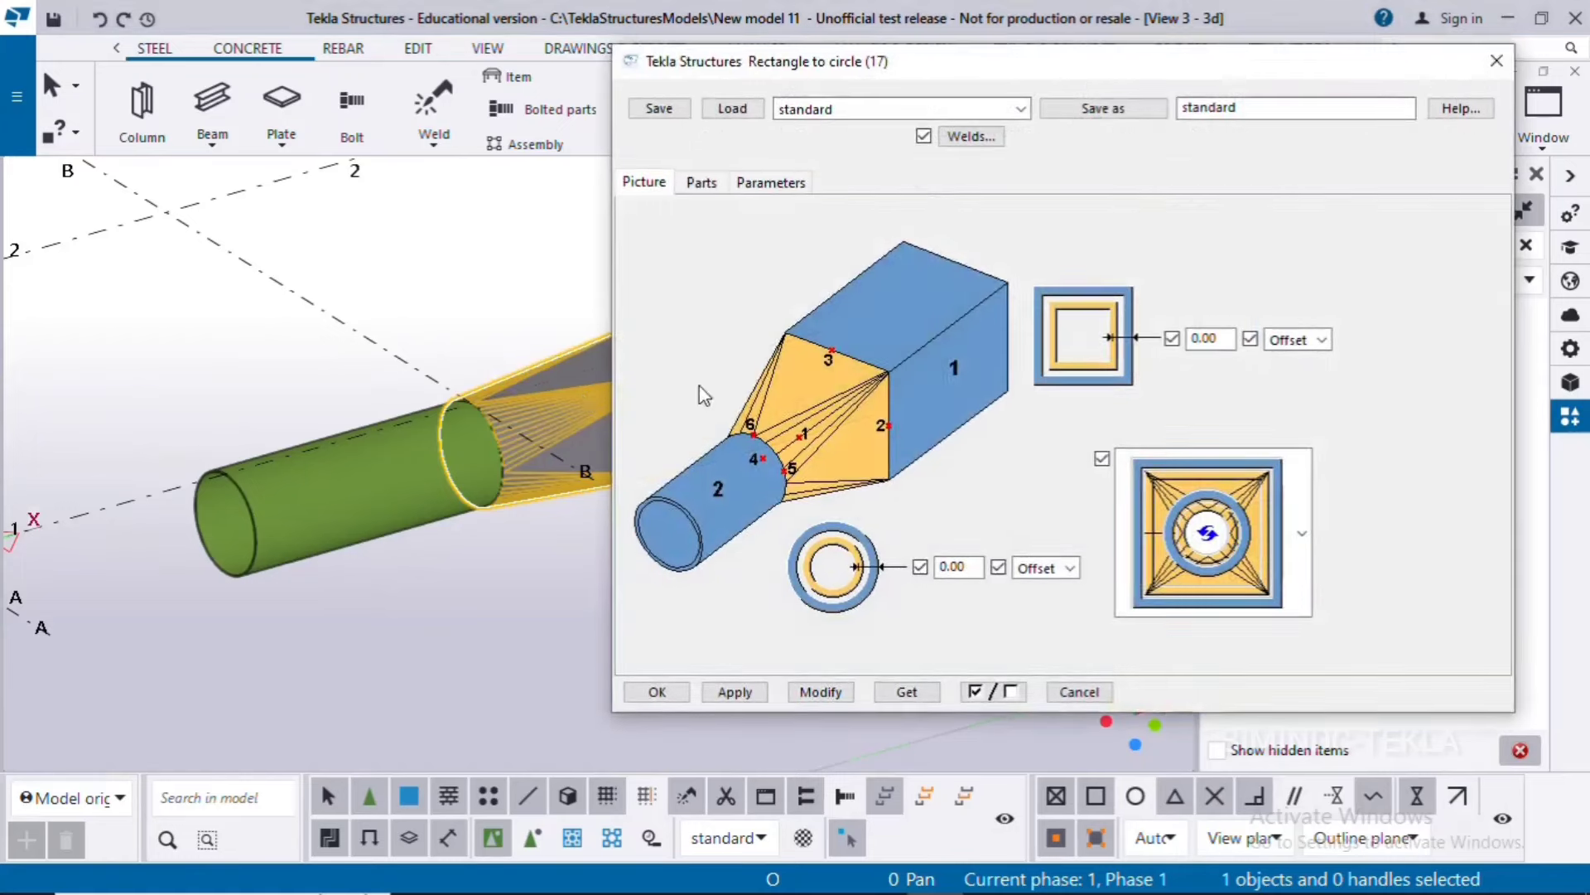
left_click(699, 183)
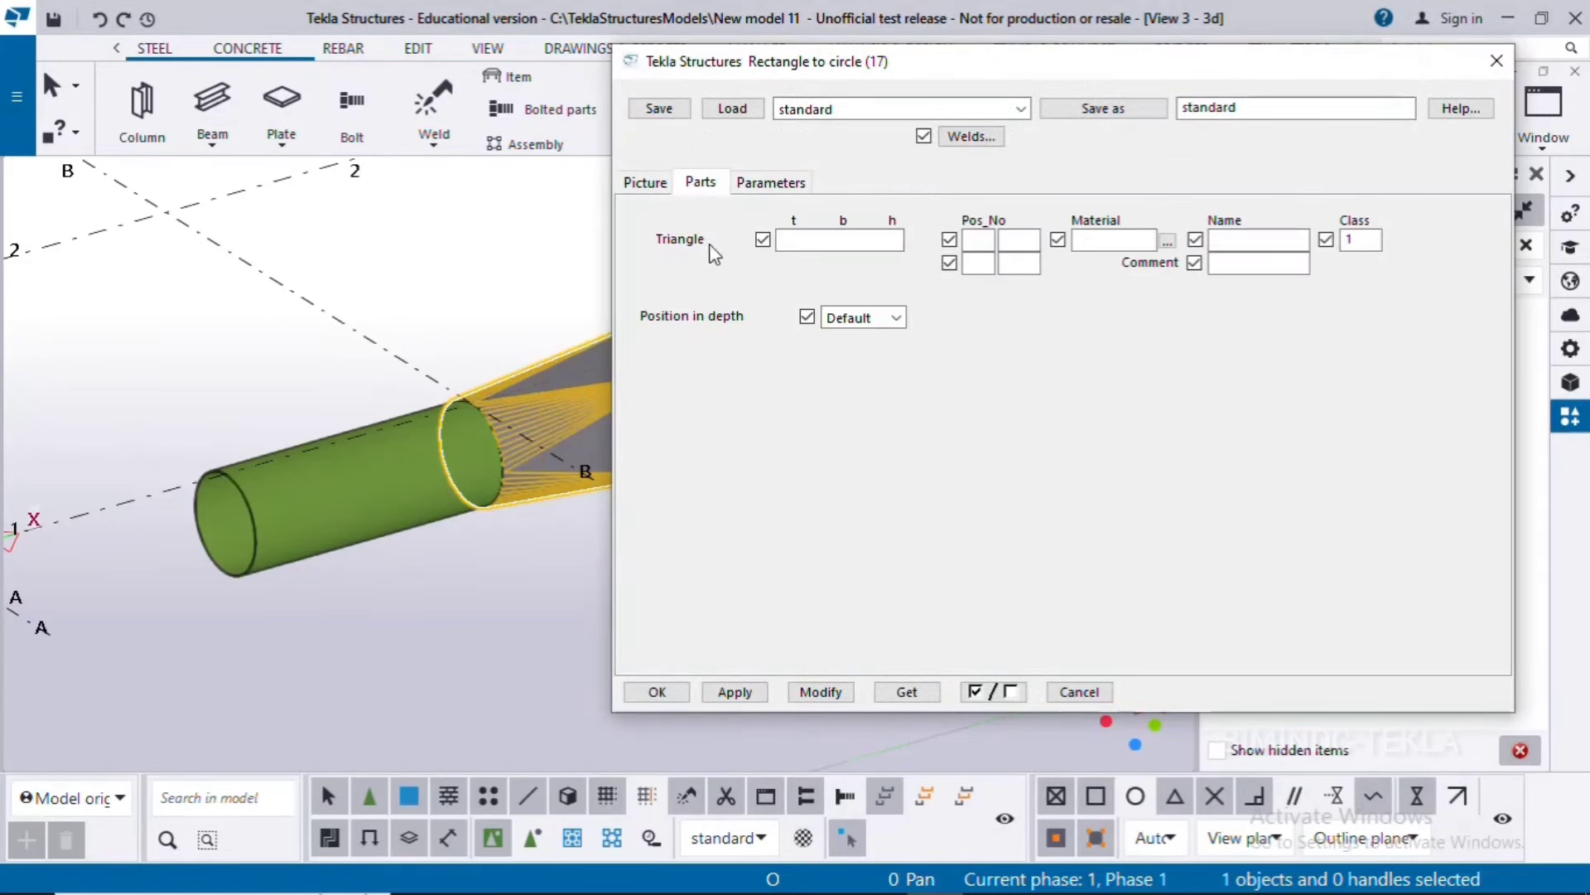
left_click(753, 184)
middle_click_drag(544, 346, 331, 427, "ctrl")
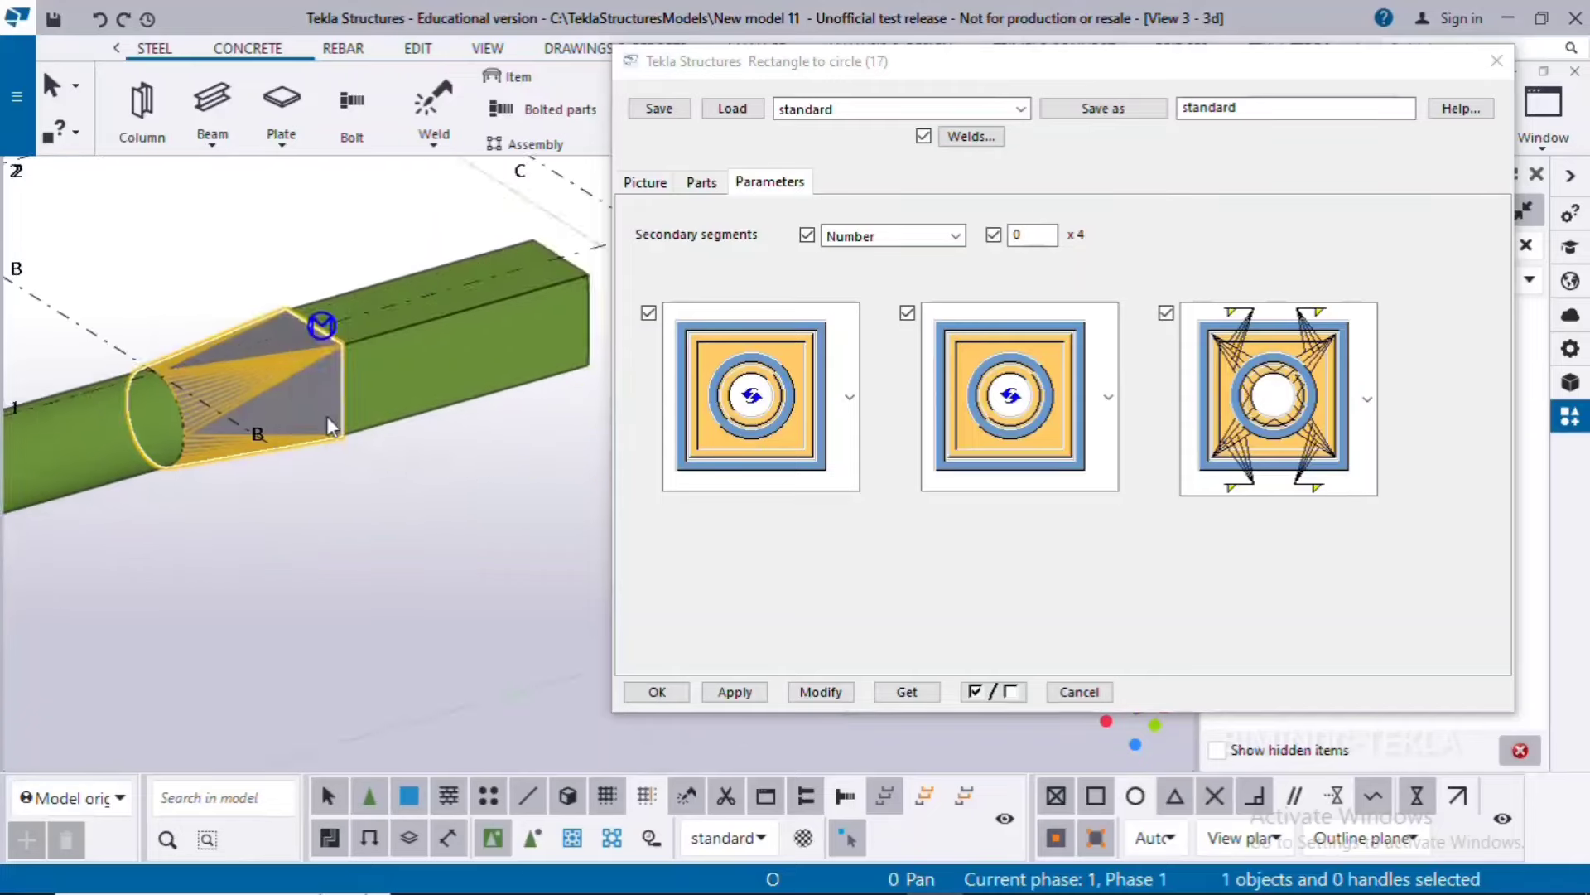
scroll(120, 501, "up", 5)
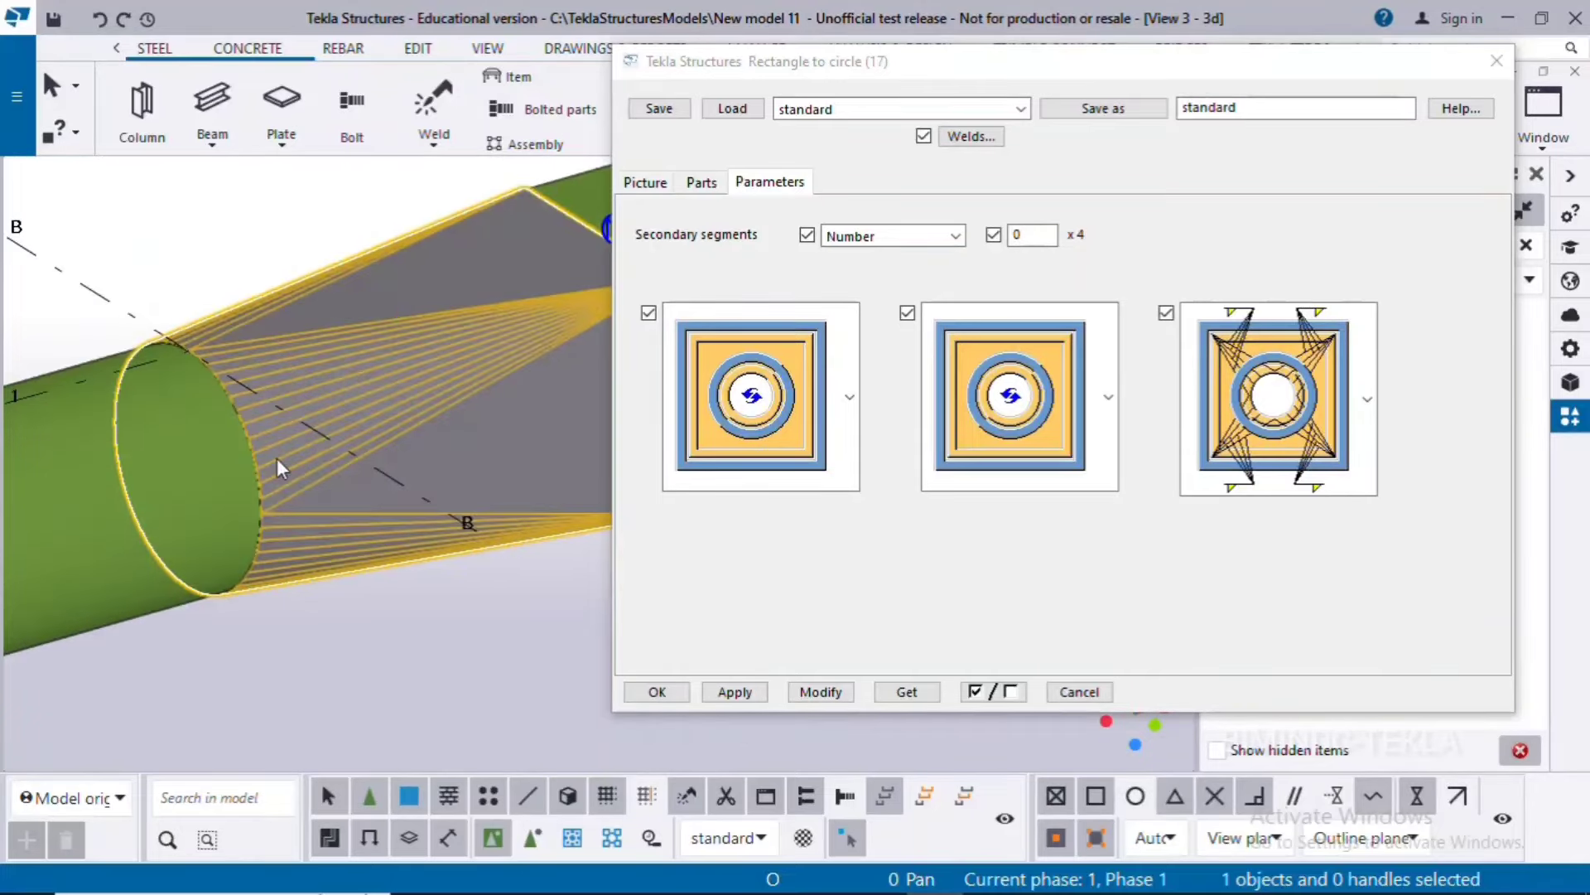
scroll(277, 459, "up", 3)
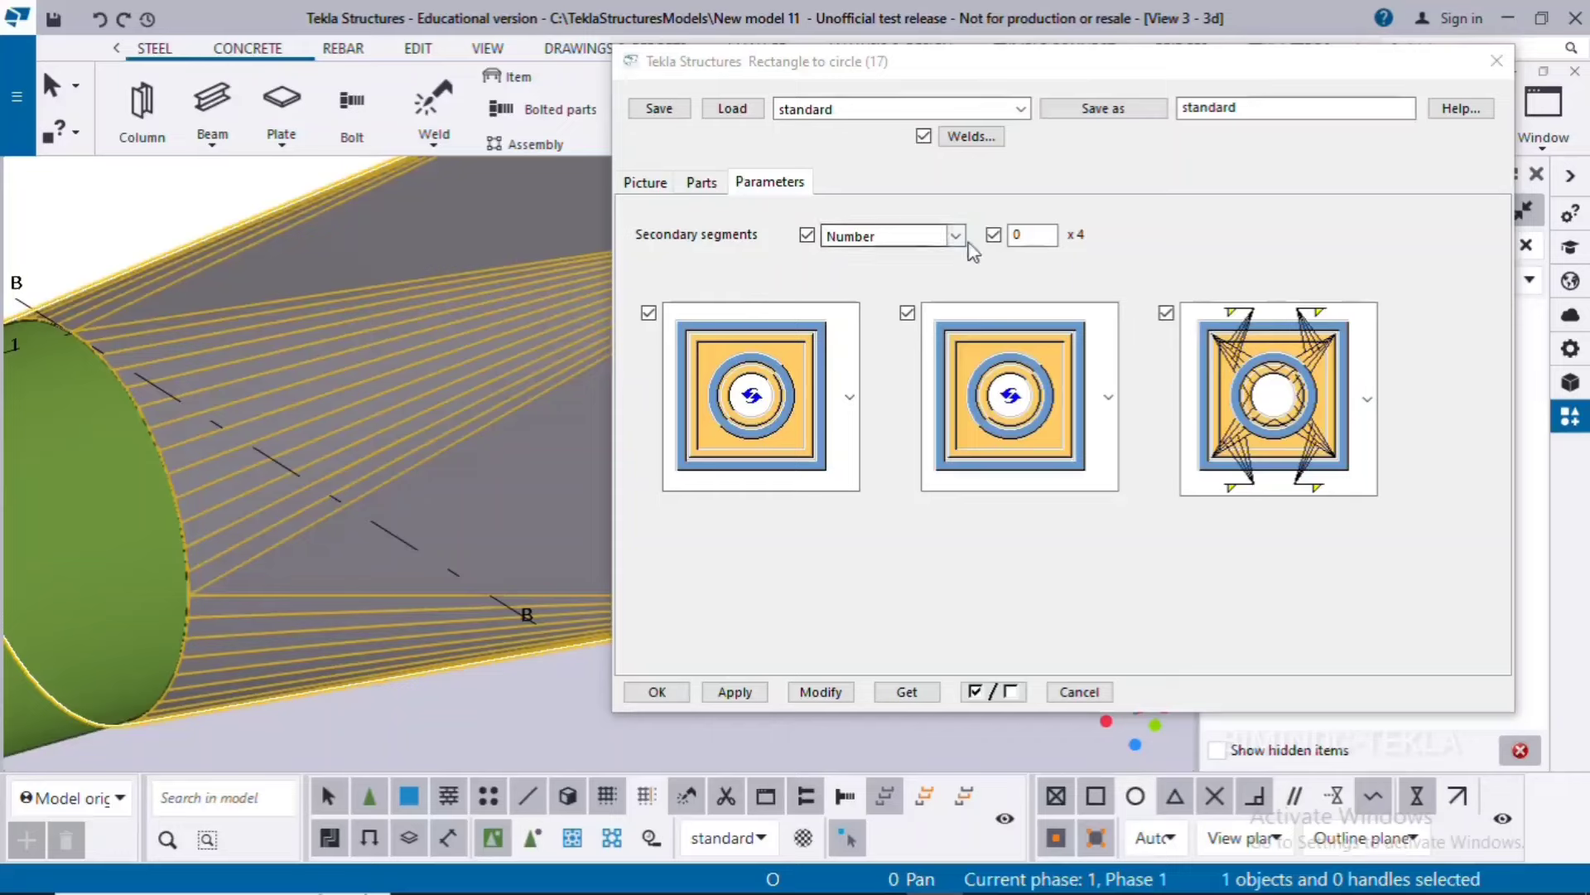
left_click(1024, 236)
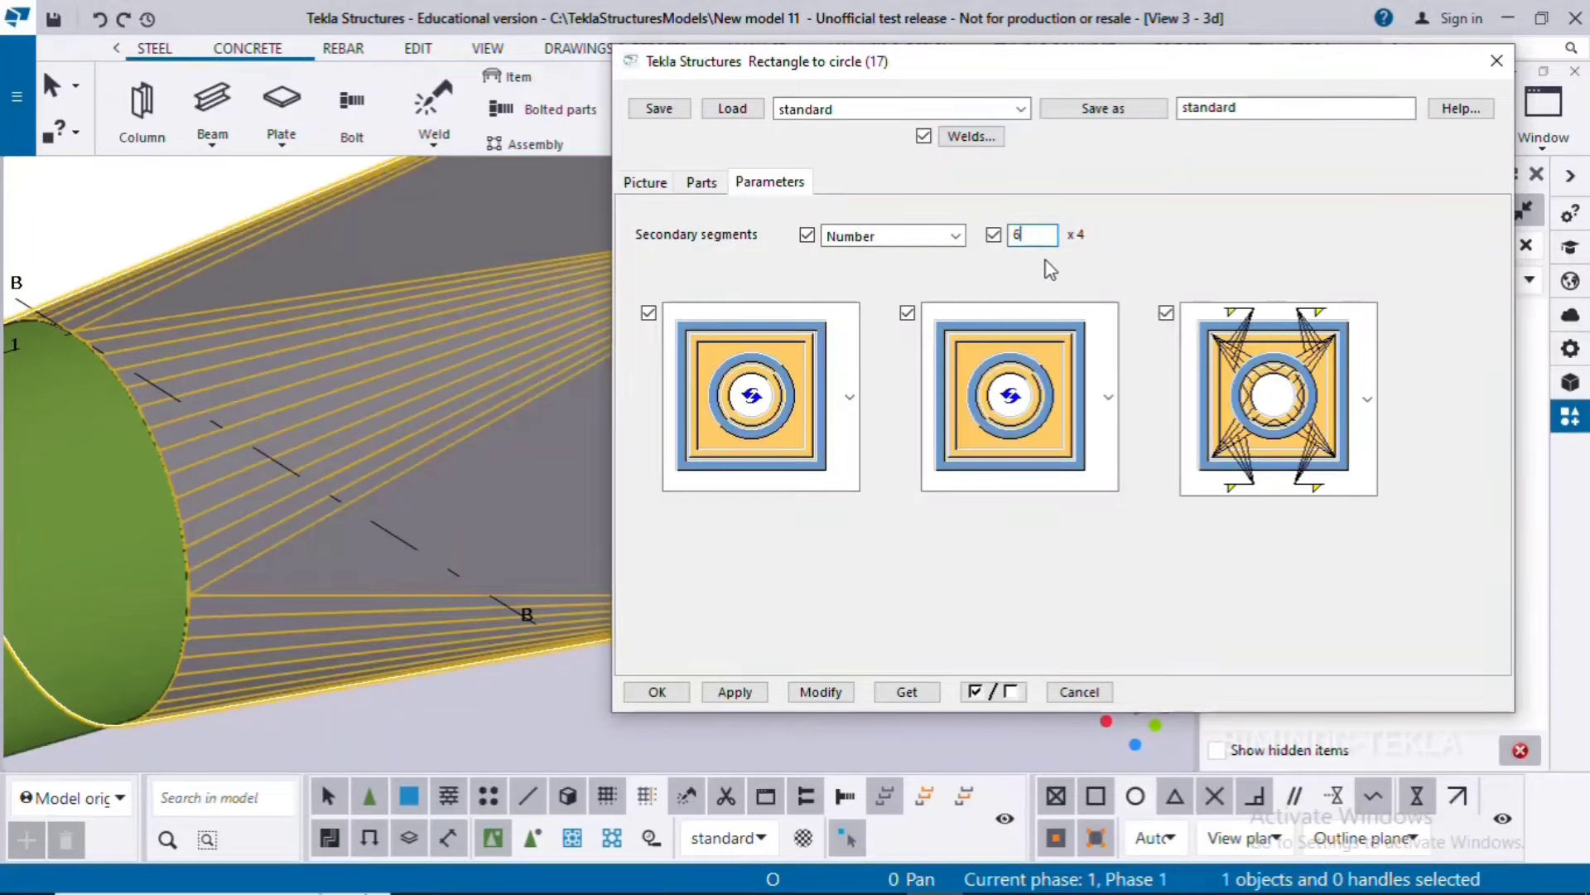
left_click(828, 693)
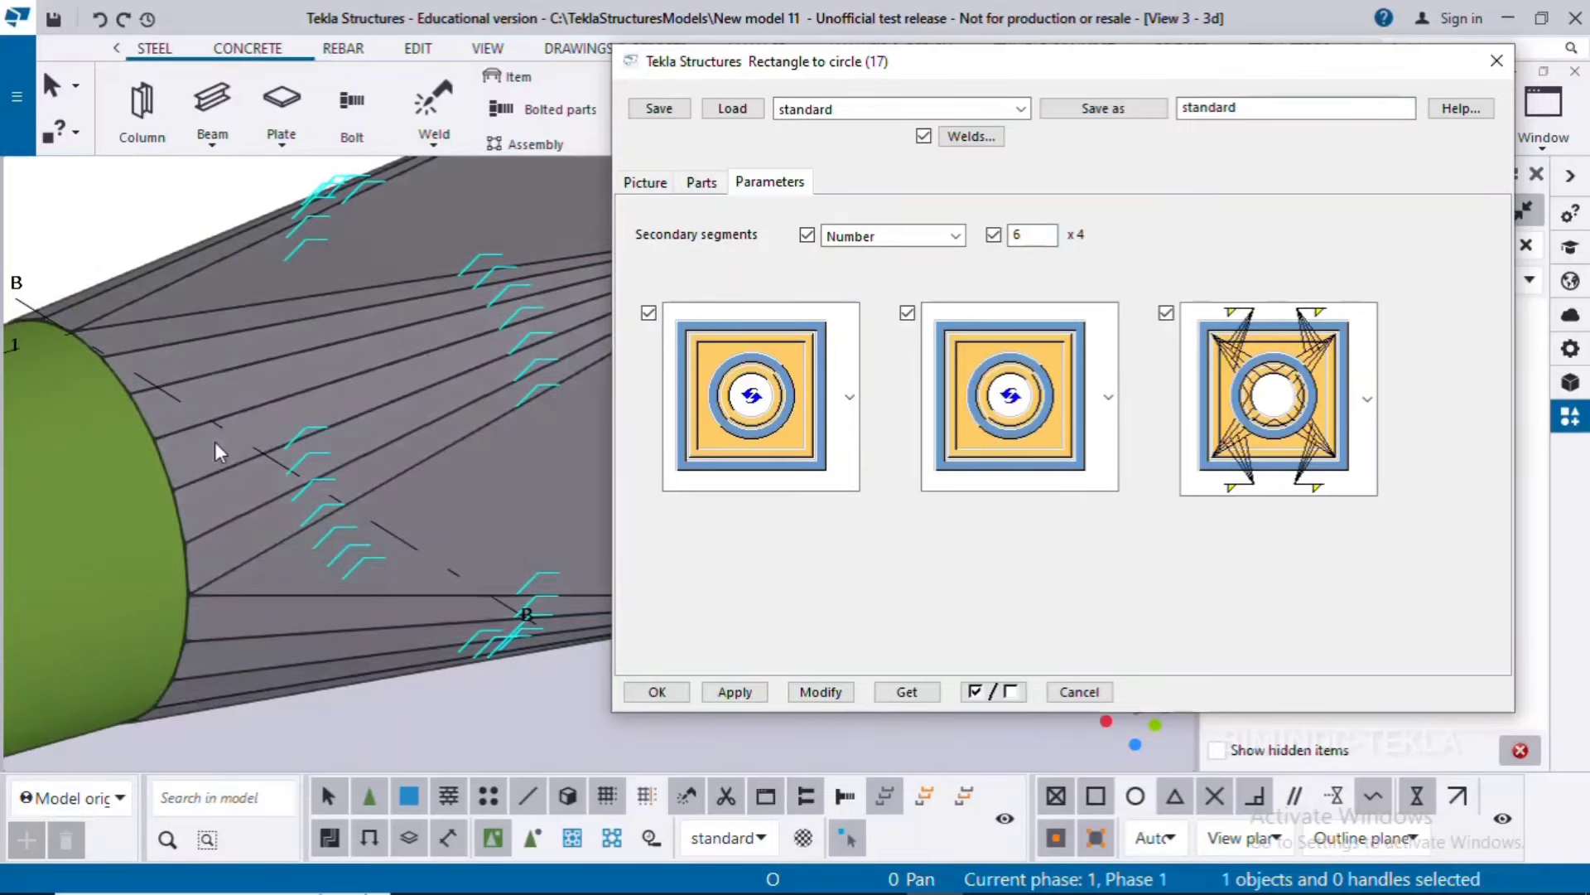
Try 4 as the secondary segments number on the transition component.
double_click(1034, 240)
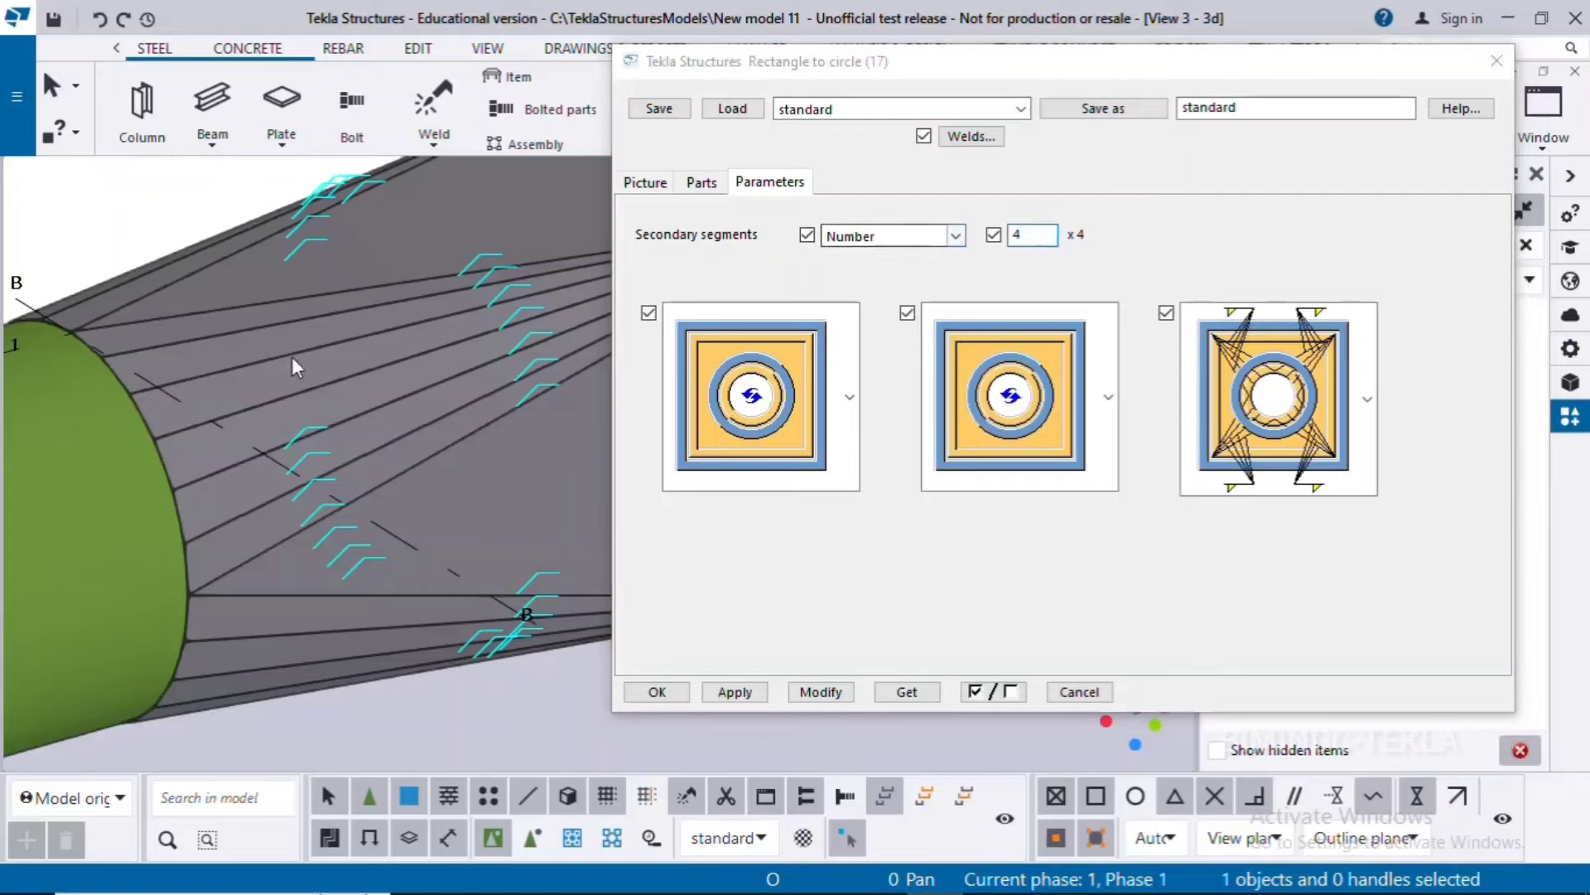
left_click(819, 692)
scroll(222, 516, "down", 5)
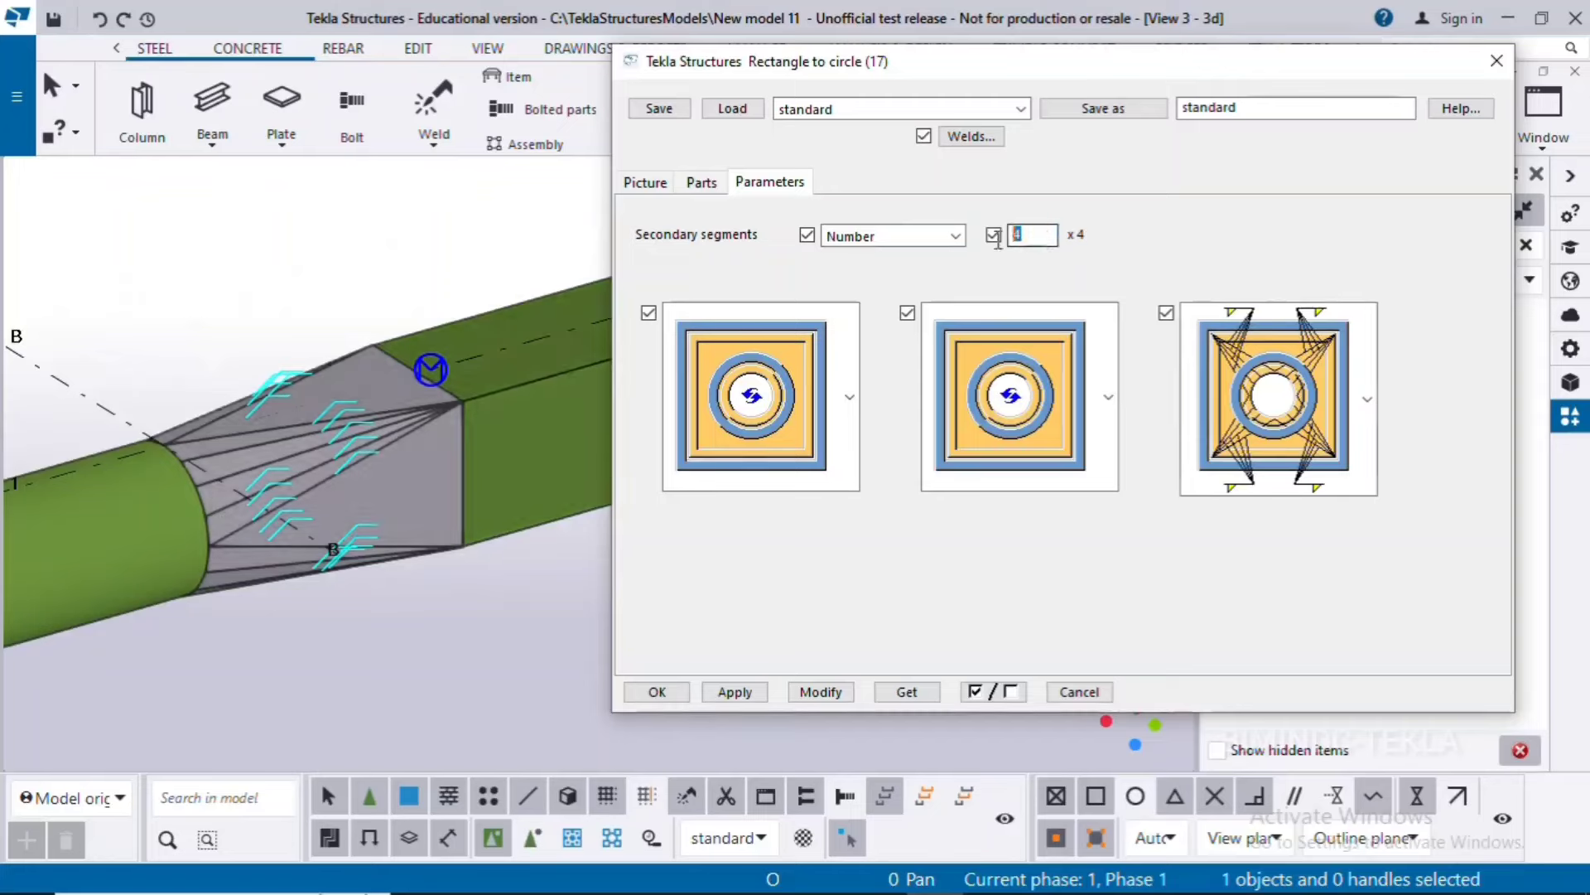
Return the secondary segments number to 6, modify the selected transition component and close its properties.
type("6")
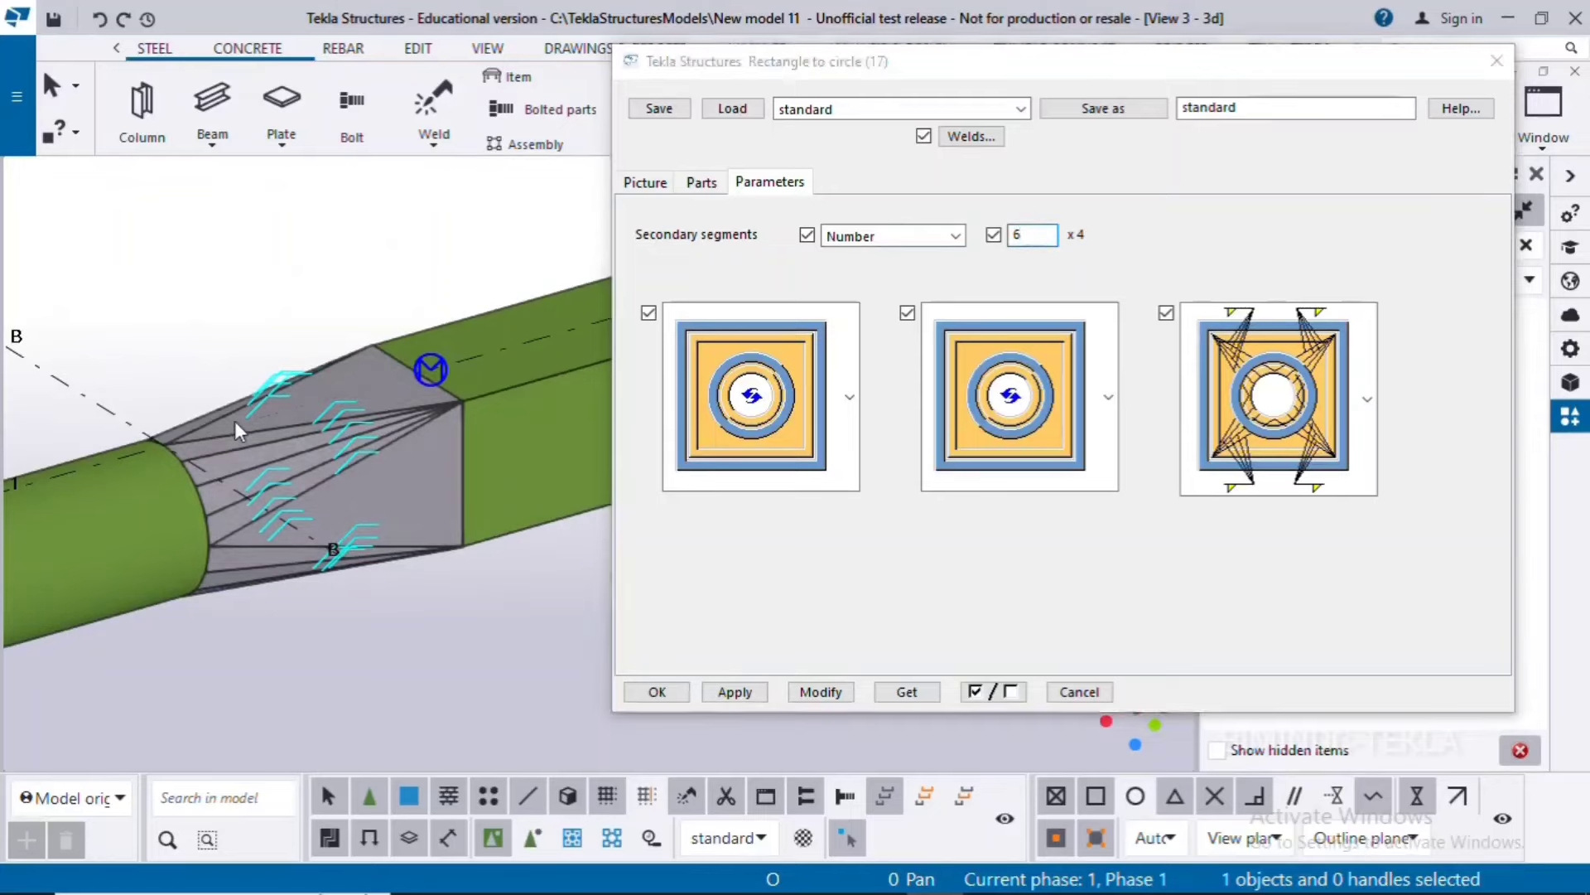
left_click(235, 421)
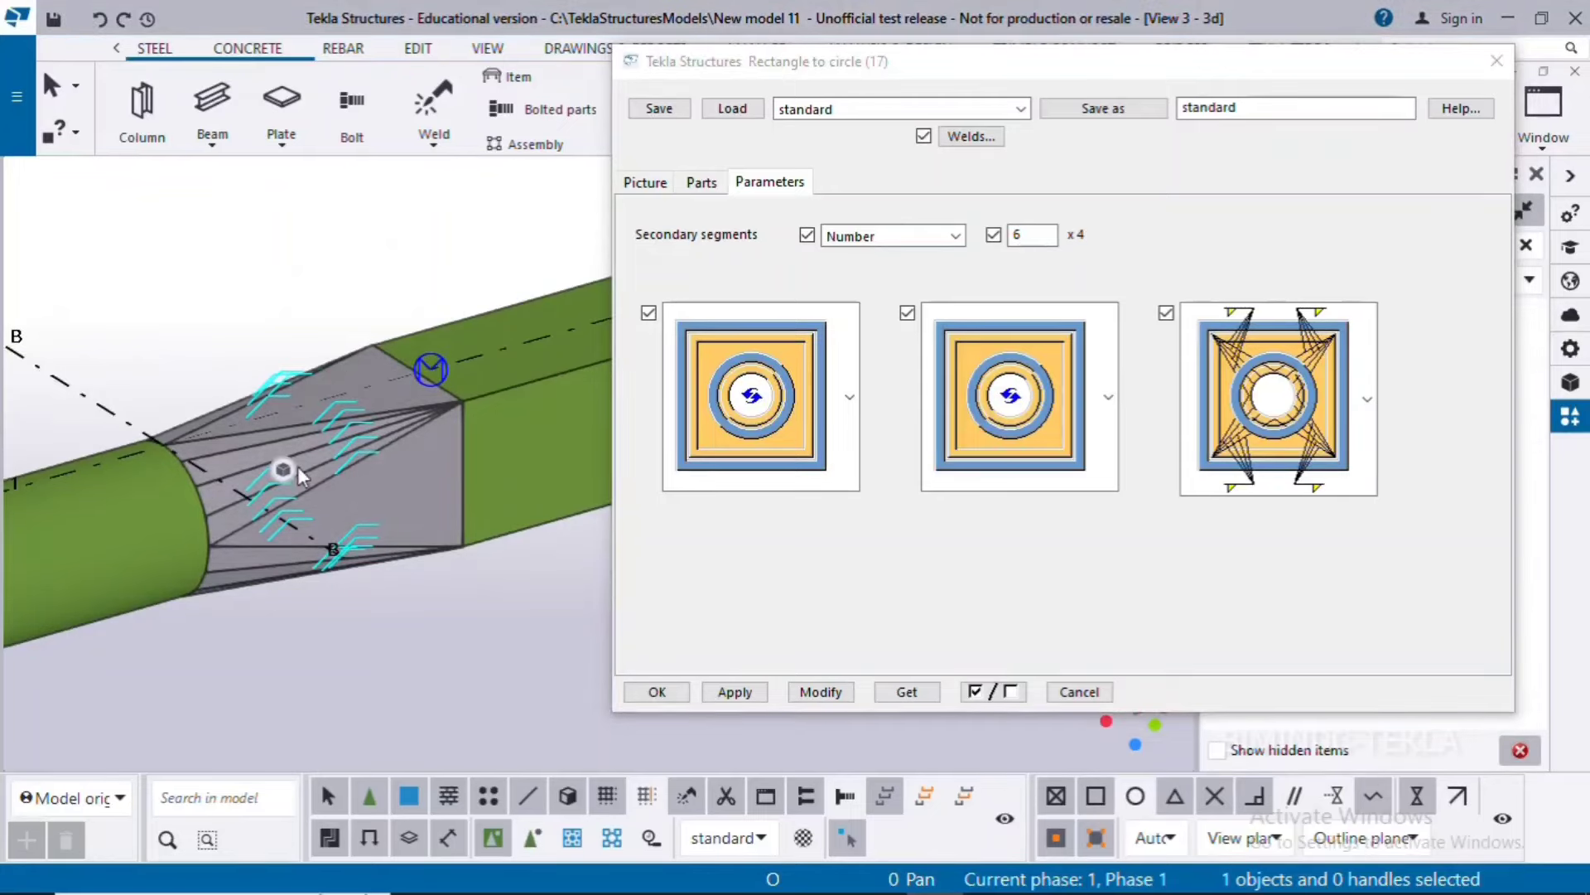
left_click(814, 694)
left_click(657, 691)
Set the view rotation point near the upper corner where the transition plates meet the square tube, to examine their alignment.
scroll(688, 672, "up", 5)
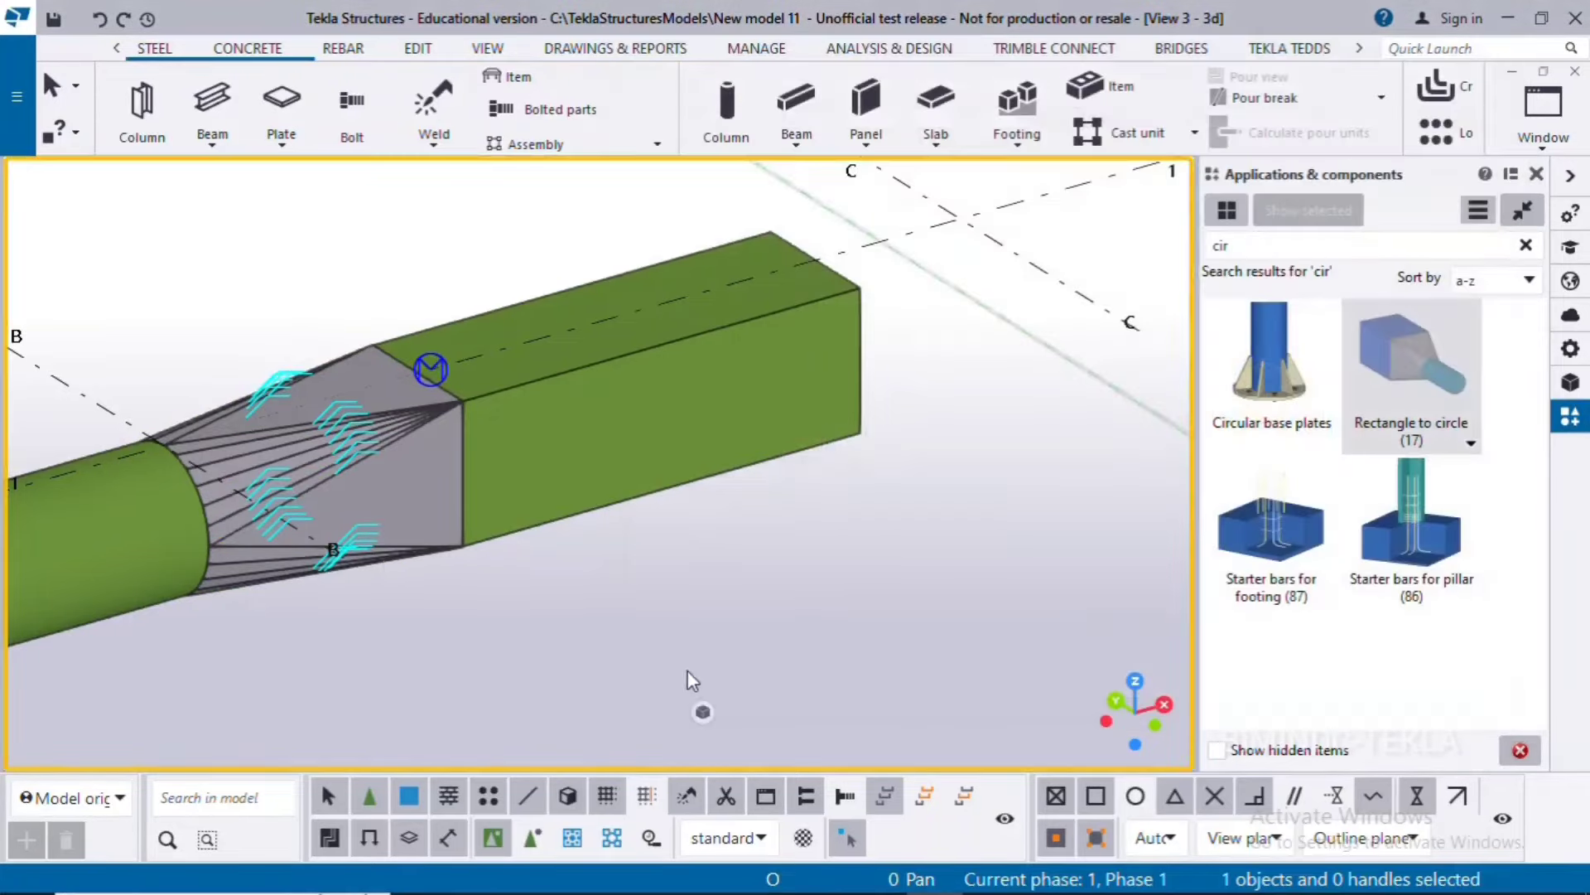
scroll(361, 545, "up", 5)
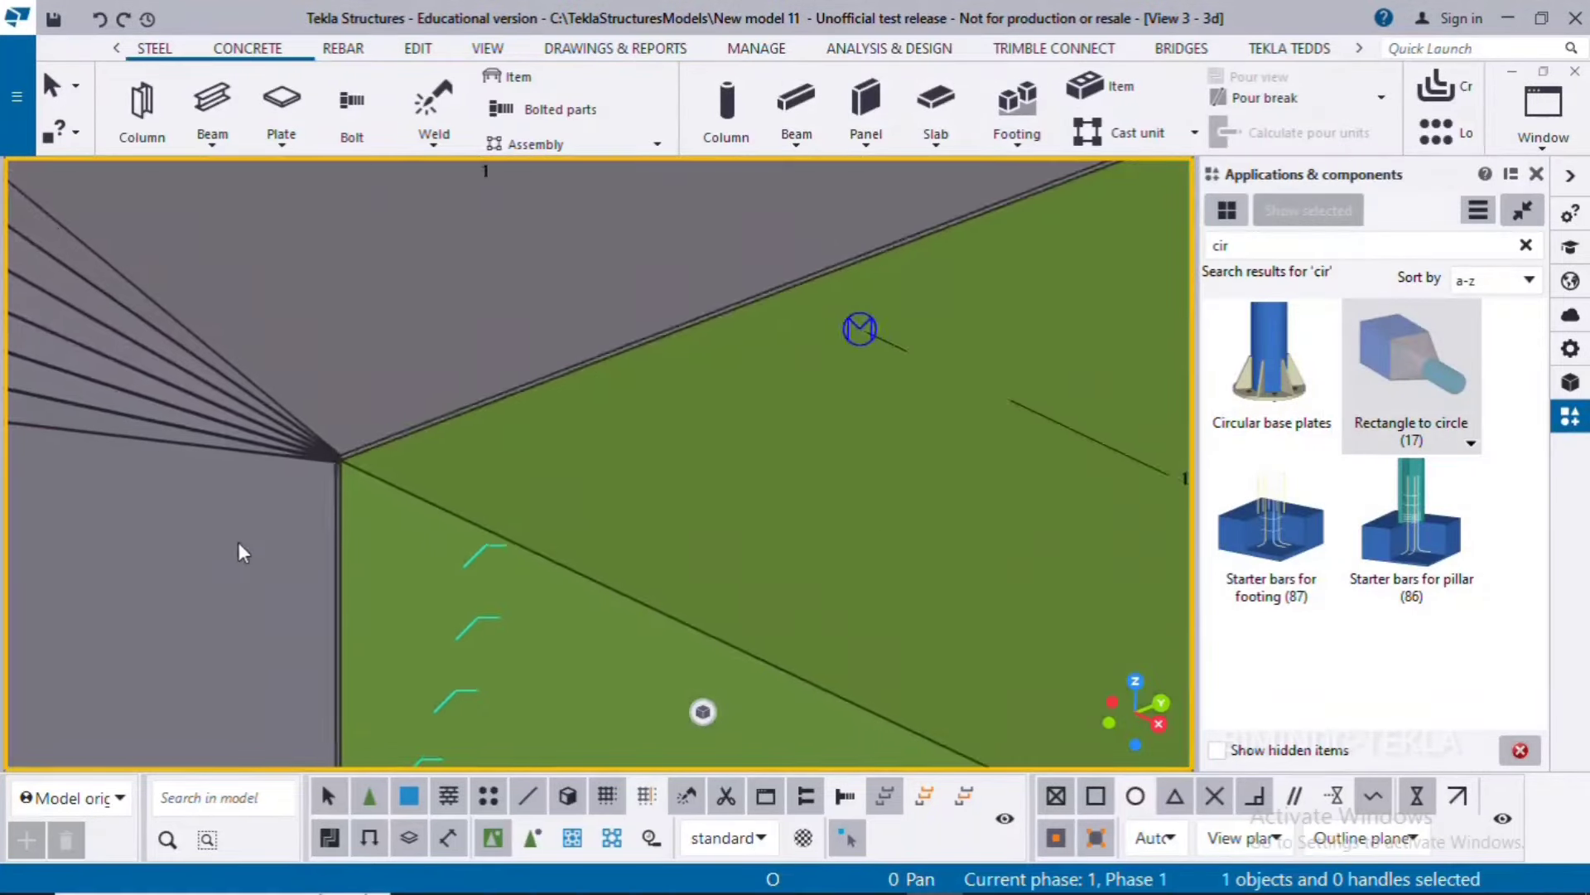
key("v")
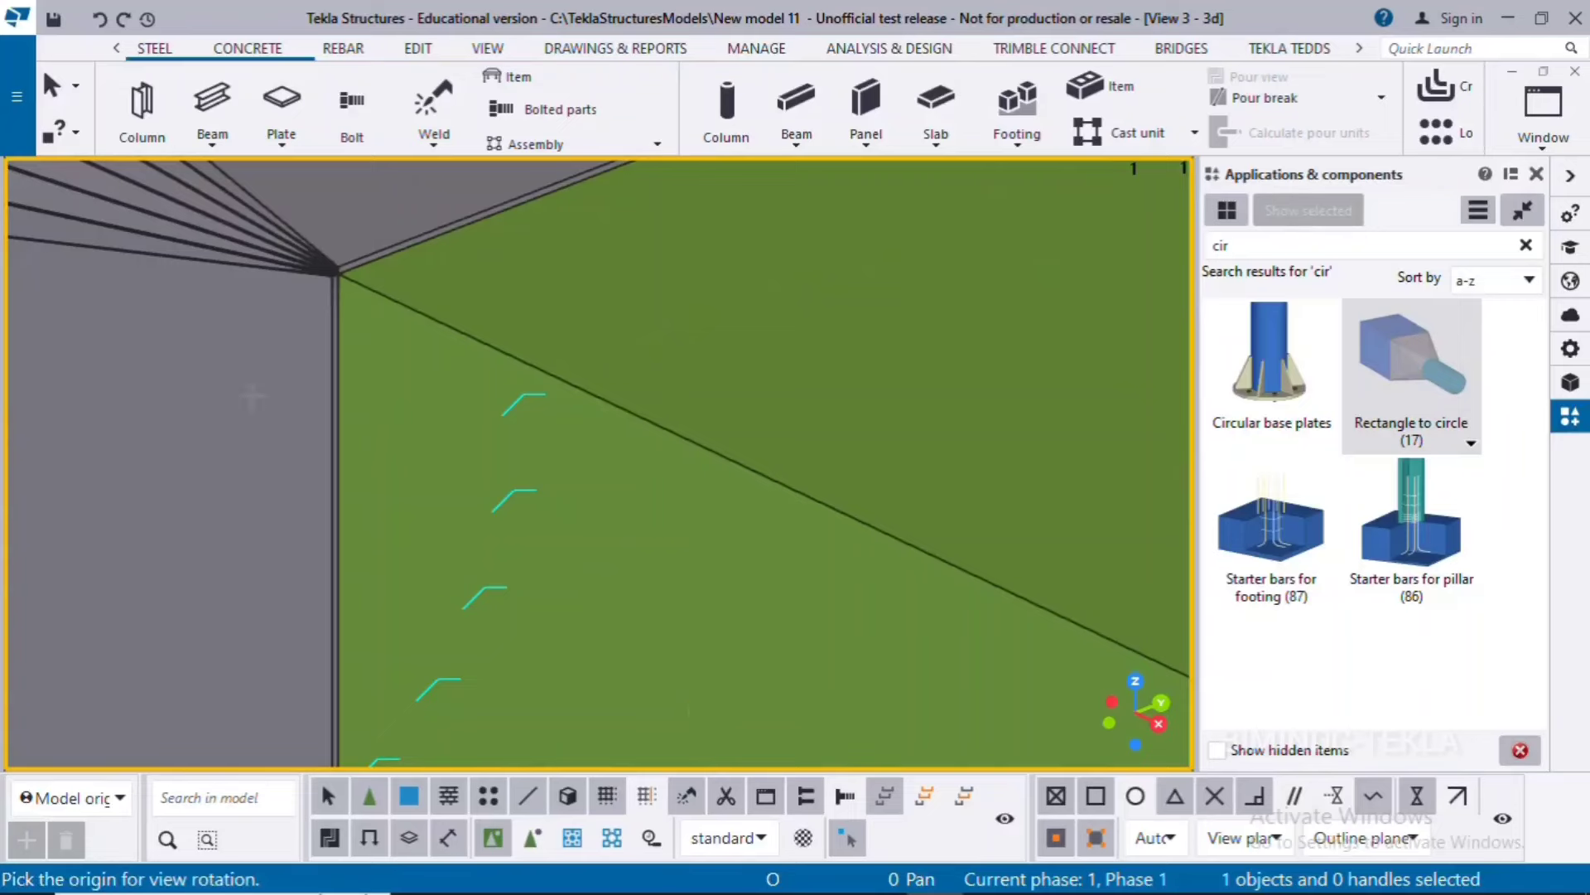
scroll(332, 476, "up", 3)
left_click(417, 511)
mouse_move(417, 511)
middle_mouse_down("ctrl")
mouse_move(386, 589)
mouse_move(386, 421)
middle_mouse_up("ctrl")
scroll(386, 421, "up", 1)
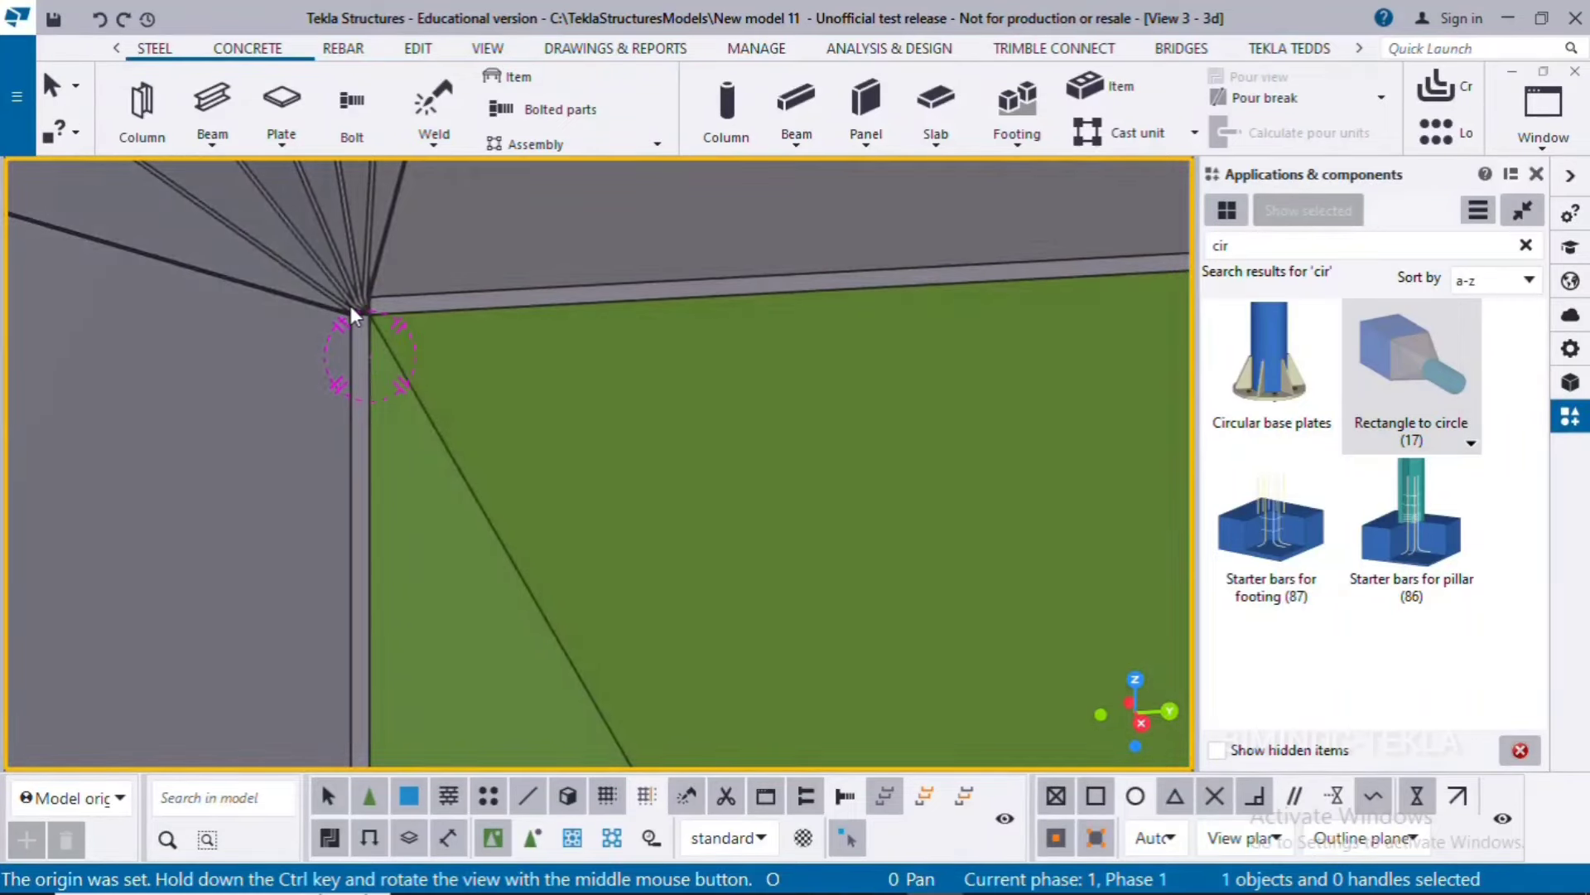
Set the transition plates' position in depth to Behind in the component's part properties and modify the component.
double_click(350, 306)
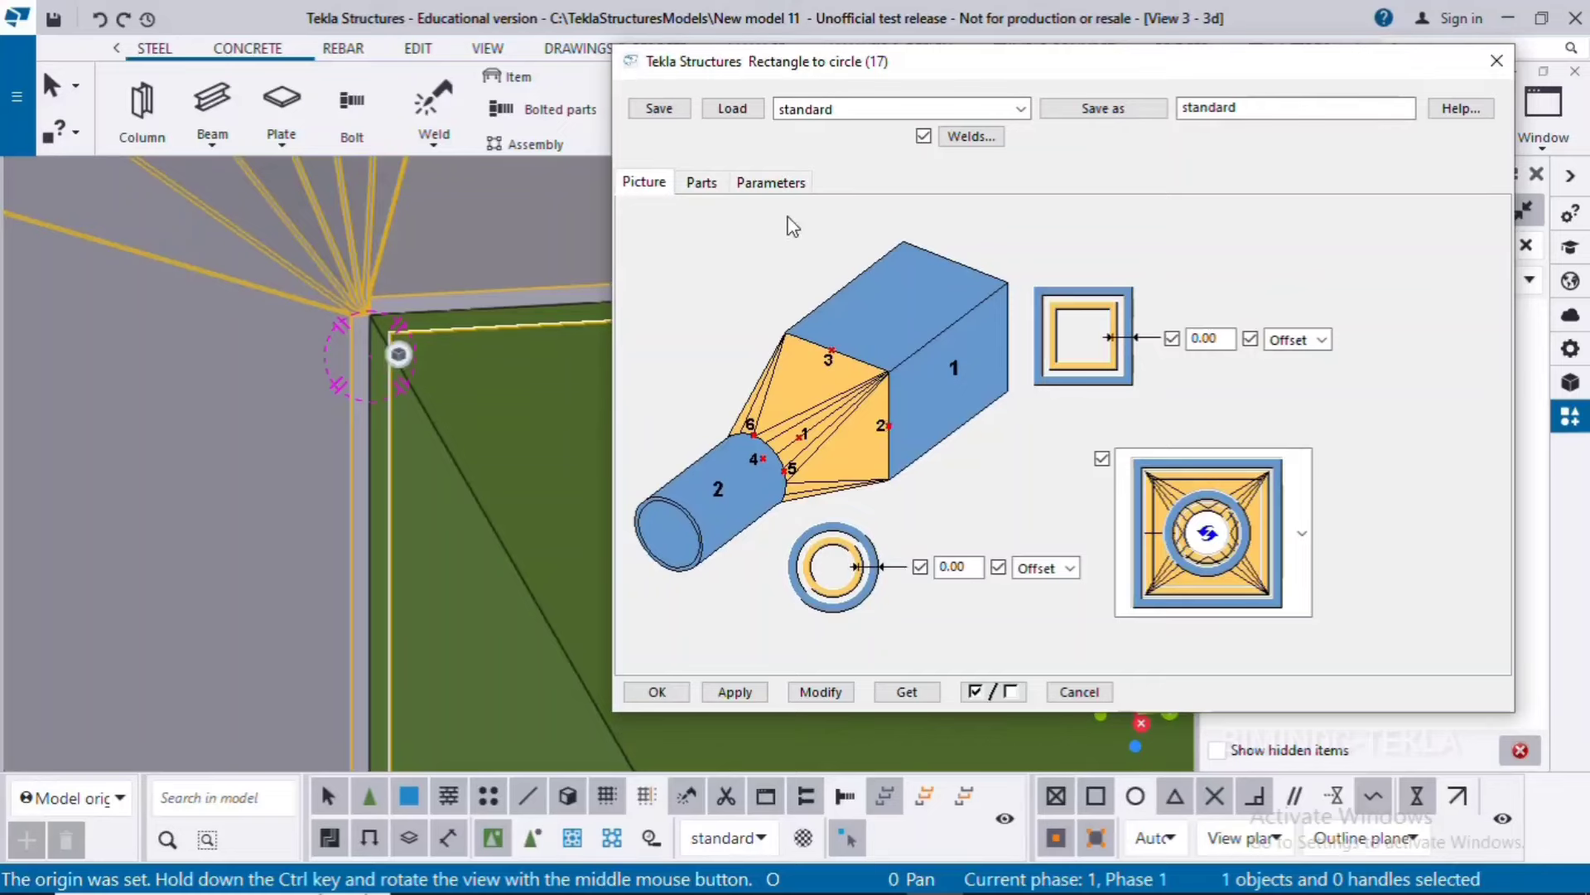
left_click(704, 184)
left_click(865, 319)
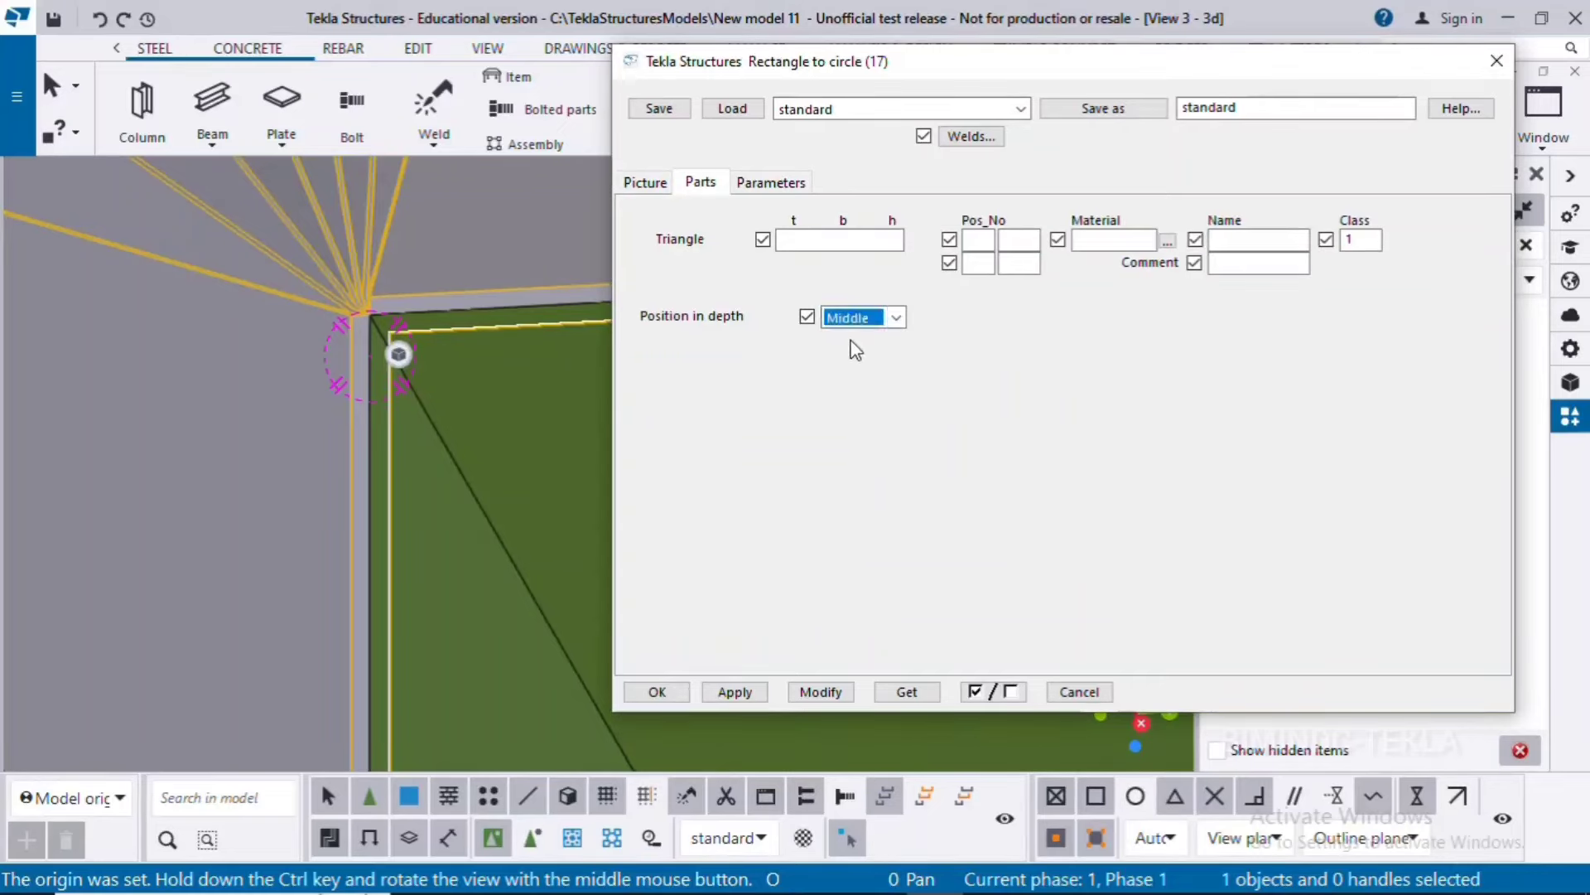
left_click(860, 323)
left_click(853, 393)
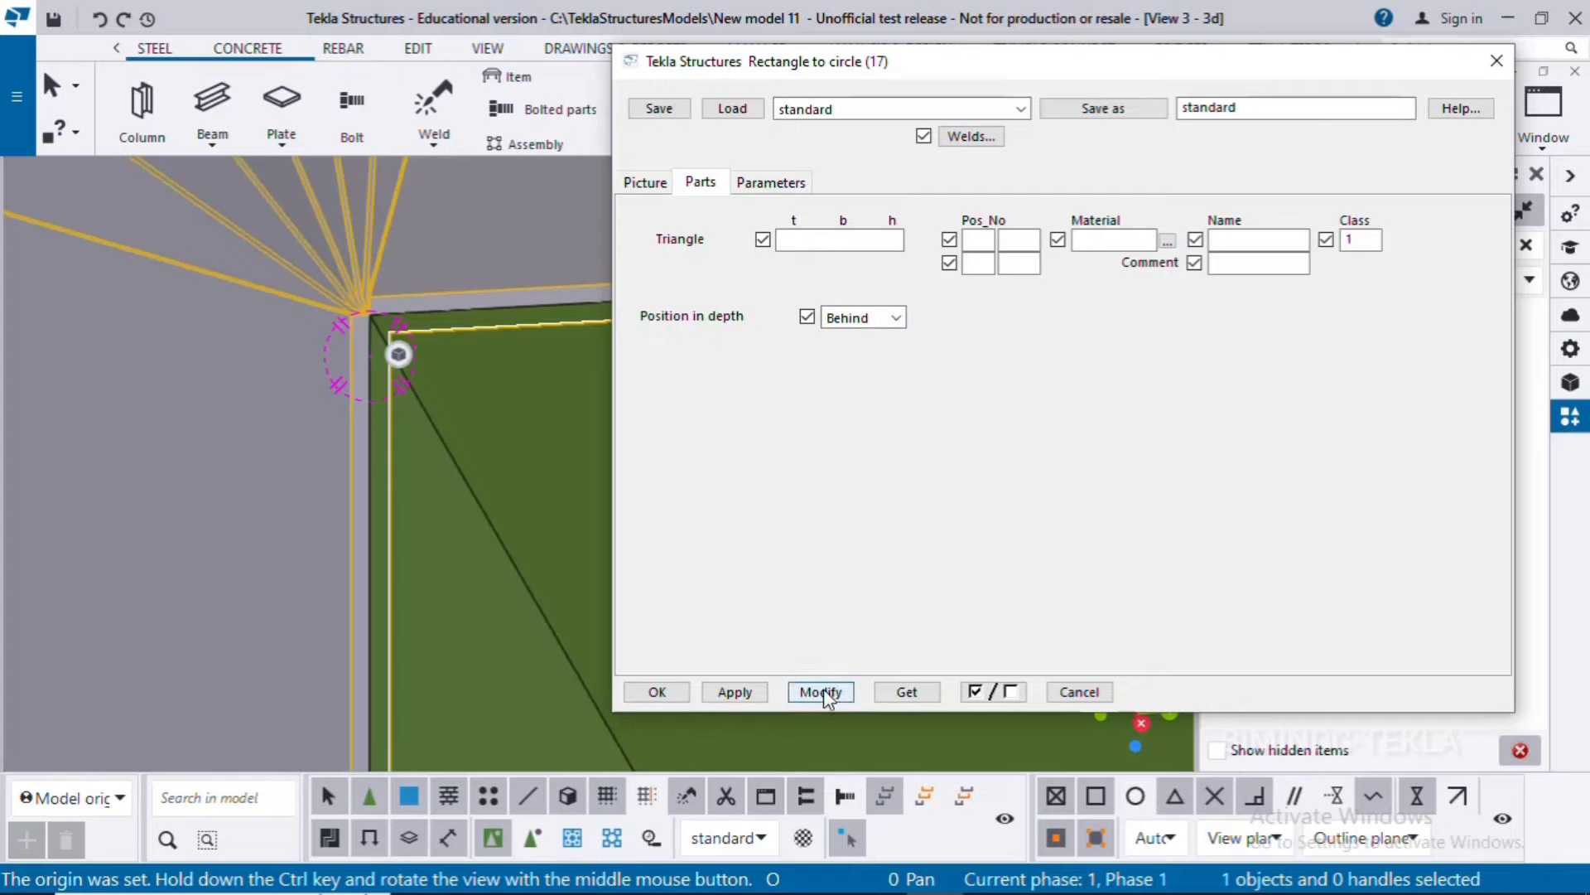
left_click(823, 689)
Redraw the view, check the transition against both tubes and close the component properties.
scroll(331, 488, "down", 5)
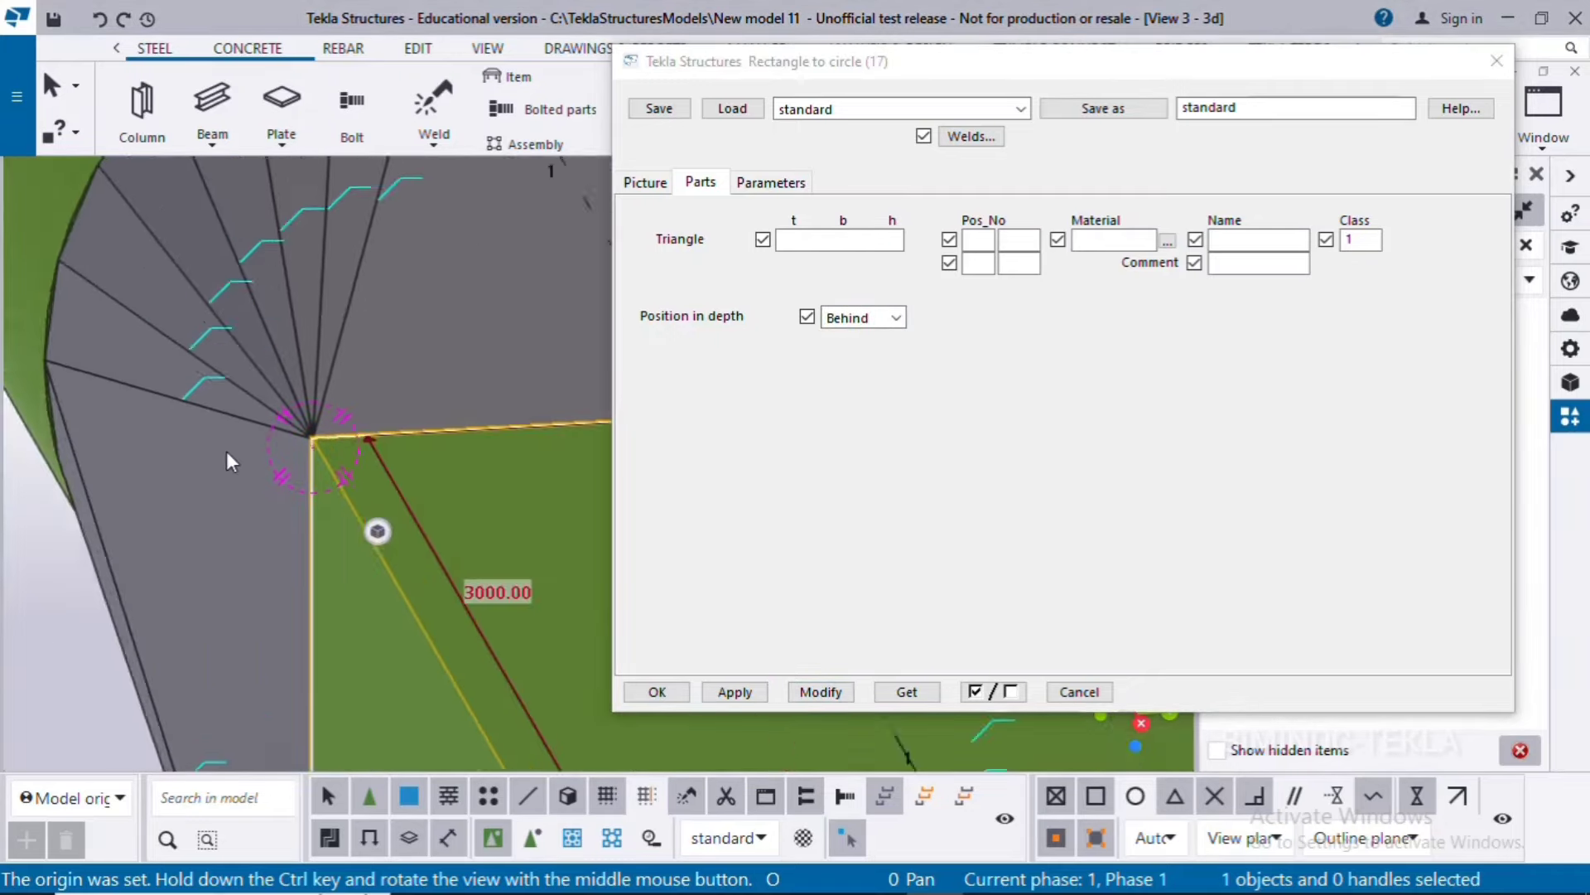
middle_click_drag(203, 514, 80, 264, "ctrl")
right_click(80, 263)
left_click(176, 385)
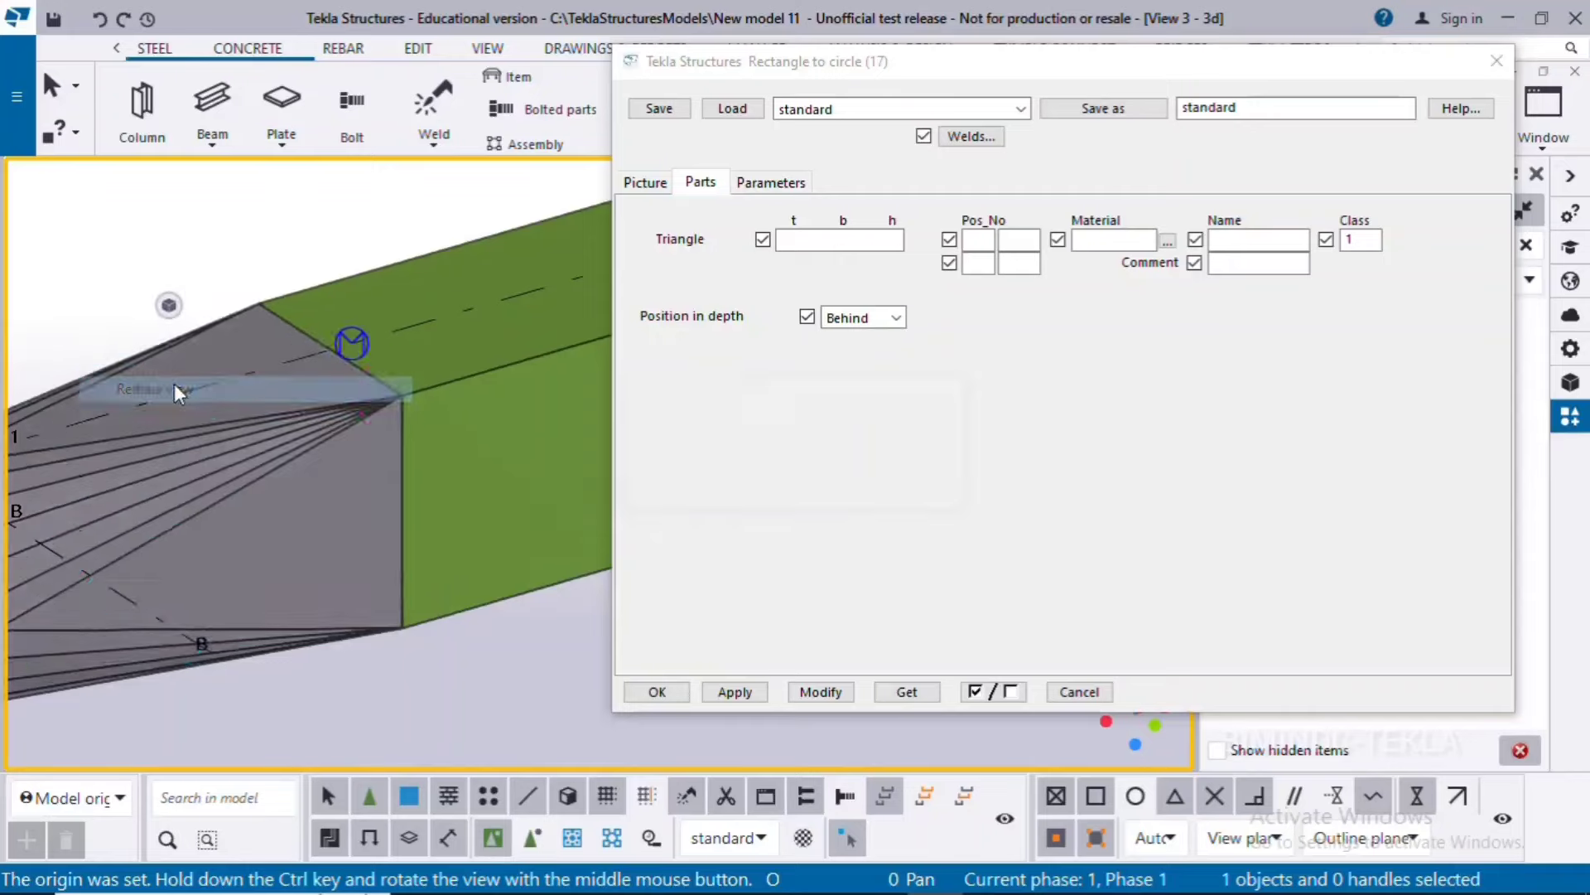
scroll(176, 384, "down", 1)
middle_click_drag(295, 407, 465, 327)
left_click(643, 689)
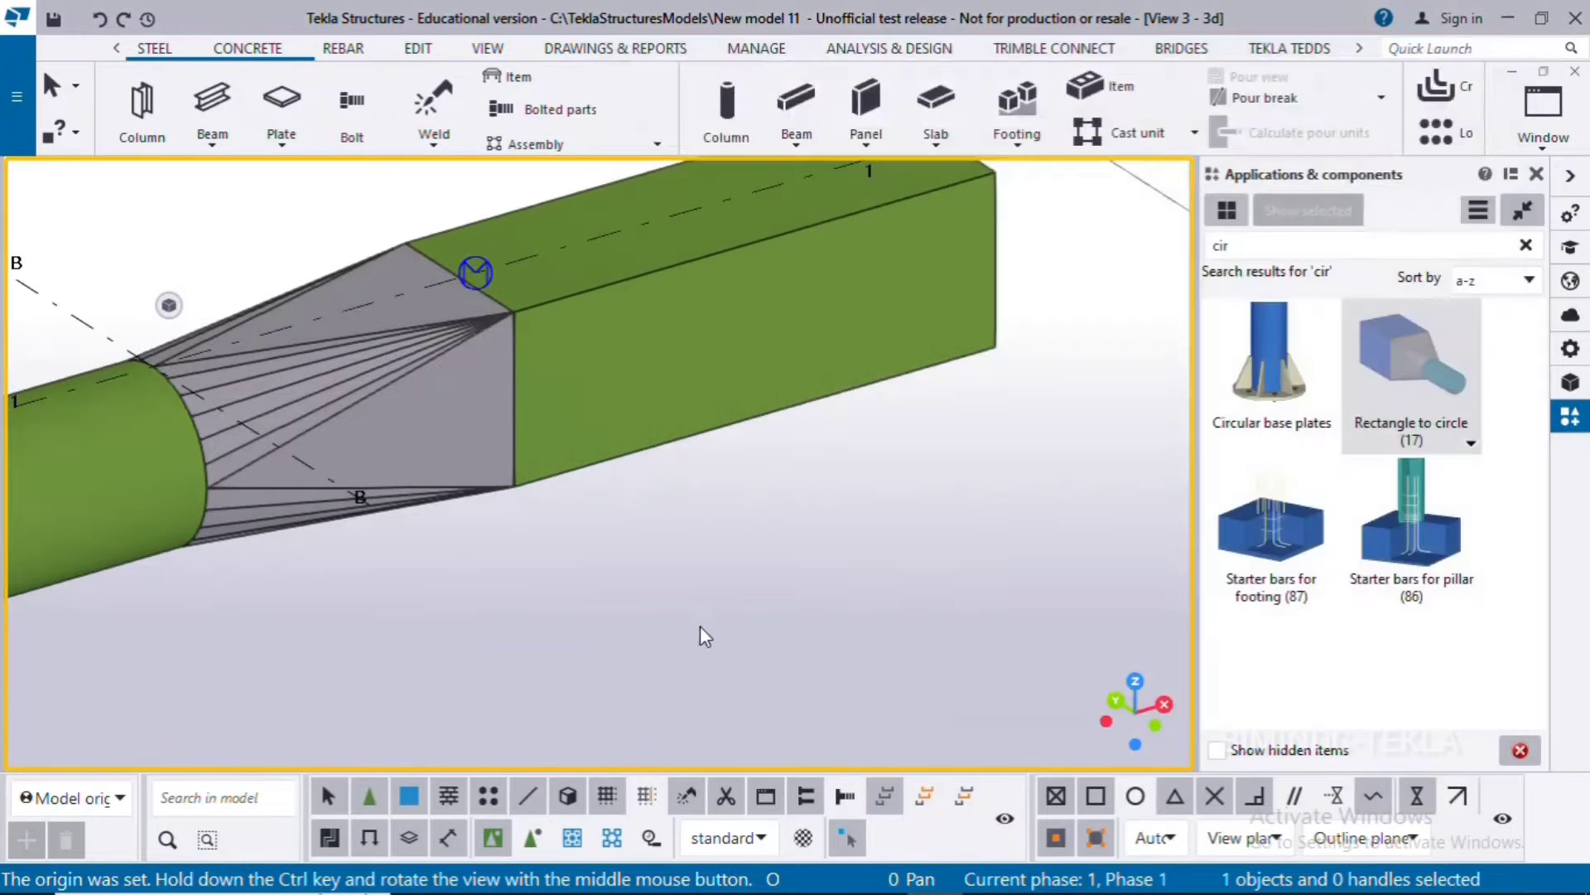
middle_click_drag(724, 618, 863, 639, "ctrl")
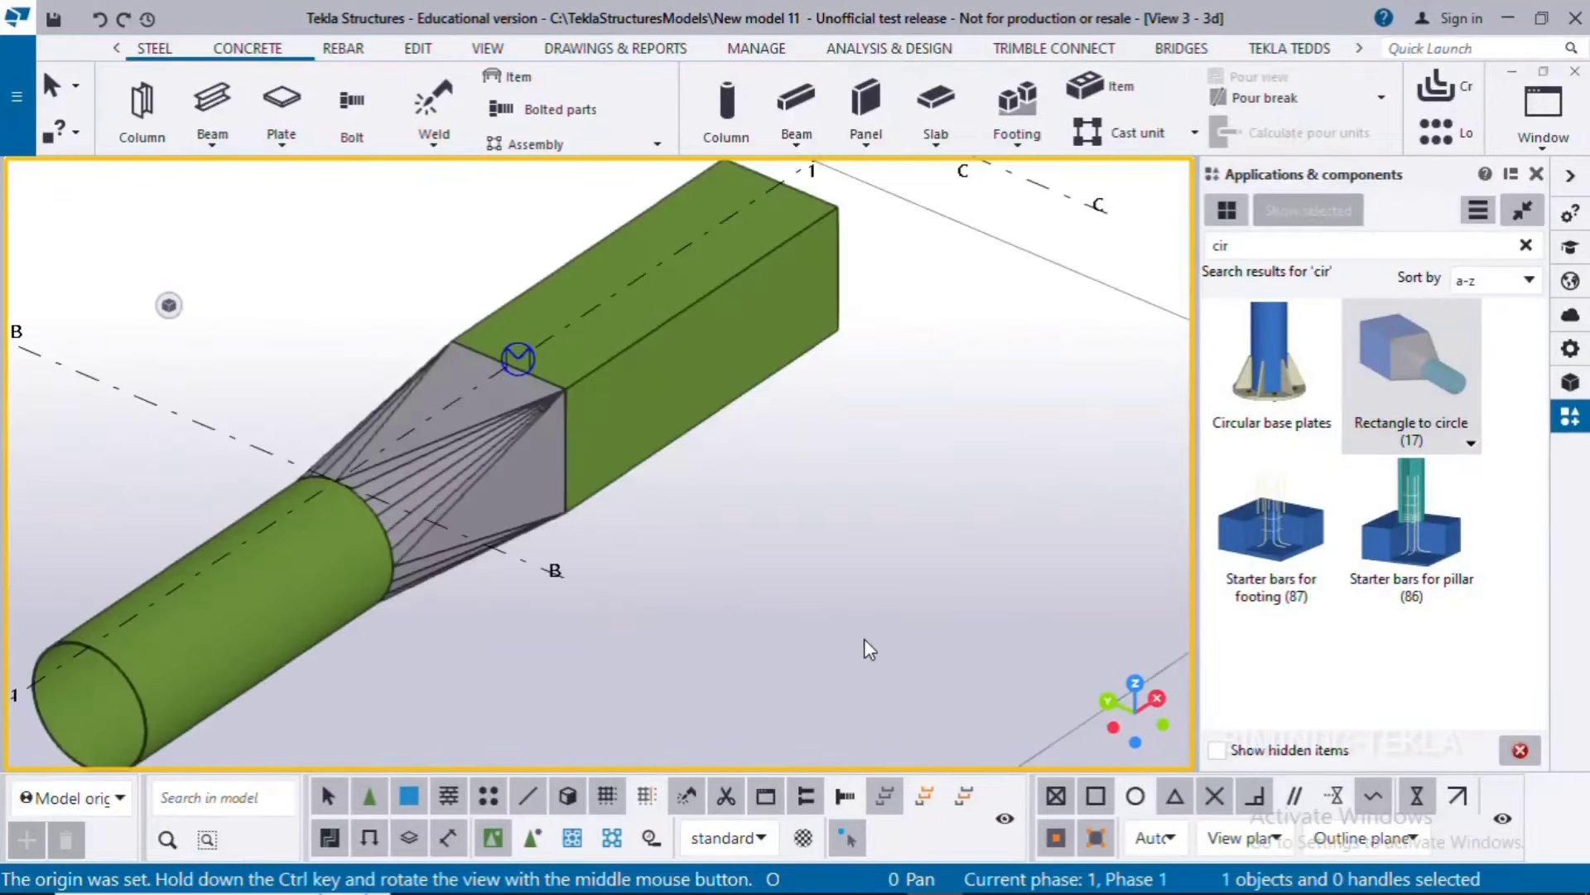
Switch to the image 2022.05.16 Tansition_page-0001.jpg, examine the transition's side and top view dimensions, and return to the Tekla Structures model.
left_click(876, 873)
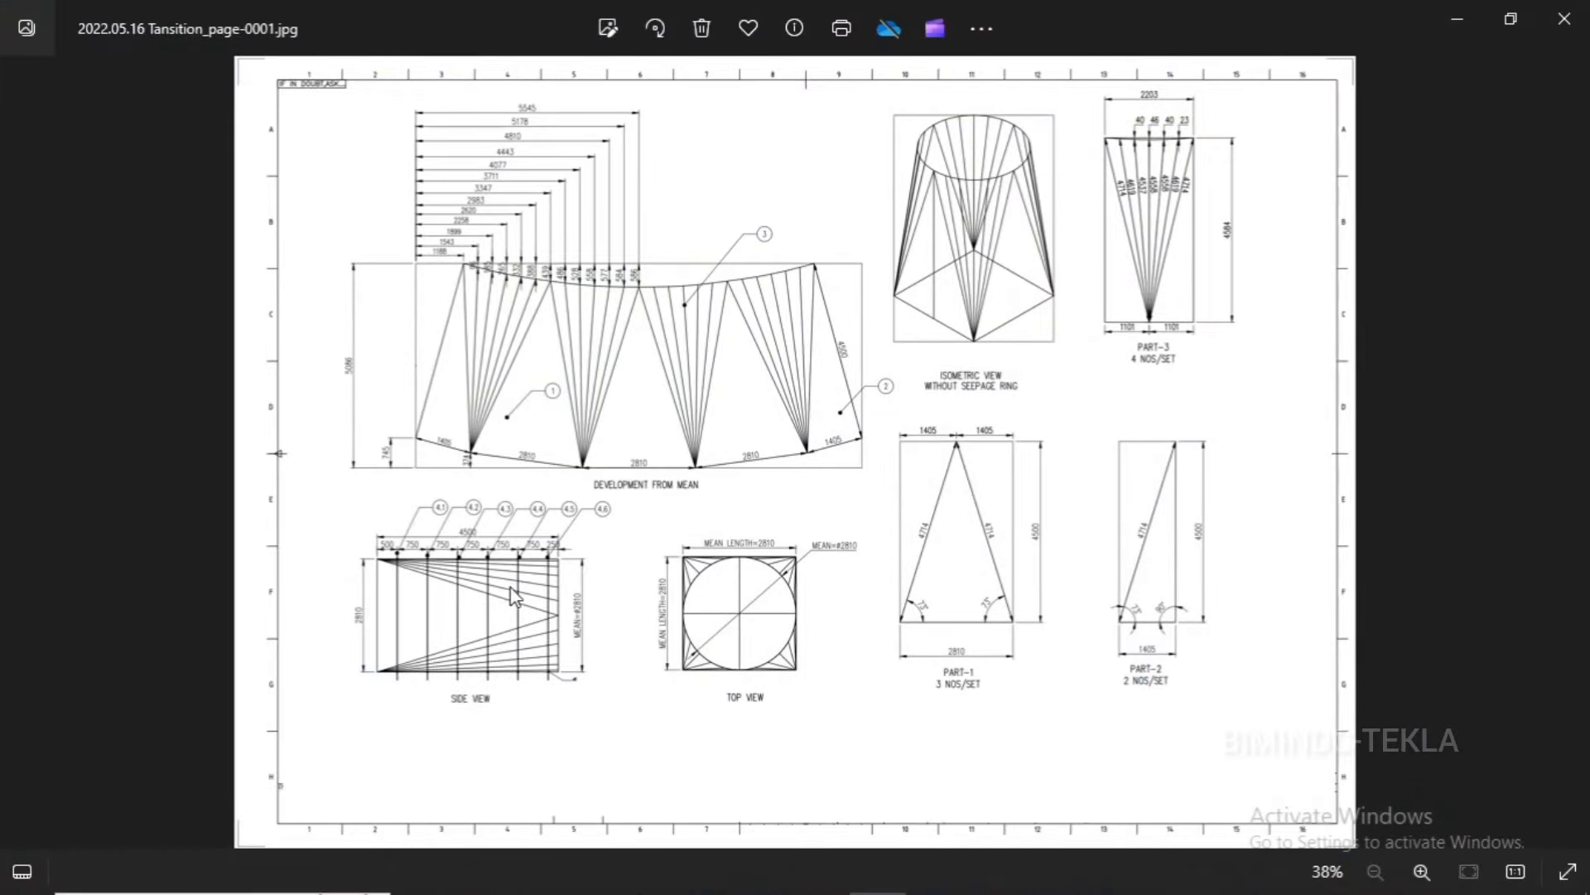
scroll(514, 594, "up", 3)
scroll(210, 539, "up", 1)
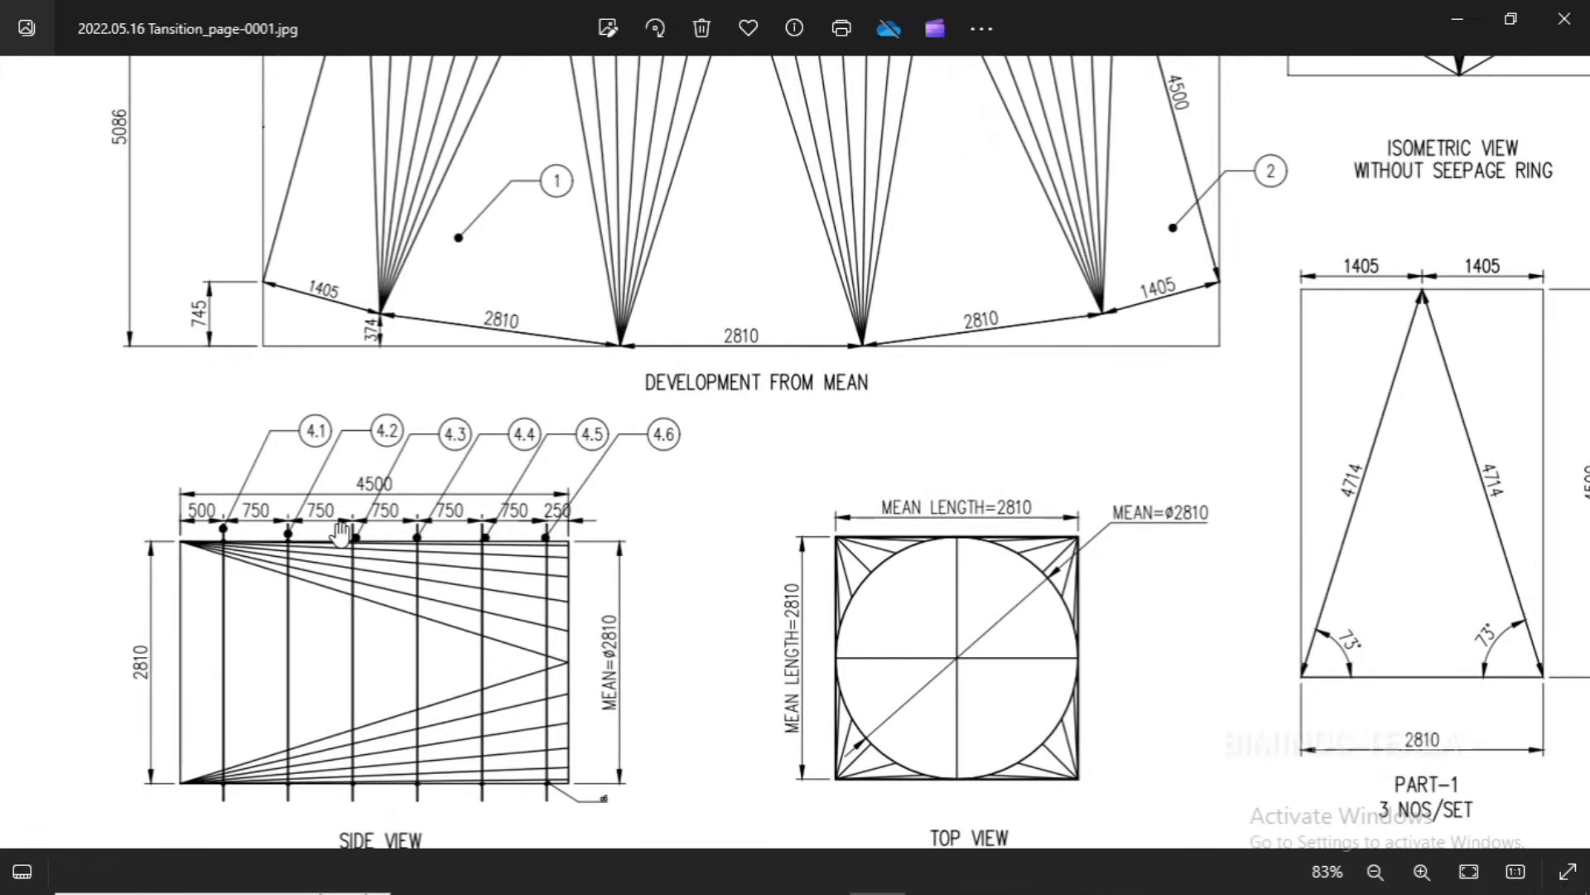
scroll(447, 480, "down", 1)
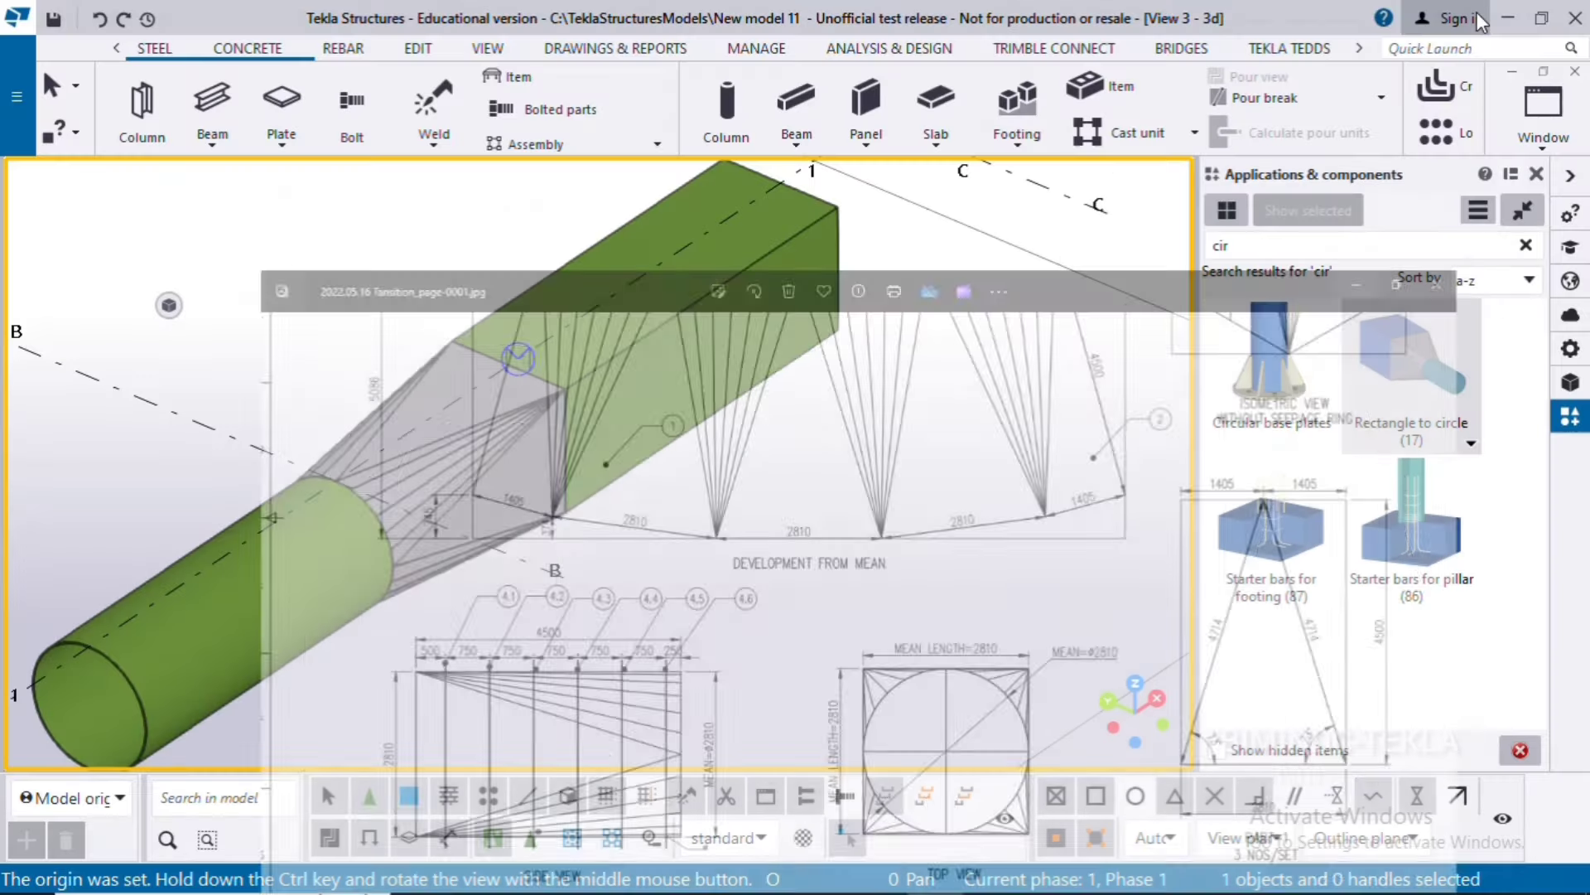
left_click(1458, 19)
Change the round tube's profile to PD2810*10 and deselect the tube.
scroll(669, 463, "down", 3)
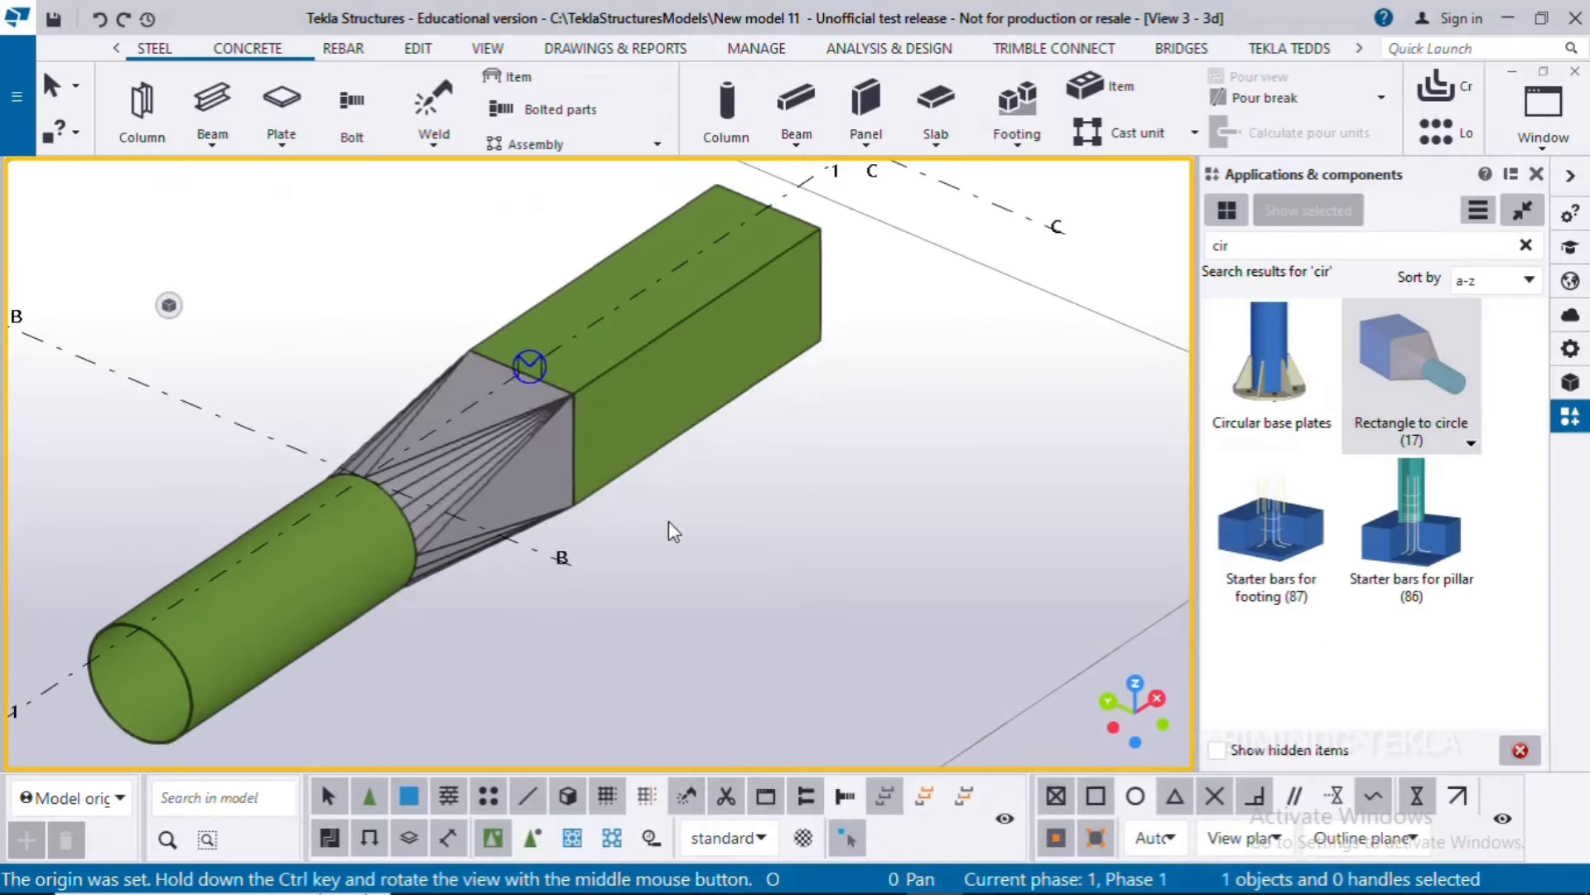
middle_click_drag(605, 623, 331, 575, "ctrl")
double_click(331, 575)
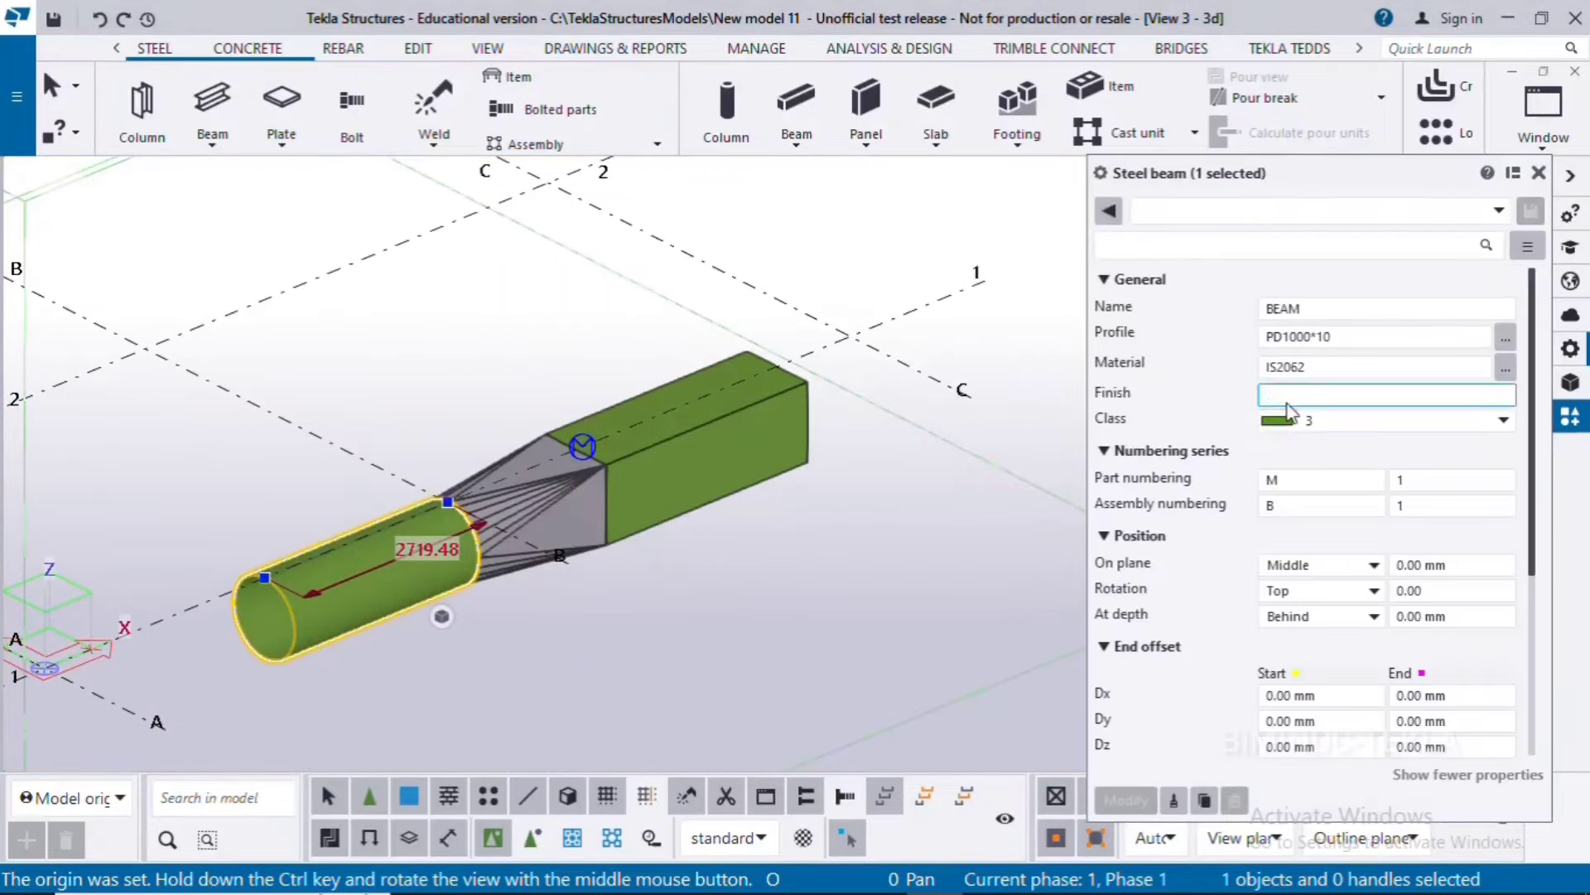
left_click(1320, 336)
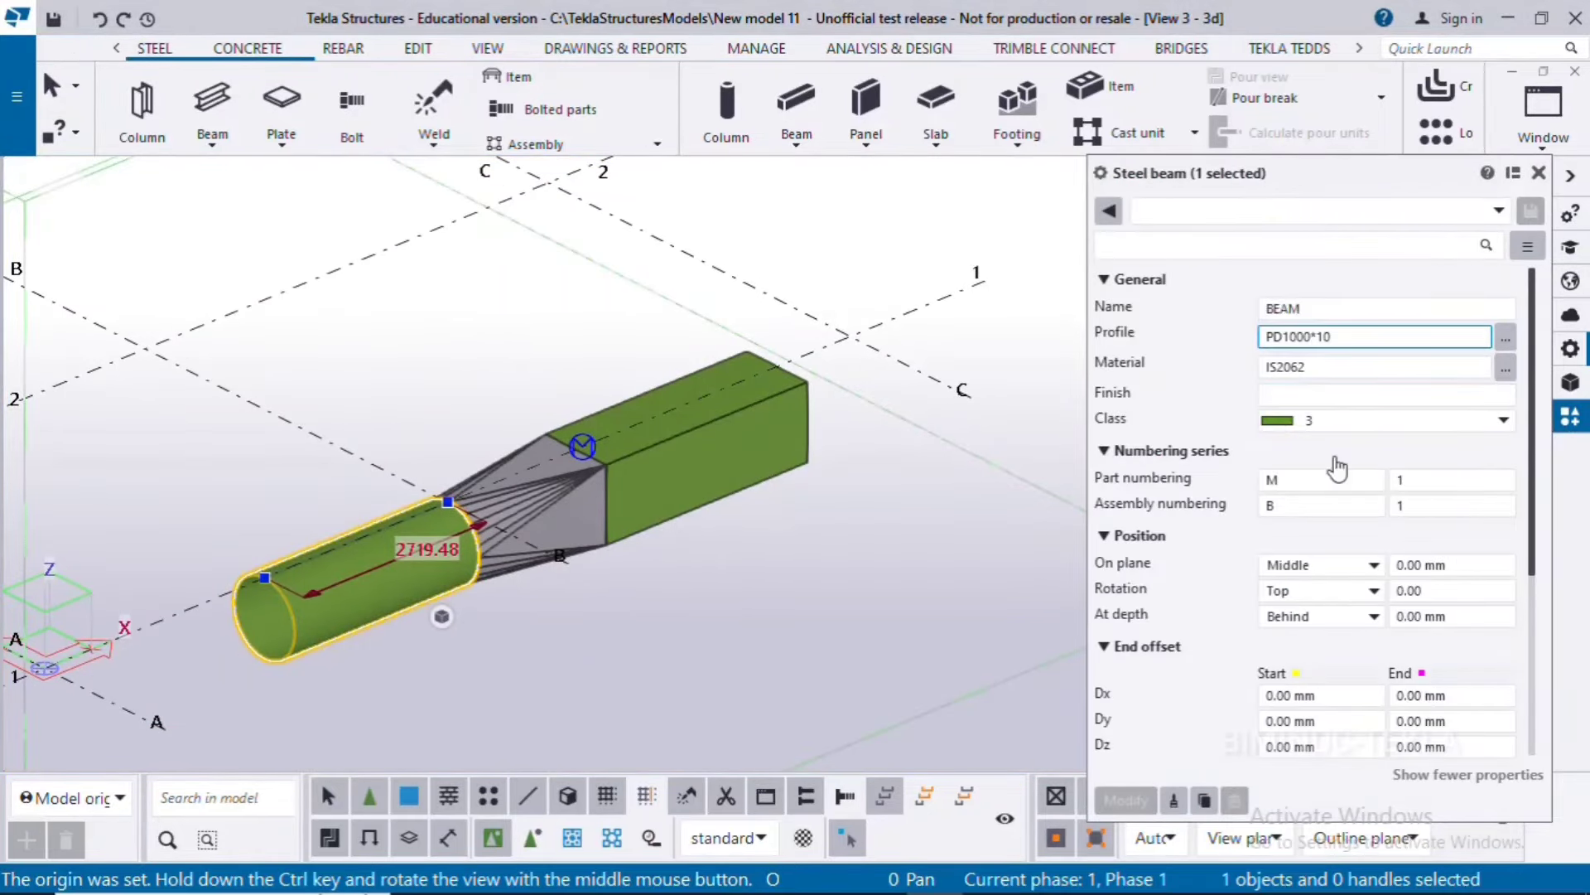
key("BackSpace")
key("BackSpace")
key("BackSpace")
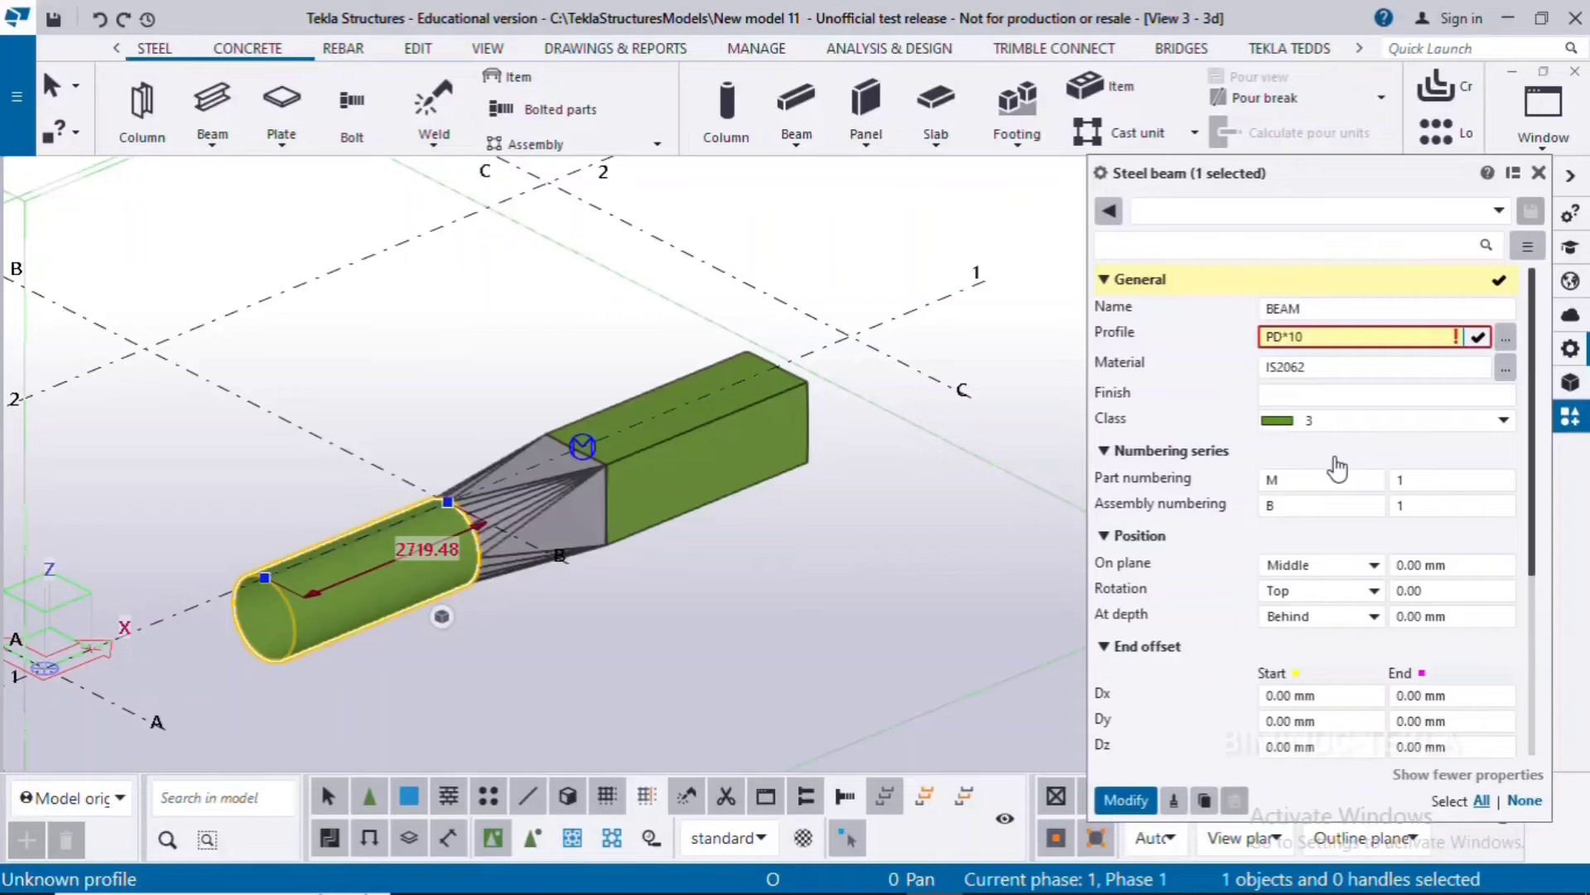
type("2810")
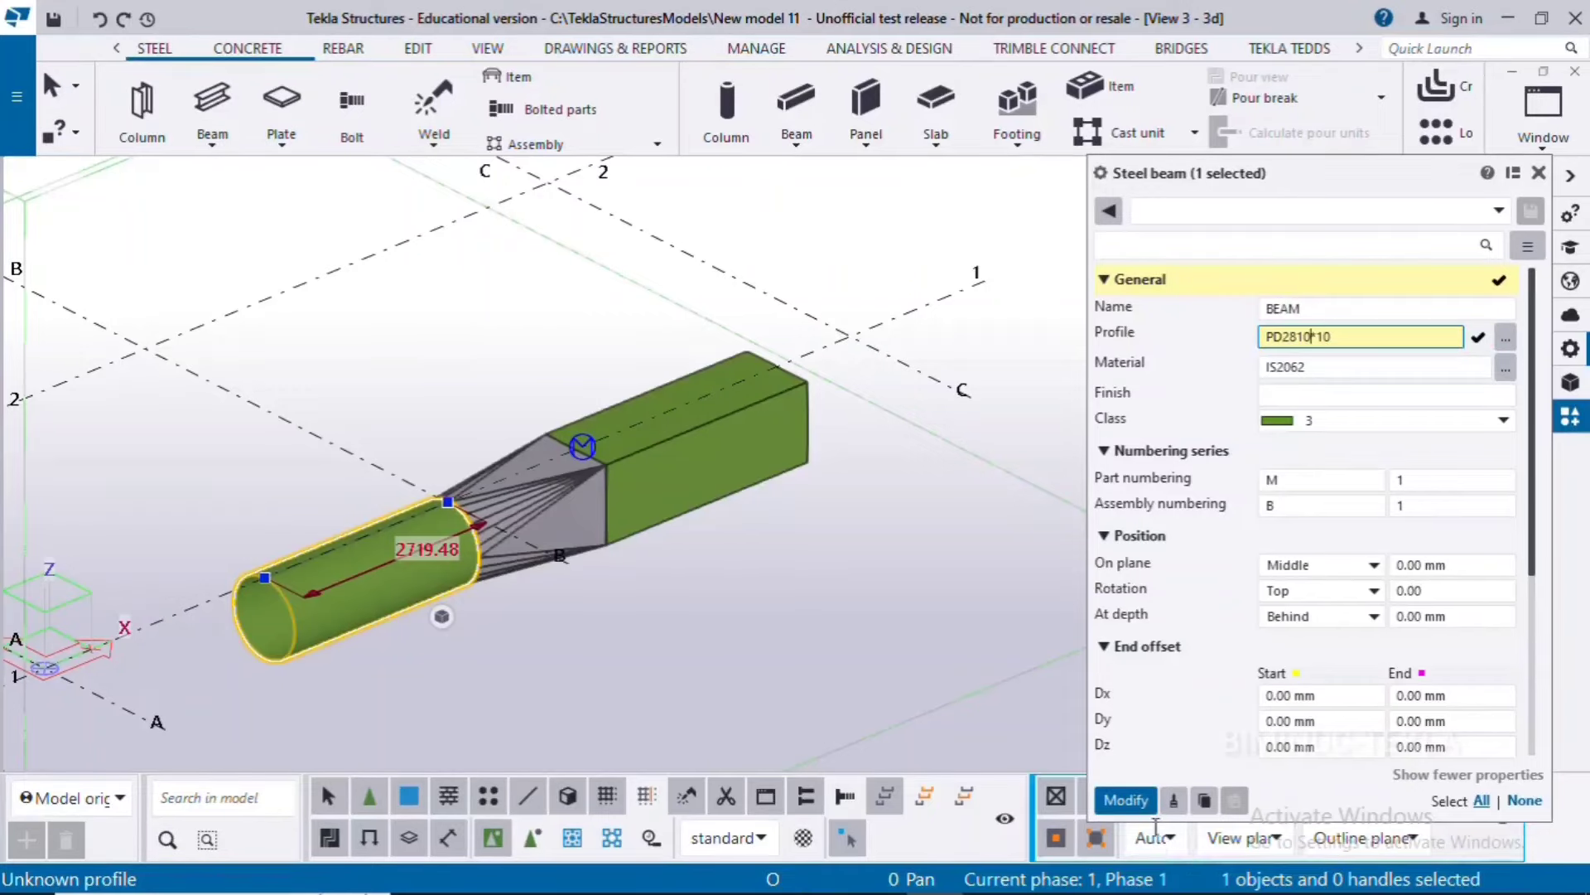
left_click(1126, 799)
middle_click_drag(590, 573, 482, 538)
left_click(516, 623)
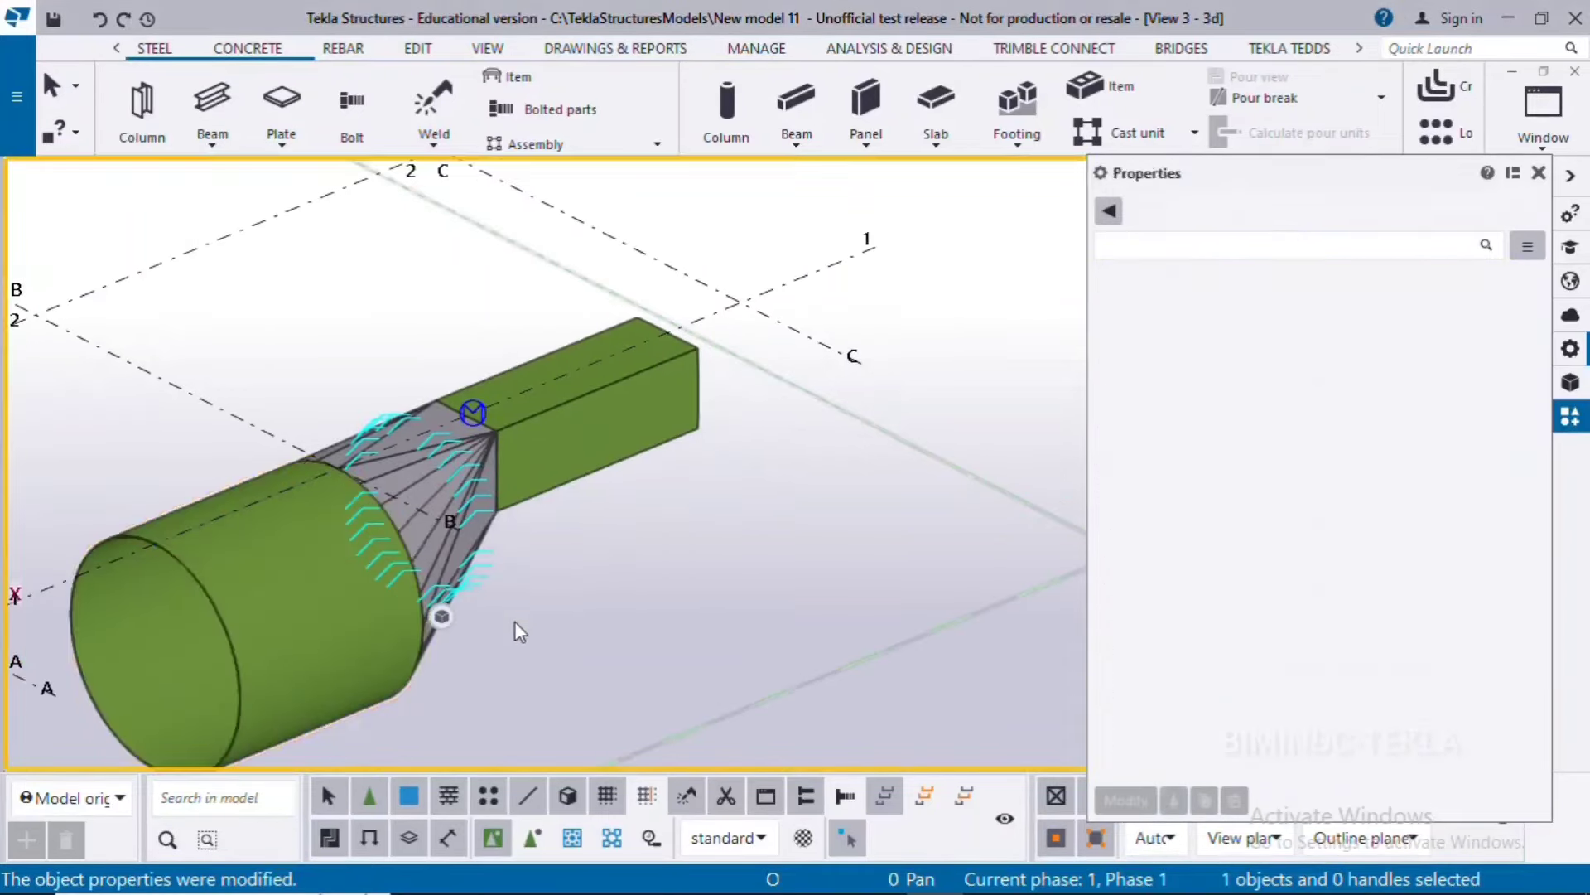
Set the view rotation point on the enlarged round tube and inspect the joint from the side.
middle_click_drag(510, 671, 605, 401)
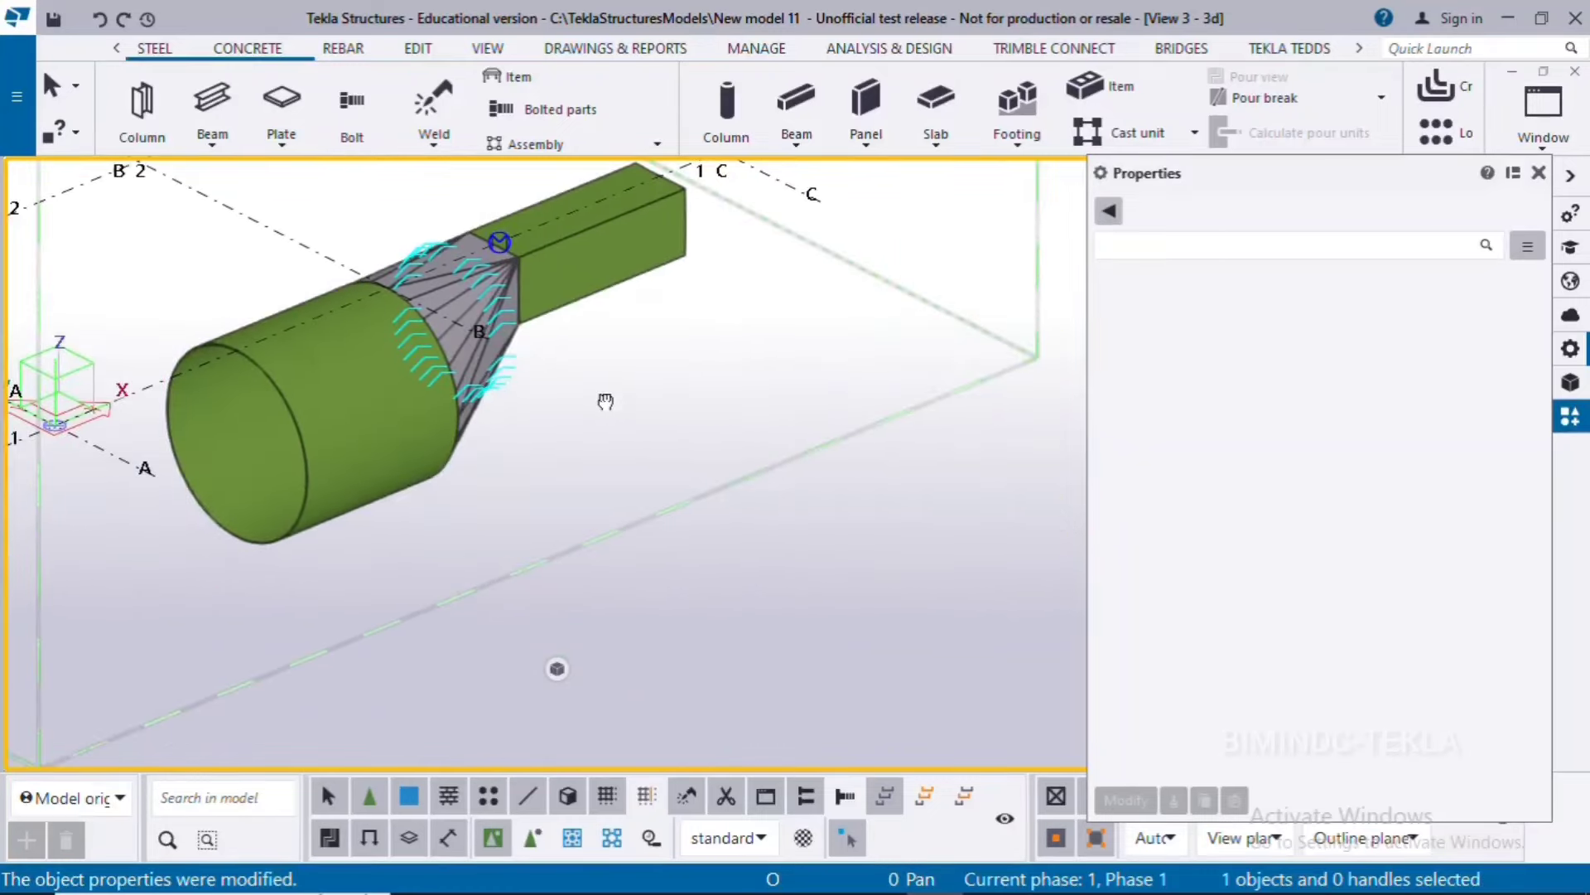
key("v")
left_click(386, 374)
middle_click_drag(621, 529, 486, 579, "ctrl")
Change the square tube's profile to SHS2810*10 and deselect the tube.
left_click(701, 264)
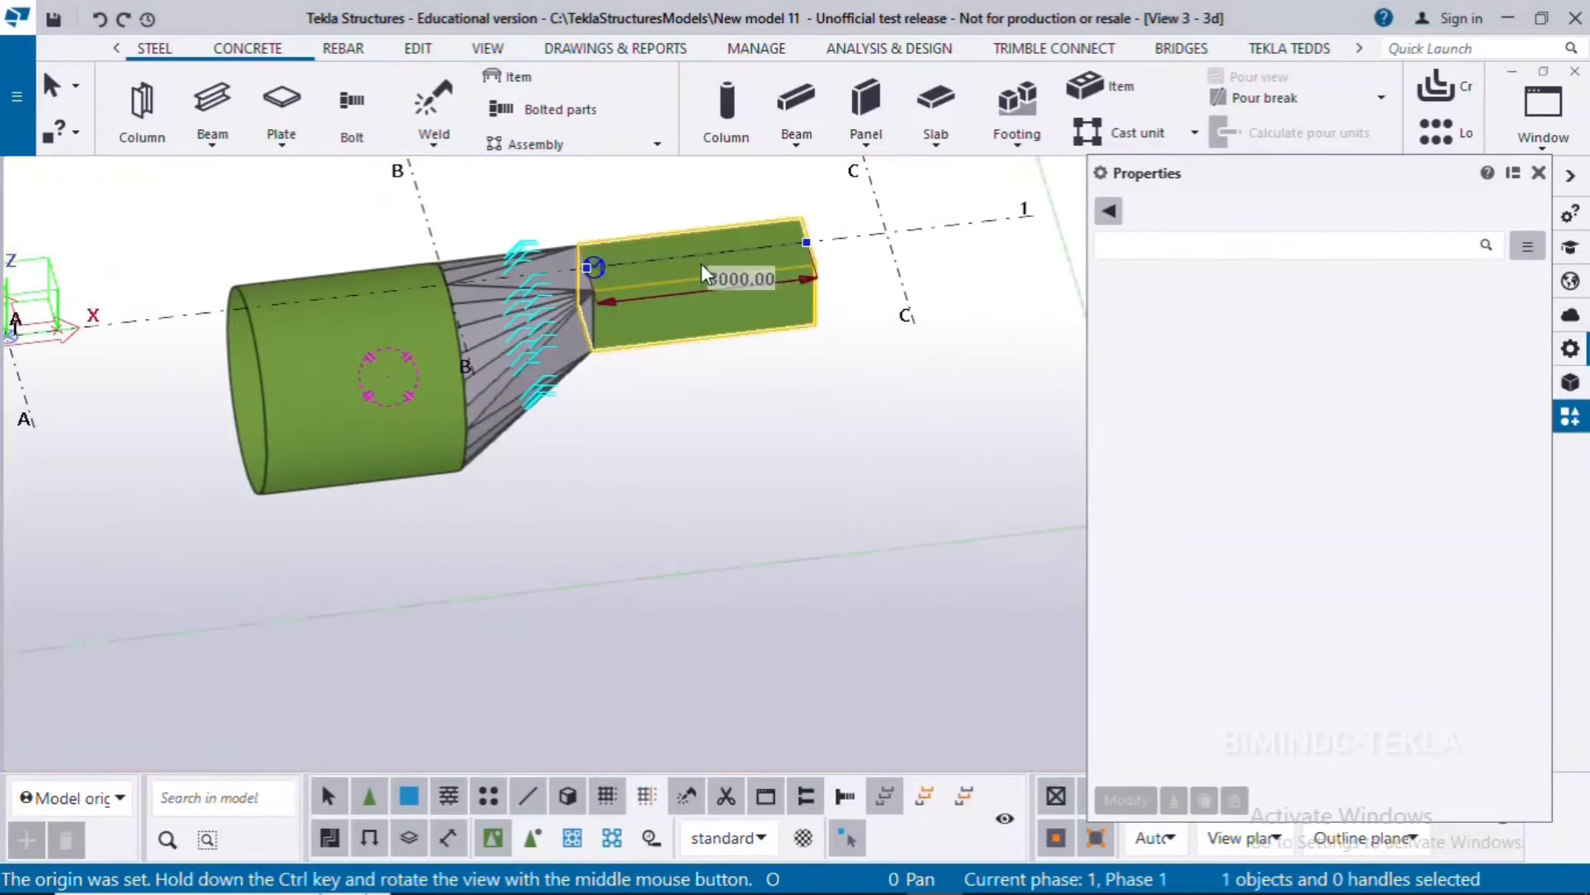
left_click(1281, 330)
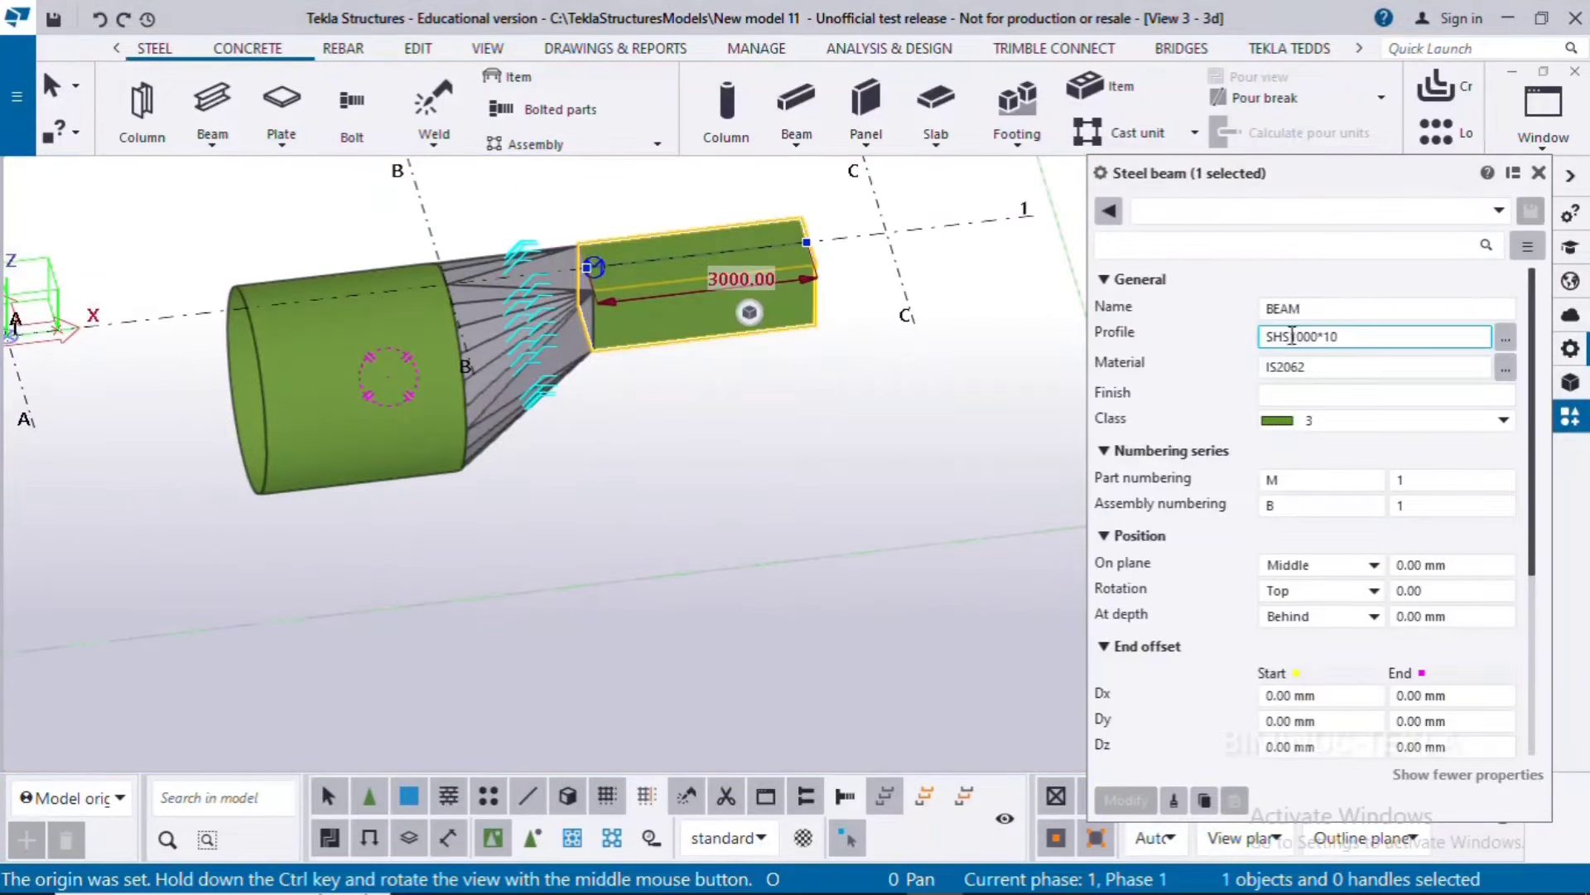
left_click_drag(1290, 337, 1308, 339)
type("2810")
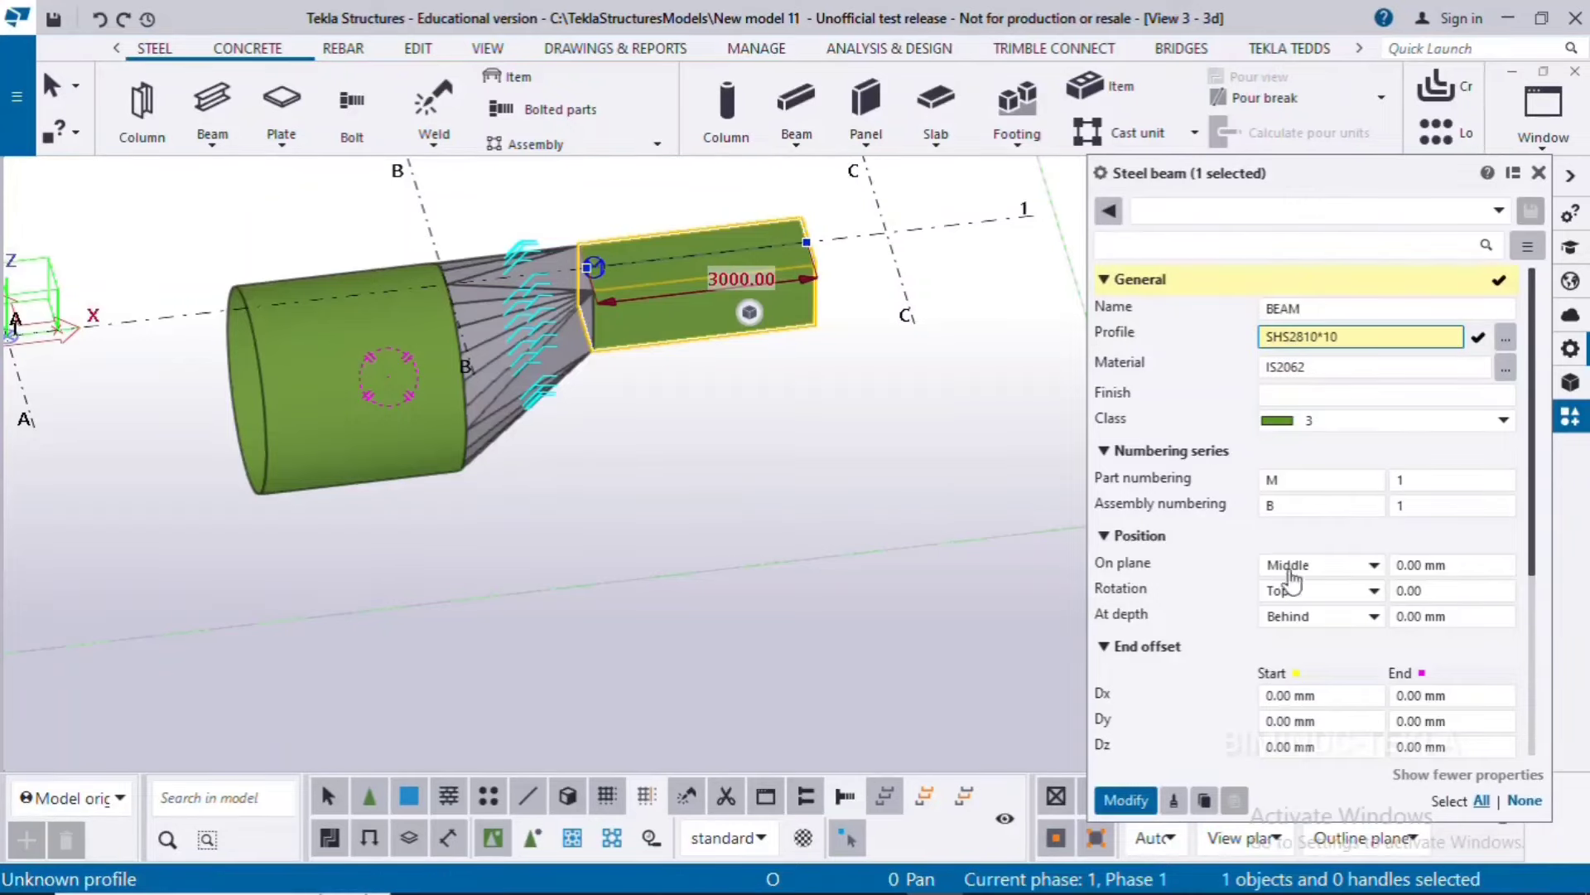
left_click(1120, 791)
left_click(699, 543)
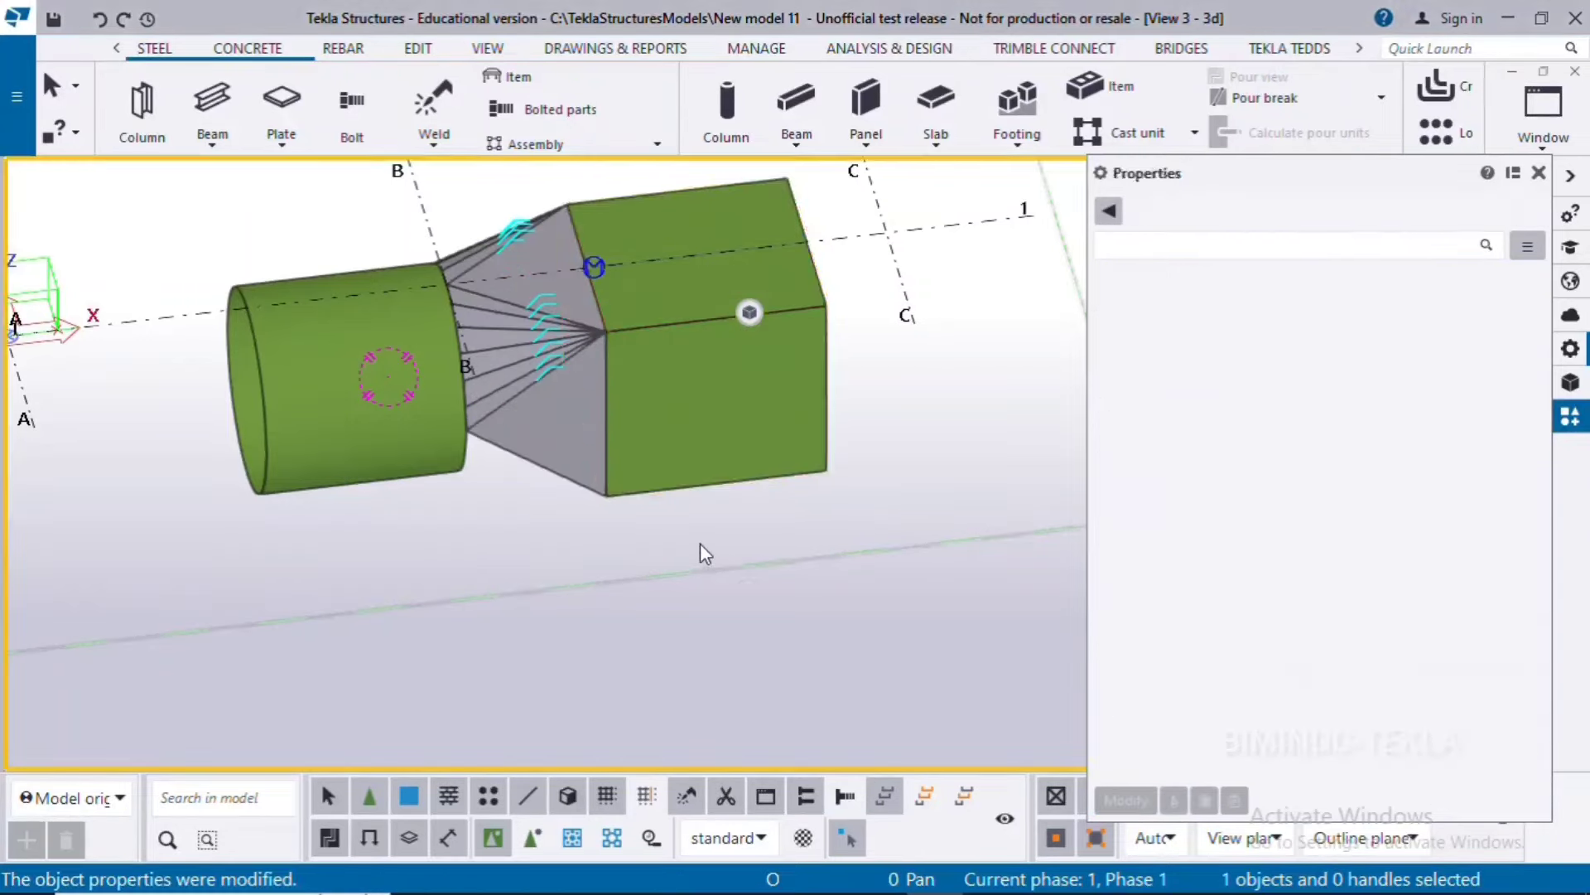
Switch the 3D view to plan and select the transition component between the two tubes.
scroll(630, 550, "down", 2)
key("ctrl+p")
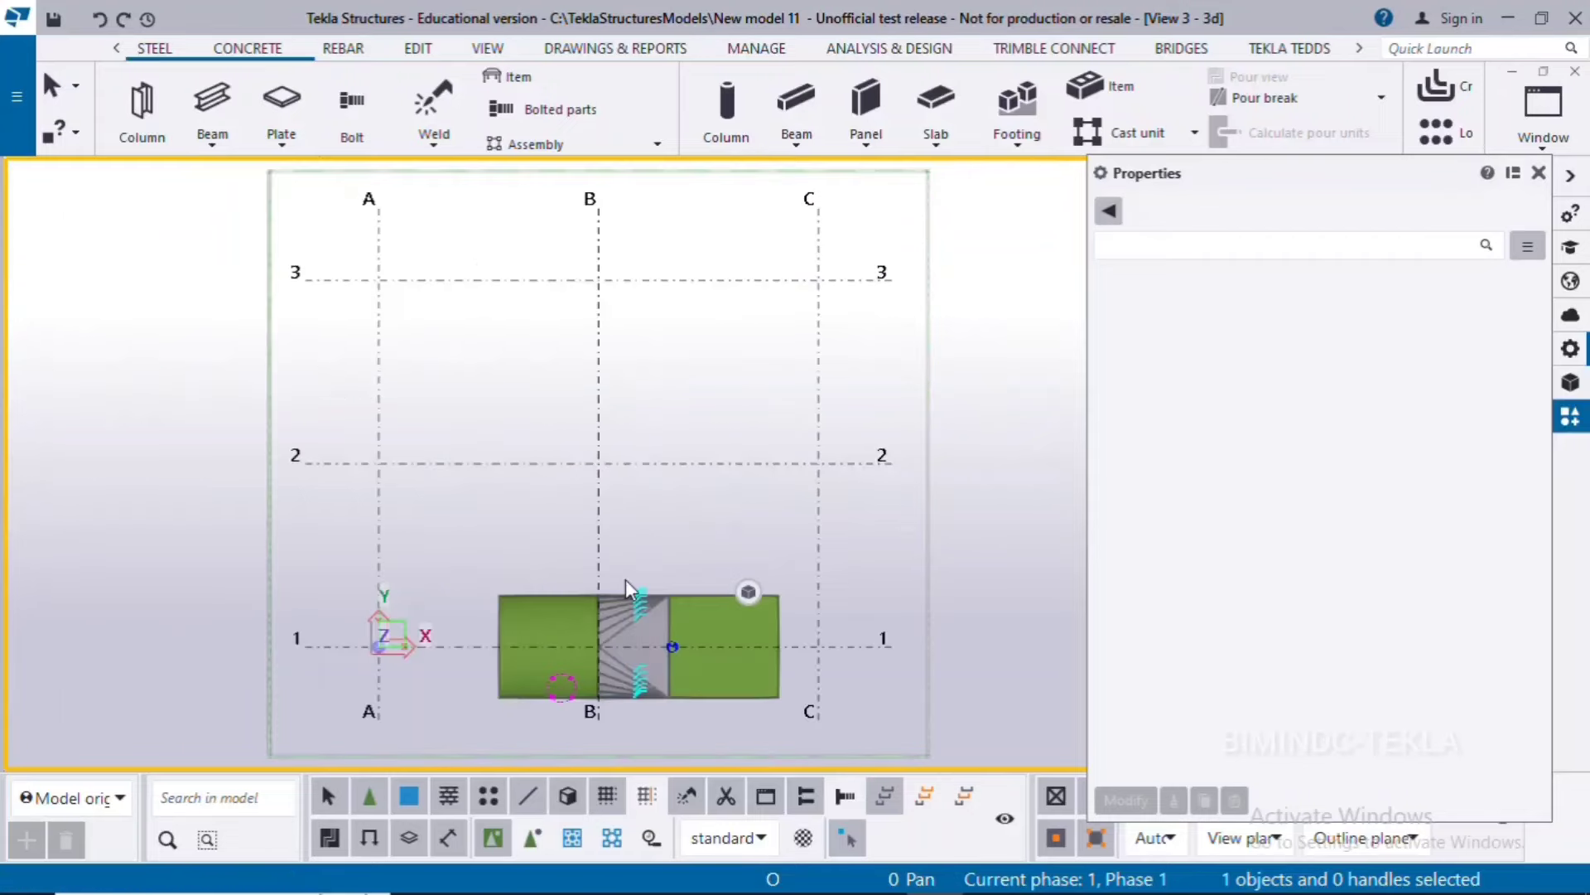
scroll(625, 579, "up", 3)
middle_click_drag(667, 639, 565, 439)
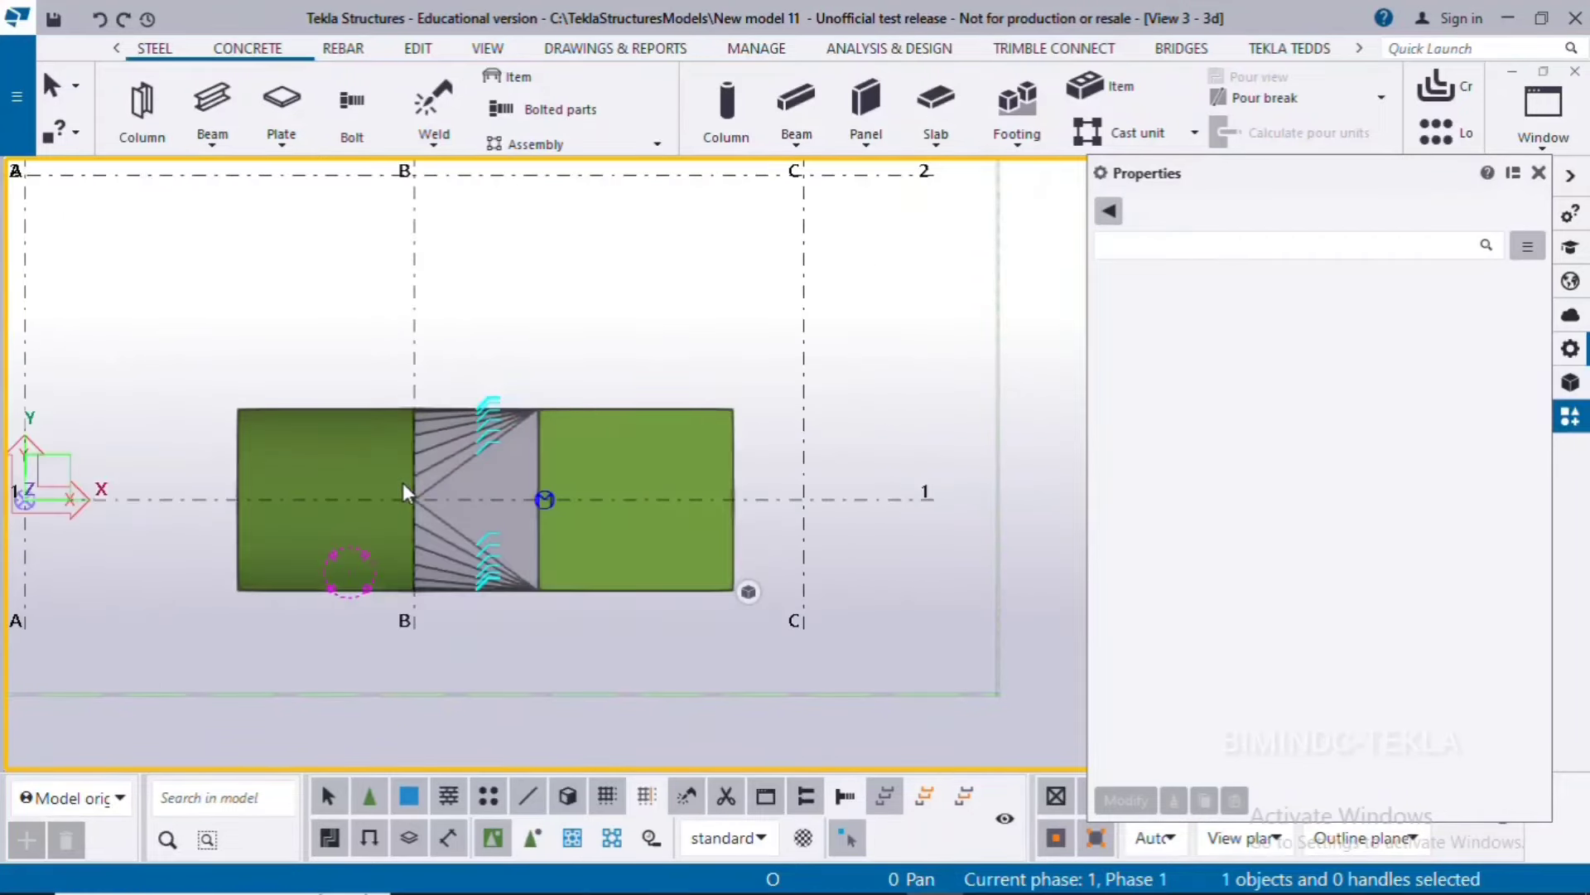
left_click(469, 481)
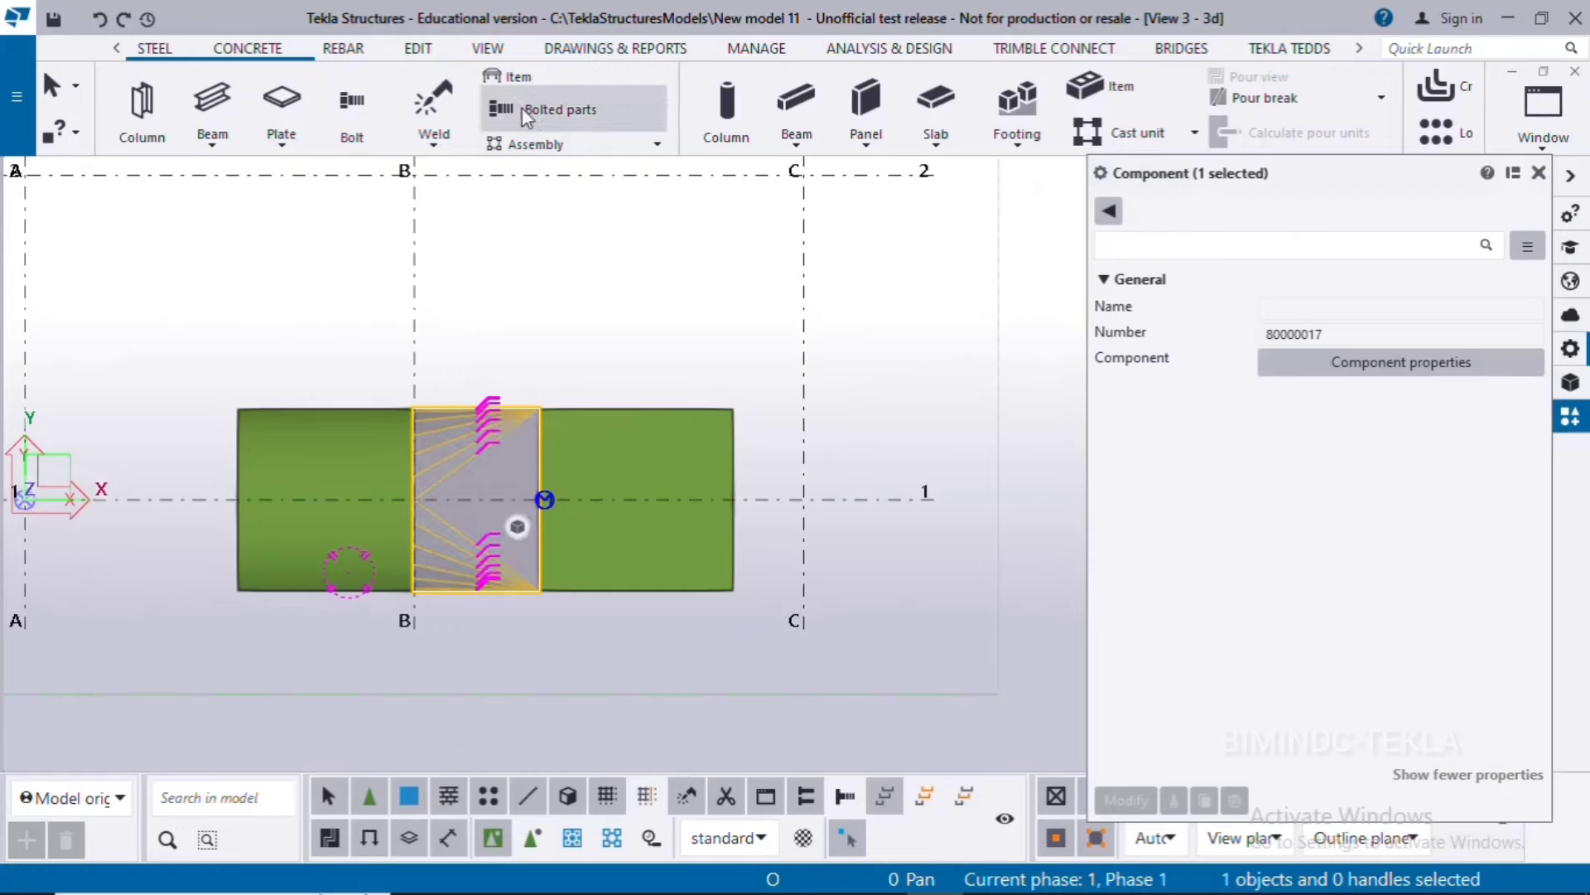
Create a point on grid line 1 at 4500 mm from the intersection with grid line B, towards the square tube.
left_click(419, 53)
scroll(1084, 132, "down", 3)
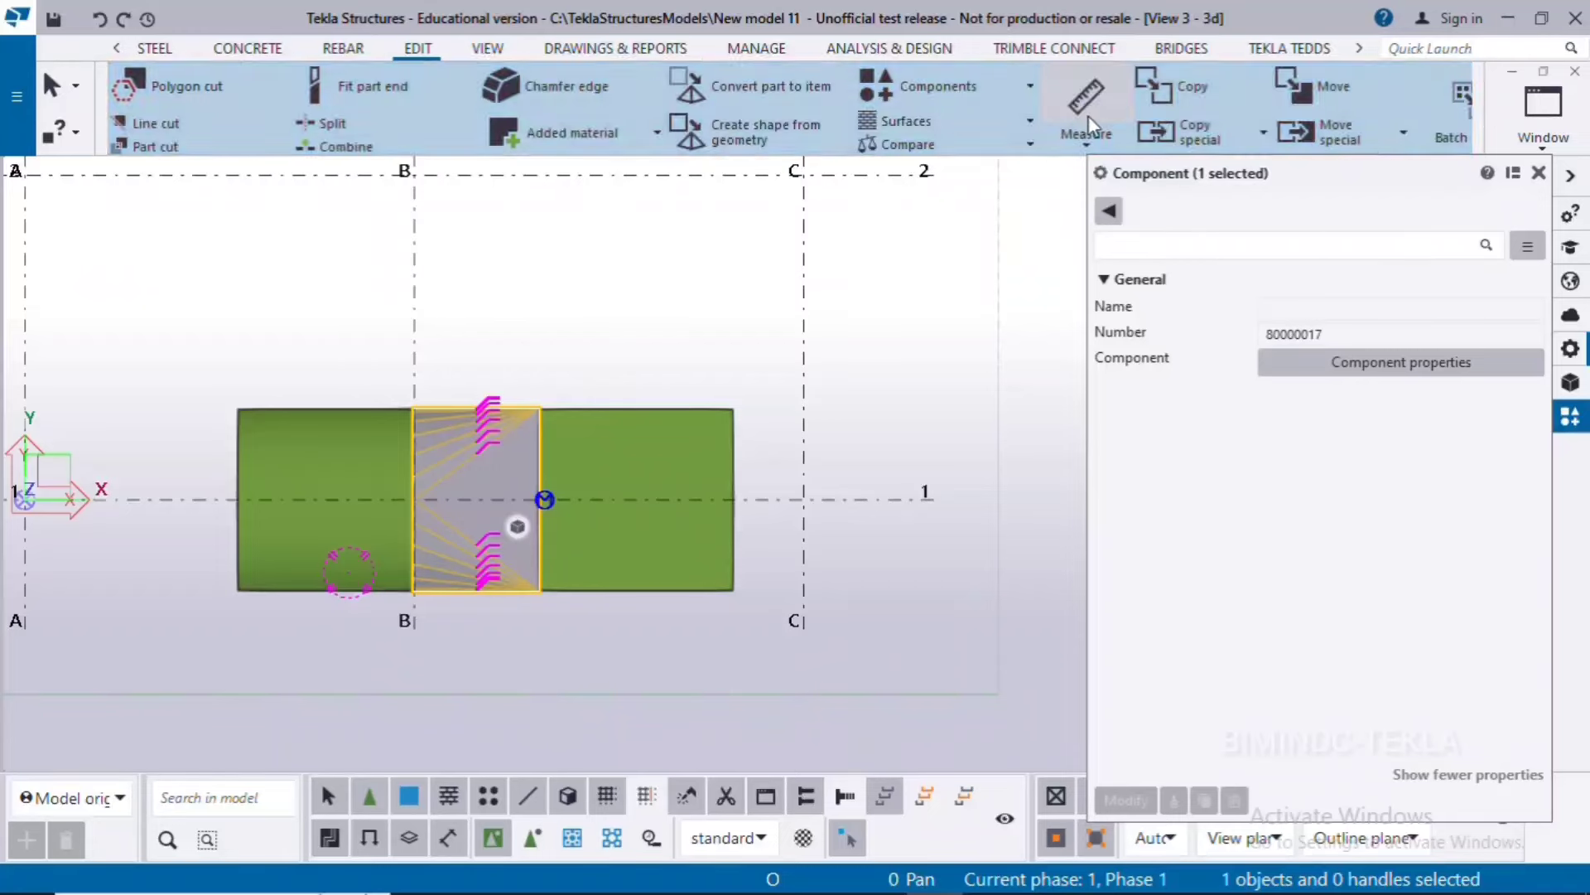
left_click(1355, 136)
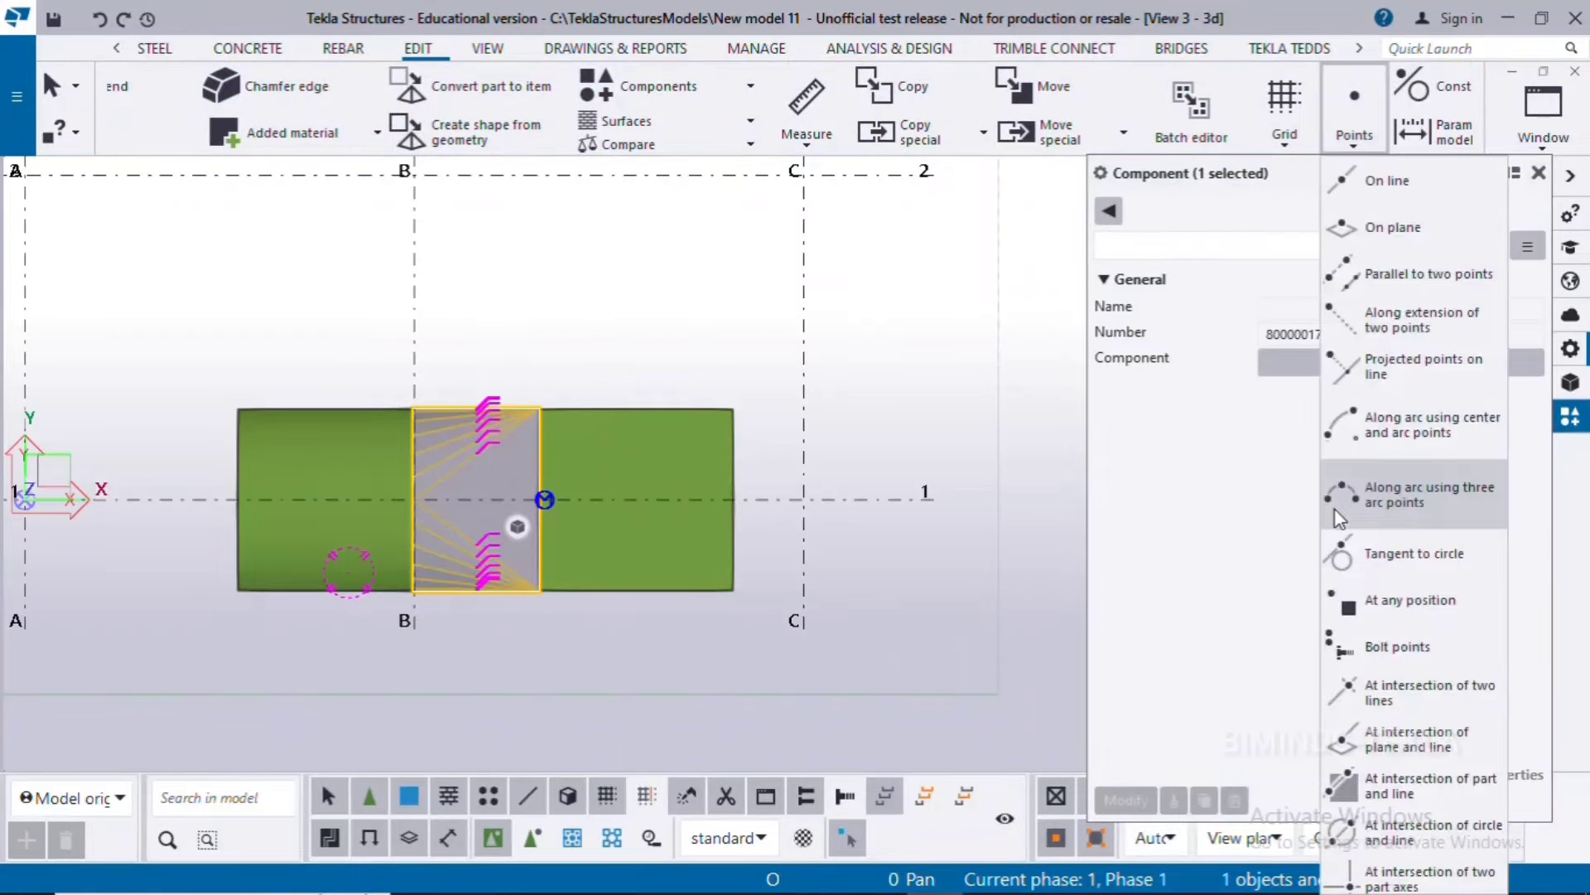
left_click(1374, 643)
scroll(358, 621, "up", 1)
scroll(358, 613, "up", 2)
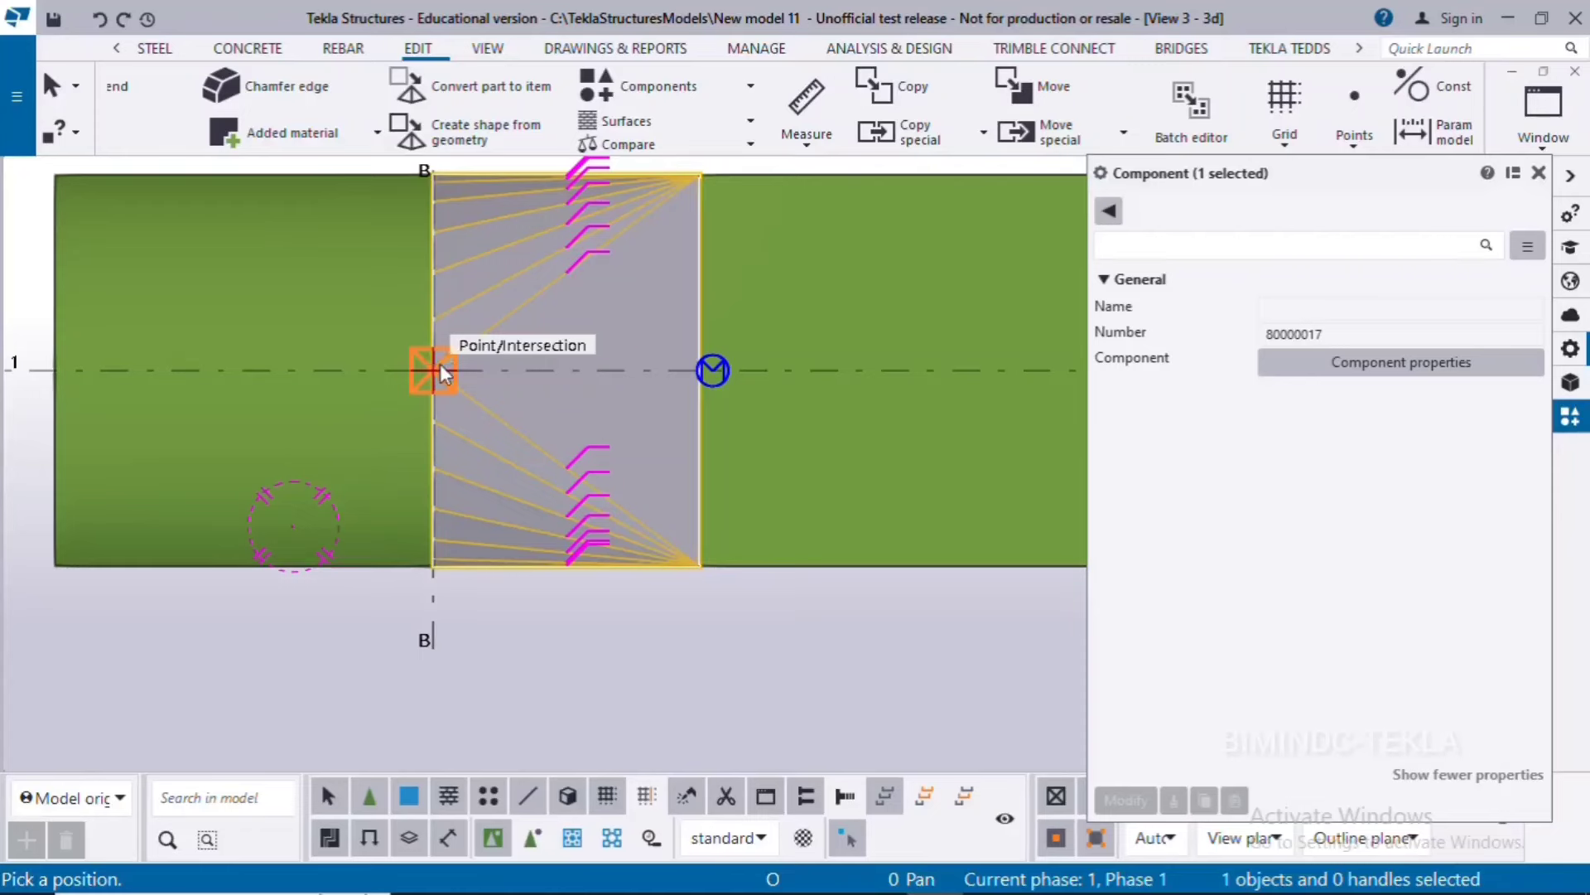
left_click(438, 372)
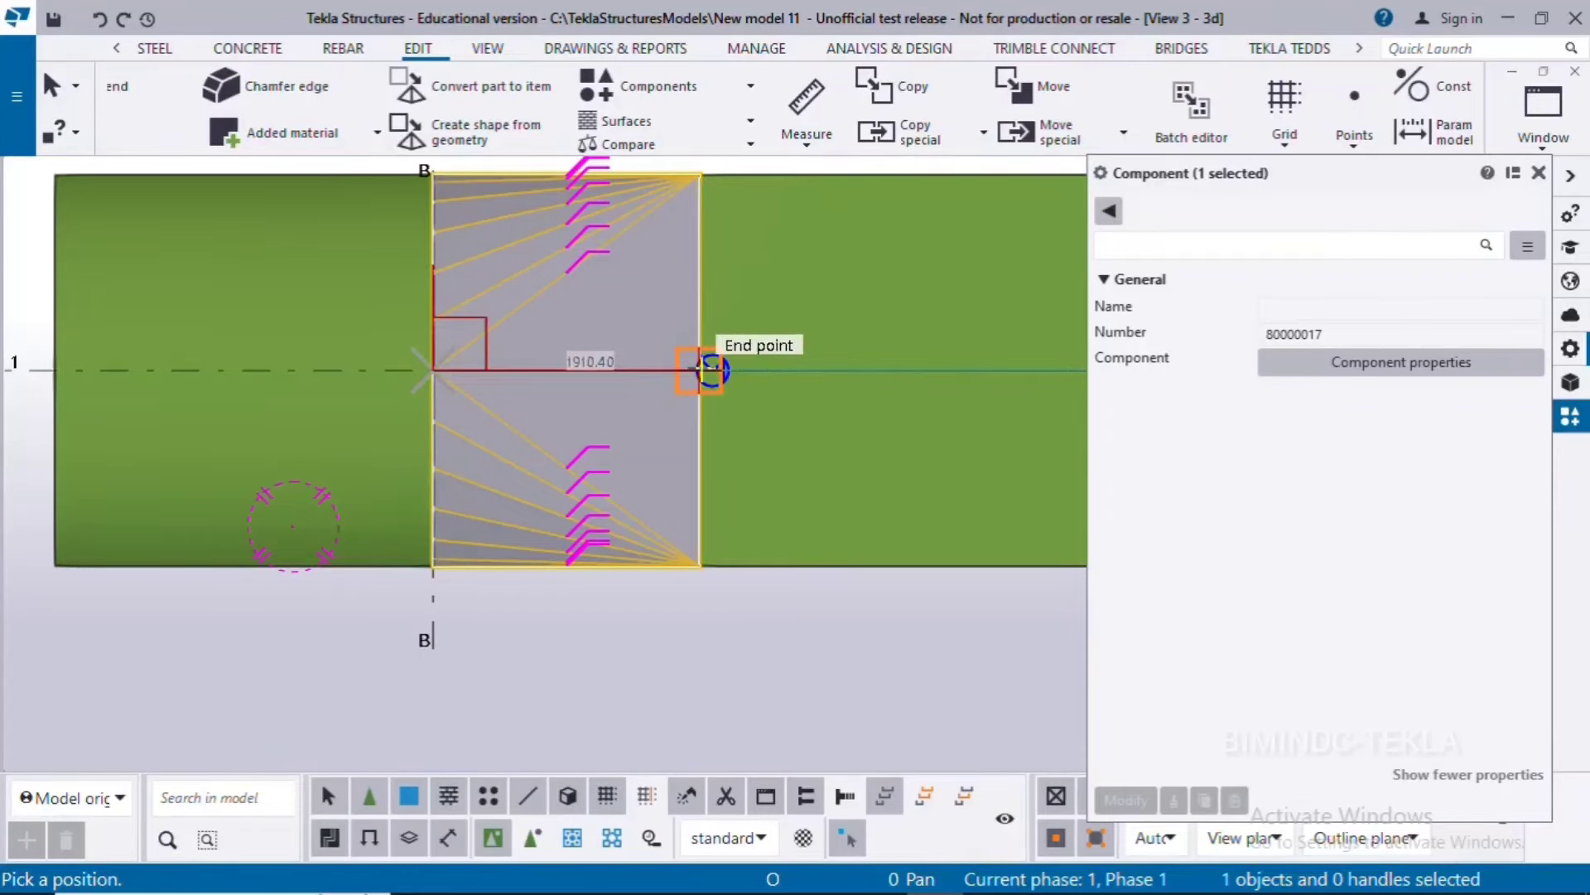
type("4500")
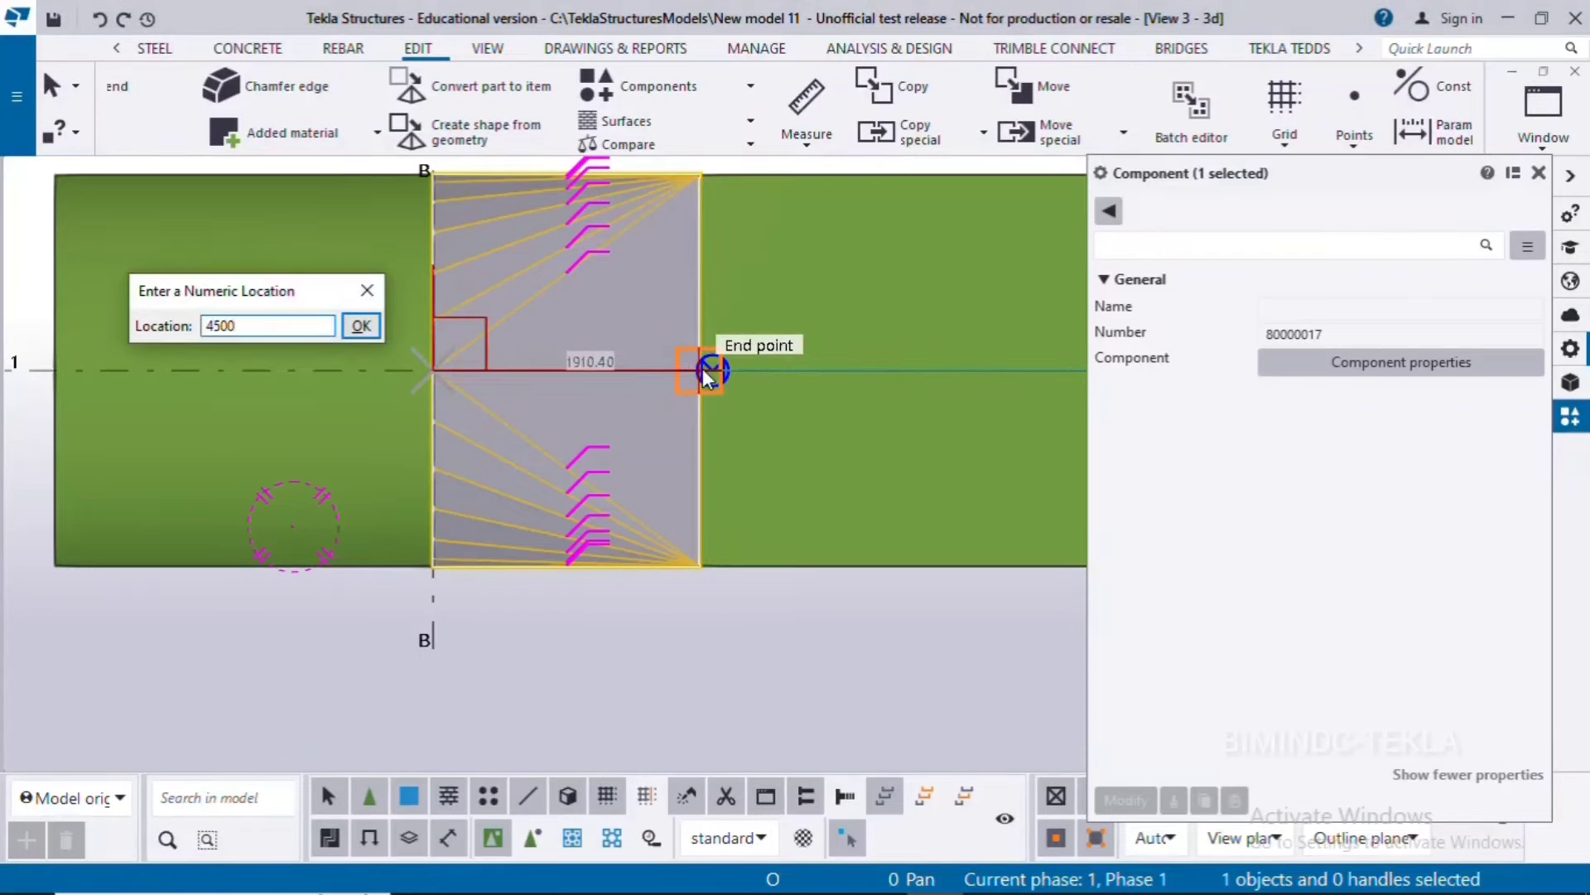
key("Return")
scroll(702, 370, "down", 5)
right_click(633, 174)
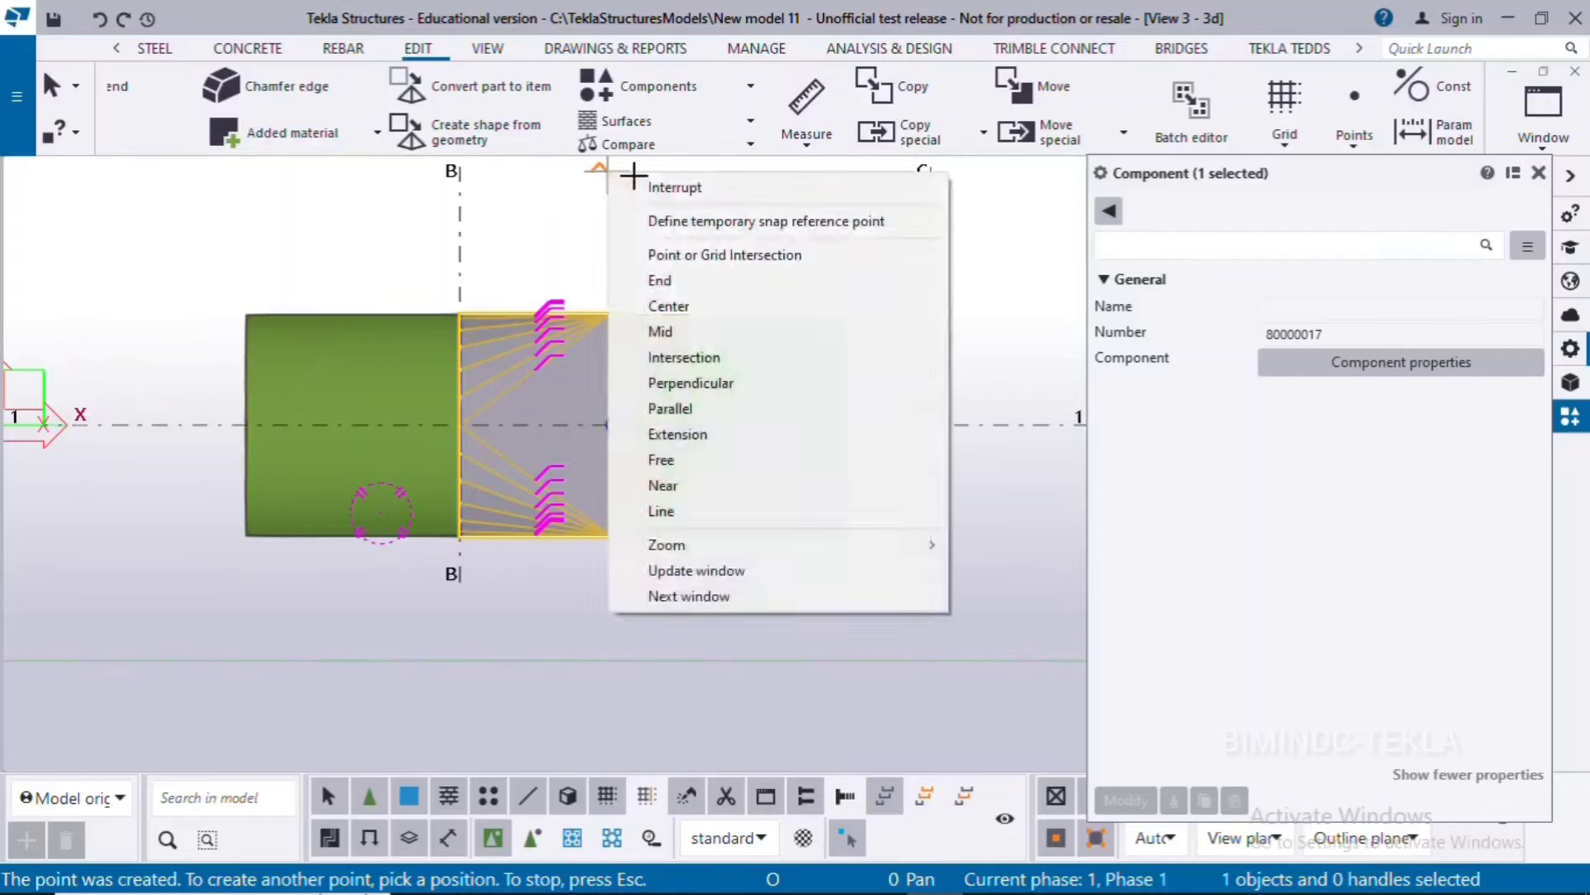
left_click(695, 188)
scroll(831, 479, "up", 1)
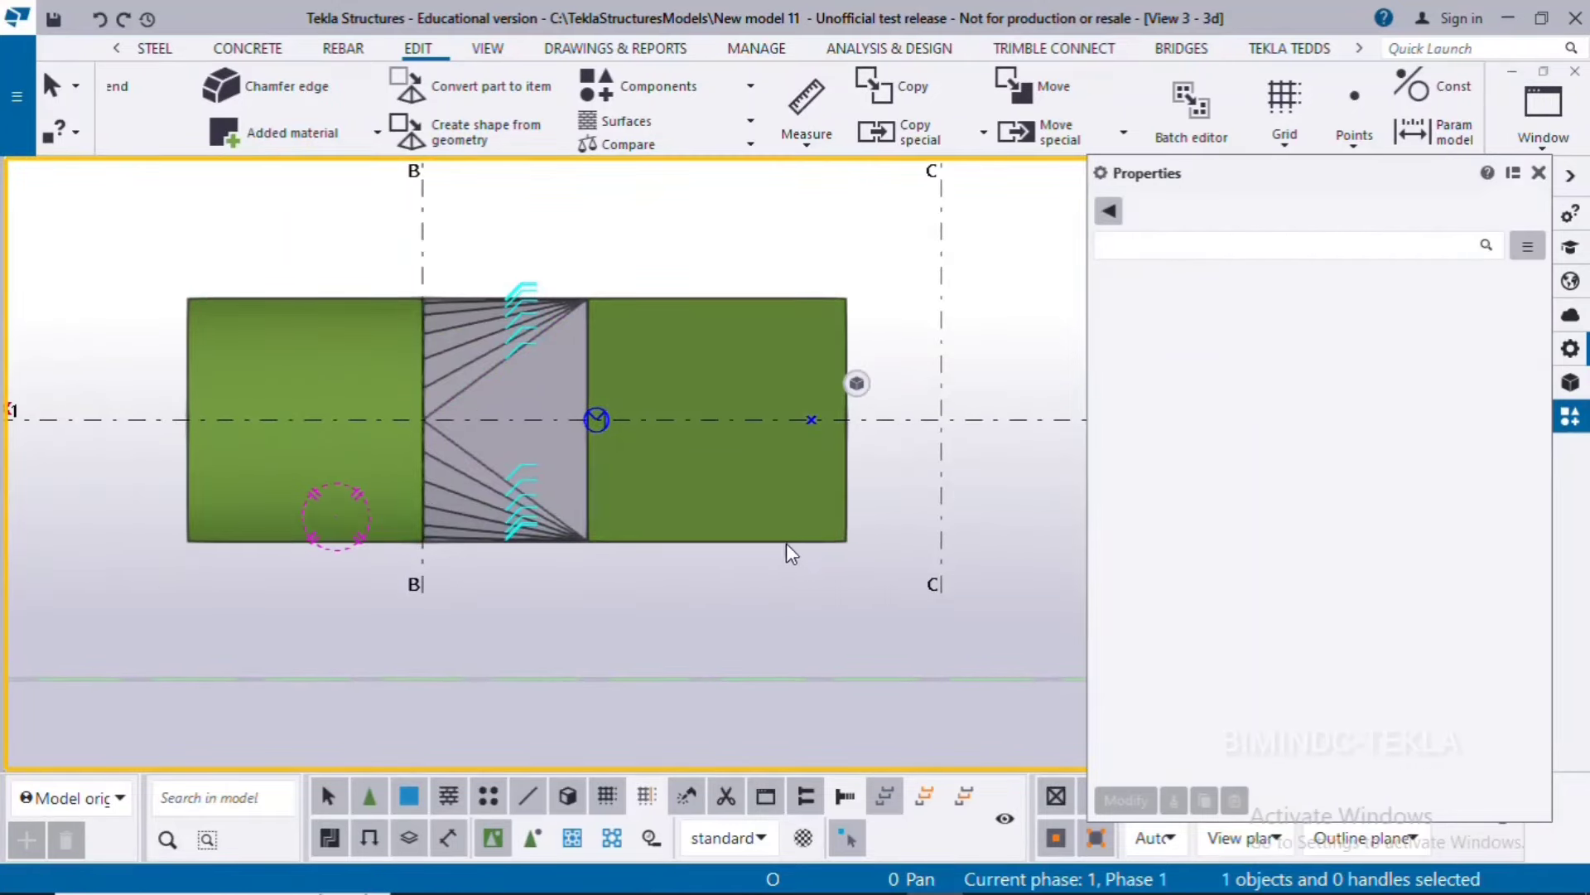
Move the square tube along grid line 1 from its end point at the transition to the new point.
left_click(787, 540)
middle_click_drag(787, 540, 752, 542)
right_click(698, 184)
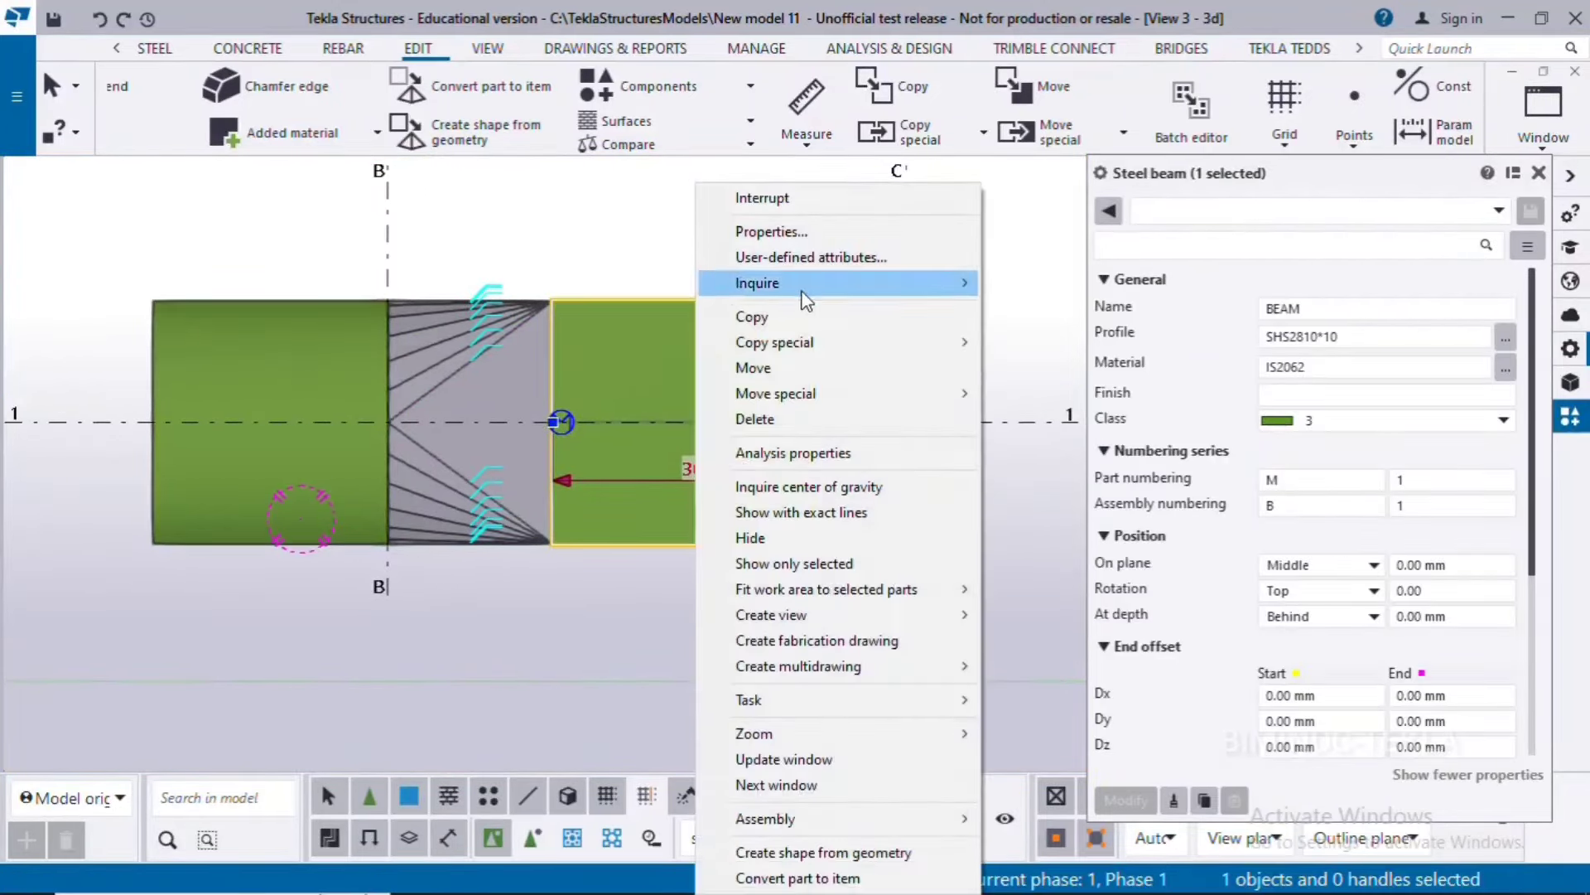
left_click(800, 369)
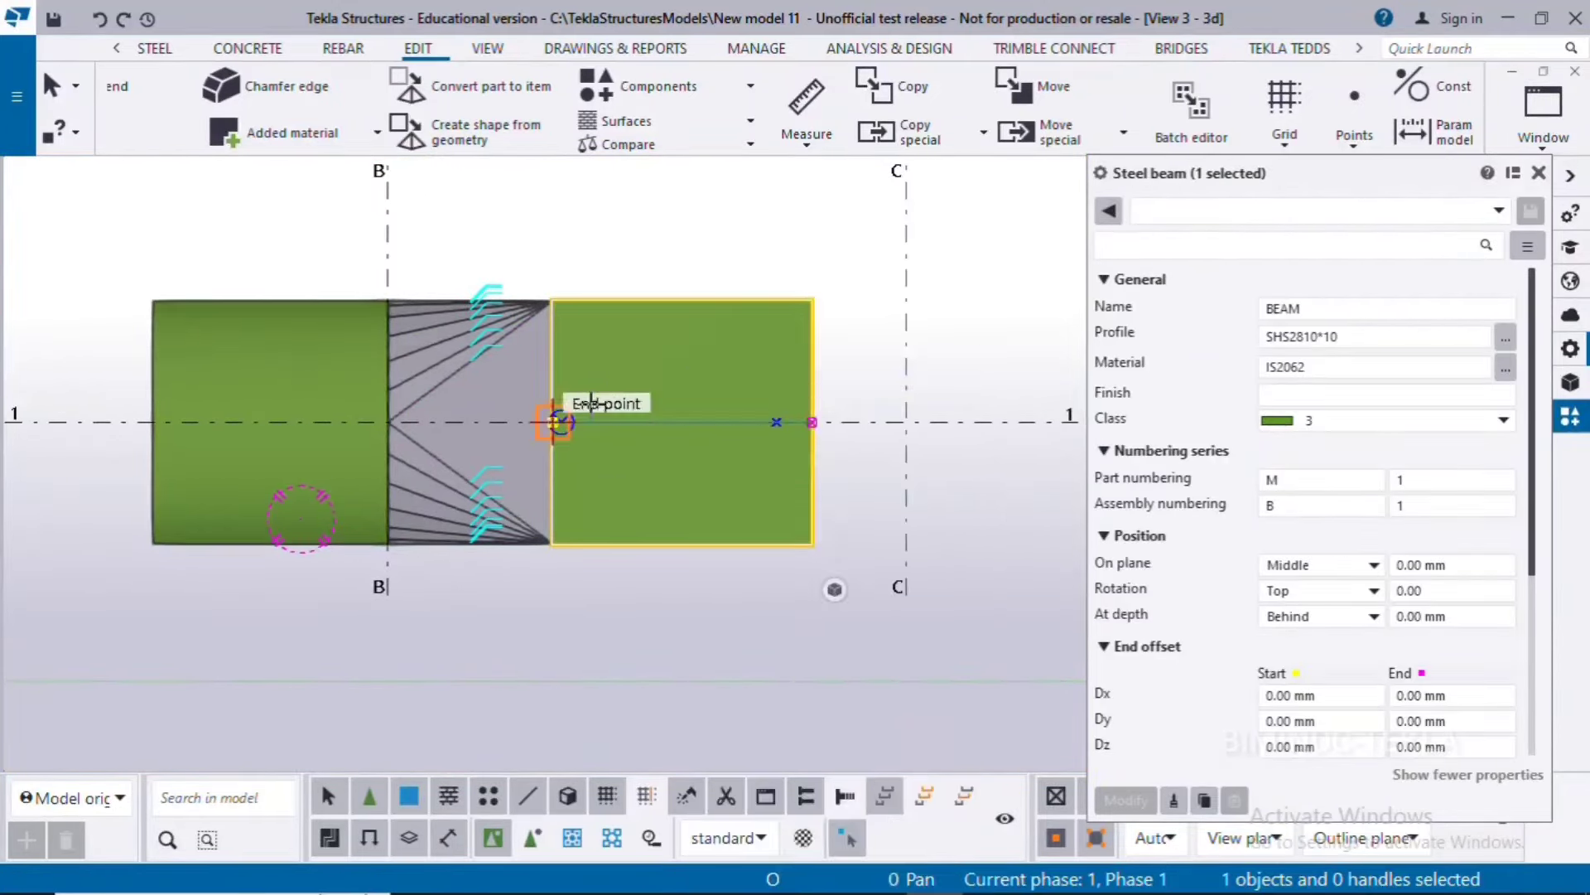
left_click(554, 423)
scroll(774, 402, "up", 2)
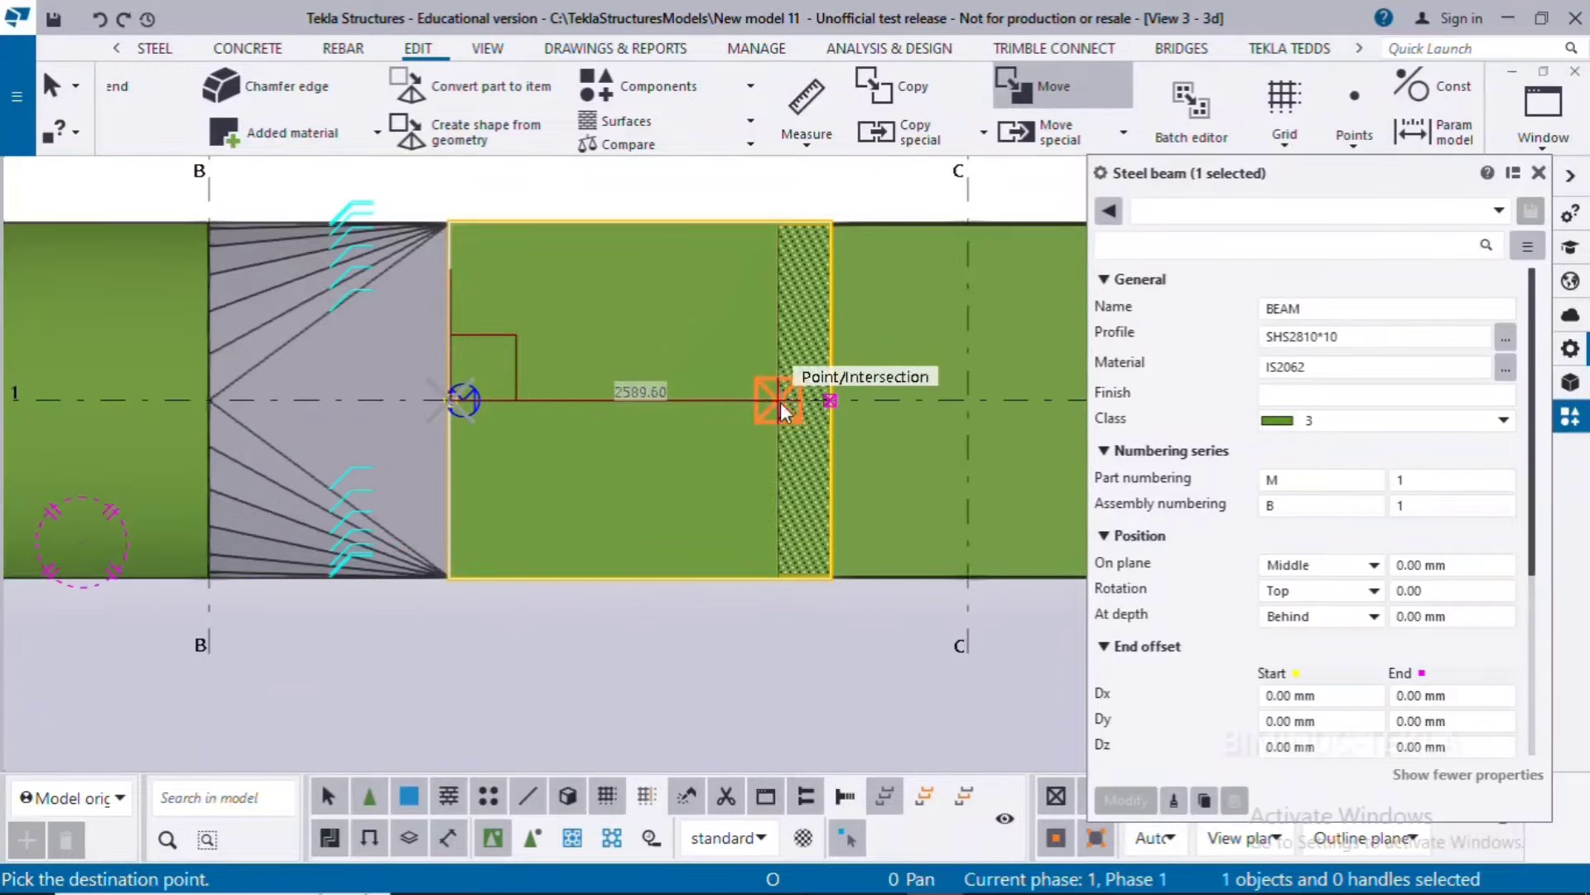
left_click(780, 401)
left_click(842, 502)
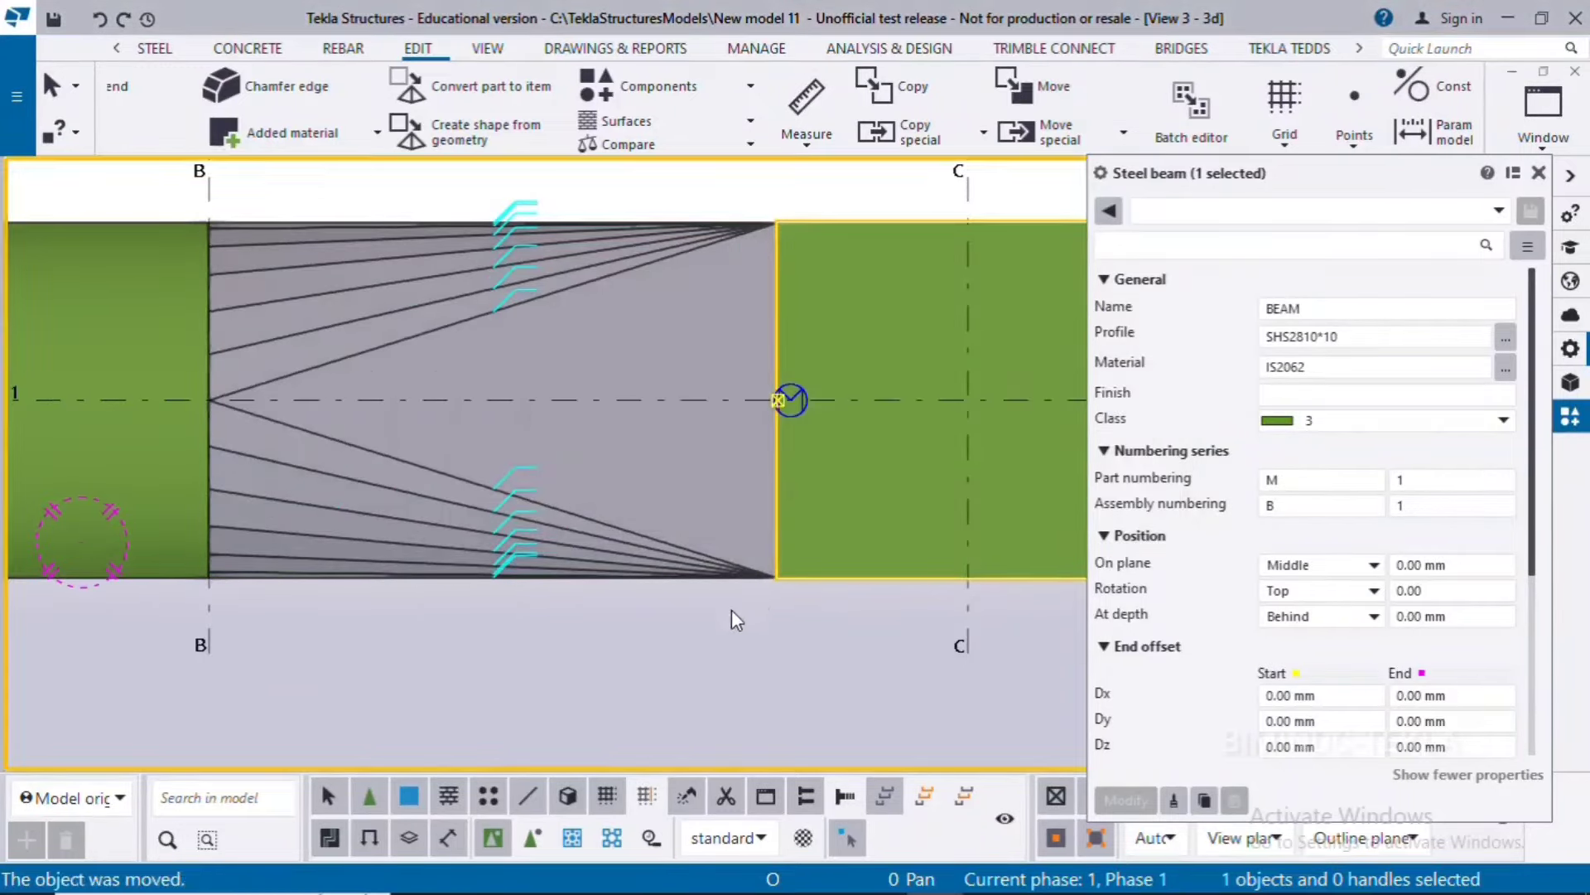
left_click(642, 636)
Return to a 3D angle and set the view's downward depth to 3000 mm.
scroll(637, 638, "down", 2)
middle_click_drag(582, 652, 502, 604, "ctrl")
scroll(544, 639, "up", 3)
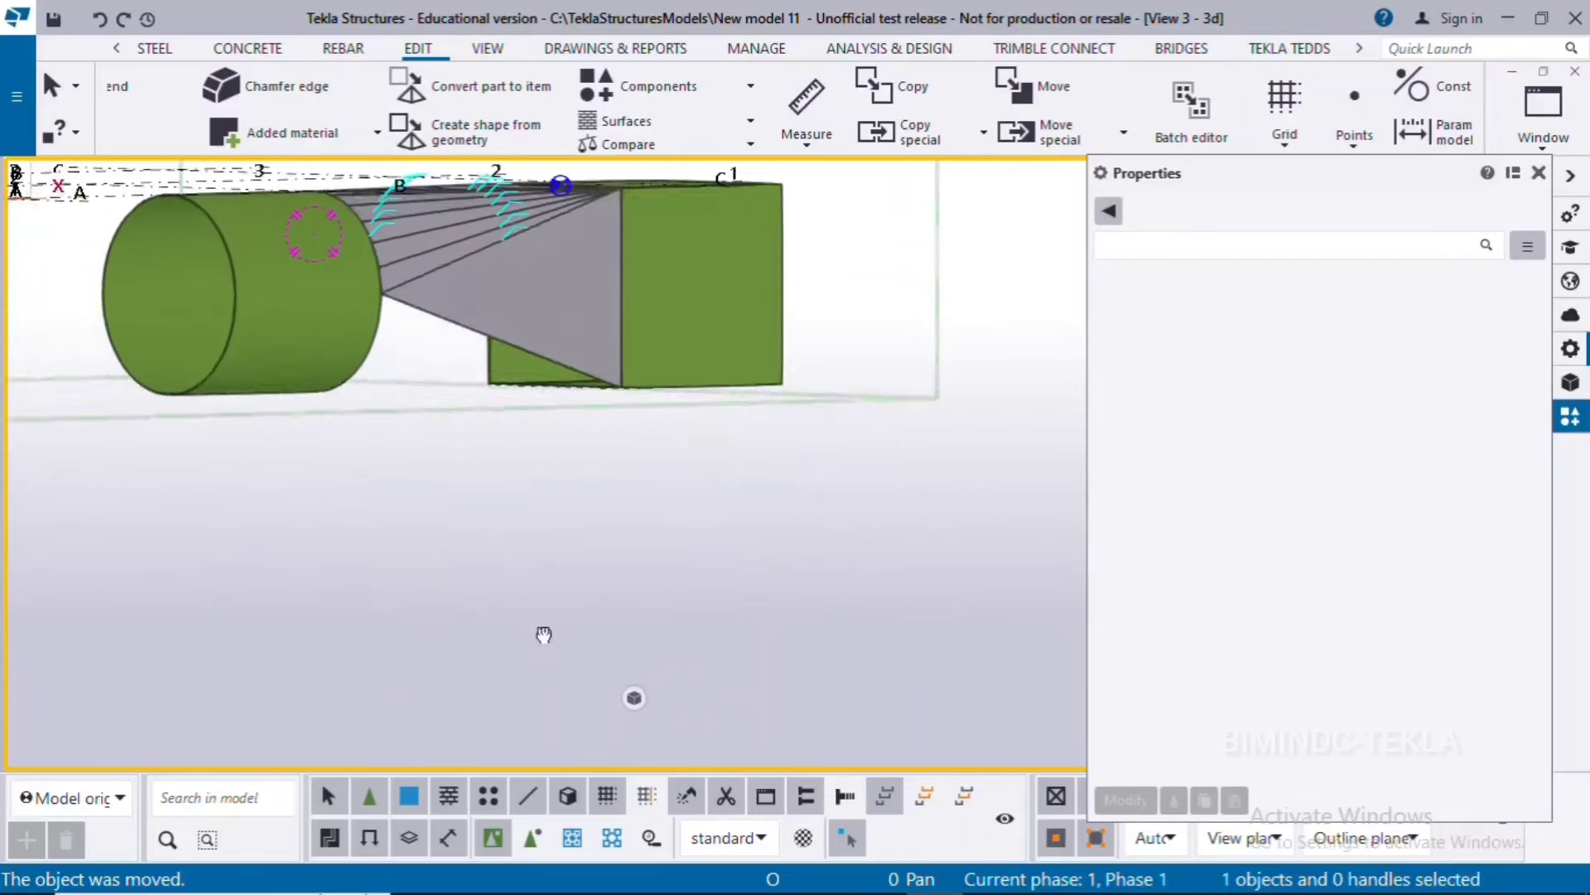
double_click(693, 543)
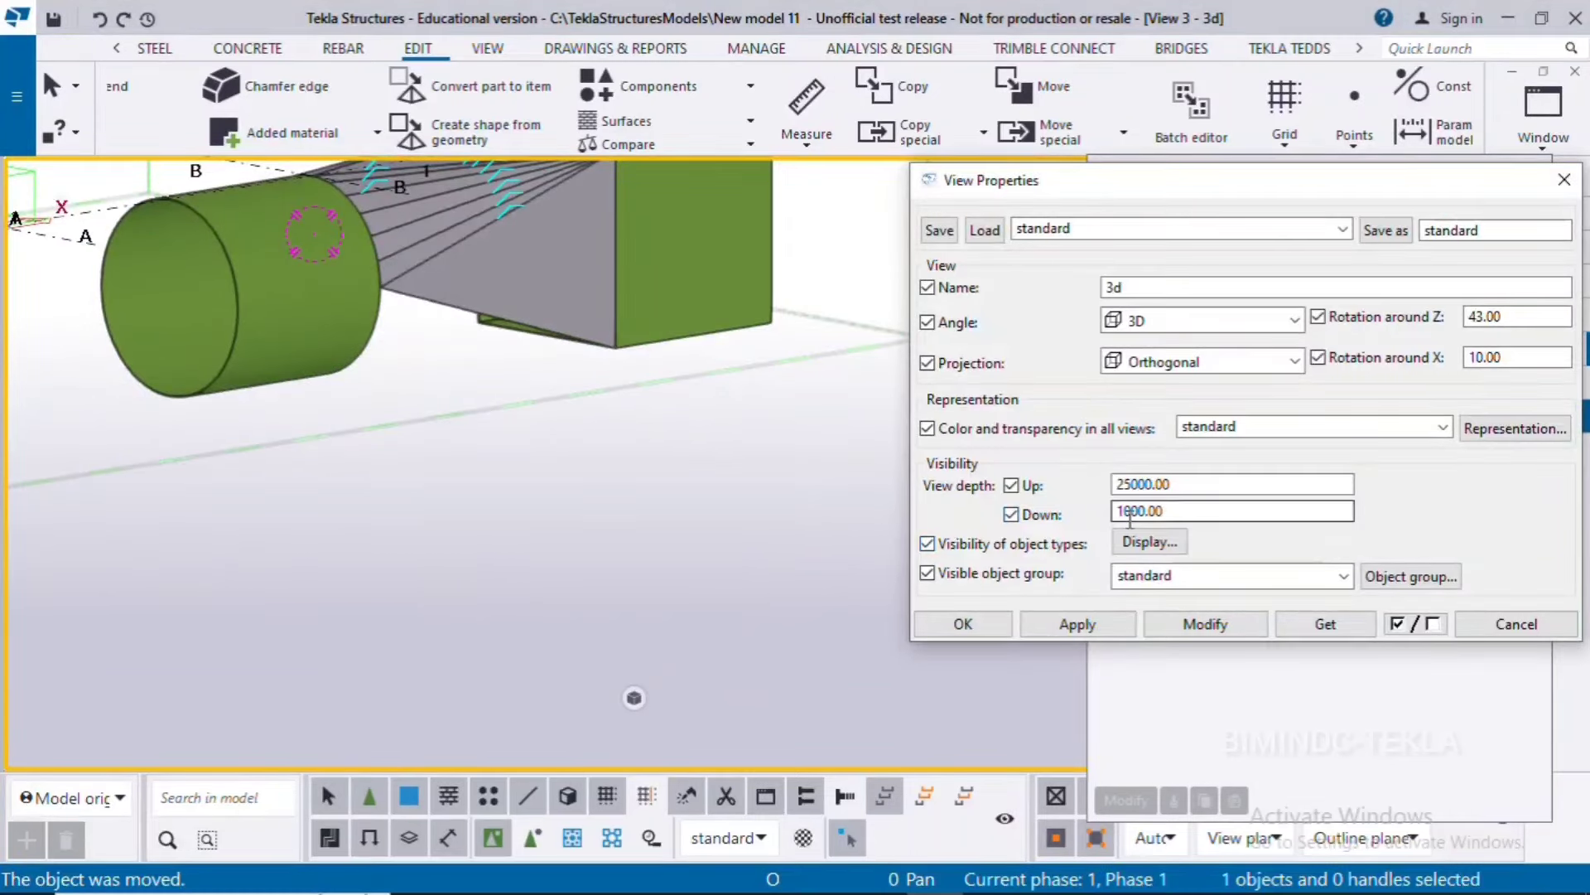
left_click_drag(1126, 512, 990, 520)
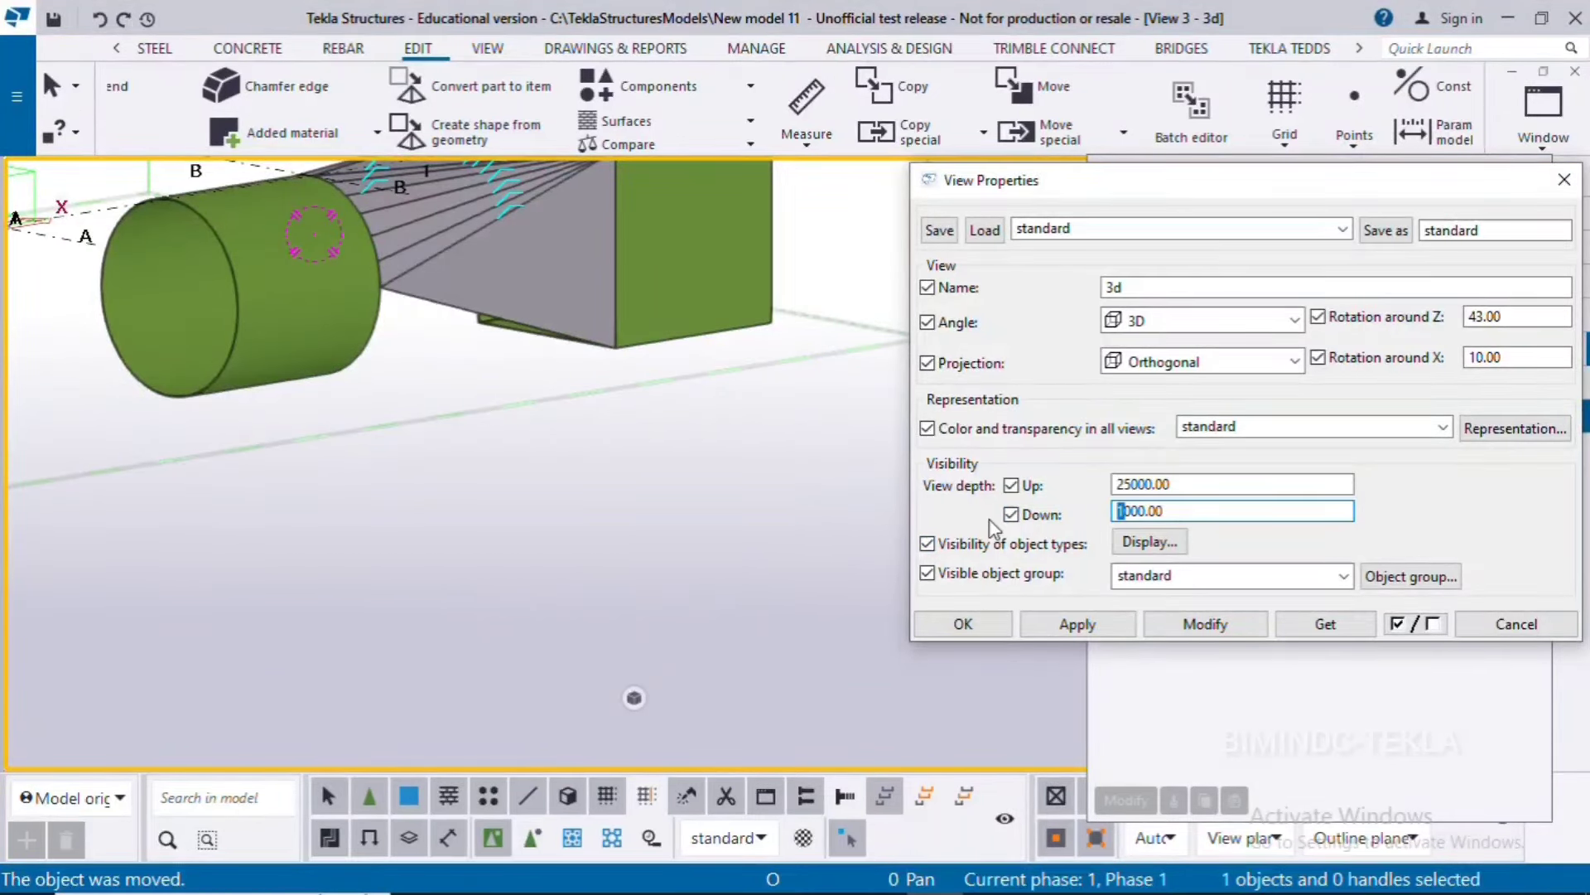
left_click(1176, 622)
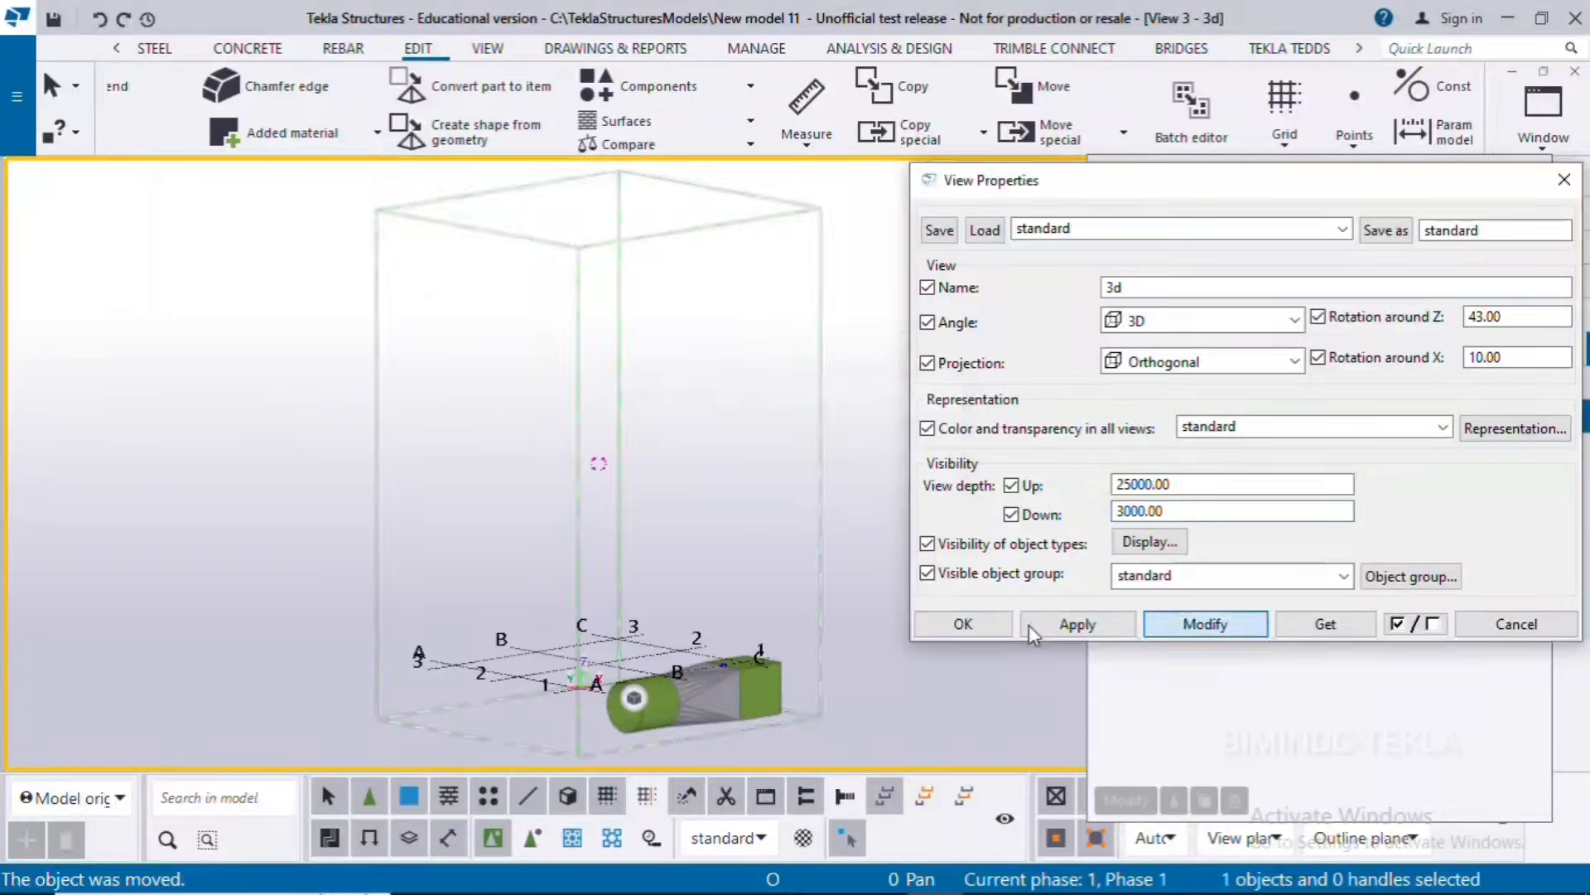
Examine the lengthened transition where it meets the square tube's corners and close the view properties.
middle_click_drag(710, 735, 343, 387)
scroll(443, 468, "up", 3)
scroll(356, 398, "up", 3)
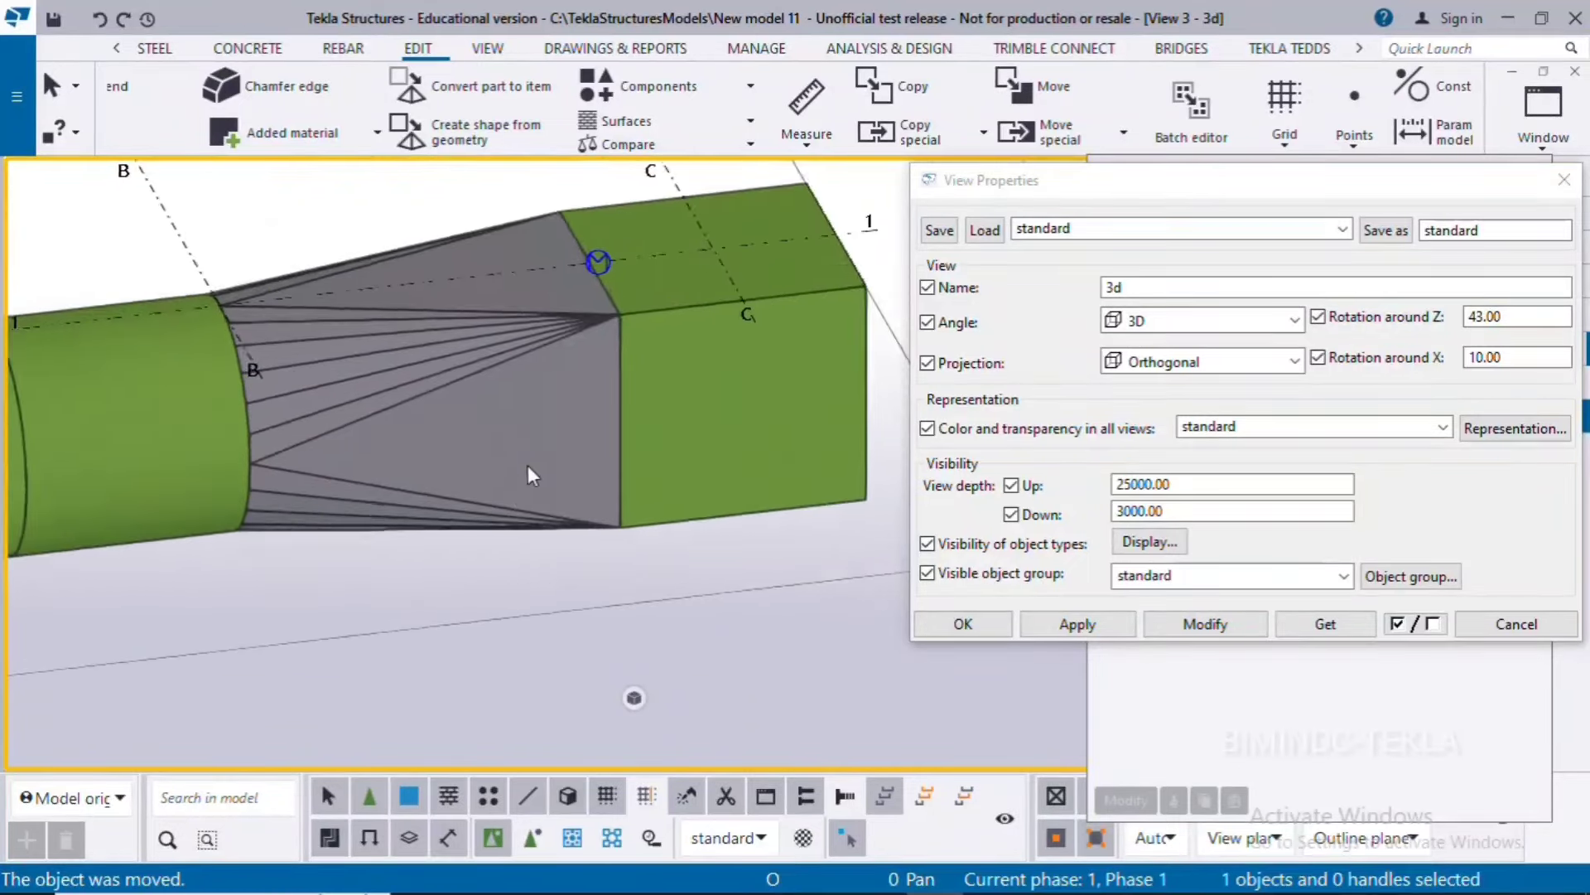
middle_click_drag(528, 465, 480, 520, "ctrl")
scroll(380, 421, "up", 5)
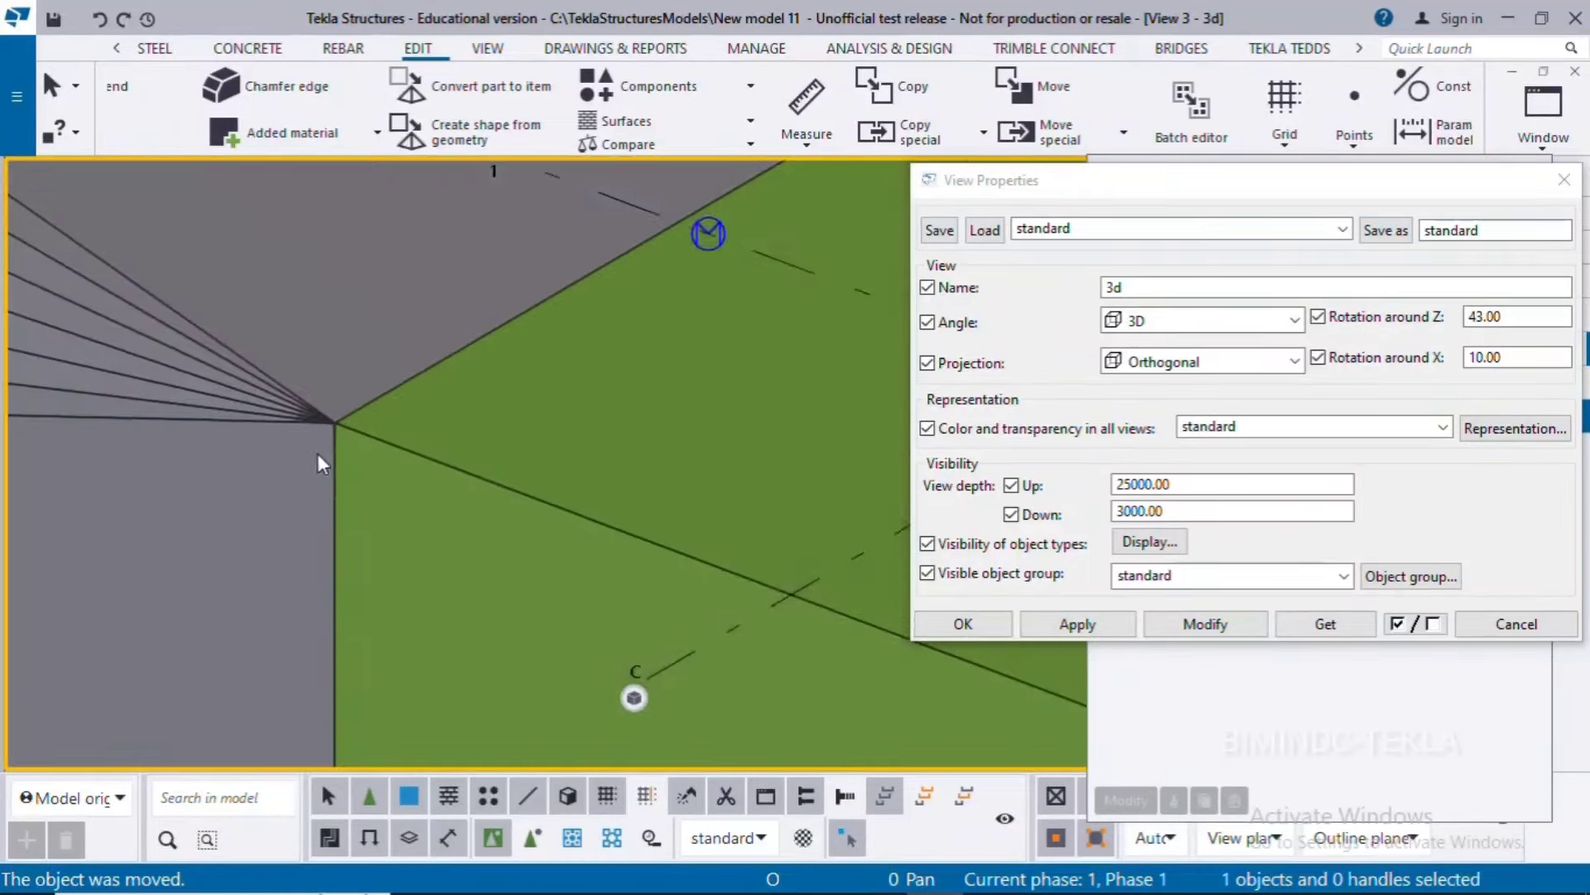
scroll(314, 451, "down", 10)
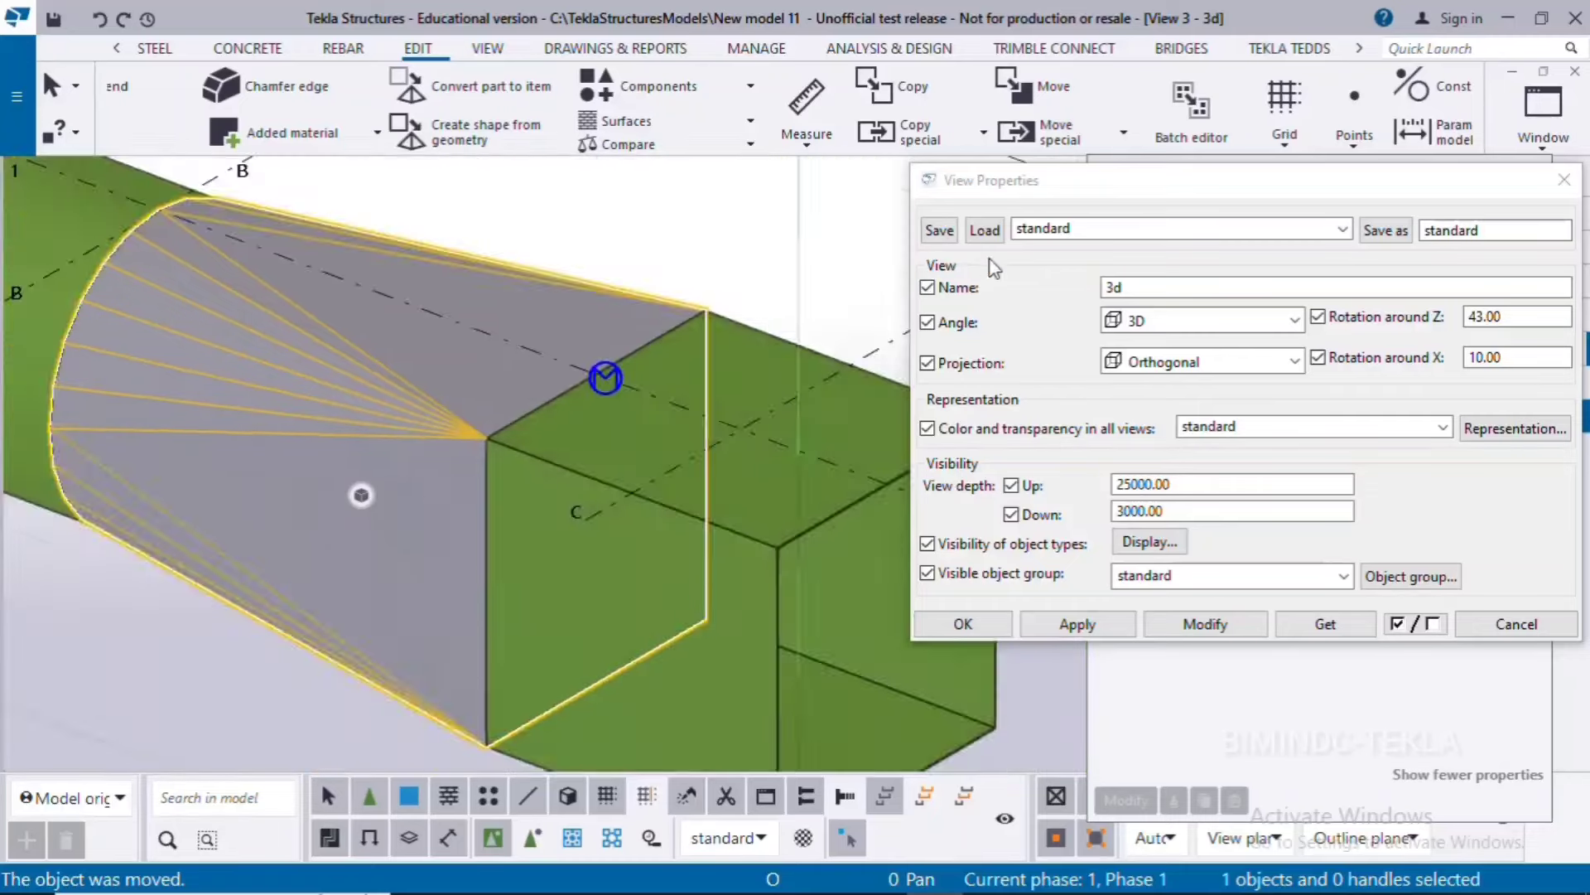
middle_click_drag(306, 555, 697, 583, "ctrl")
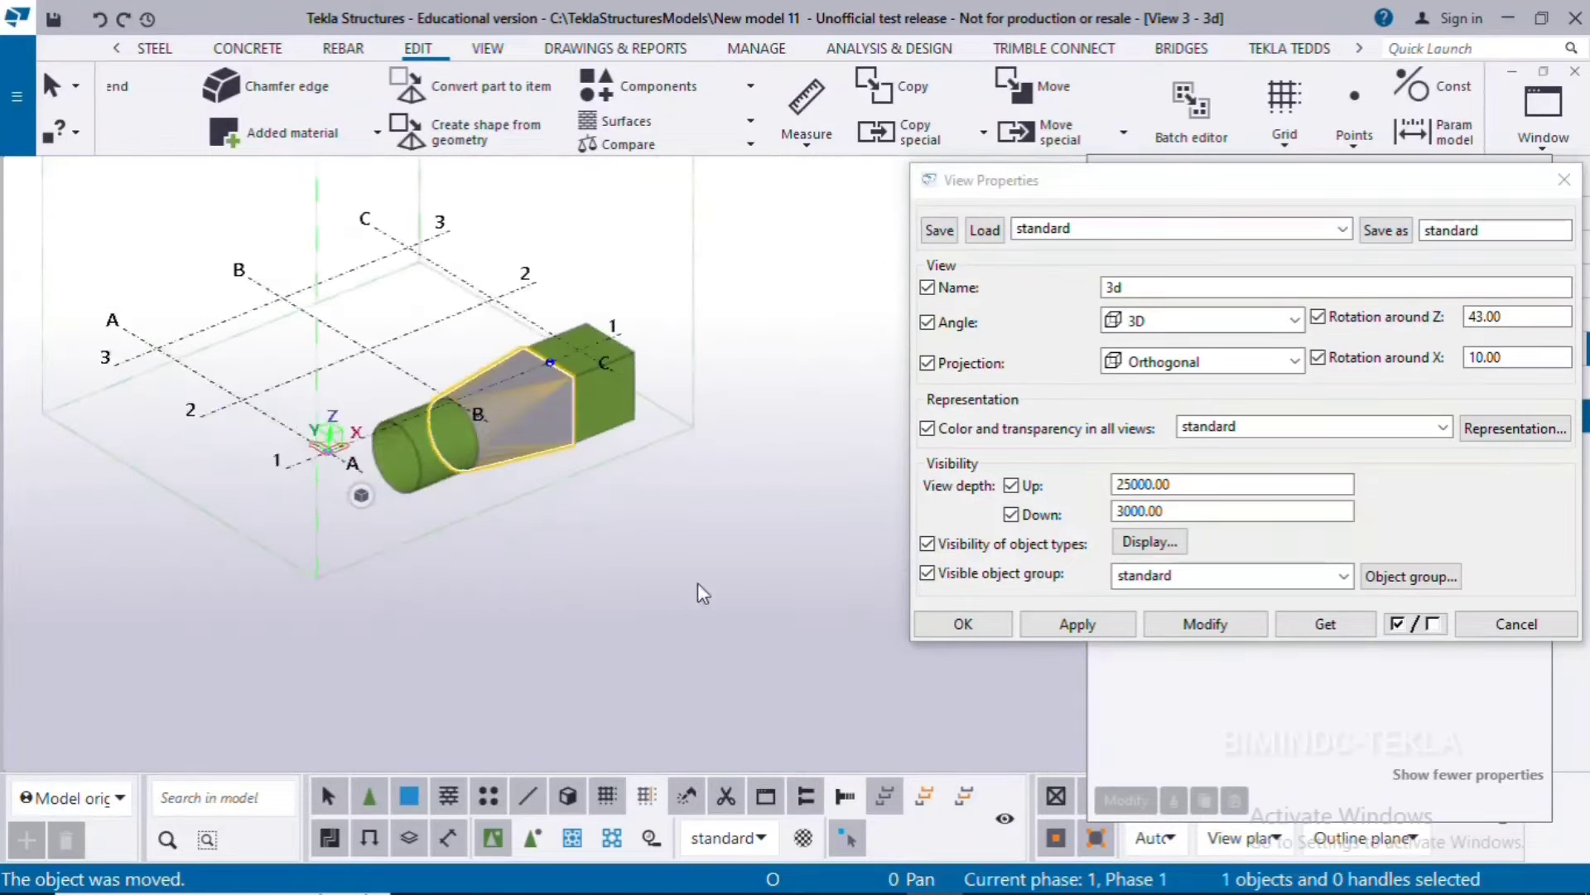
left_click(1564, 179)
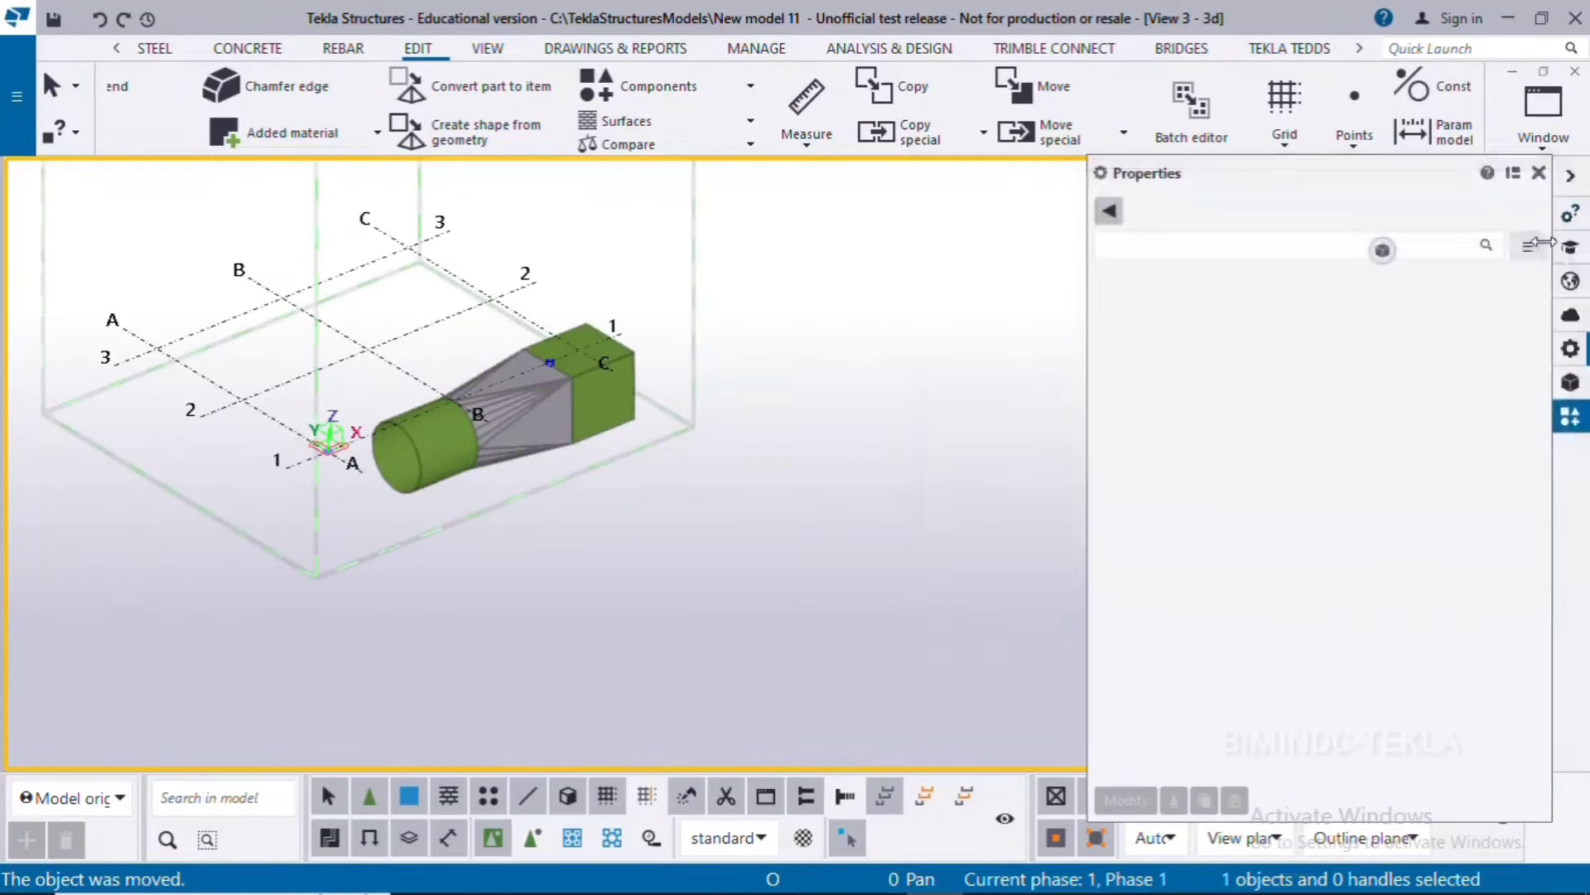
Close the object properties, search the applications and components for "unfol" and start Unfold surface (21).
left_click(1536, 174)
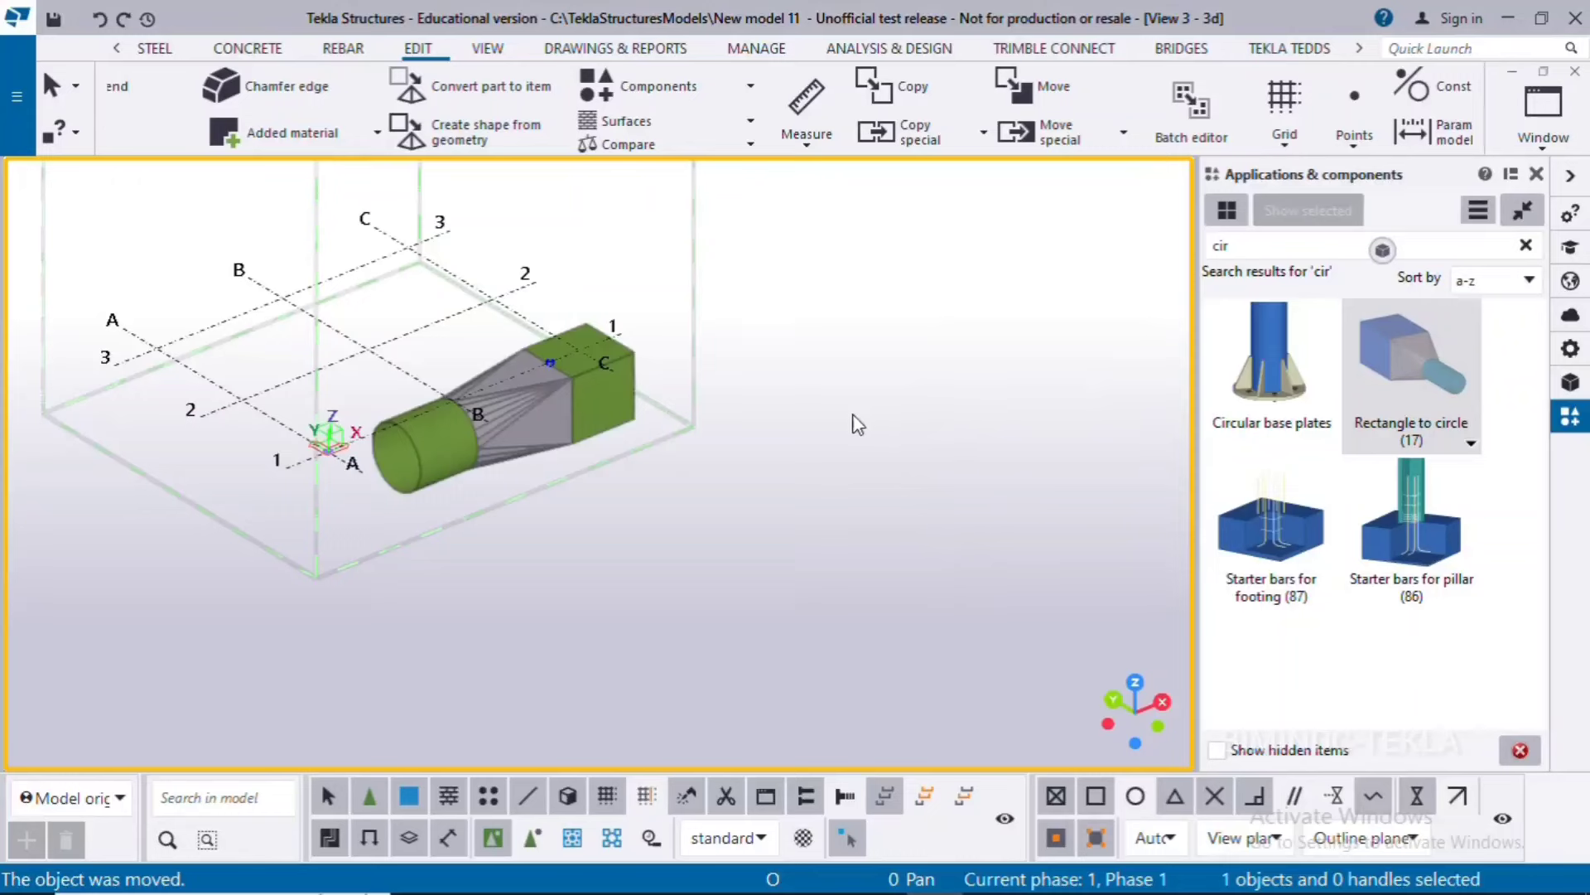
left_click(1526, 245)
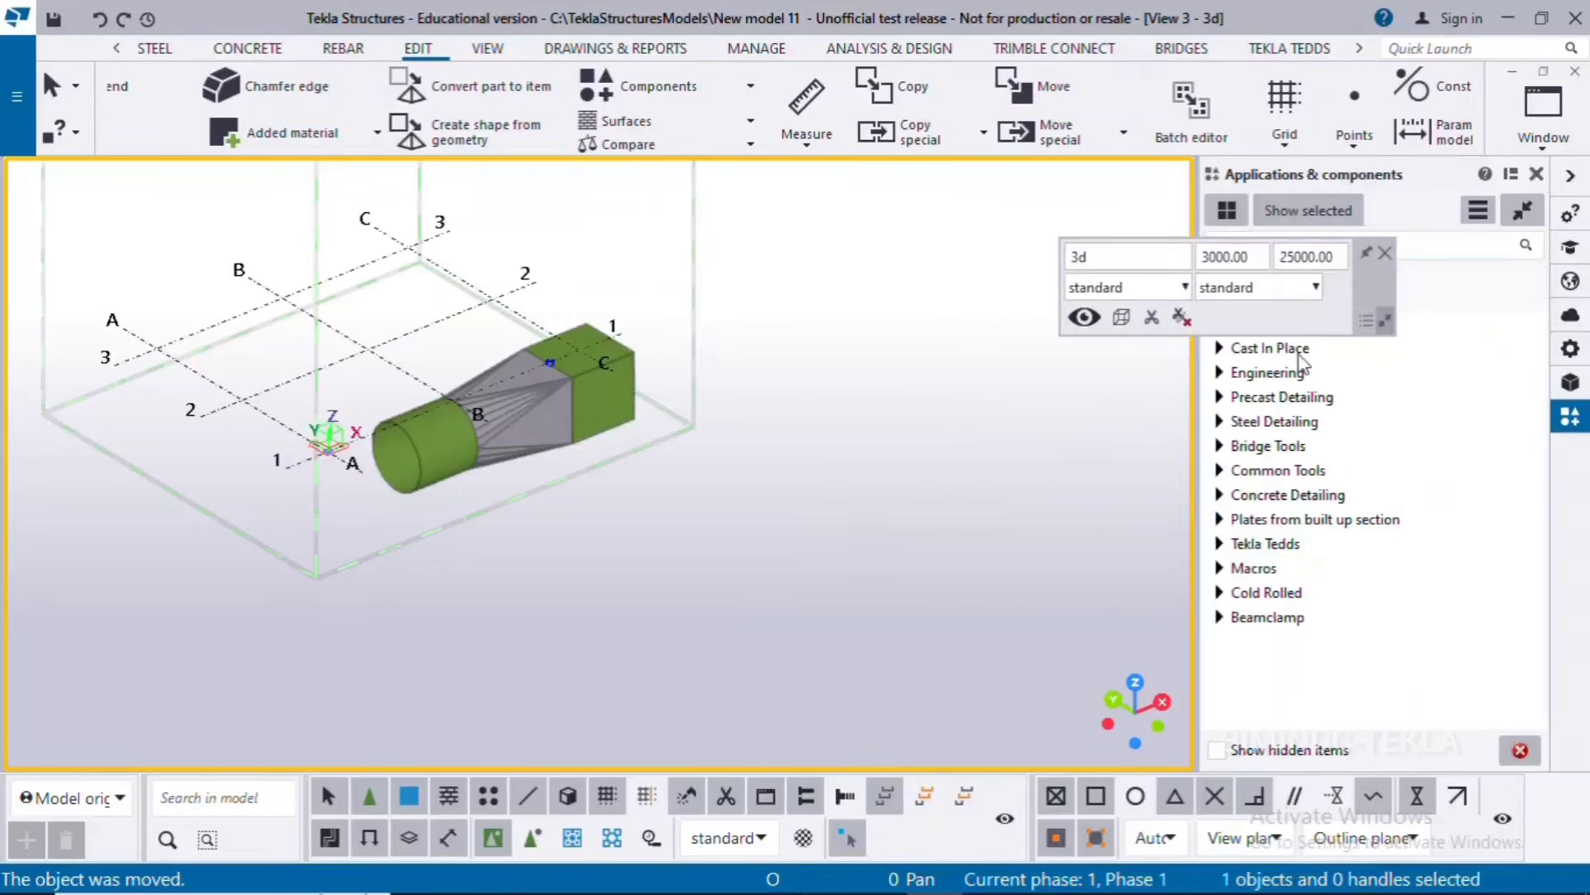
left_click(1384, 253)
left_click(1258, 248)
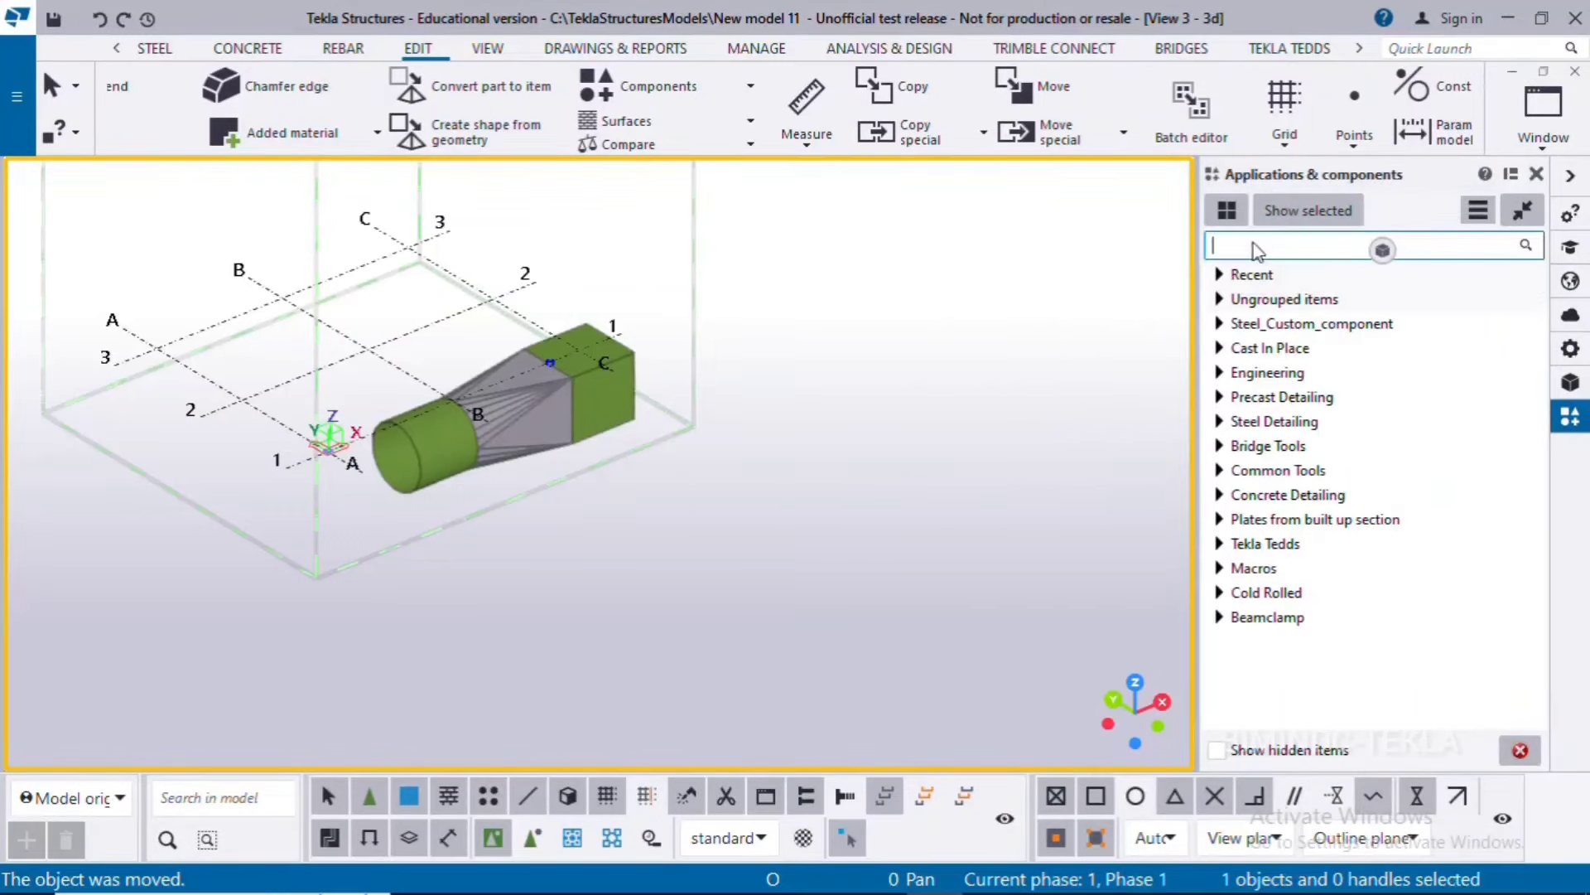
type("unfol")
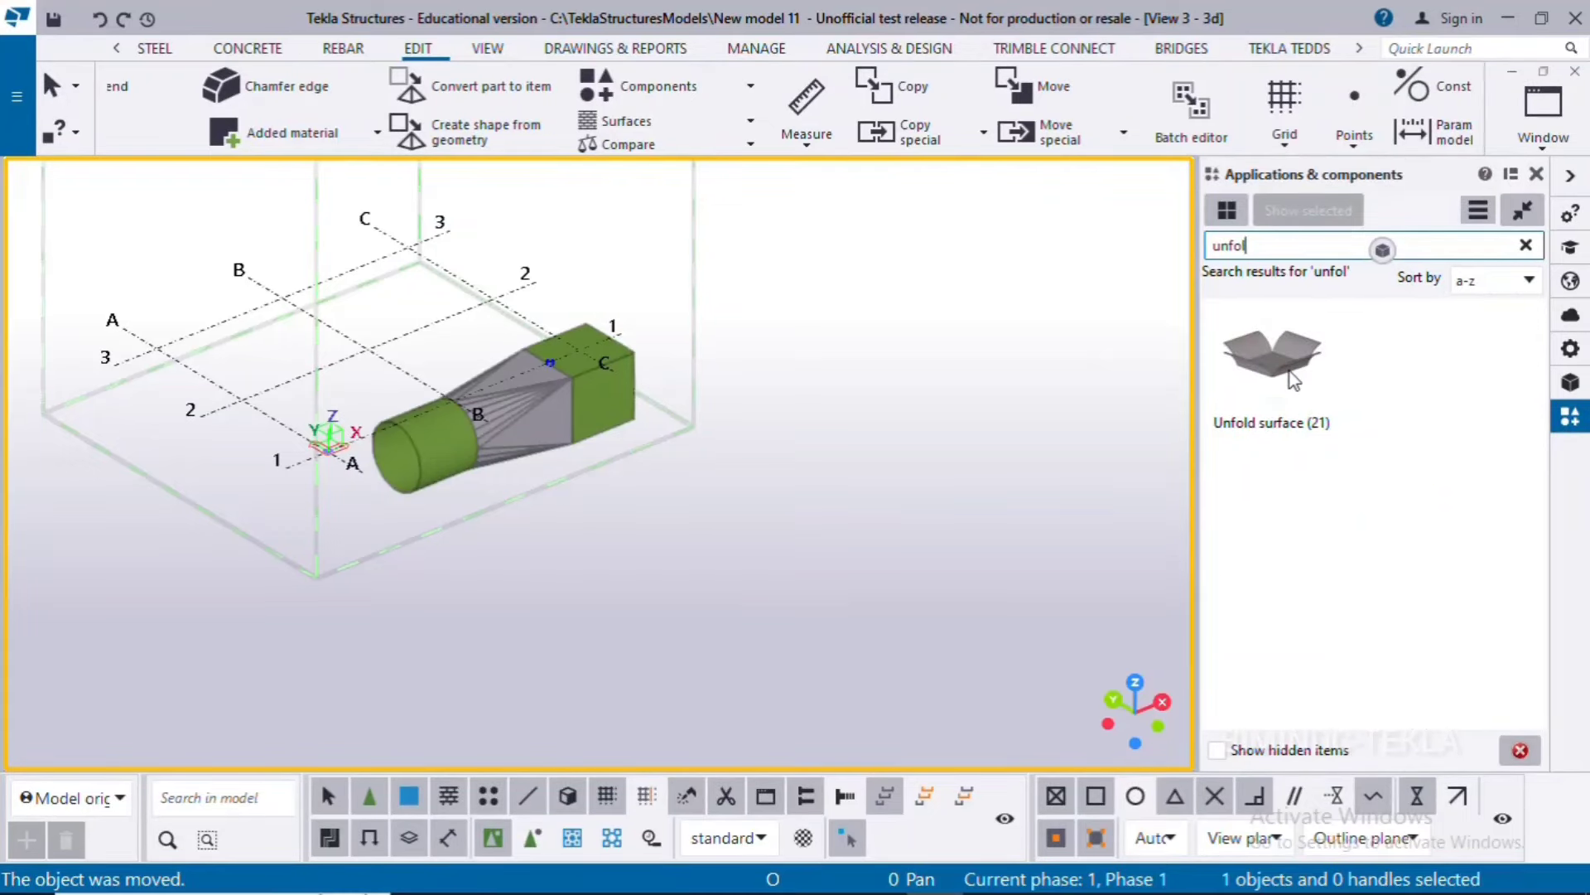
left_click(1294, 380)
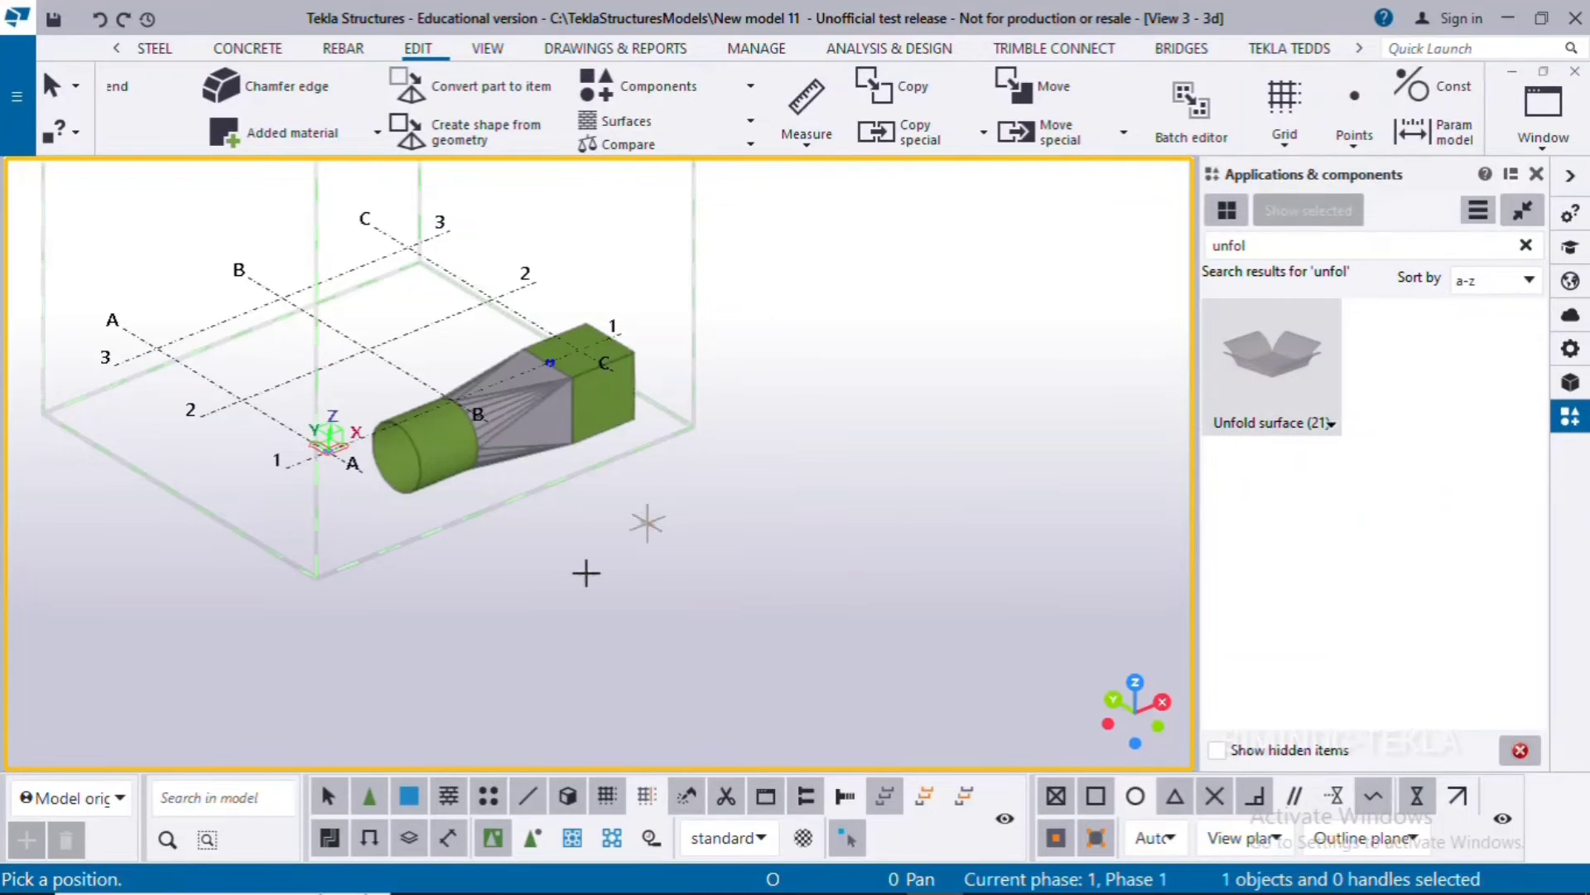
Unfold the transition surface with its flat pattern placed at the intersection of grid lines A and 3, and end the command.
scroll(586, 572, "up", 5)
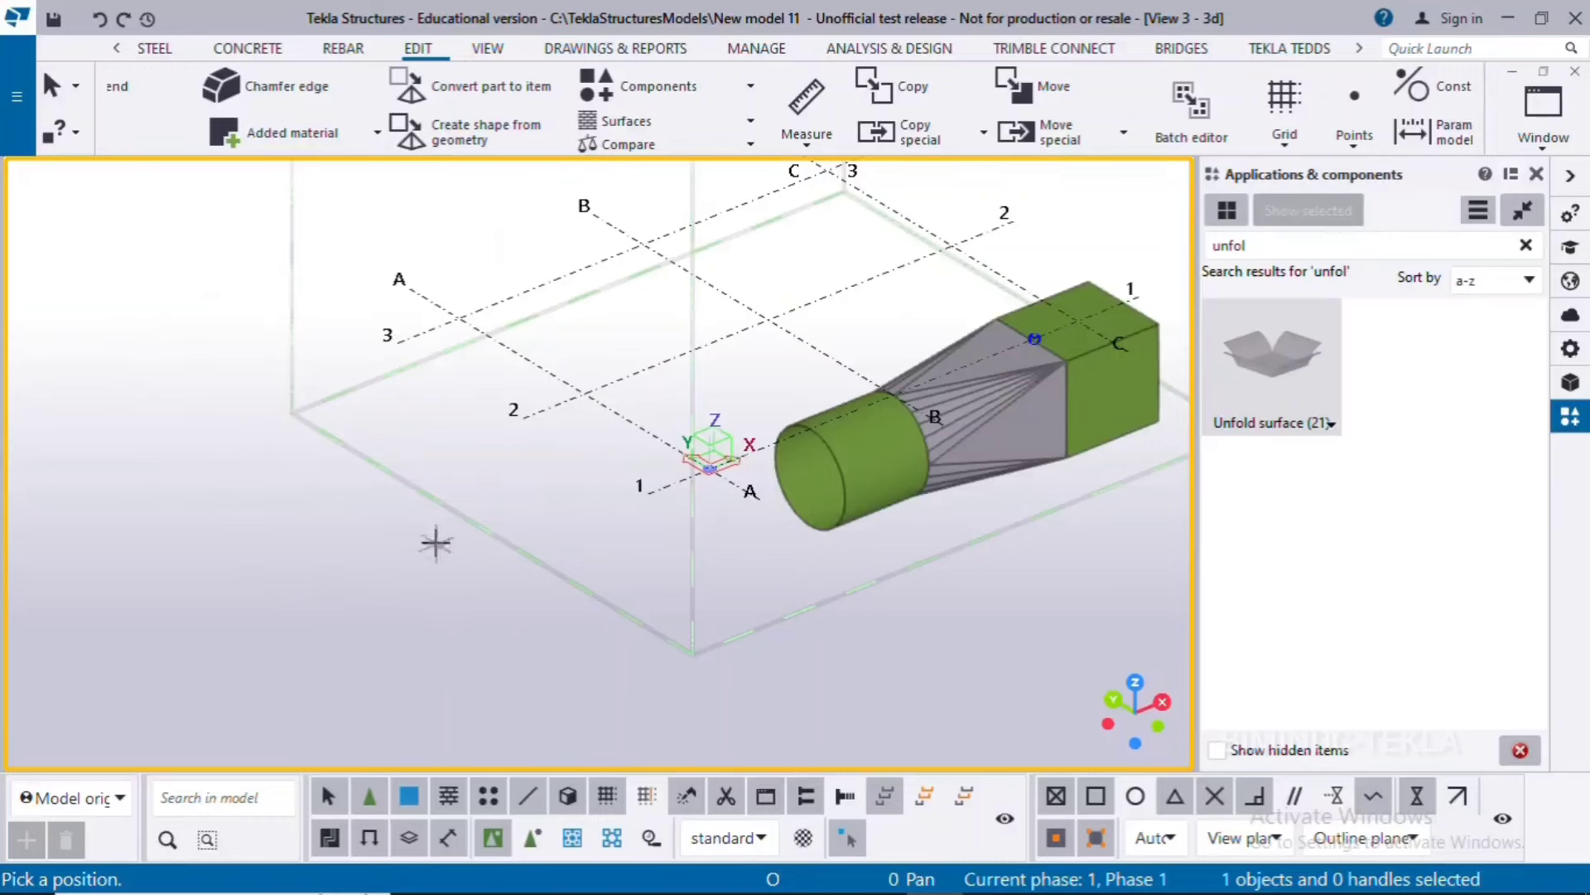
scroll(518, 418, "up", 1)
left_click(440, 286)
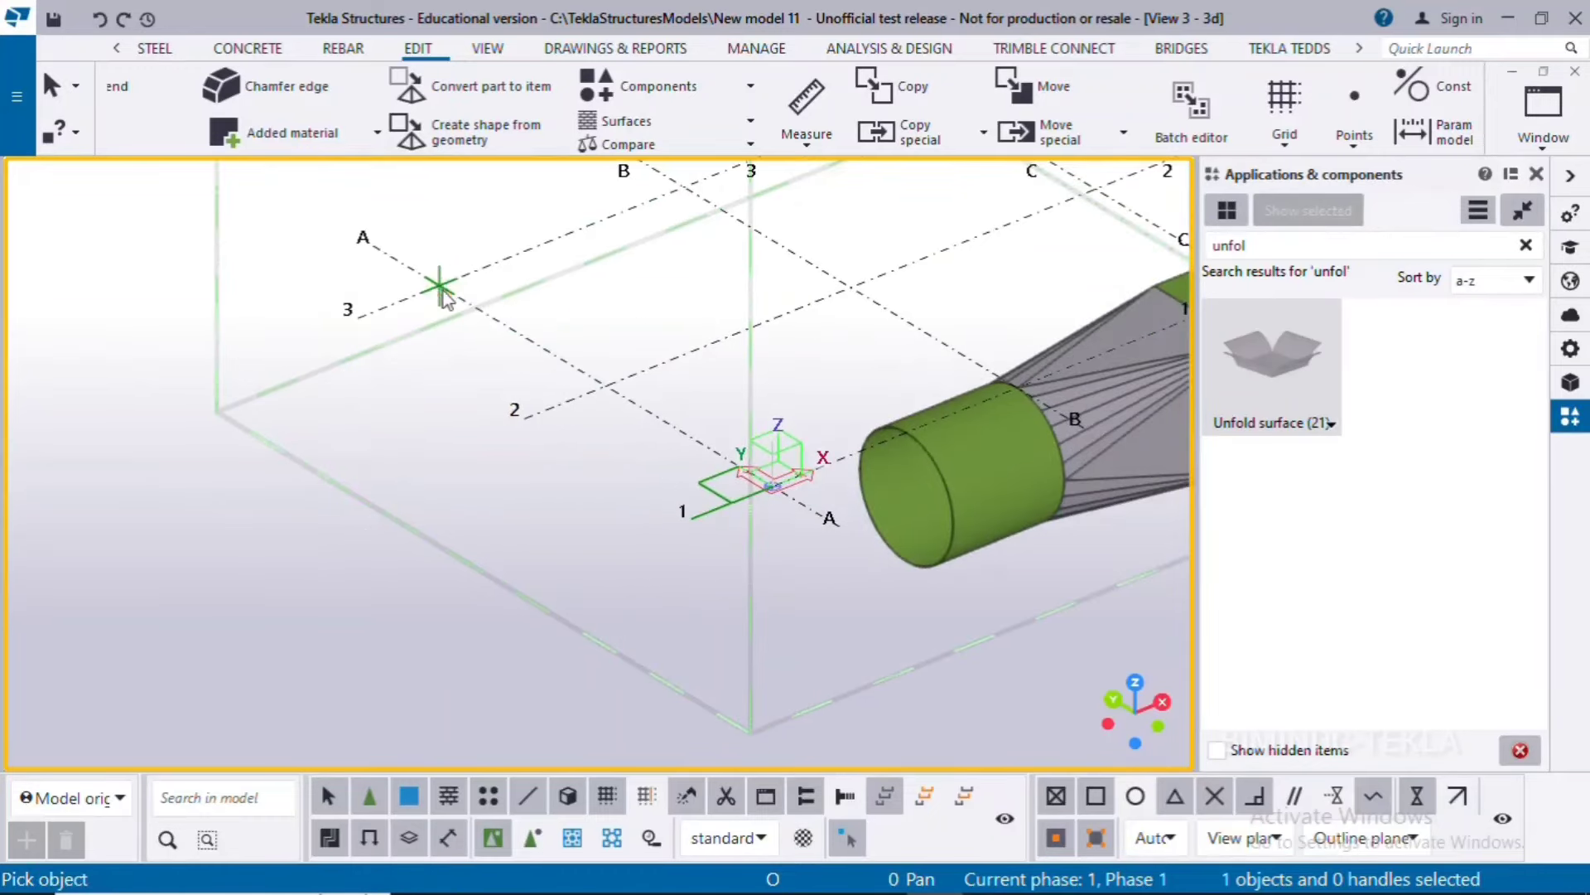
scroll(853, 520, "down", 1)
middle_click_drag(834, 462, 437, 450)
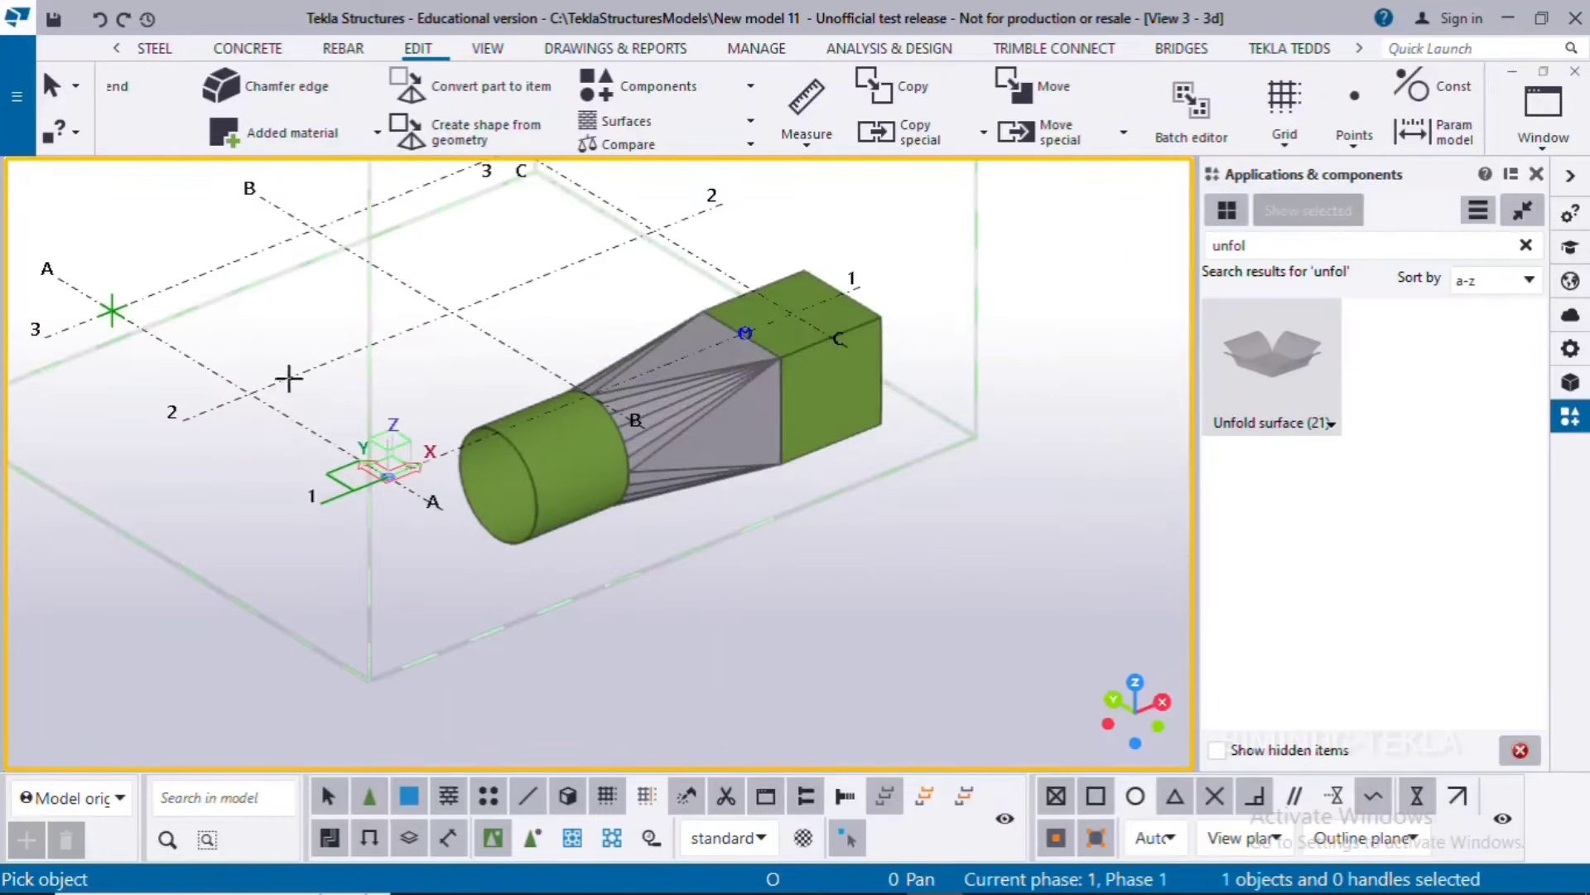
scroll(716, 380, "up", 1)
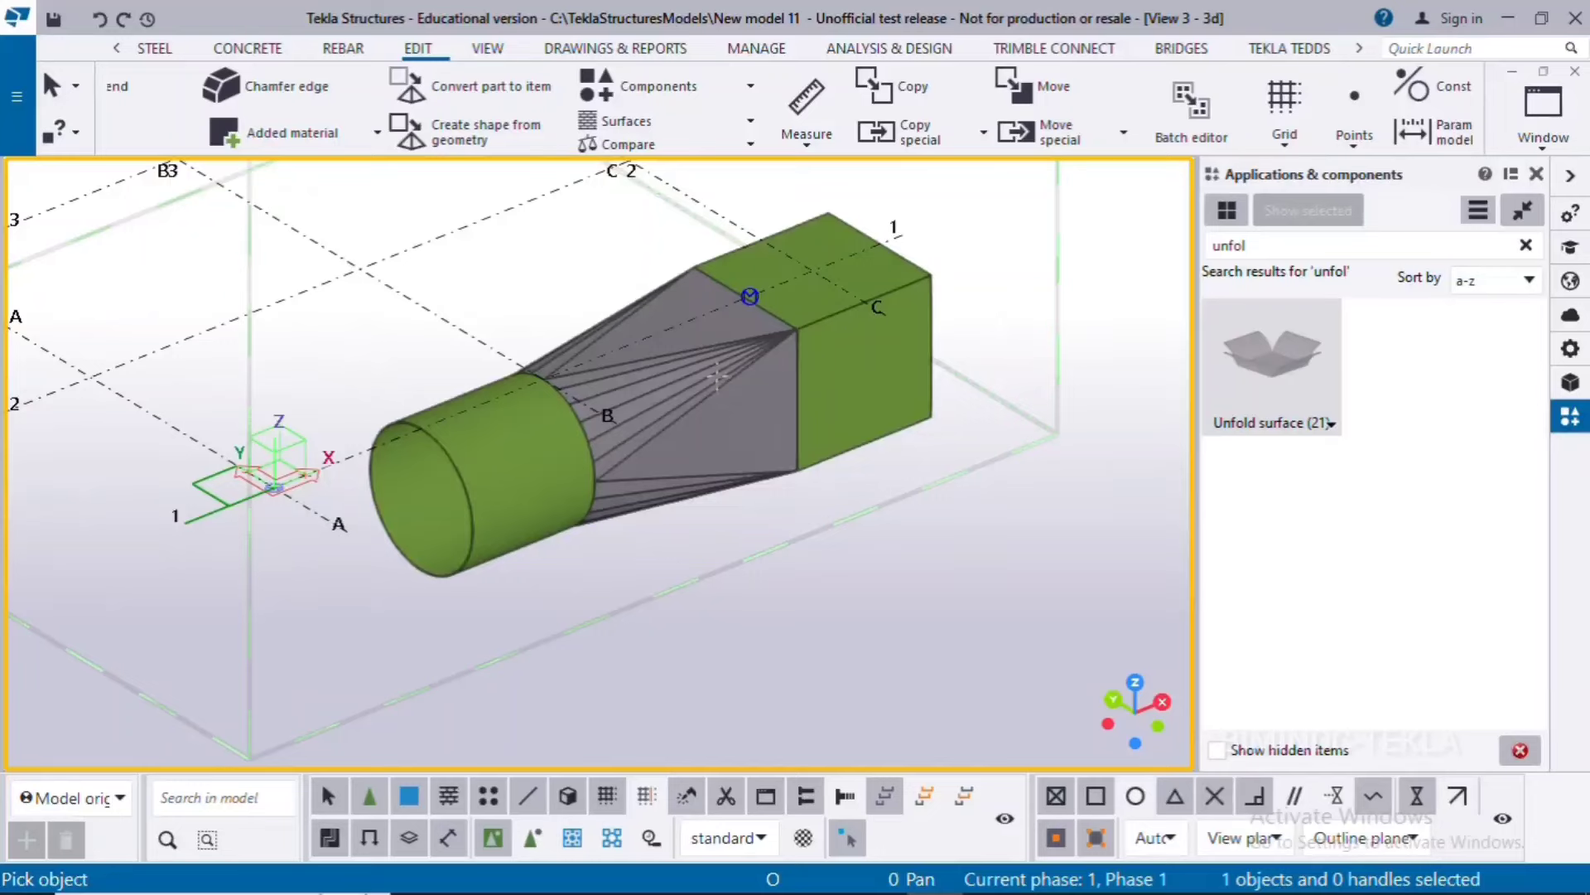
left_click(717, 376)
scroll(431, 435, "down", 2)
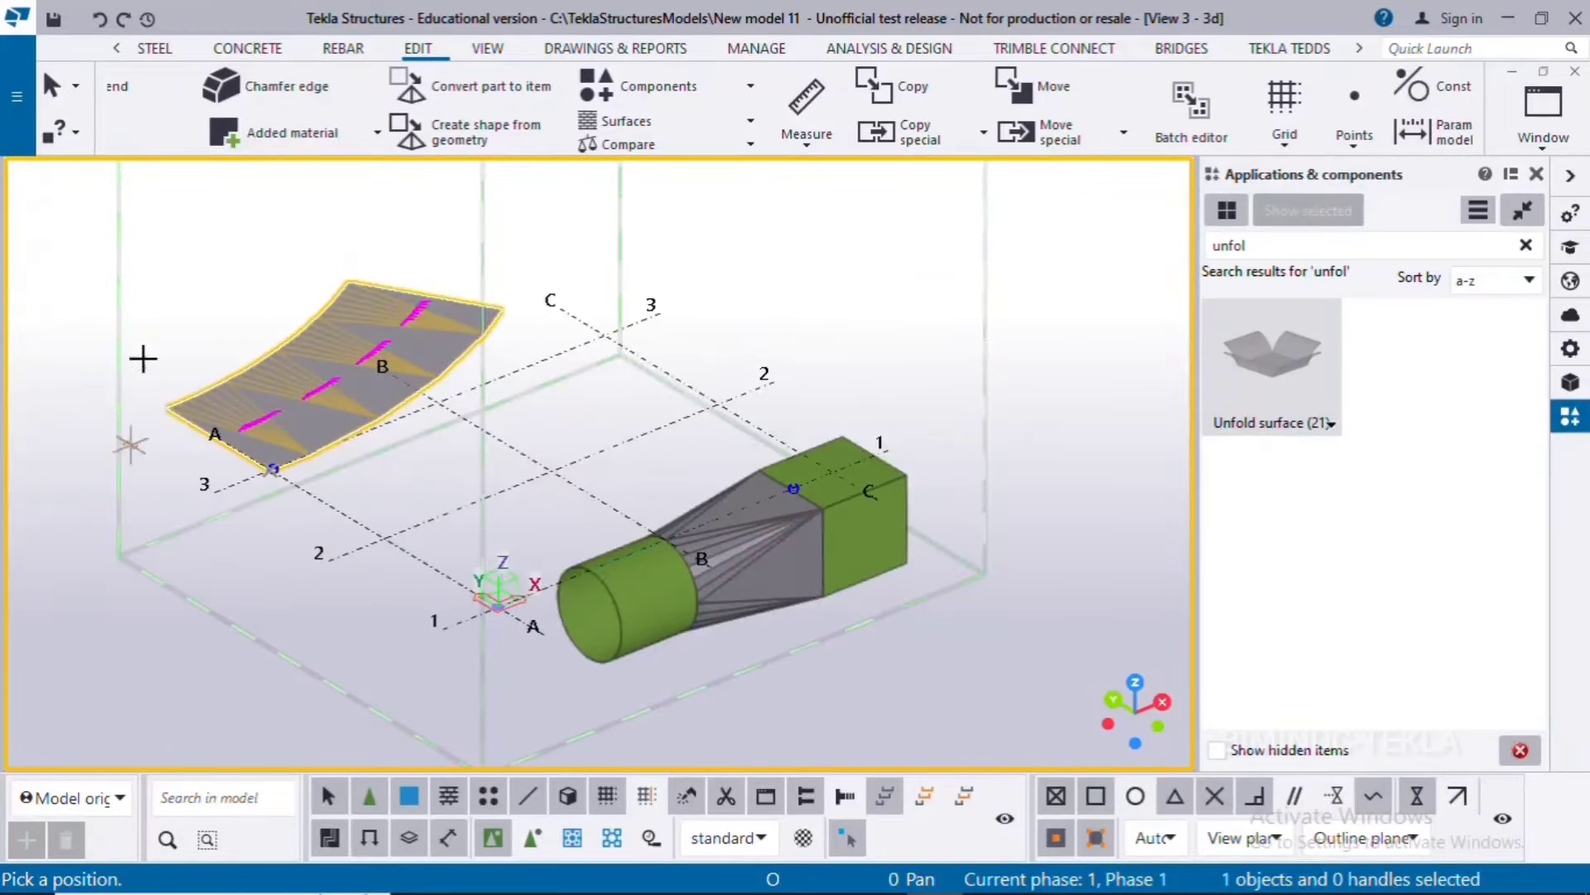
right_click(491, 280)
left_click(563, 300)
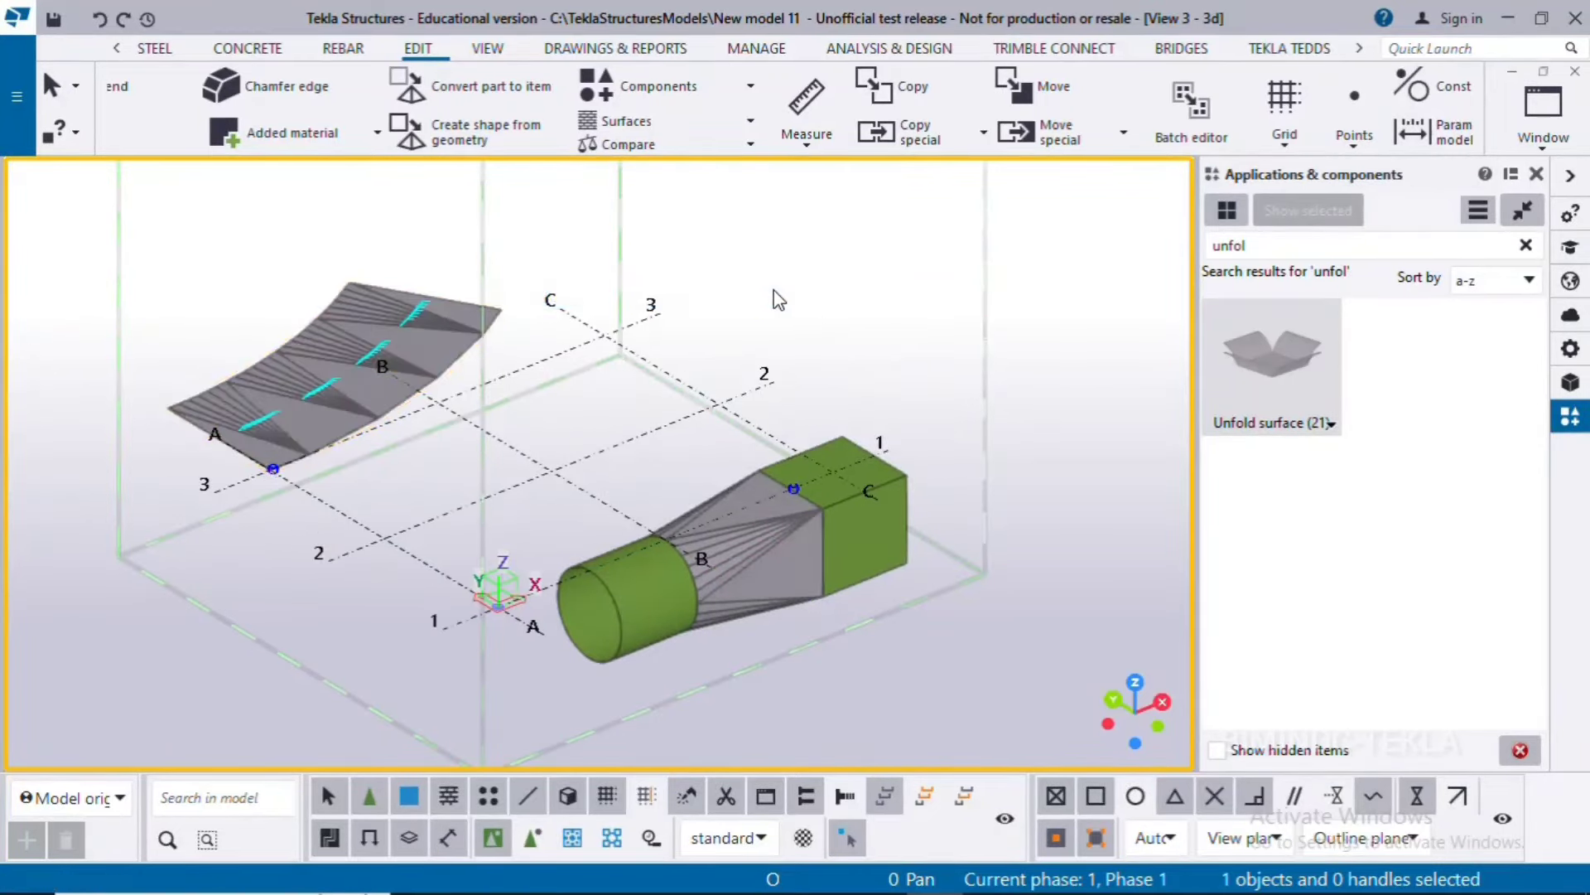
Switch to plan view and open the properties of the unfolded surface at grid intersection A-3.
key("ctrl+p")
middle_click_drag(607, 444, 607, 622)
scroll(290, 287, "up", 2)
scroll(759, 497, "up", 2)
scroll(749, 577, "up", 2)
double_click(752, 573)
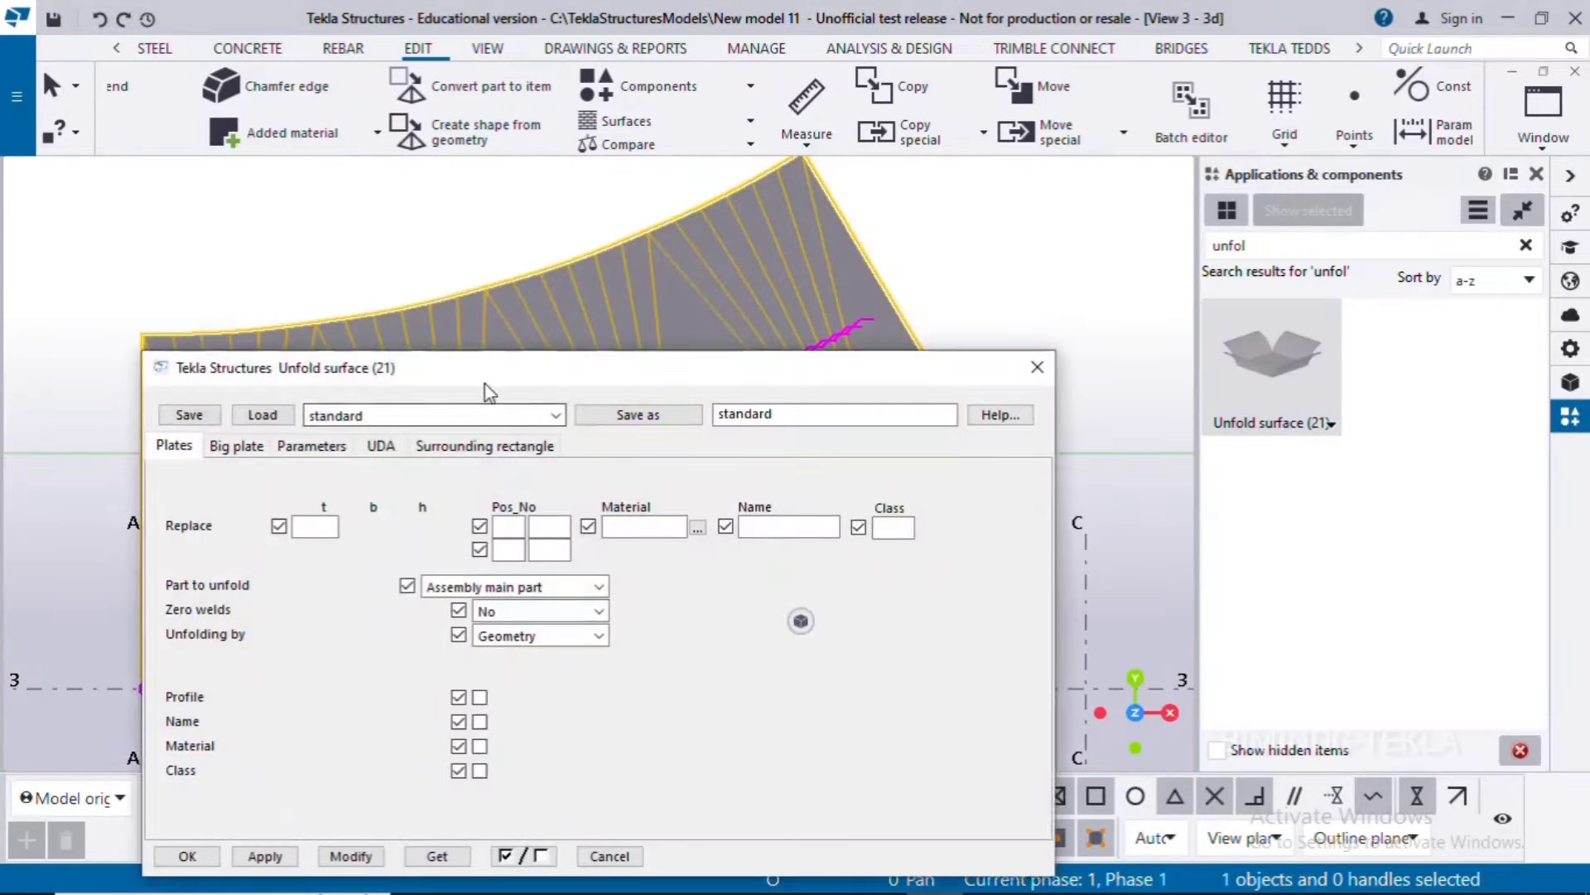
left_click_drag(486, 383, 1043, 229)
scroll(554, 356, "down", 4)
middle_click_drag(563, 488, 400, 463)
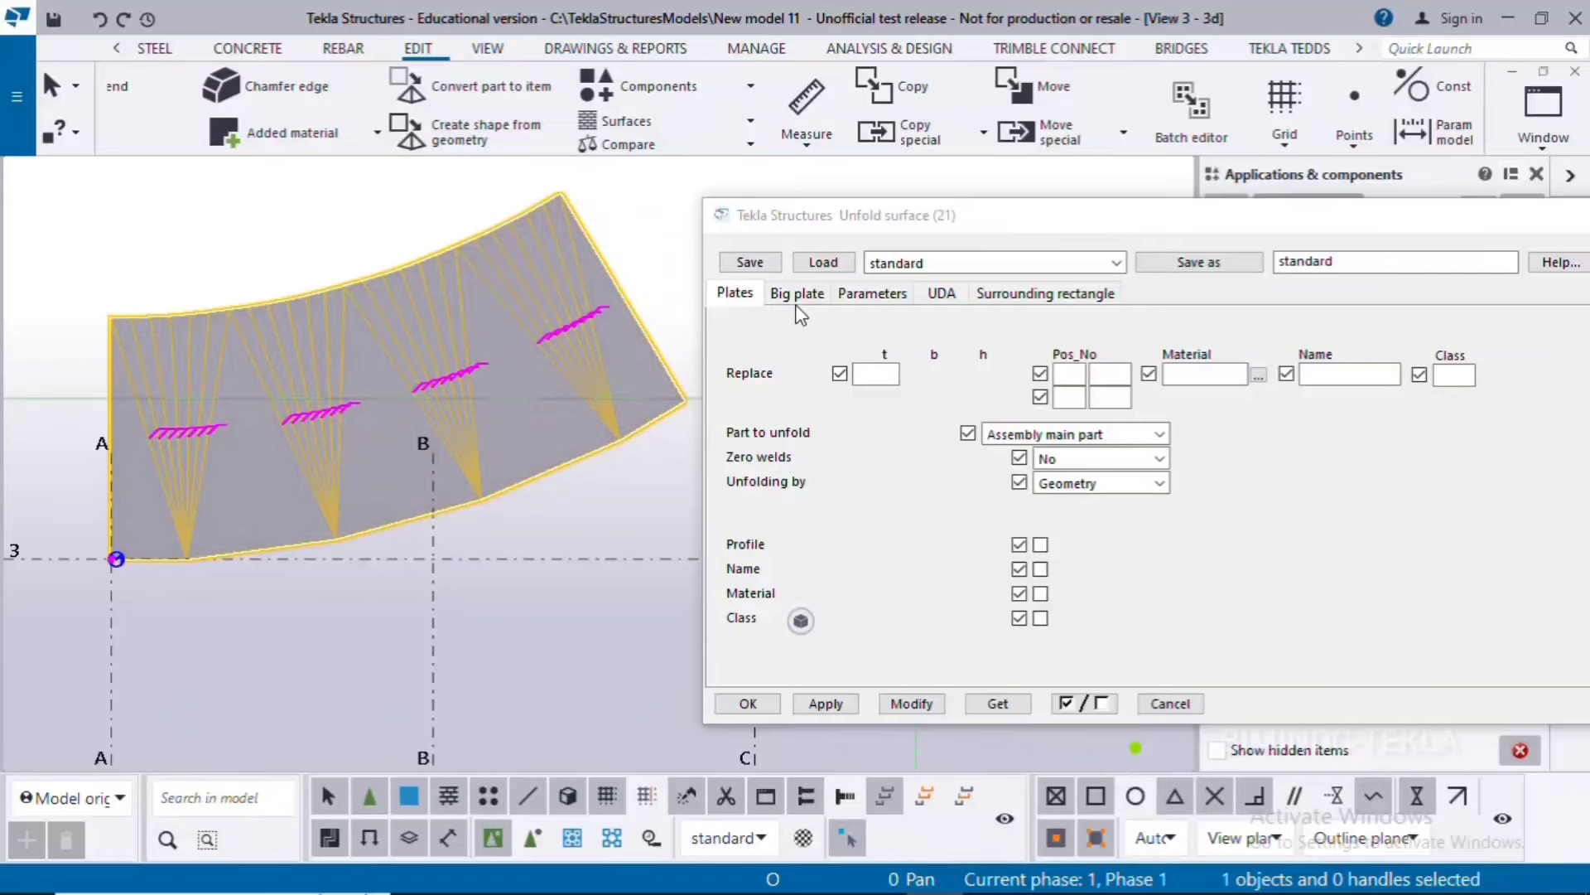
Set the unfolded surface's big plate type to one plain plate without fold lines, apply it and inspect the plate.
left_click(796, 303)
left_click(796, 298)
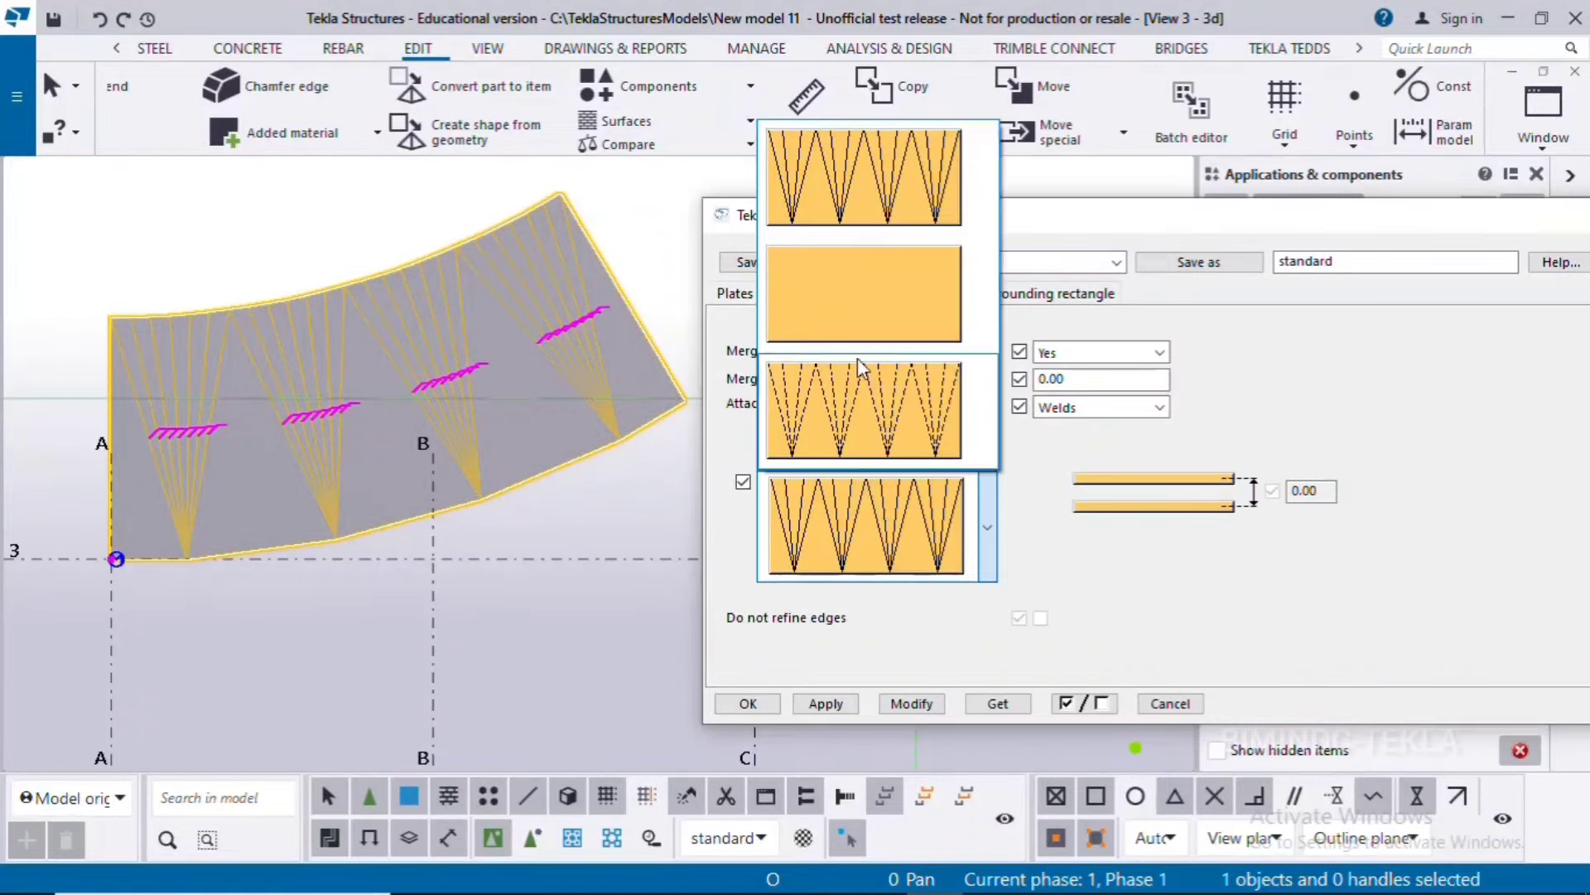
left_click(863, 294)
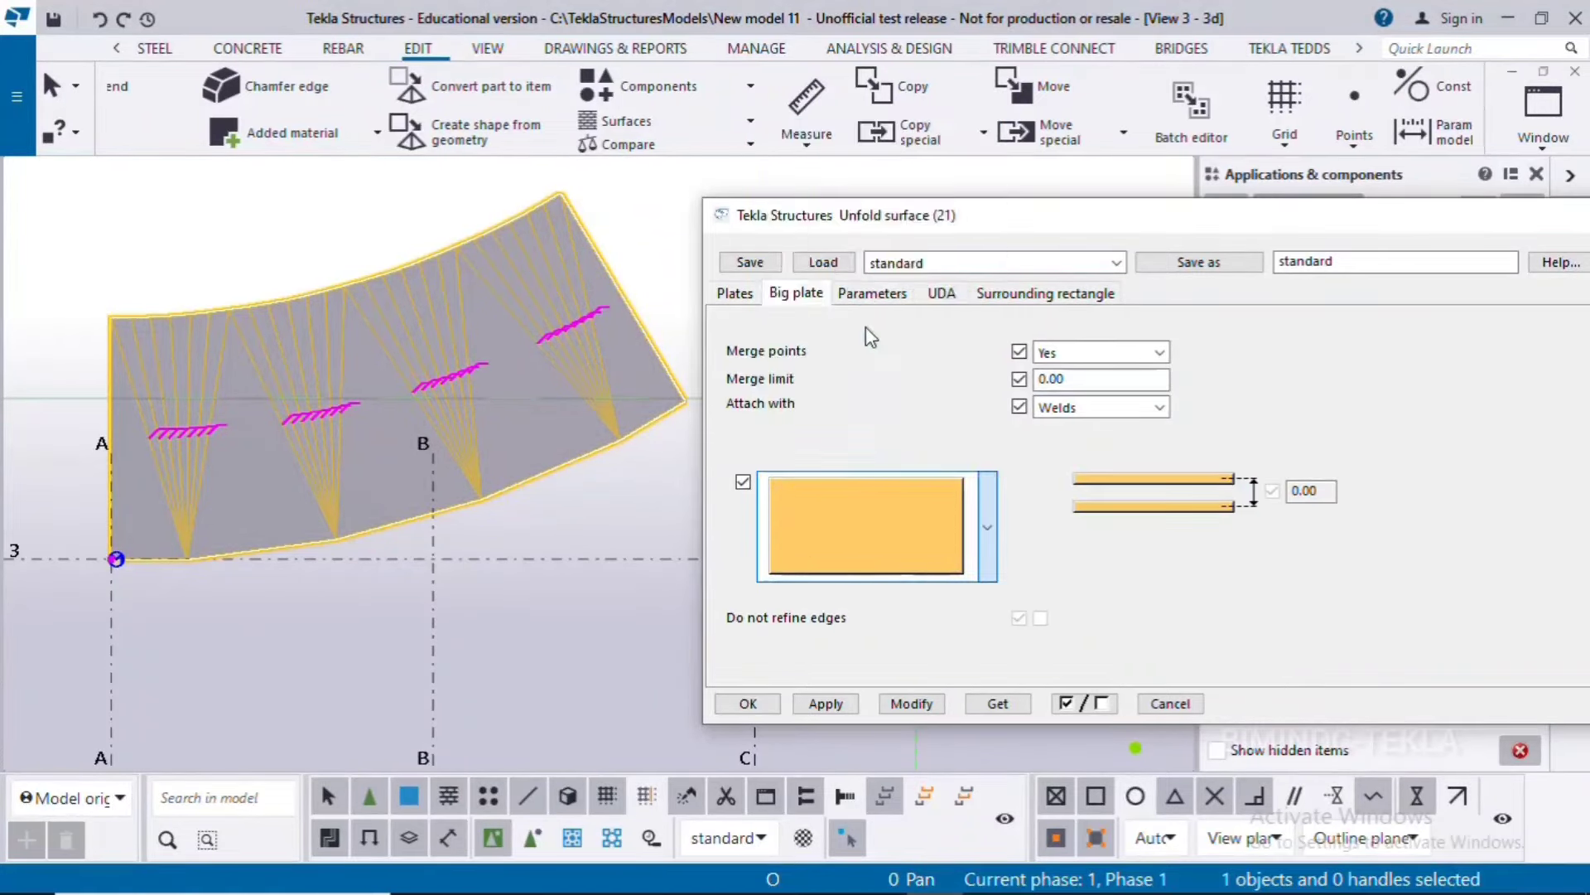
left_click(915, 704)
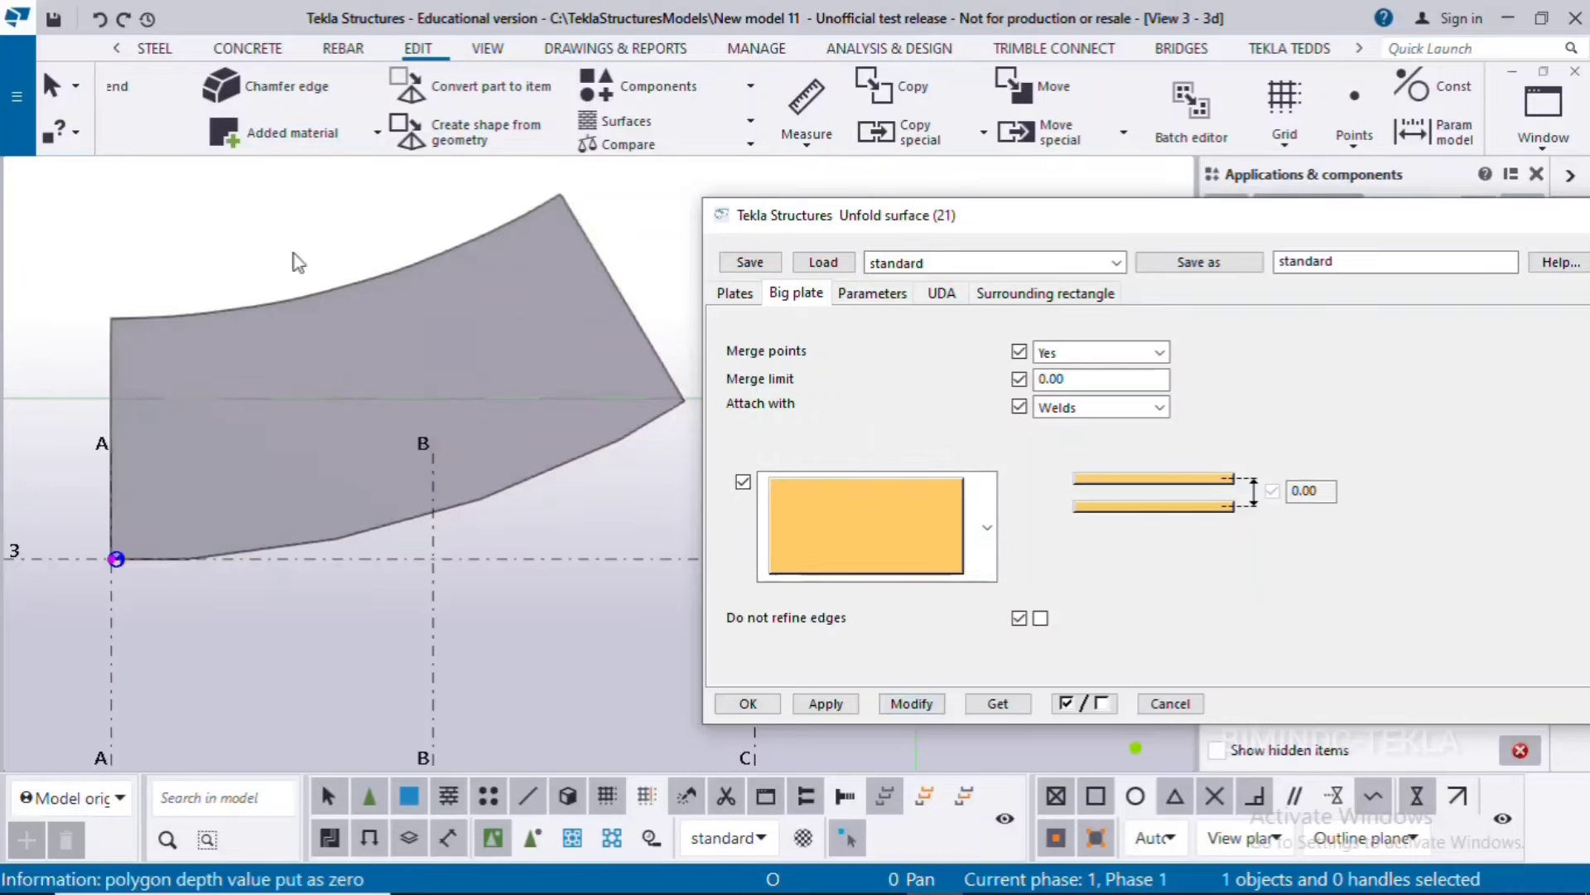
mouse_move(406, 592)
middle_mouse_down("ctrl")
mouse_move(394, 668)
mouse_move(251, 409)
middle_mouse_up("ctrl")
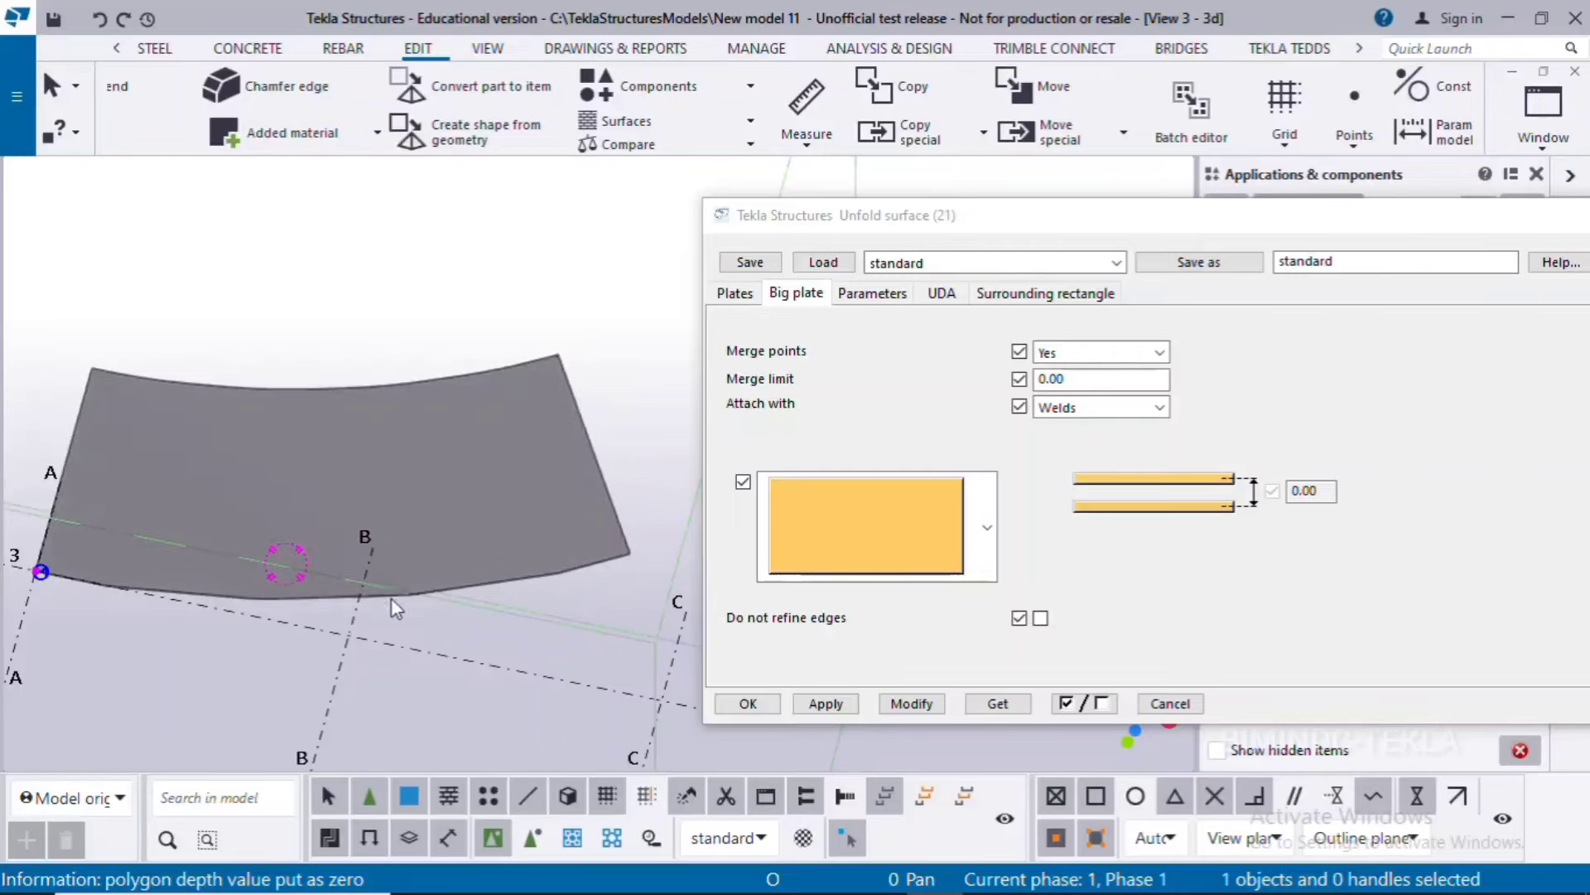
key("ctrl+p")
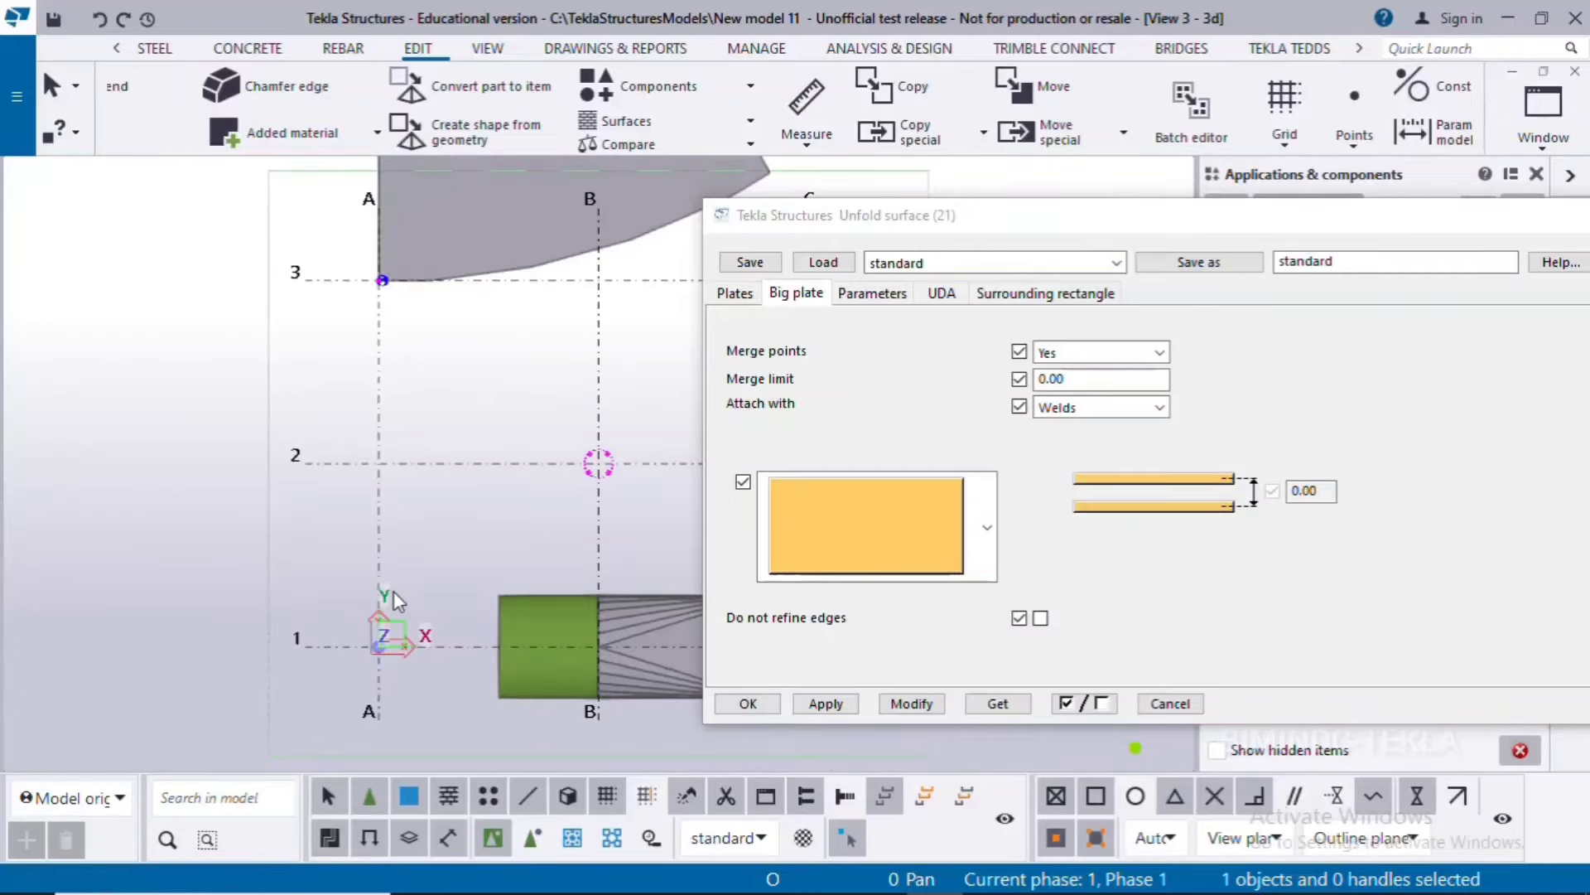
middle_click_drag(395, 589, 287, 617)
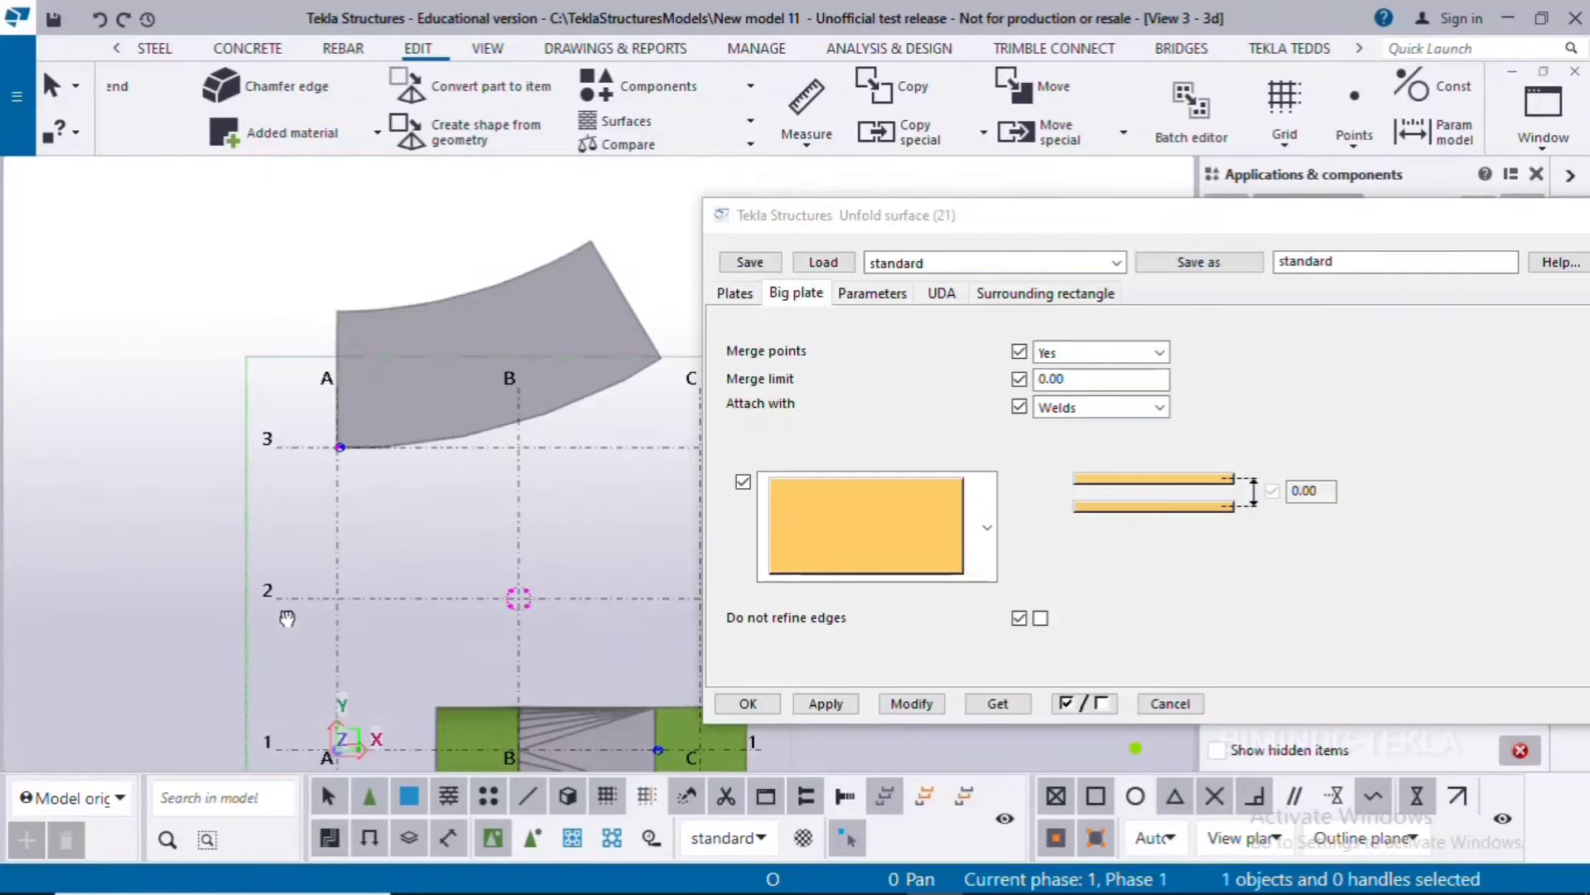
Change the big plate type to the plate with dashed fold lines and apply it to the unfolded surface.
left_click(788, 573)
left_click(825, 435)
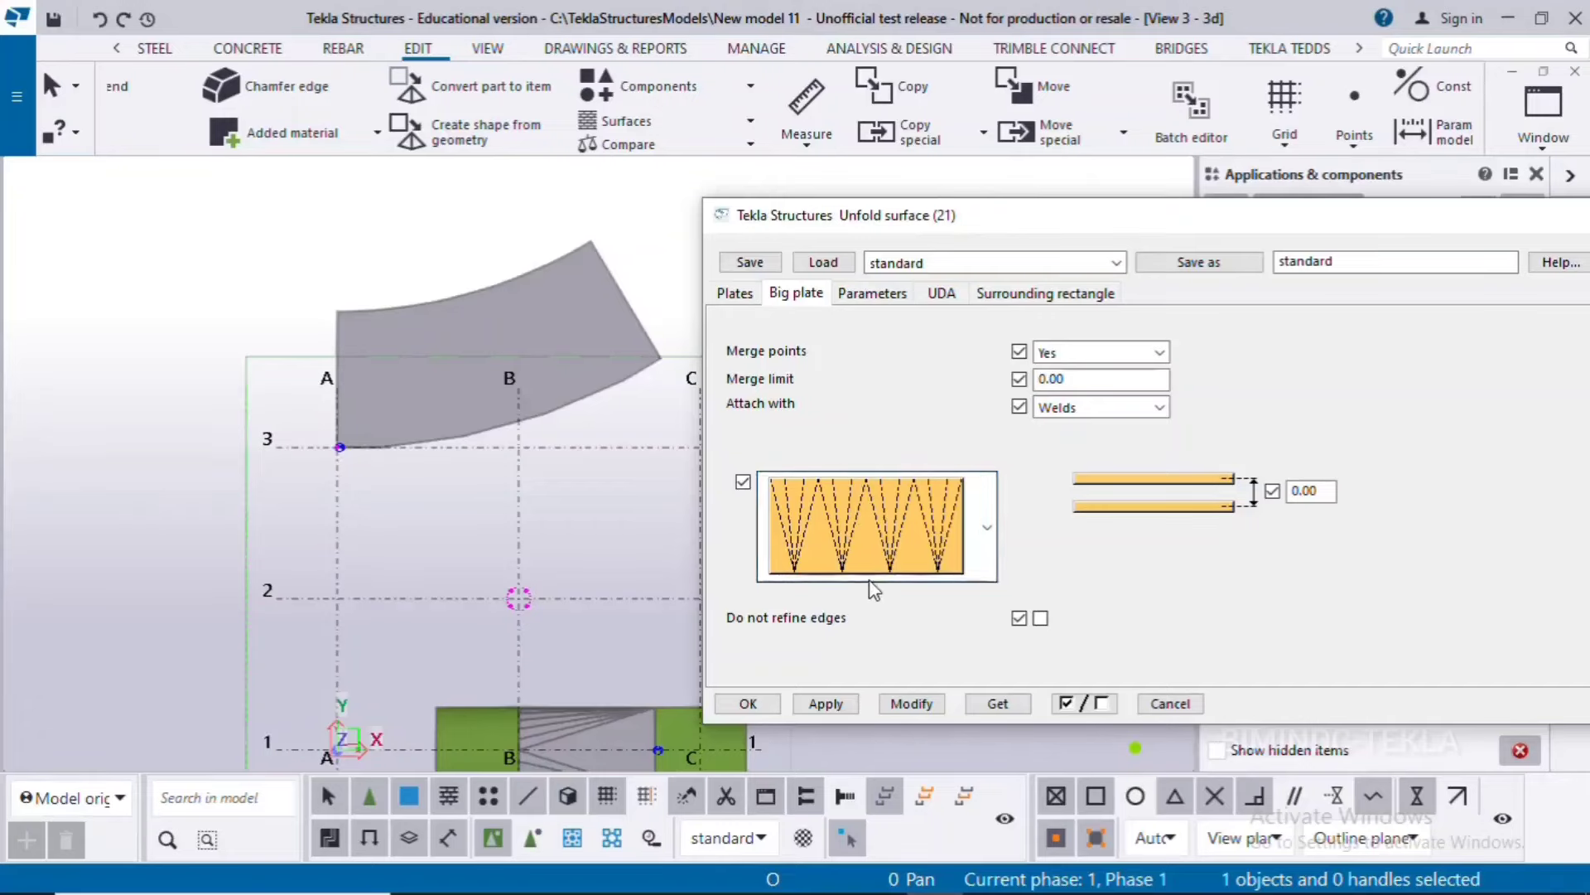
left_click(902, 710)
scroll(335, 394, "up", 1)
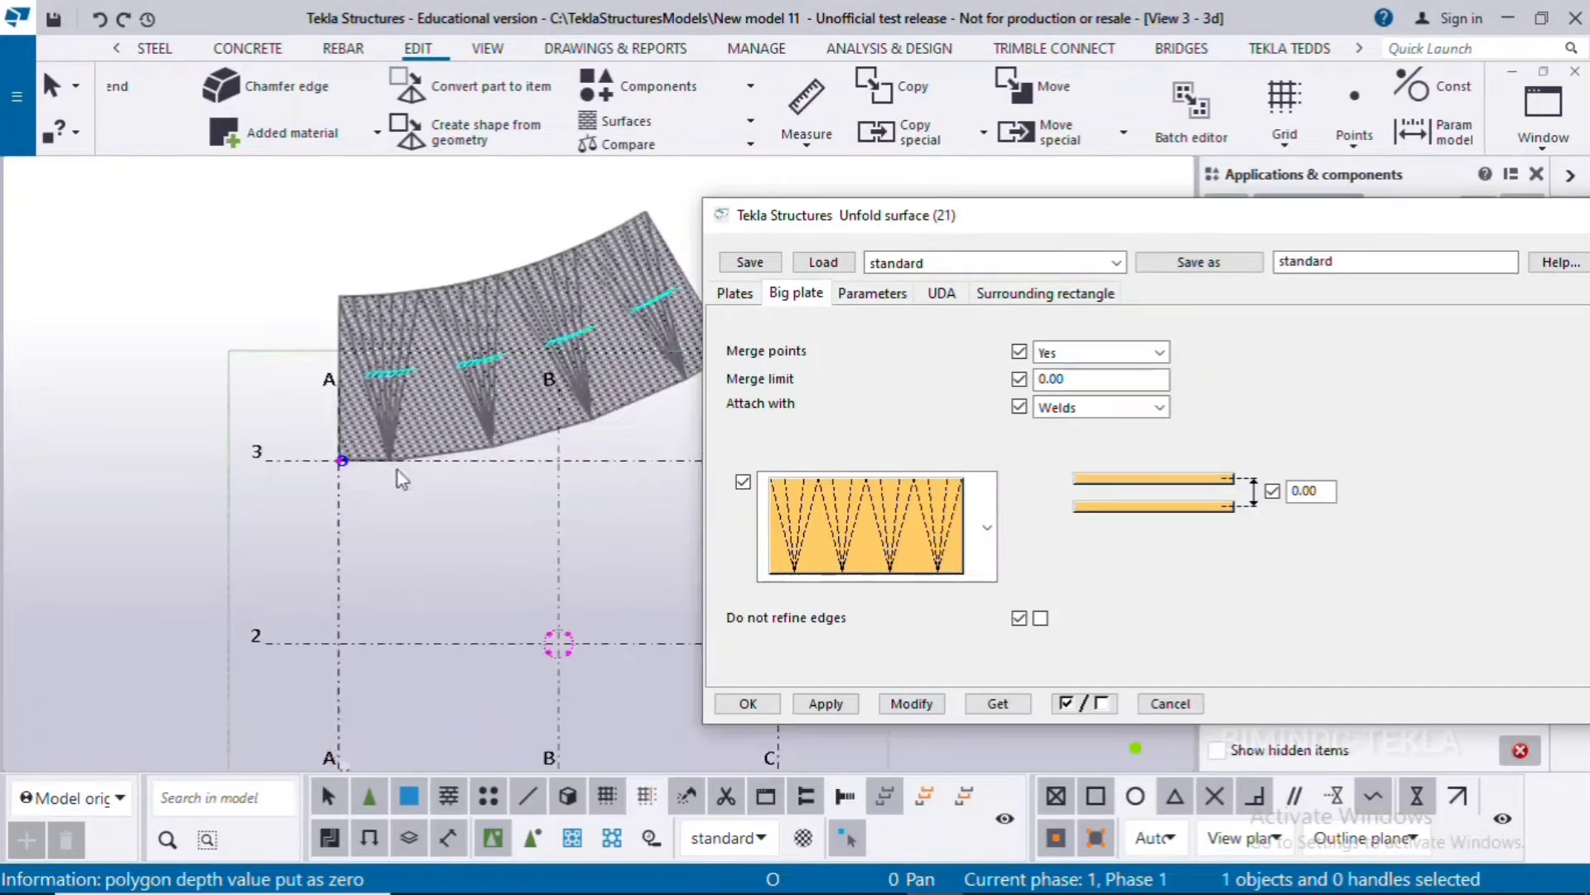
middle_click_drag(576, 537, 237, 489)
right_click(370, 452)
left_click(418, 585)
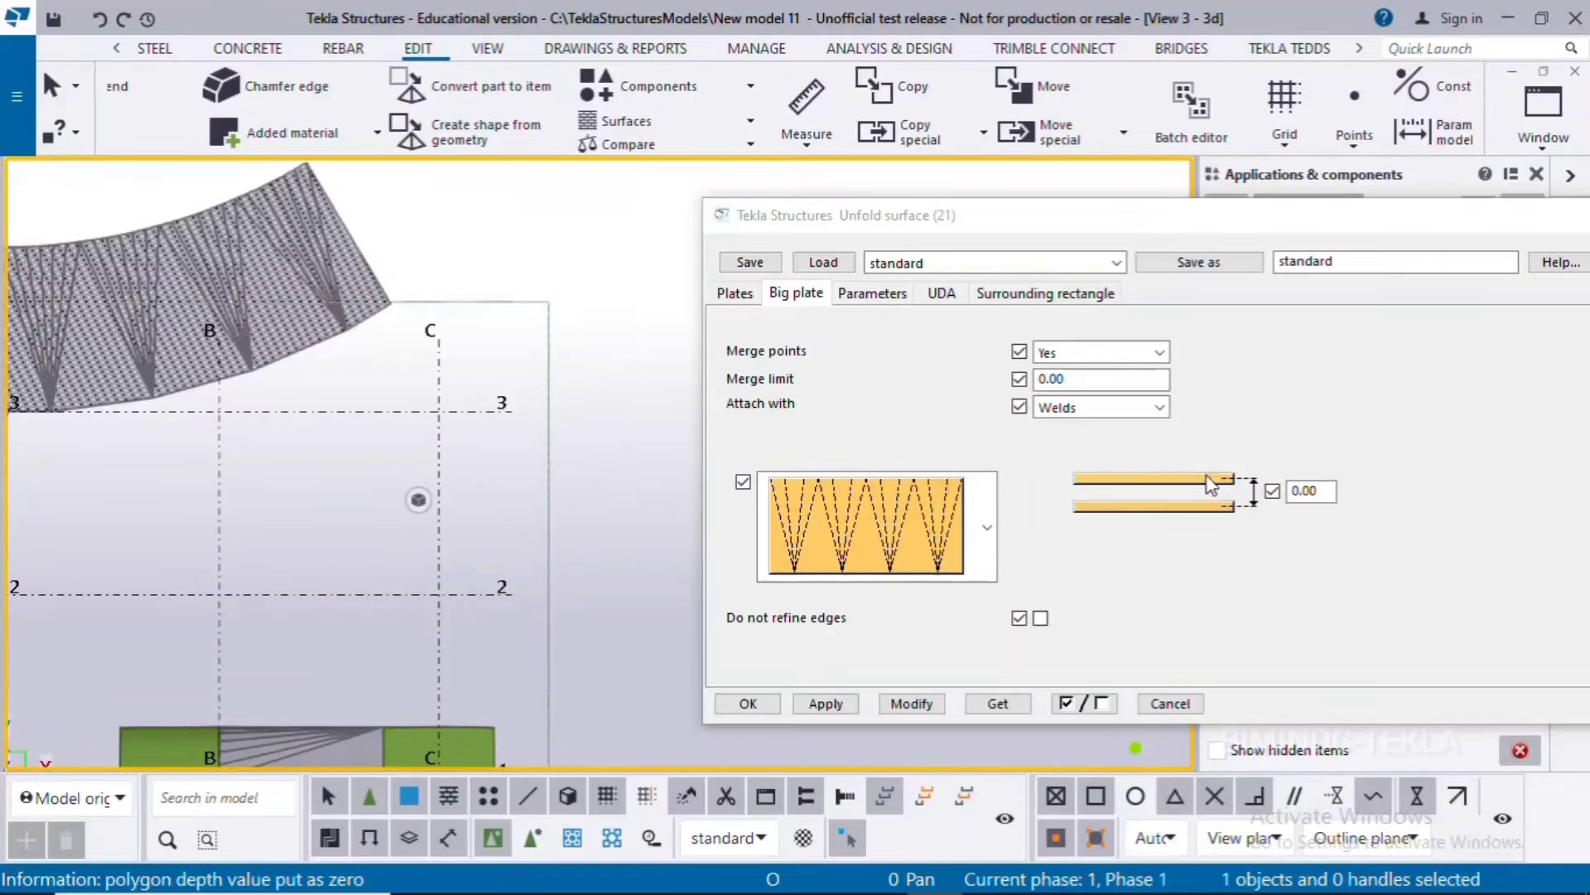
Set the distance between the big plate and the folded plates to 500 and apply it to the unfolded surface.
double_click(1299, 495)
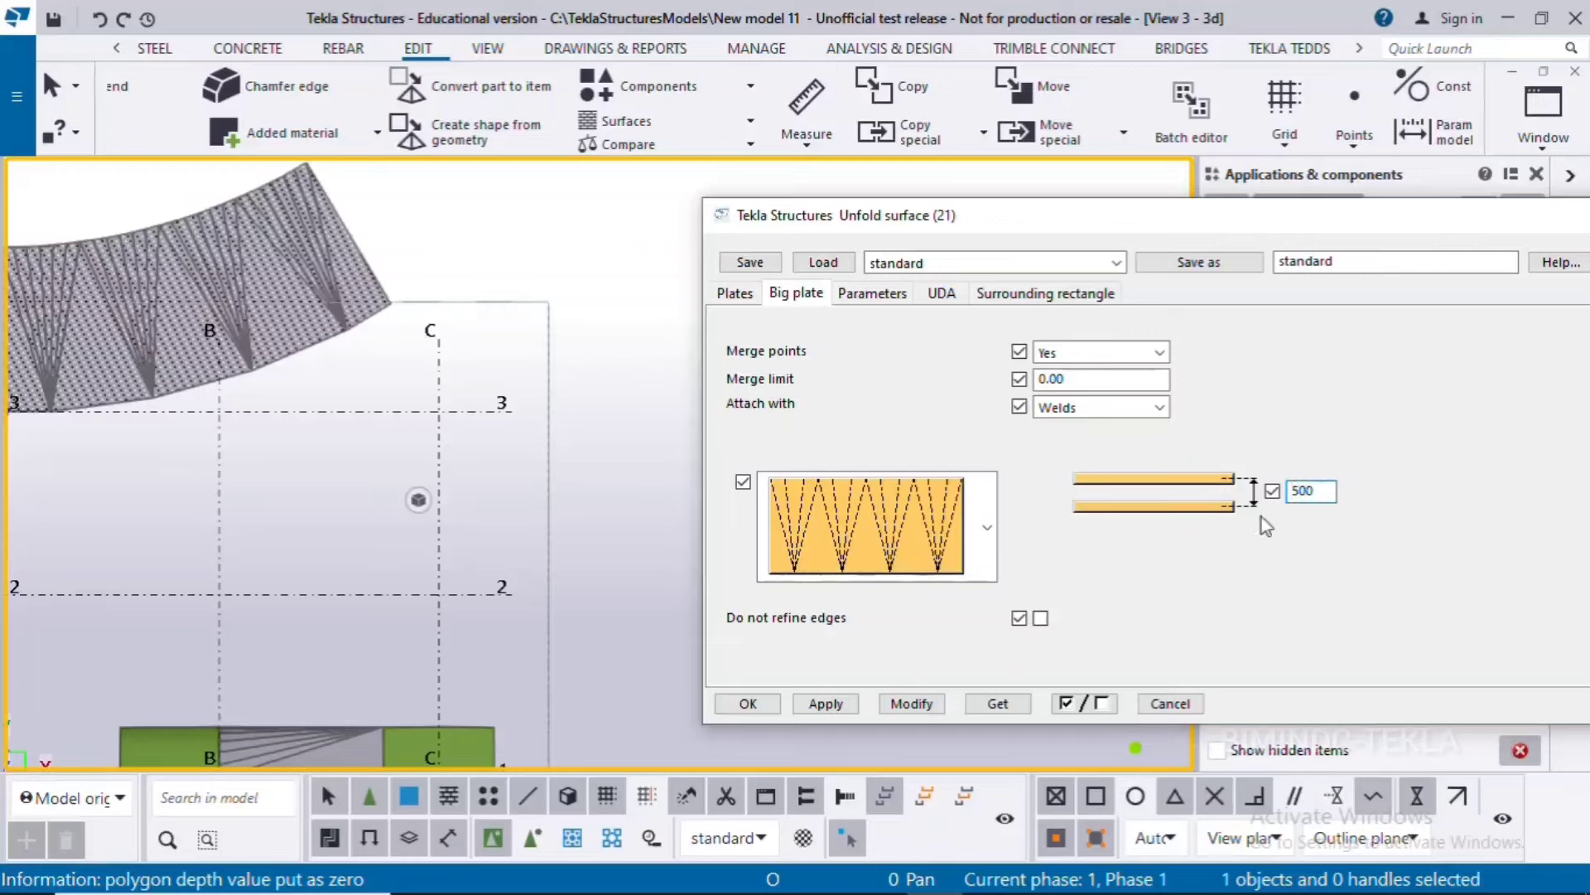
left_click(907, 704)
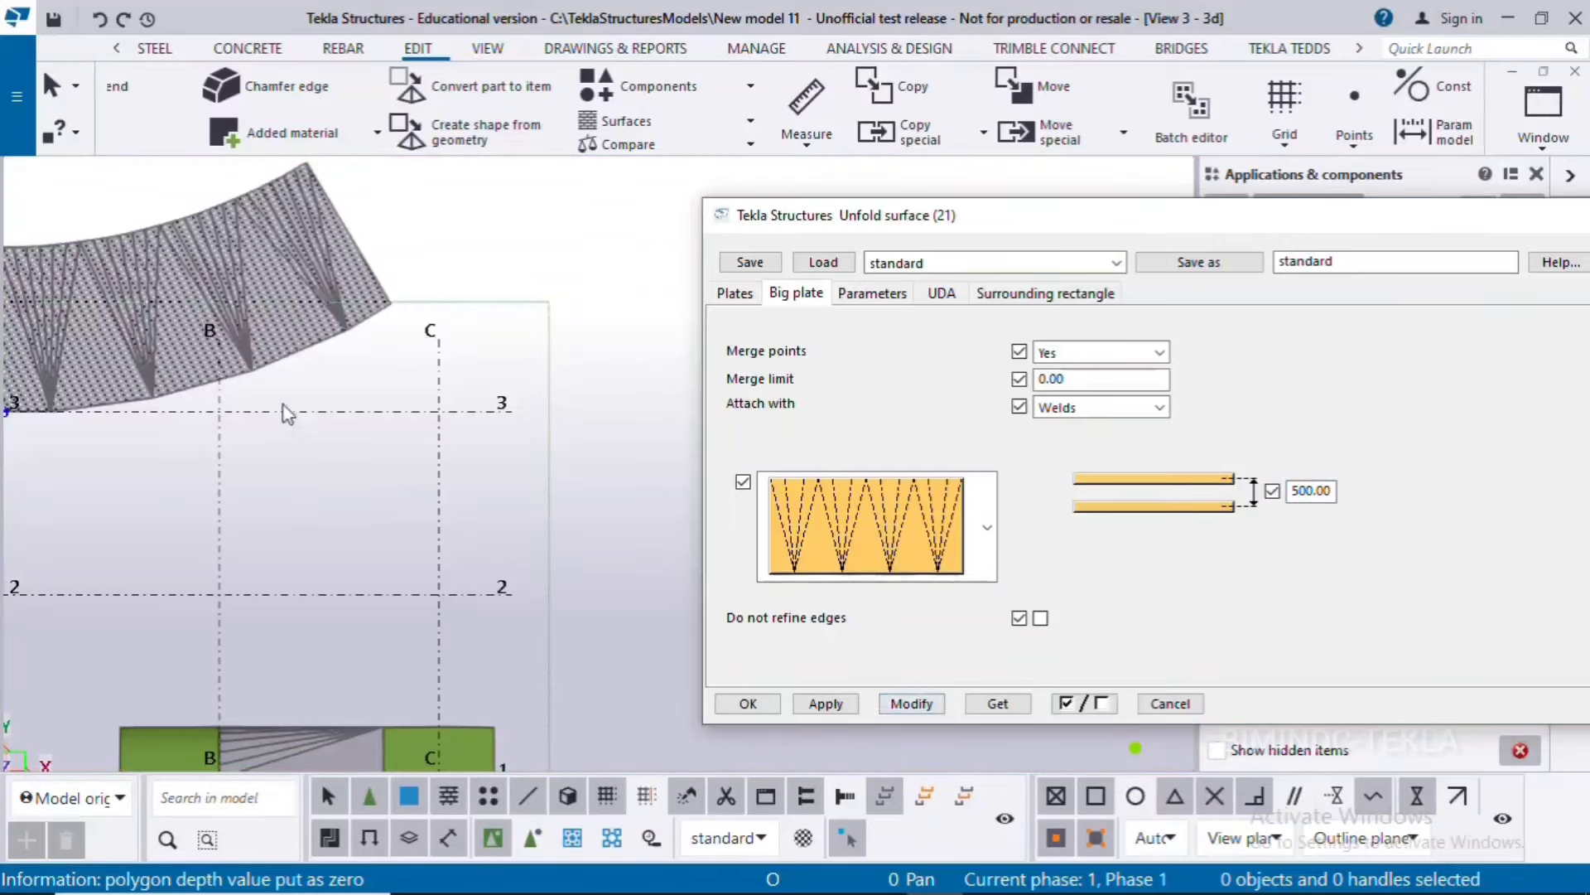
left_click(331, 406)
left_click(911, 704)
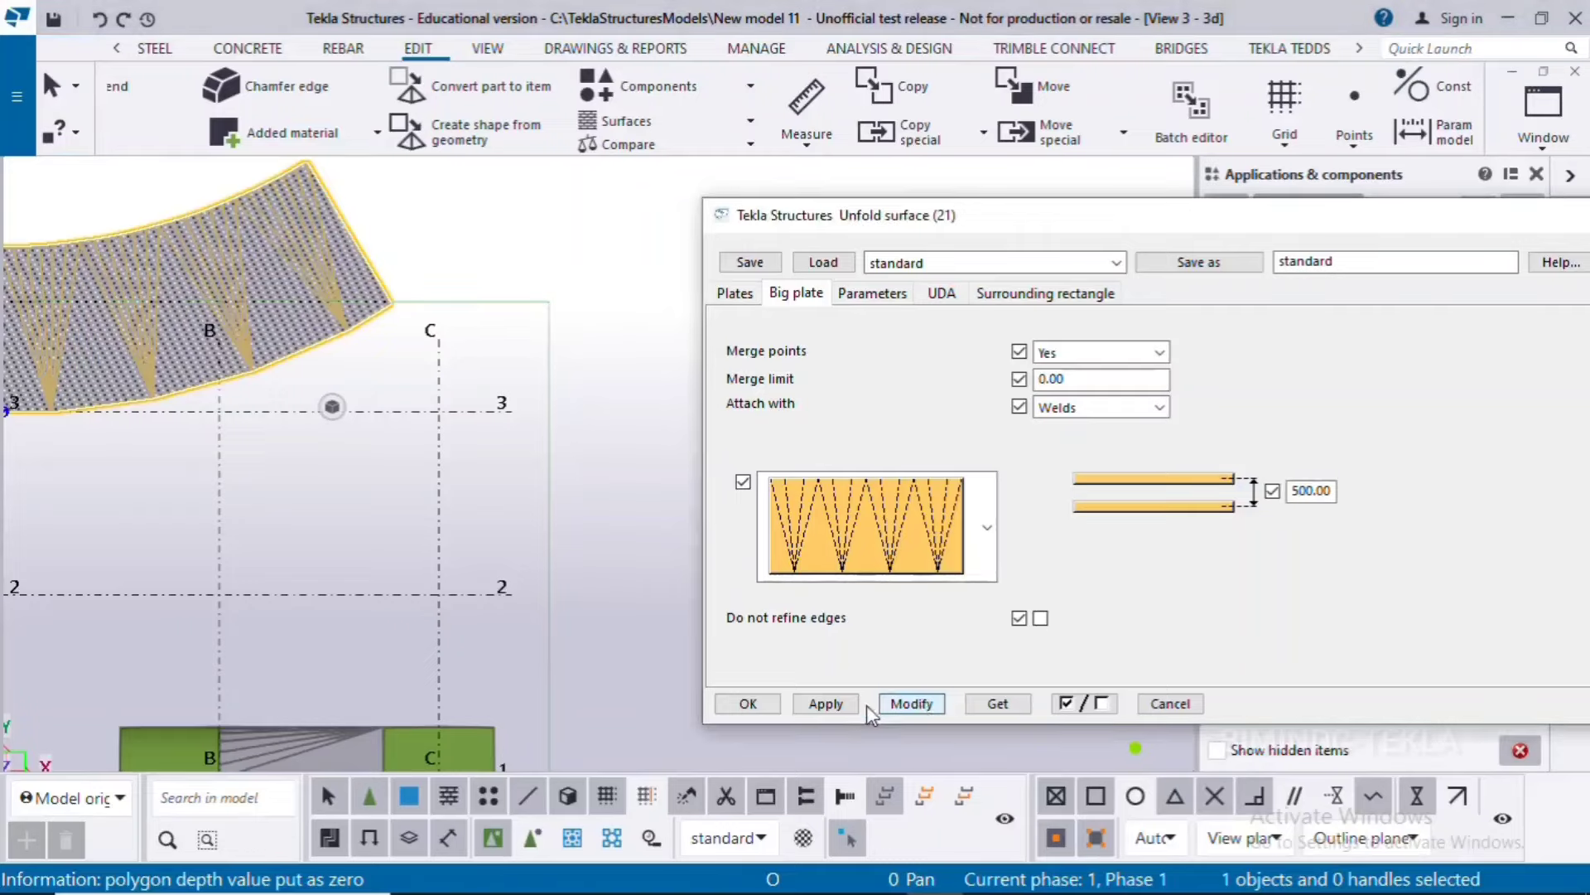
left_click(272, 557)
scroll(274, 556, "down", 2)
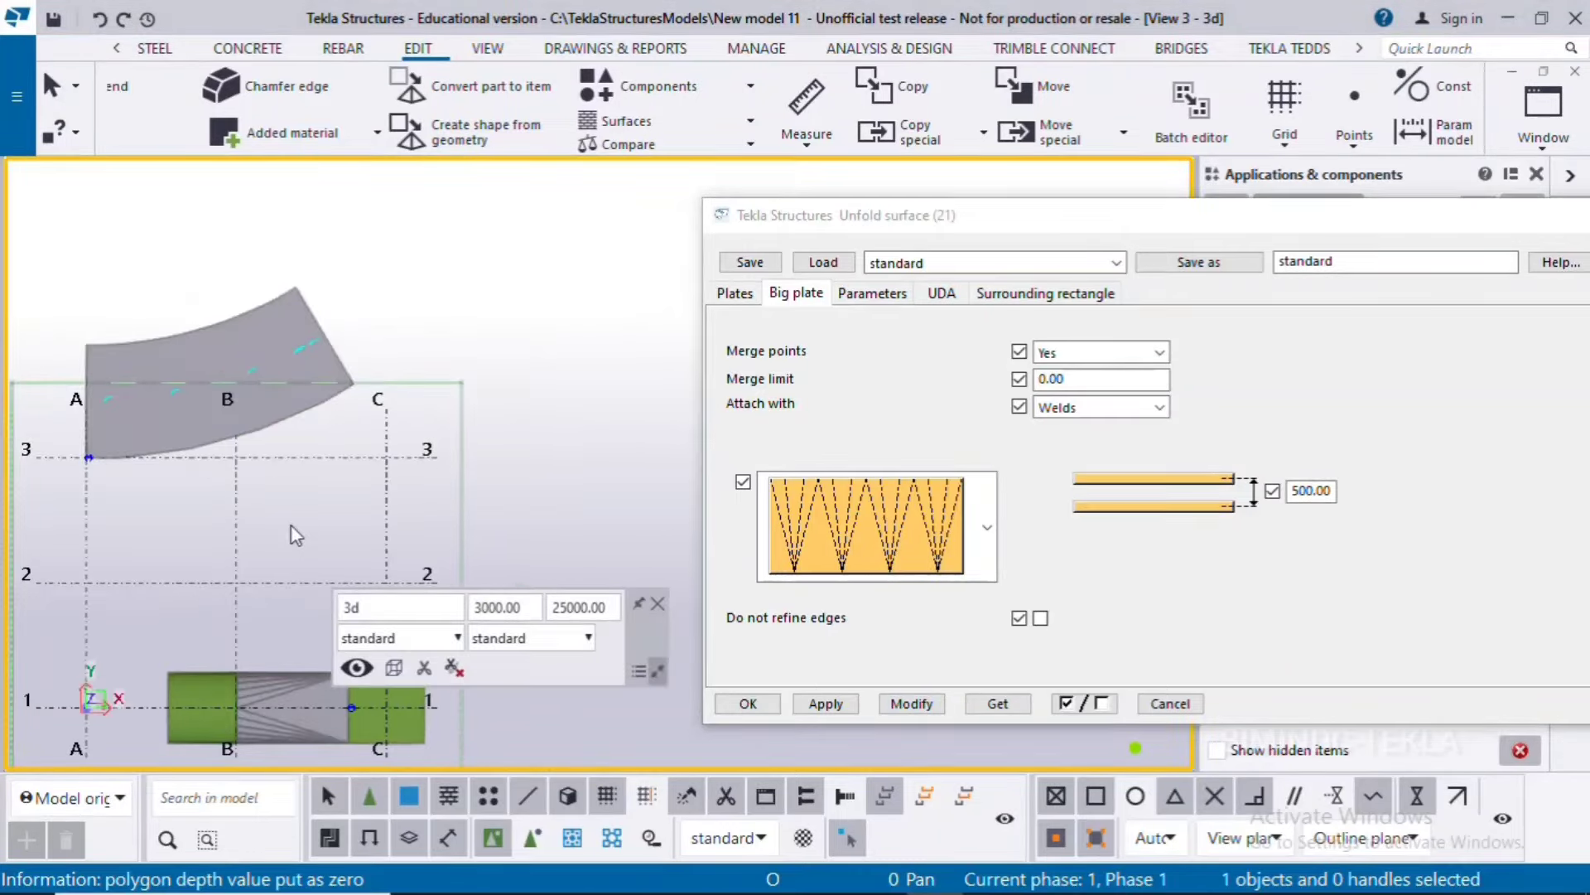
middle_click_drag(291, 527, 345, 489, "ctrl")
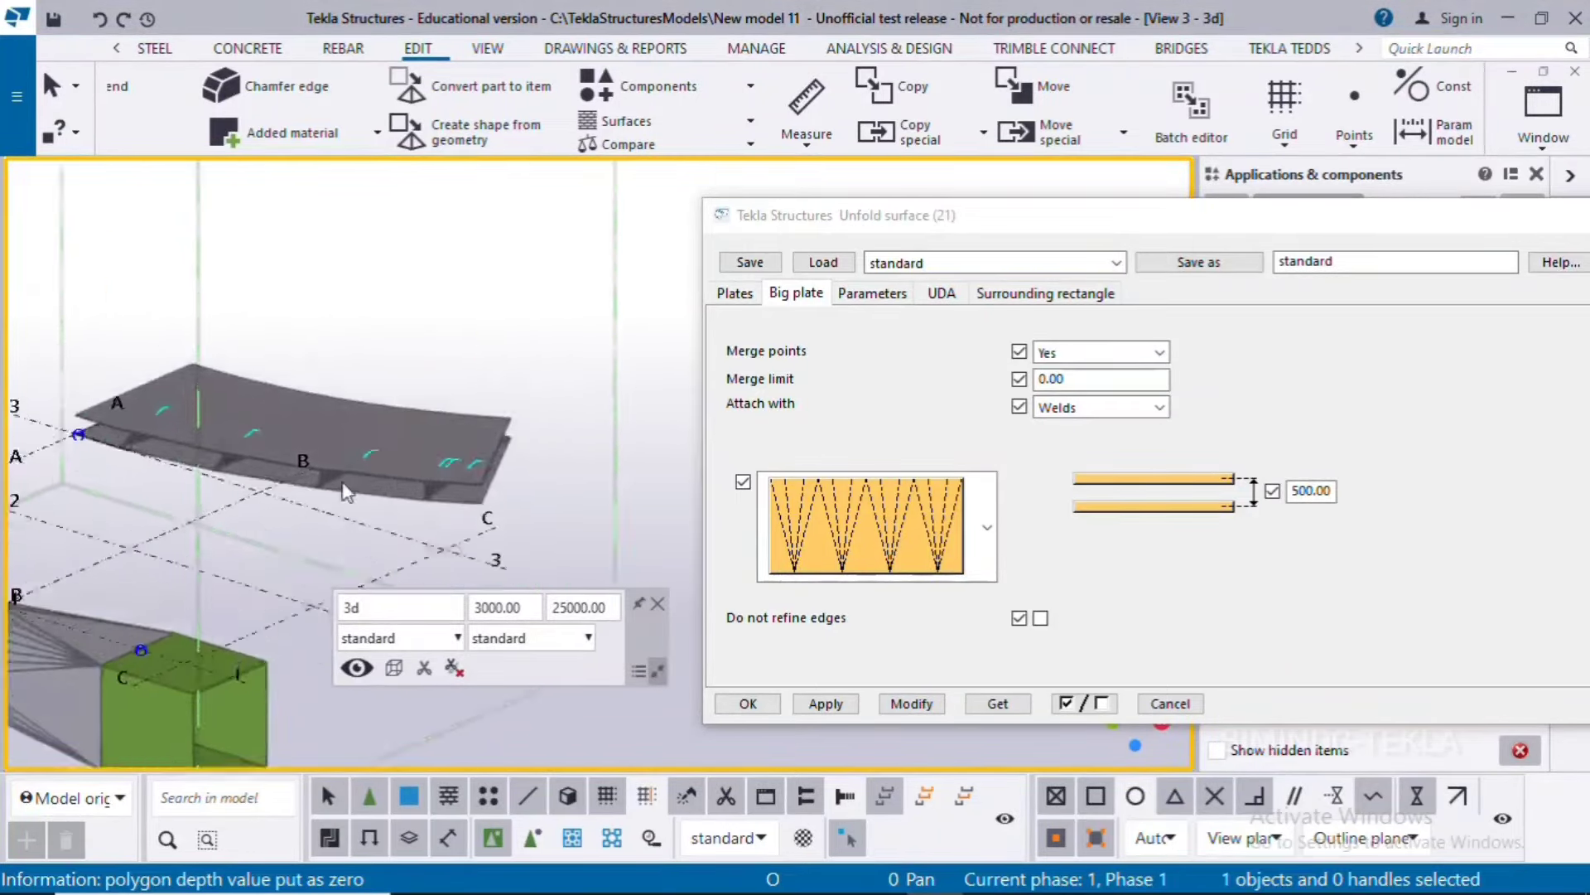
scroll(430, 528, "up", 3)
middle_click_drag(429, 529, 394, 389, "ctrl")
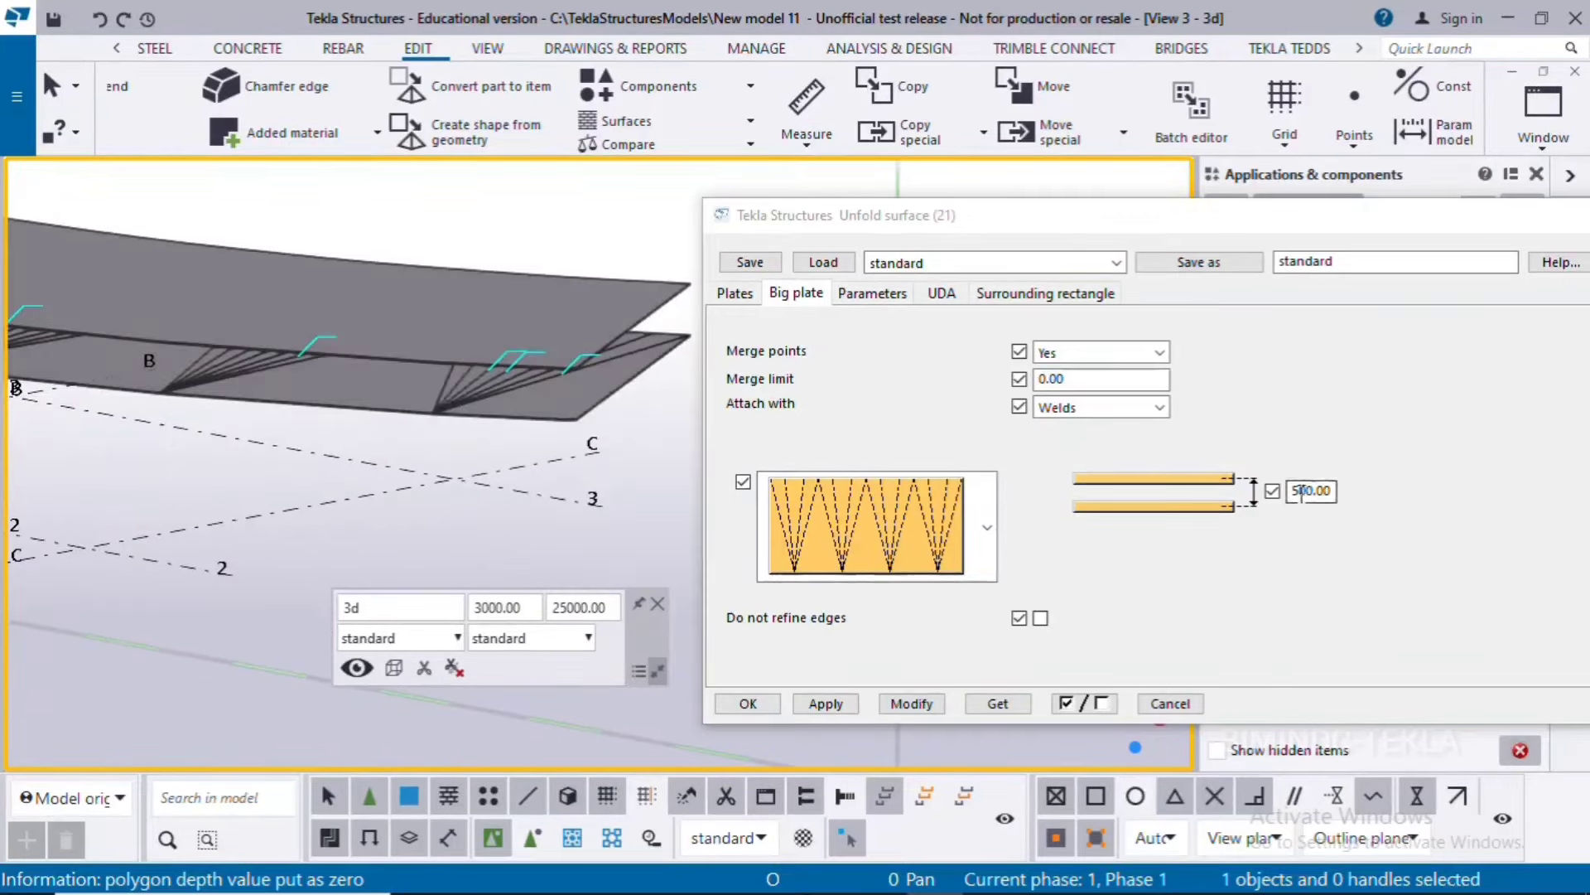
Increase the gap between the two plate layers to 1000 and apply it to the unfolded surface.
left_click(1330, 491)
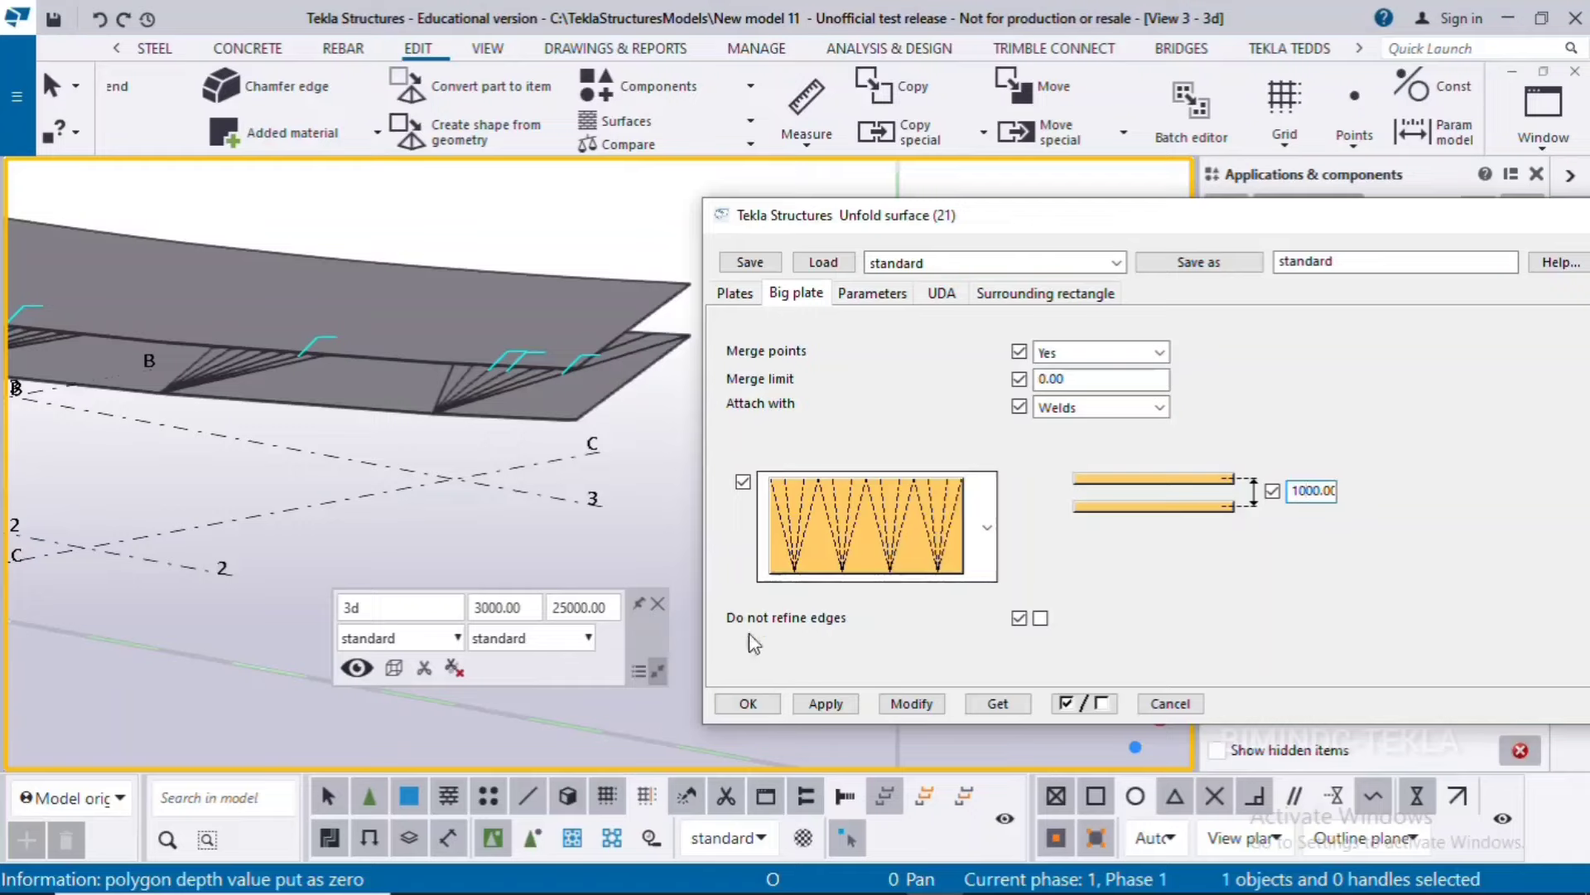
left_click(889, 703)
mouse_move(664, 623)
middle_mouse_down("ctrl")
mouse_move(484, 413)
mouse_move(565, 495)
middle_mouse_up("ctrl")
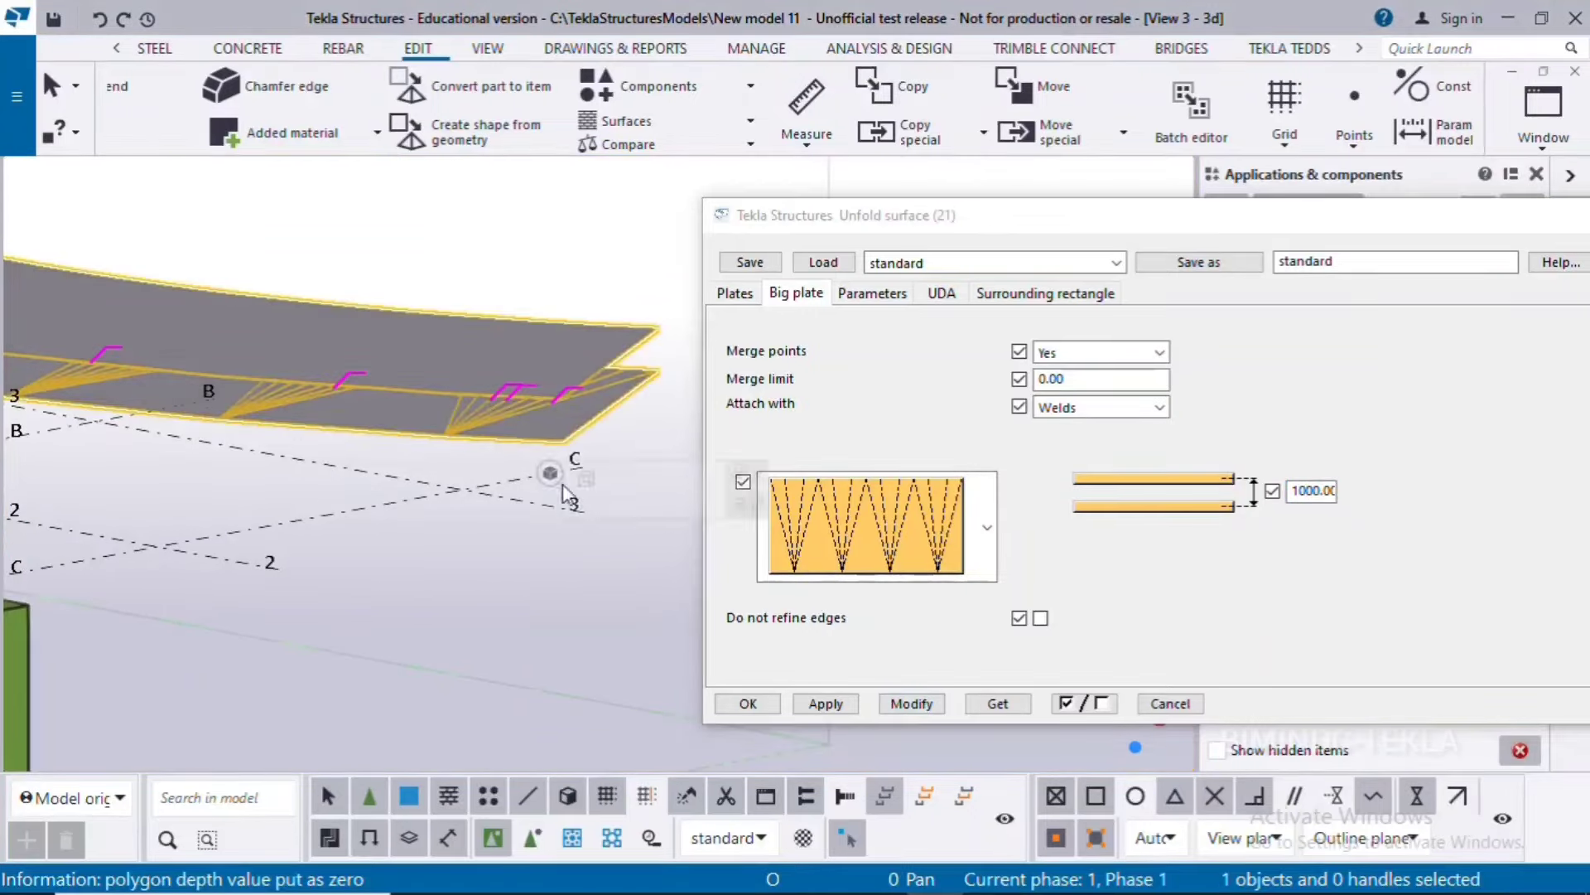
left_click(886, 710)
mouse_move(623, 704)
middle_mouse_down("ctrl")
mouse_move(259, 396)
mouse_move(703, 651)
middle_mouse_up("ctrl")
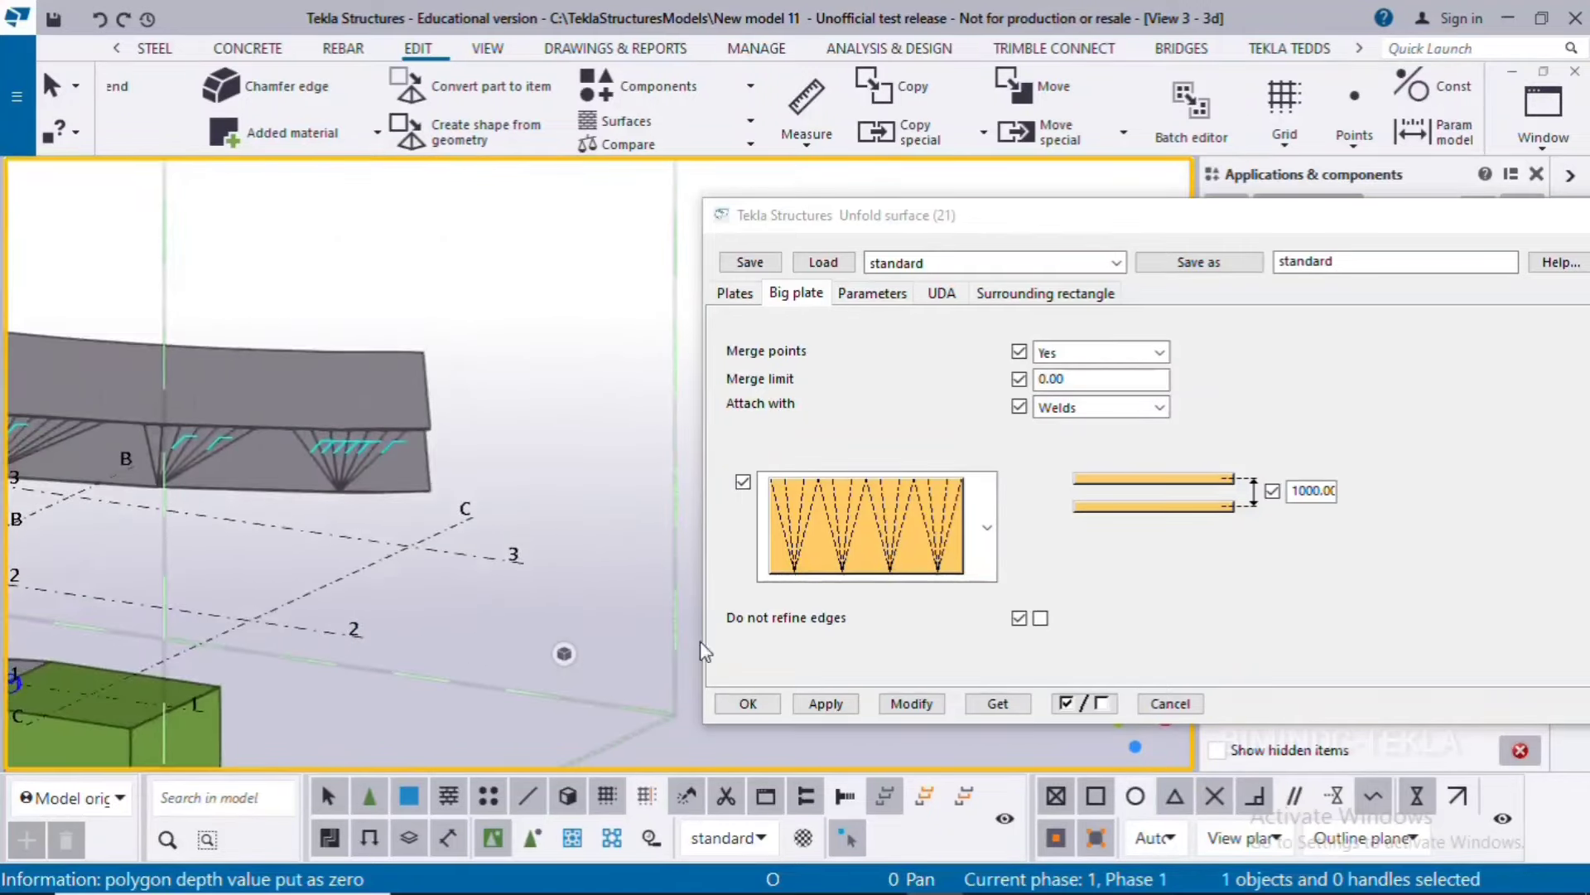
Return the big plate type to separate plates with solid fold lines, apply it to the unfolded surface and close its properties.
left_click(987, 528)
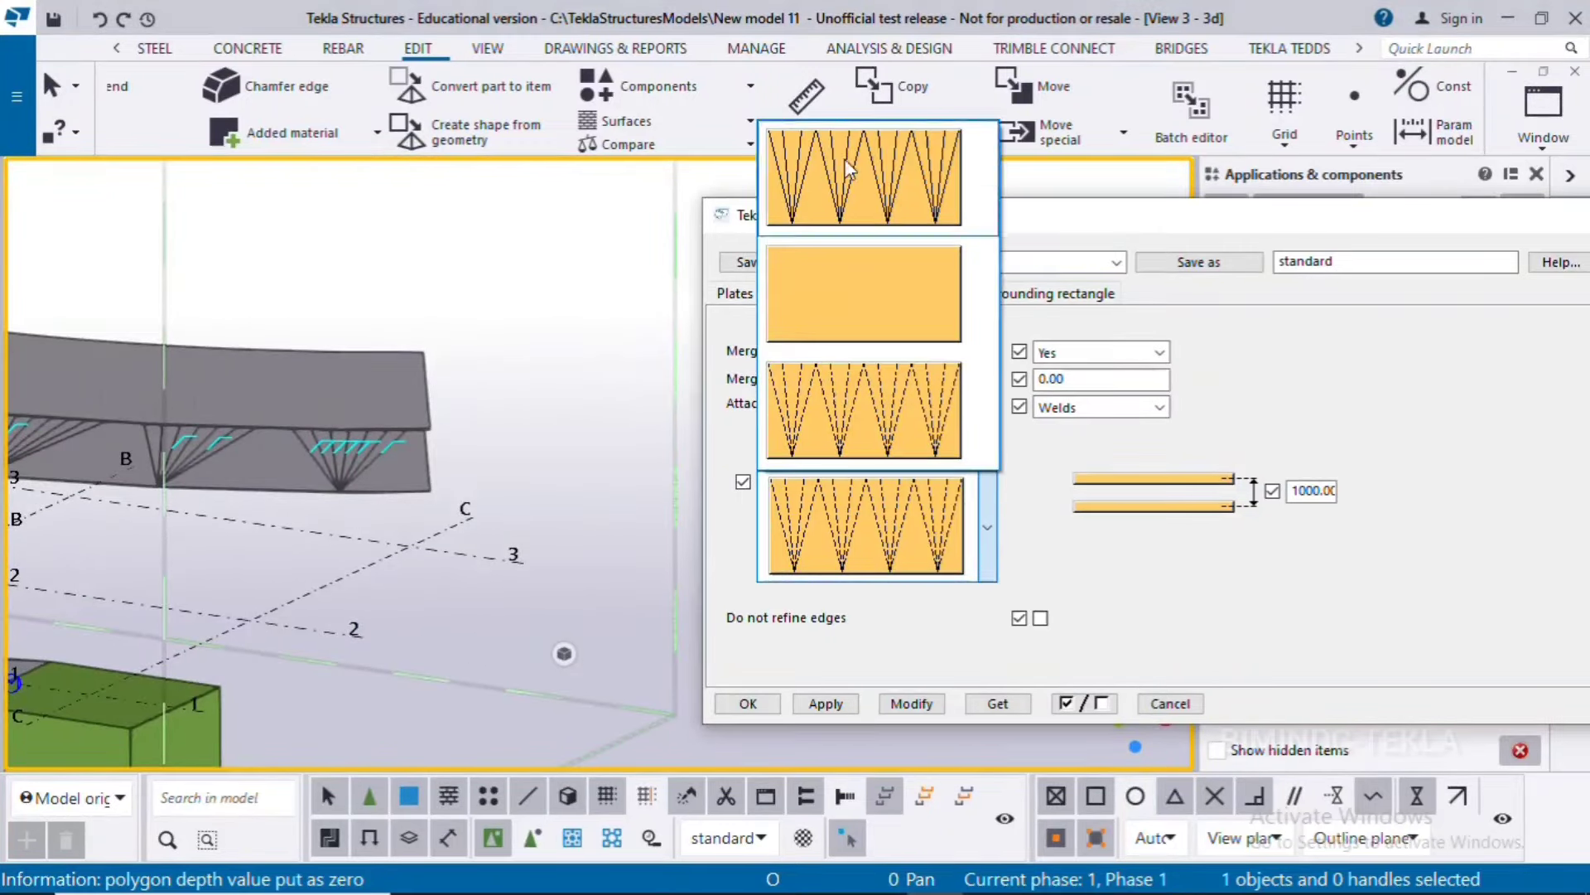
left_click(847, 166)
left_click(390, 463)
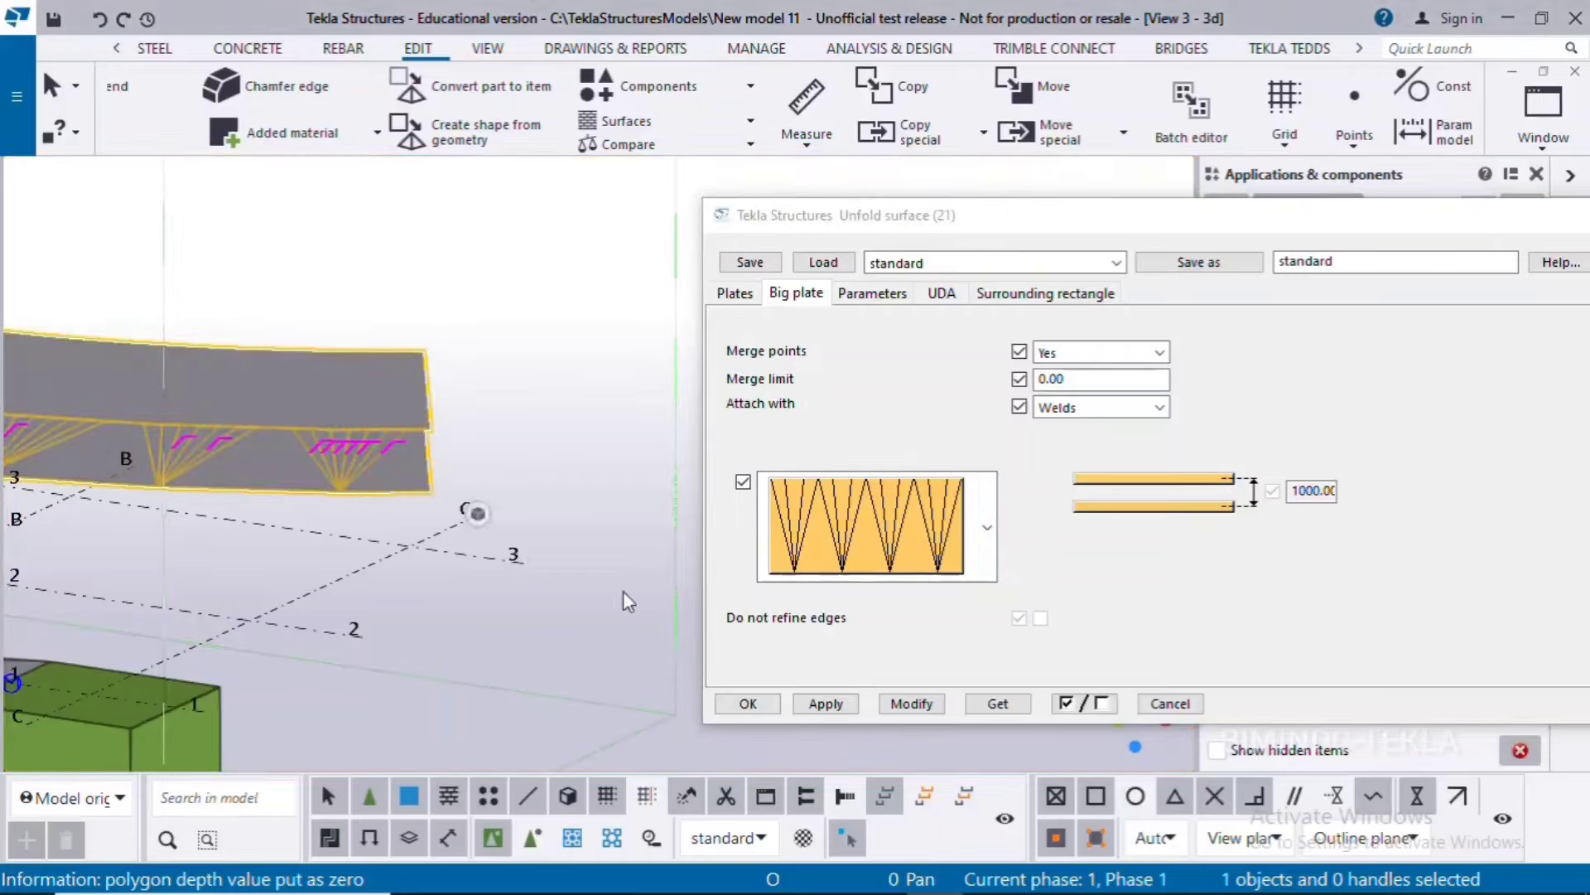
left_click(911, 703)
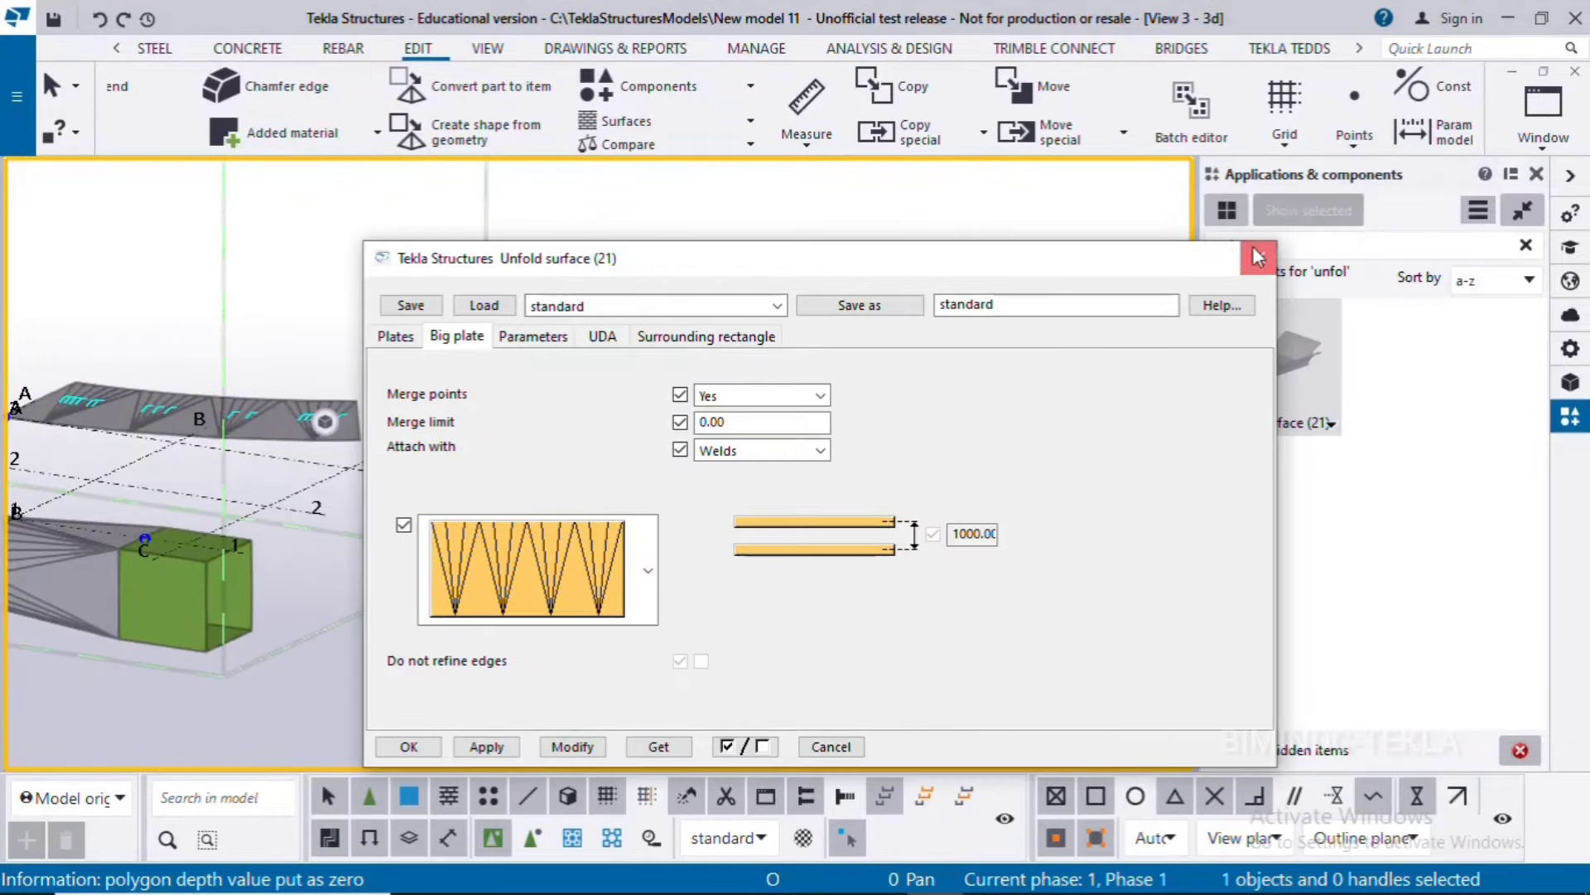
left_click(1260, 256)
Switch to the plan view and measure the flat pattern's first short bottom edge, from grid intersection A-3 to the first fold apex.
key("ctrl+p")
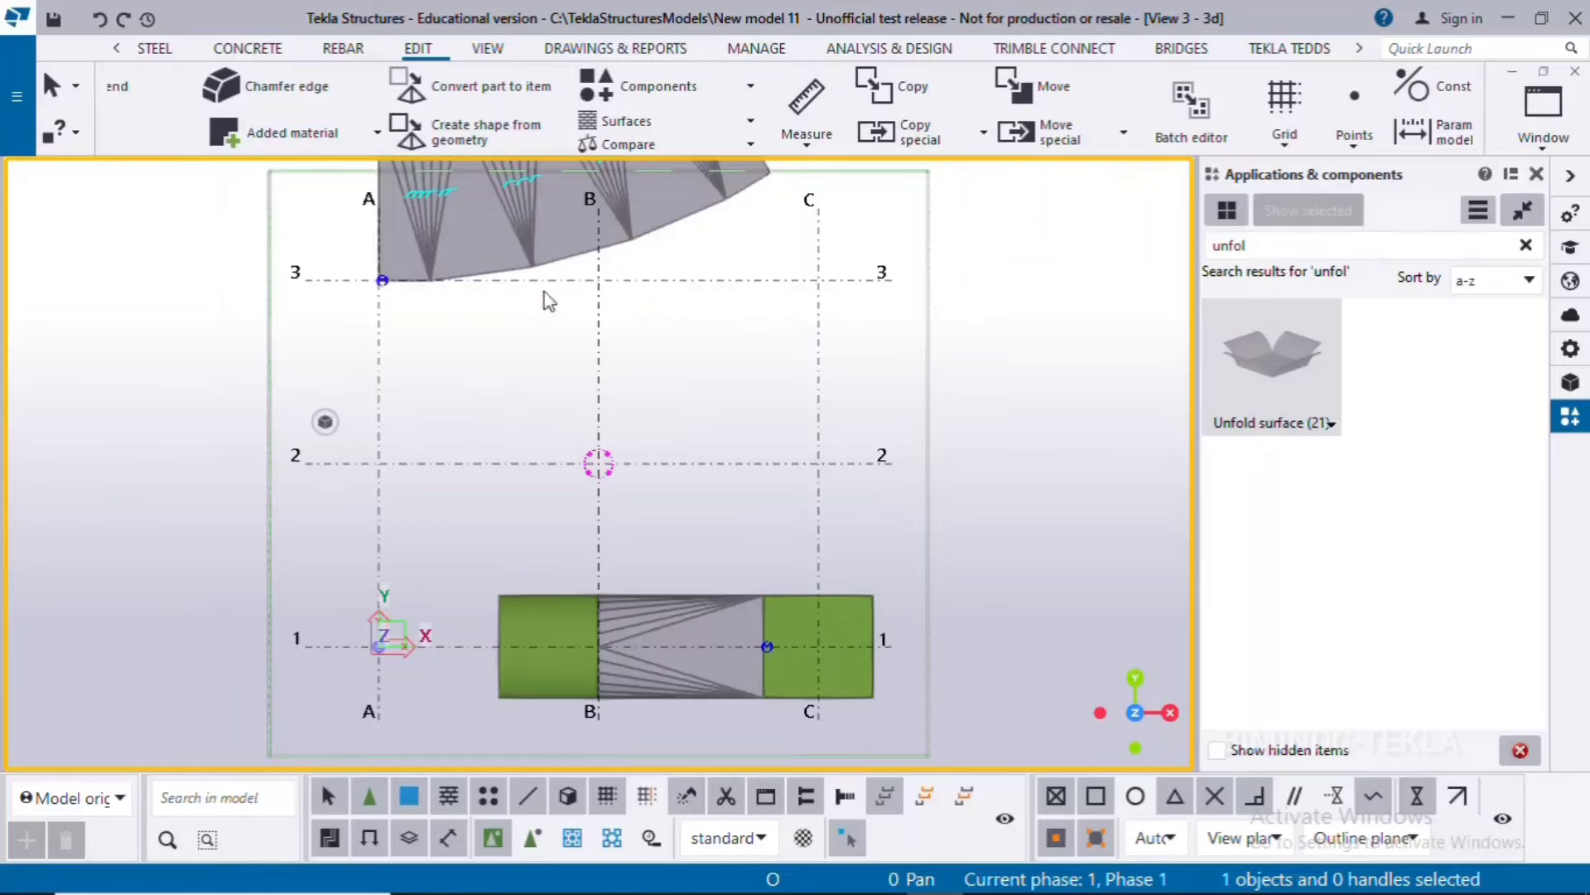
middle_click_drag(443, 346, 394, 570)
scroll(452, 521, "up", 2)
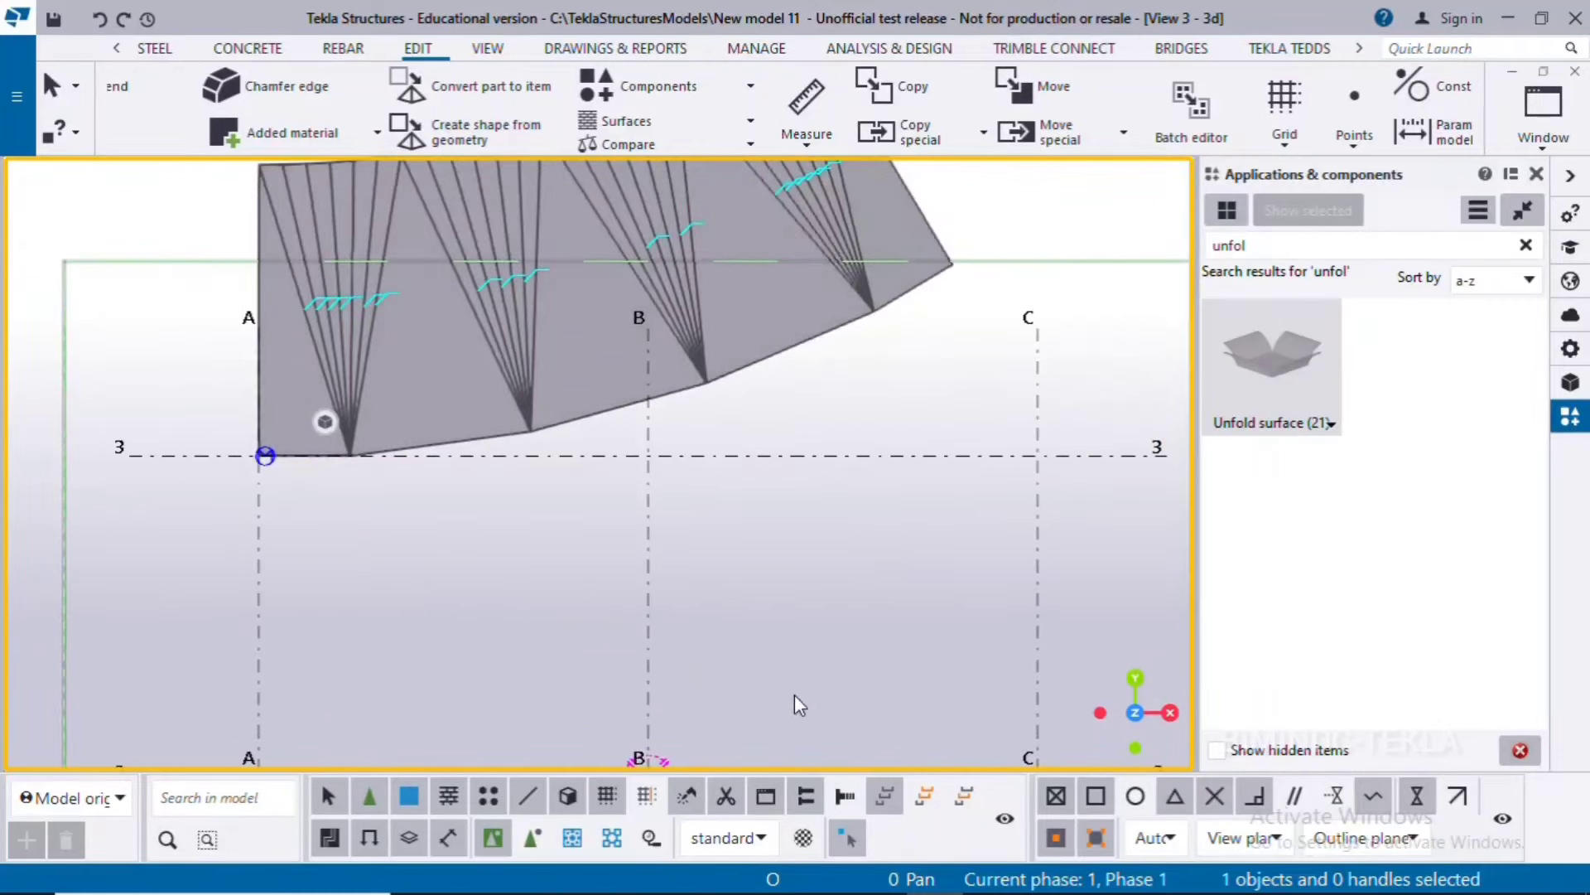
left_click(815, 144)
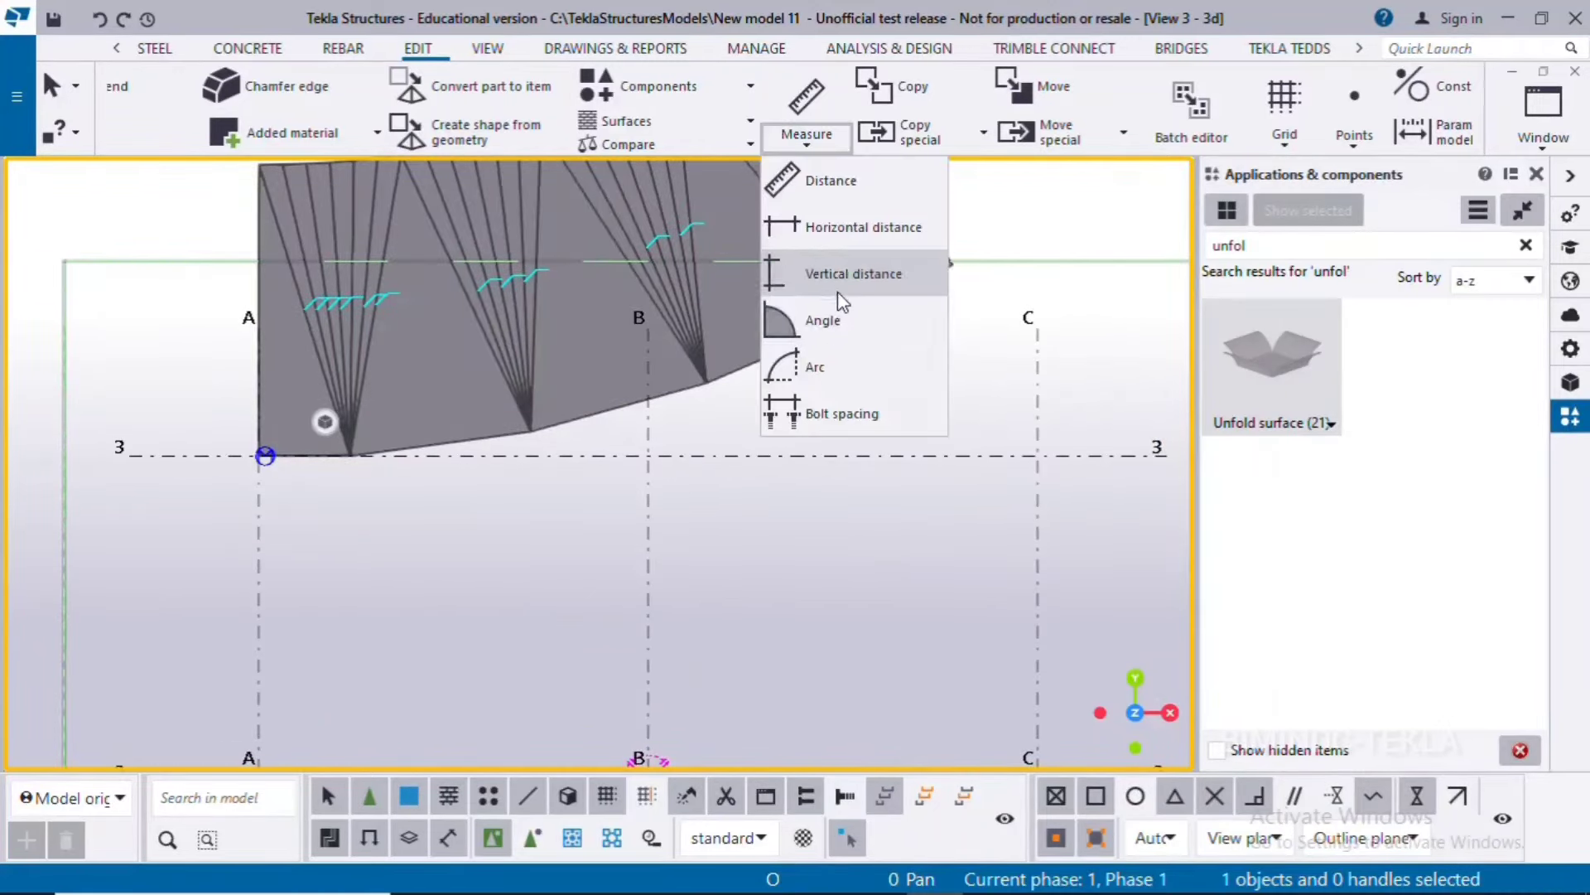
left_click(840, 227)
scroll(398, 488, "up", 2)
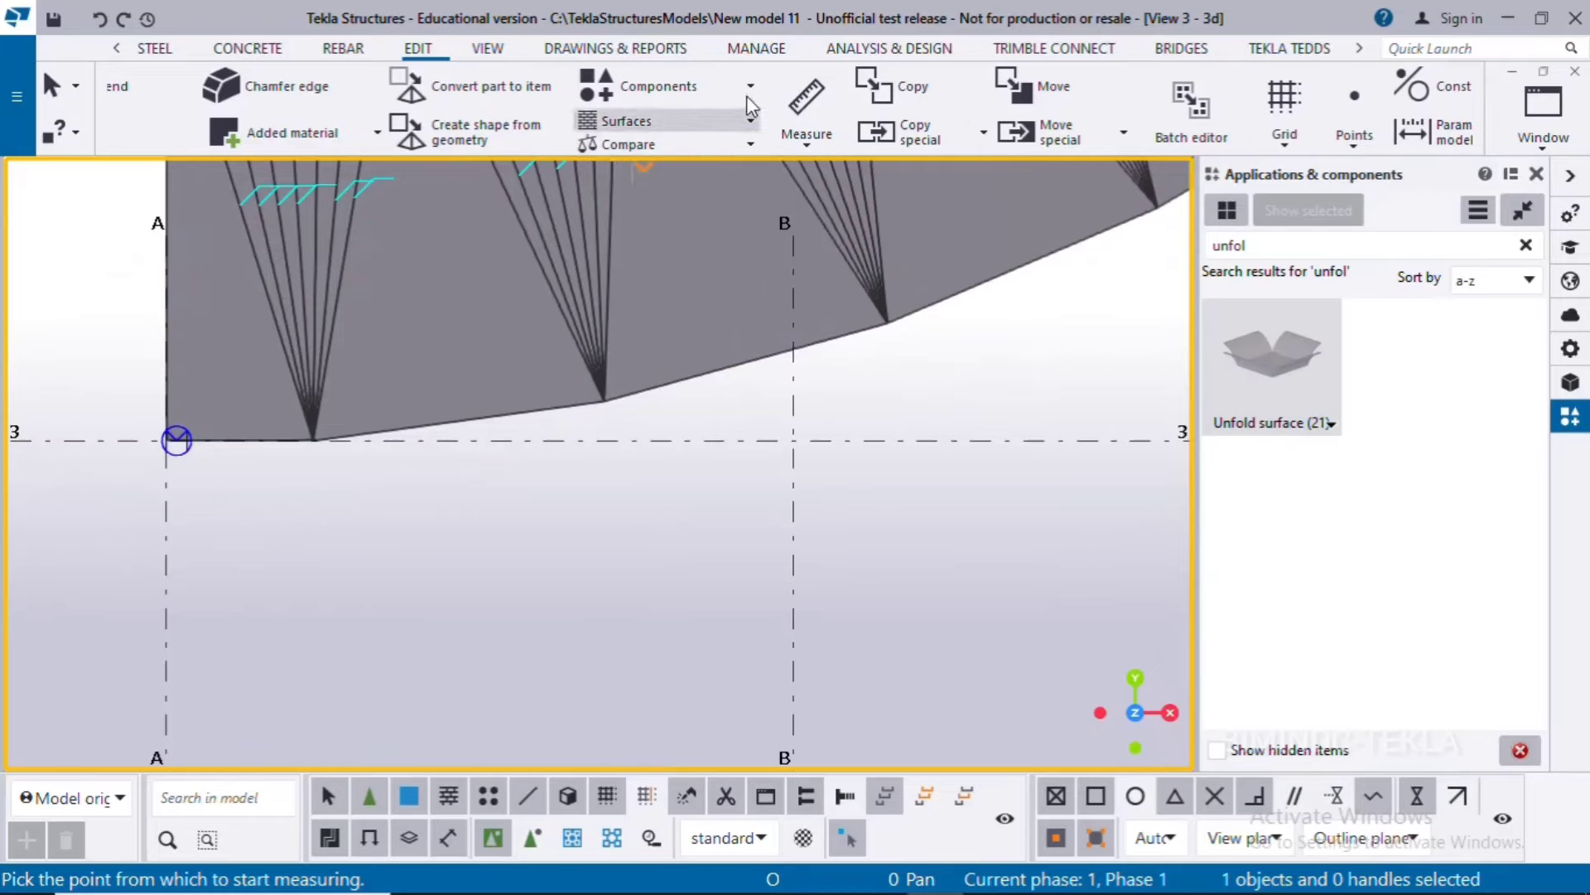
left_click(806, 136)
left_click(820, 179)
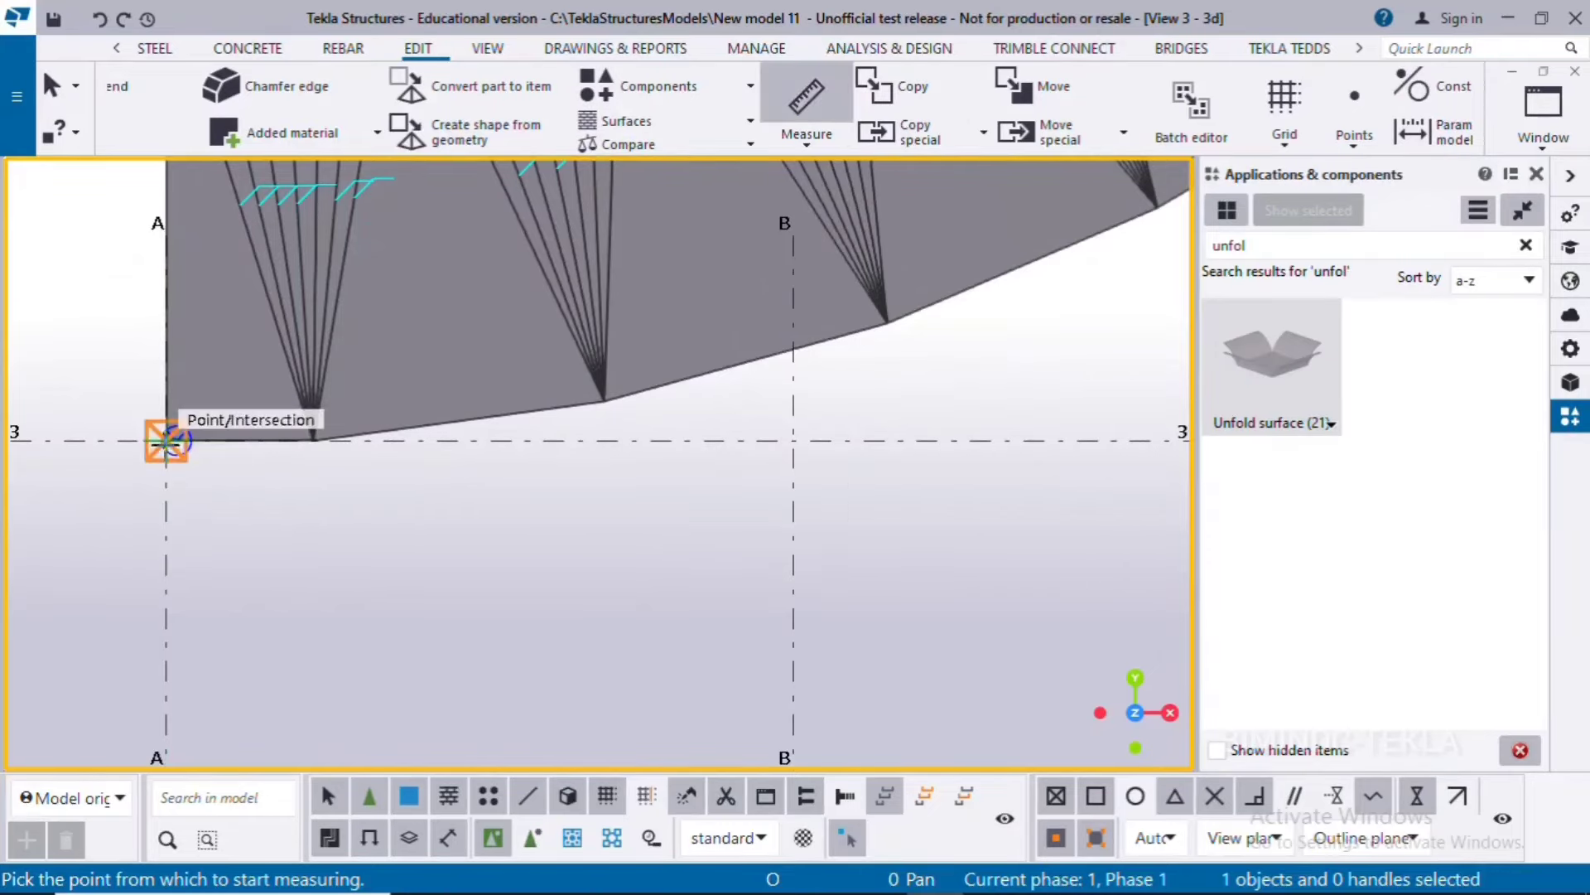
left_click(168, 440)
left_click(311, 440)
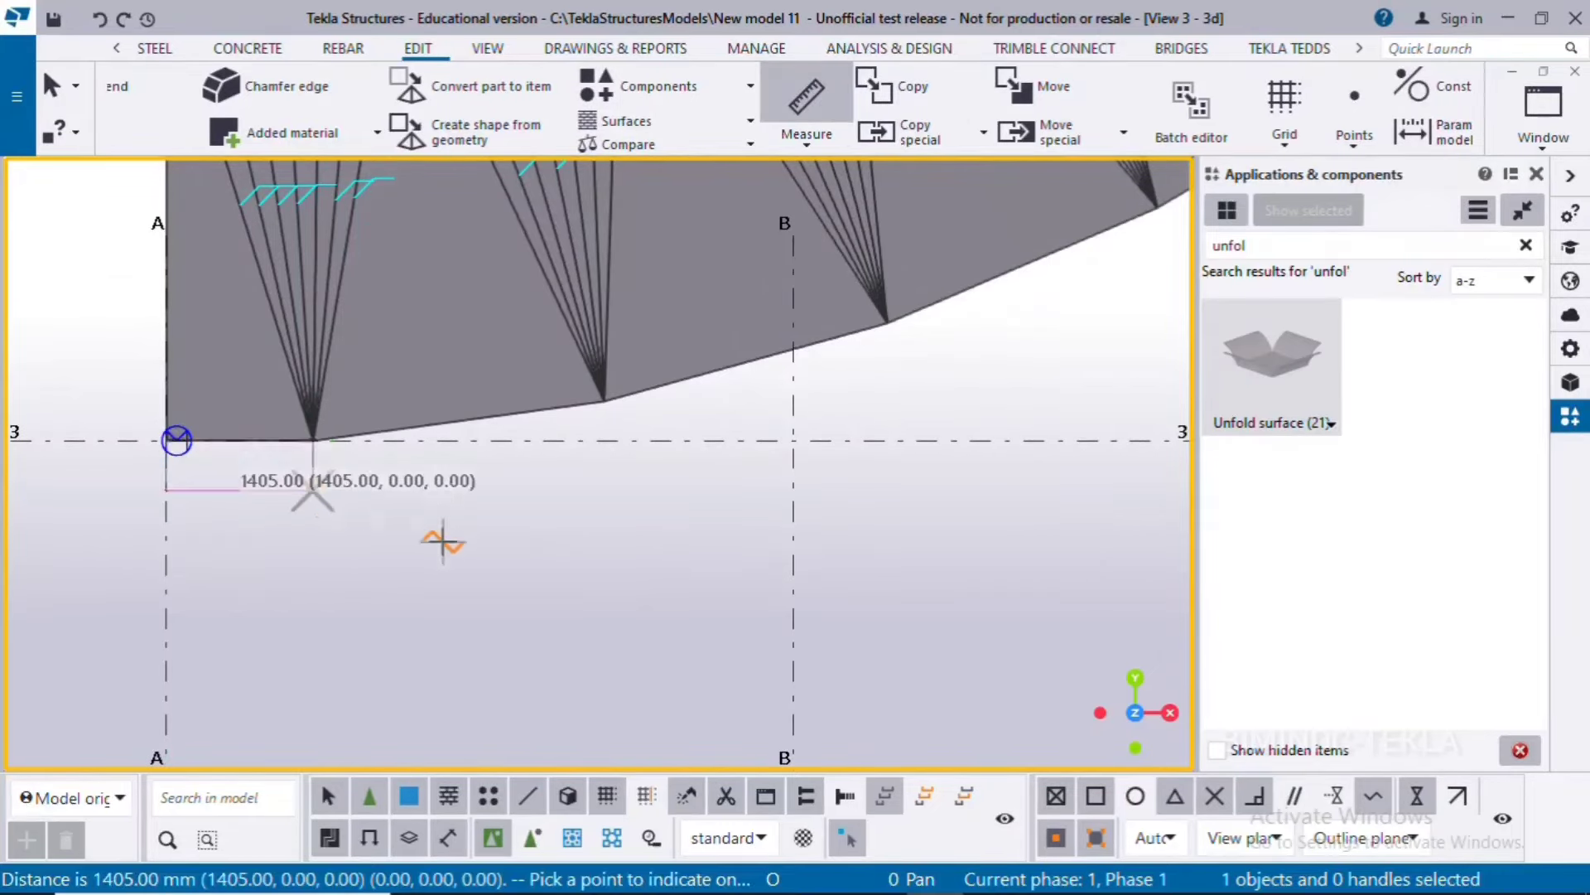
Measure the next two bottom edge segments of the flat pattern, from the first fold apex to the third.
scroll(437, 540, "up", 1)
middle_click_drag(443, 543, 353, 614)
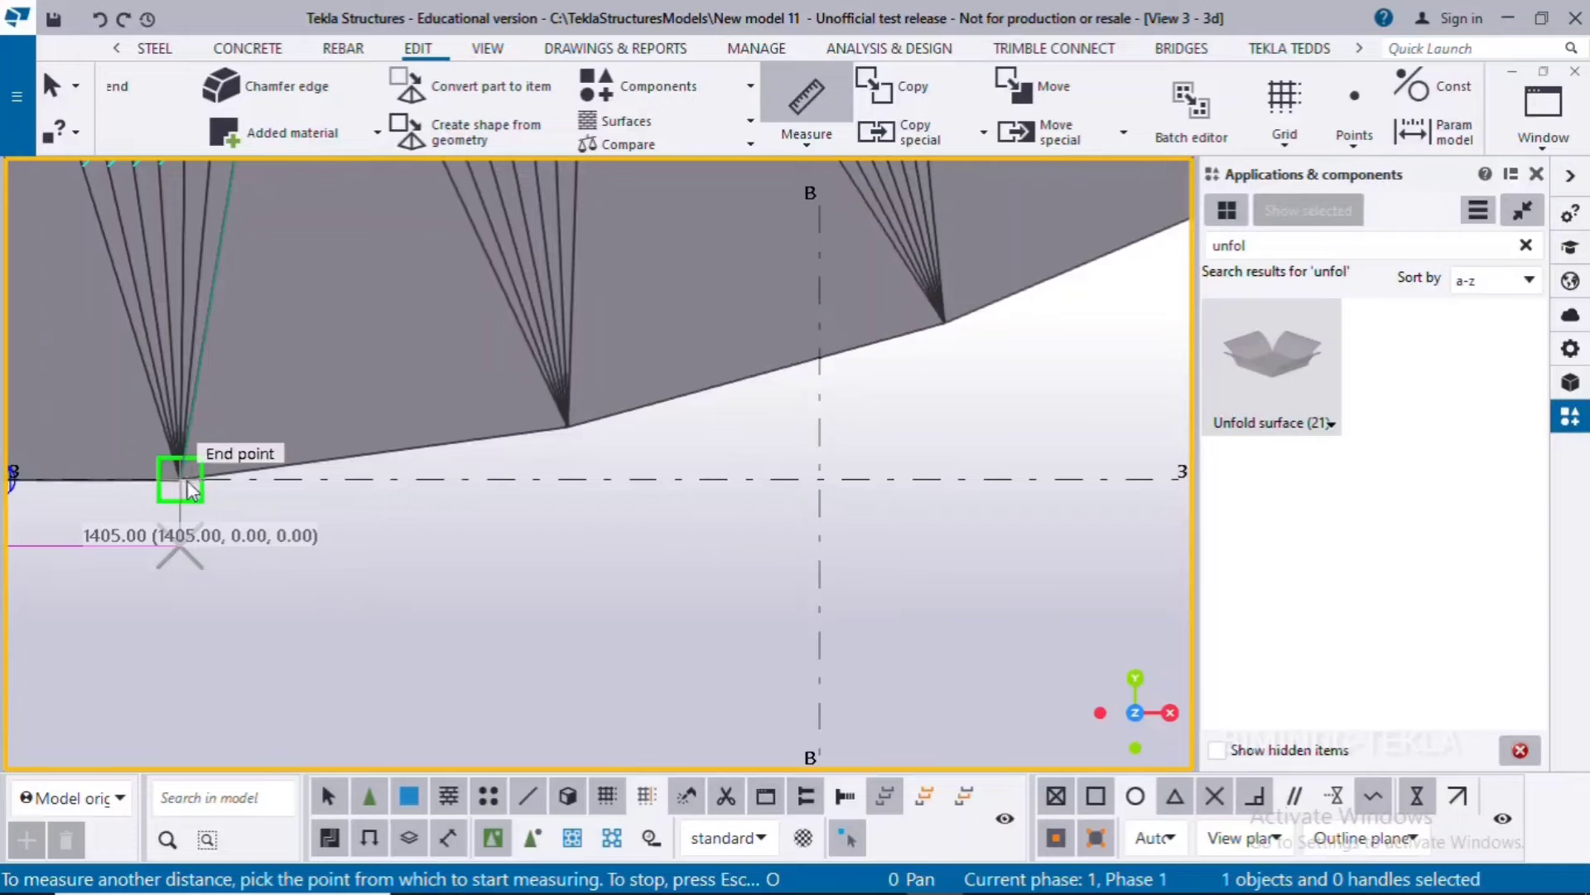
left_click(180, 479)
left_click(568, 426)
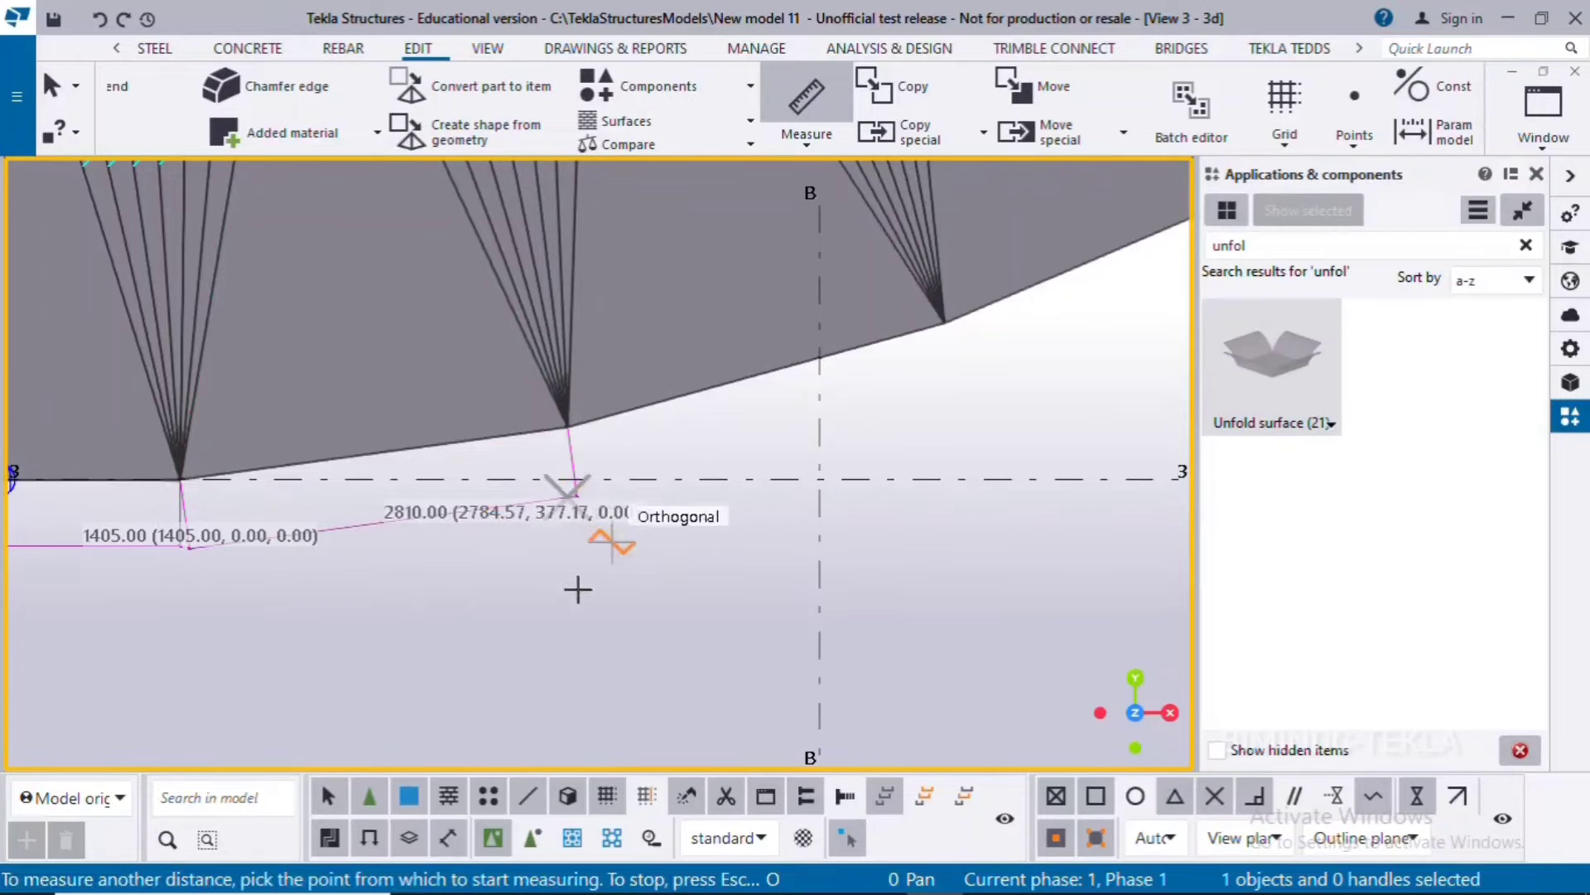
middle_click_drag(600, 472, 395, 533)
left_click(363, 484)
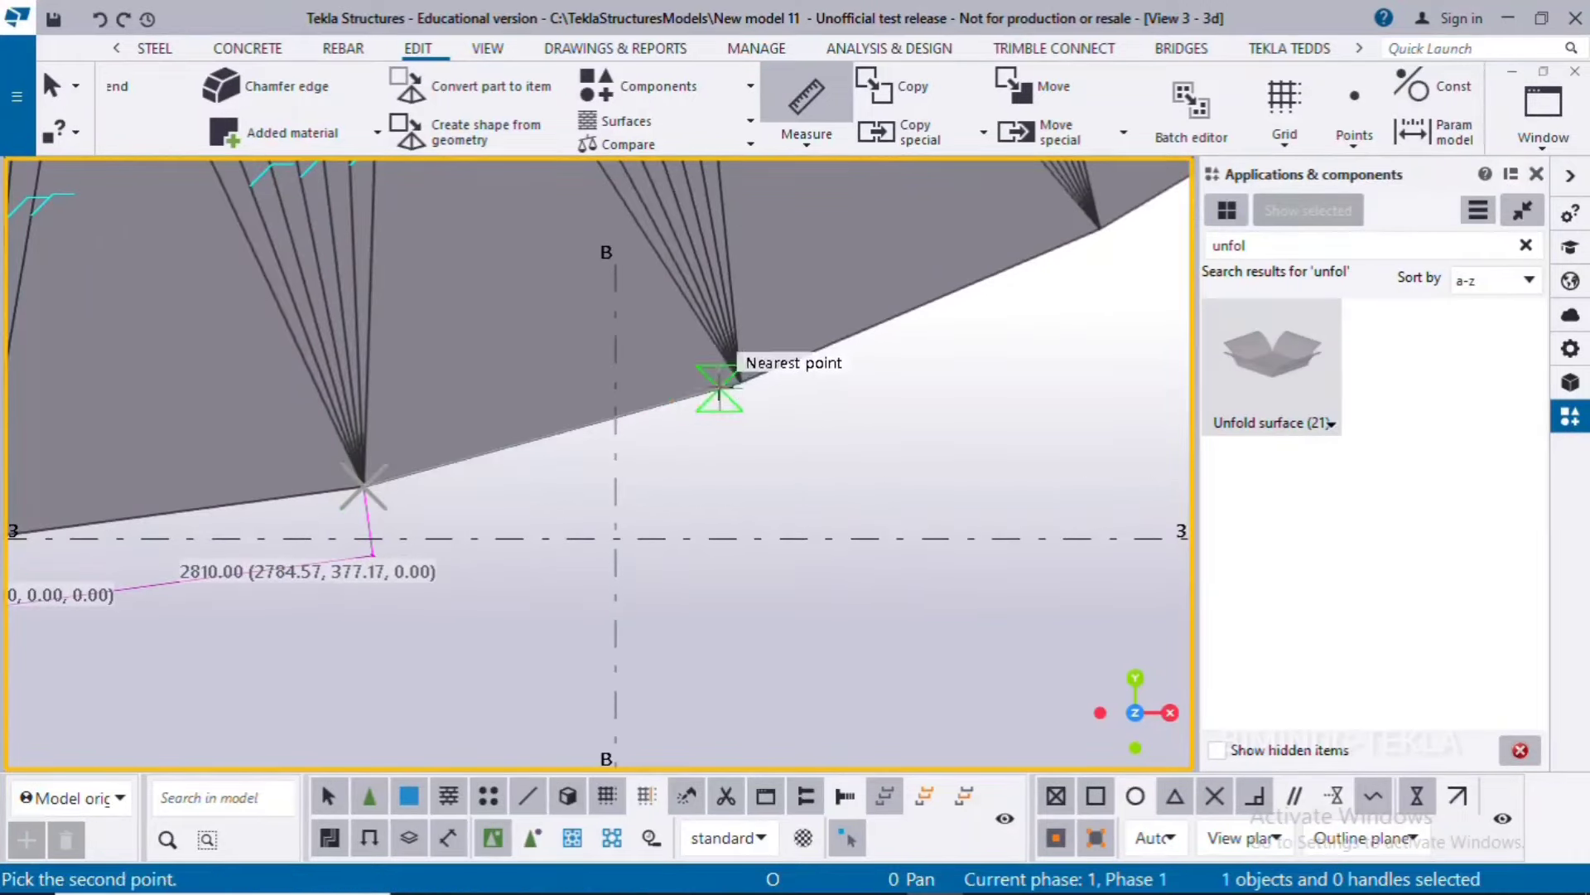
left_click(742, 385)
Measure the last two bottom edge segments of the flat pattern up to its outer corner and end measuring.
middle_click_drag(774, 455, 356, 611)
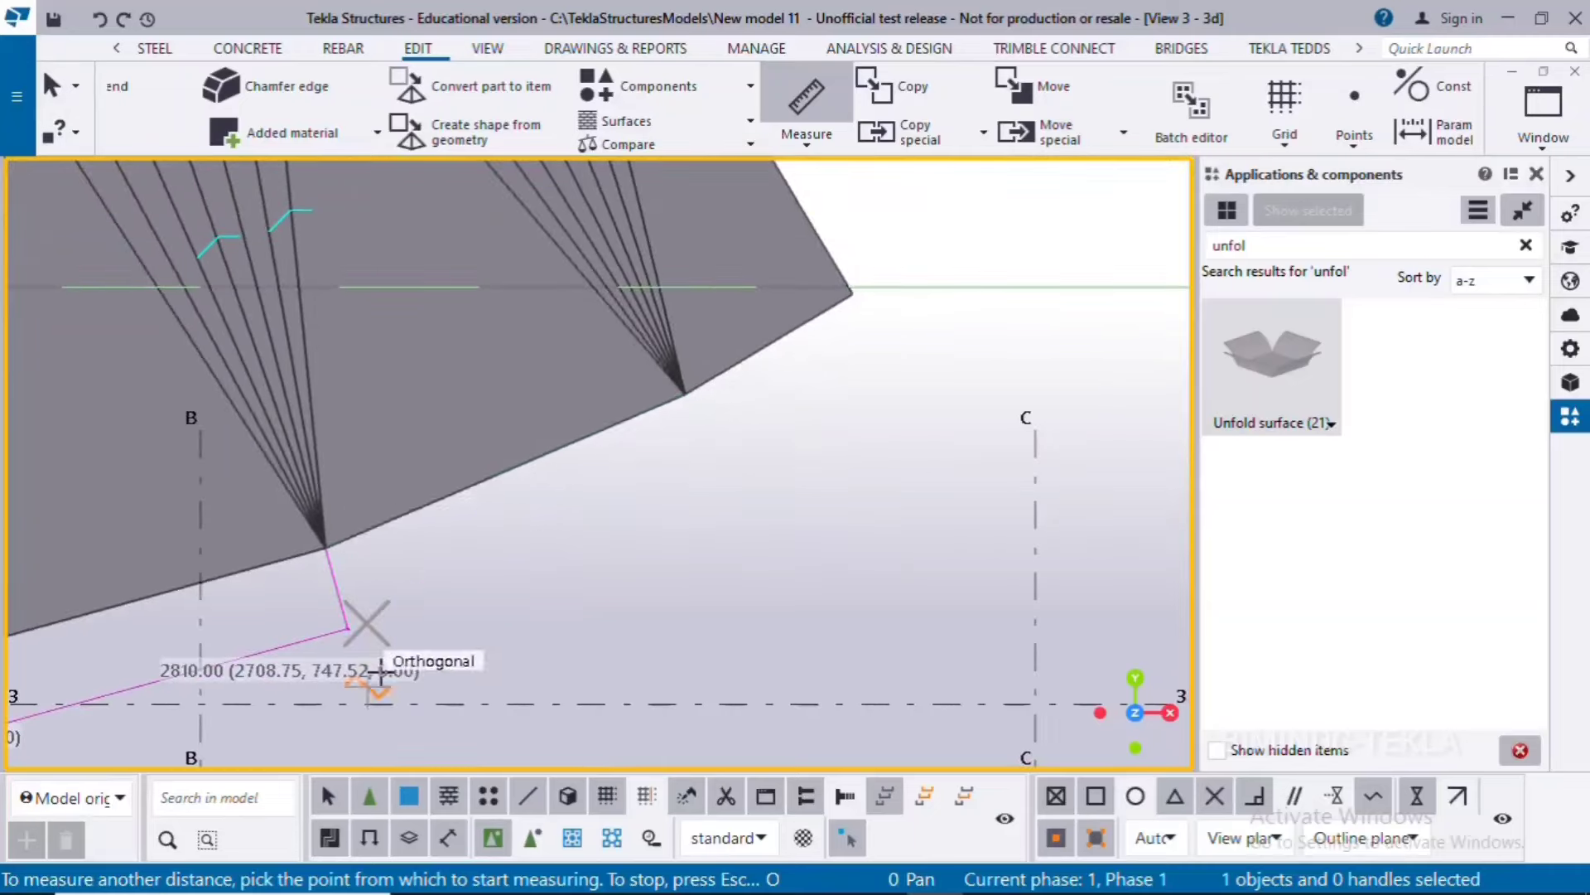
left_click(325, 546)
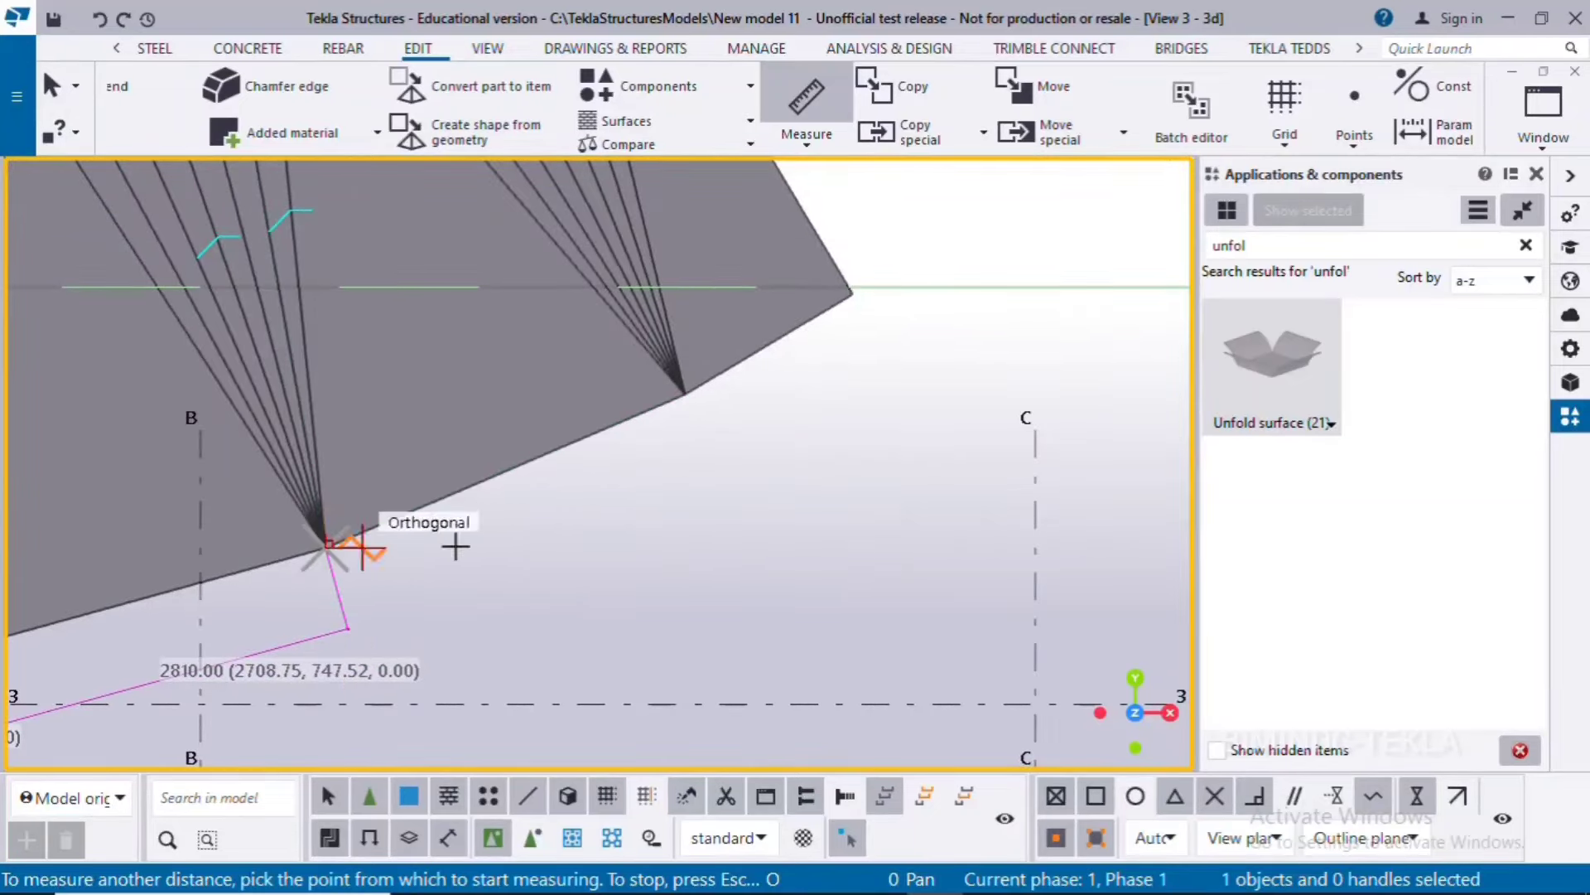
left_click(687, 399)
middle_click_drag(710, 433, 594, 521)
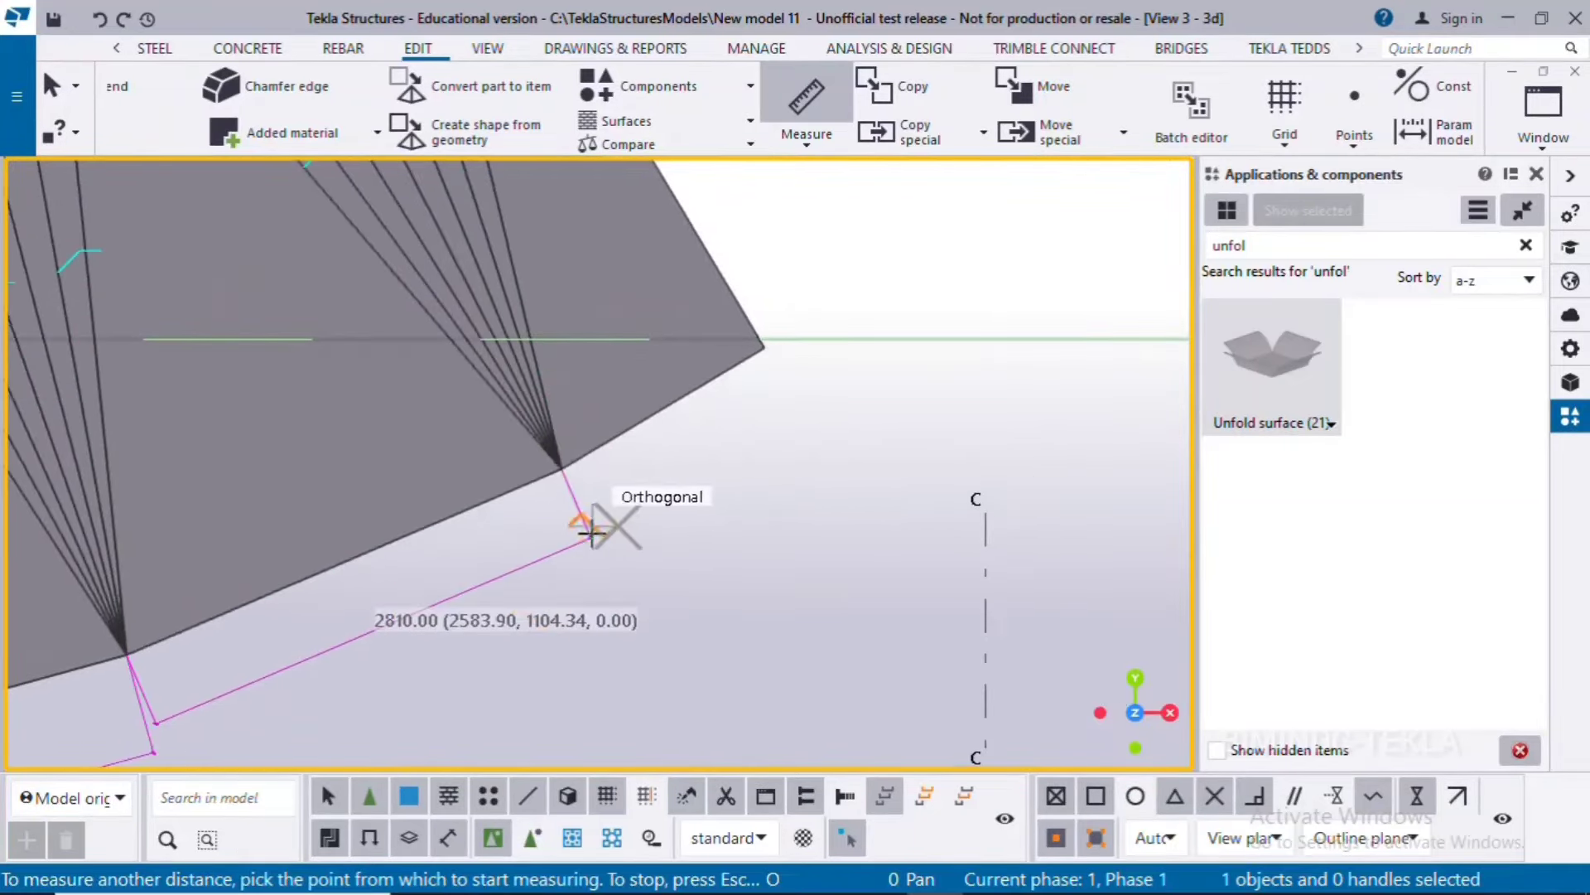
left_click(762, 346)
left_click(561, 464)
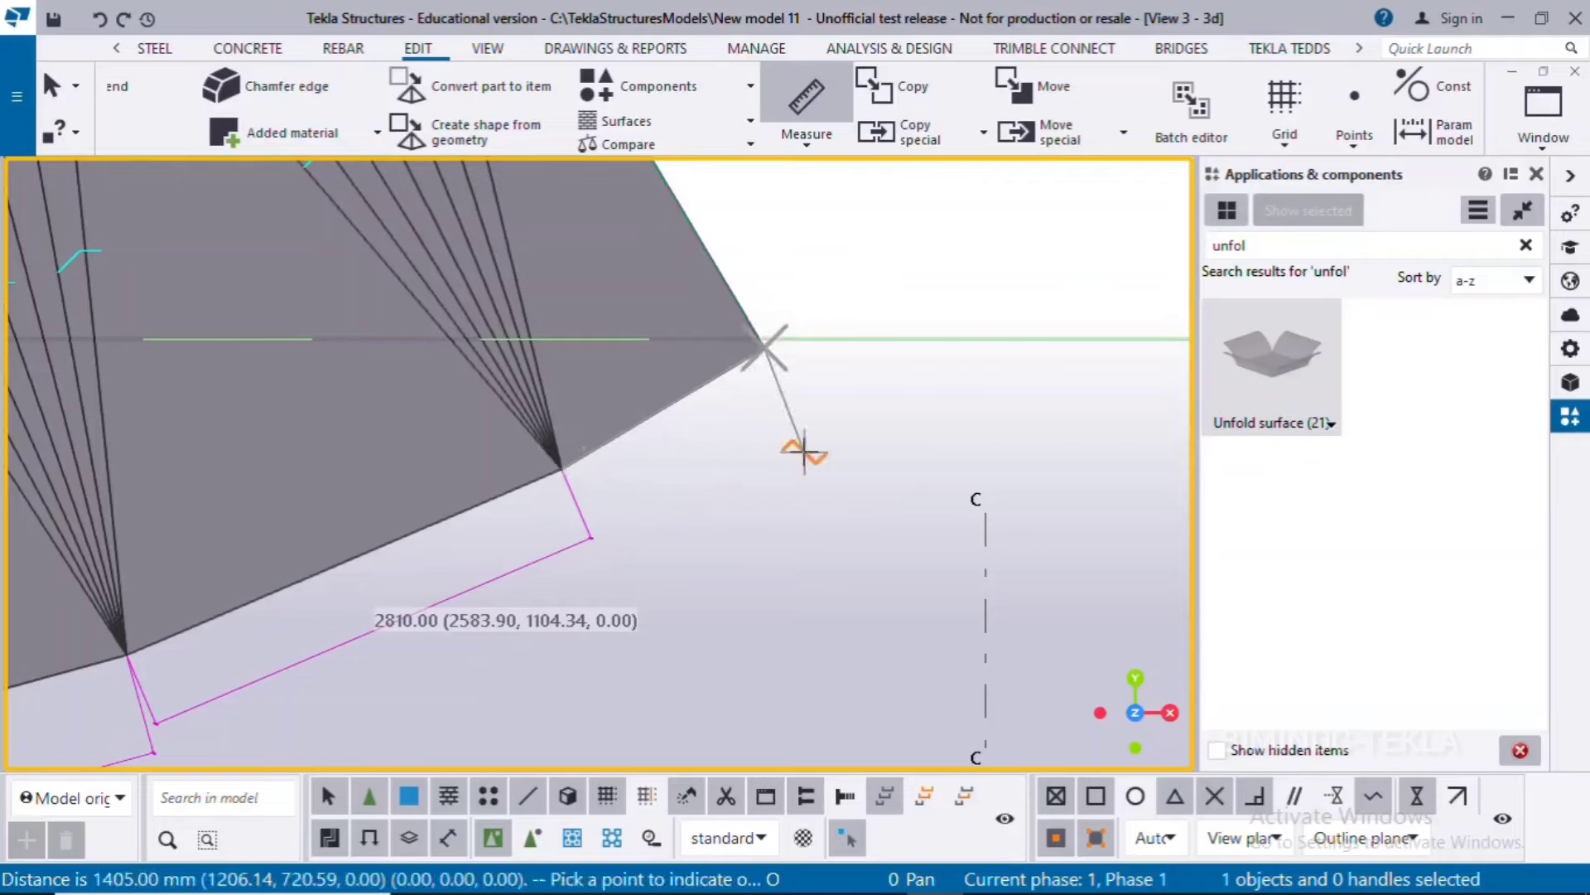
left_click(795, 452)
scroll(751, 530, "down", 2)
middle_click_drag(727, 624, 635, 552)
right_click(793, 248)
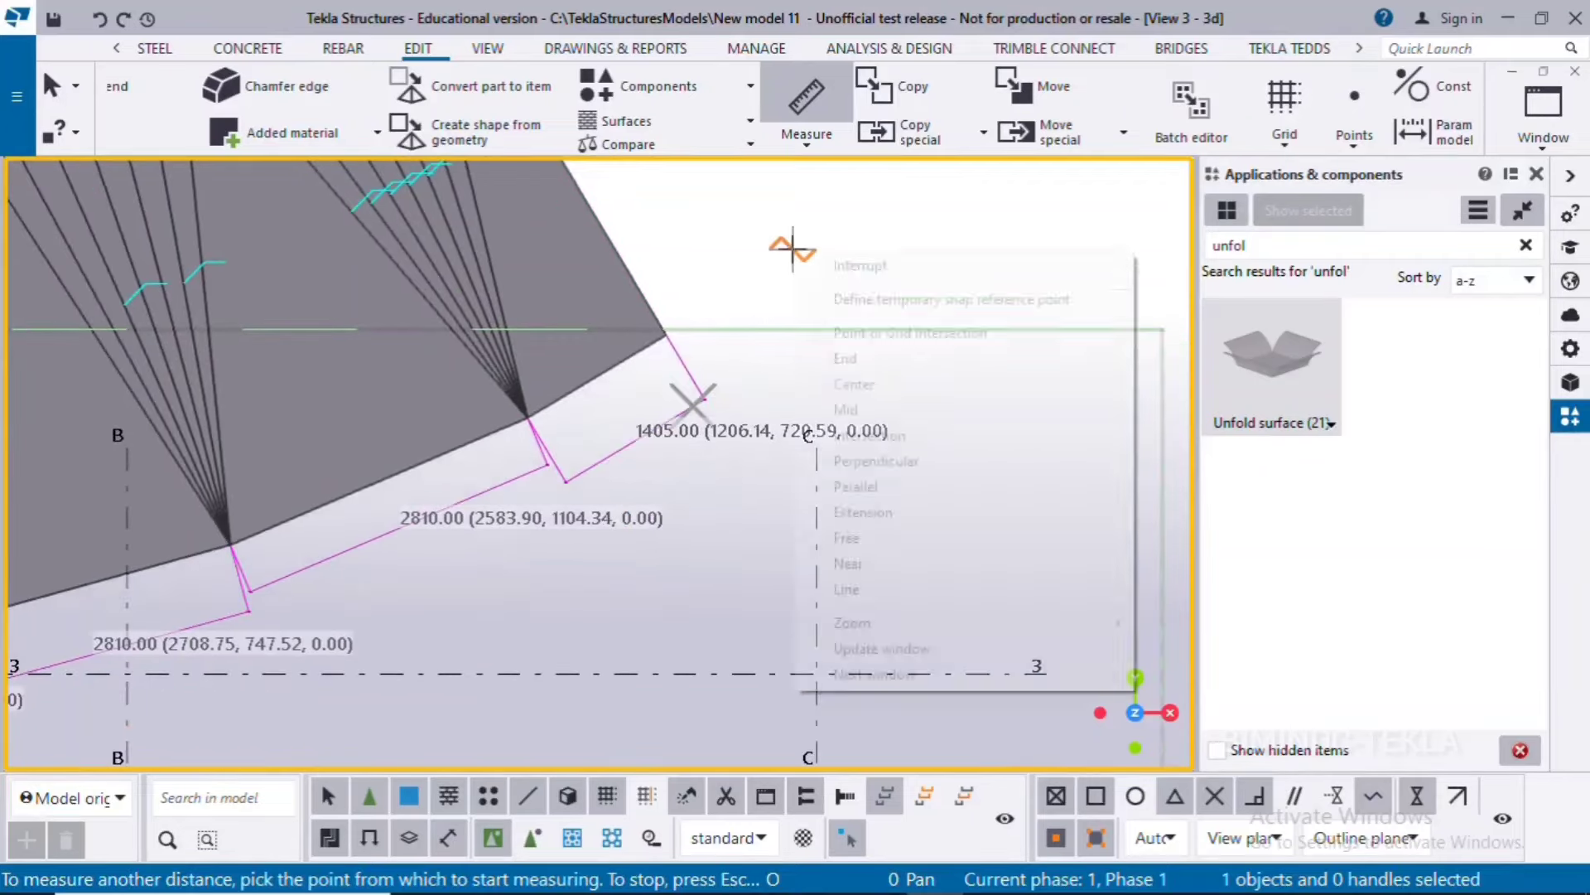
left_click(866, 265)
Switch to the transition reference image in the photo viewer and compare its DEVELOPMENT FROM MEAN edge dimensions with the measured flat pattern.
scroll(878, 480, "down", 2)
scroll(877, 495, "down", 1)
middle_click_drag(826, 578, 883, 504)
mouse_move(836, 886)
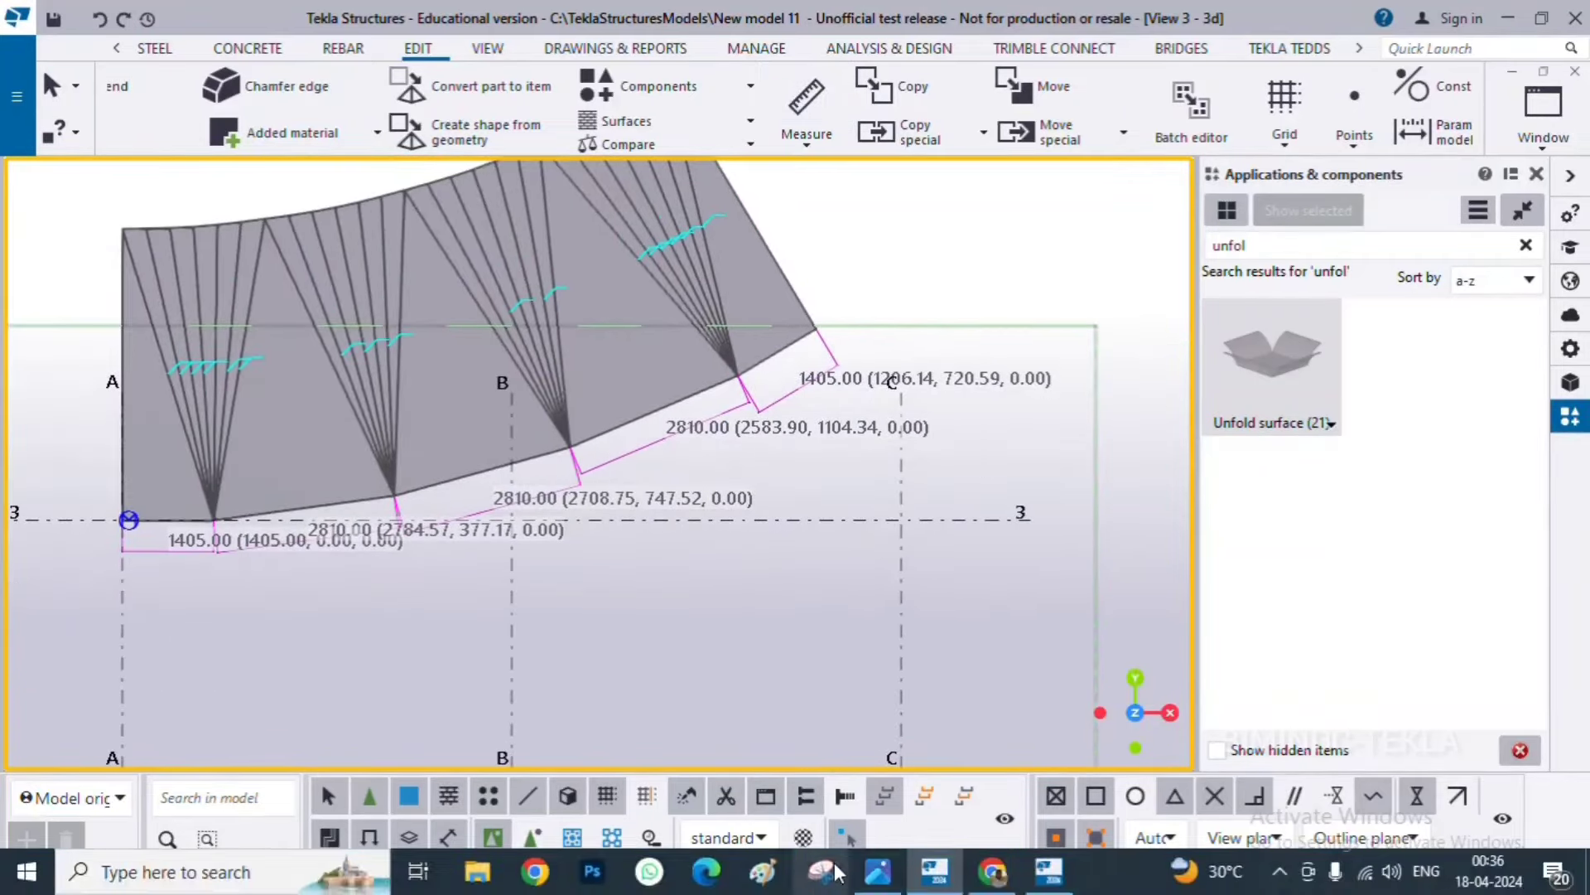
left_click(885, 881)
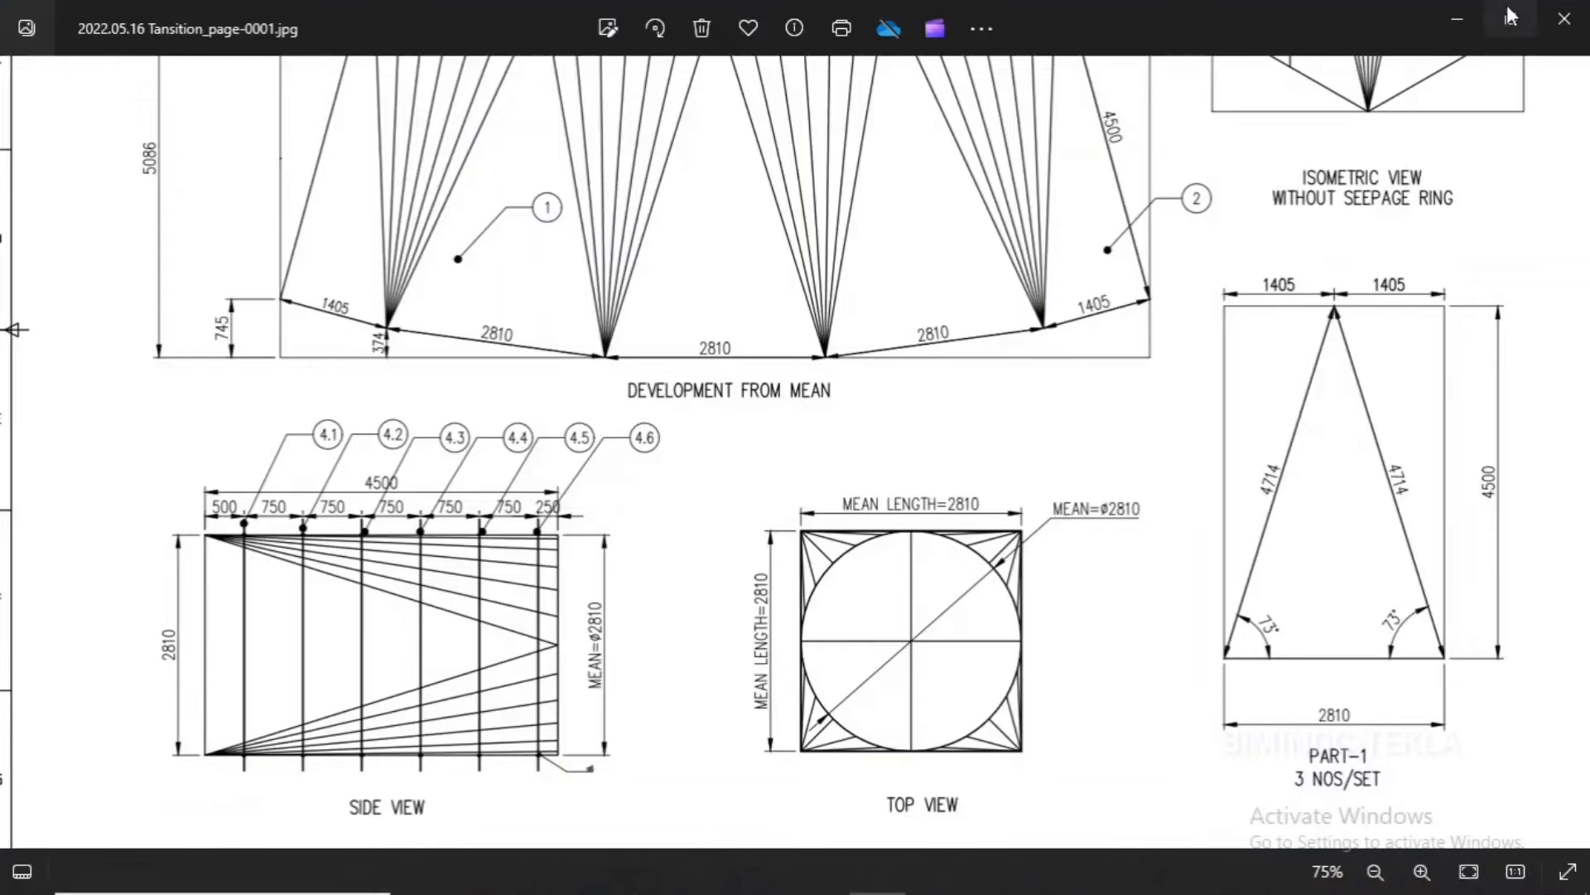
left_click(1518, 32)
left_click_drag(858, 147, 1248, 114)
scroll(1108, 380, "down", 3)
scroll(894, 439, "up", 2)
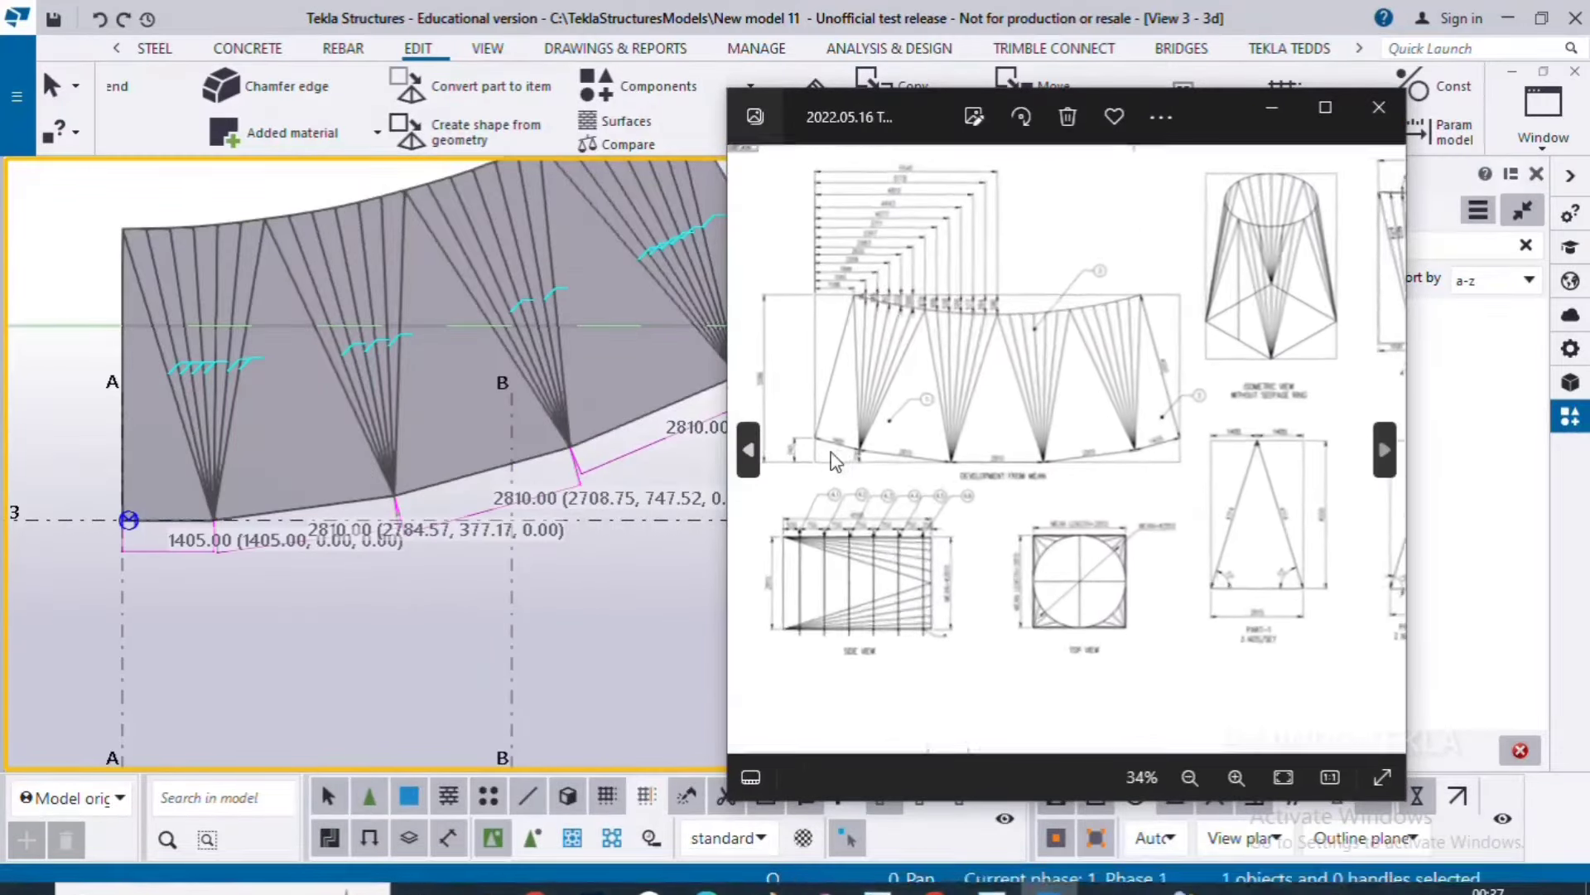
scroll(767, 480, "up", 3)
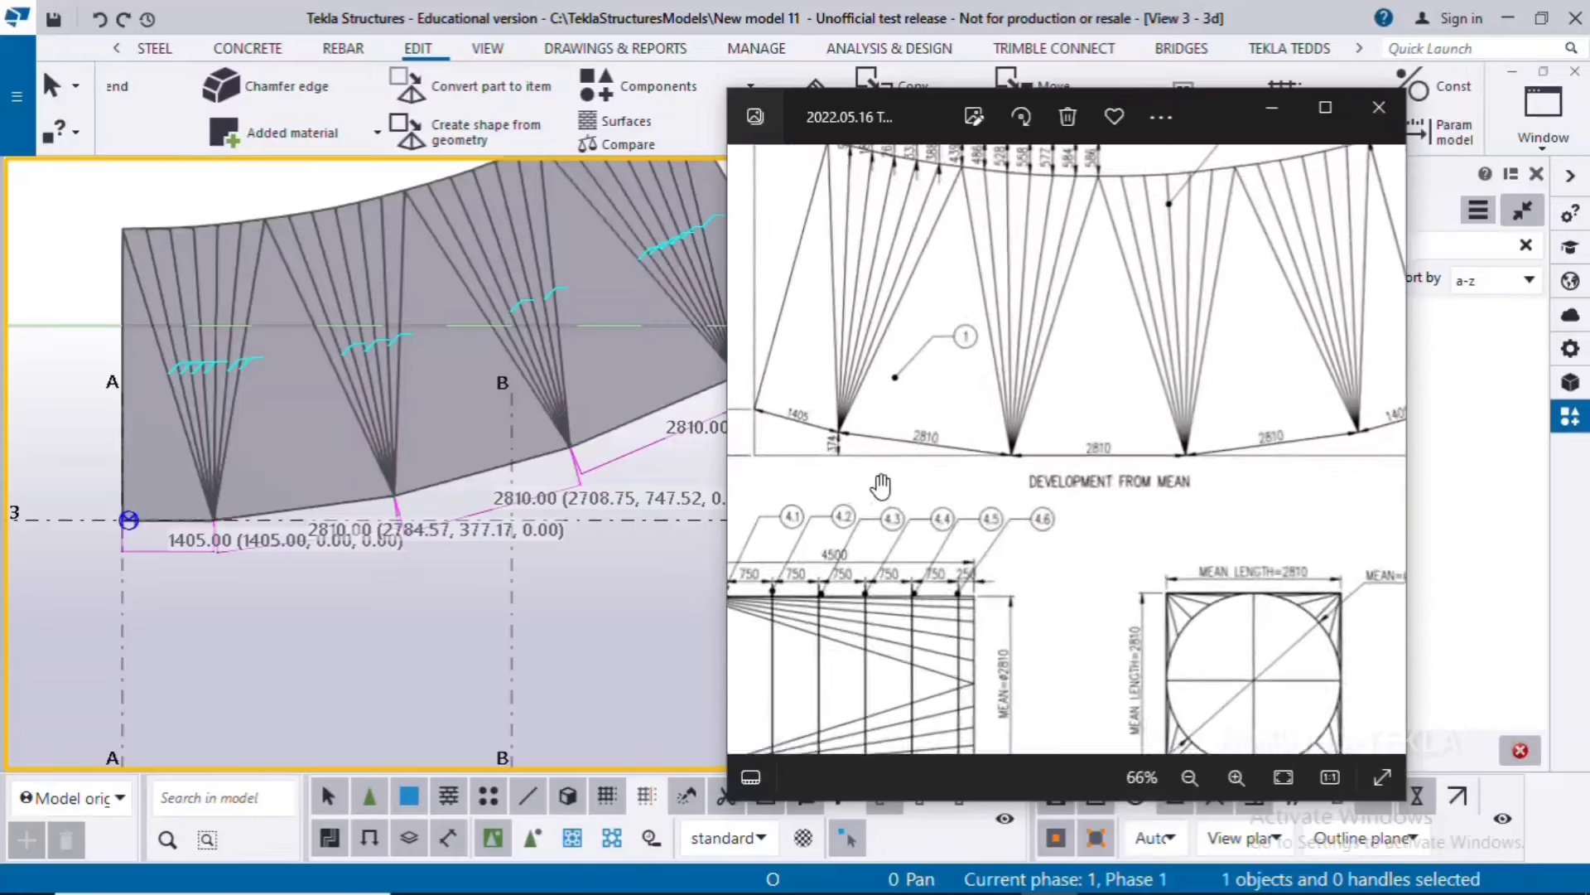
left_click(1042, 878)
left_click(1041, 878)
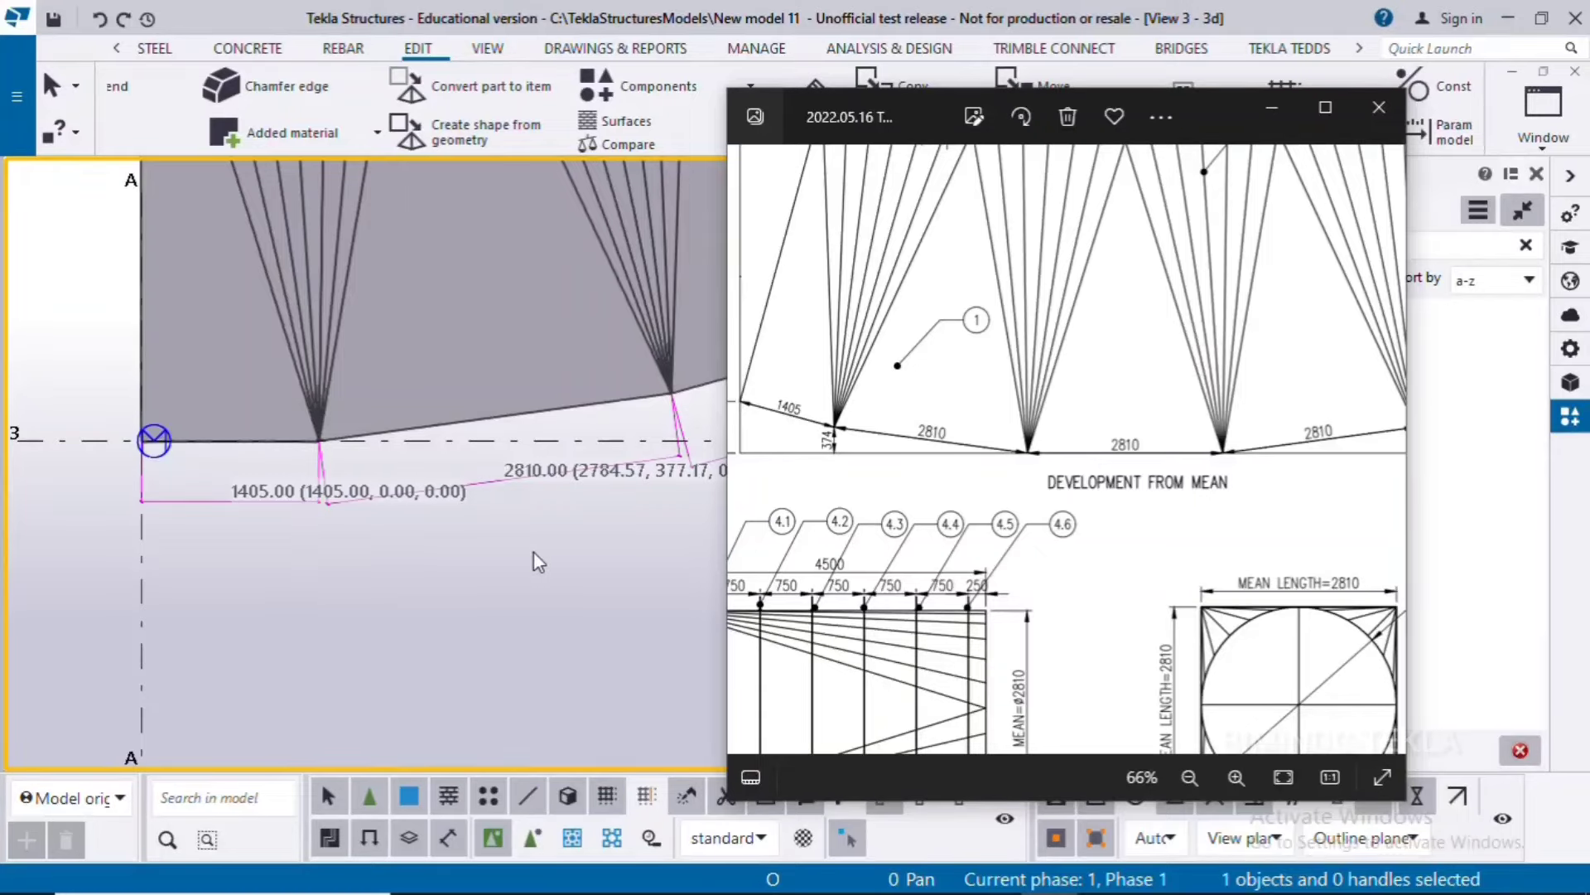
Review the measured edges of the flat pattern and redraw the view to clear the temporary dimensions.
scroll(537, 565, "down", 1)
middle_click_drag(595, 574, 196, 636)
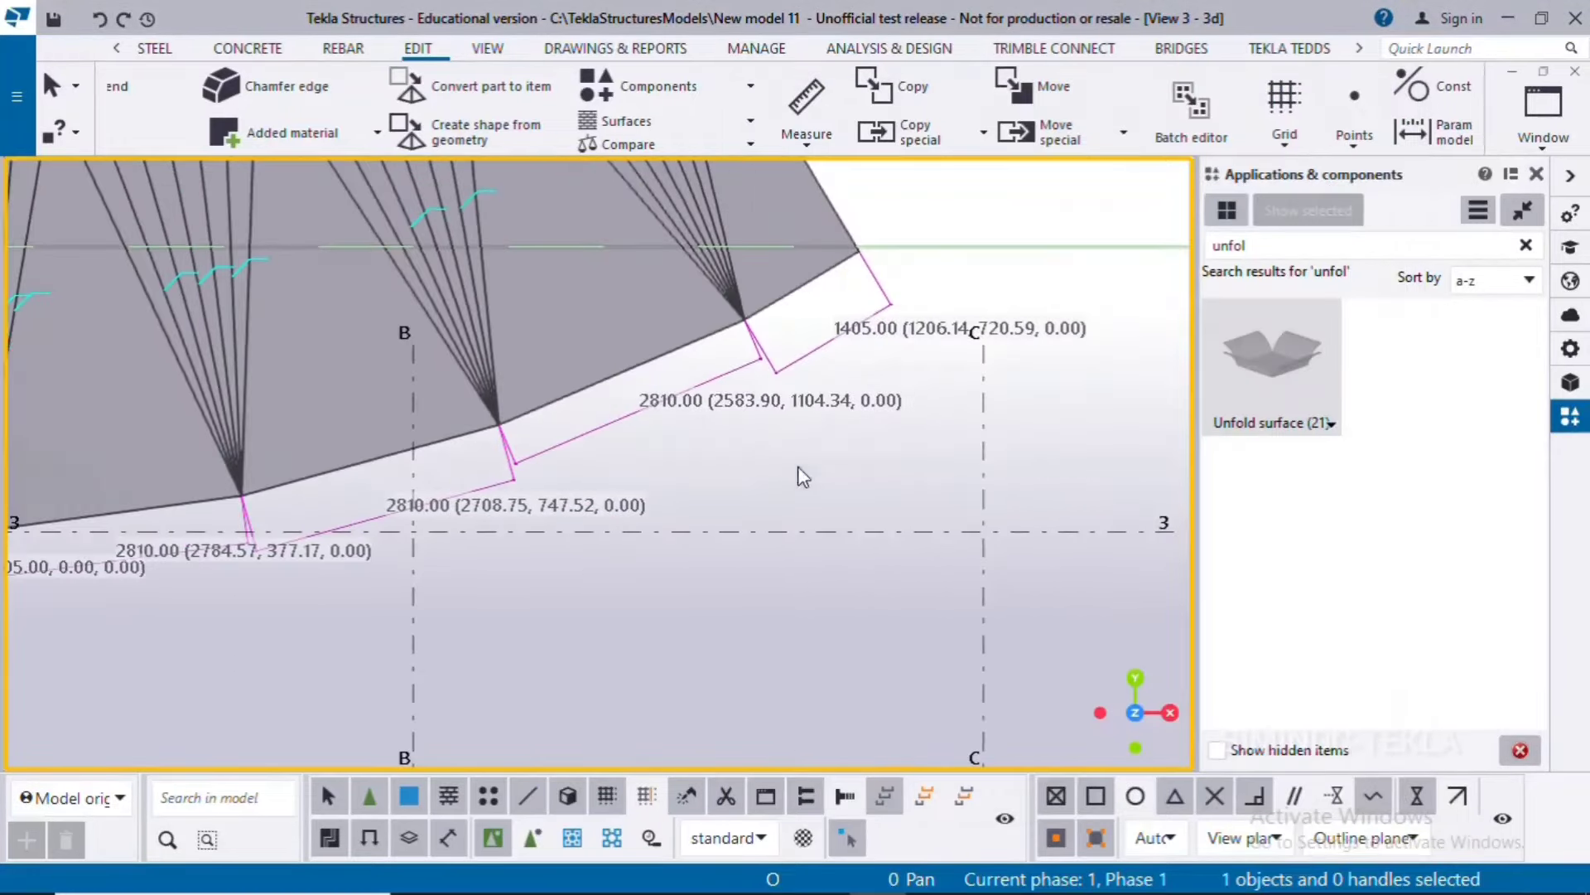
scroll(798, 467, "up", 1)
right_click(842, 545)
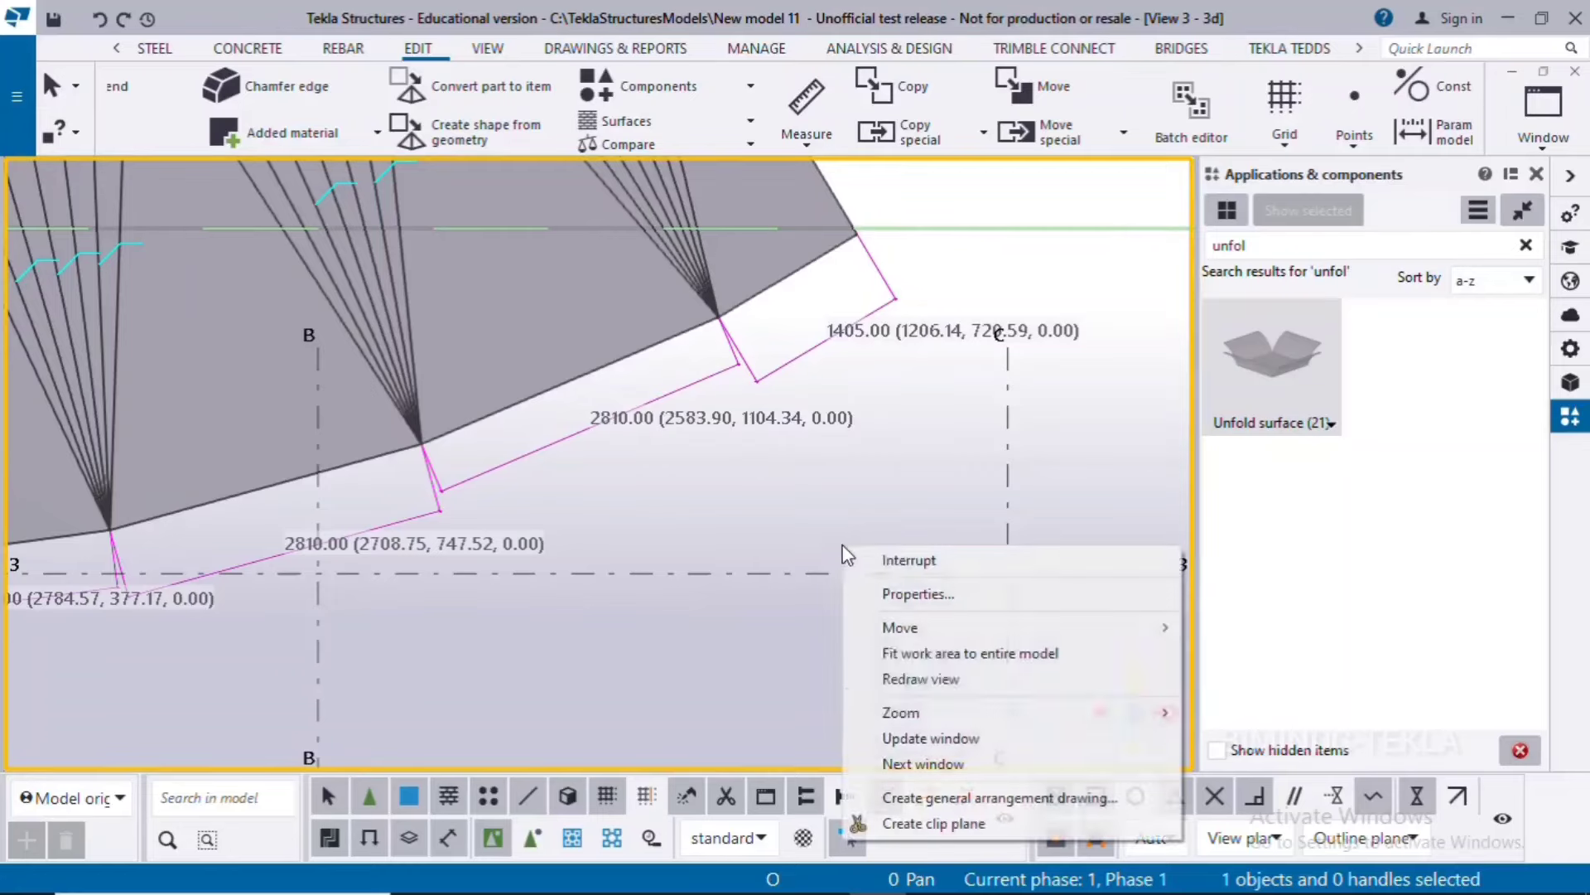
left_click(919, 679)
scroll(845, 605, "down", 3)
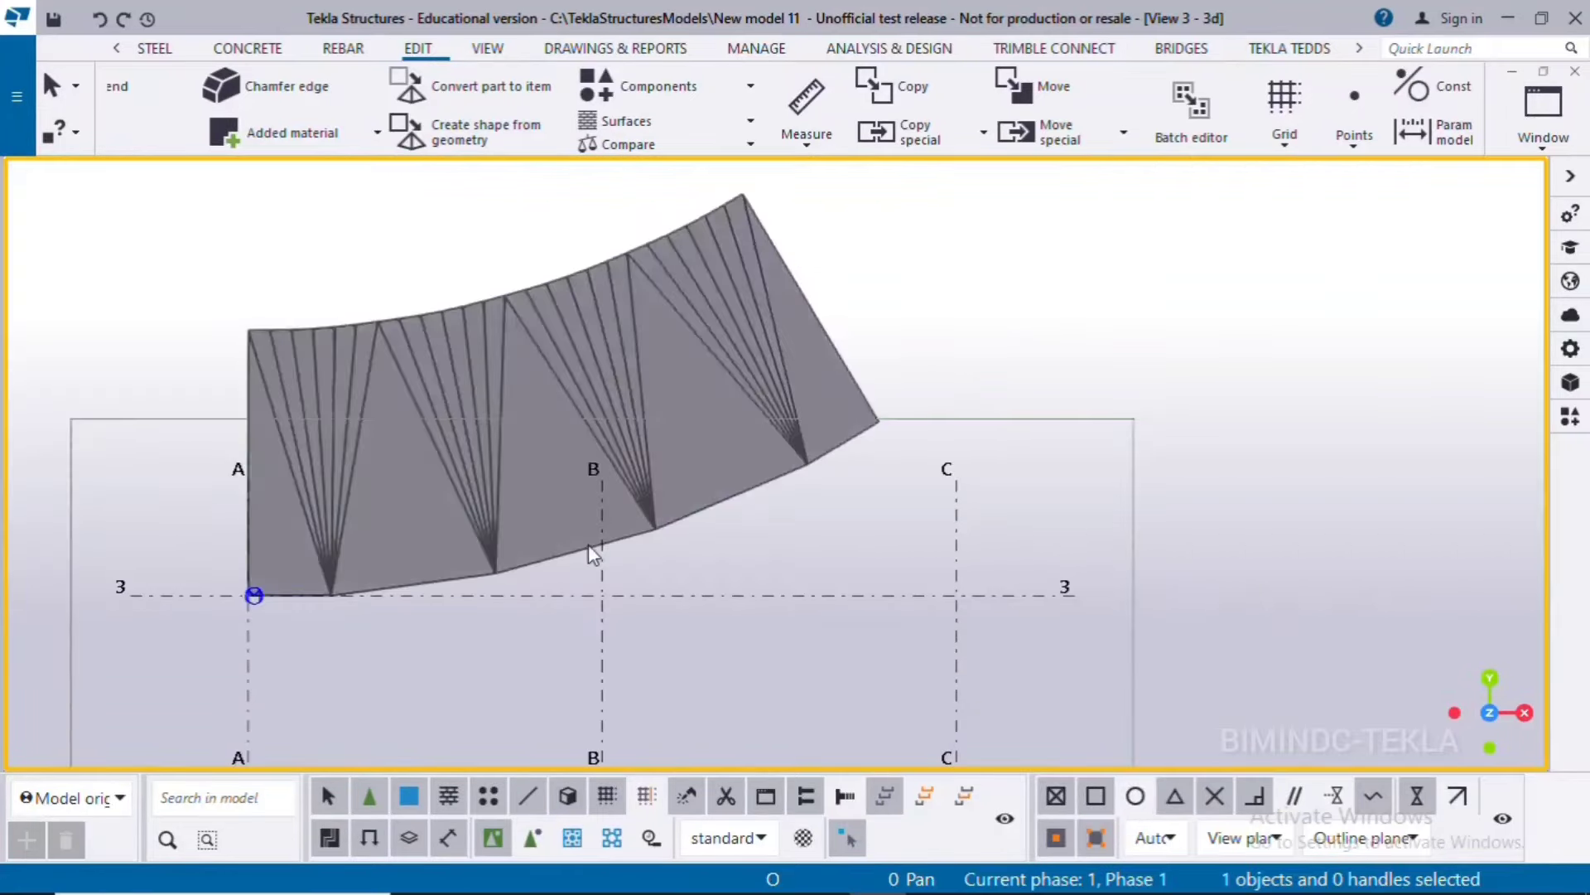
Set the unfolded surface's surrounding rectangle calculation to Yes and create construction lines, and modify the surface with it.
double_click(589, 546)
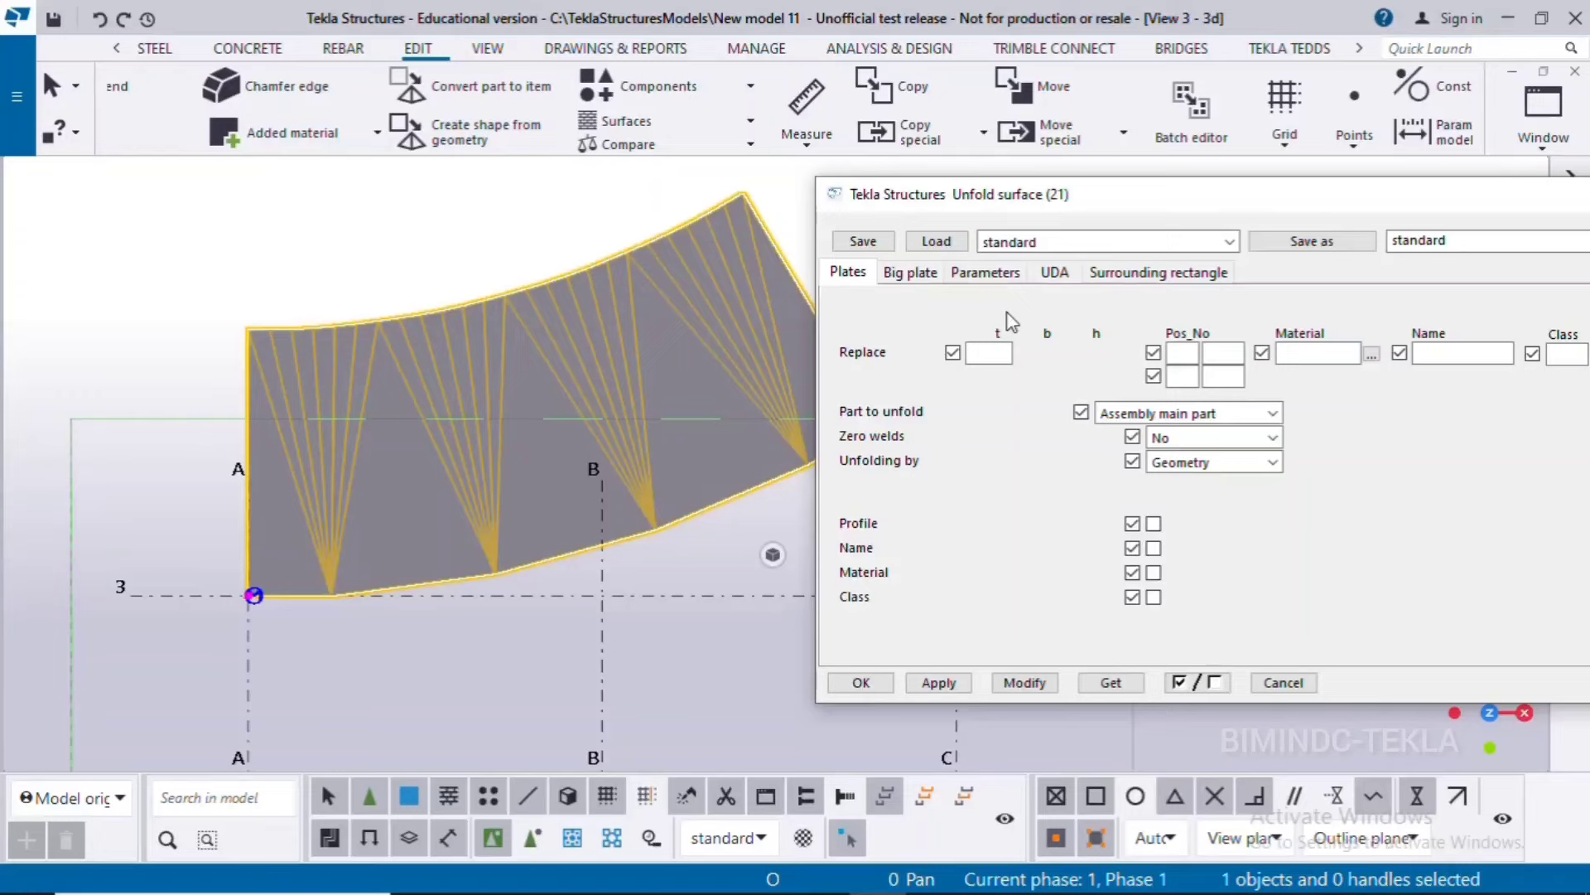
left_click(1004, 276)
left_click(1099, 277)
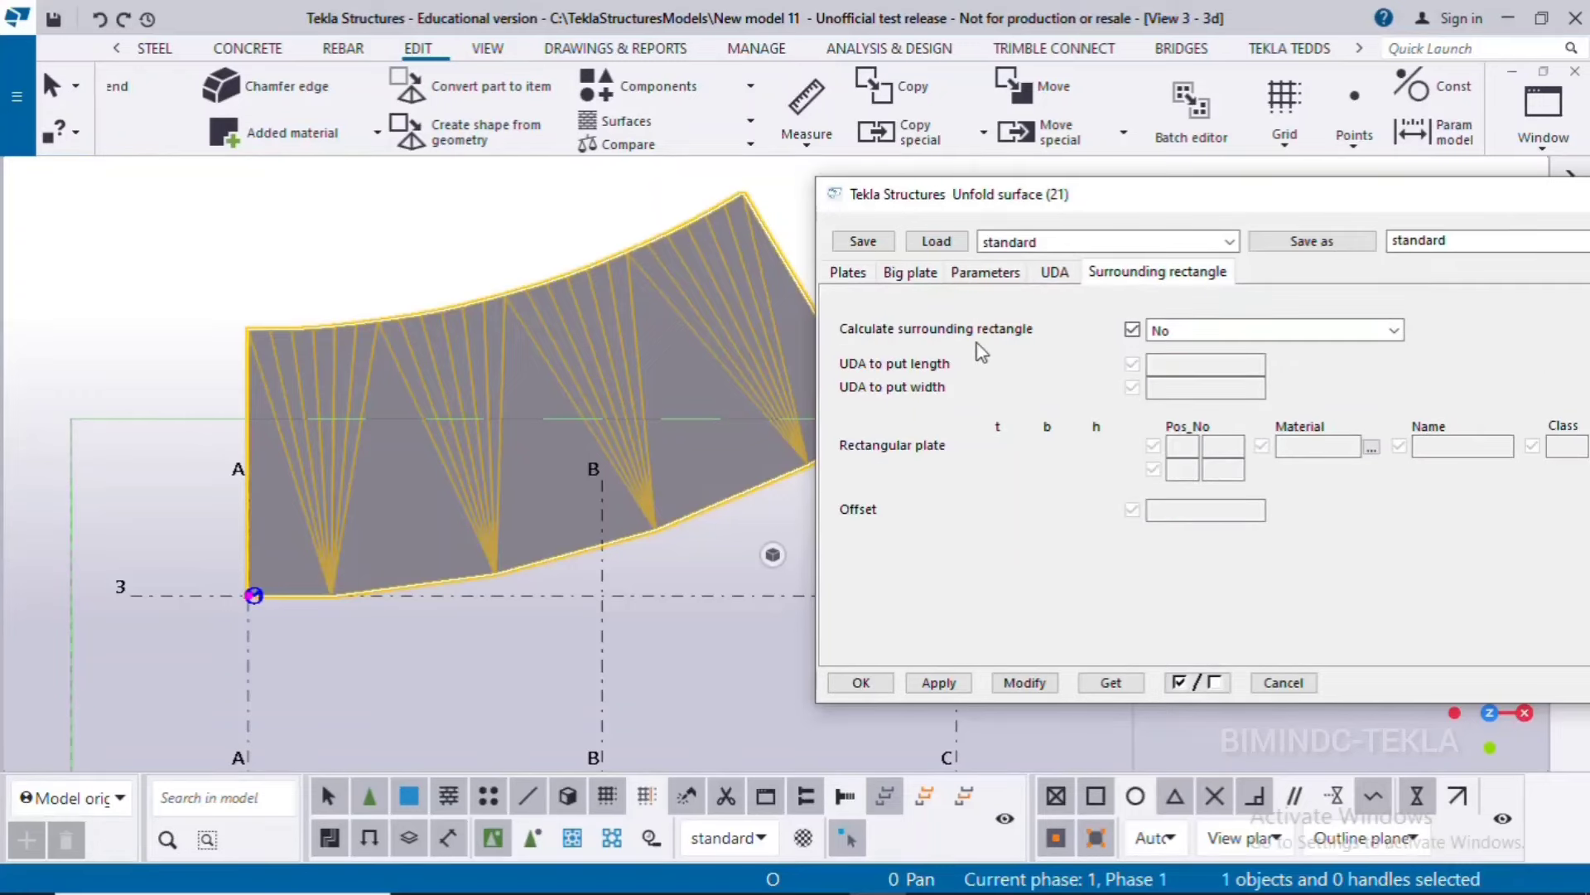
left_click(1219, 340)
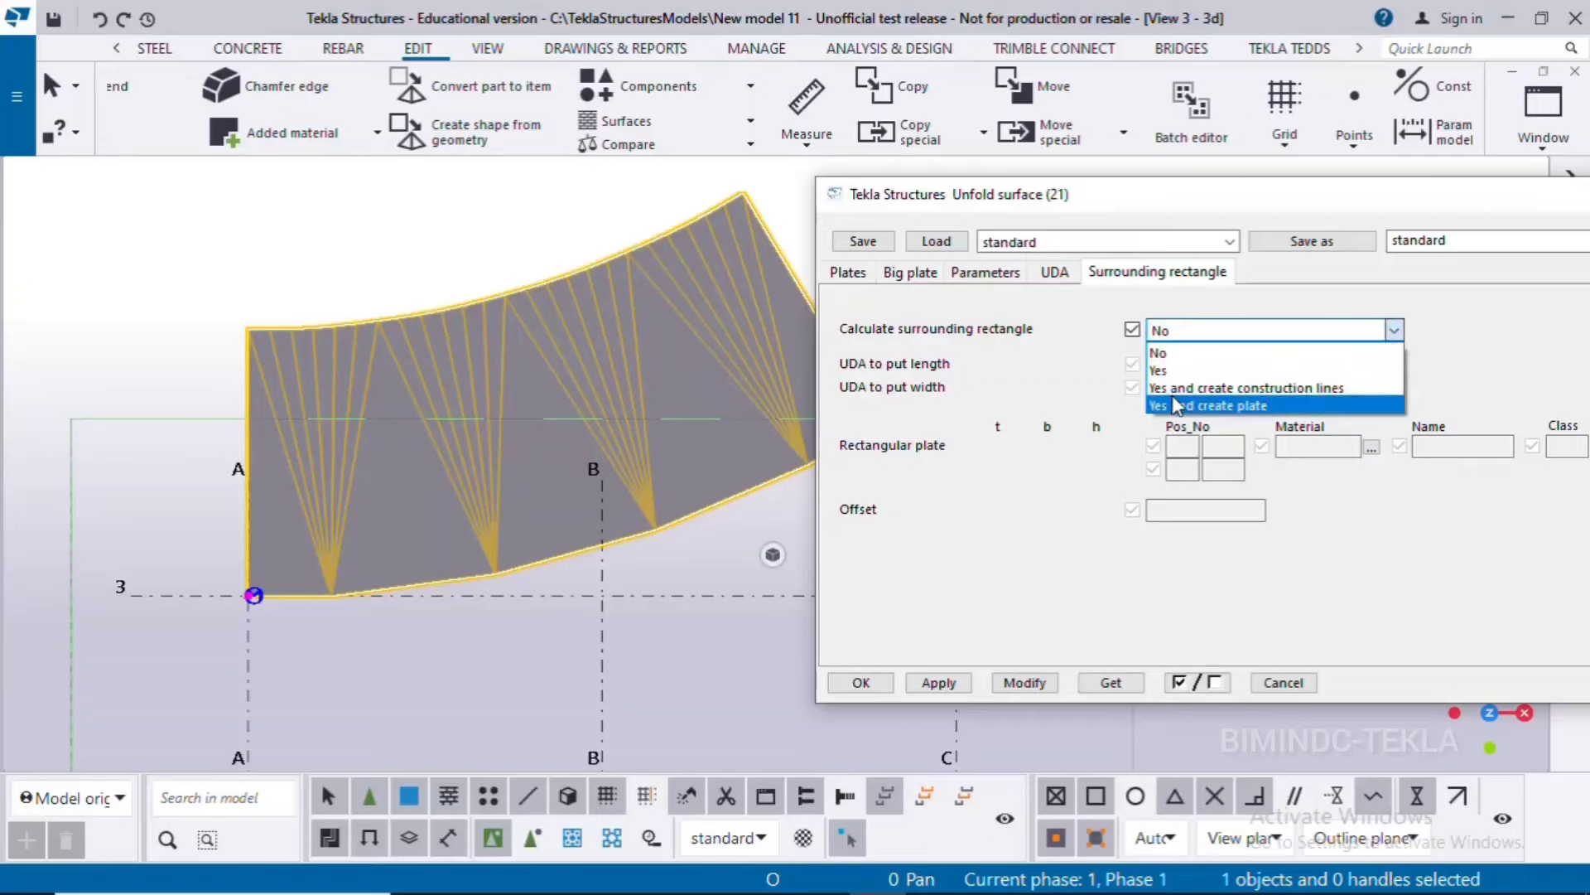
left_click(1210, 389)
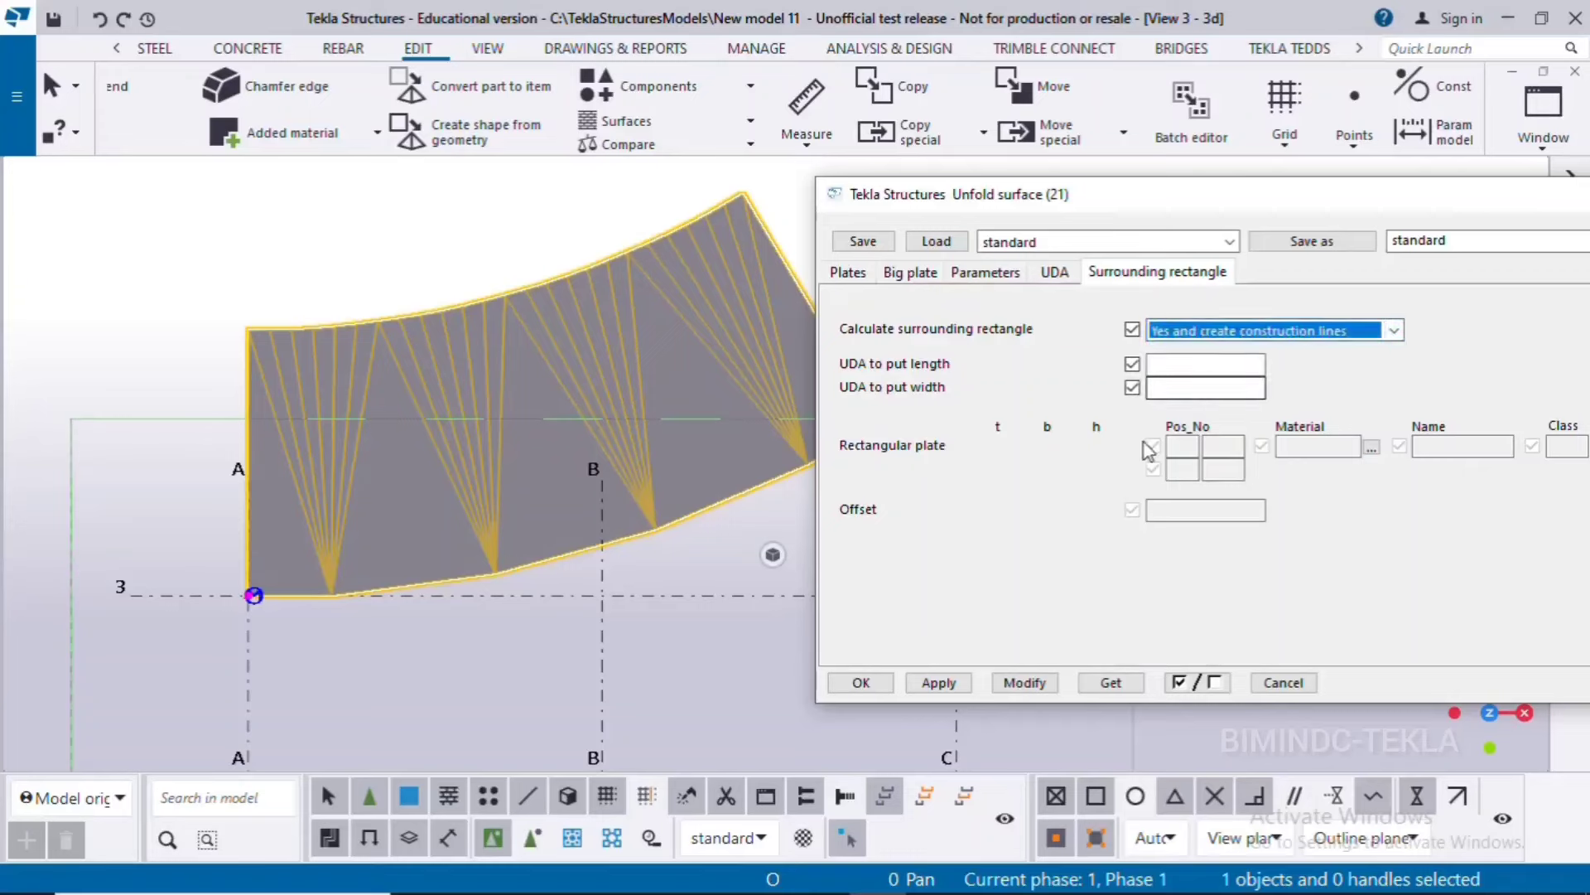
left_click(1024, 683)
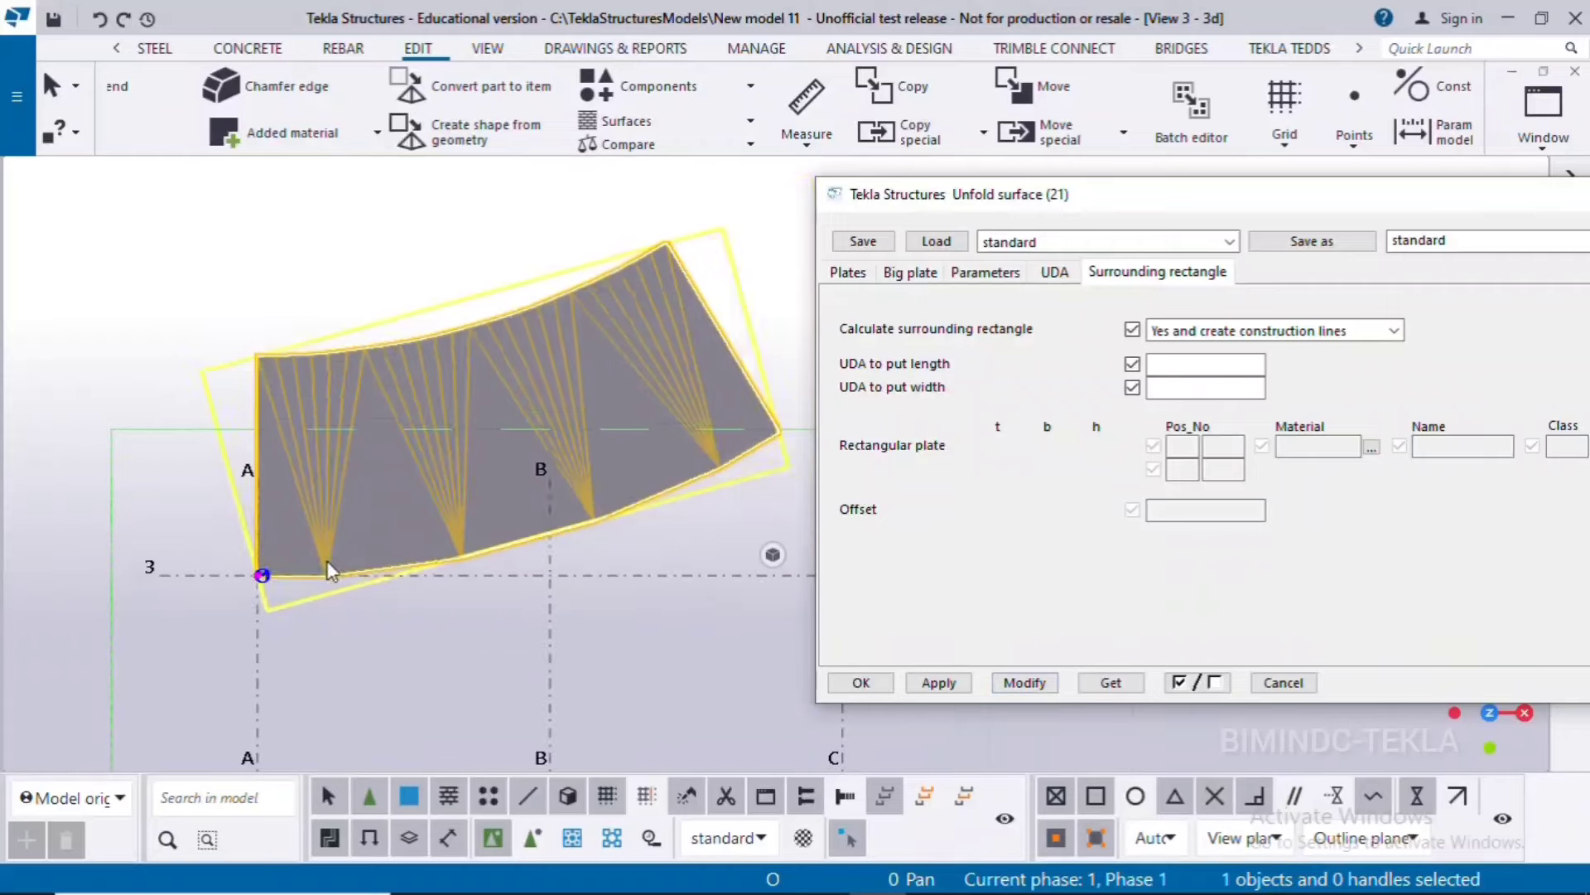
Change the surrounding rectangle calculation to Yes and create plate, modify the unfolded surface and inspect the rectangular plate.
scroll(184, 361, "down", 1)
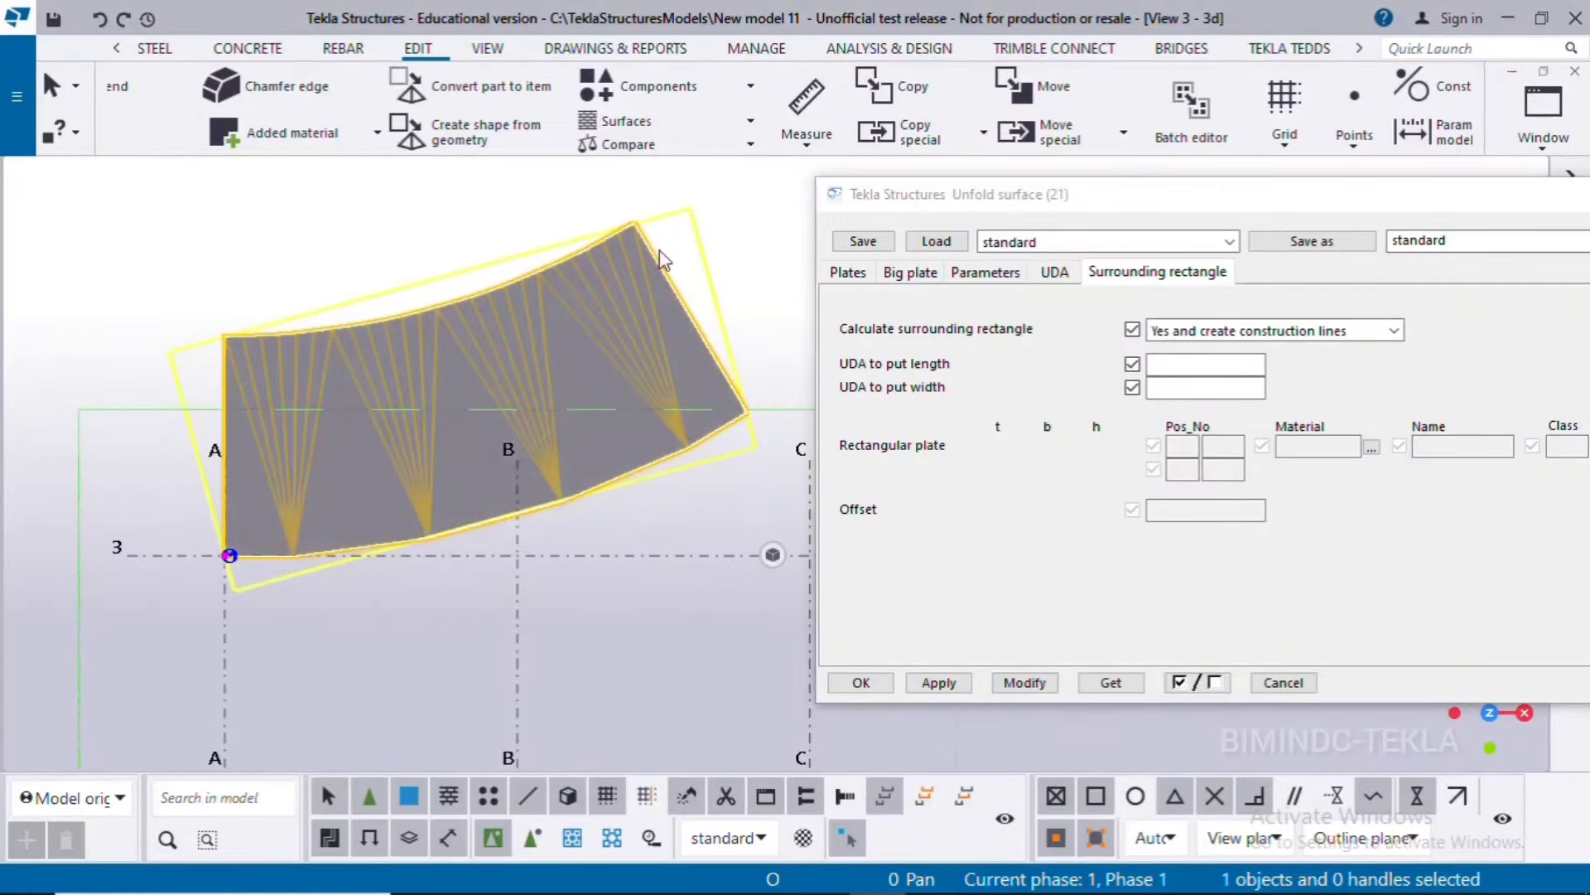
left_click(1233, 338)
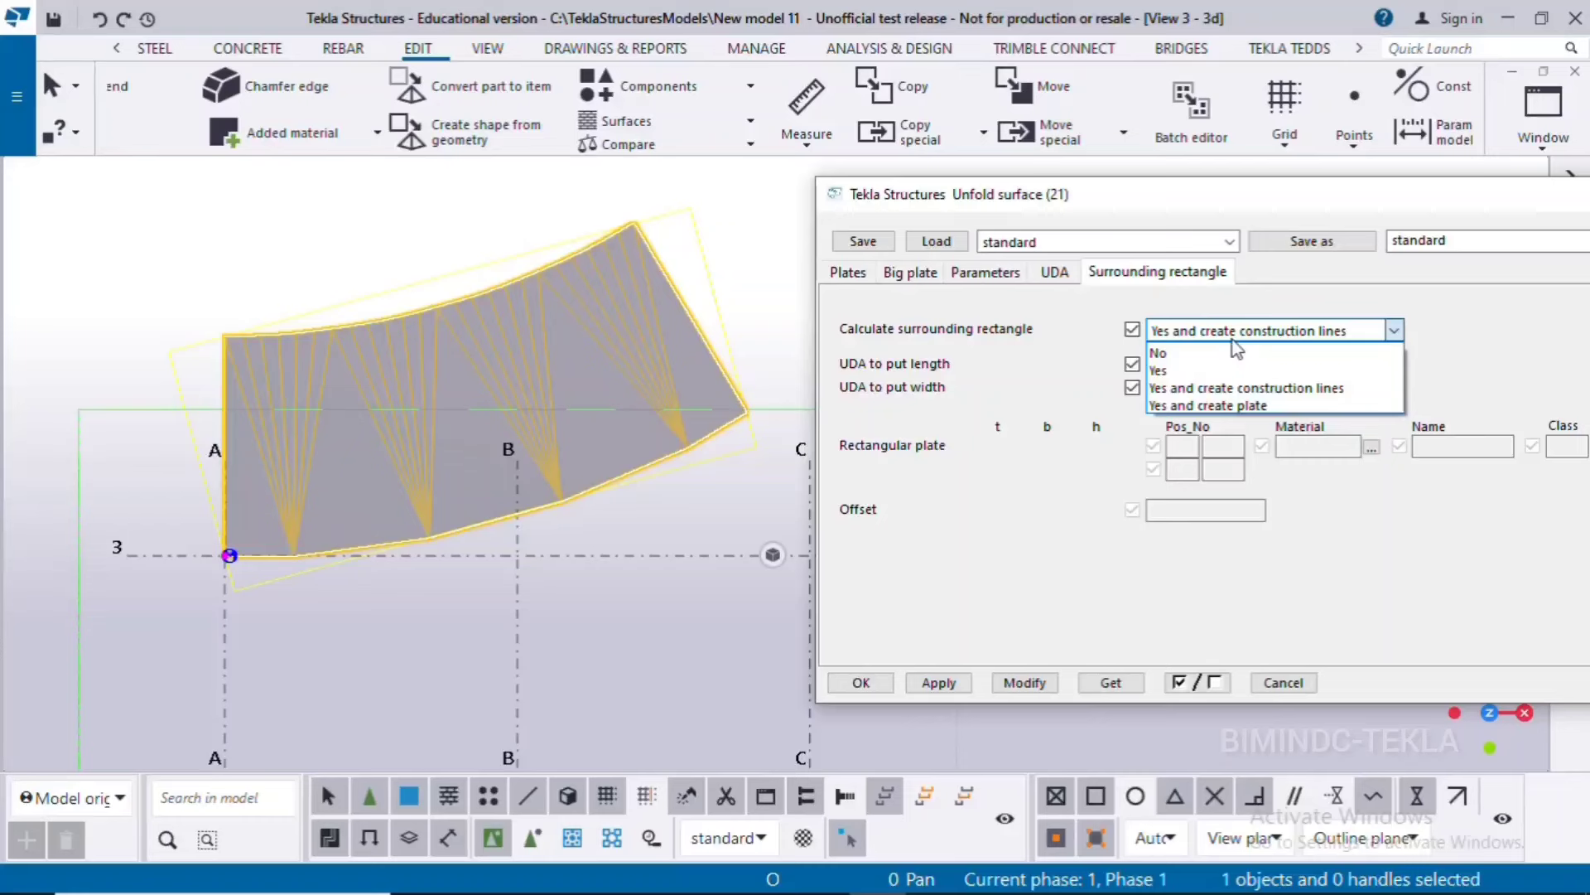
left_click(1174, 406)
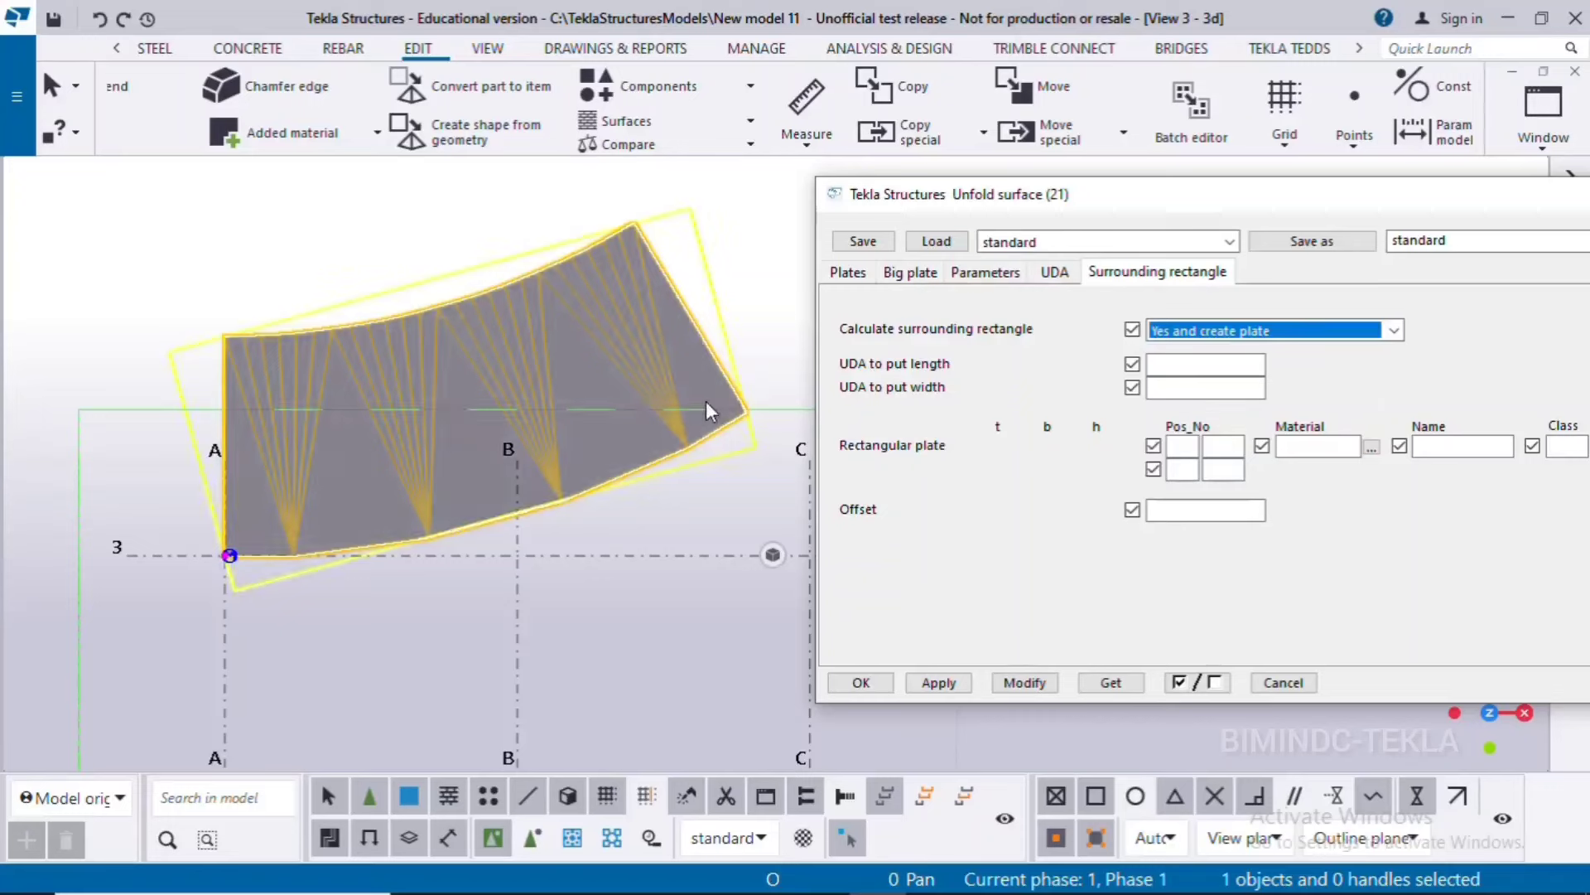
left_click(1020, 683)
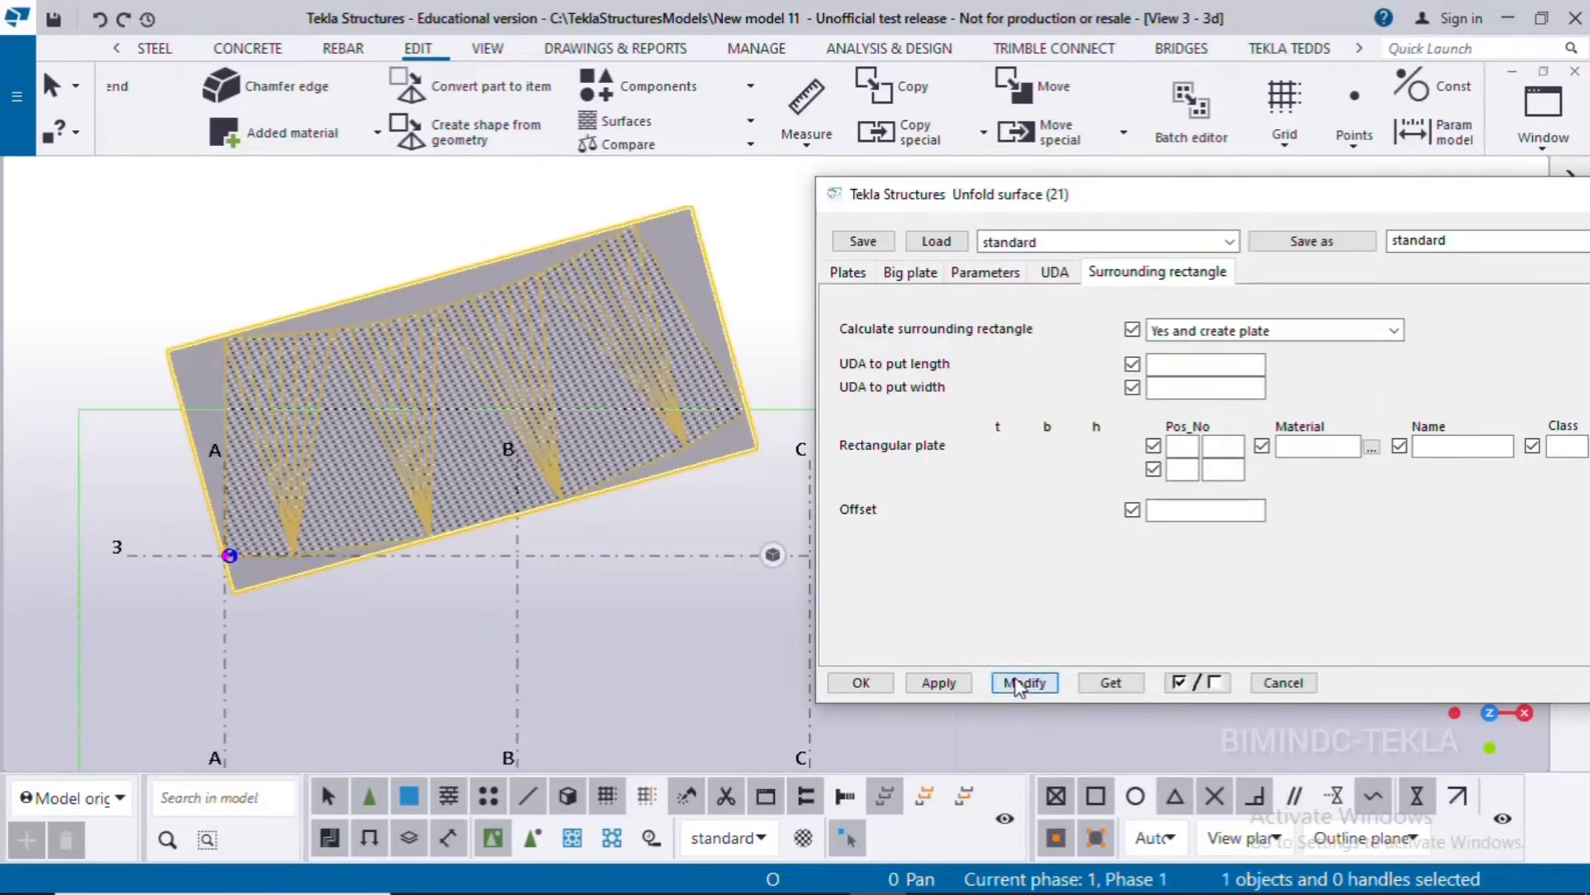
left_click(557, 680)
scroll(203, 404, "up", 1)
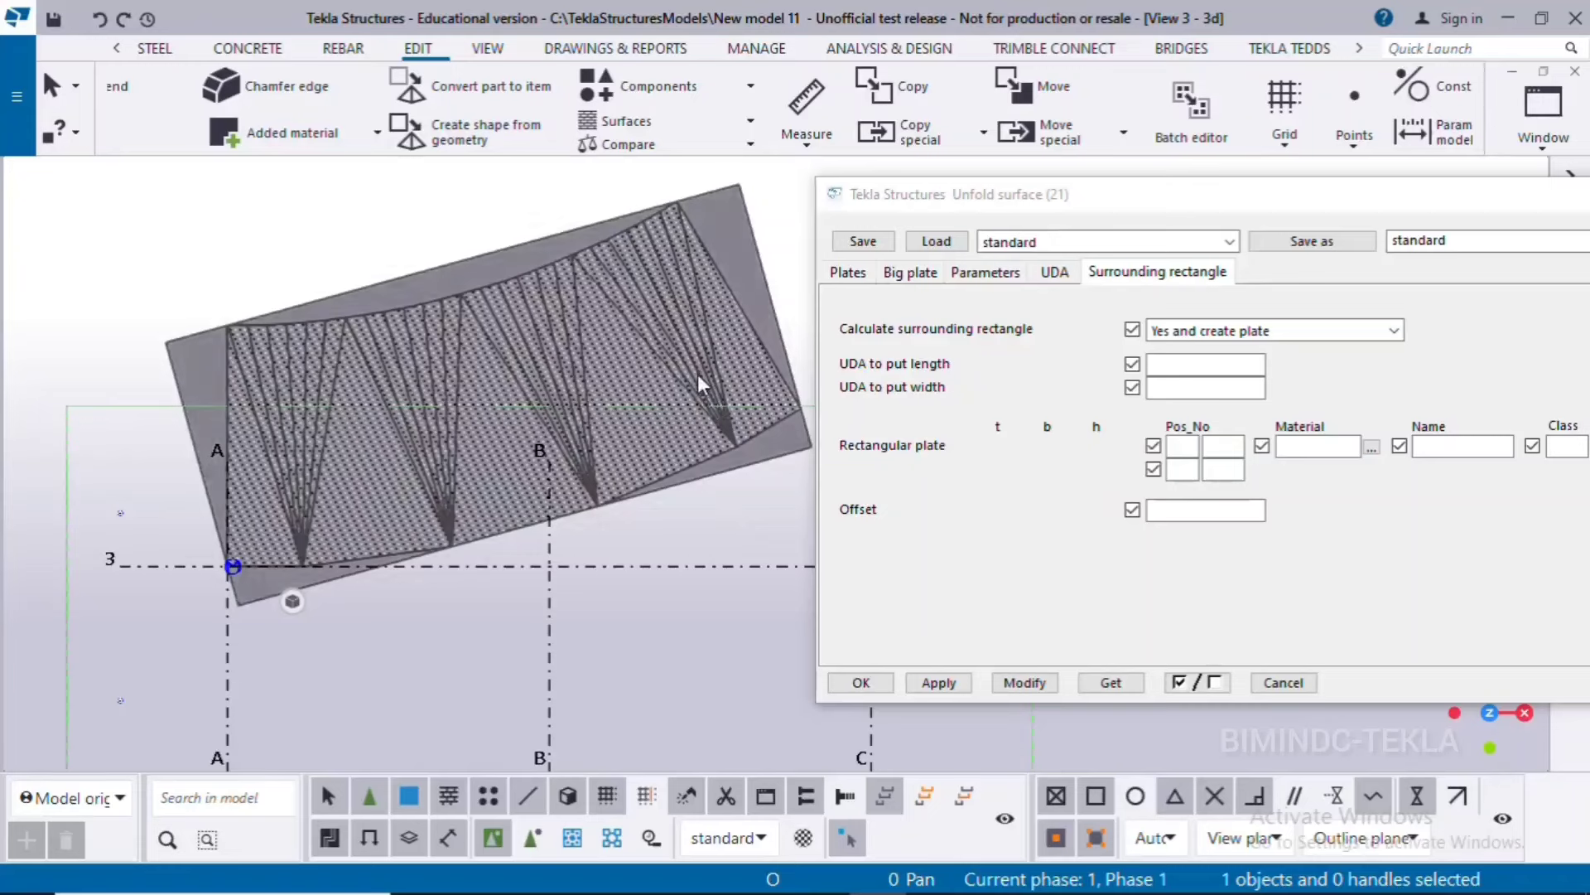
scroll(579, 400, "down", 1)
middle_click_drag(611, 542, 557, 557)
Set the unfolded surface's surrounding rectangle calculation to No, modify the surface with it and close the component settings.
left_click(1182, 332)
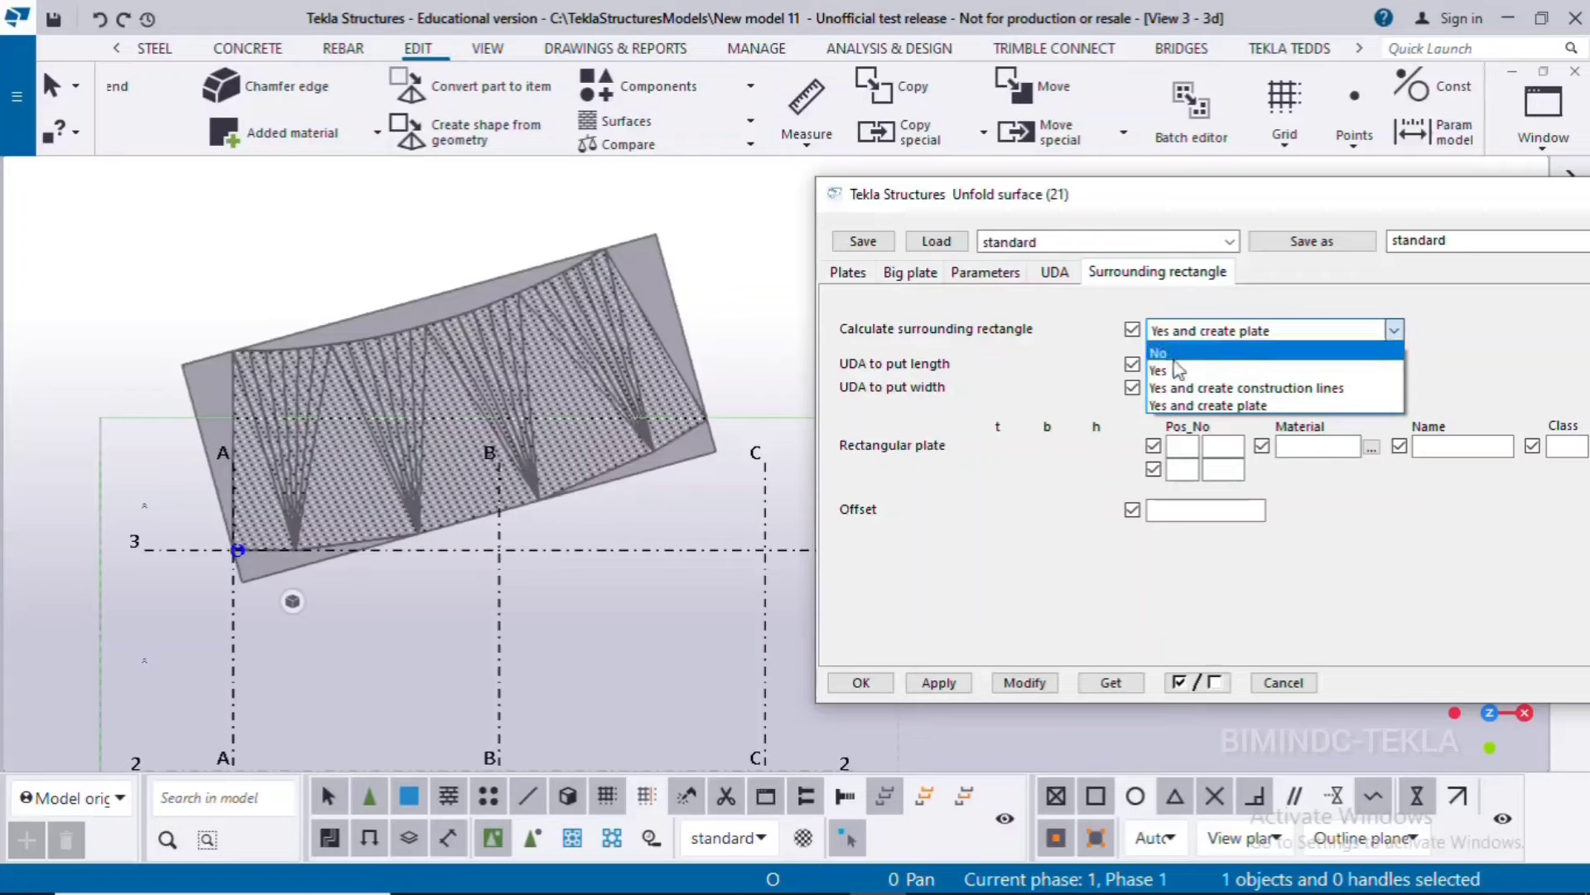
left_click(1168, 367)
left_click(1037, 692)
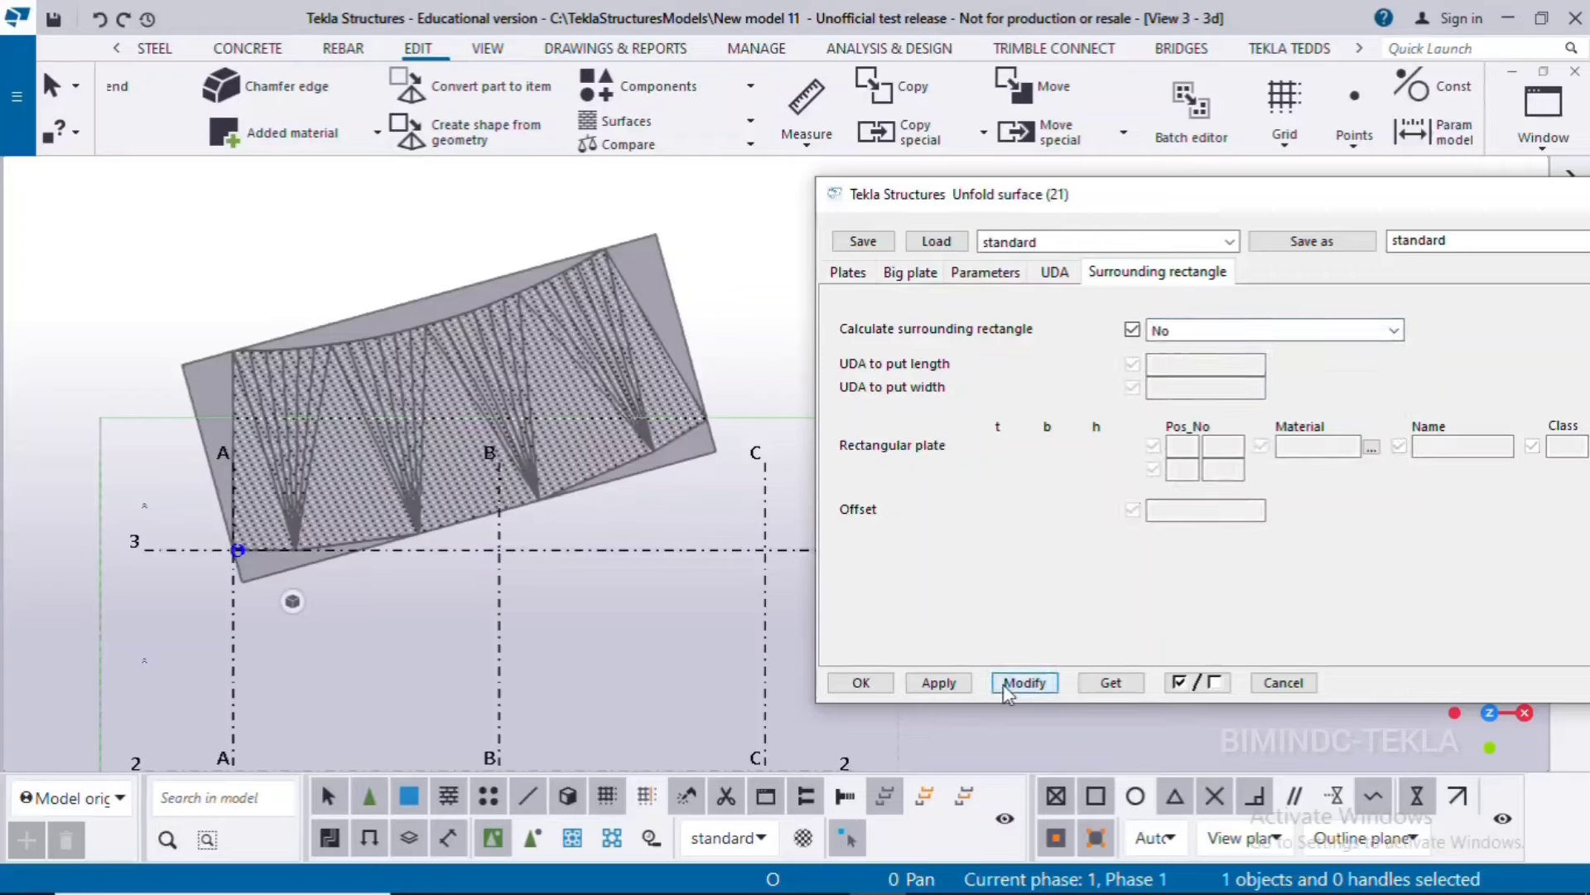
left_click(619, 467)
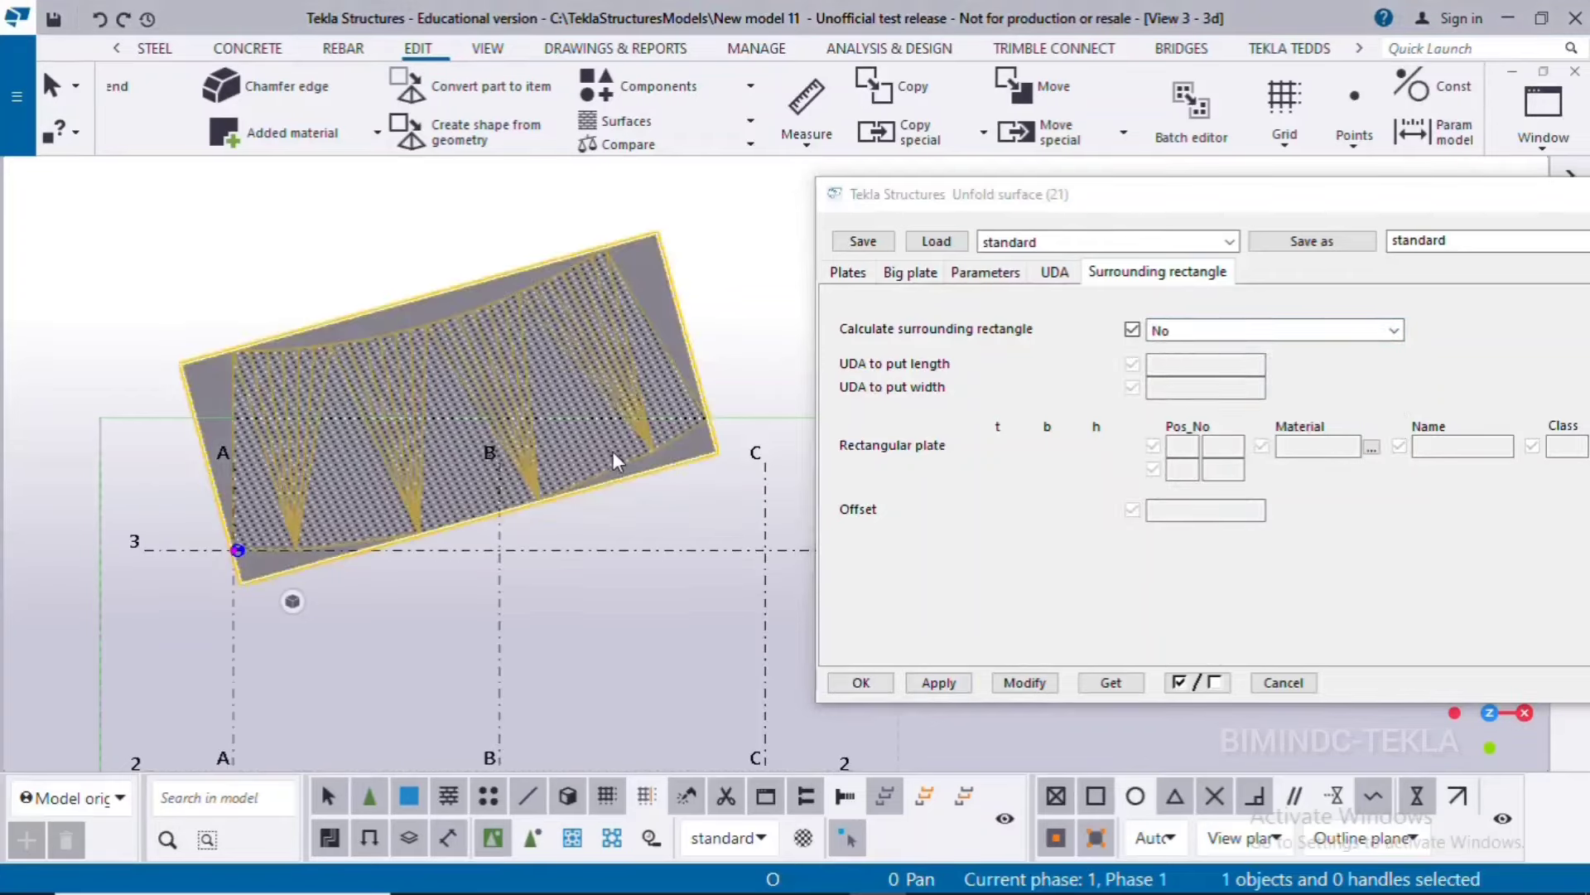
left_click(1026, 684)
left_click(881, 685)
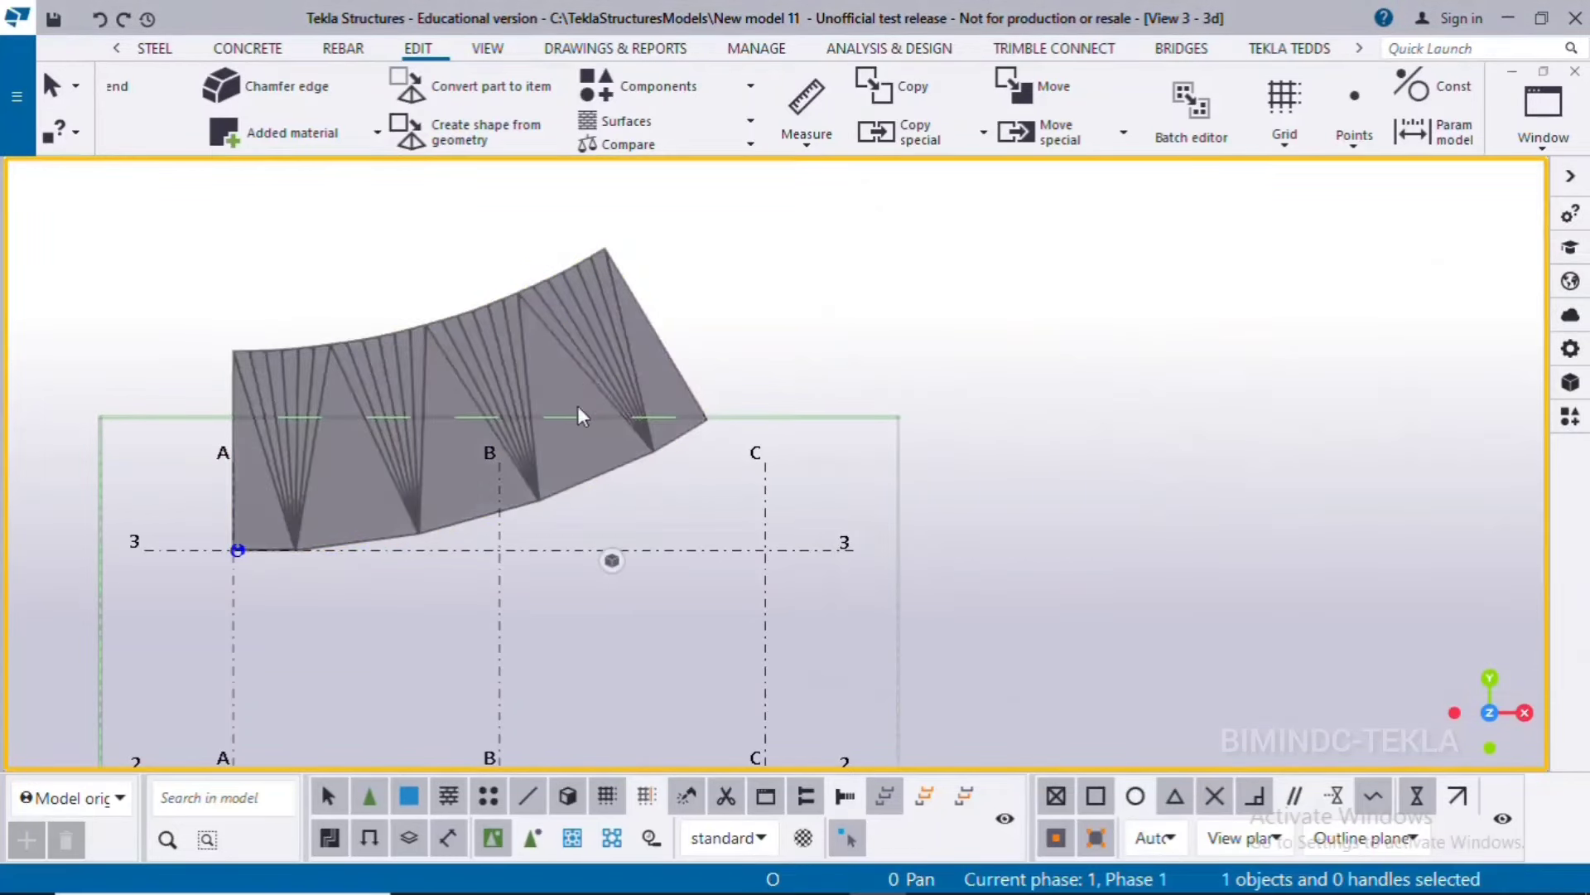
Create a fabrication drawing of the whole unfolded assembly, applying the numbering settings and performing the numbering it requires.
left_click(571, 839)
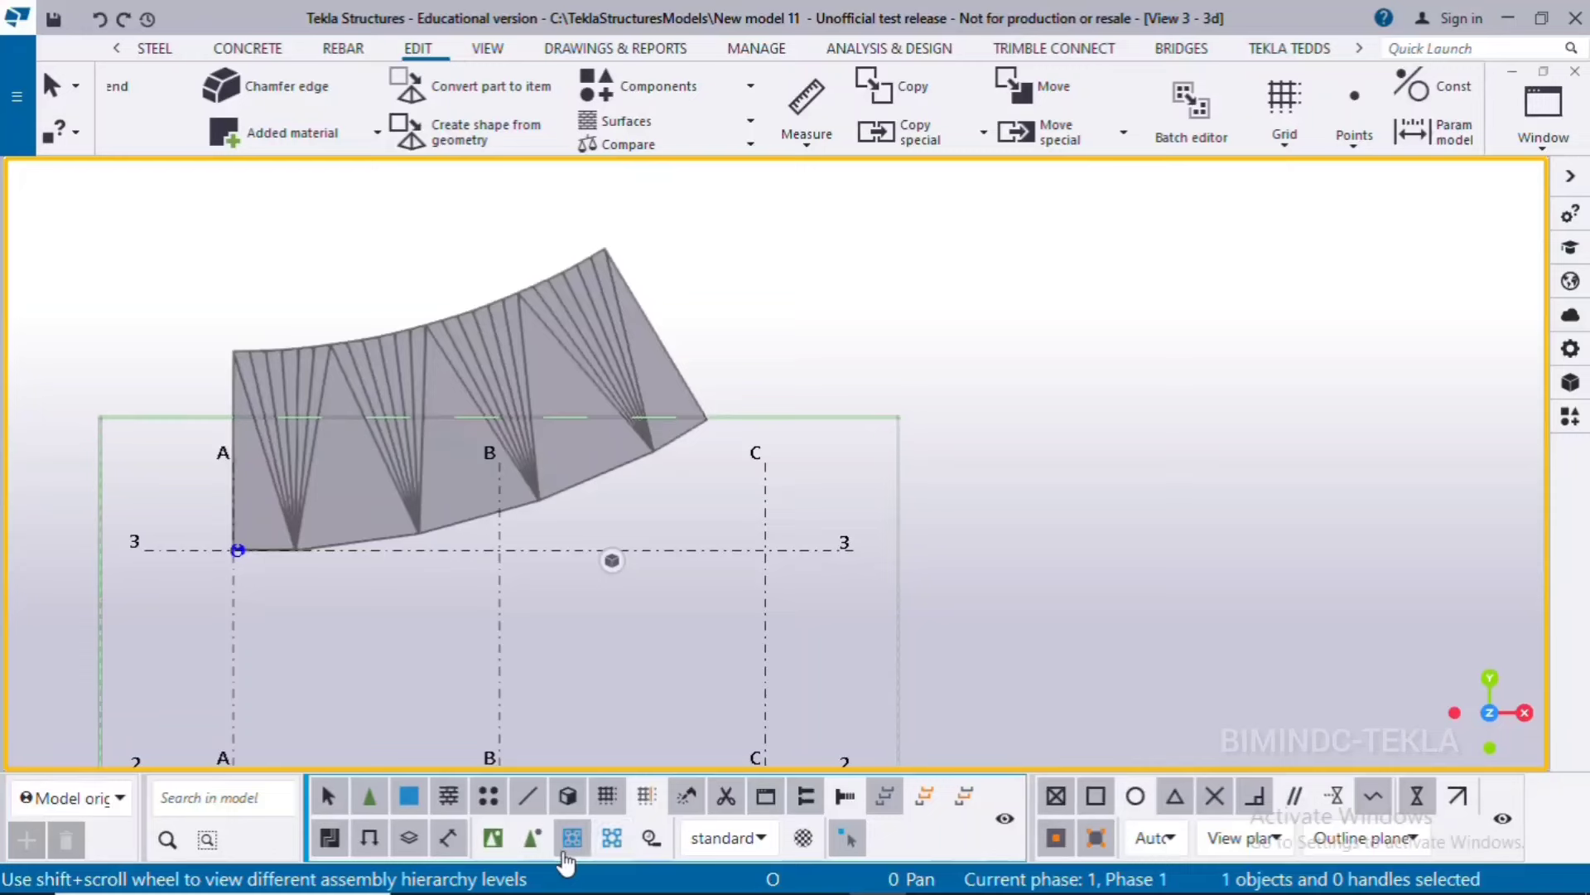
left_click(668, 389)
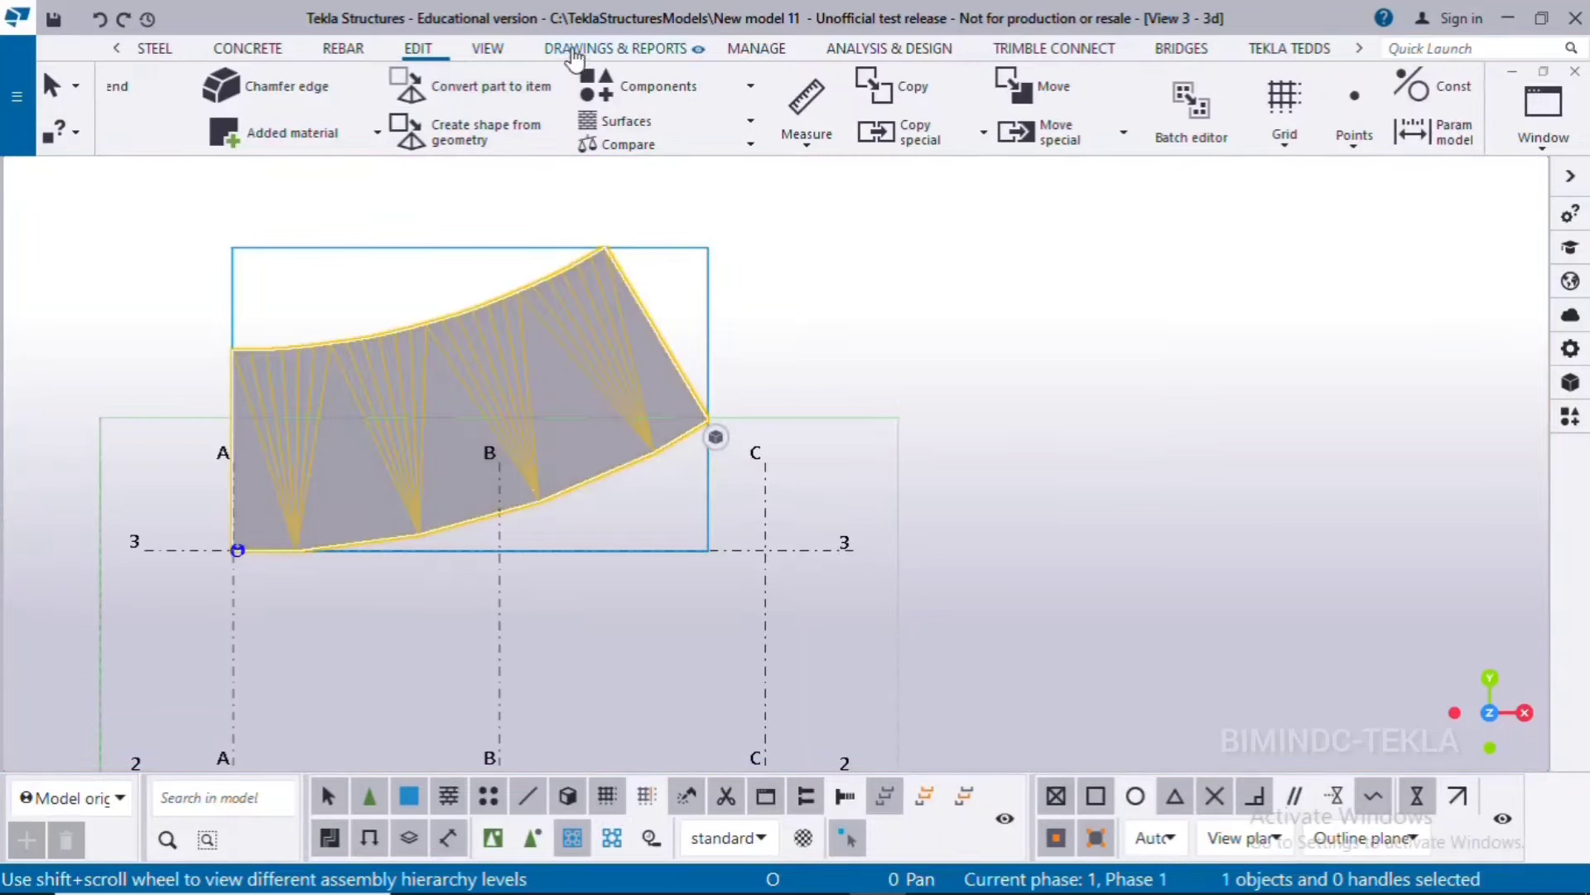
right_click(732, 217)
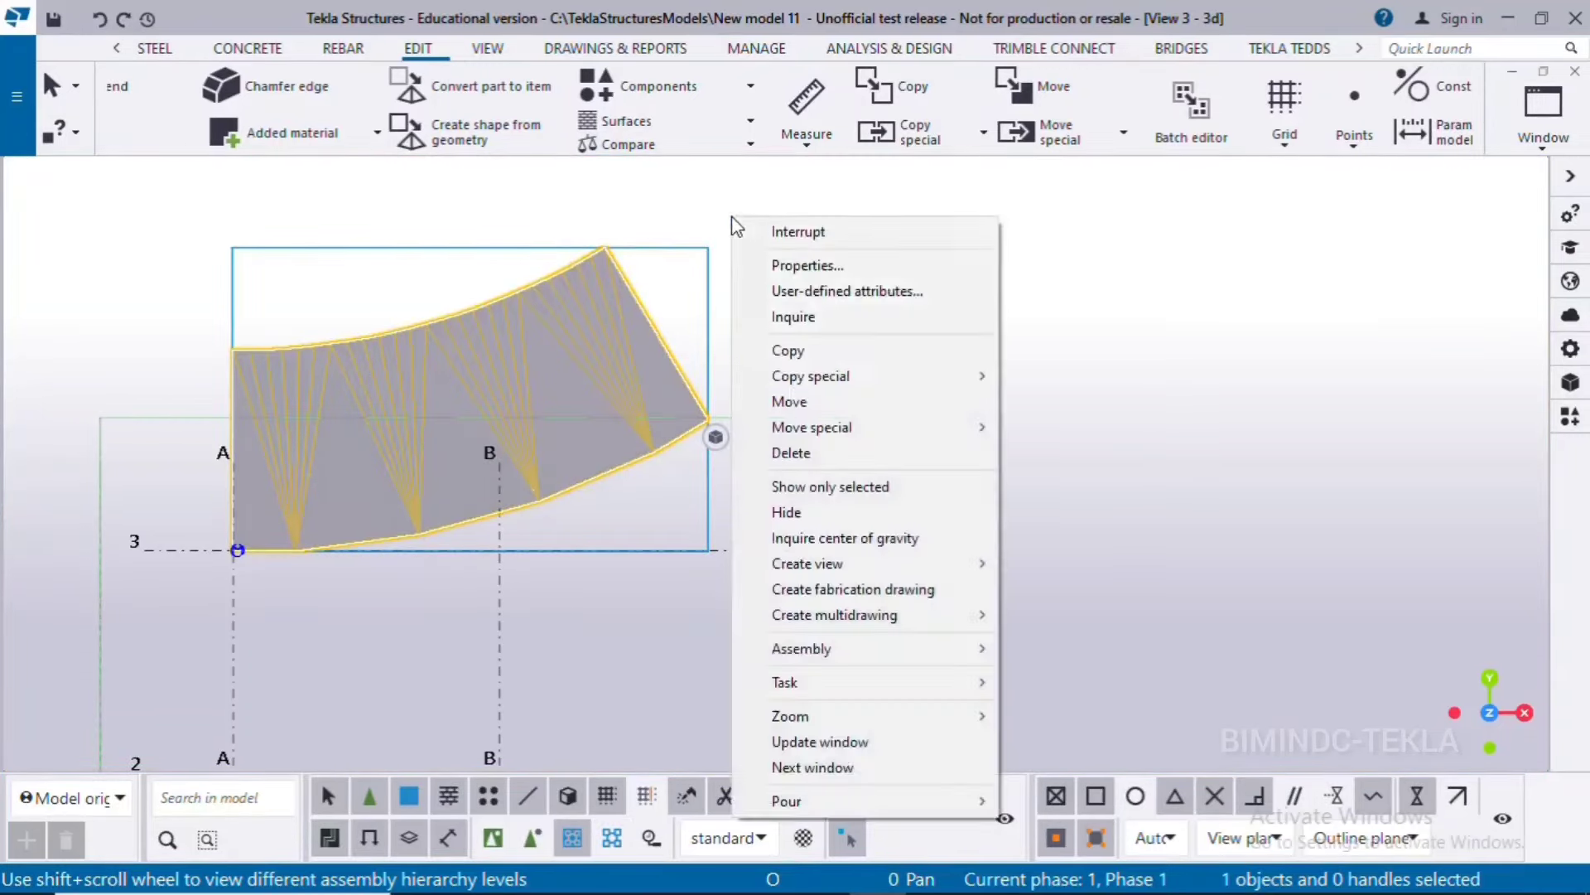
left_click(840, 594)
mouse_move(792, 586)
left_mouse_down()
mouse_move(1236, 290)
mouse_move(1278, 236)
left_mouse_up()
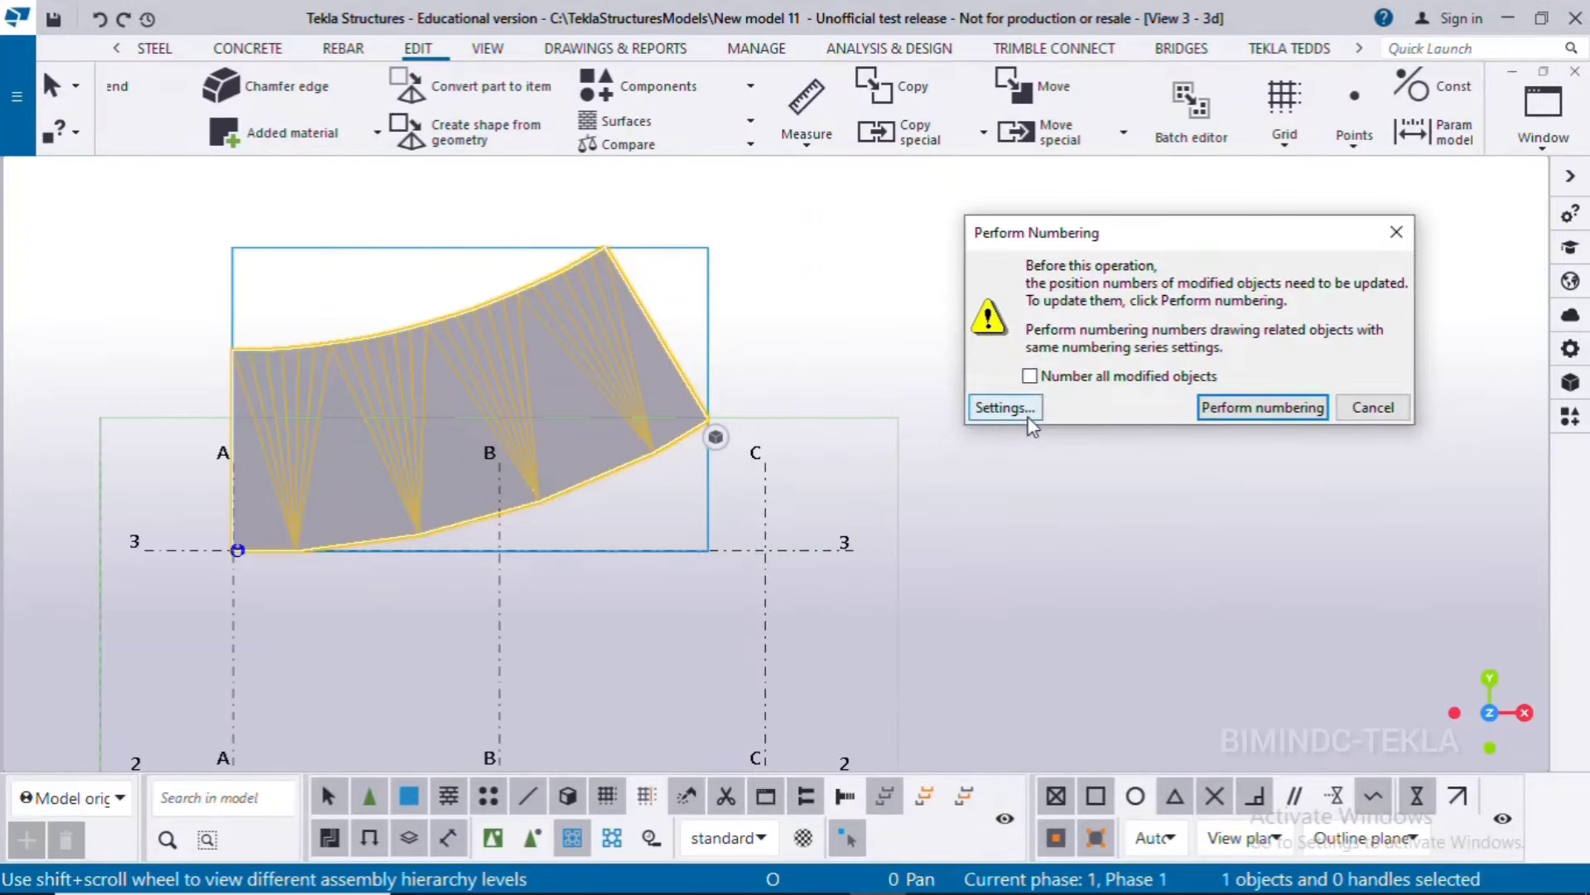
left_click(1004, 407)
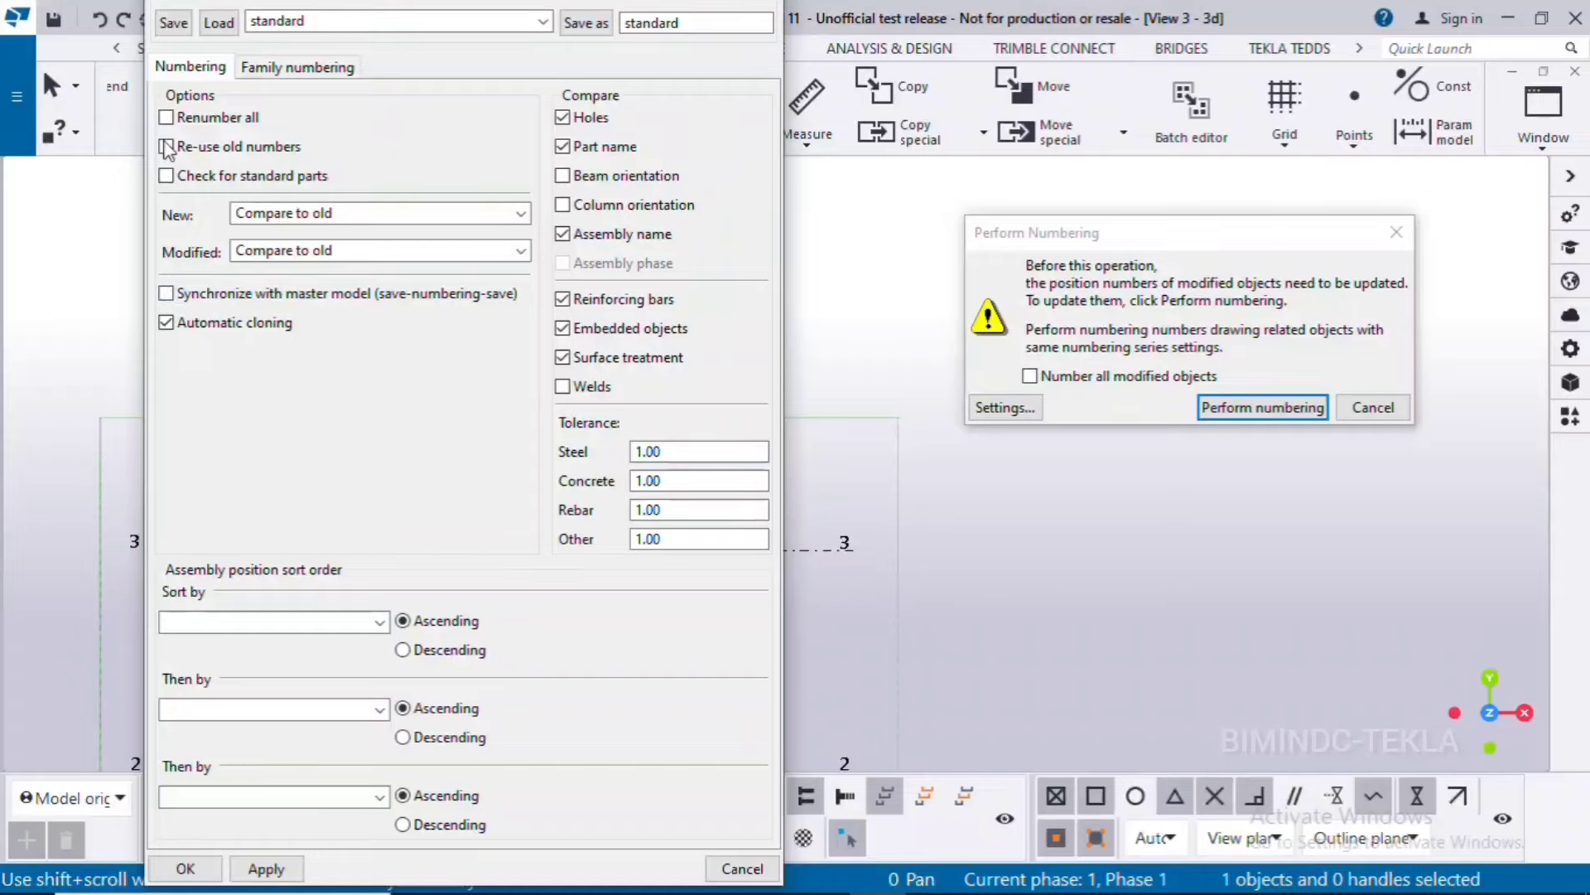
left_click(265, 866)
left_click(186, 868)
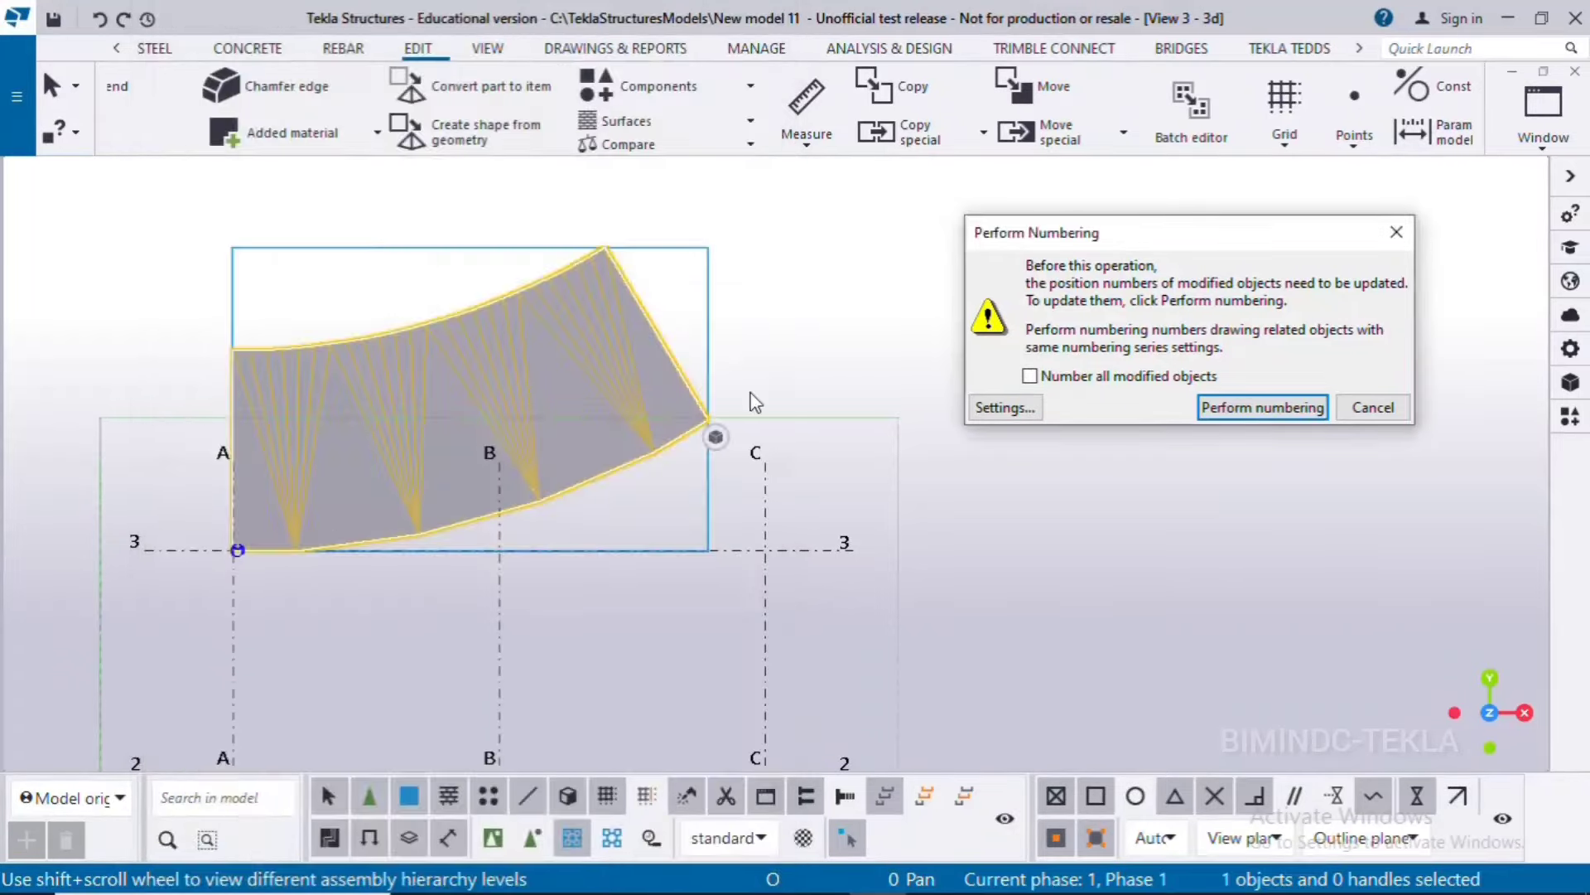
left_click(1221, 407)
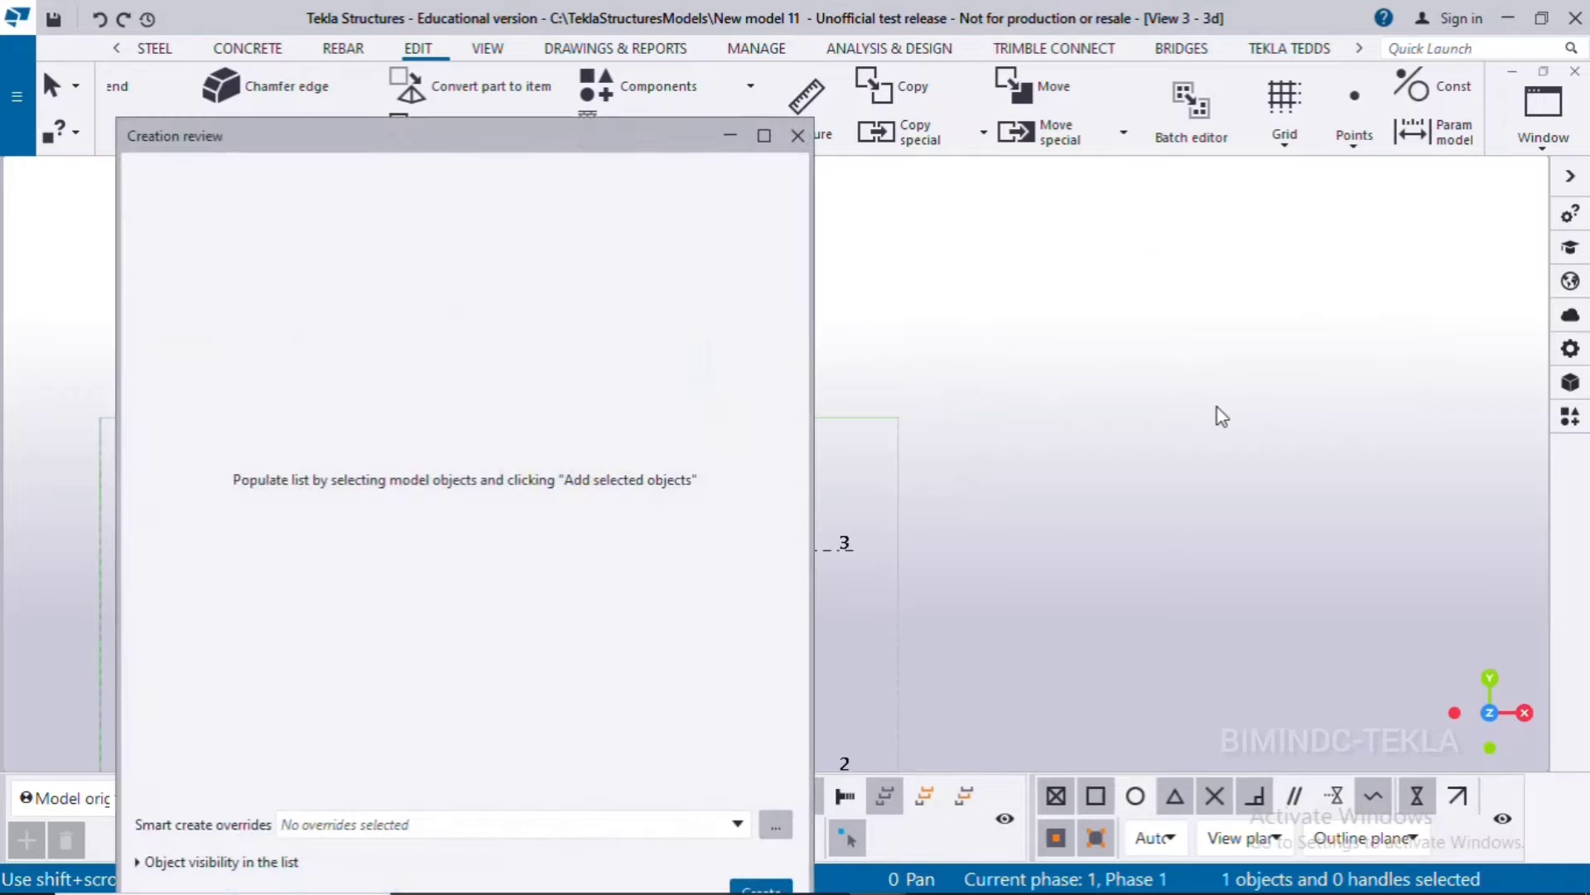
left_click_drag(327, 149, 979, 28)
left_click(1407, 795)
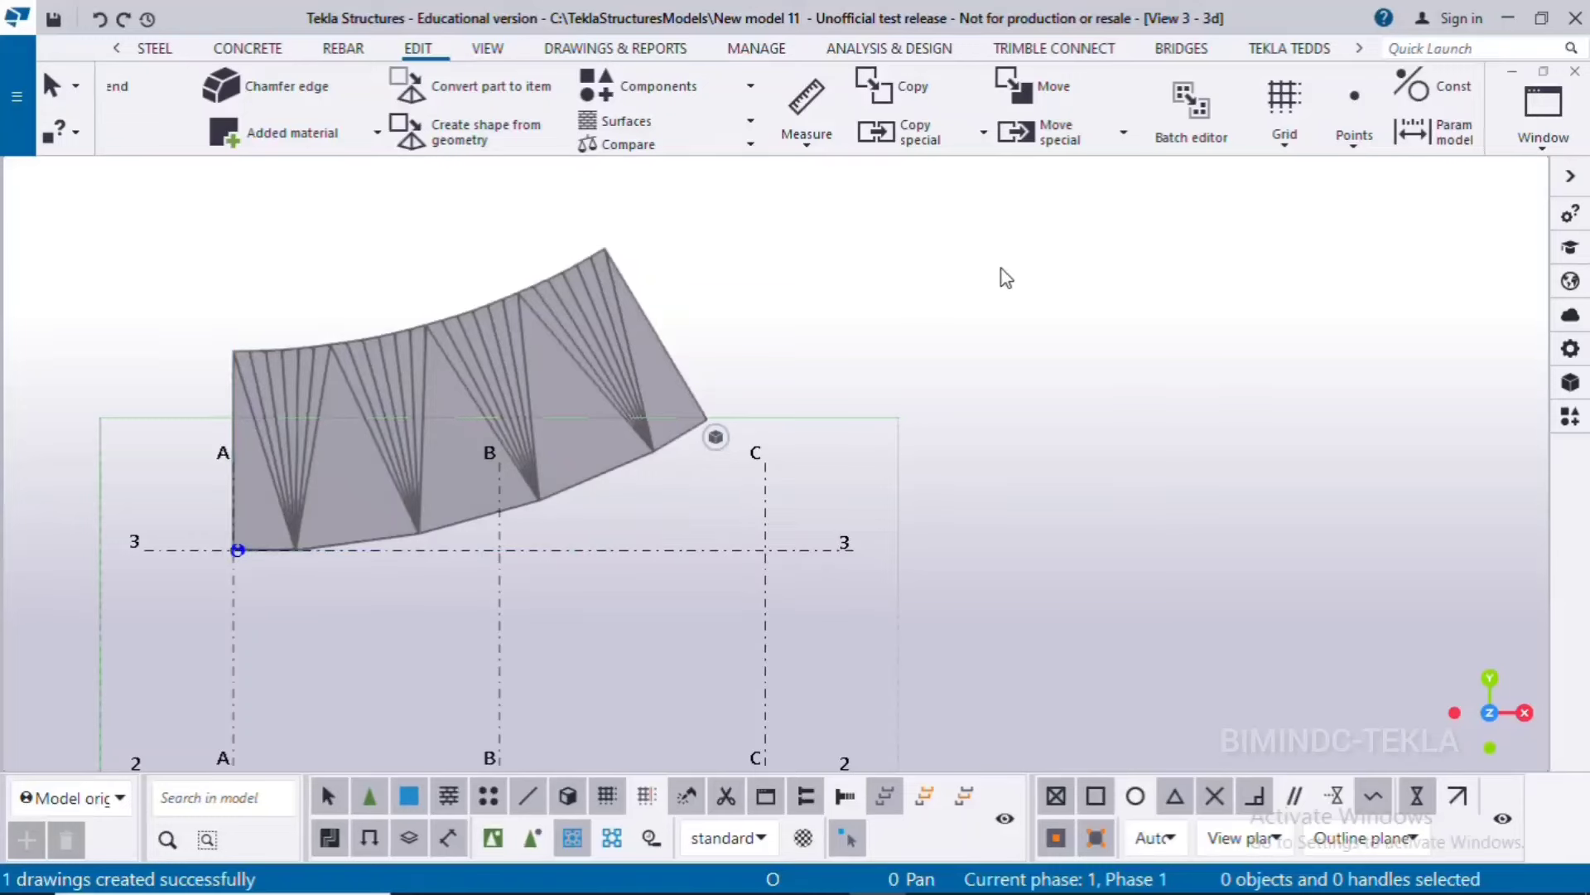
Open the new assembly drawing from the document manager and minimise the manager to reveal the sheet.
left_click(615, 48)
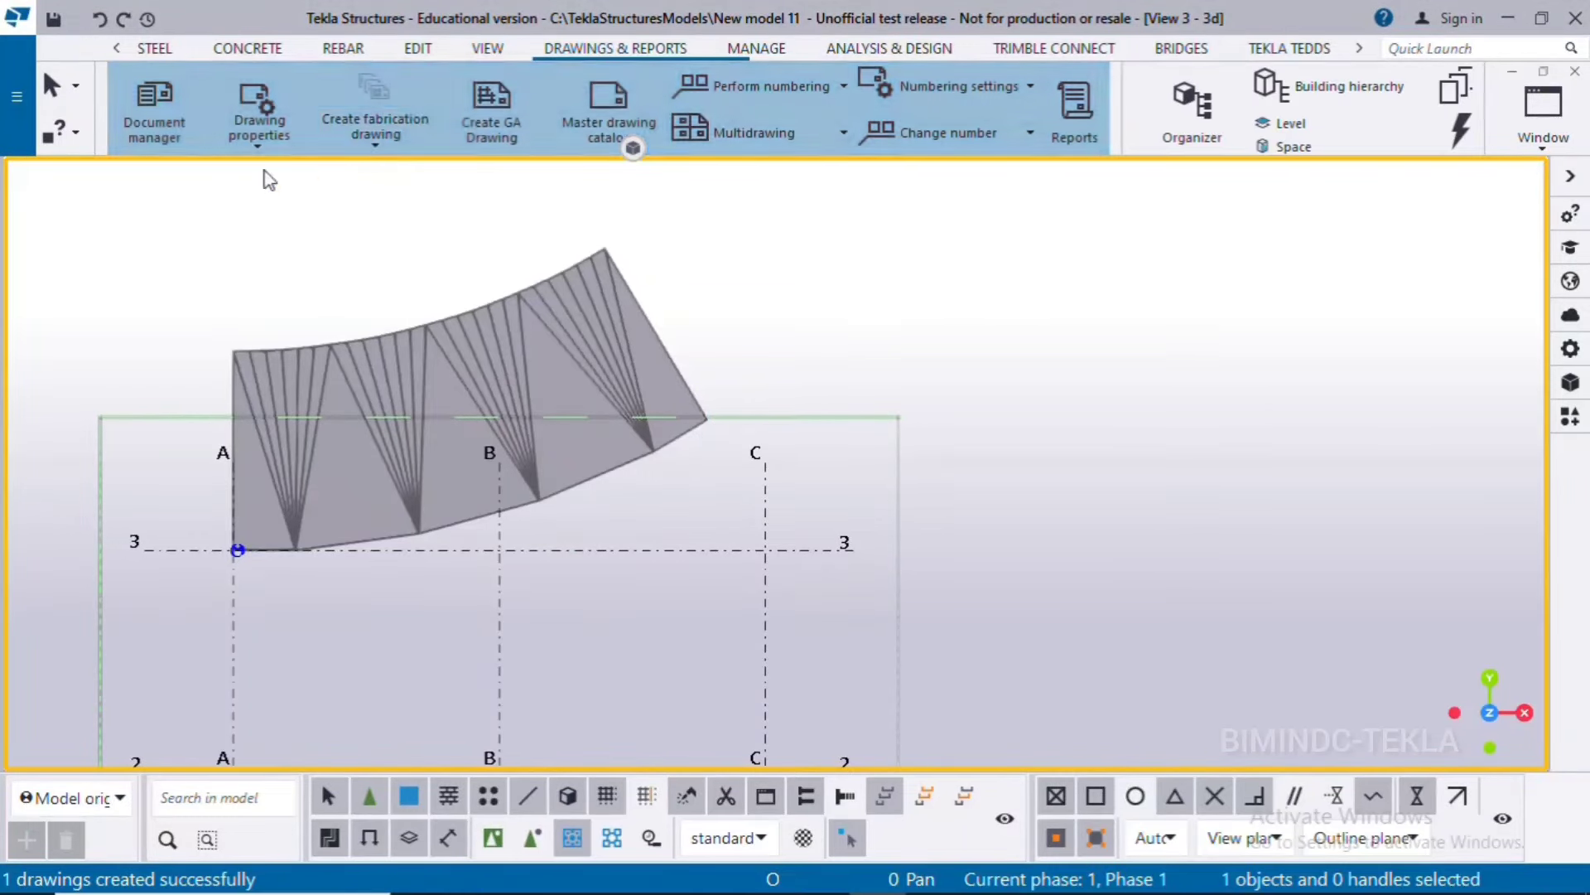
left_click(149, 111)
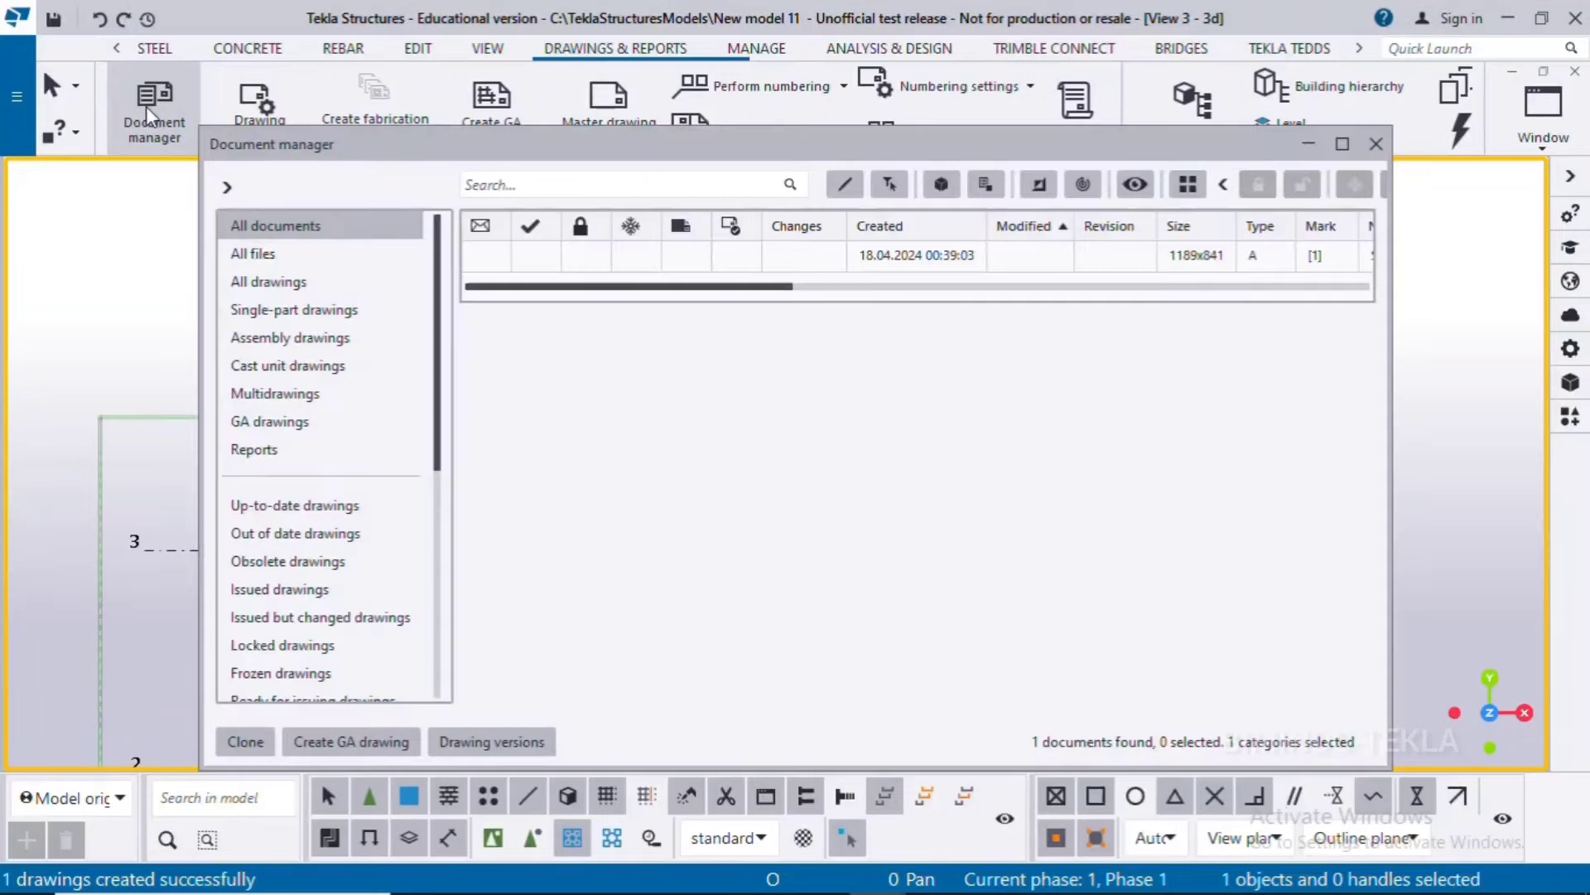
left_click(883, 258)
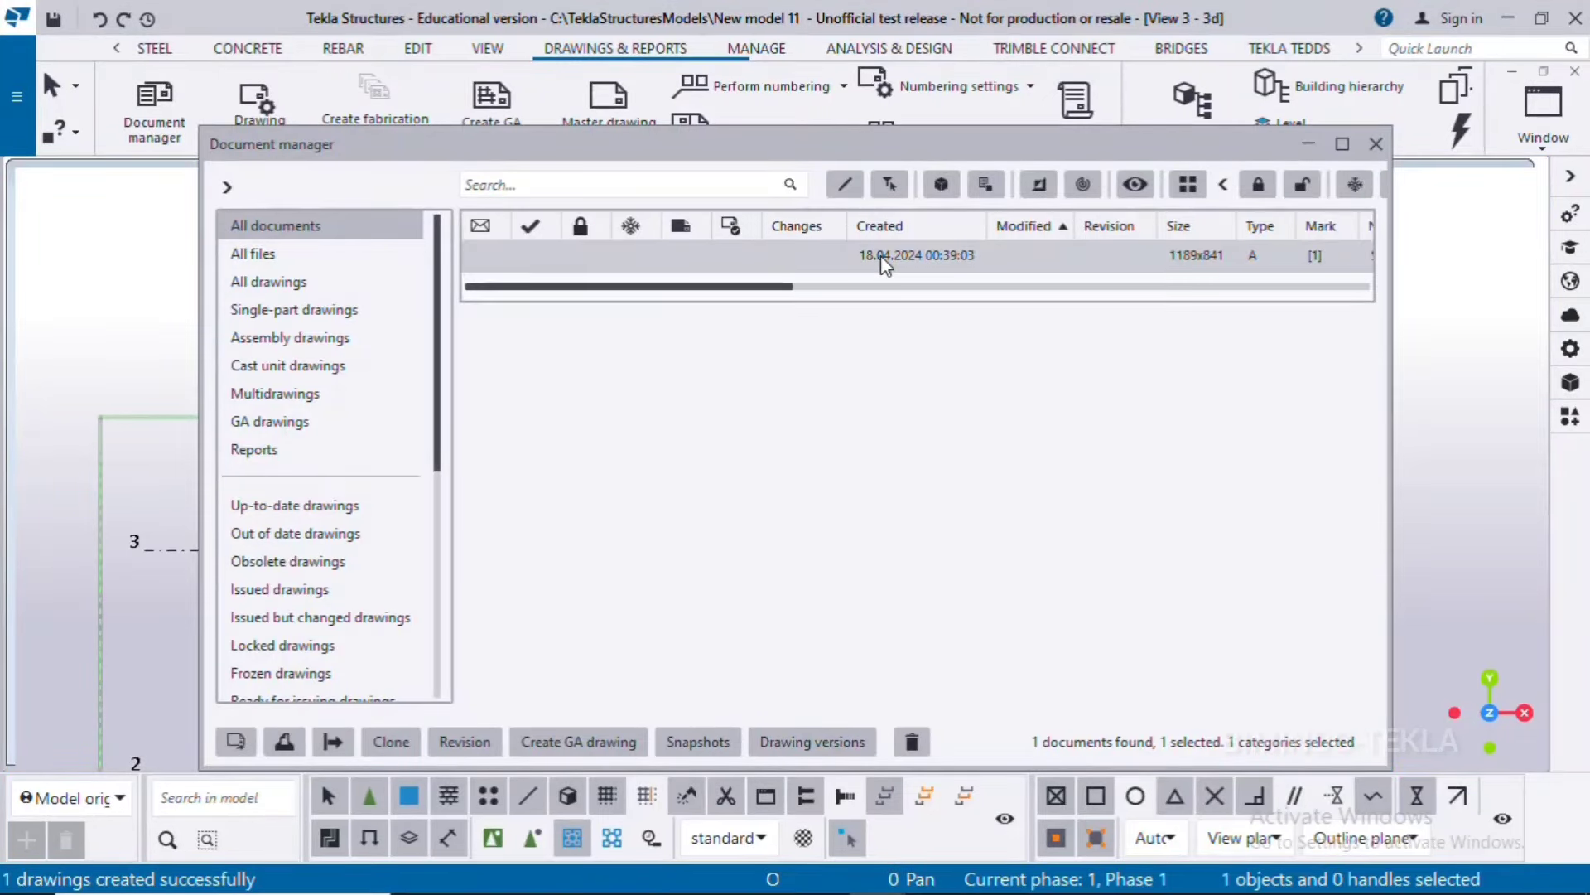
double_click(881, 255)
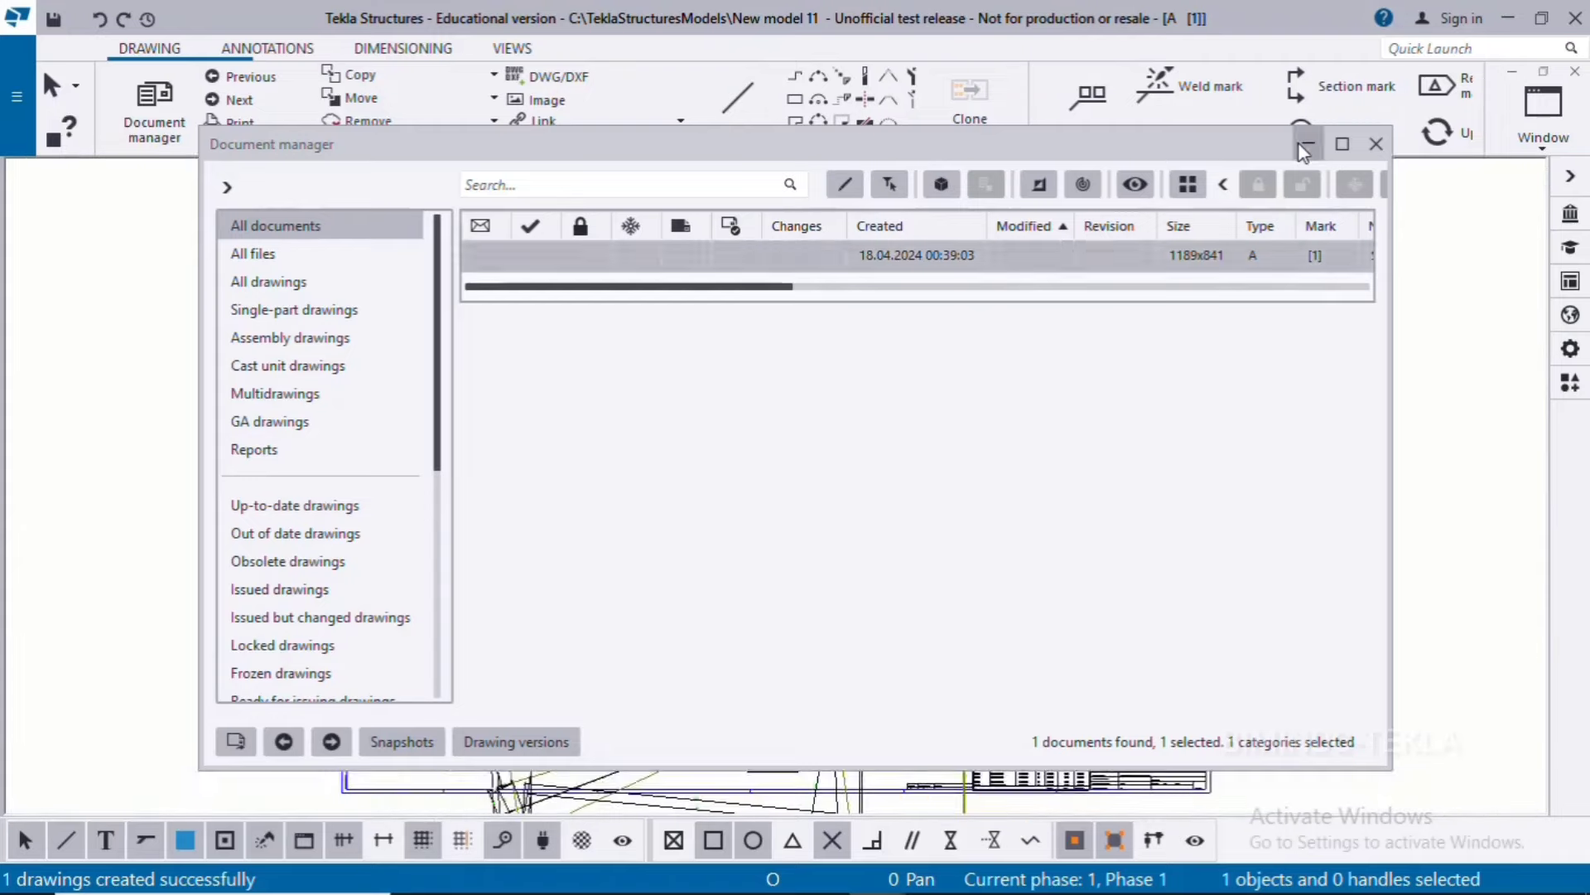
left_click(1306, 146)
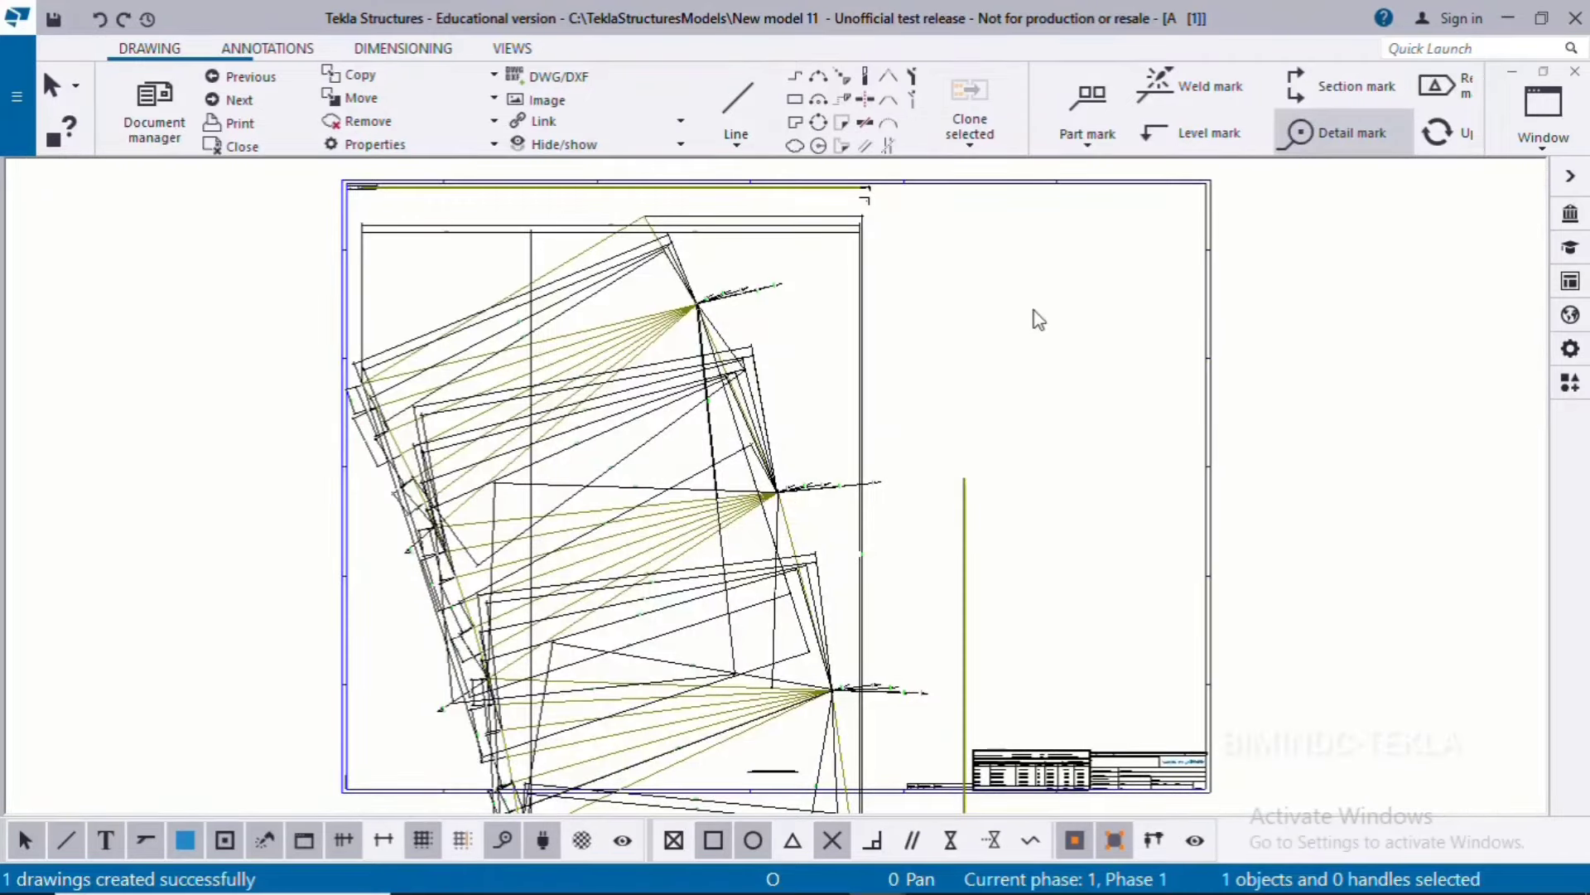
Set the assembly drawing's view creation coordinate system to model and recreate the drawing with it.
scroll(1086, 285, "down", 2)
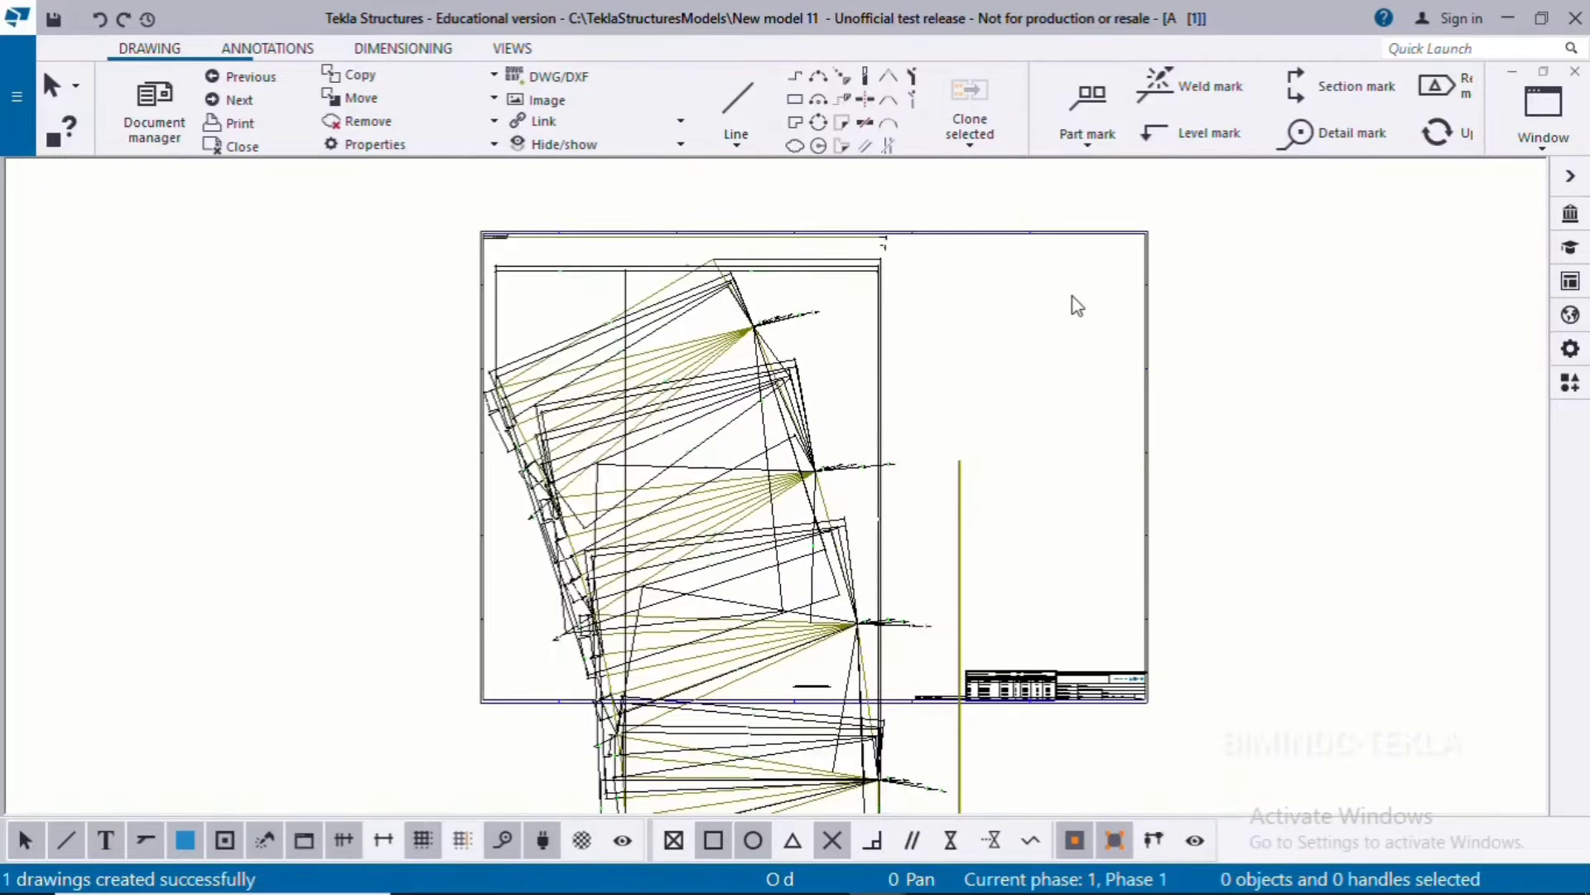
double_click(1072, 296)
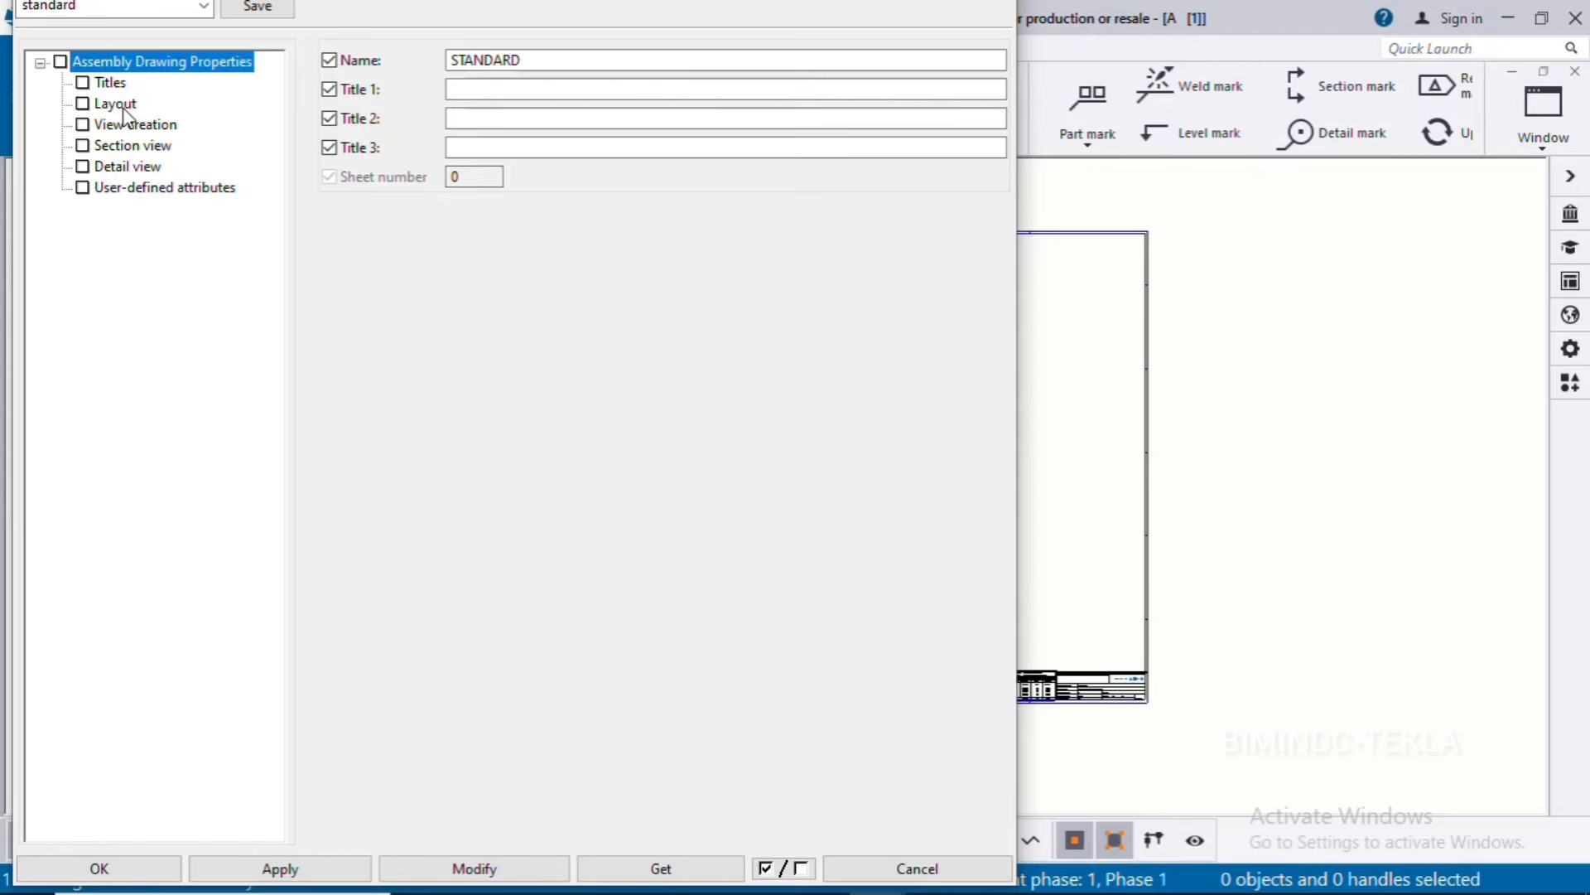
left_click(120, 128)
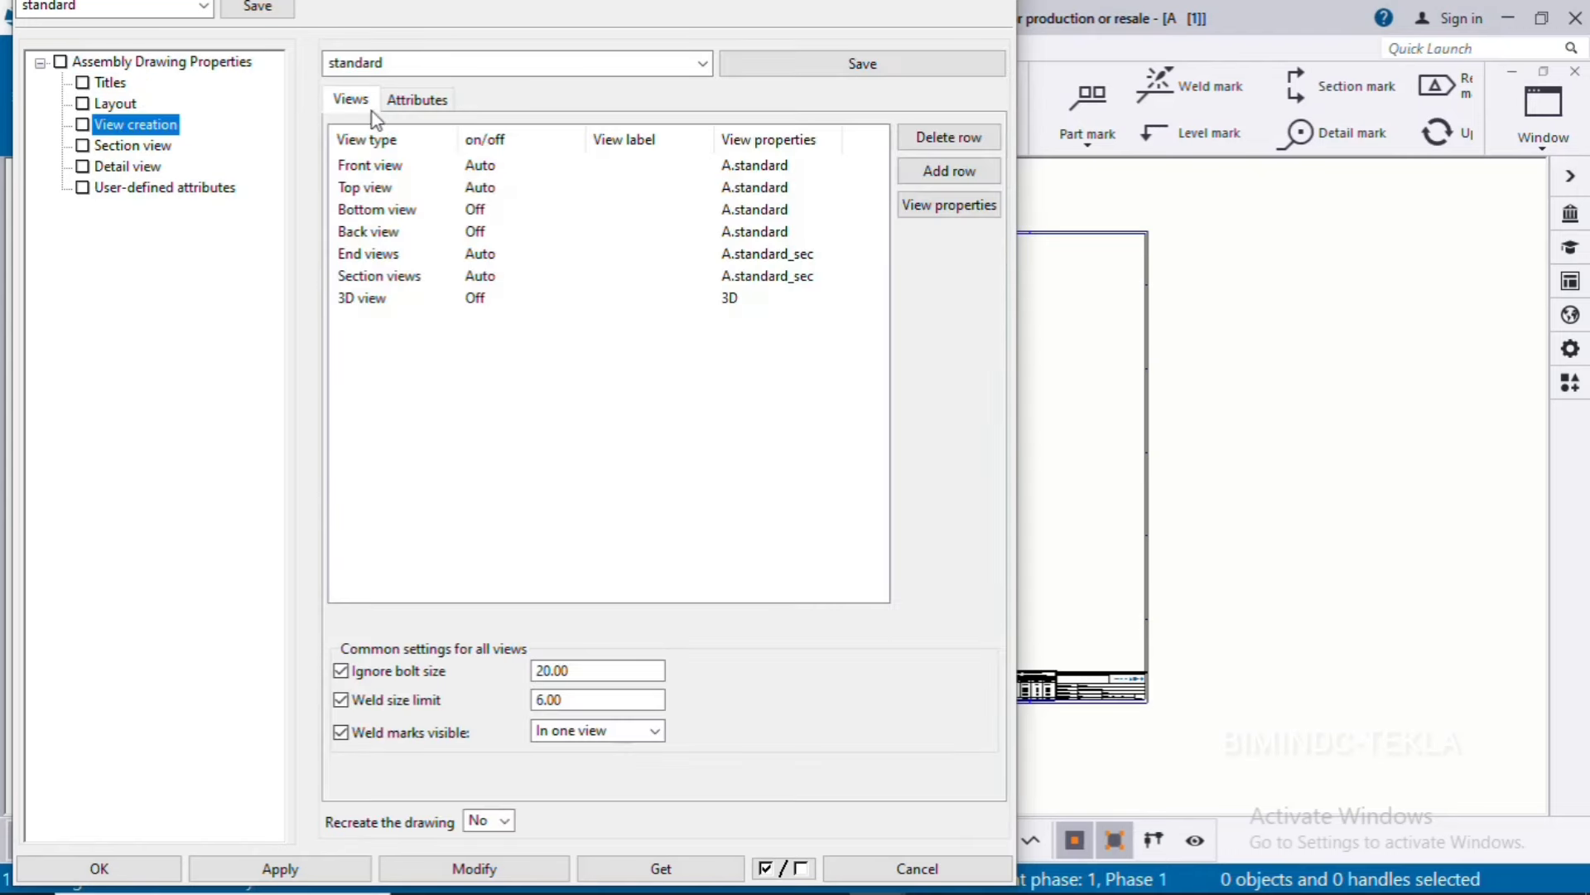
left_click(394, 101)
left_click(598, 139)
left_click(598, 141)
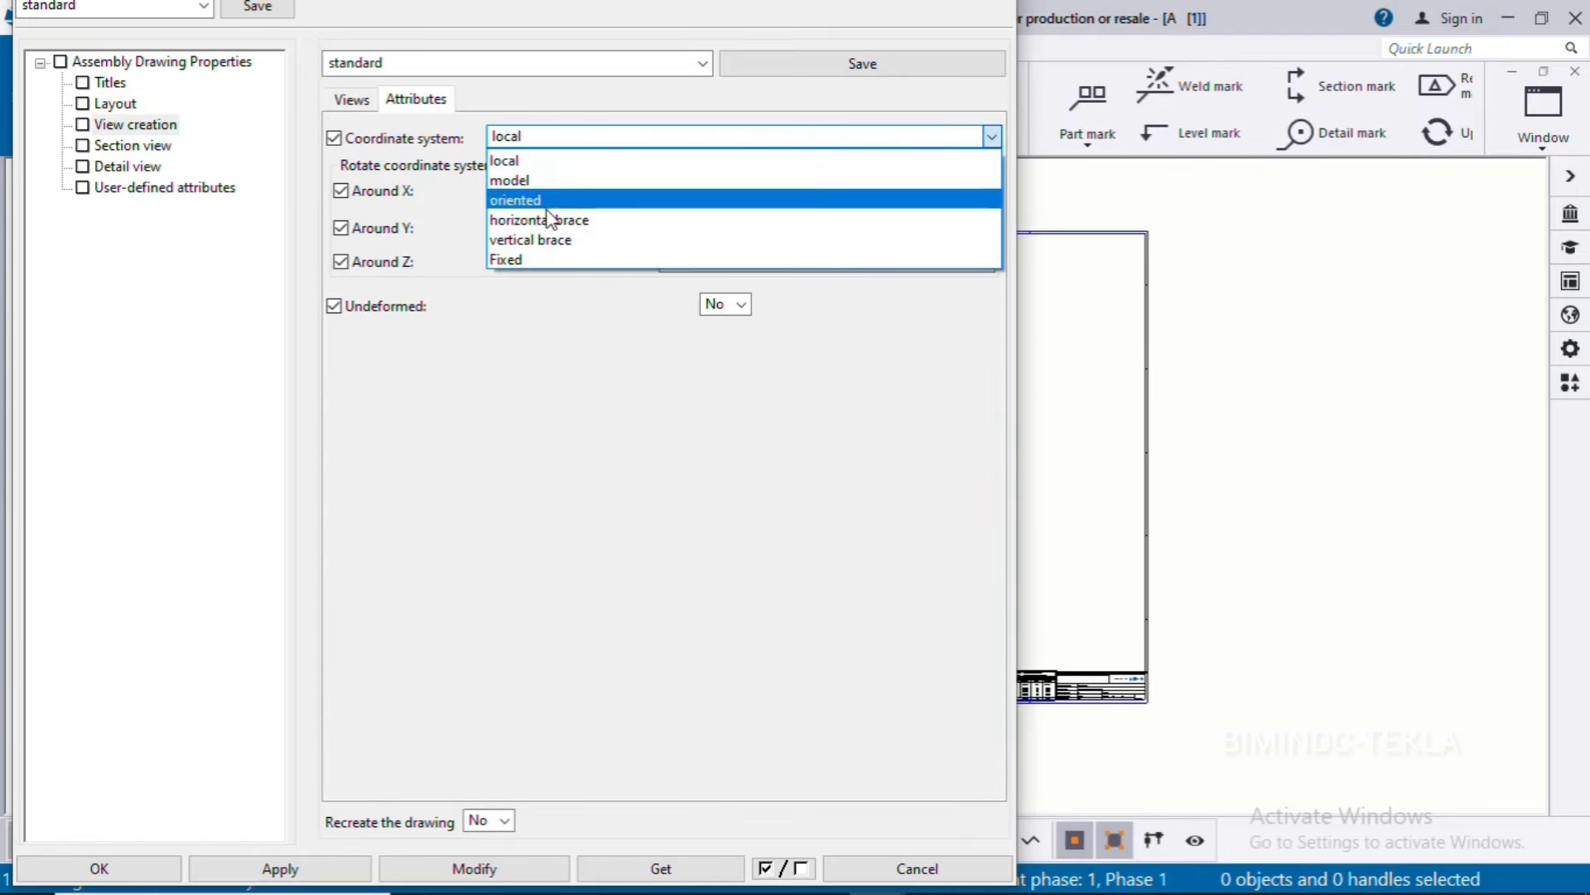
left_click(521, 181)
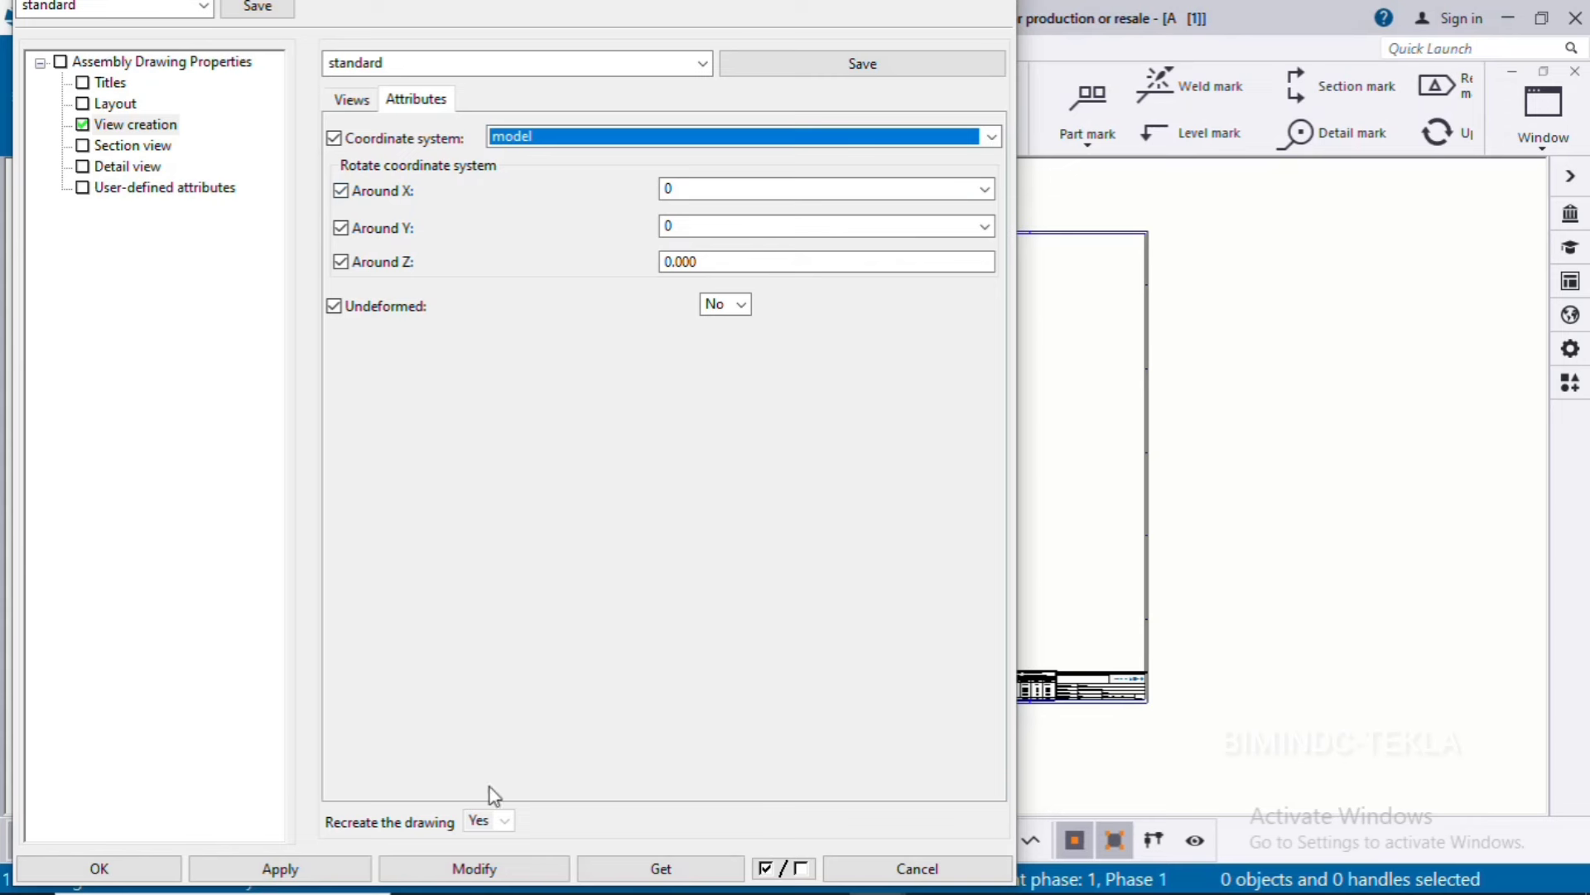
left_click(476, 871)
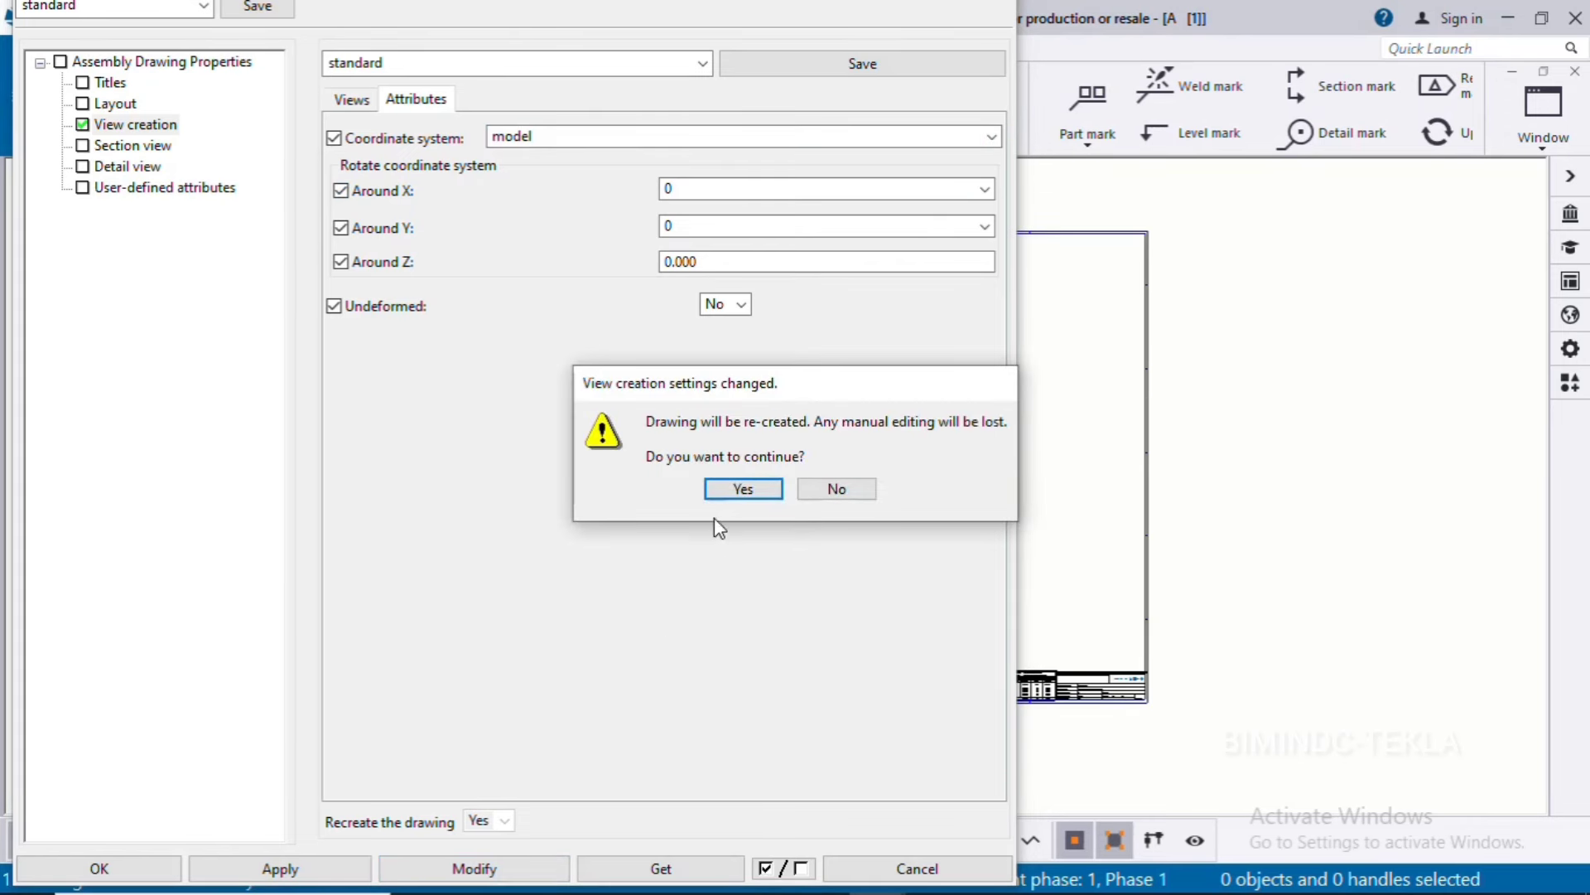
left_click(726, 491)
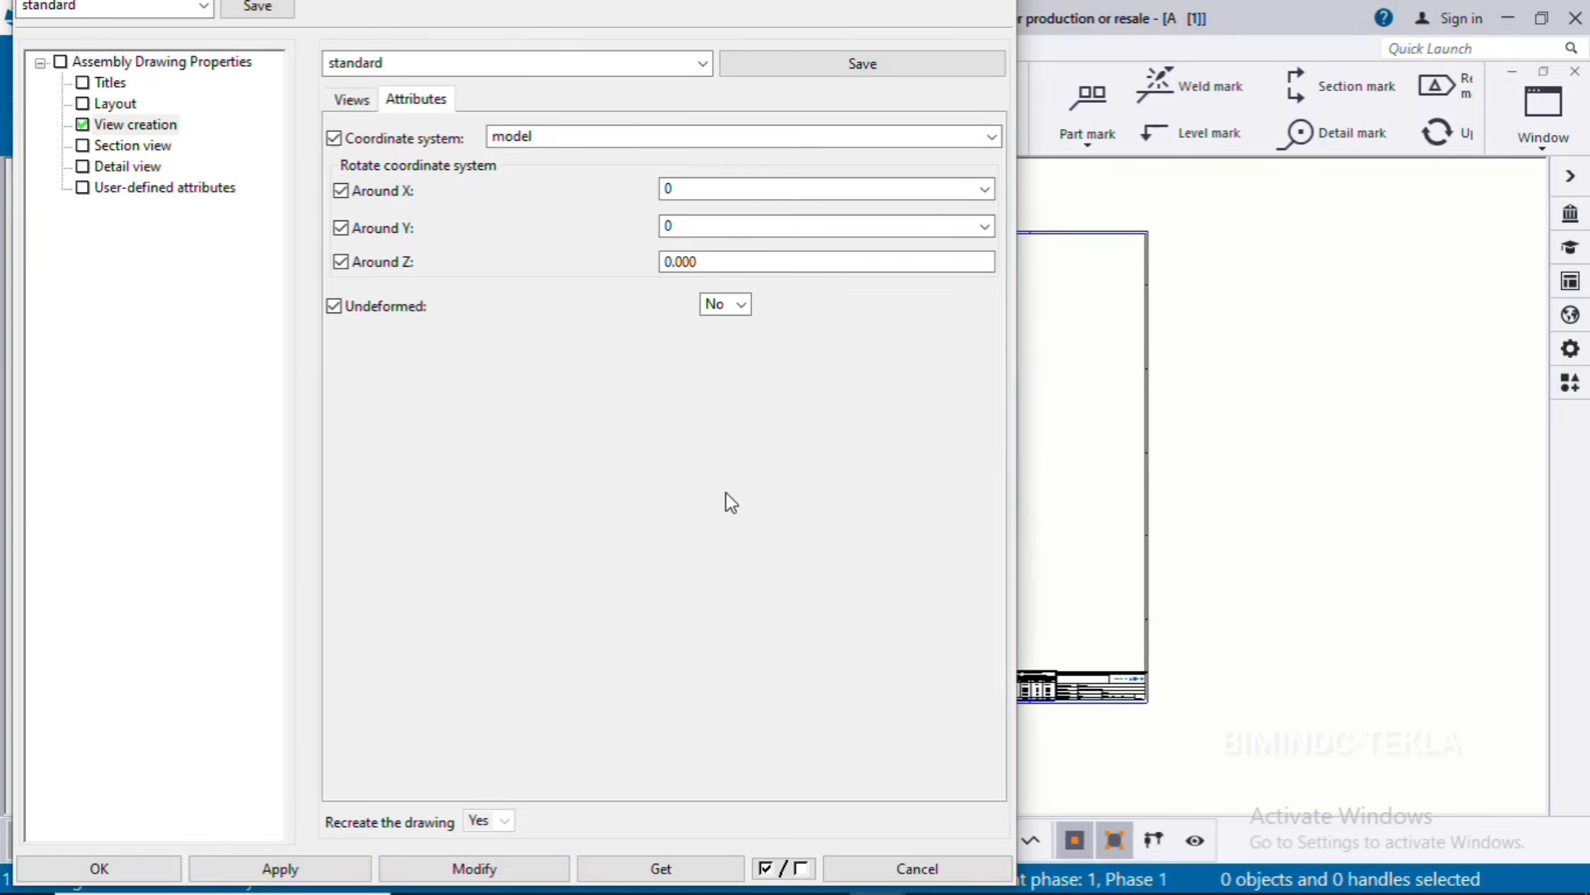
left_click(139, 873)
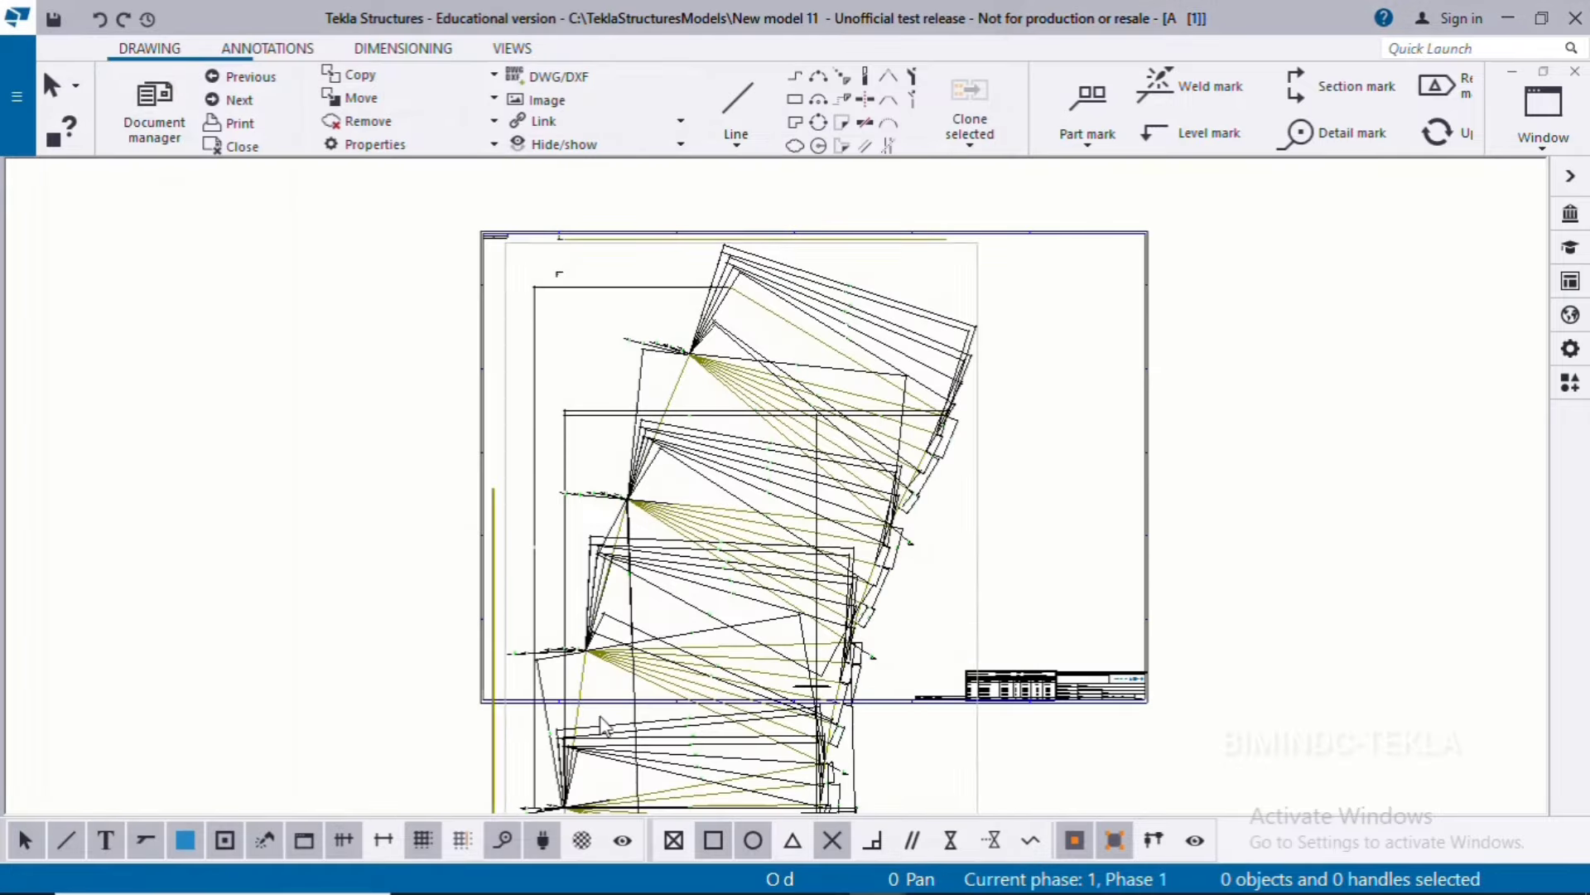
Restrict selection to dimensions and delete all the automatic dimensions from the drawing views.
scroll(752, 399, "up", 1)
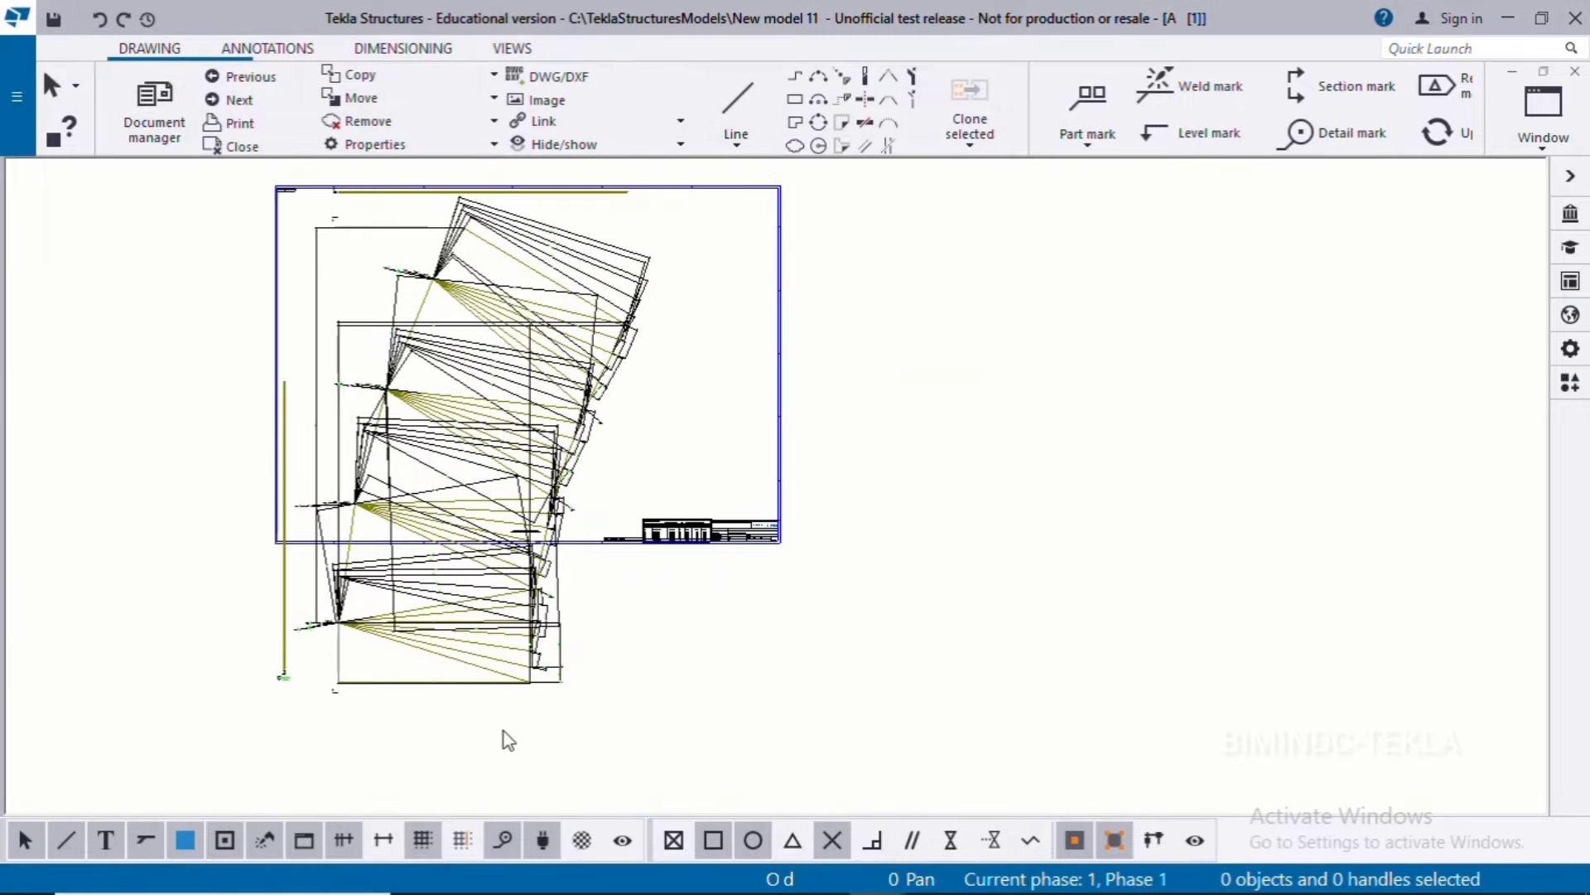
scroll(365, 799, "down", 1)
middle_click_drag(577, 693, 685, 629)
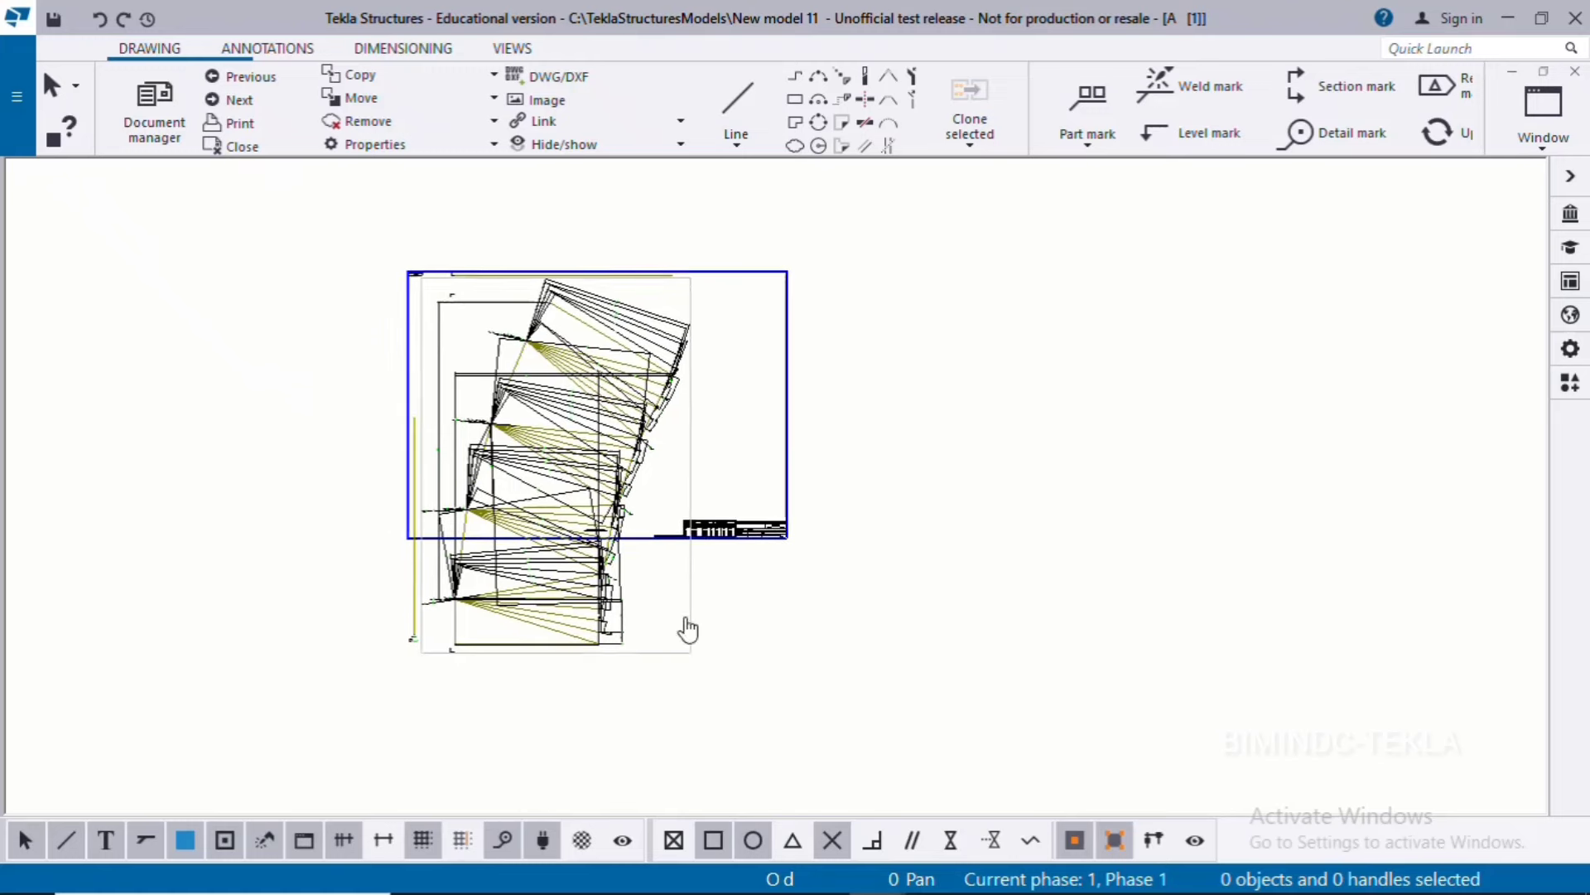
double_click(340, 846)
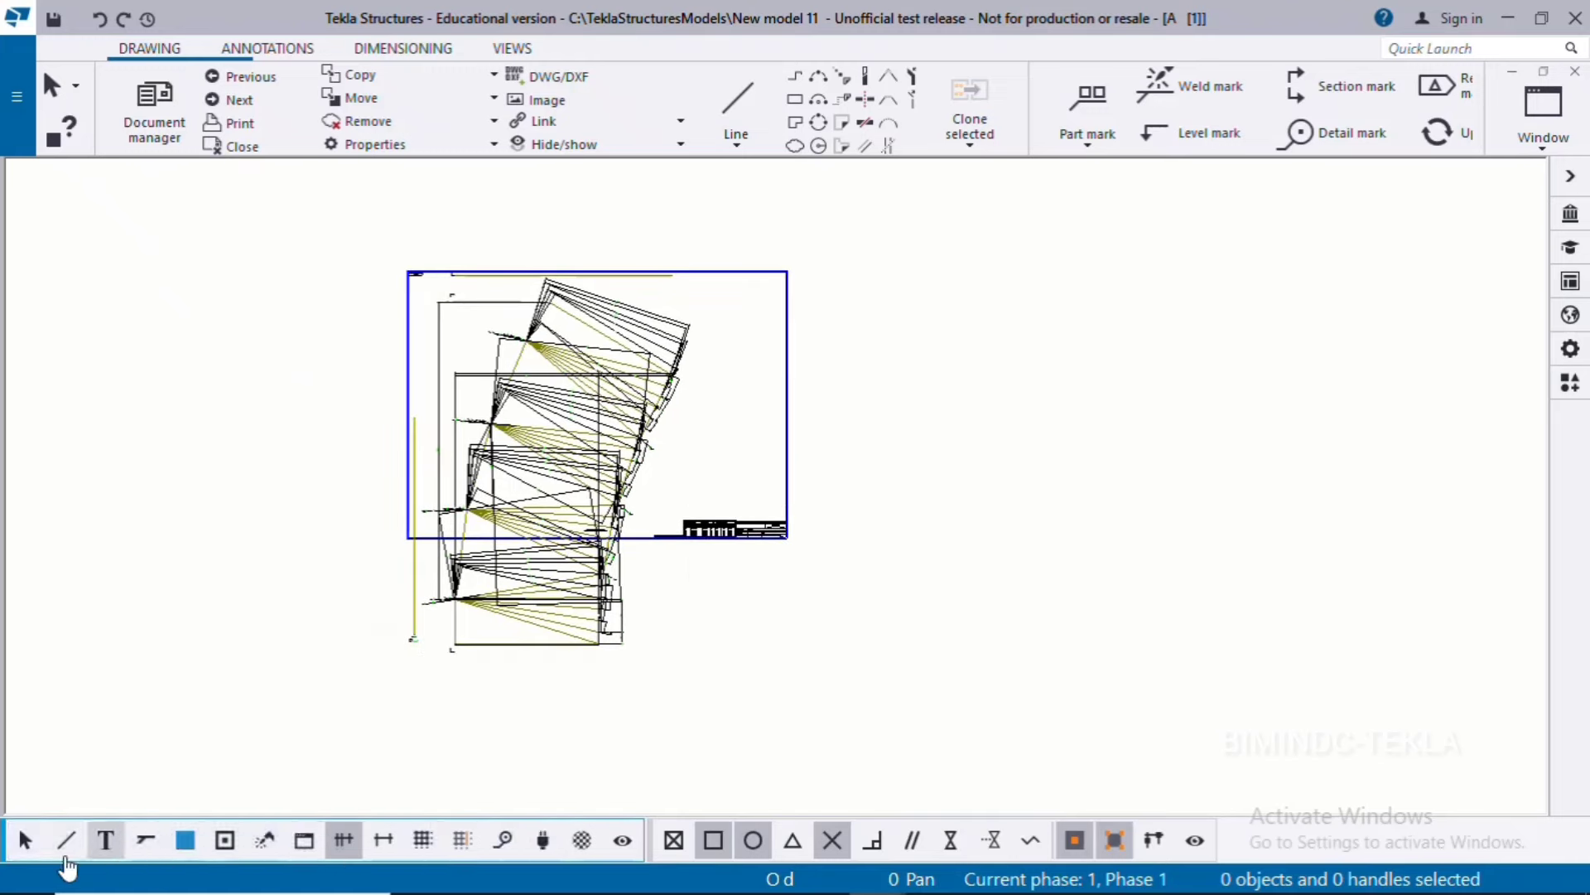
mouse_move(246, 220)
left_mouse_down()
mouse_move(681, 675)
mouse_move(885, 682)
left_mouse_up()
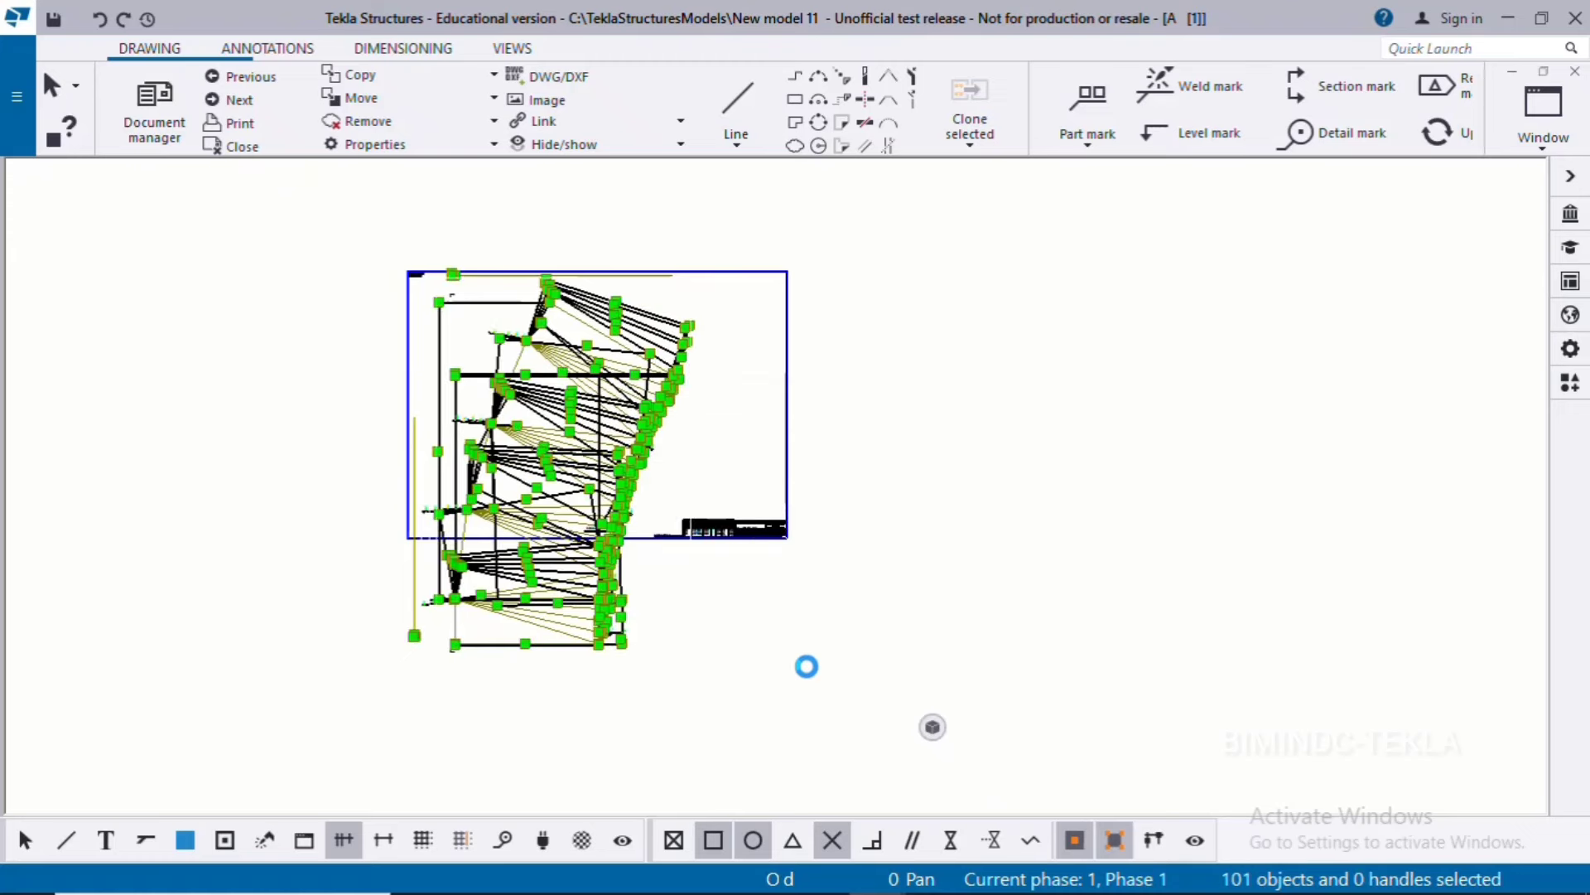
key("Delete")
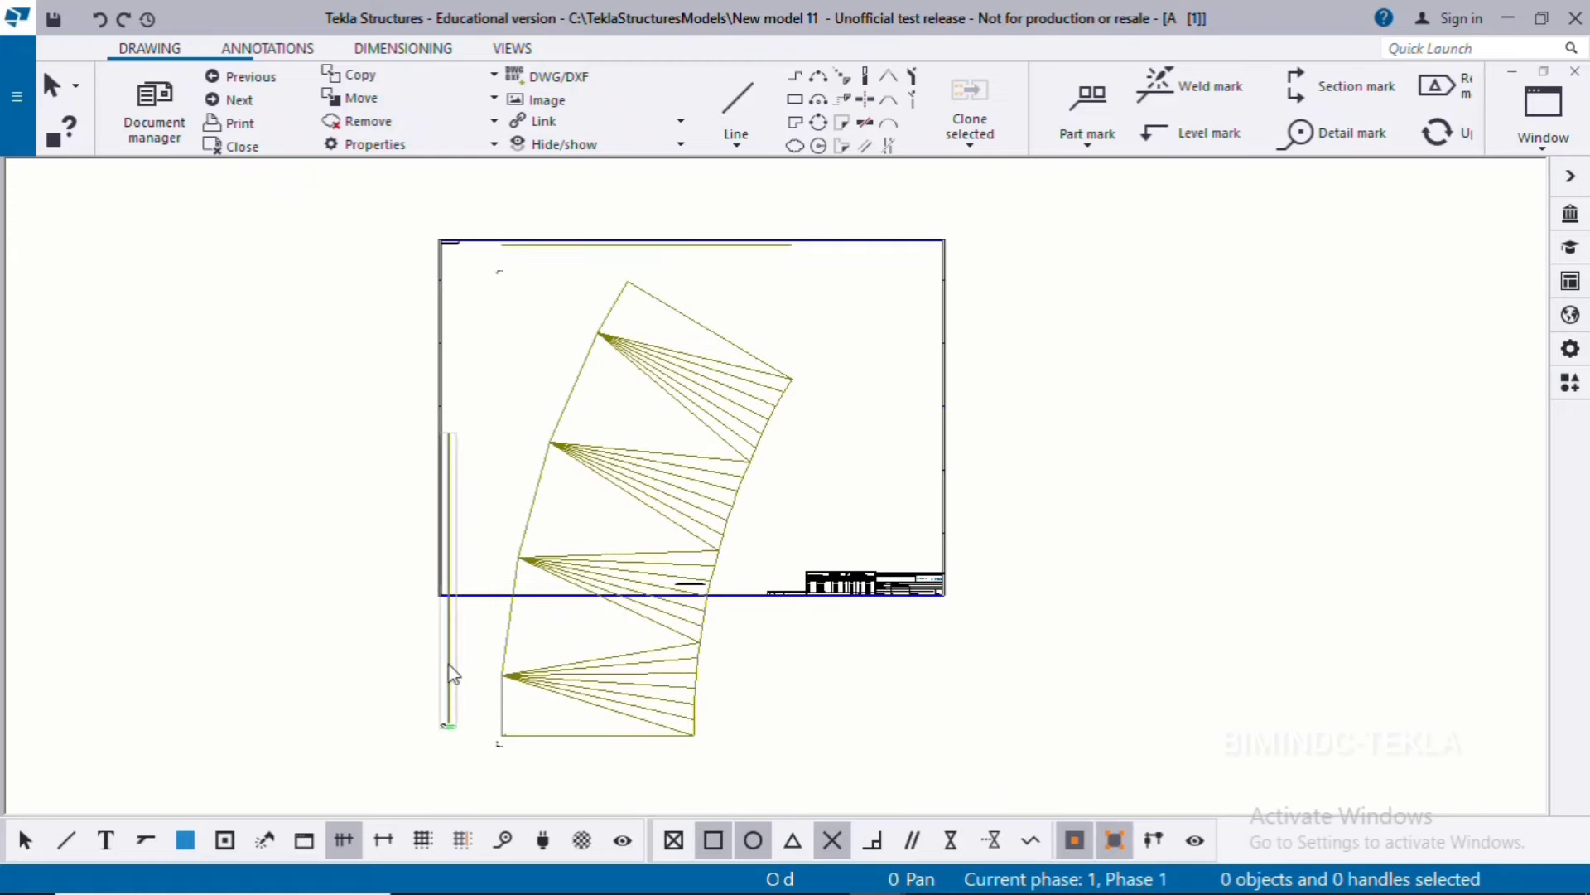
Re-enable selection of all drawing objects and examine how the flat pattern views fit within the sheet frame.
scroll(453, 688, "up", 2)
scroll(455, 692, "up", 1)
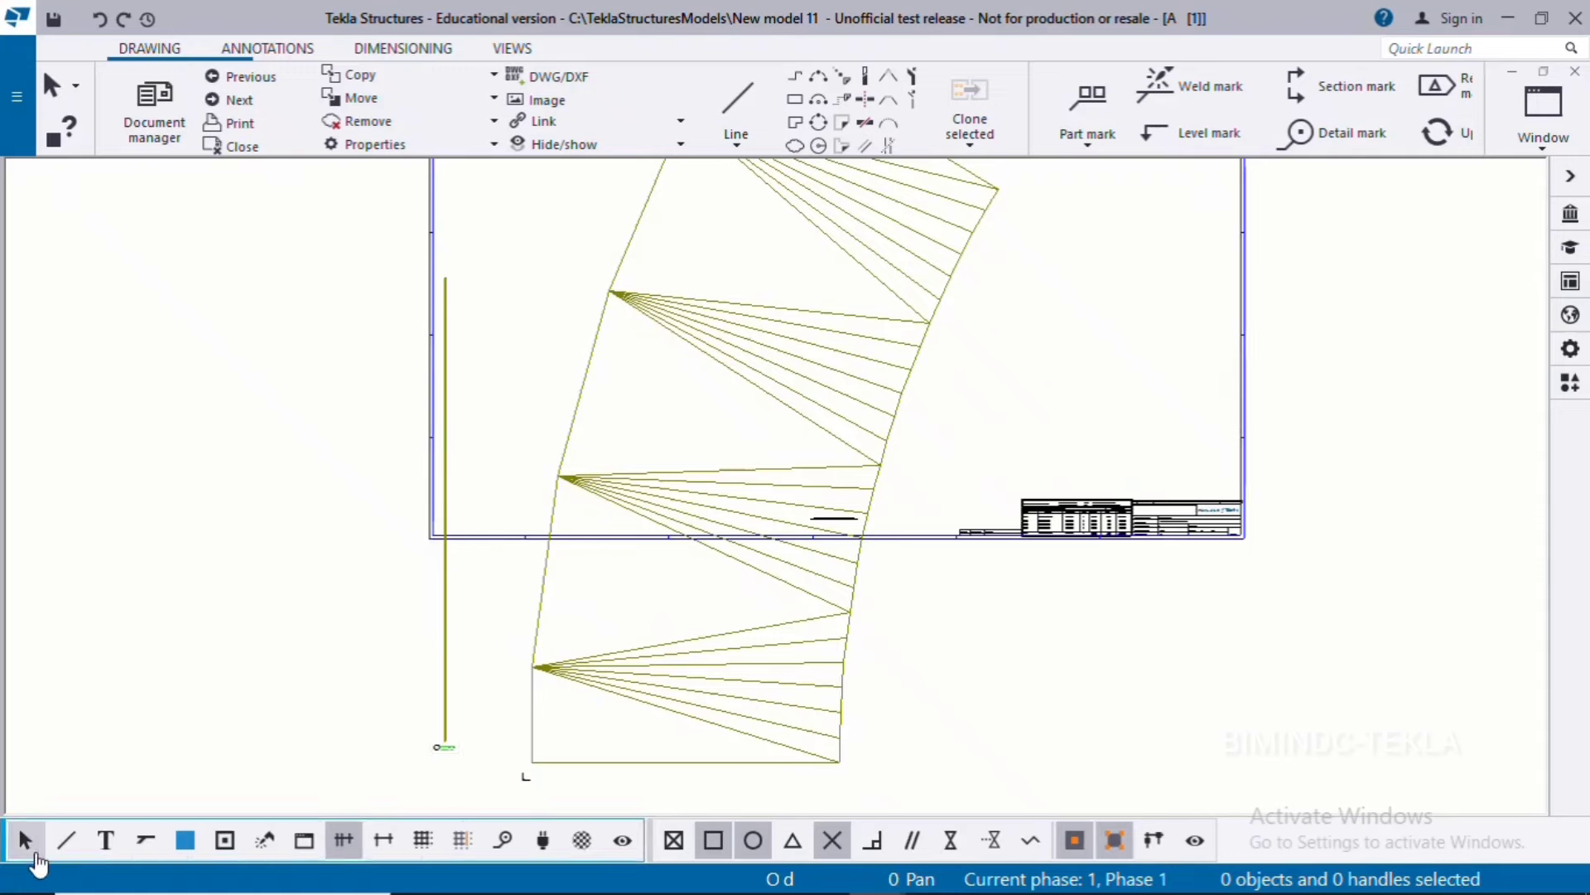
left_click(460, 631)
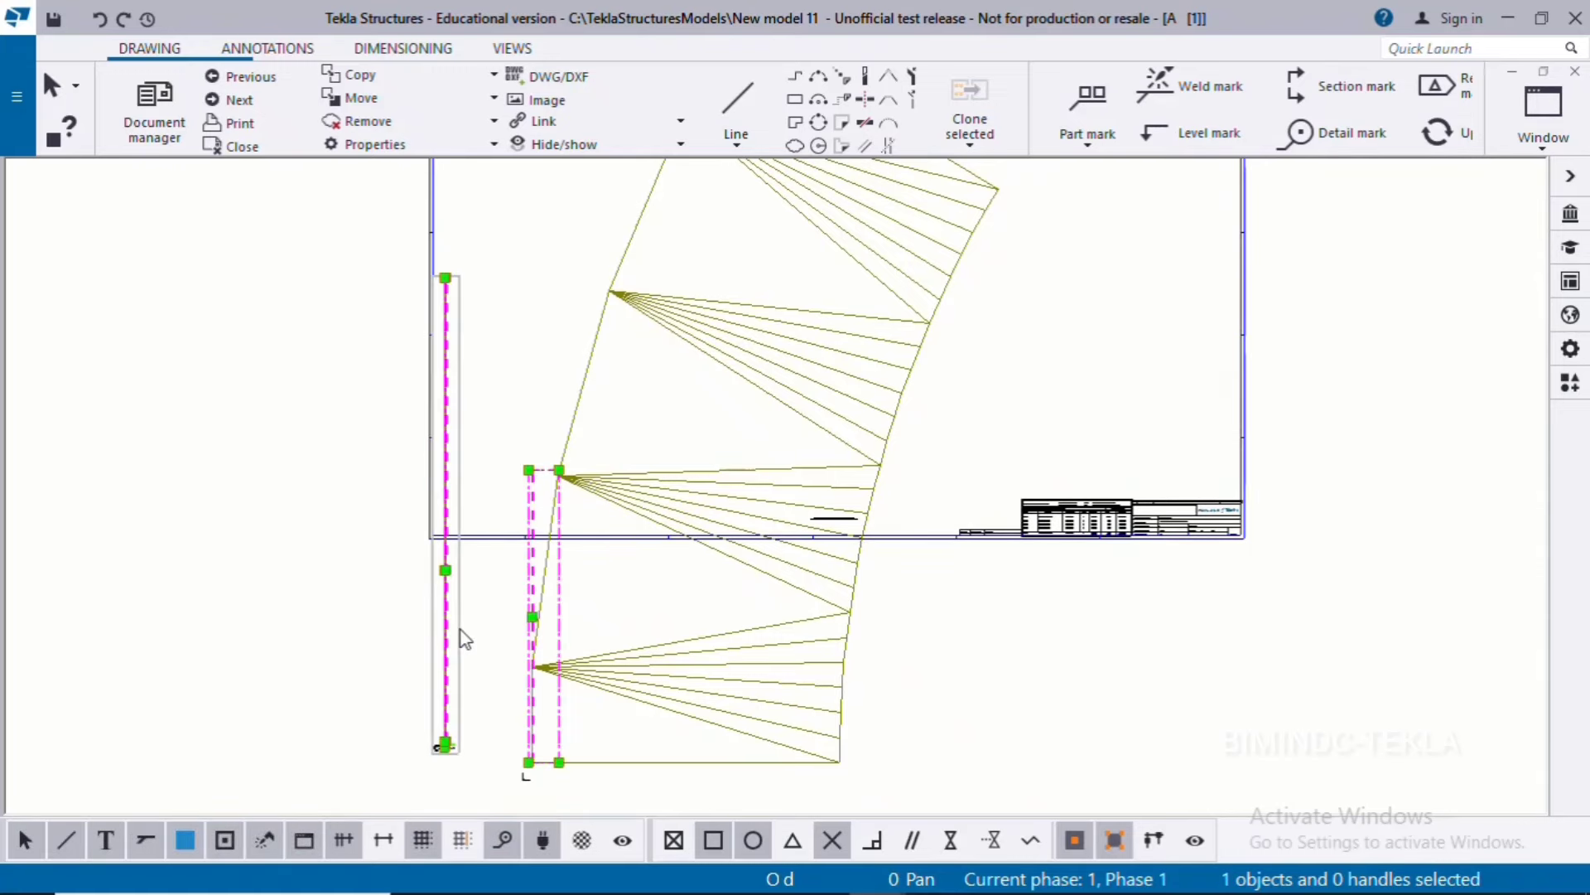
key("Escape")
scroll(880, 617, "down", 2)
scroll(890, 597, "up", 2)
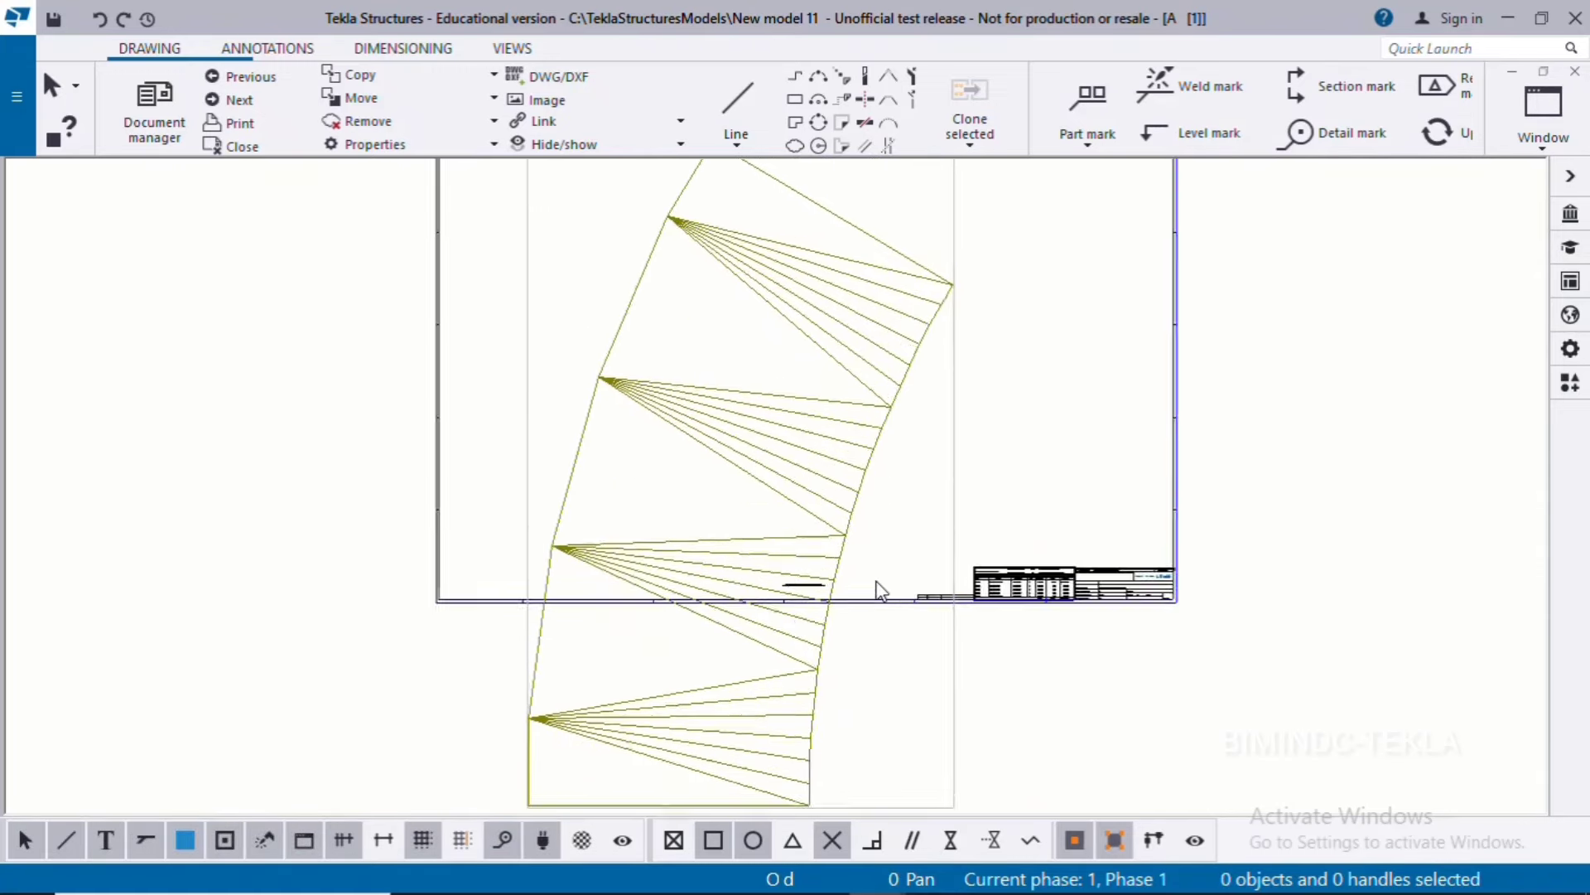
scroll(891, 597, "down", 3)
scroll(977, 671, "down", 1)
scroll(1145, 568, "up", 1)
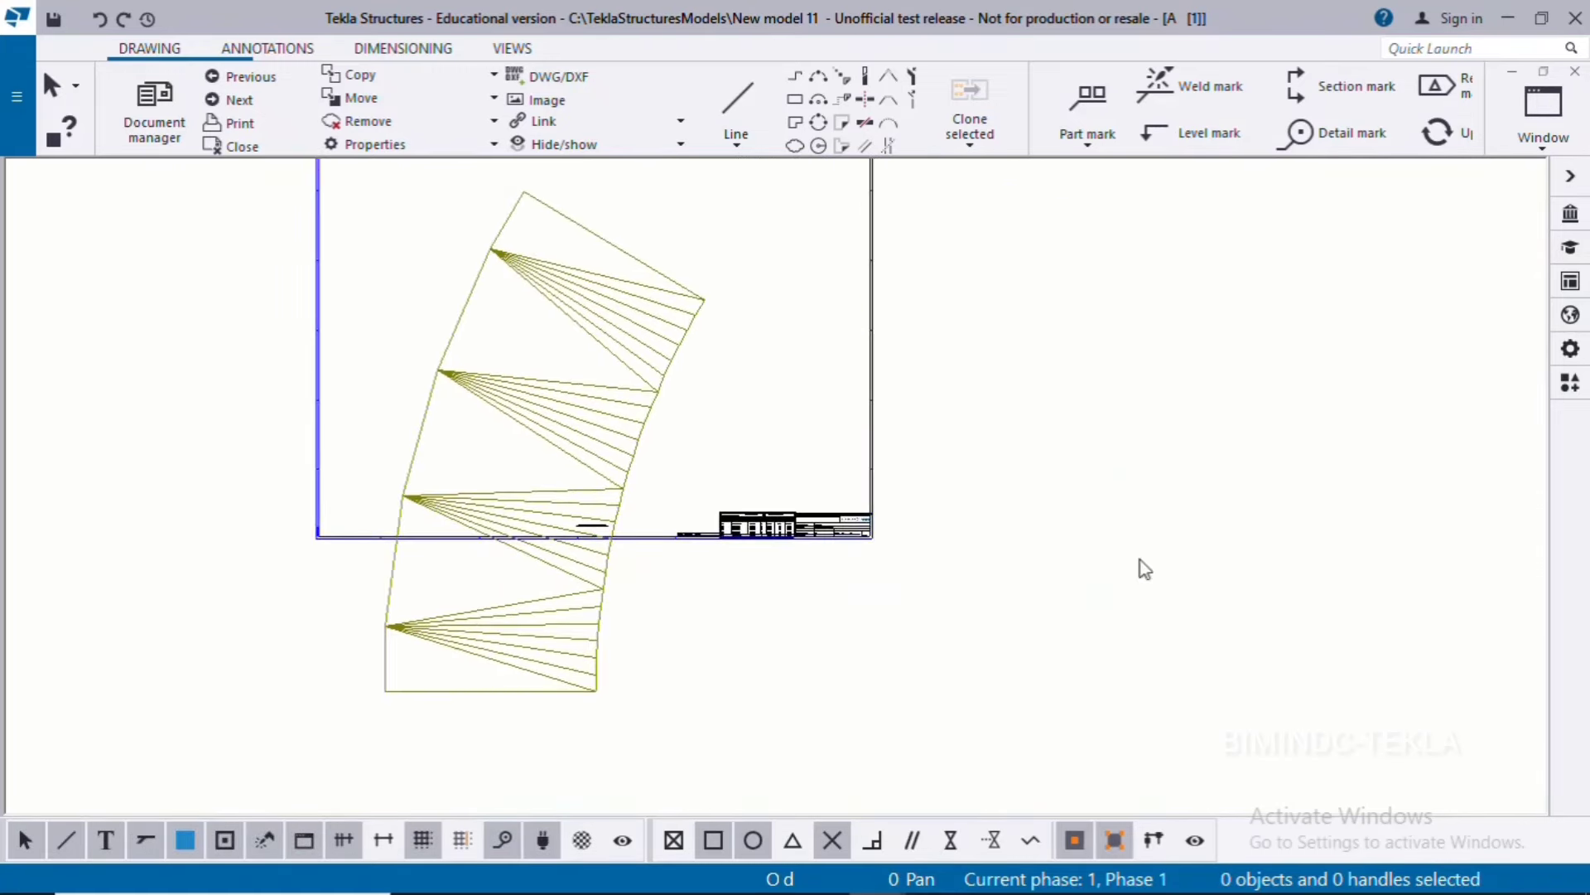
double_click(823, 346)
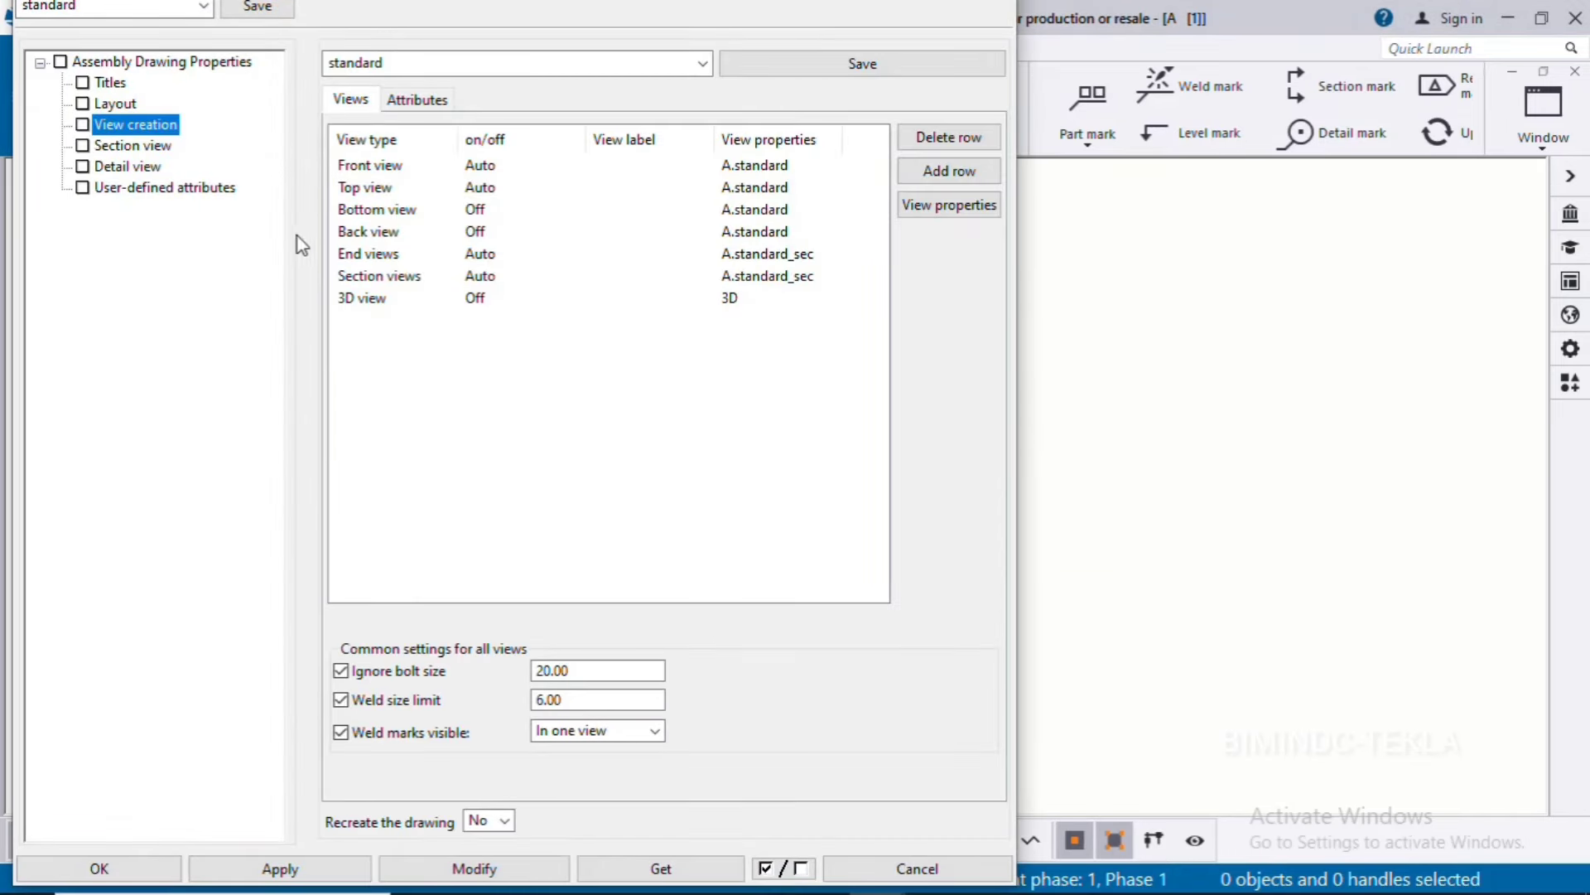
left_click(423, 100)
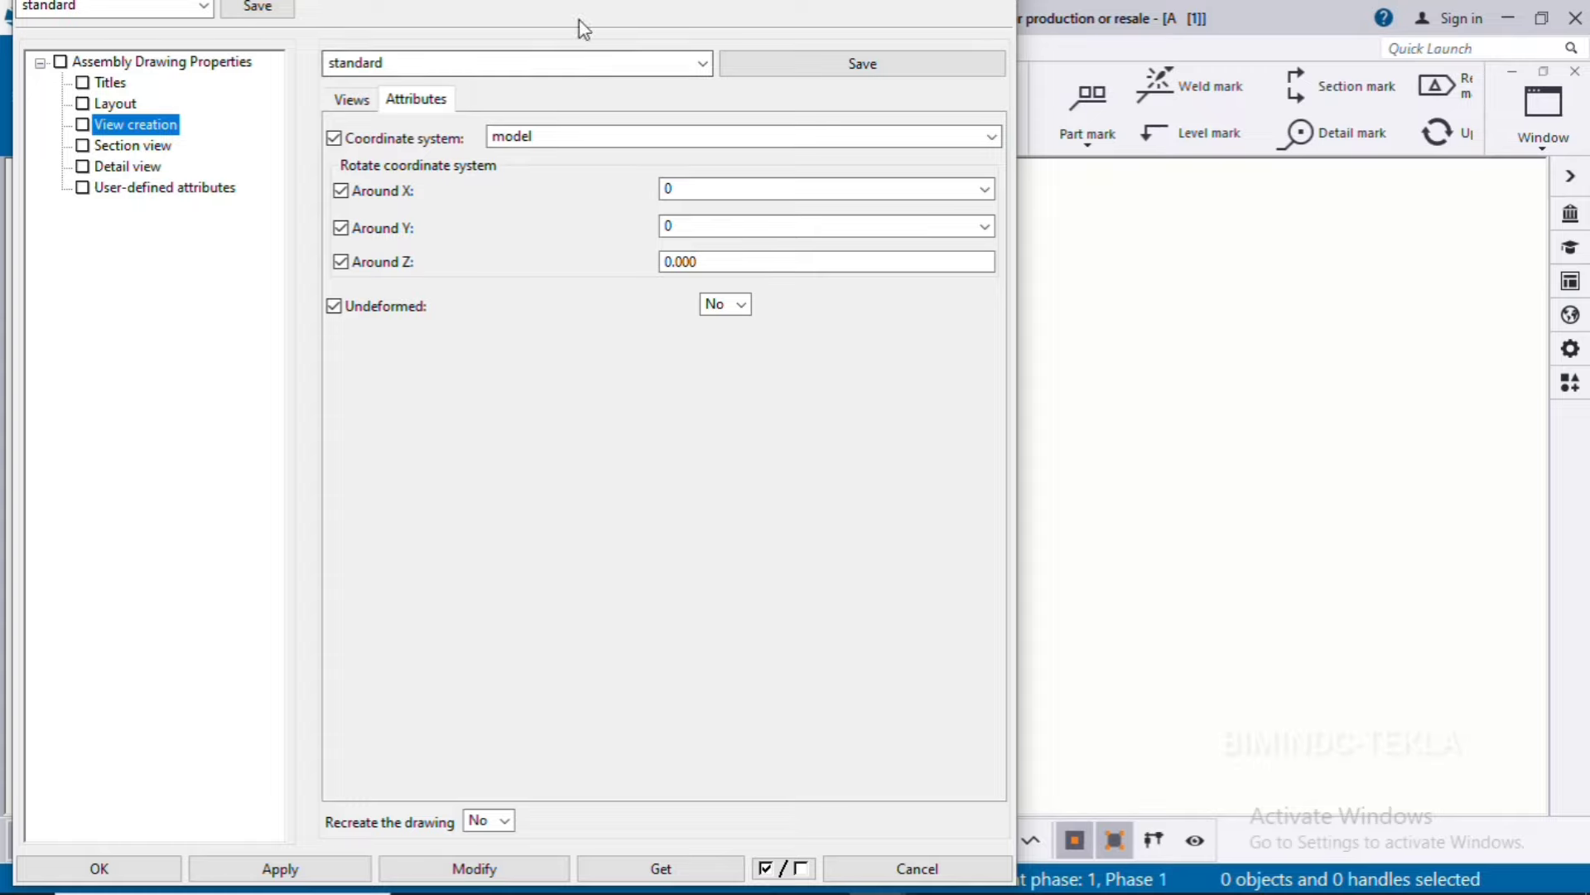
left_click(852, 867)
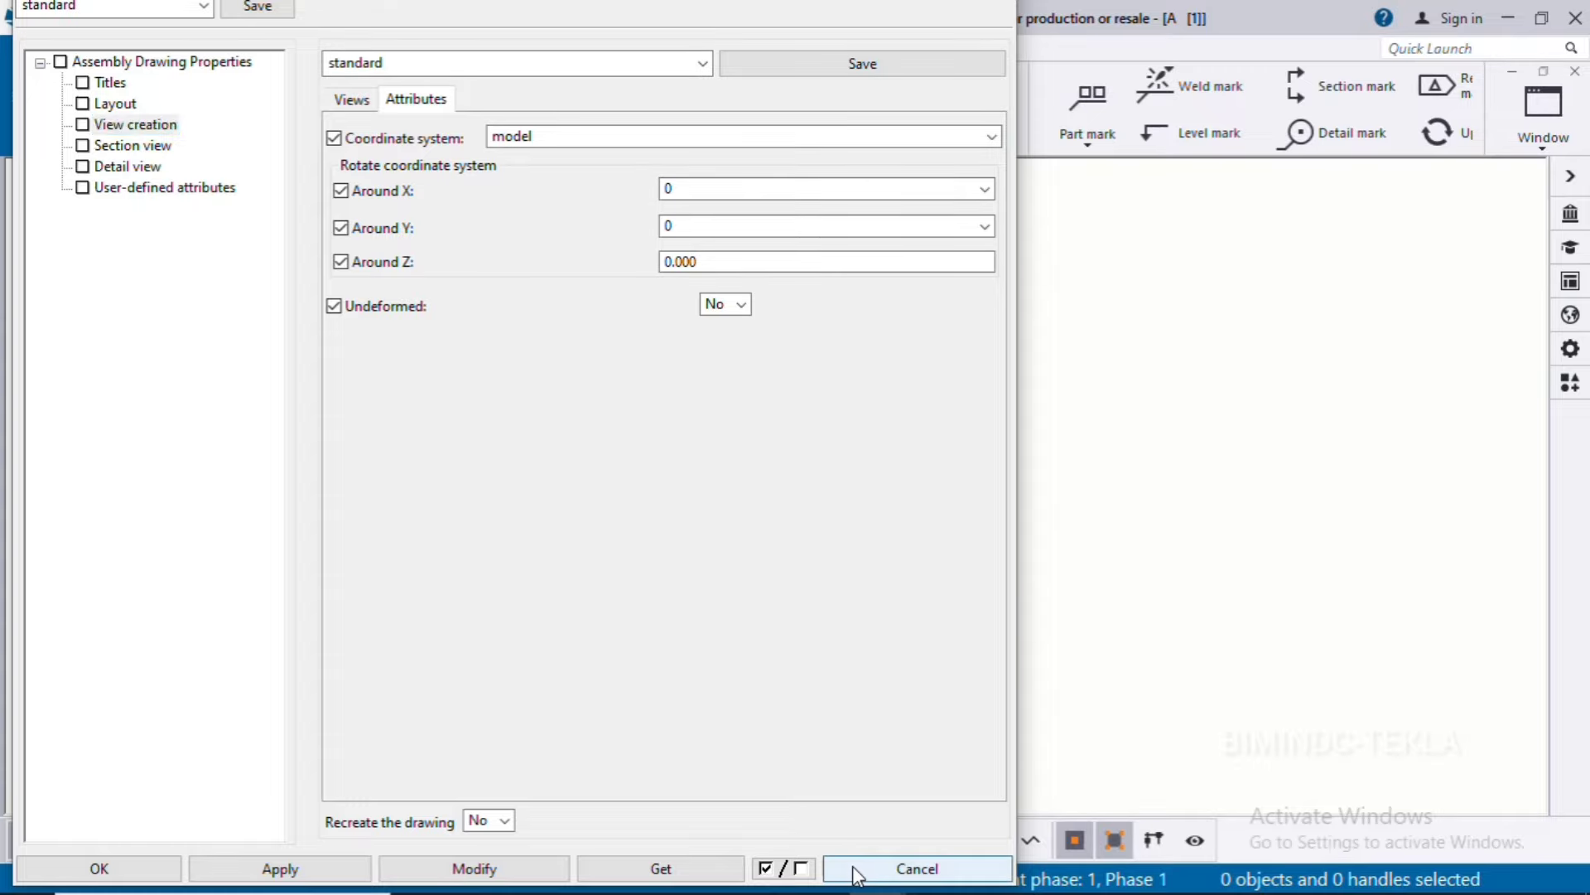
Launch the Screen Controller utility from the desktop, switch back to Tekla Structures and close the document manager.
left_click(1507, 8)
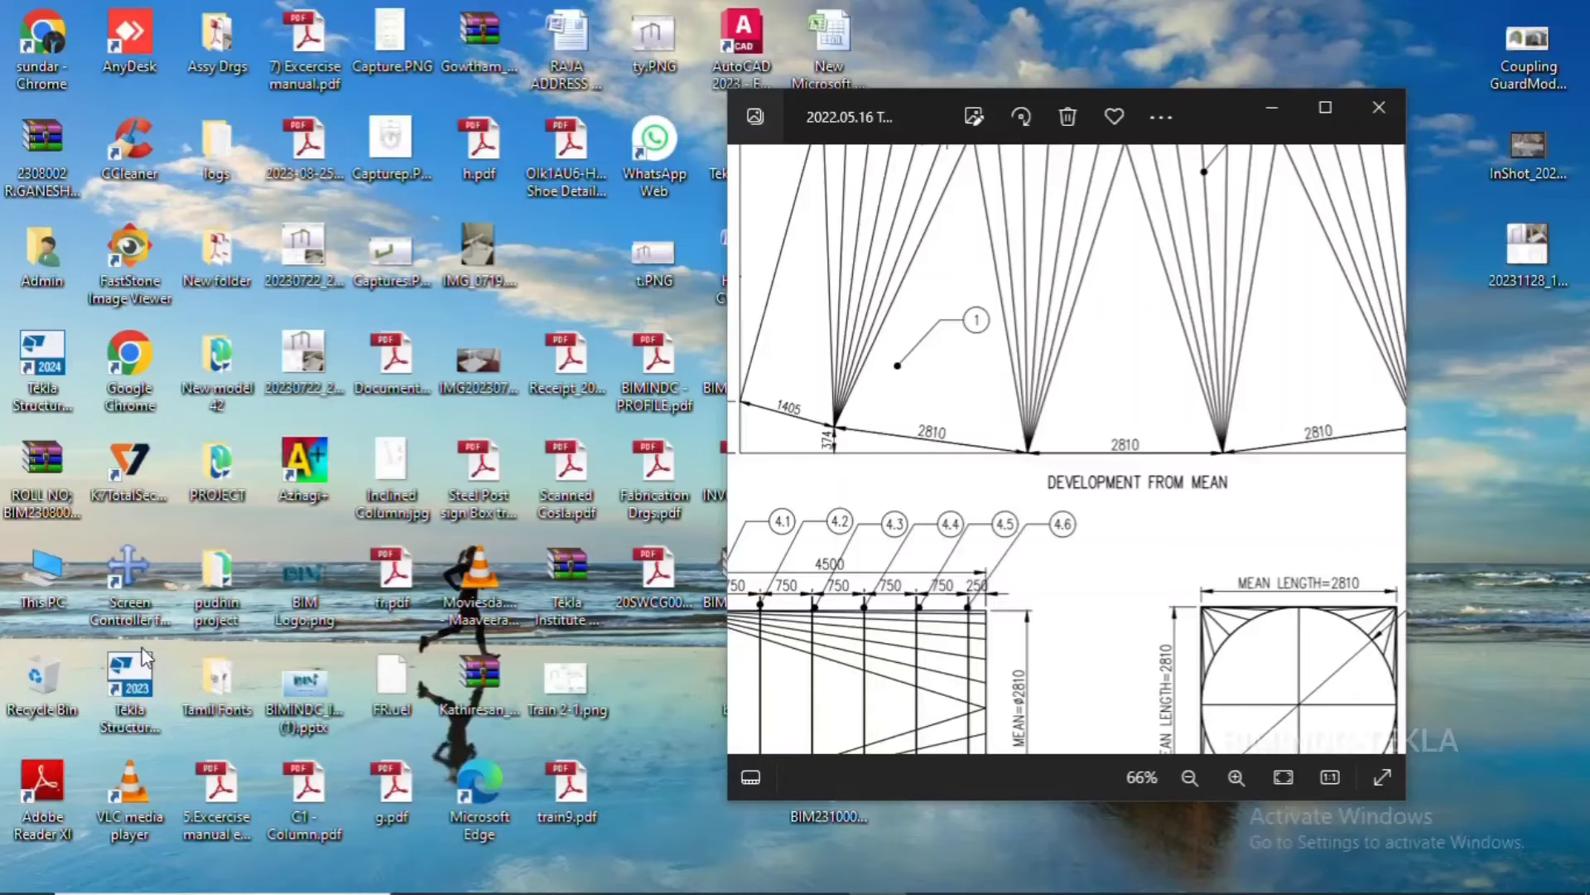
double_click(126, 585)
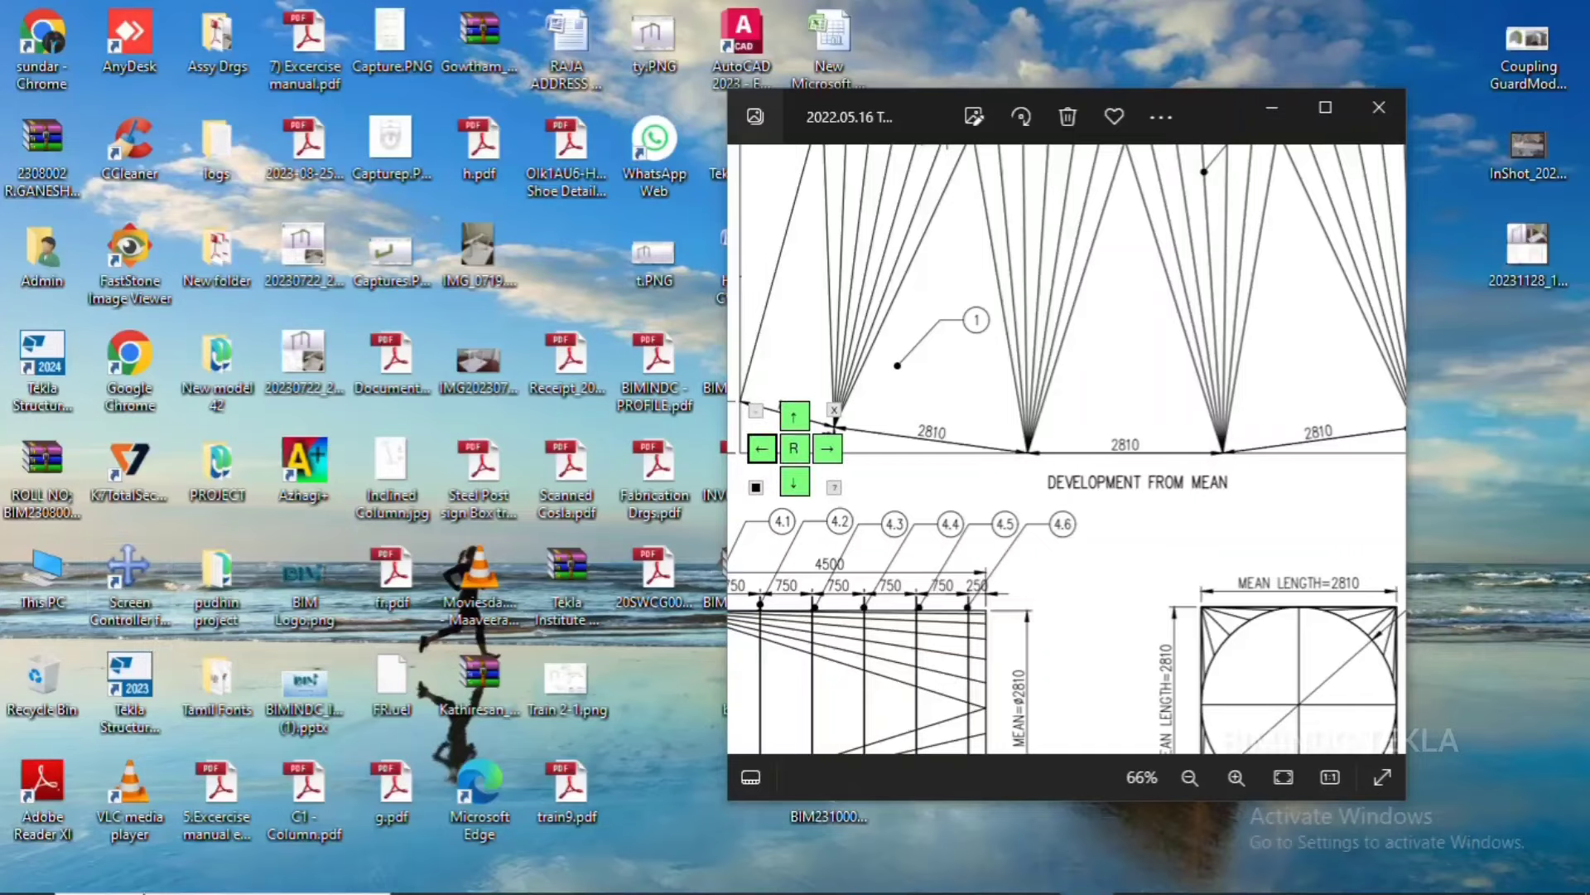
left_click(866, 876)
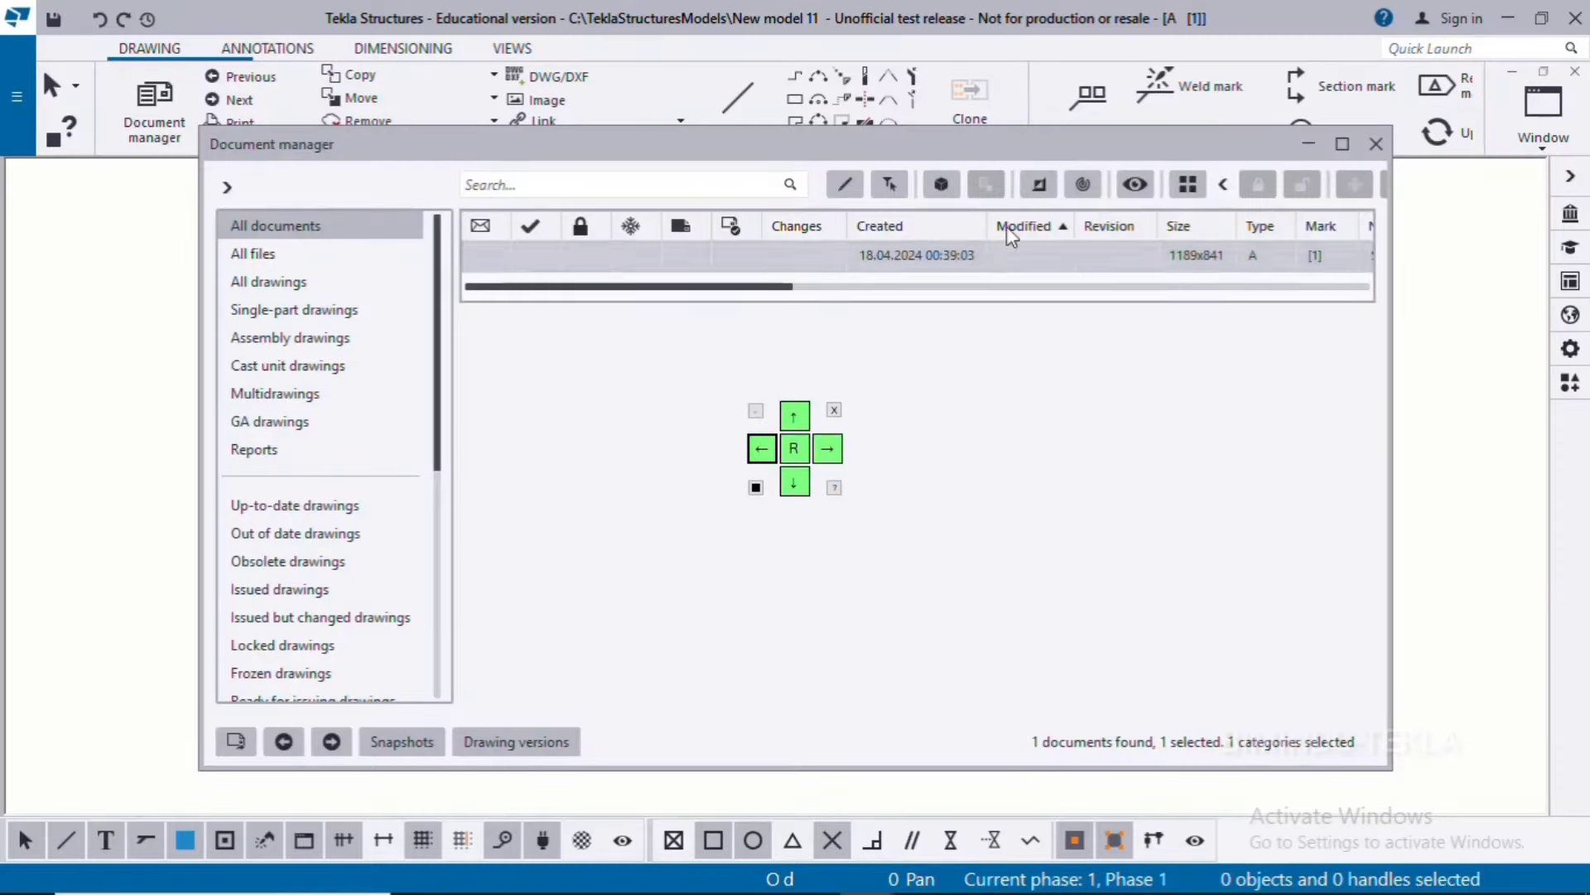
left_click(1376, 143)
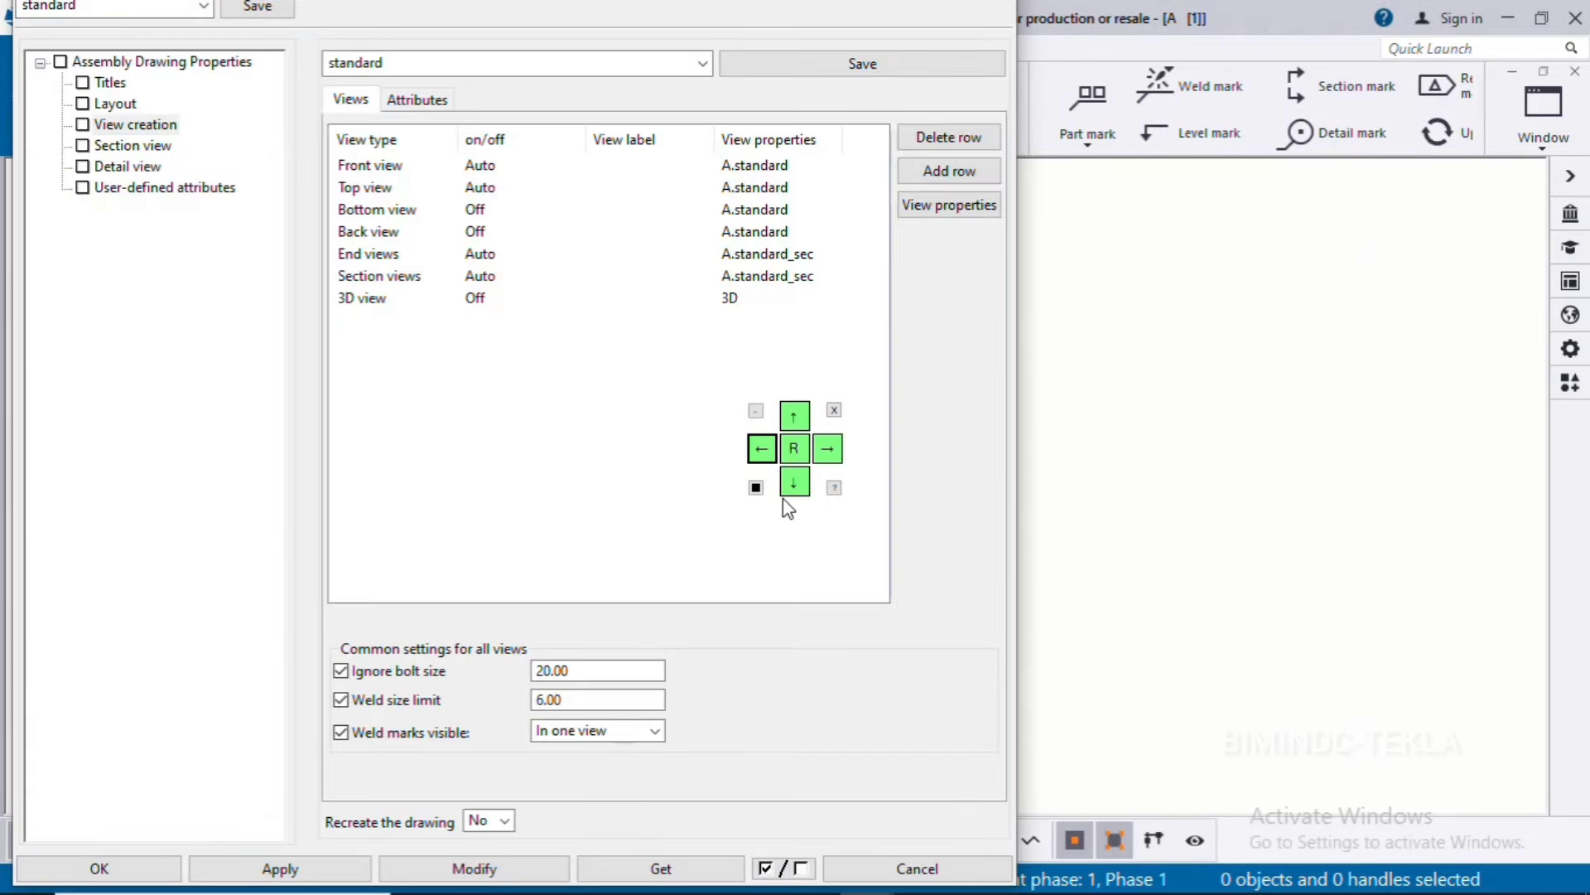
Set the view creation coordinate system rotation around Z to 90 in the assembly drawing properties and recreate the drawing.
left_click(412, 157)
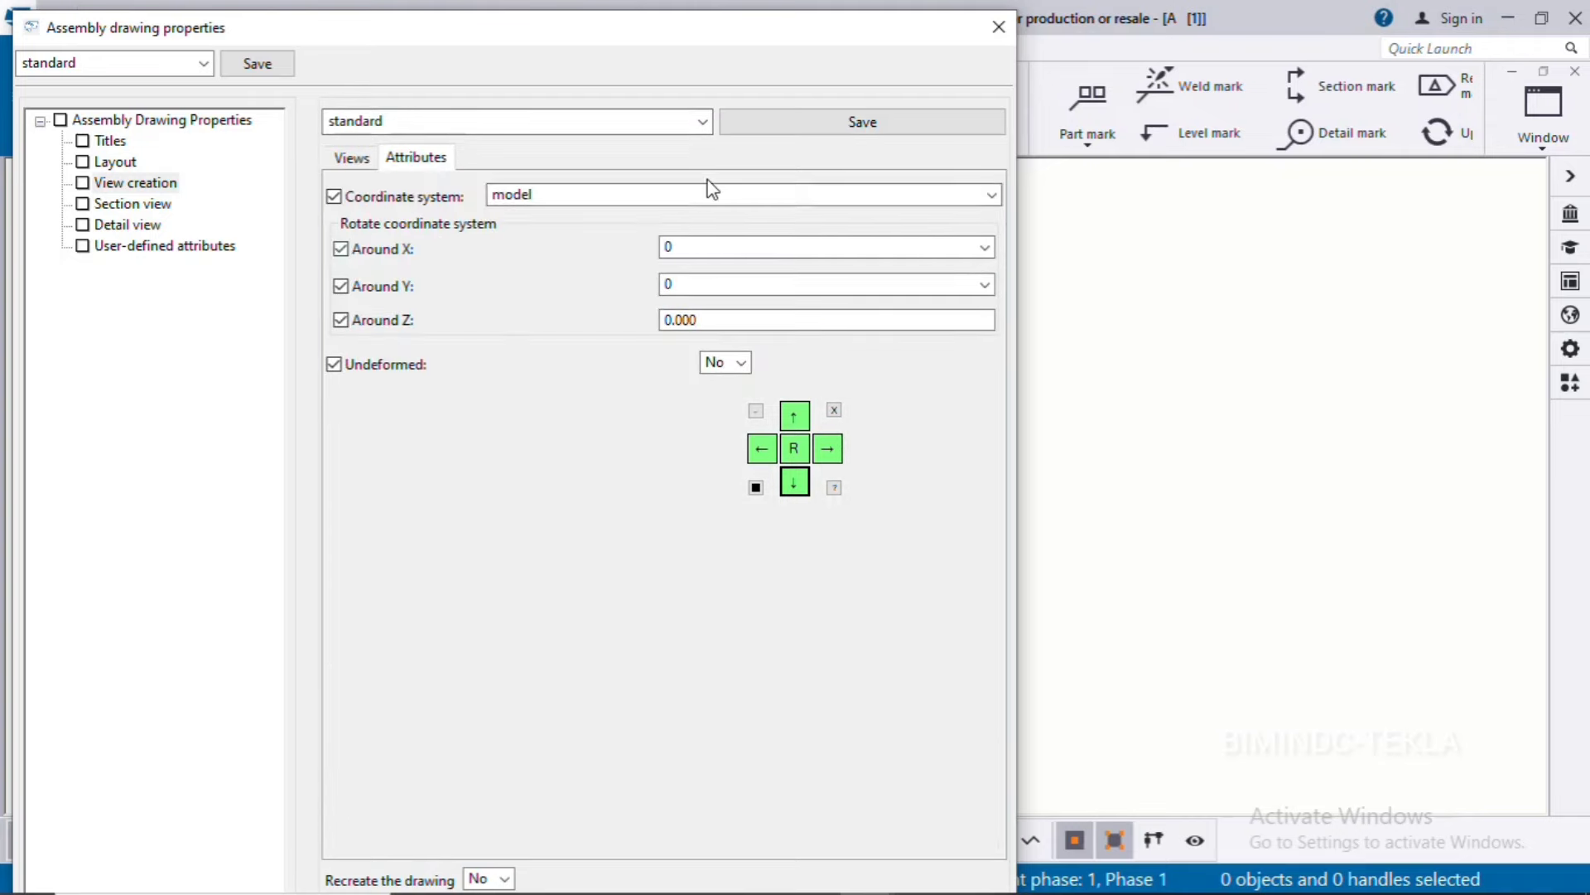
left_click_drag(641, 33, 1526, 24)
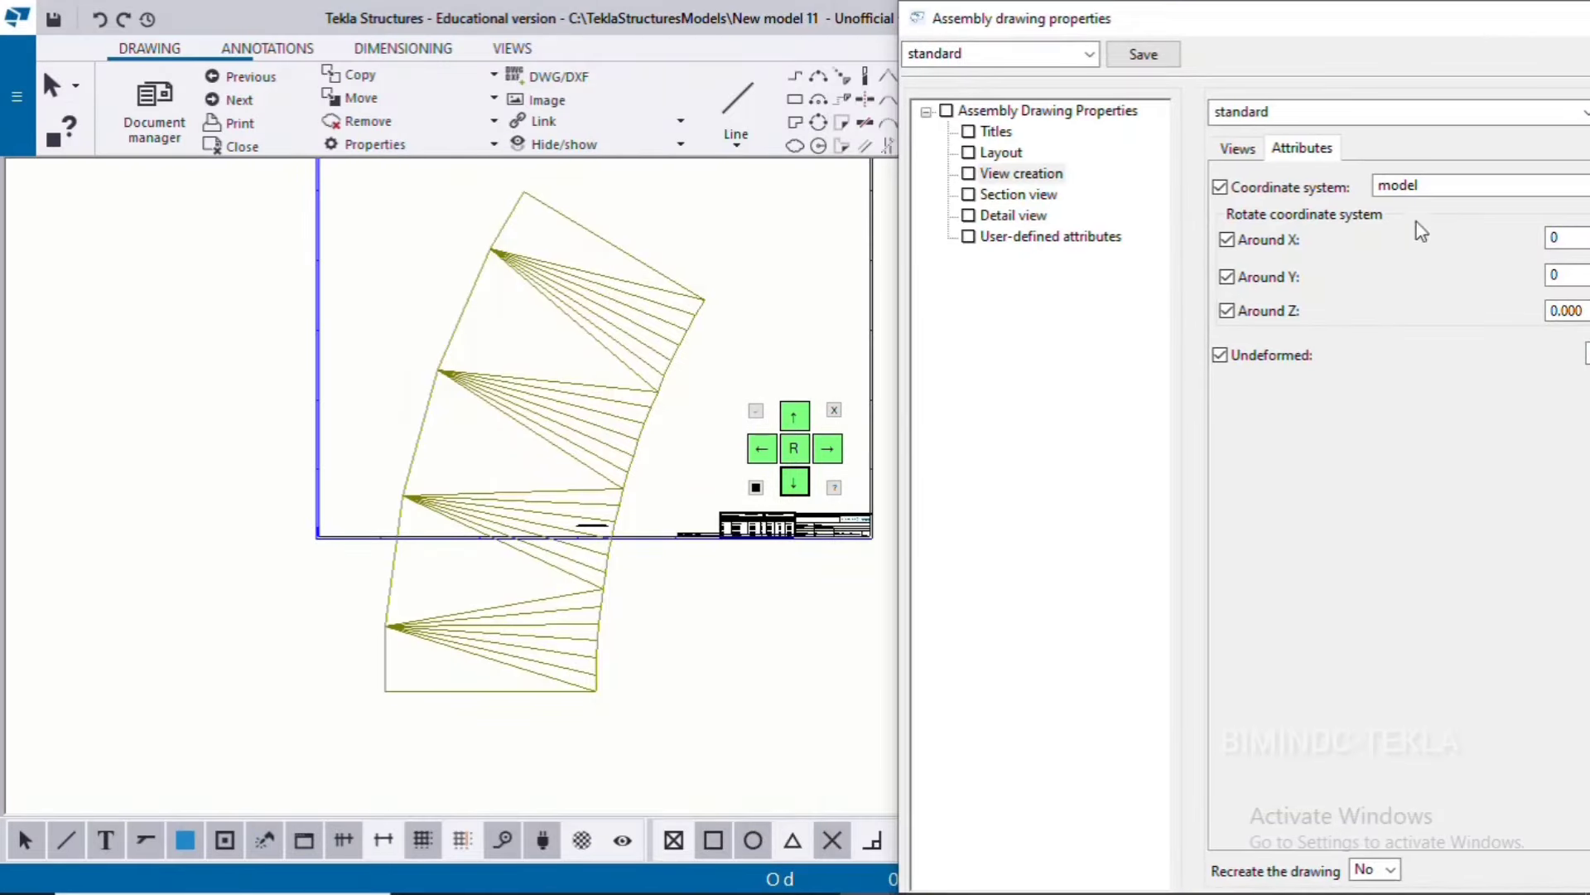
left_click_drag(1245, 36, 1104, 48)
scroll(256, 474, "down", 2)
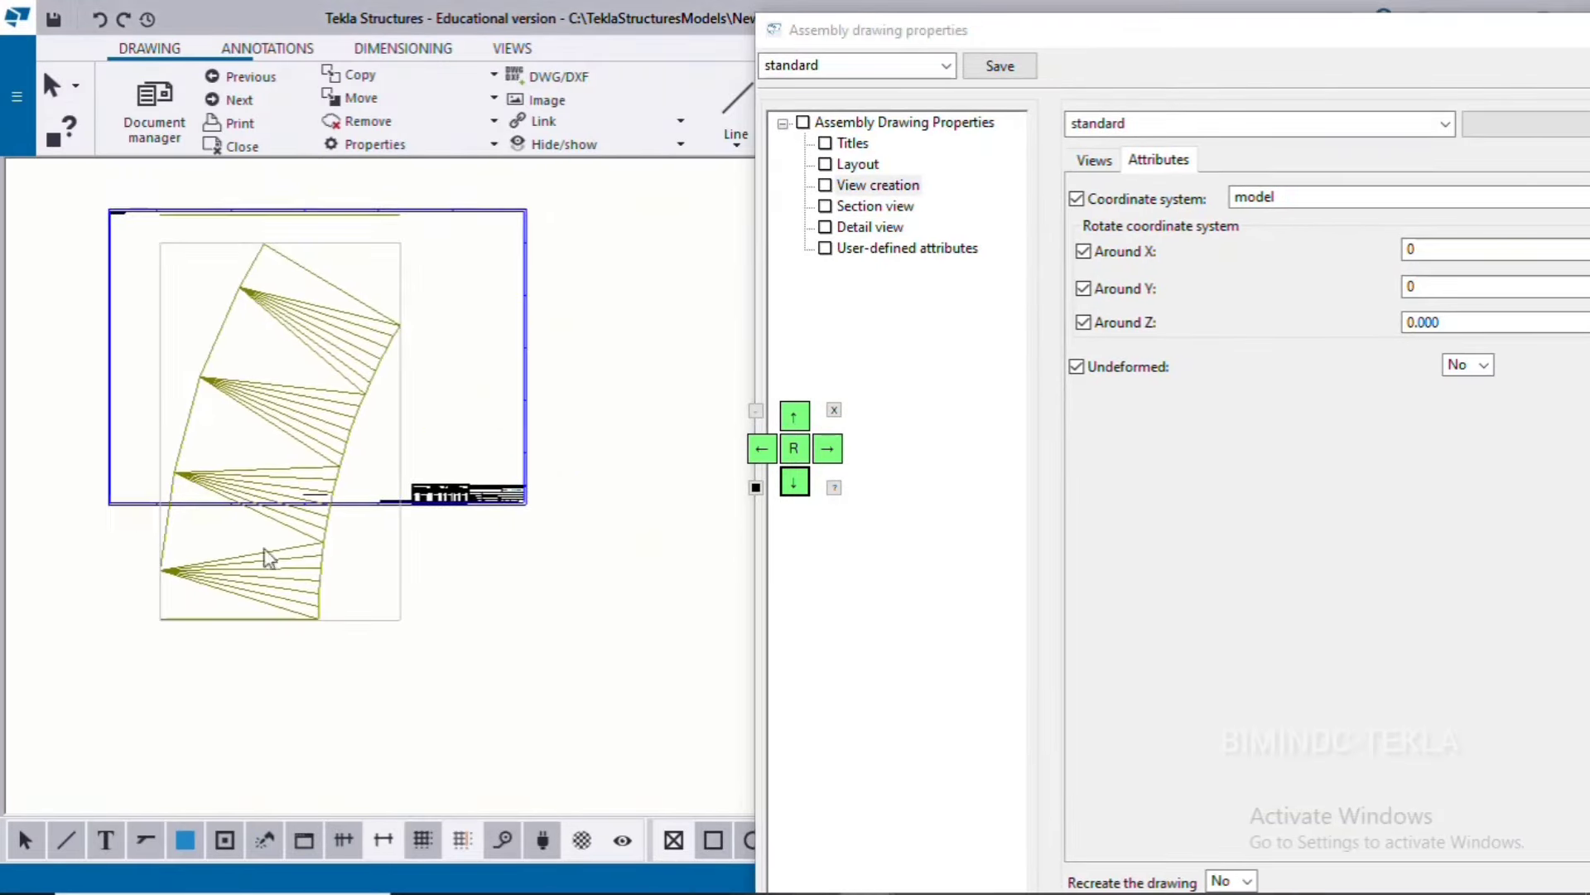
left_click_drag(1004, 32, 812, 22)
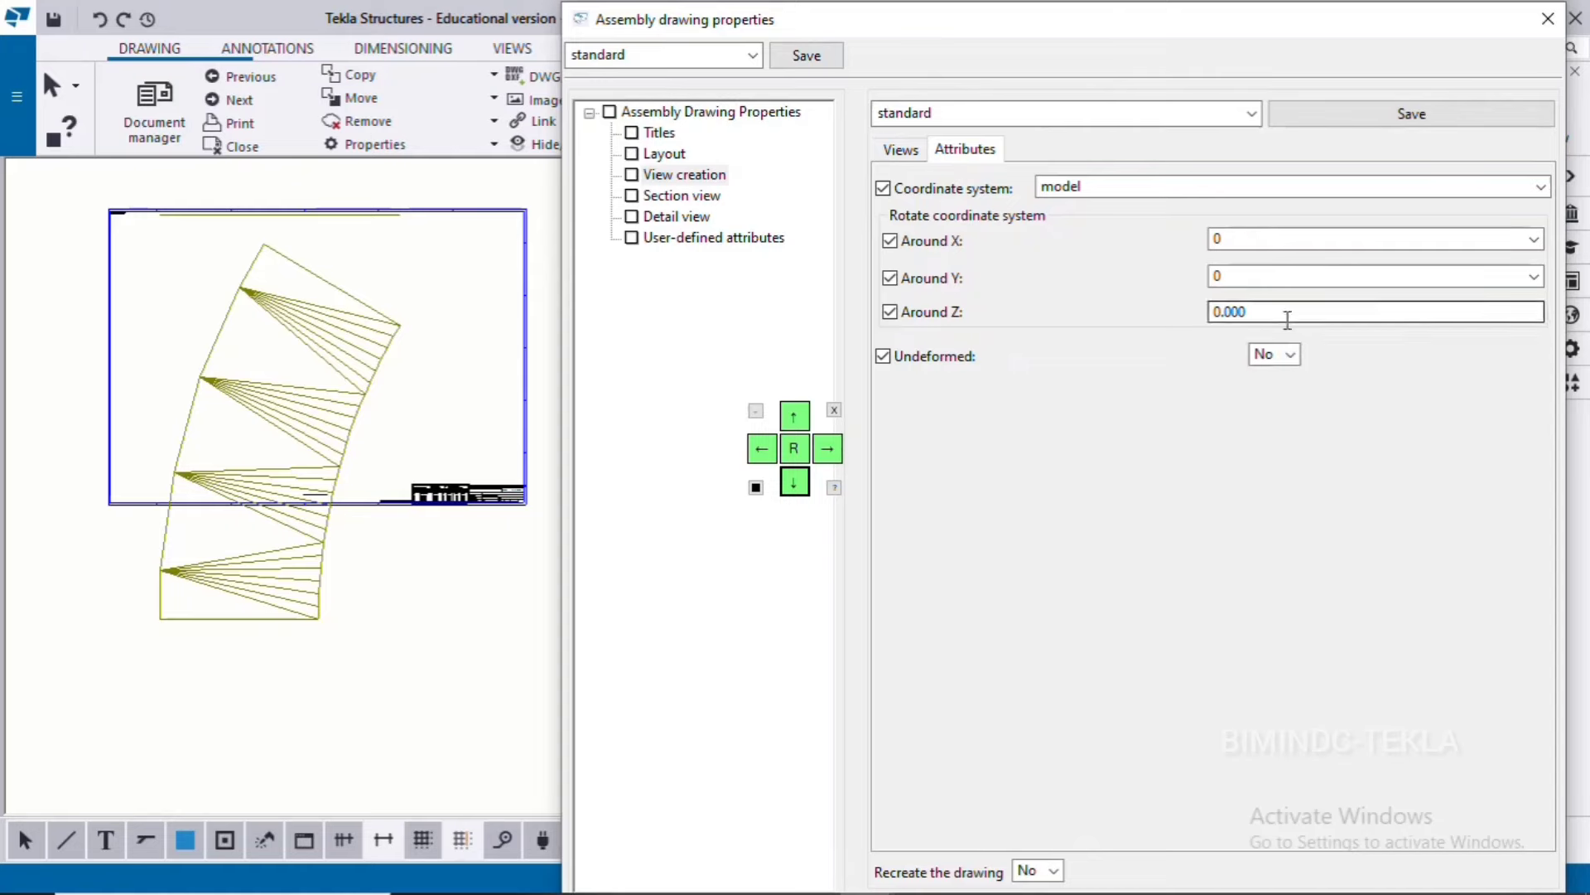
left_click_drag(1287, 320, 1009, 319)
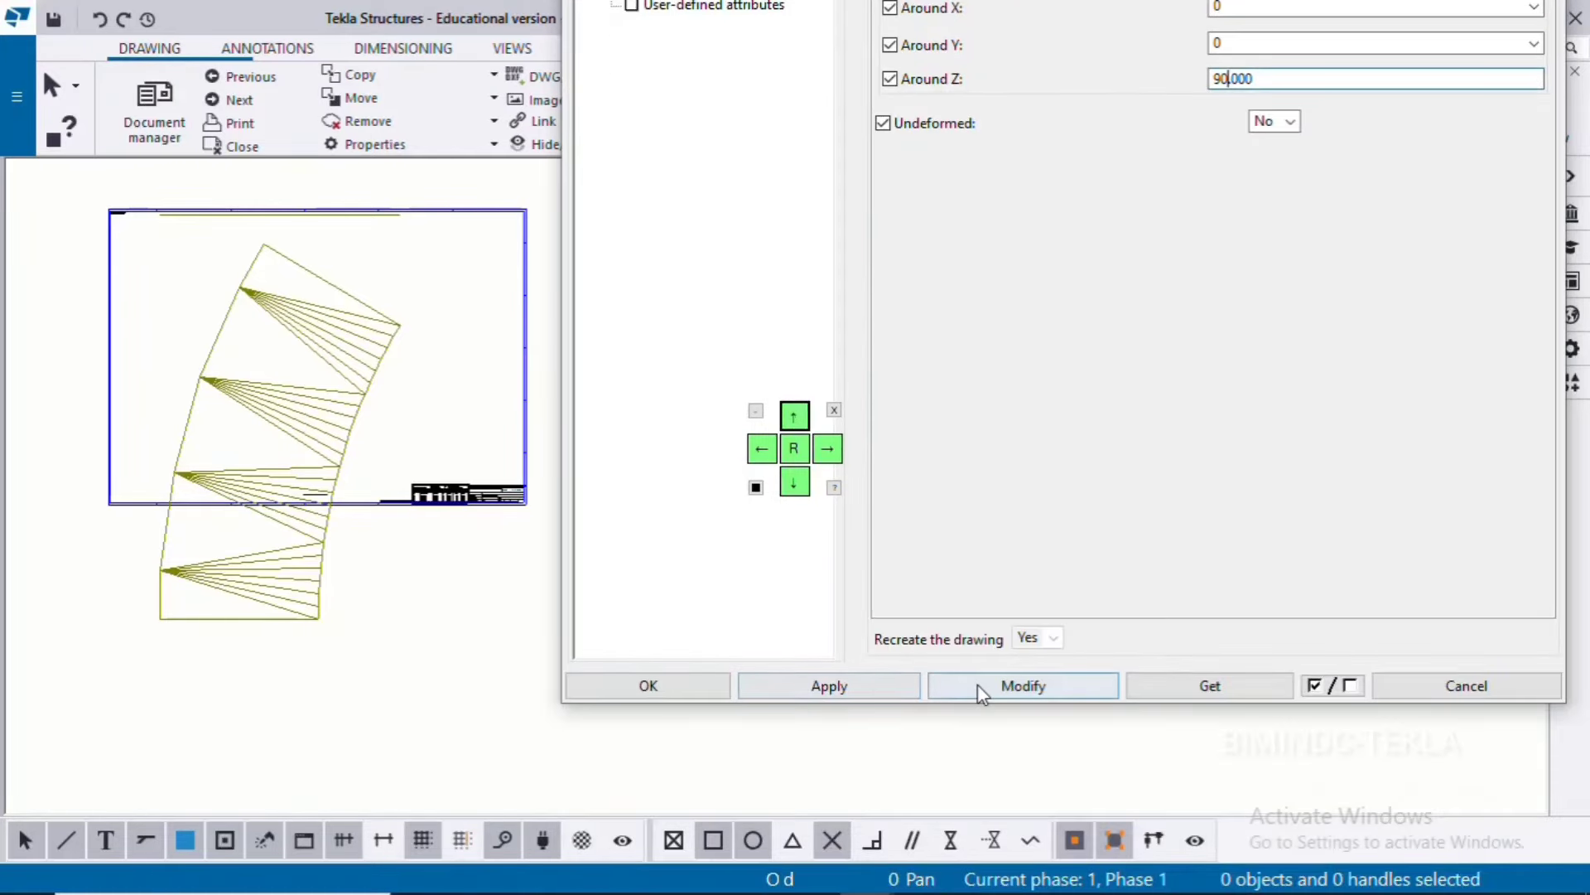
left_click(981, 692)
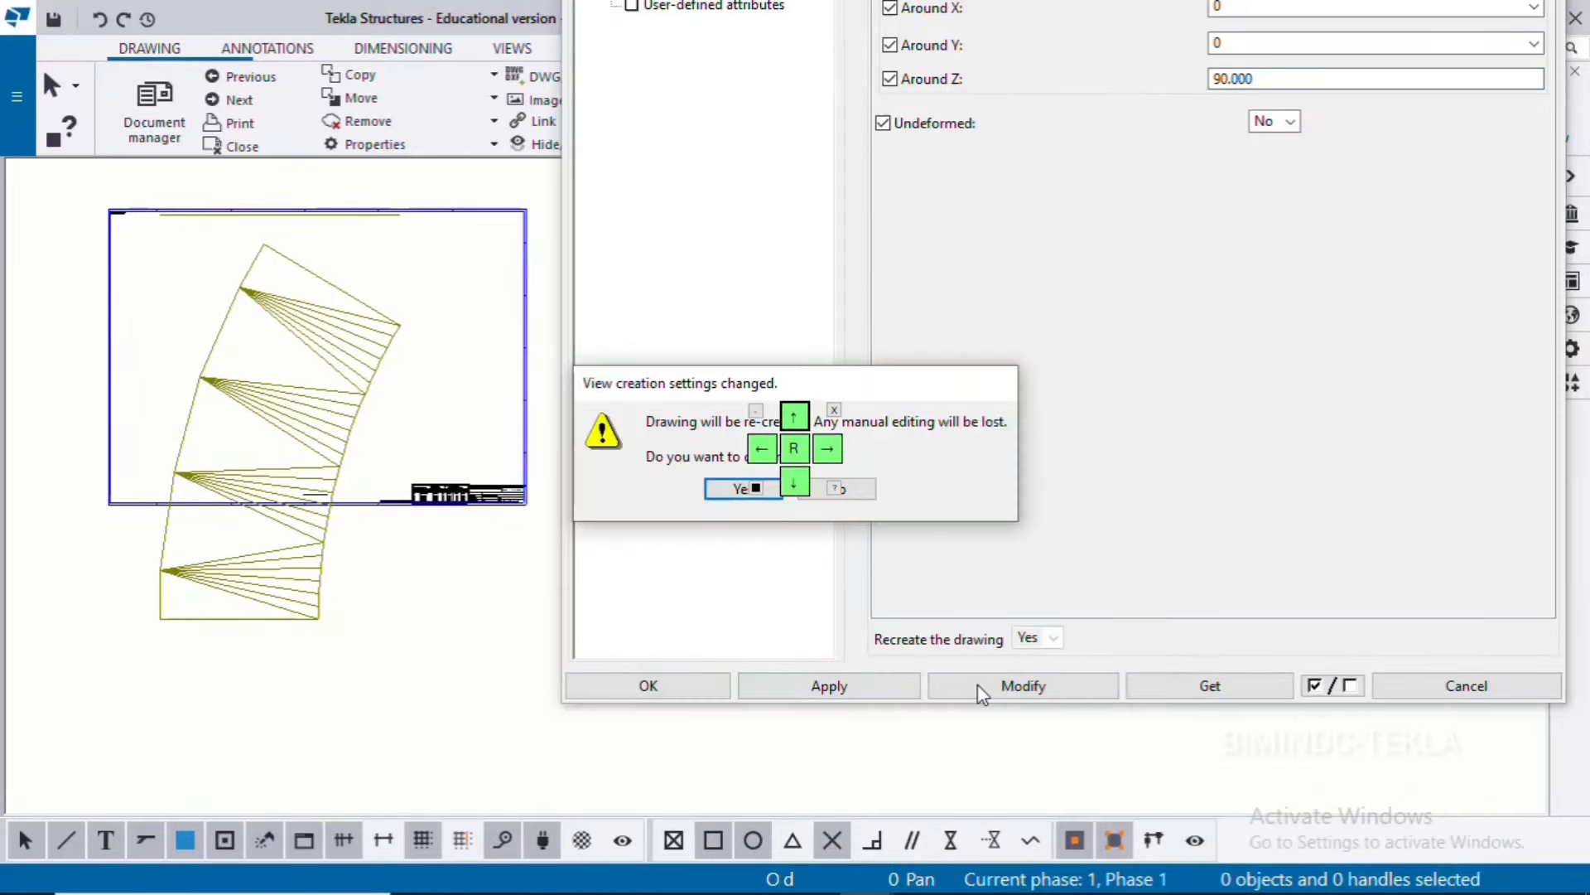
left_click(716, 497)
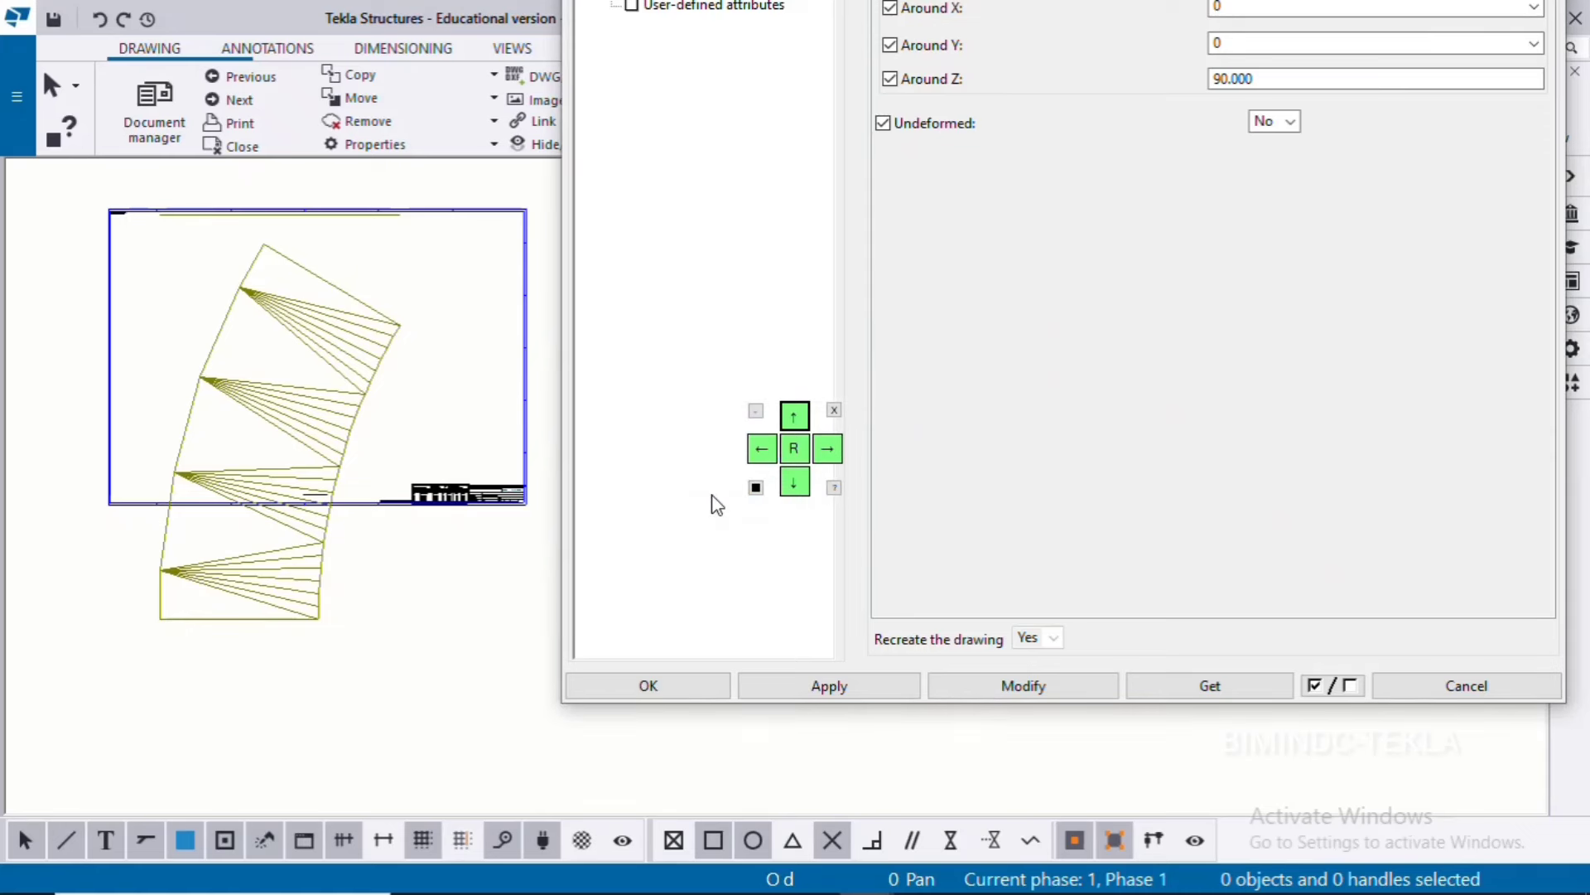
left_click(718, 683)
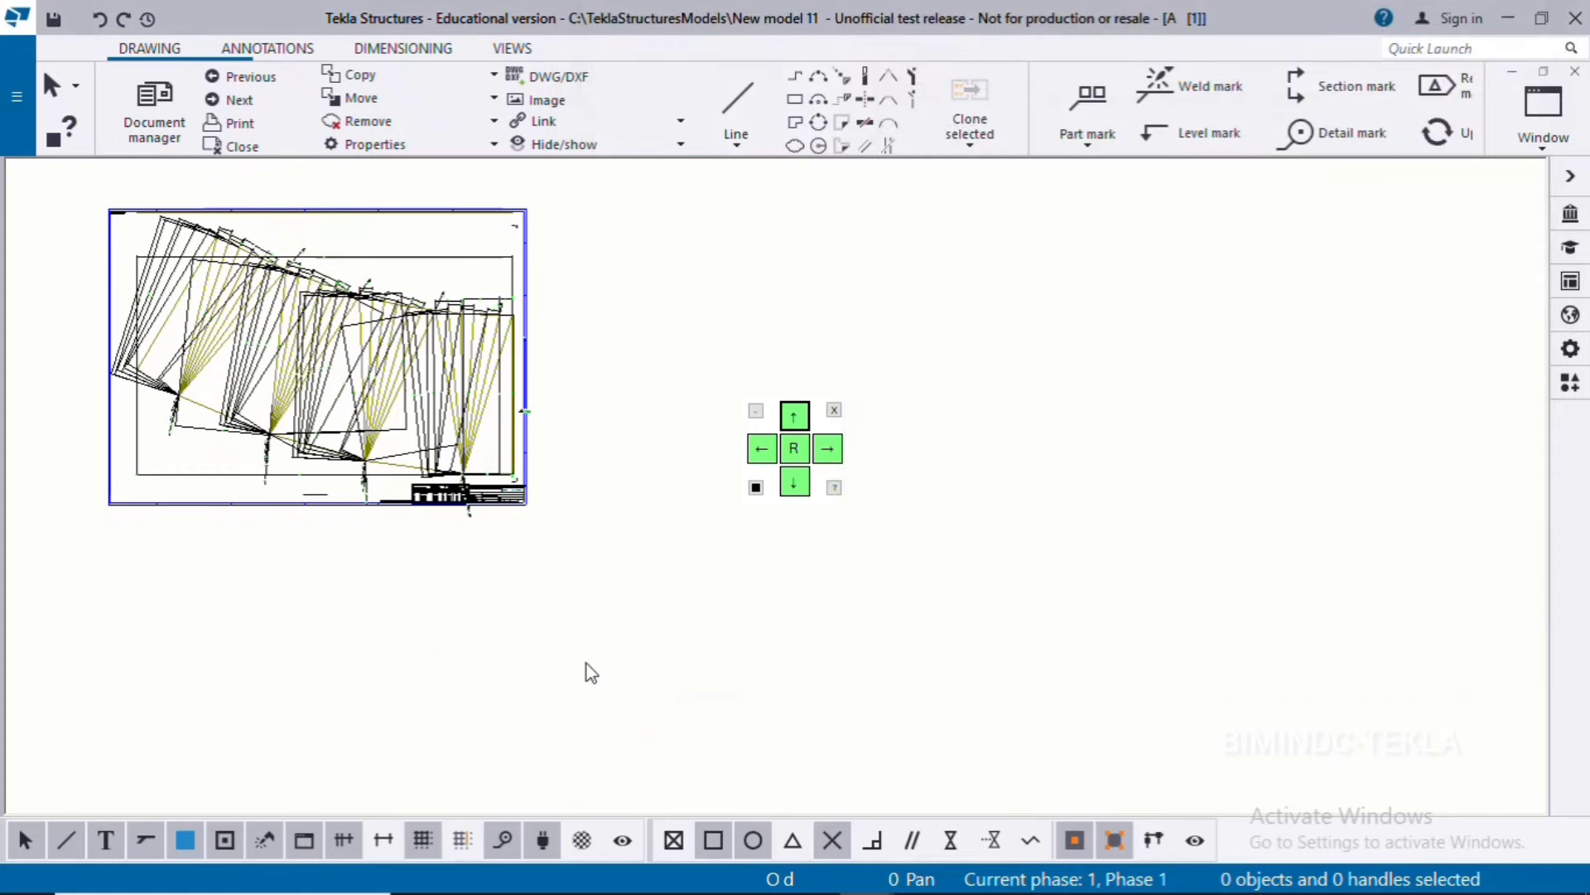
Restrict selection to dimensions and delete all automatic dimensions from the rotated flat pattern views.
double_click(346, 839)
scroll(624, 714, "down", 10)
left_click_drag(276, 419, 794, 769)
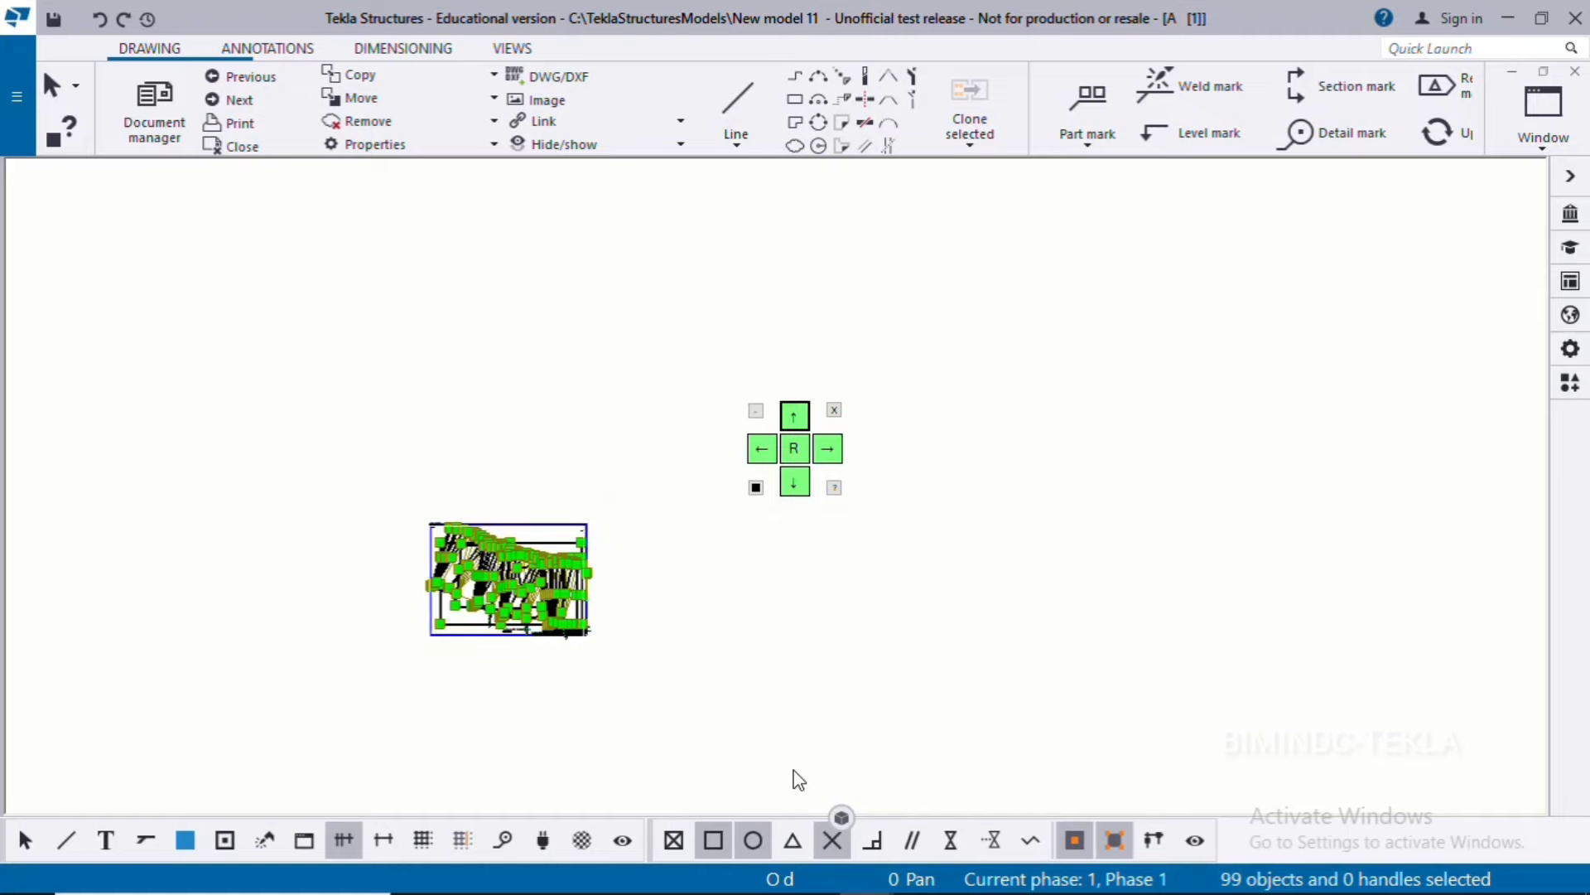
left_click(532, 697)
scroll(533, 696, "up", 8)
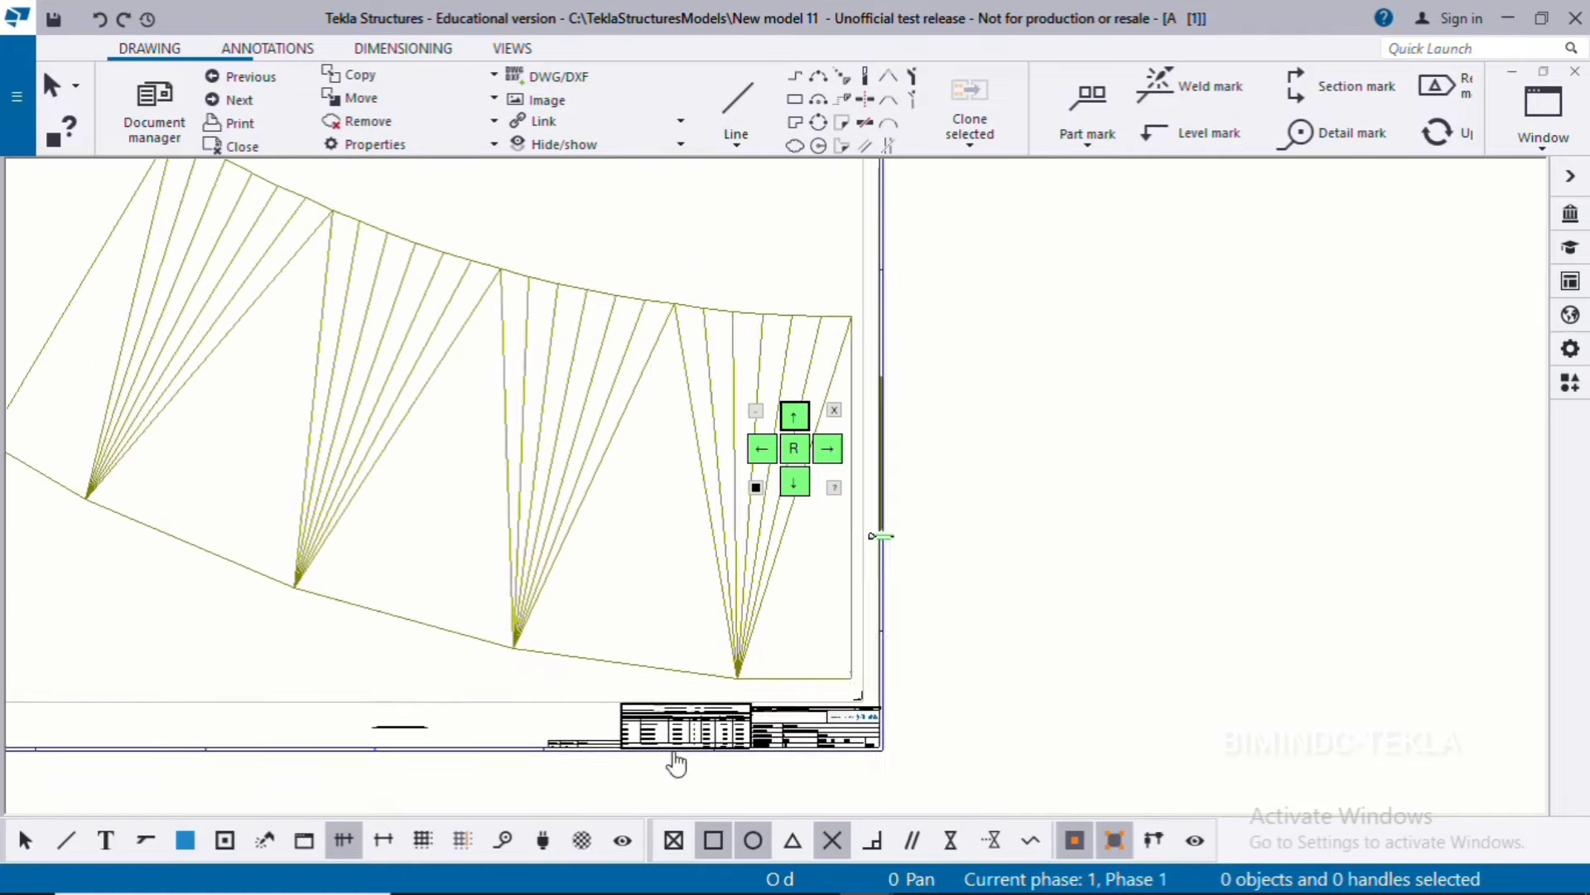
Move the Screen Controller aside, re-enable selection of all drawing objects and reposition the flat pattern view on the sheet.
middle_click_drag(676, 762, 688, 802)
left_click_drag(814, 406, 1263, 391)
scroll(810, 557, "down", 2)
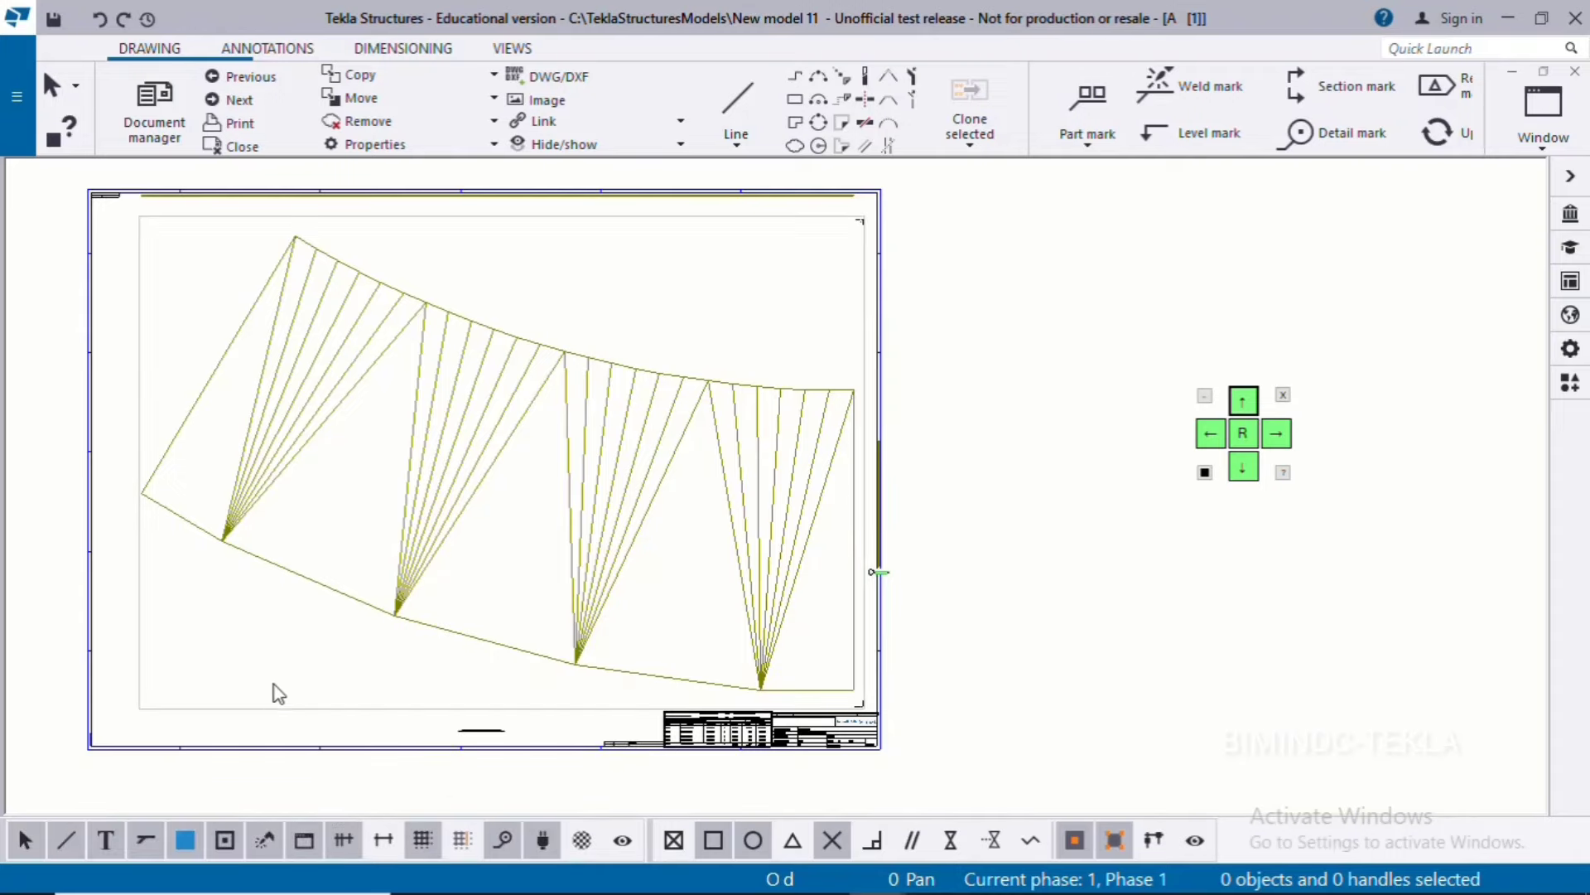
left_click(323, 710)
mouse_move(323, 709)
left_mouse_down()
mouse_move(267, 673)
mouse_move(235, 675)
left_mouse_up()
left_click(952, 390)
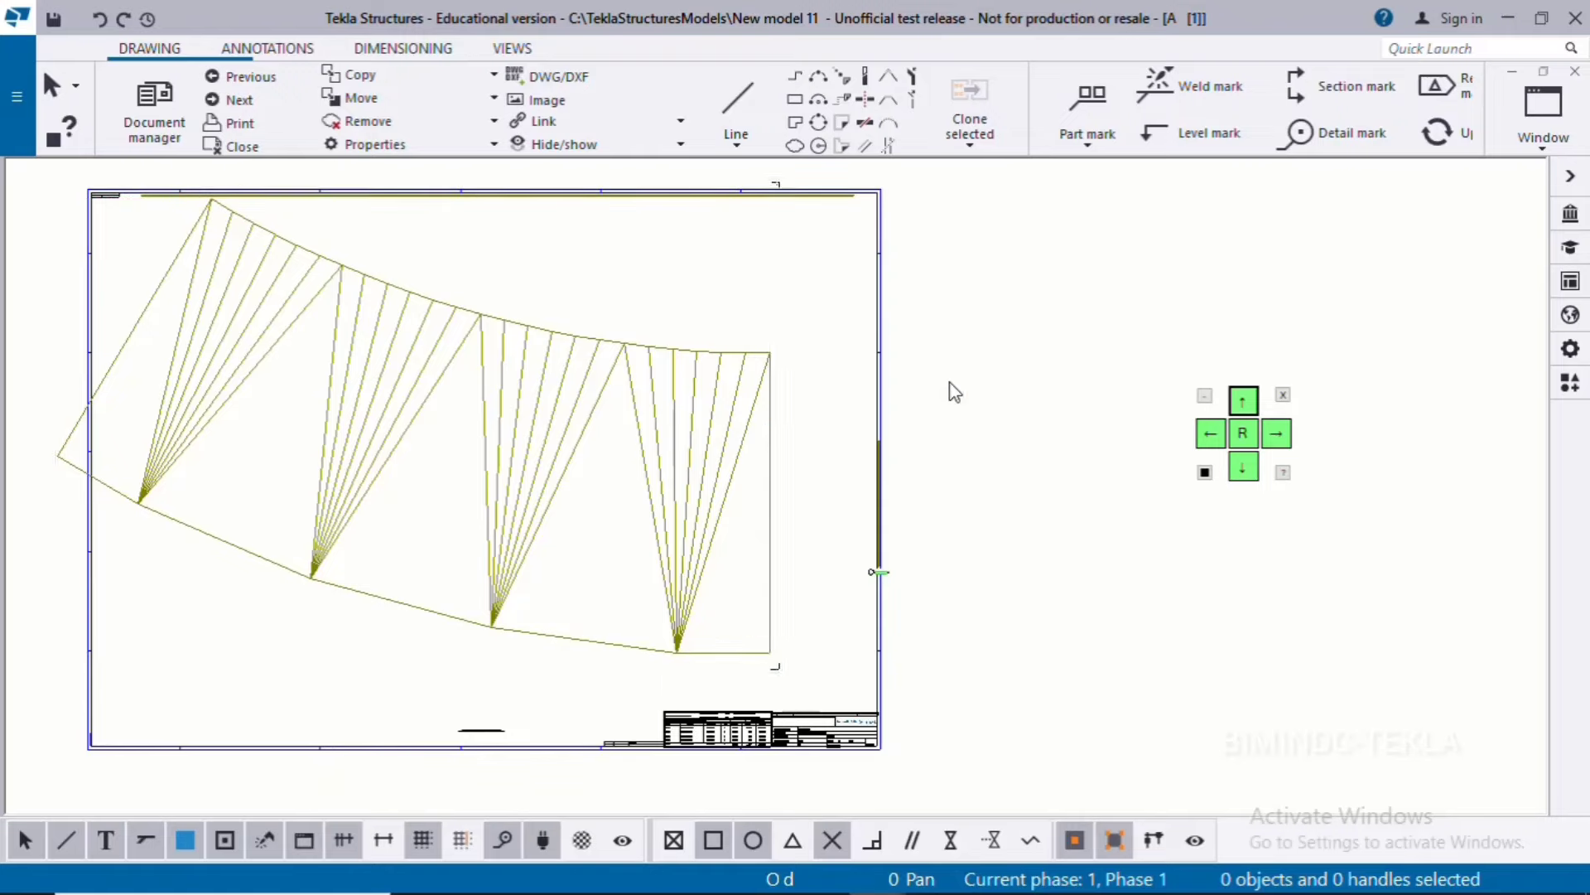
left_click(422, 669)
left_click_drag(419, 678, 464, 722)
left_click(1012, 480)
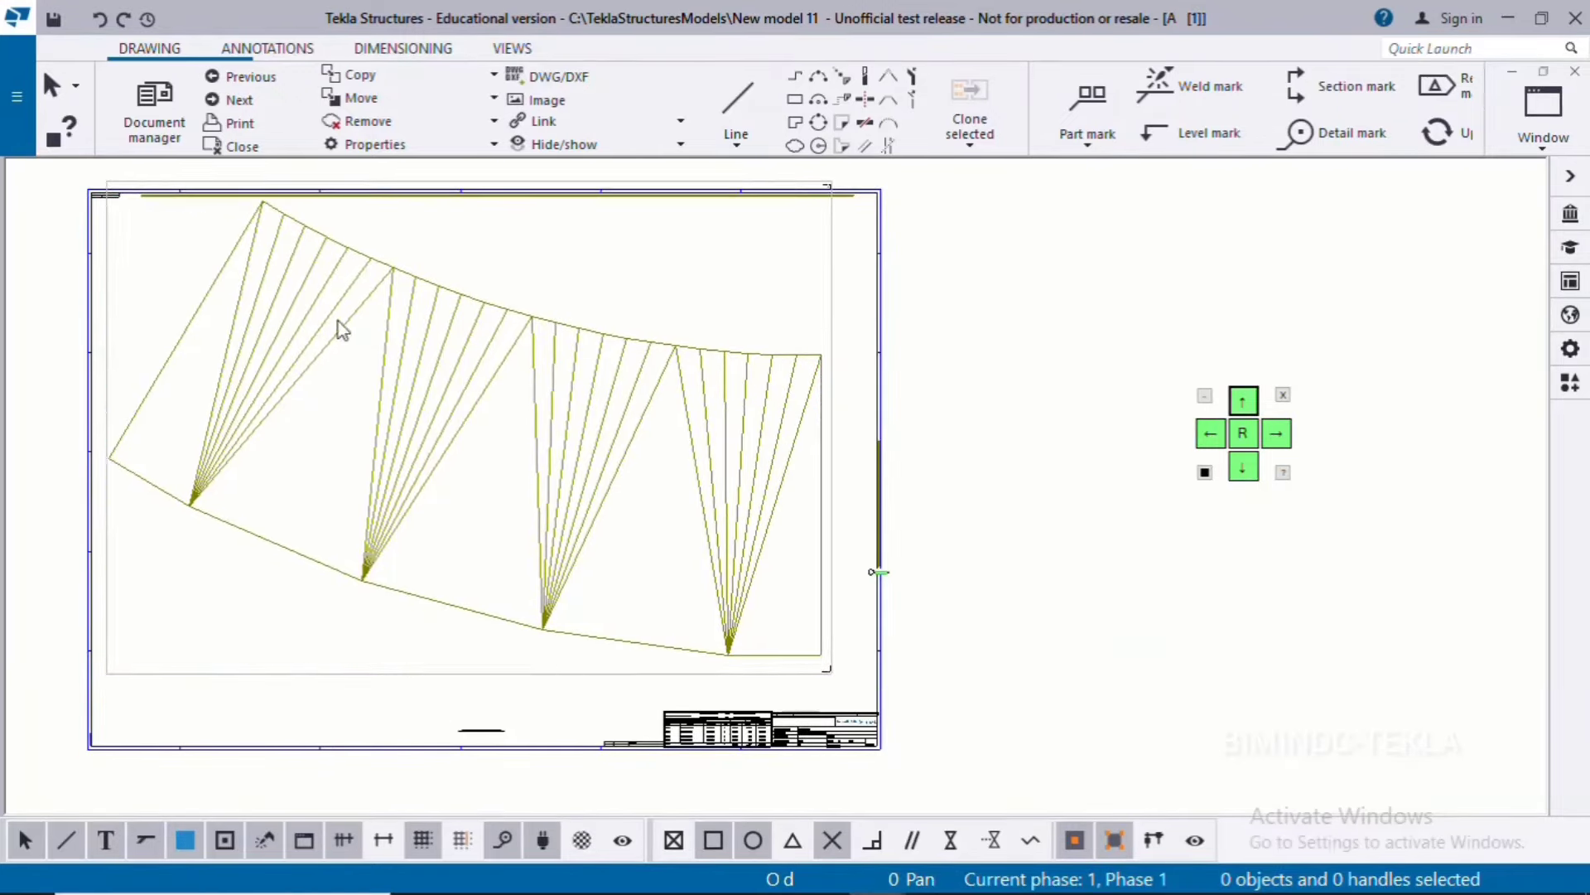
Add a free dimension along the short lower edge segment at the flat pattern's left end.
scroll(381, 62, "down", 2)
left_click(381, 52)
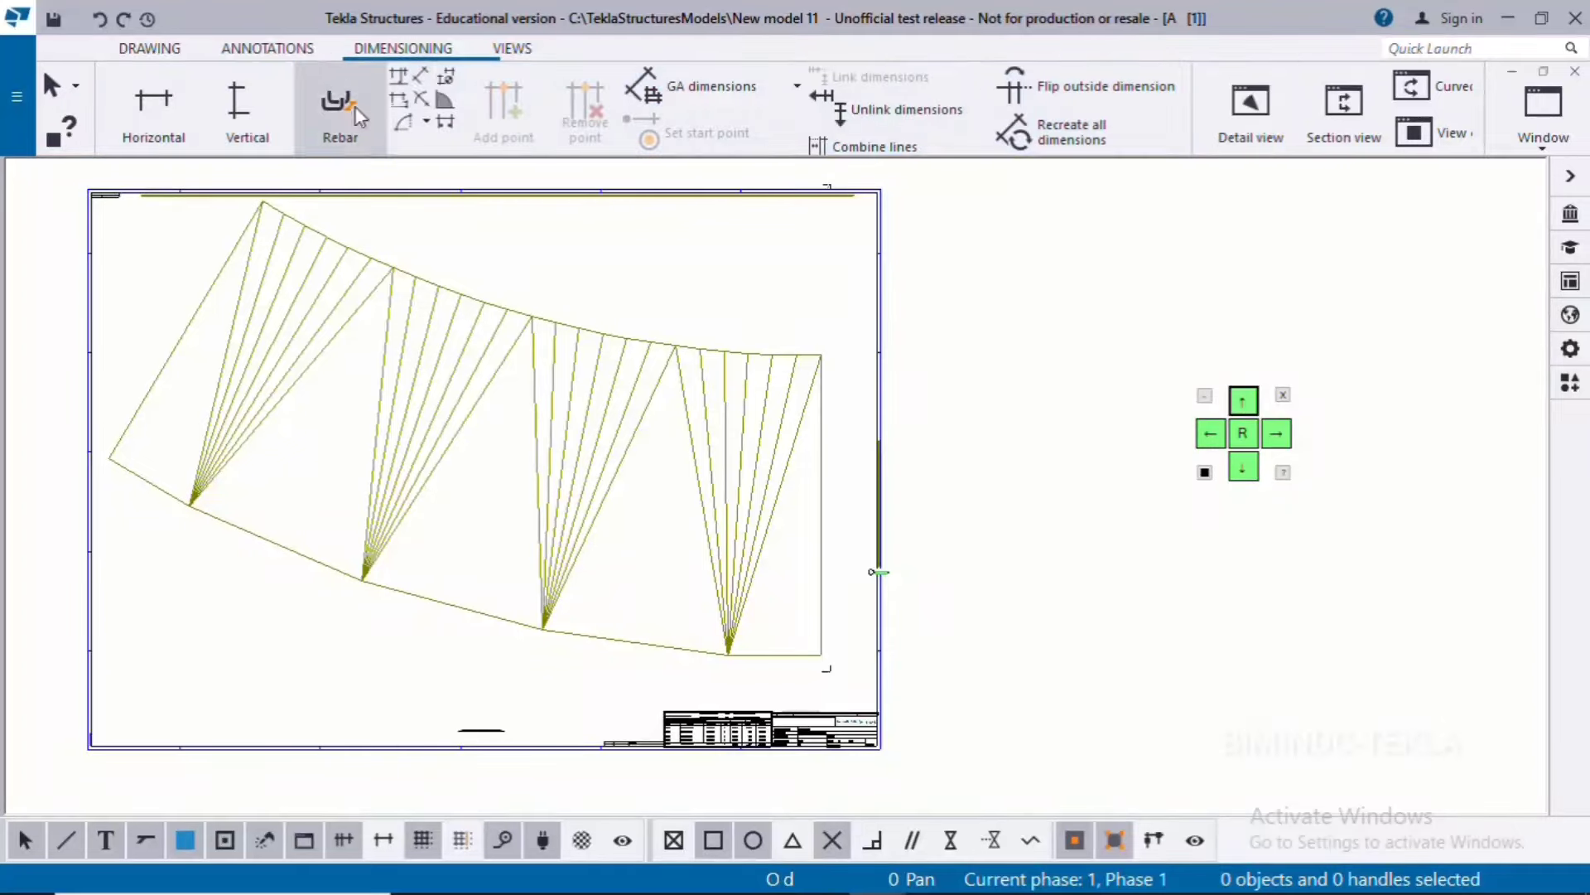
left_click(421, 75)
scroll(93, 522, "up", 4)
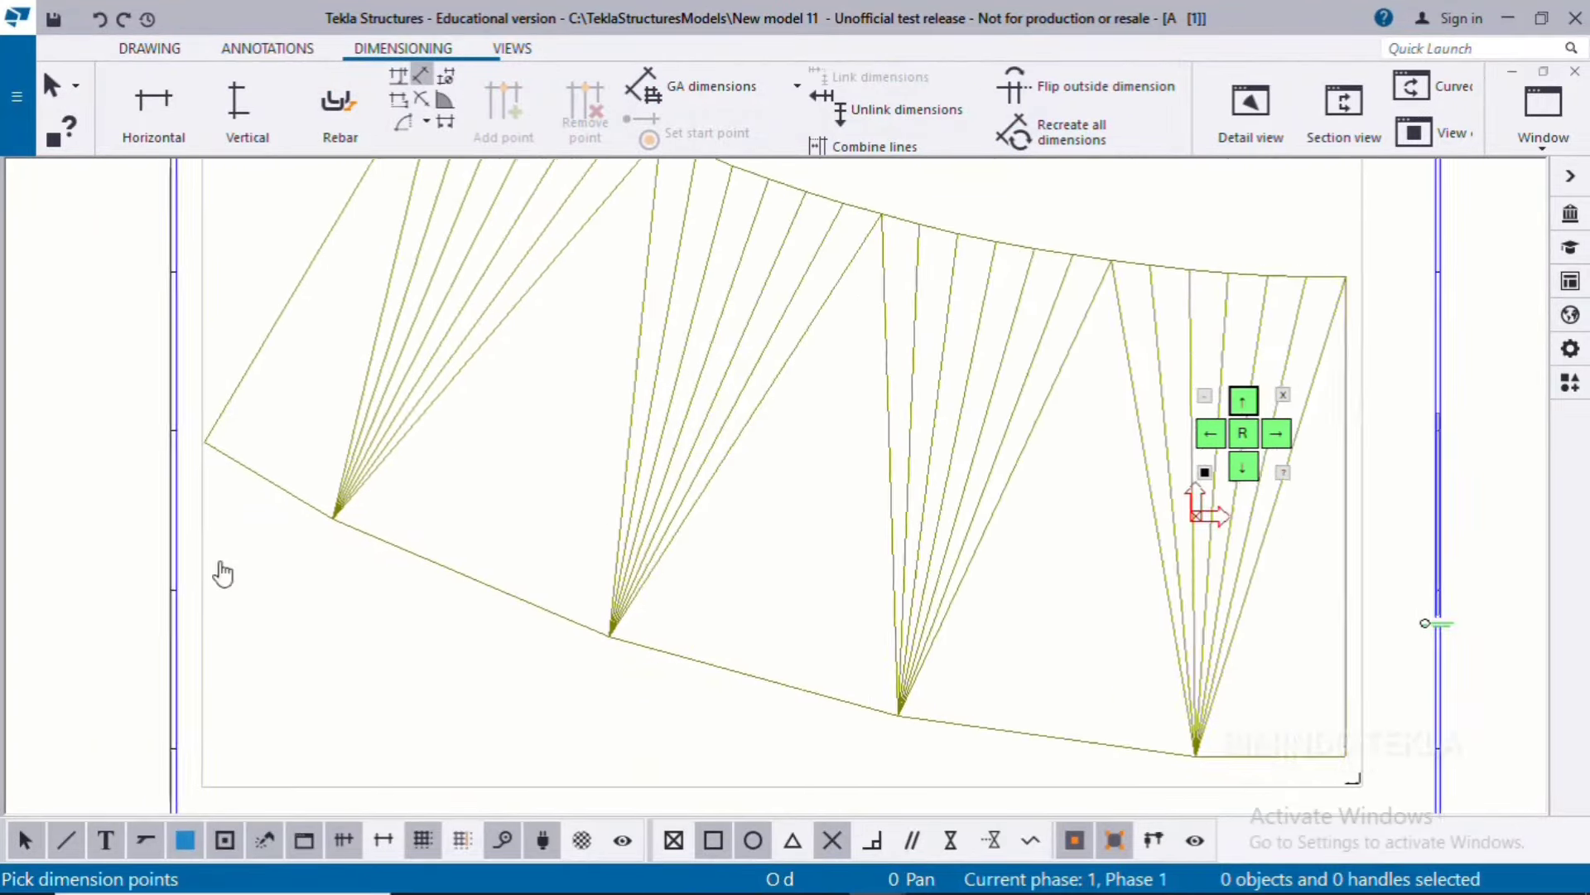
left_click(225, 397)
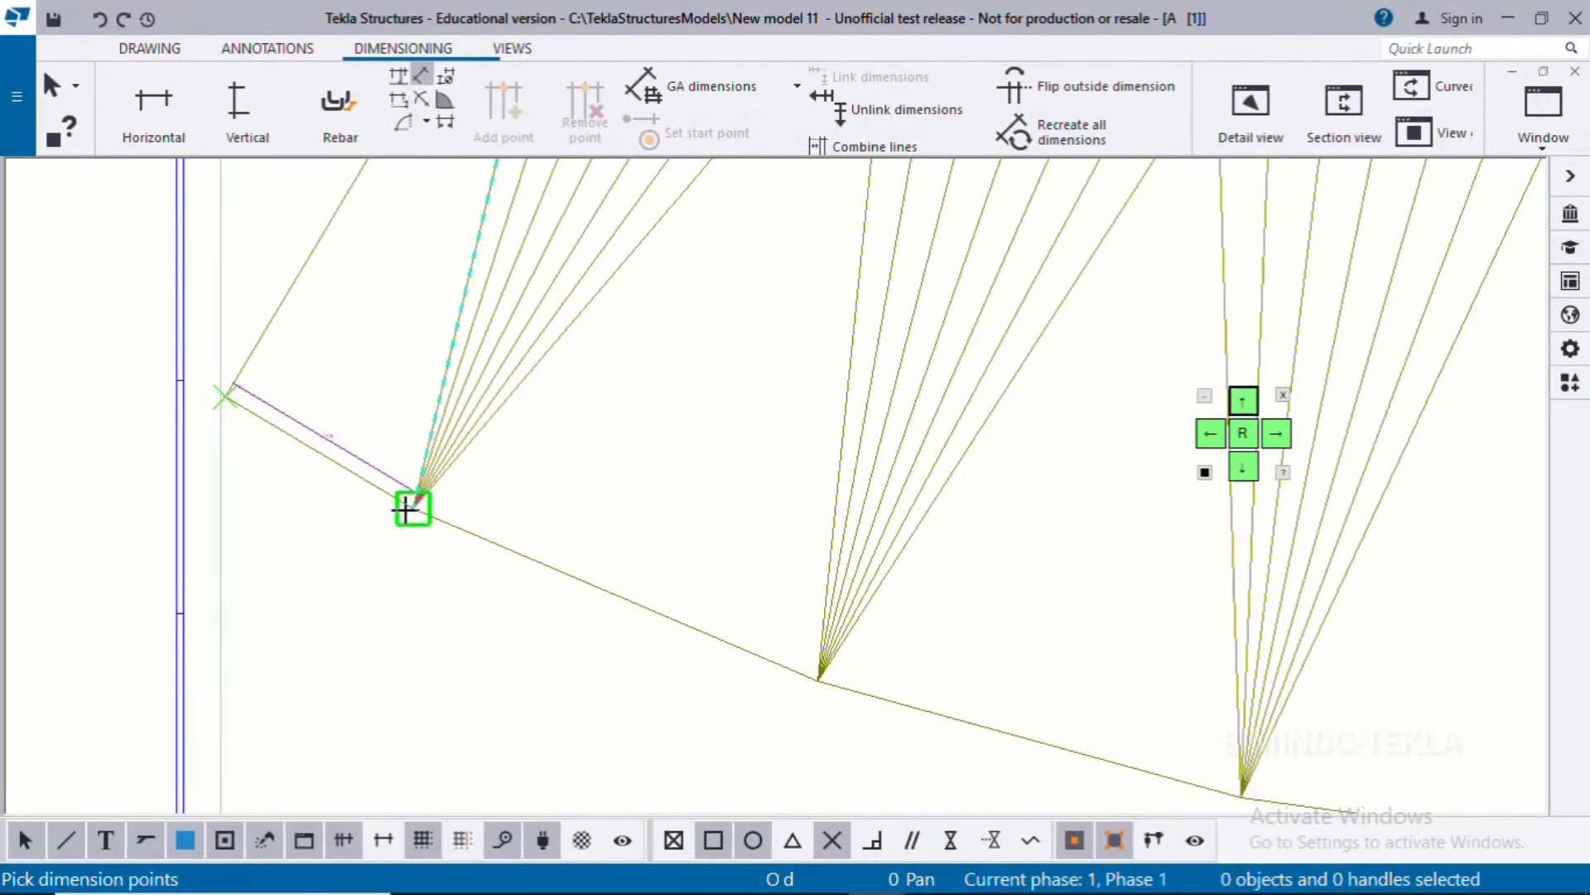
left_click(414, 505)
scroll(332, 539, "up", 3)
middle_click(358, 499)
scroll(410, 559, "down", 1)
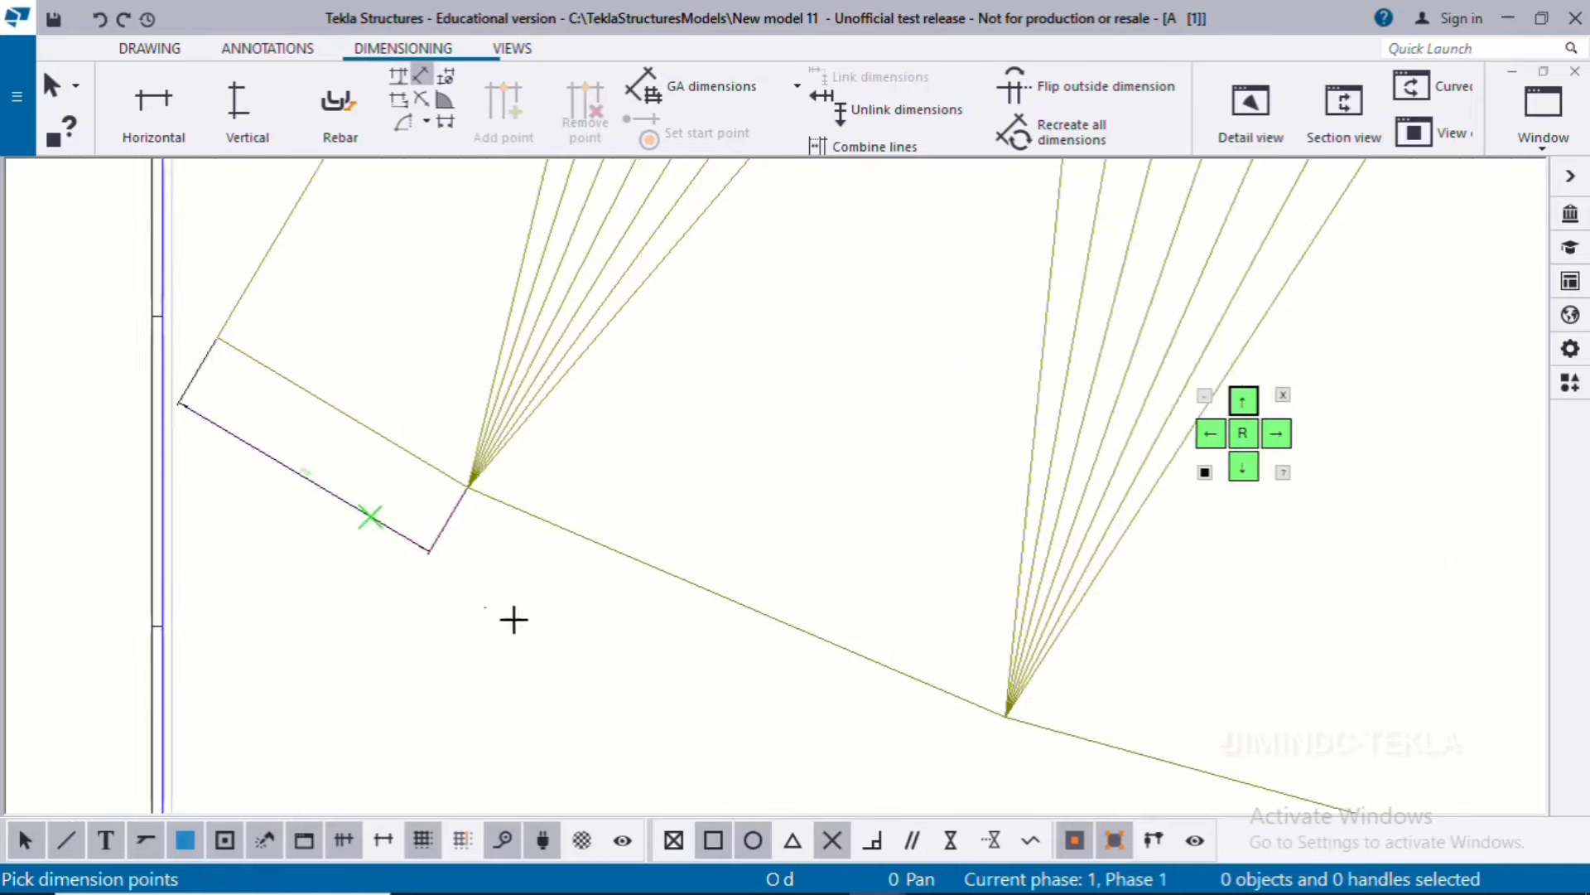
Dimension the adjoining long lower edge segment of the flat pattern, check its value and end the dimension command.
middle_click_drag(565, 630, 380, 541)
left_click(283, 397)
middle_click_drag(492, 607, 276, 514)
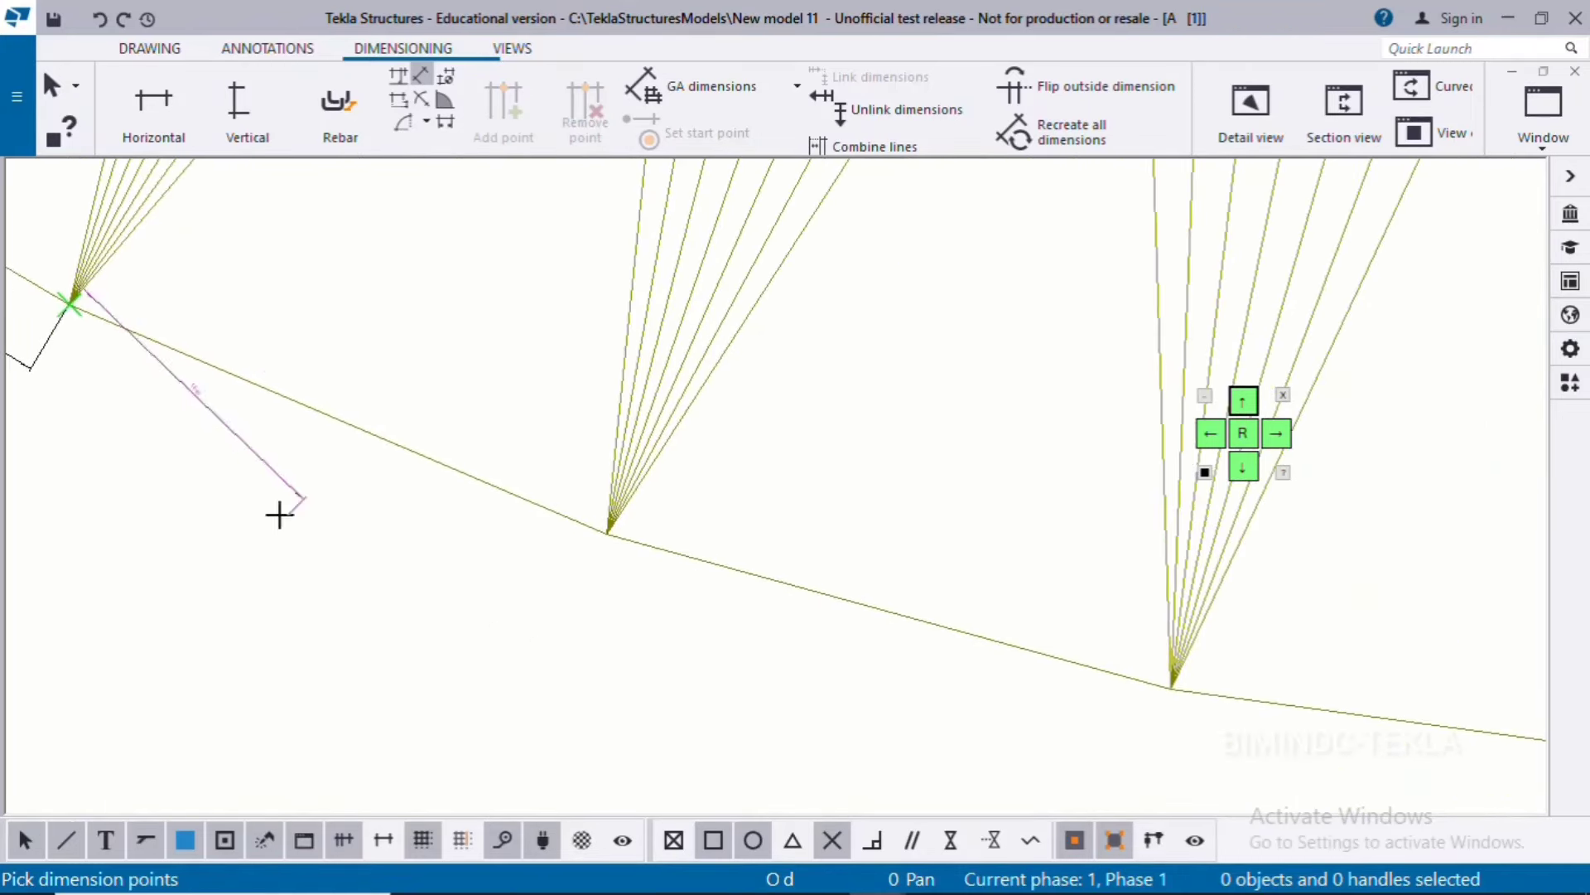
left_click(583, 555)
middle_click(463, 551)
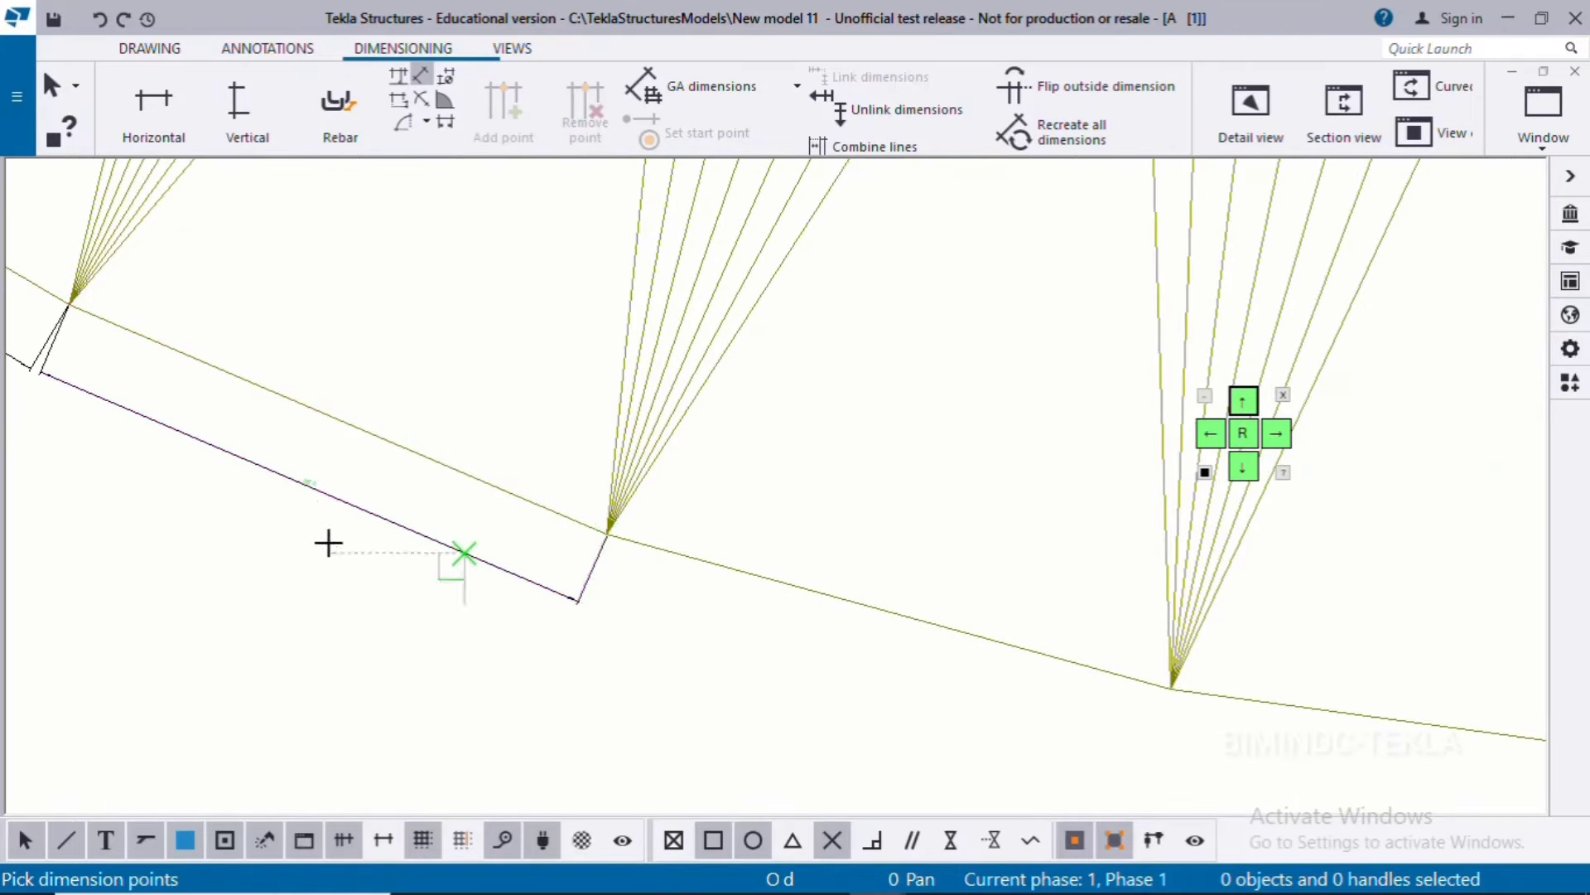
scroll(328, 512, "up", 2)
scroll(331, 502, "down", 1)
scroll(310, 485, "up", 3)
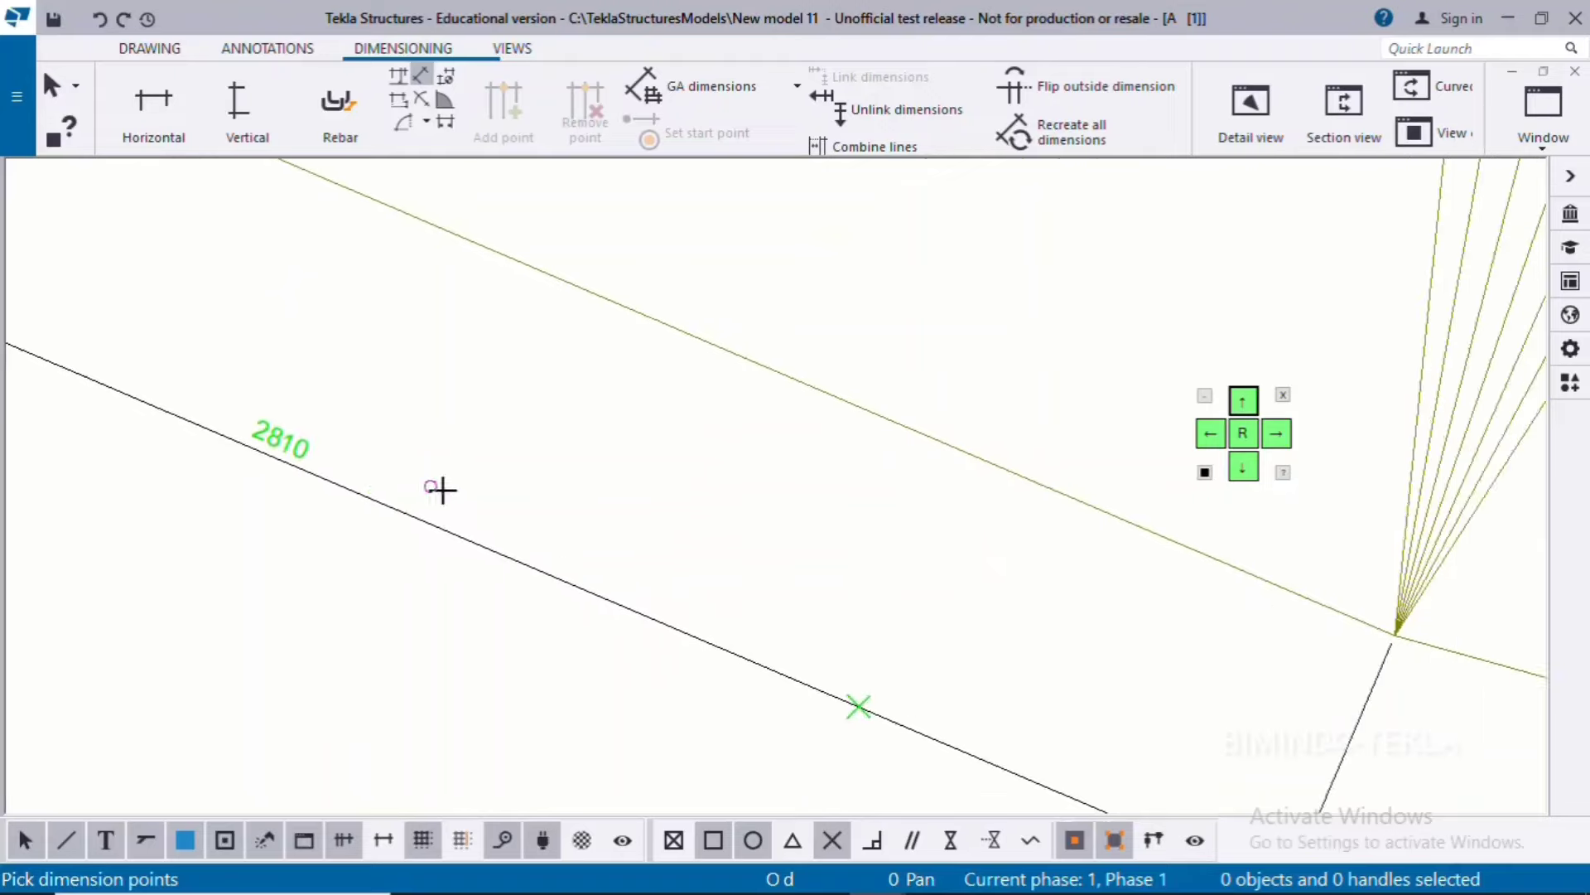
scroll(579, 497, "down", 4)
scroll(643, 508, "down", 1)
middle_click_drag(683, 518, 510, 657)
scroll(556, 612, "down", 2)
middle_click_drag(794, 555, 496, 409)
right_click(559, 195)
left_click(590, 212)
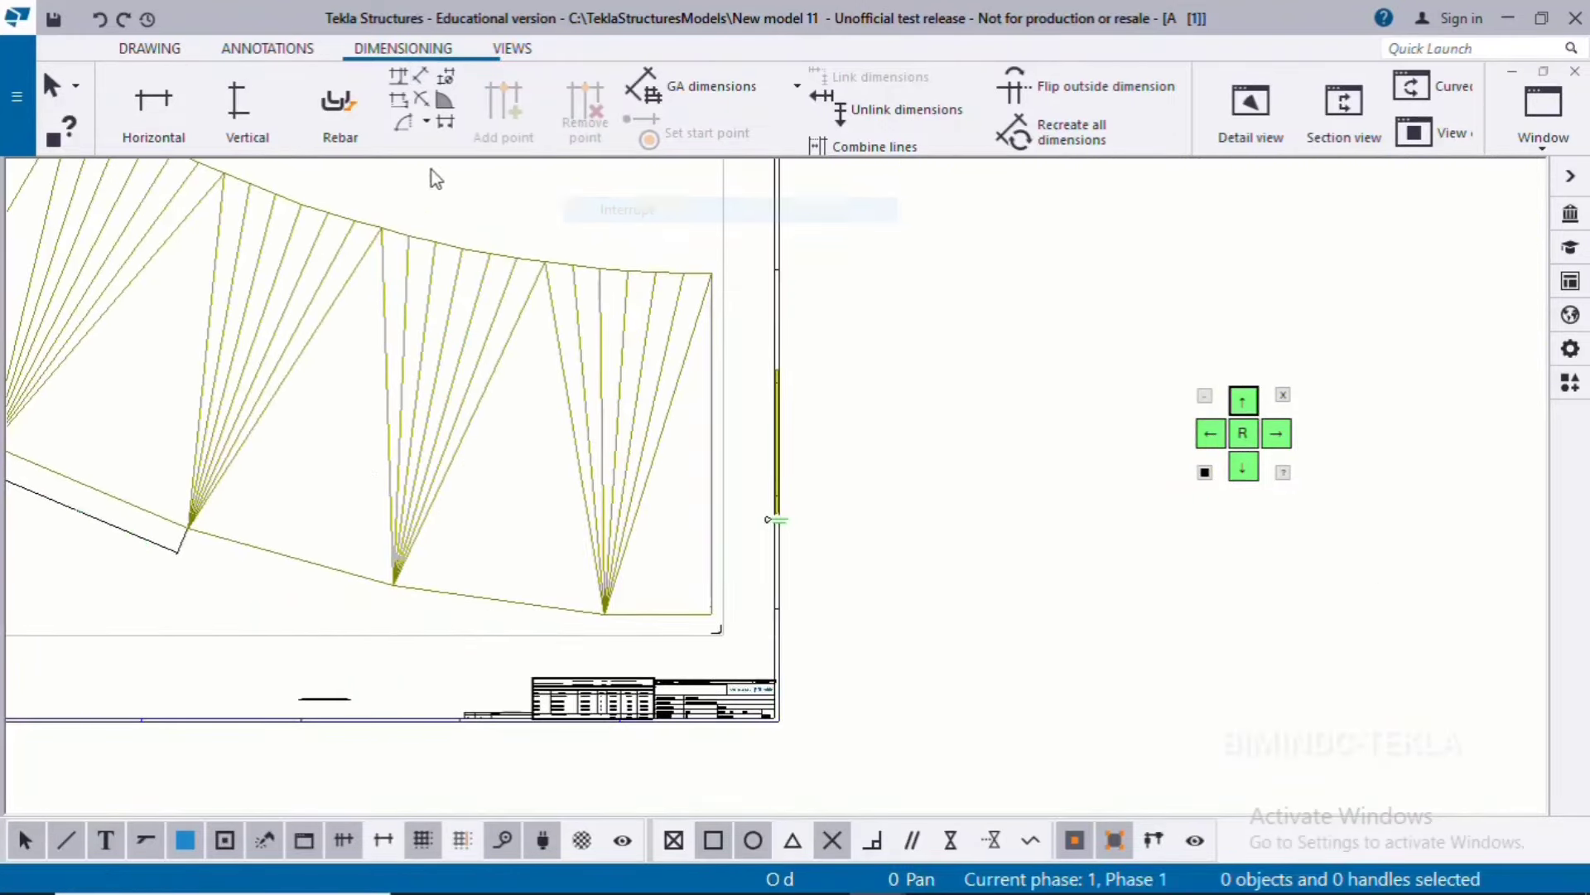
Add a free dimension along the bend line from the last lower apex to the flat pattern's upper right corner and check its value.
left_click(420, 78)
scroll(614, 622, "up", 4)
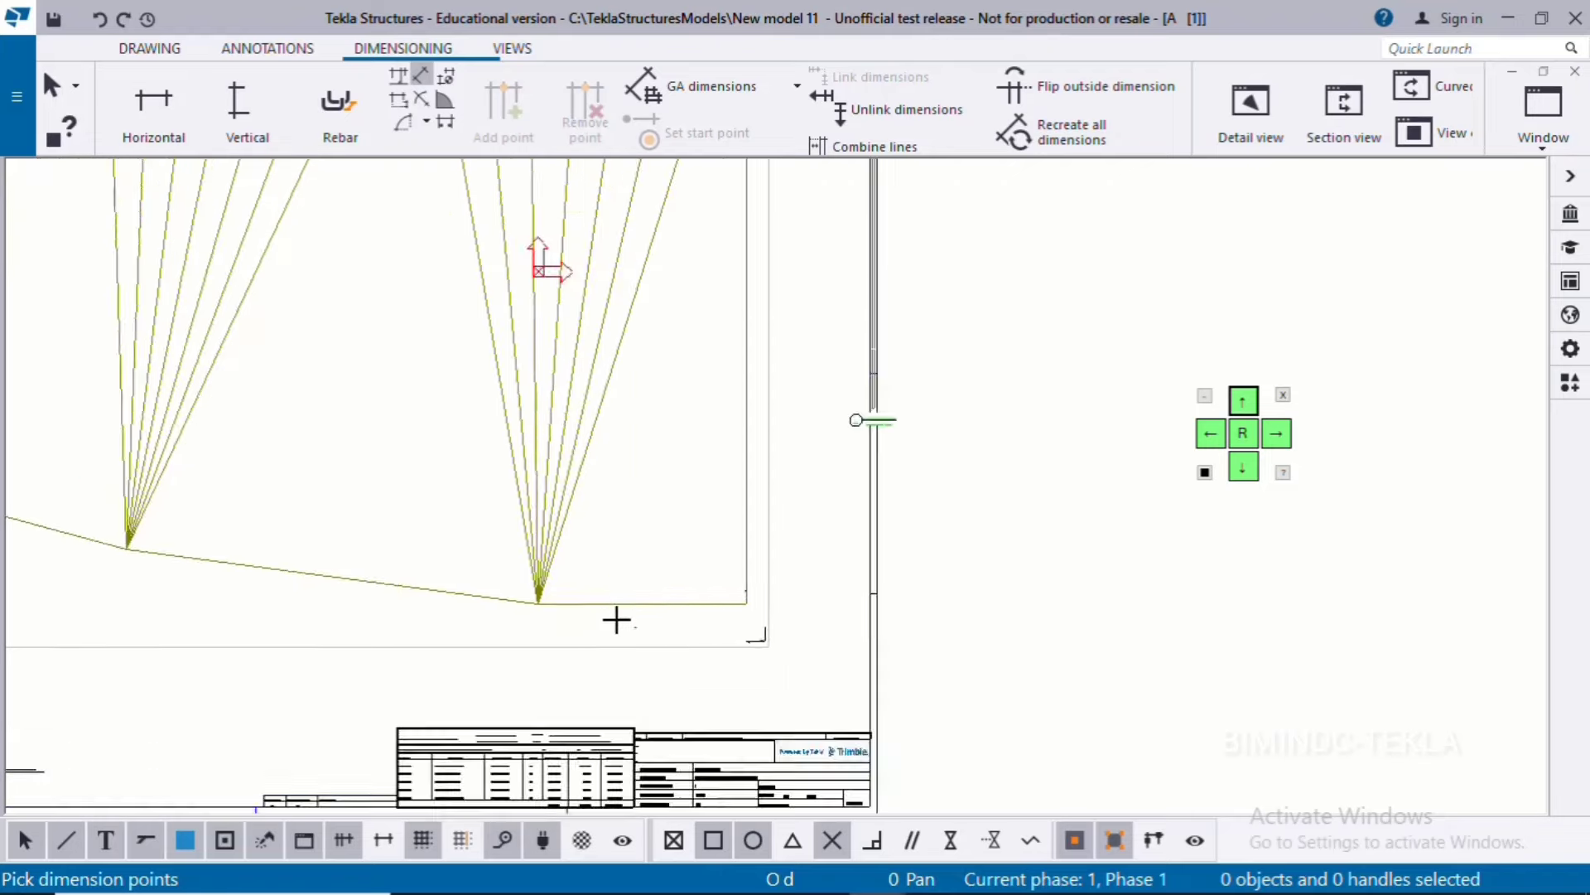
left_click(418, 705)
scroll(534, 621, "down", 3)
middle_click_drag(593, 500, 443, 810)
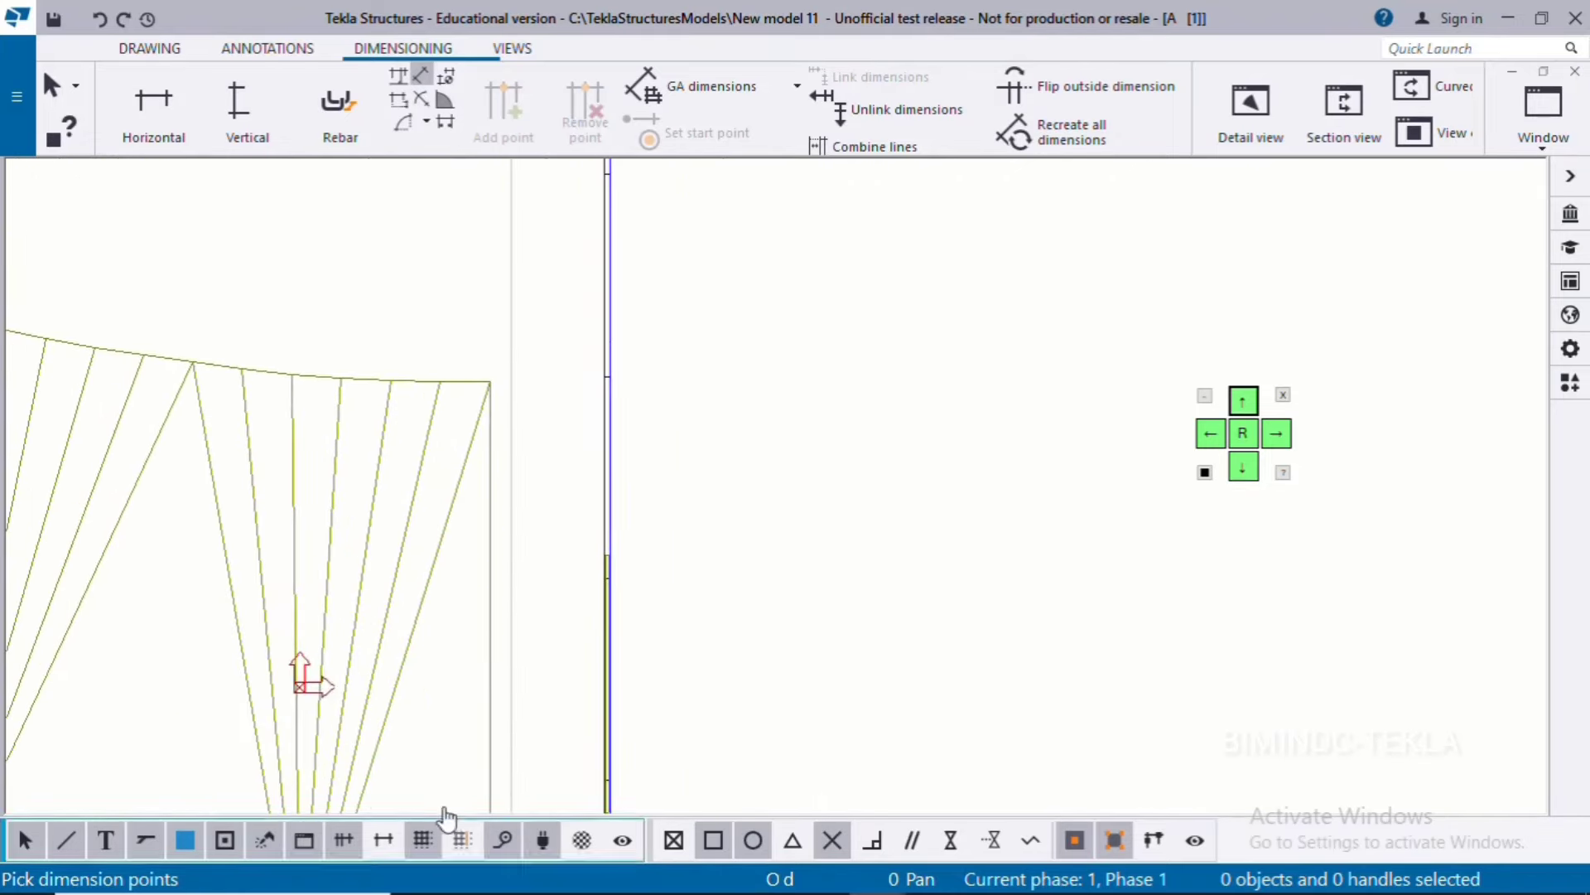
left_click(492, 383)
scroll(529, 502, "up", 1)
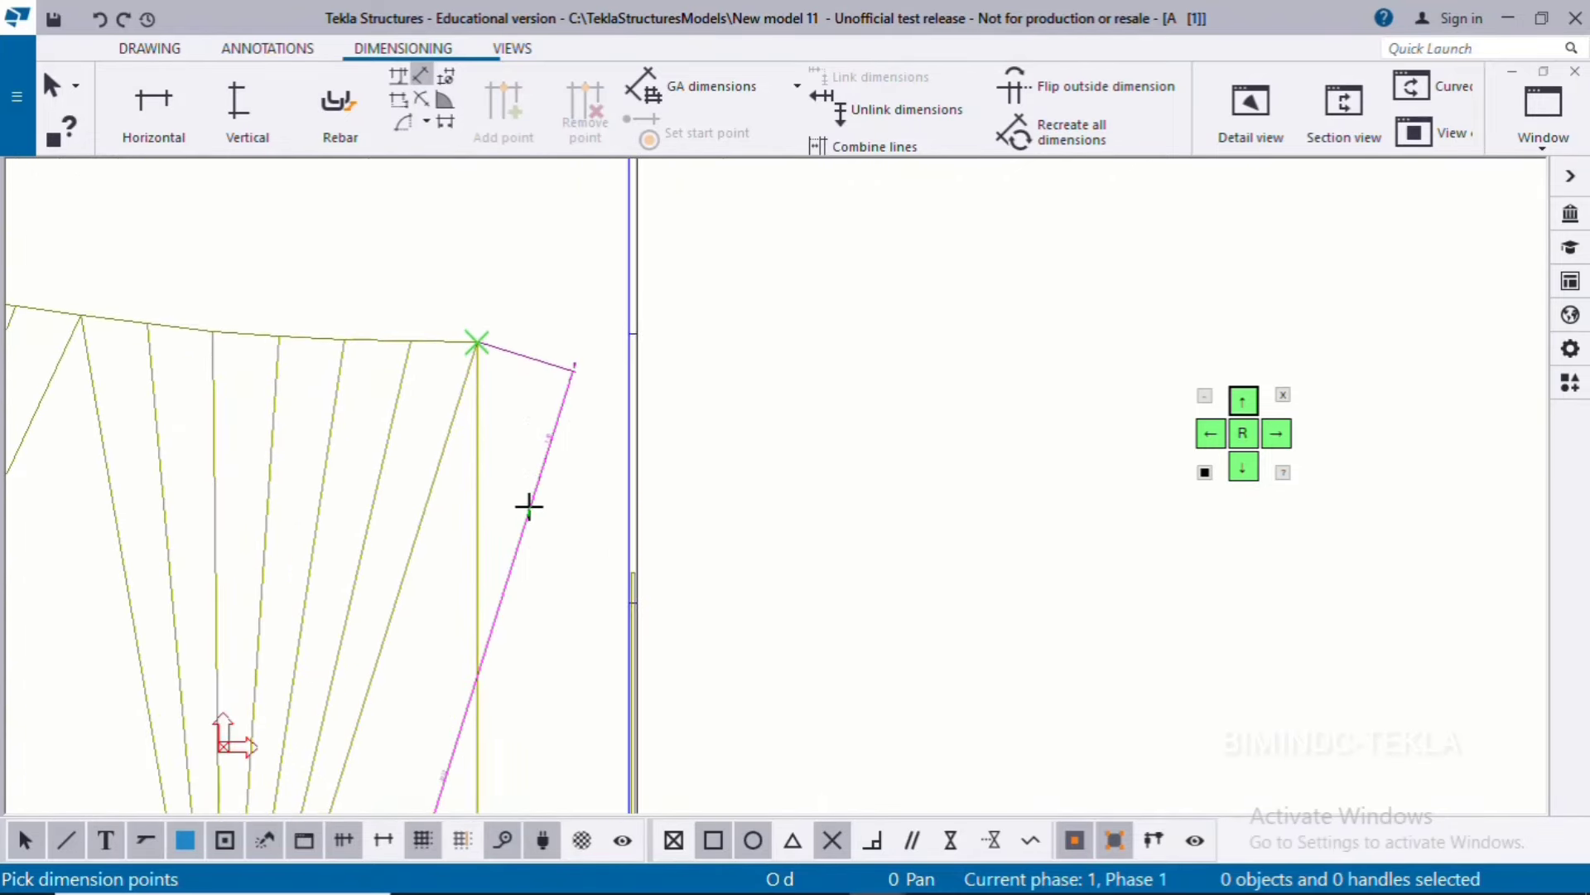
middle_click(529, 506)
middle_click_drag(433, 642, 433, 334)
scroll(439, 437, "up", 4)
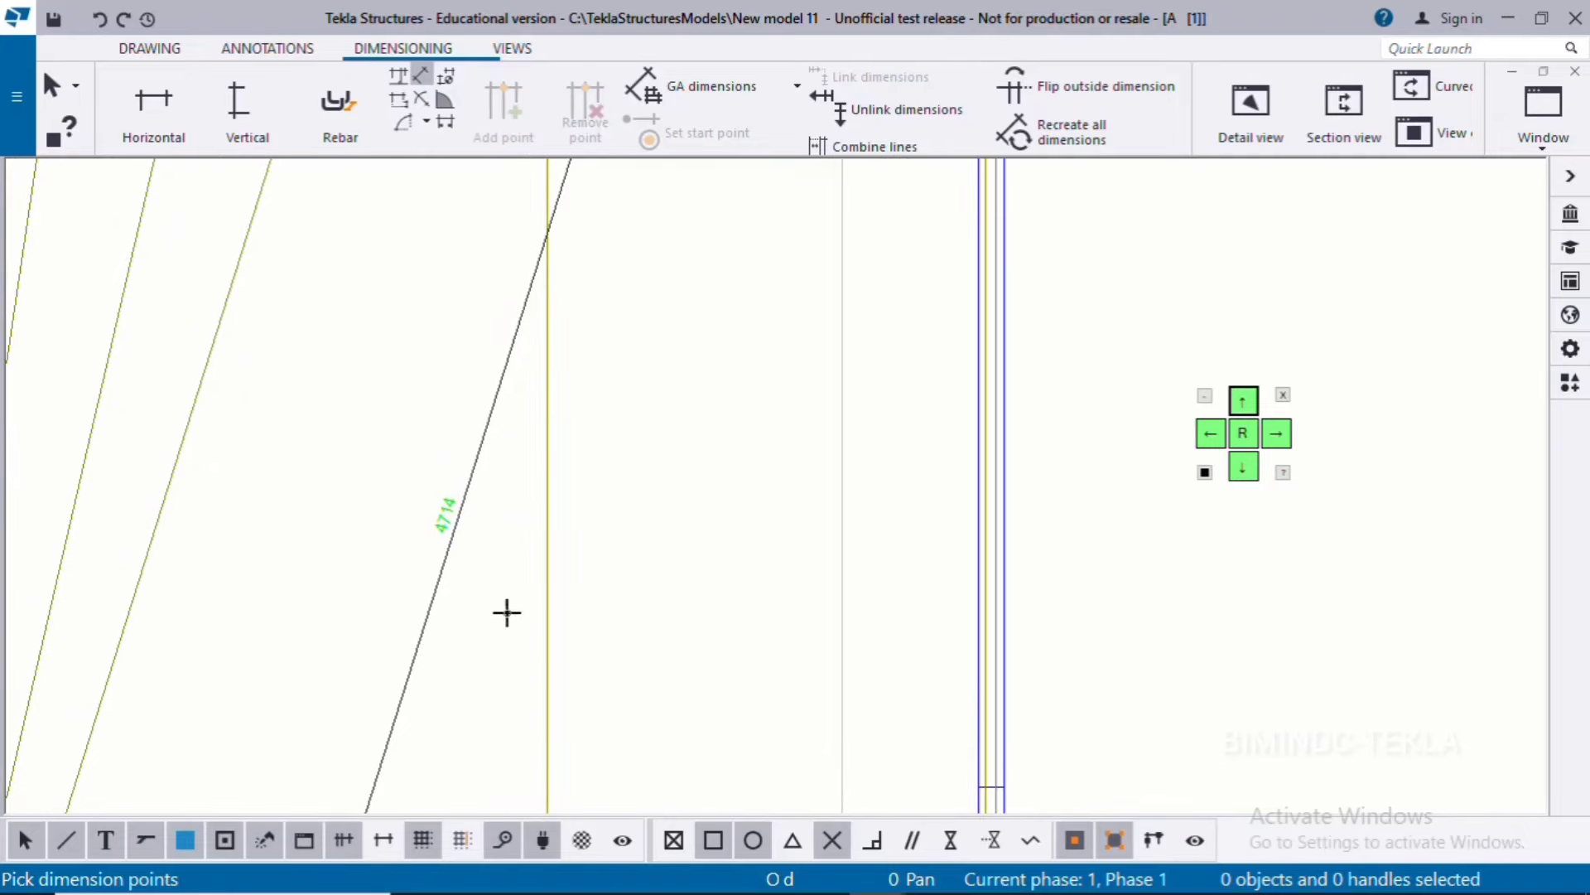
Open the reference image and examine its full development and part details to compare the dimensions.
left_click(1049, 870)
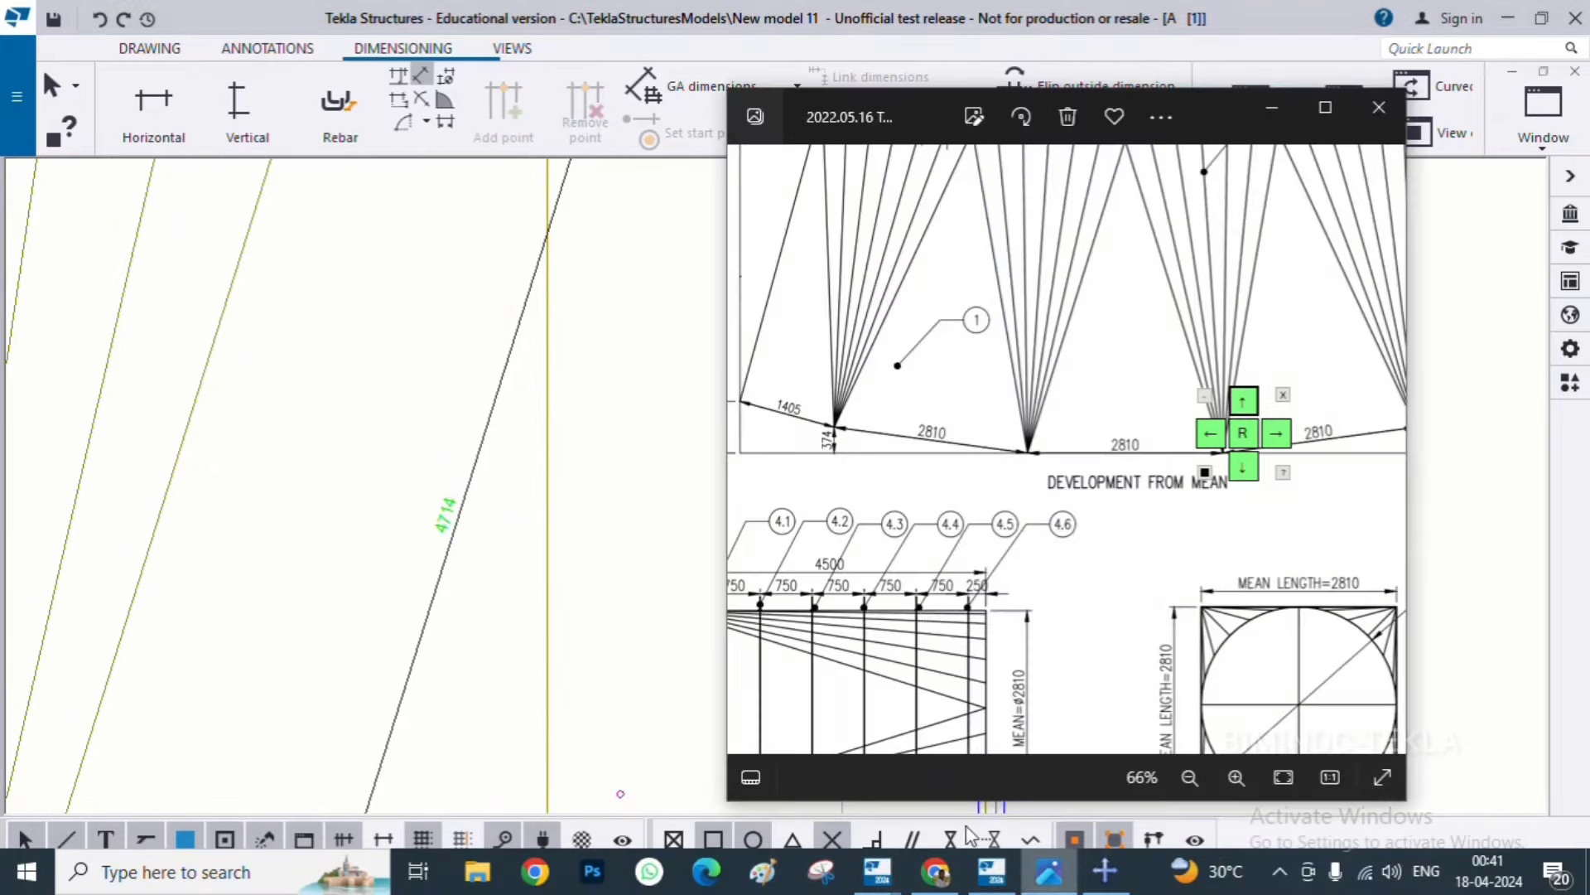
scroll(1075, 568, "down", 3)
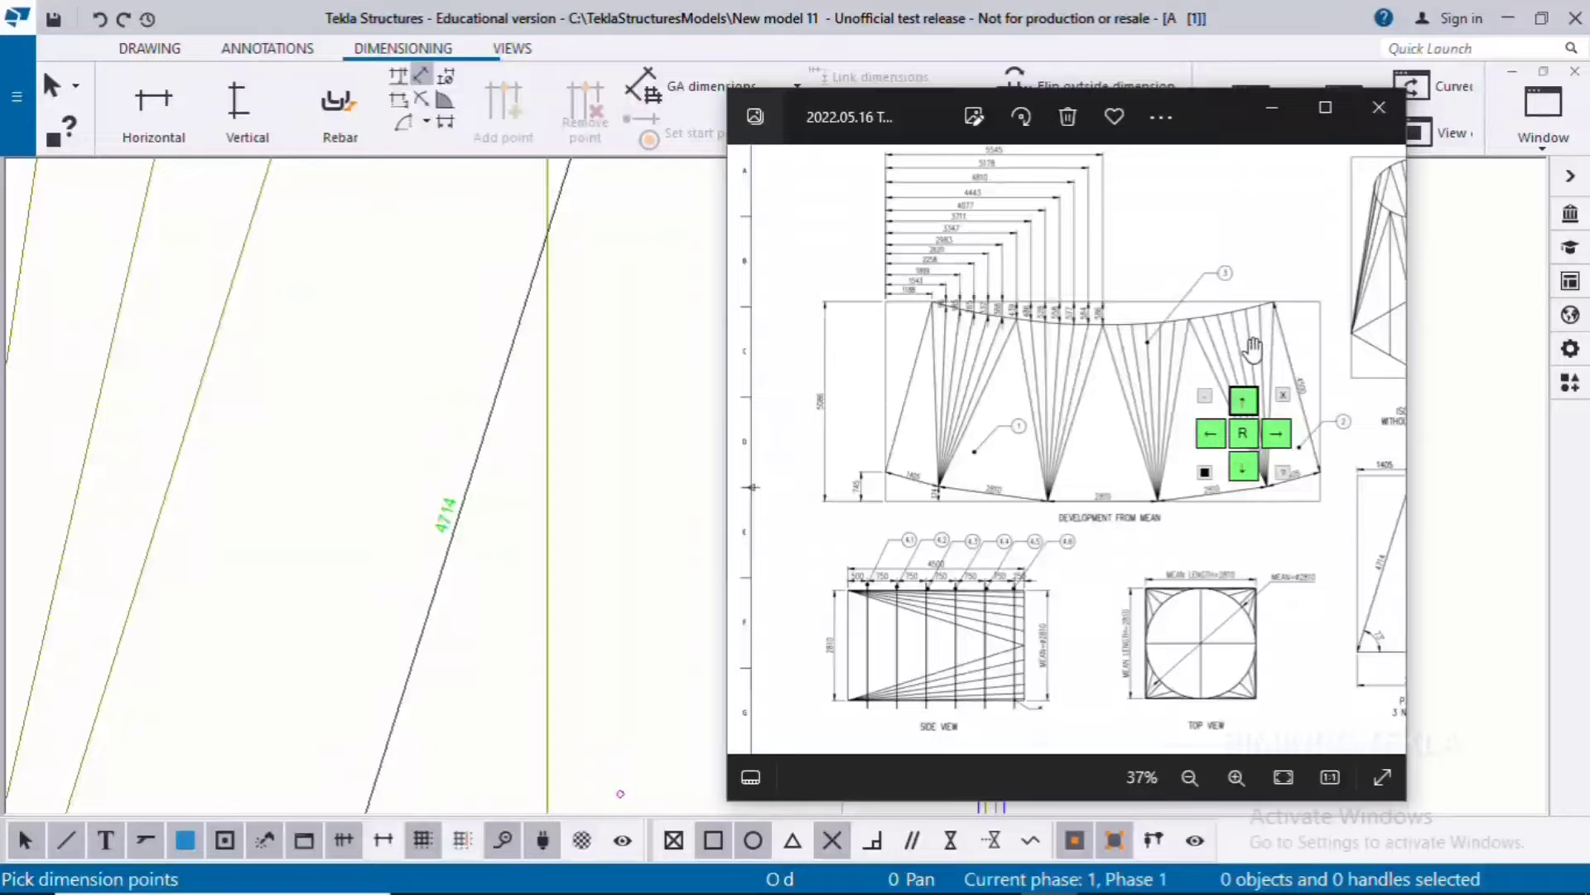
scroll(1253, 348, "down", 2)
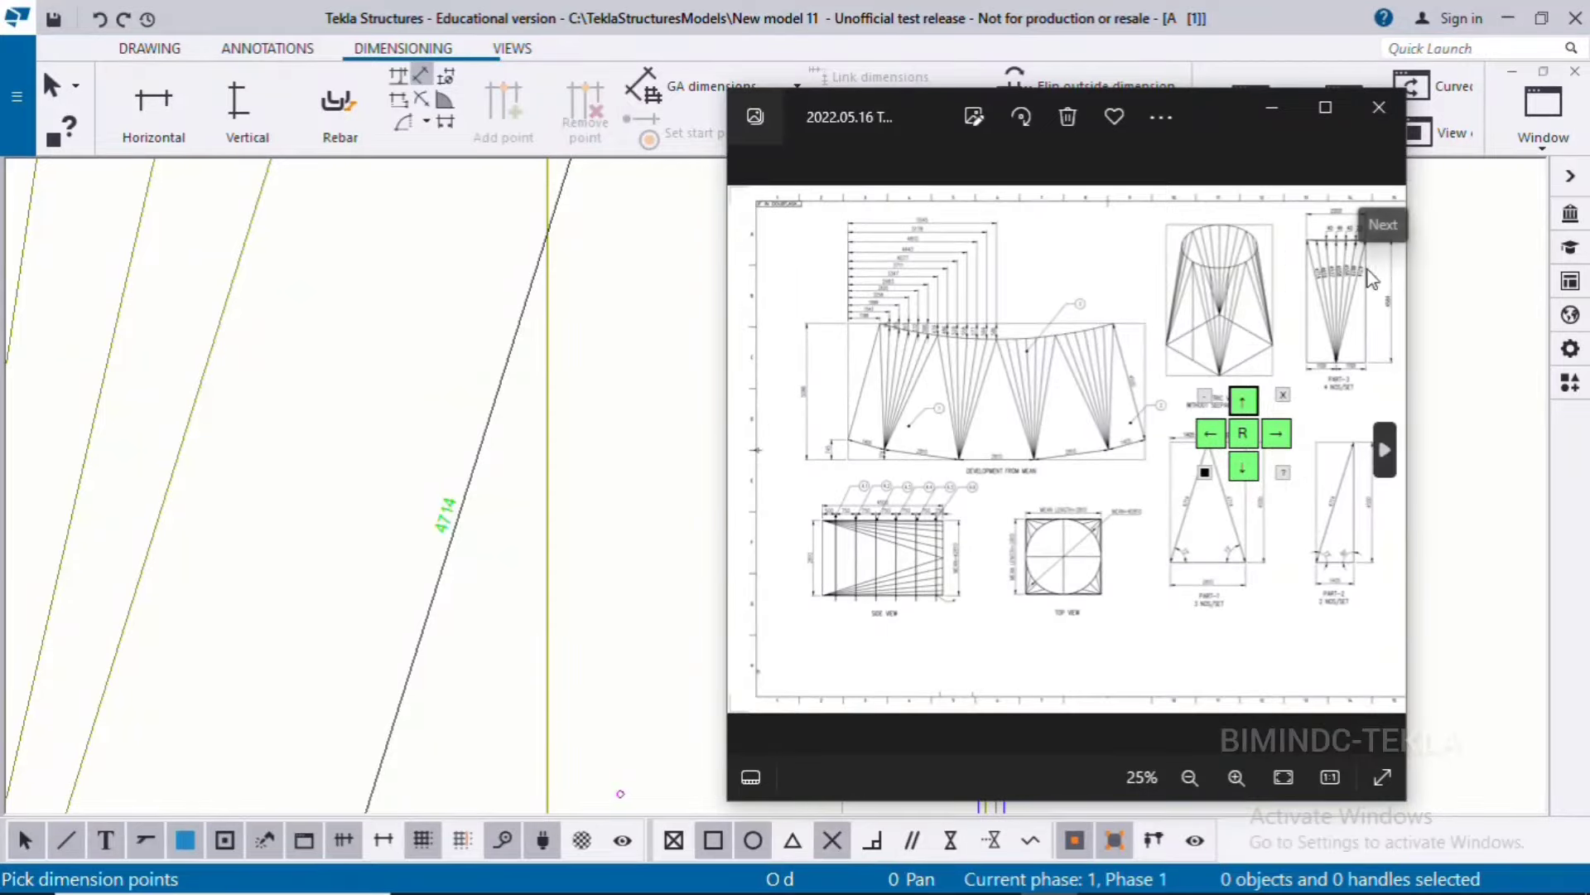
Enlarge the reference image and examine the bend line lengths in the PART-3 detail.
left_click(1324, 108)
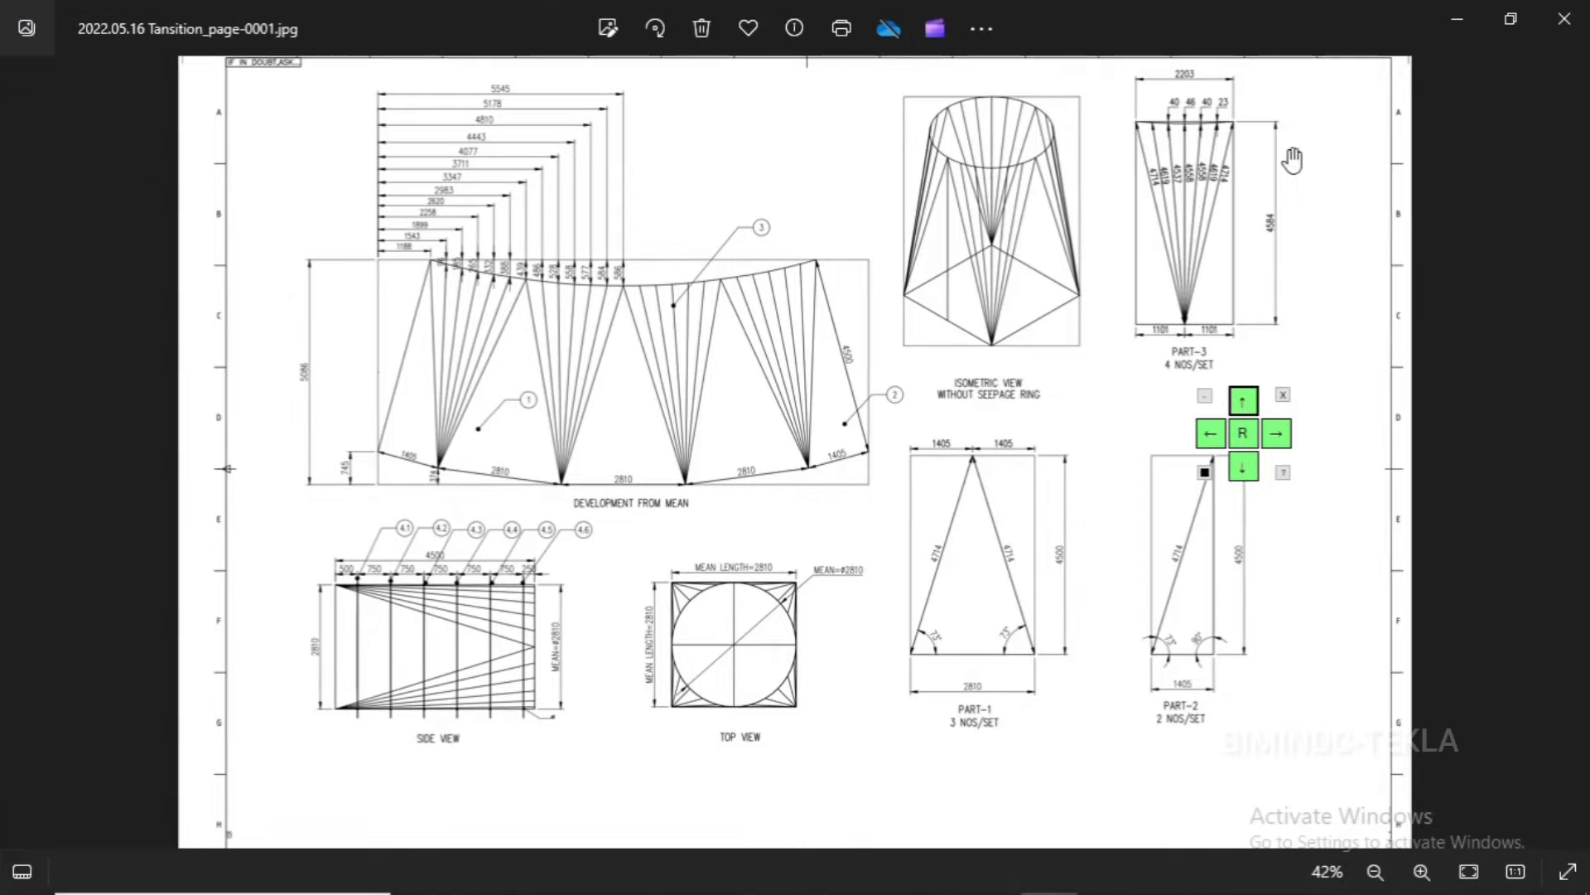
scroll(1375, 188, "up", 6)
scroll(1375, 187, "down", 4)
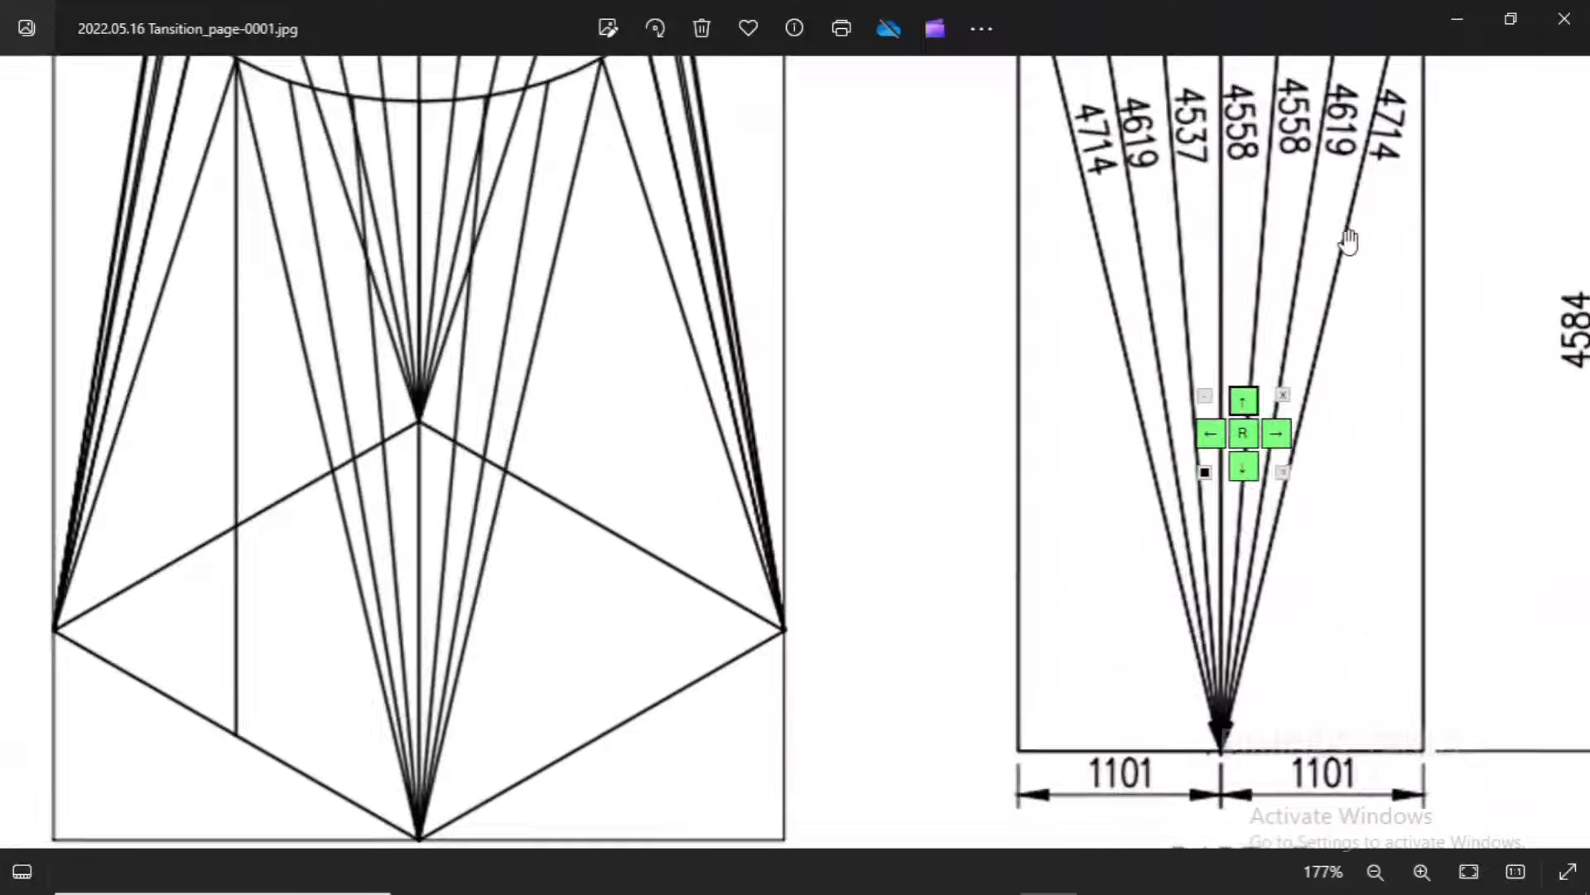
scroll(1293, 322, "up", 4)
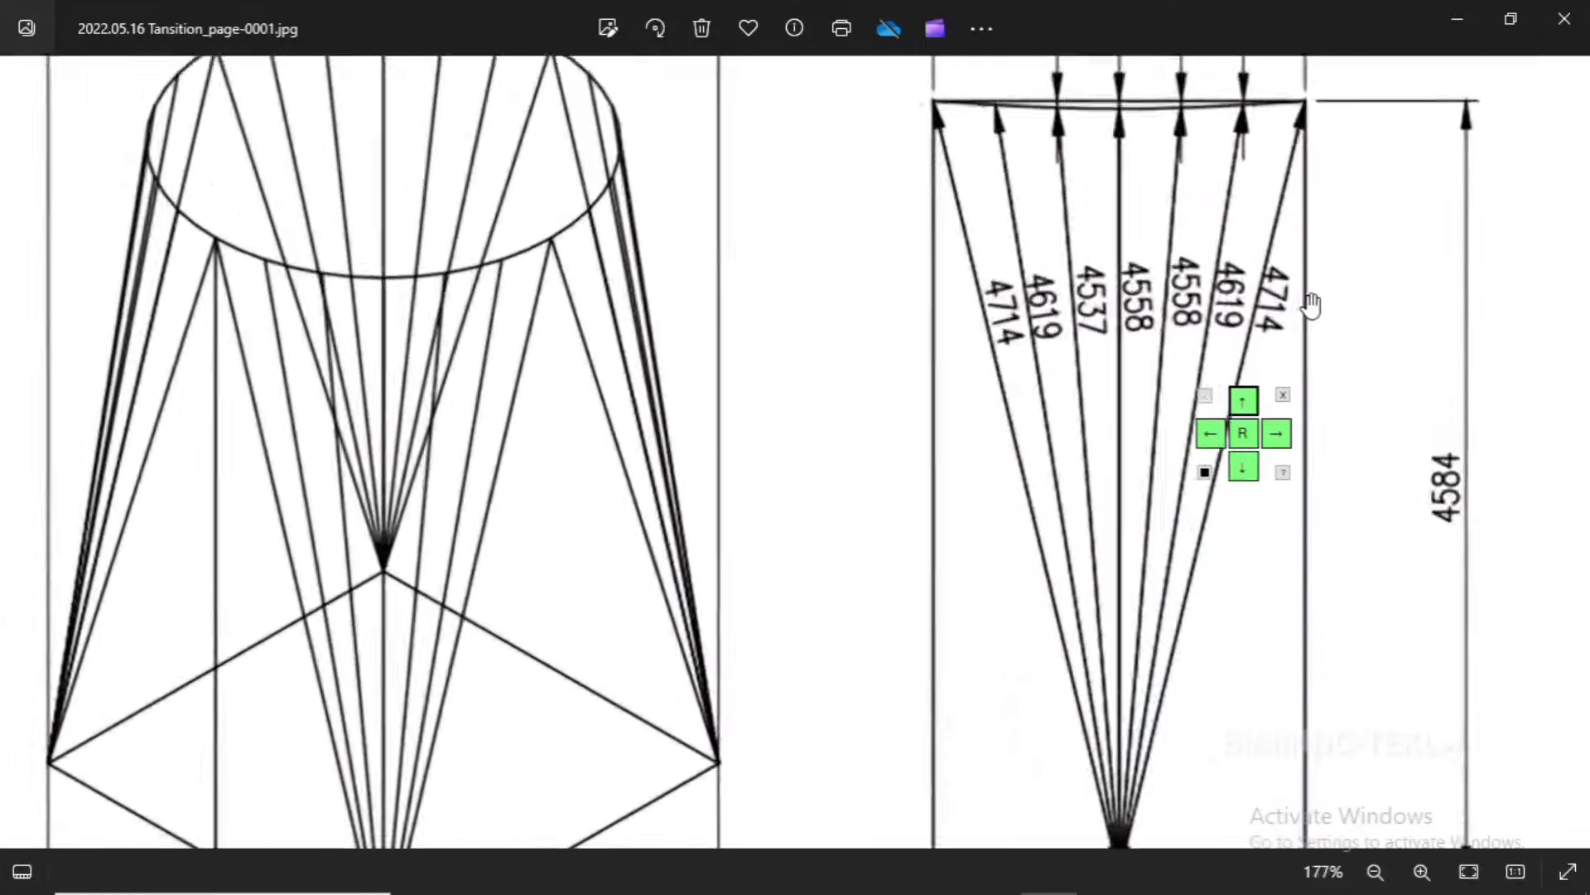
scroll(1285, 331, "down", 5)
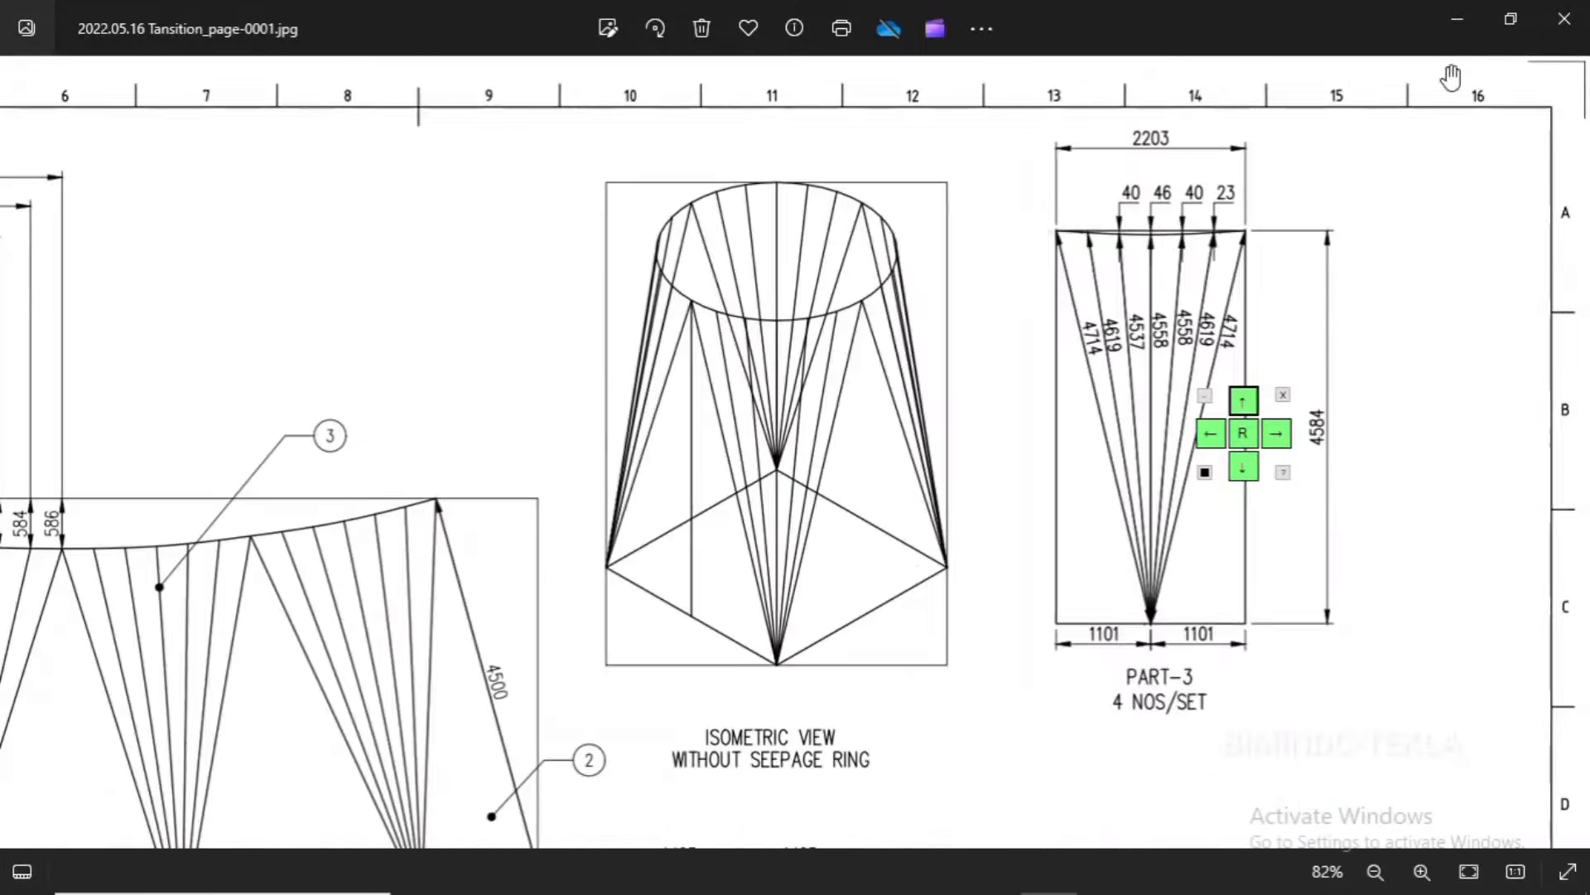
left_click(1458, 31)
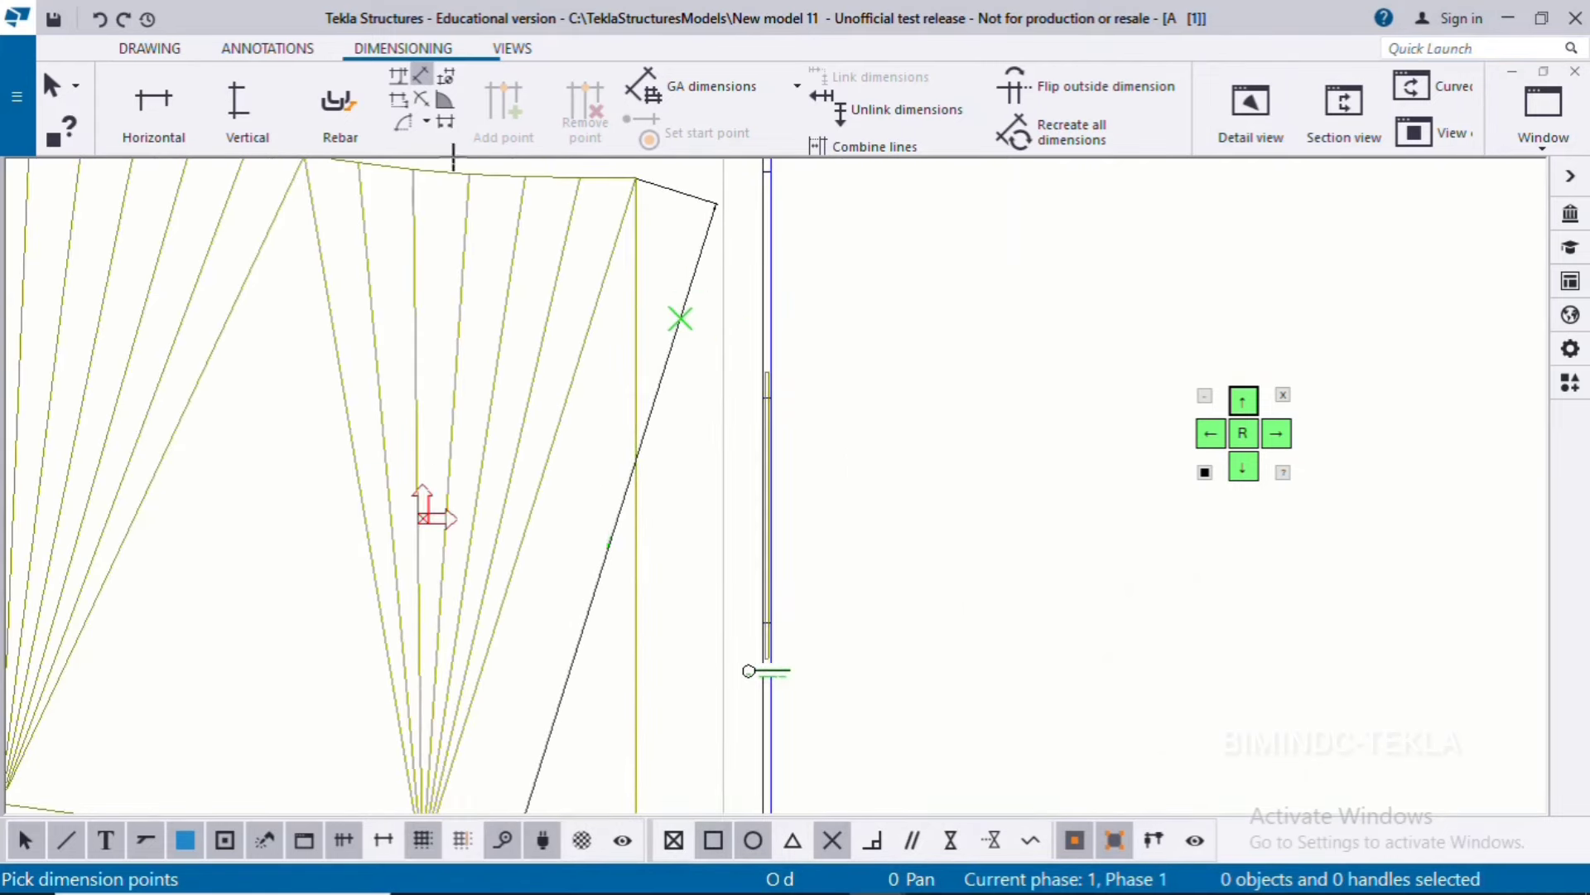
Add a free dimension from the last lower apex to the upper edge vertex beside the right corner, check it and end the command.
left_click(421, 82)
scroll(573, 654, "down", 1)
middle_click_drag(570, 656, 608, 533)
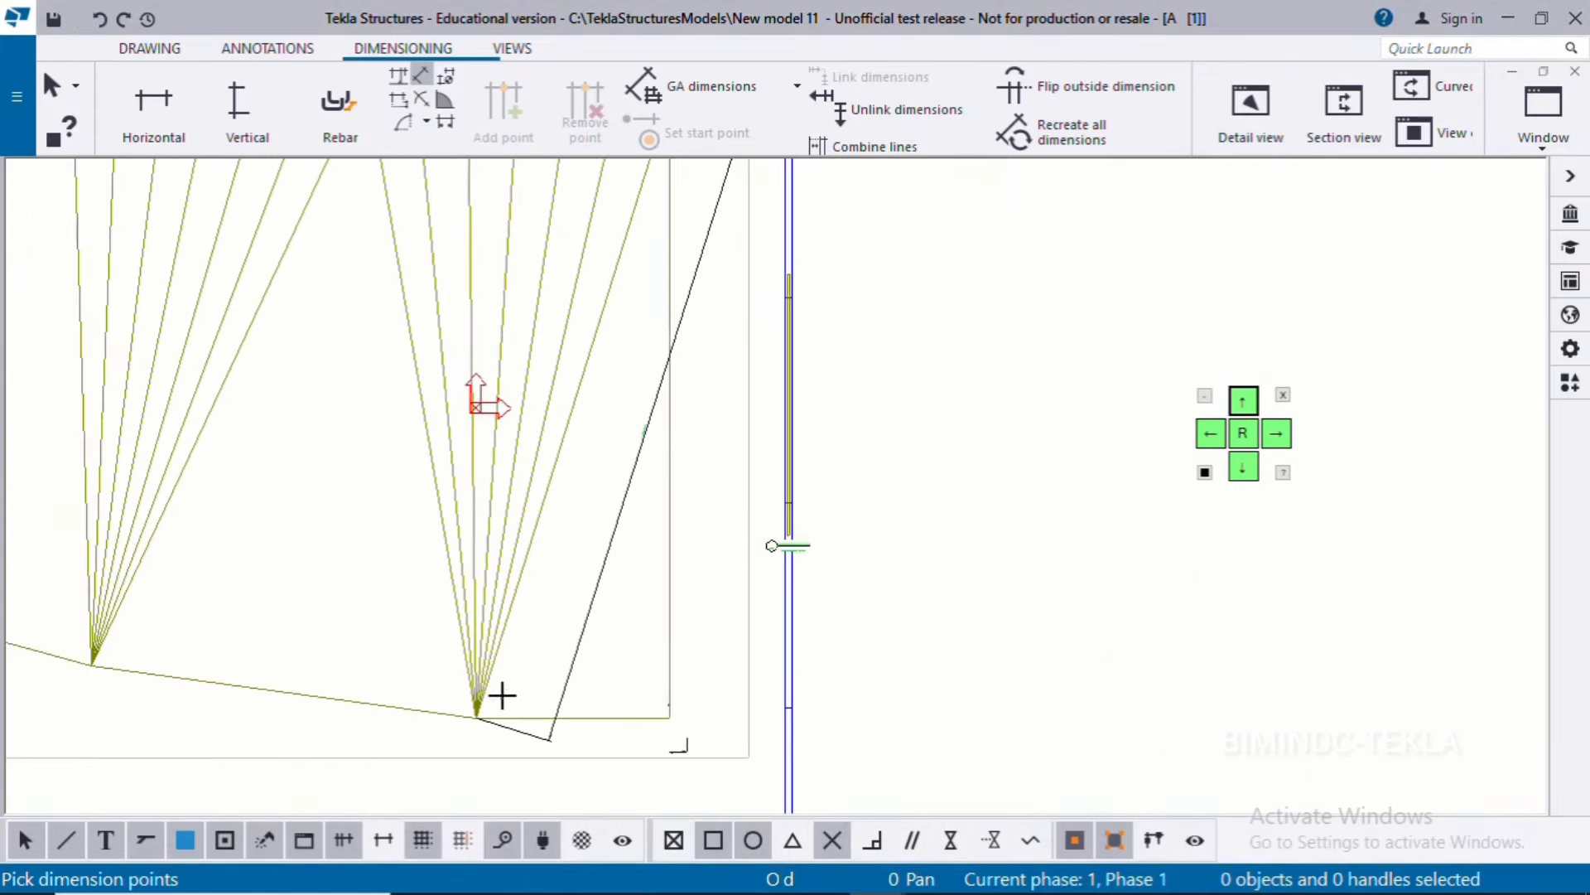
left_click(466, 722)
middle_click_drag(662, 323, 533, 579)
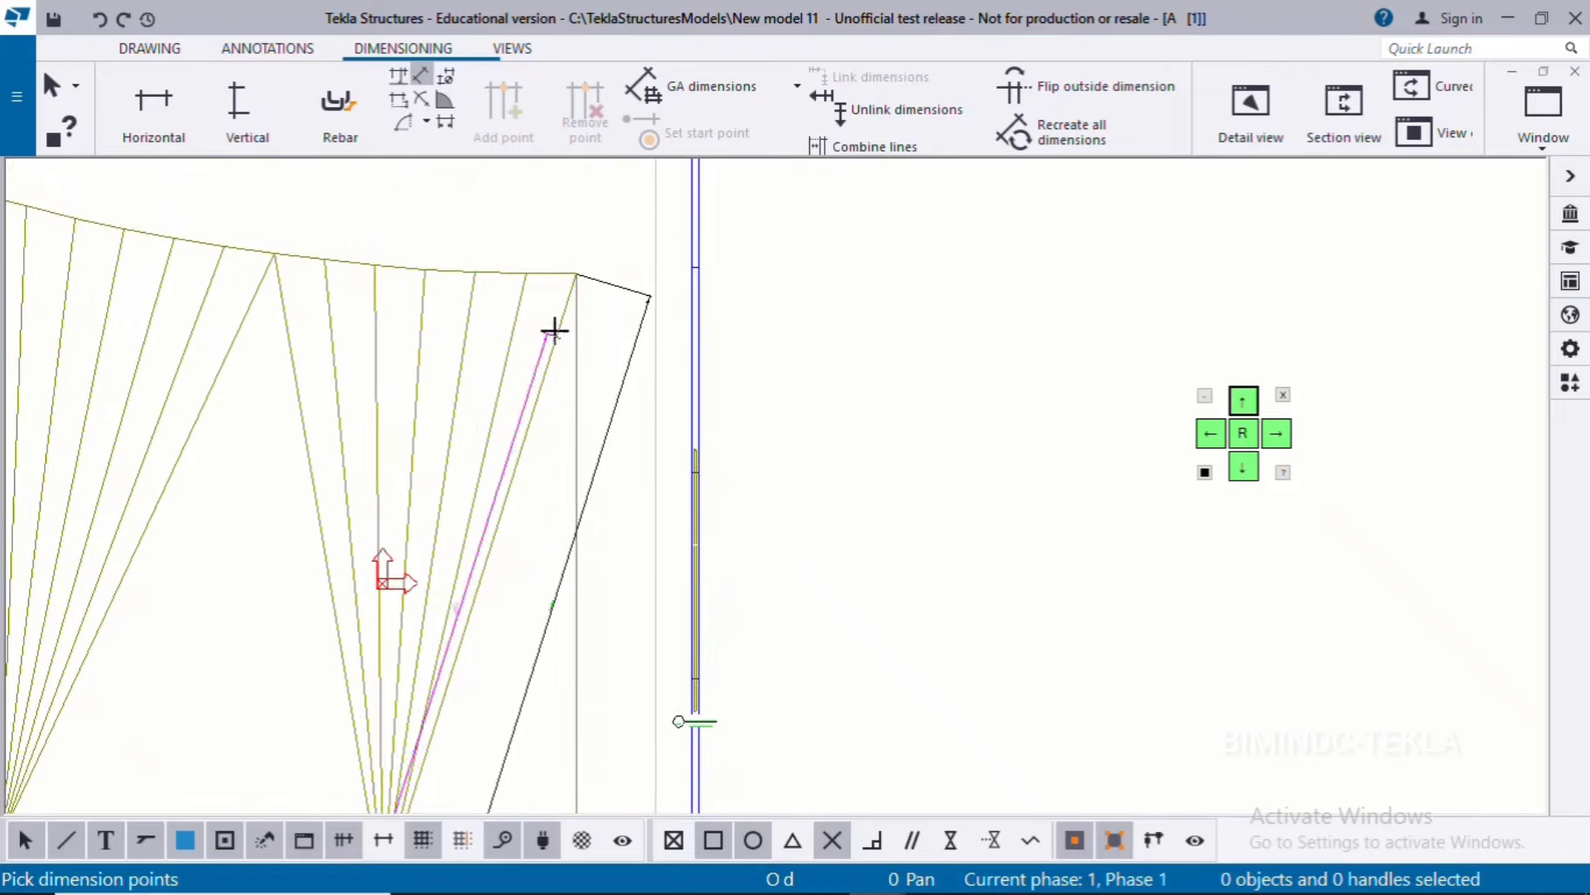
left_click(526, 270)
scroll(514, 545, "up", 6)
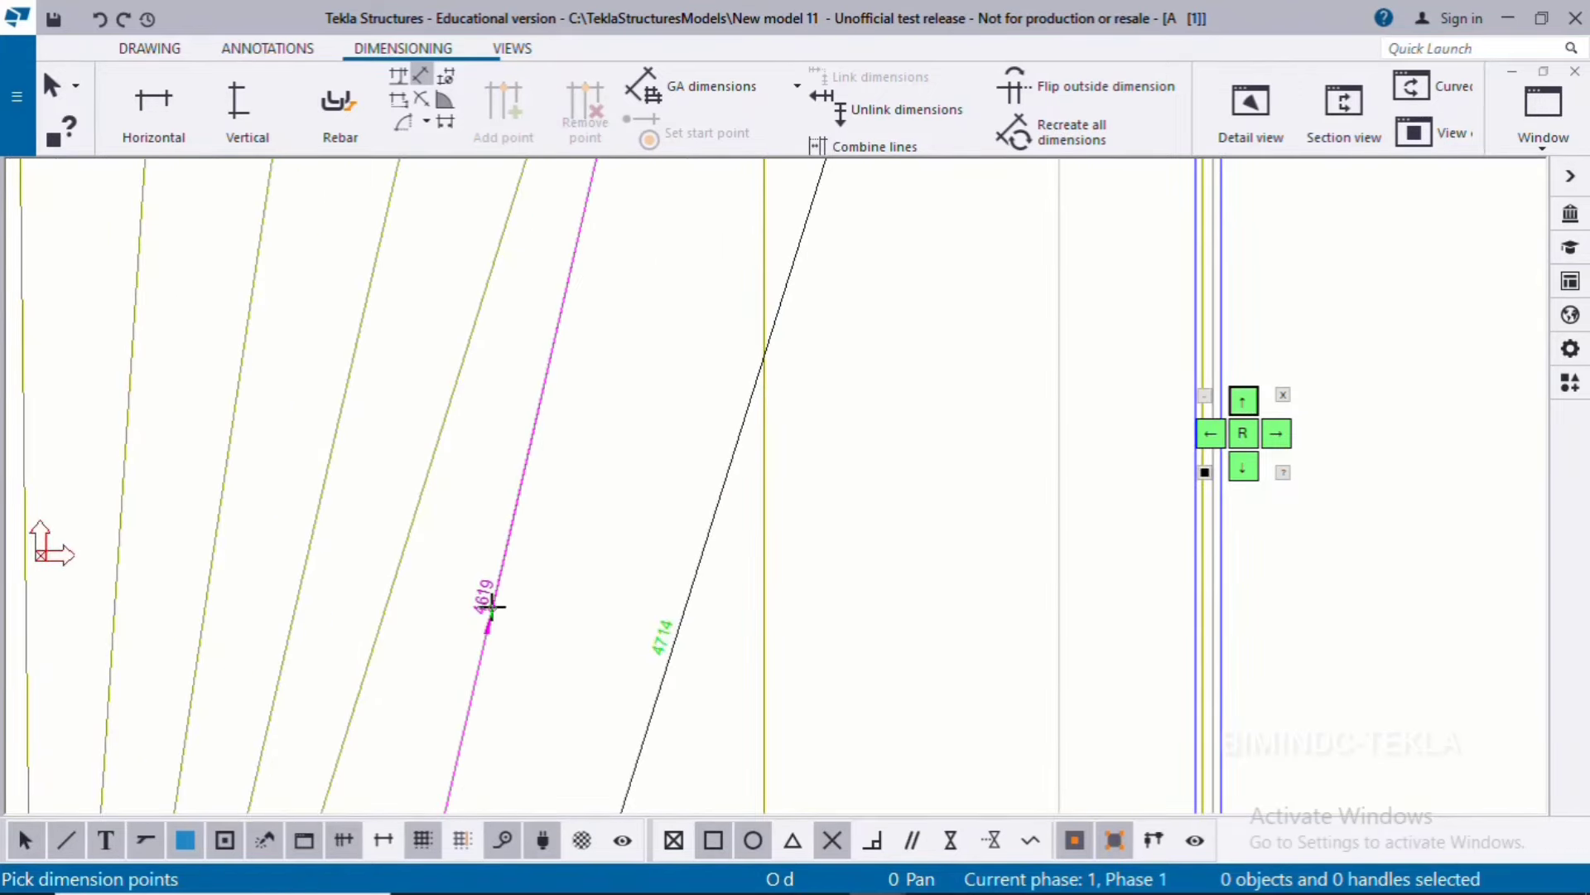
right_click(603, 458)
left_click(670, 25)
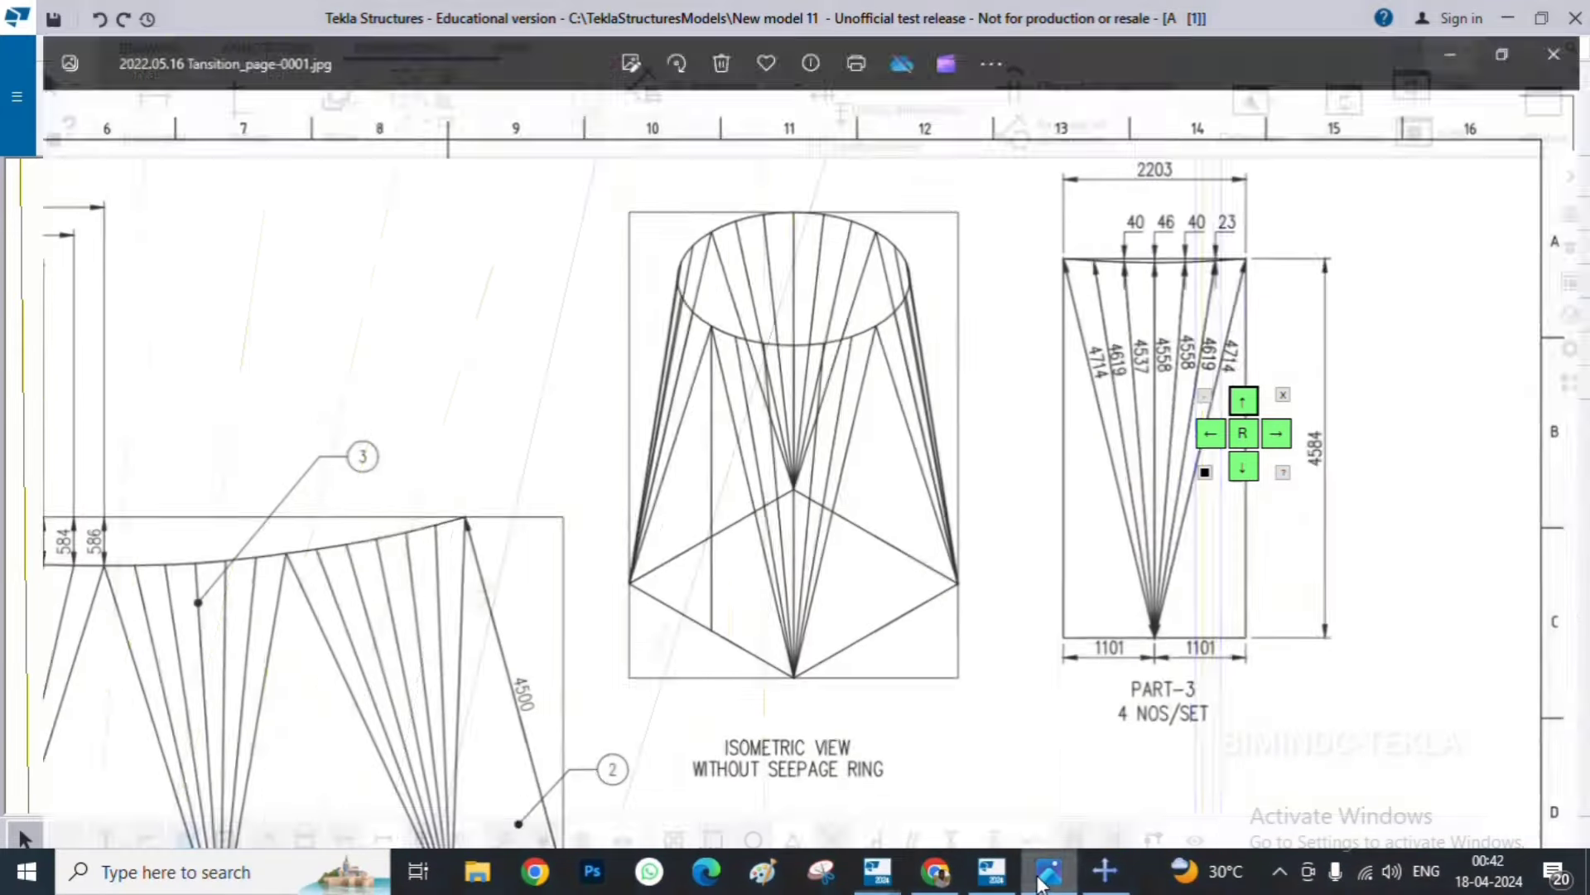
Reopen the reference image to compare the new bend line dimension with the PART-3 detail.
left_click(1049, 871)
scroll(1209, 365, "up", 3)
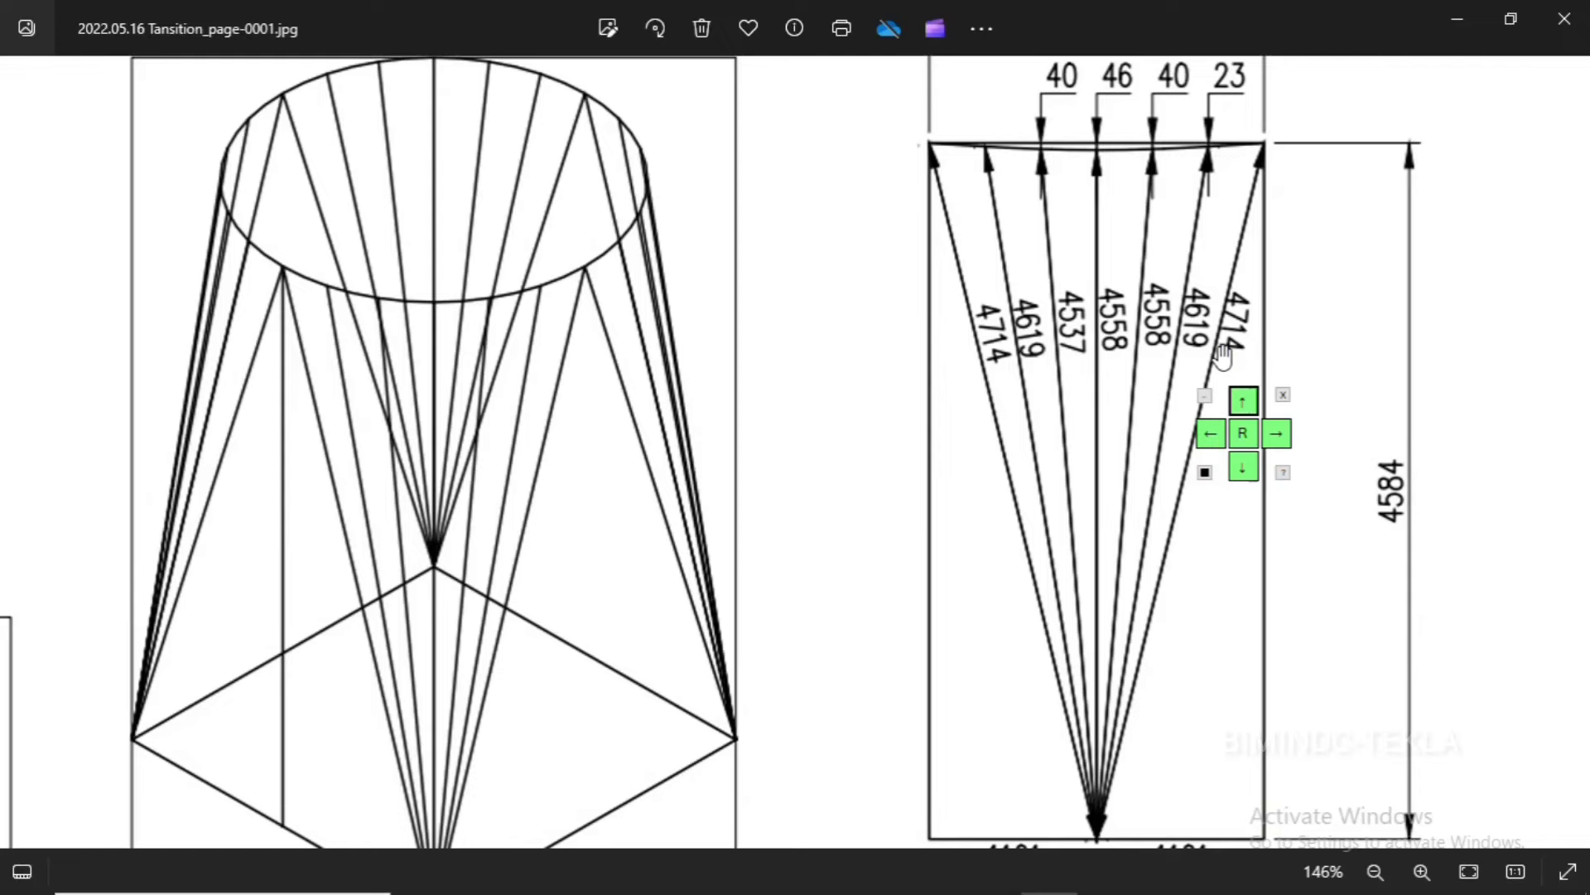
left_click_drag(1264, 397, 1438, 313)
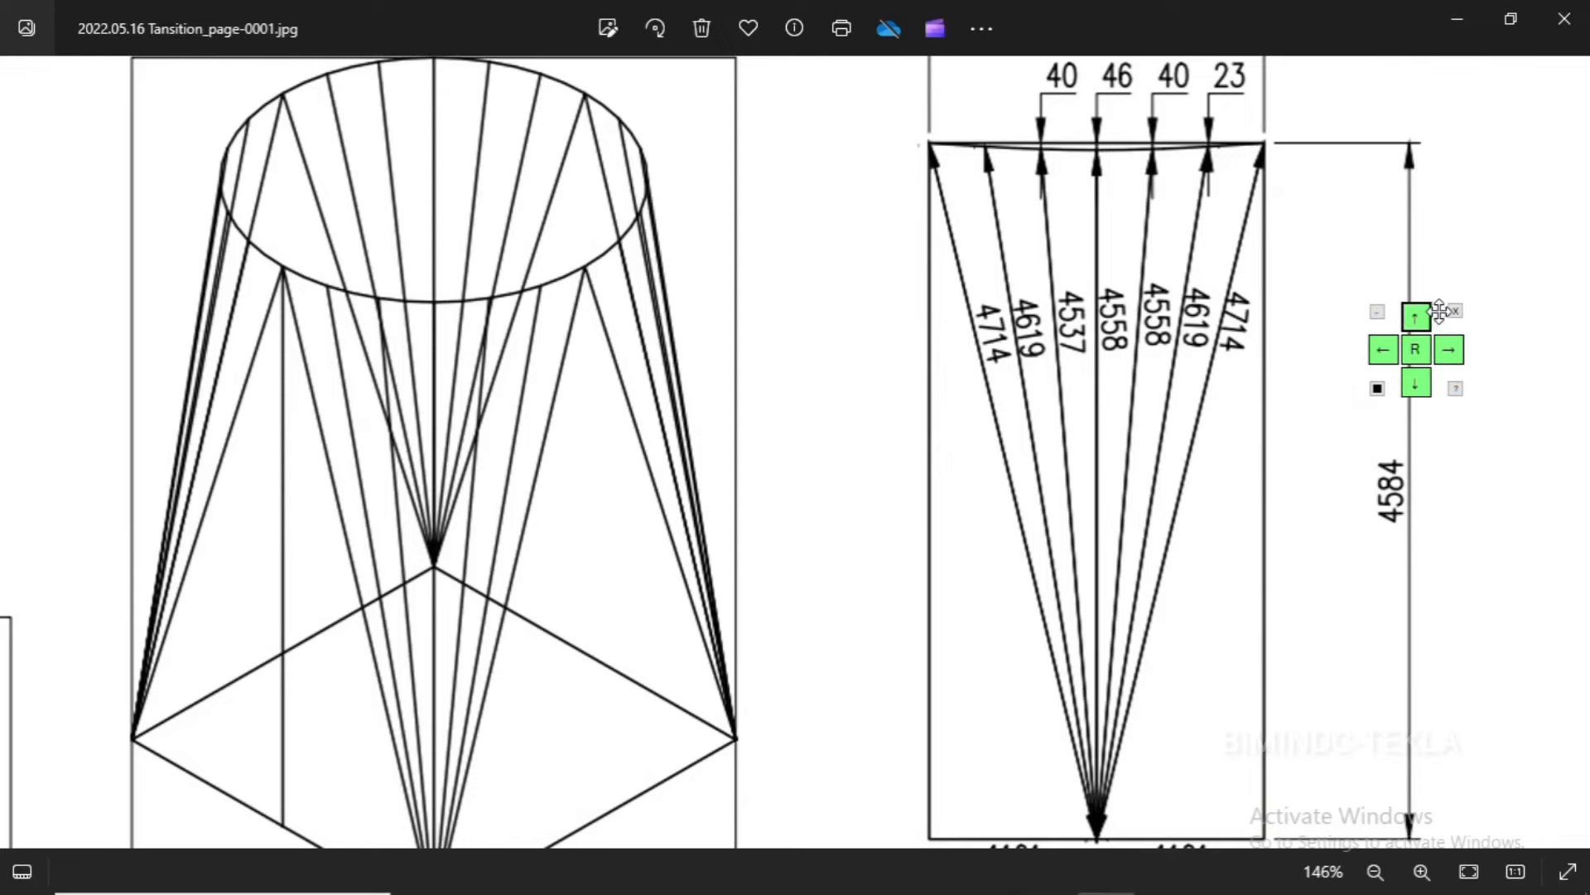
left_click(1458, 18)
Create a single-part view of the triangular plate between the second and third lower apexes of the flat pattern.
scroll(816, 472, "down", 6)
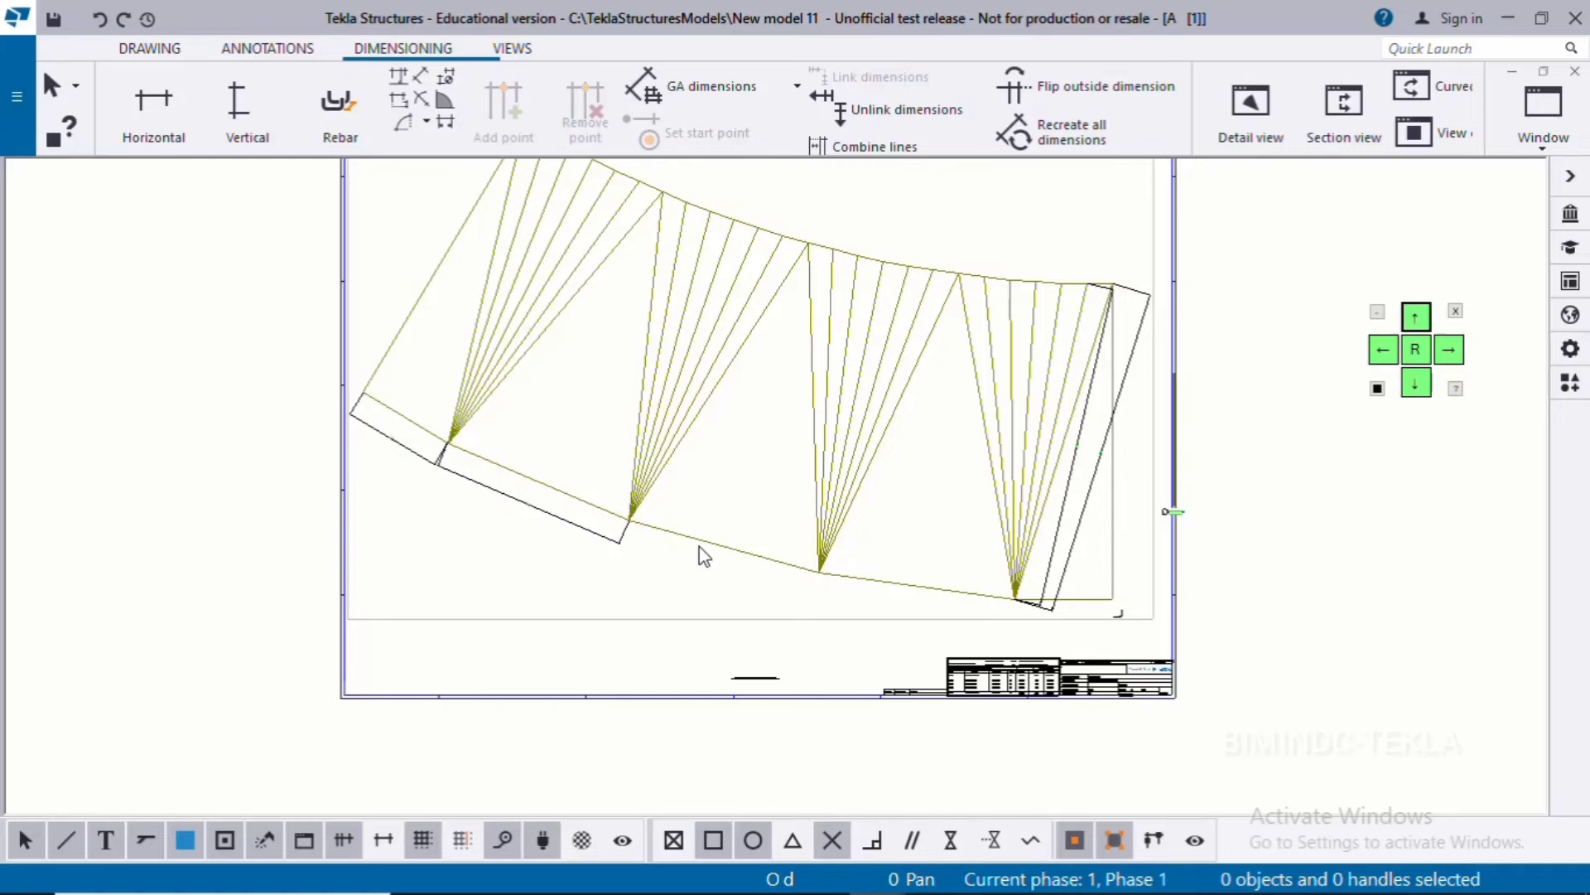
left_click(711, 548)
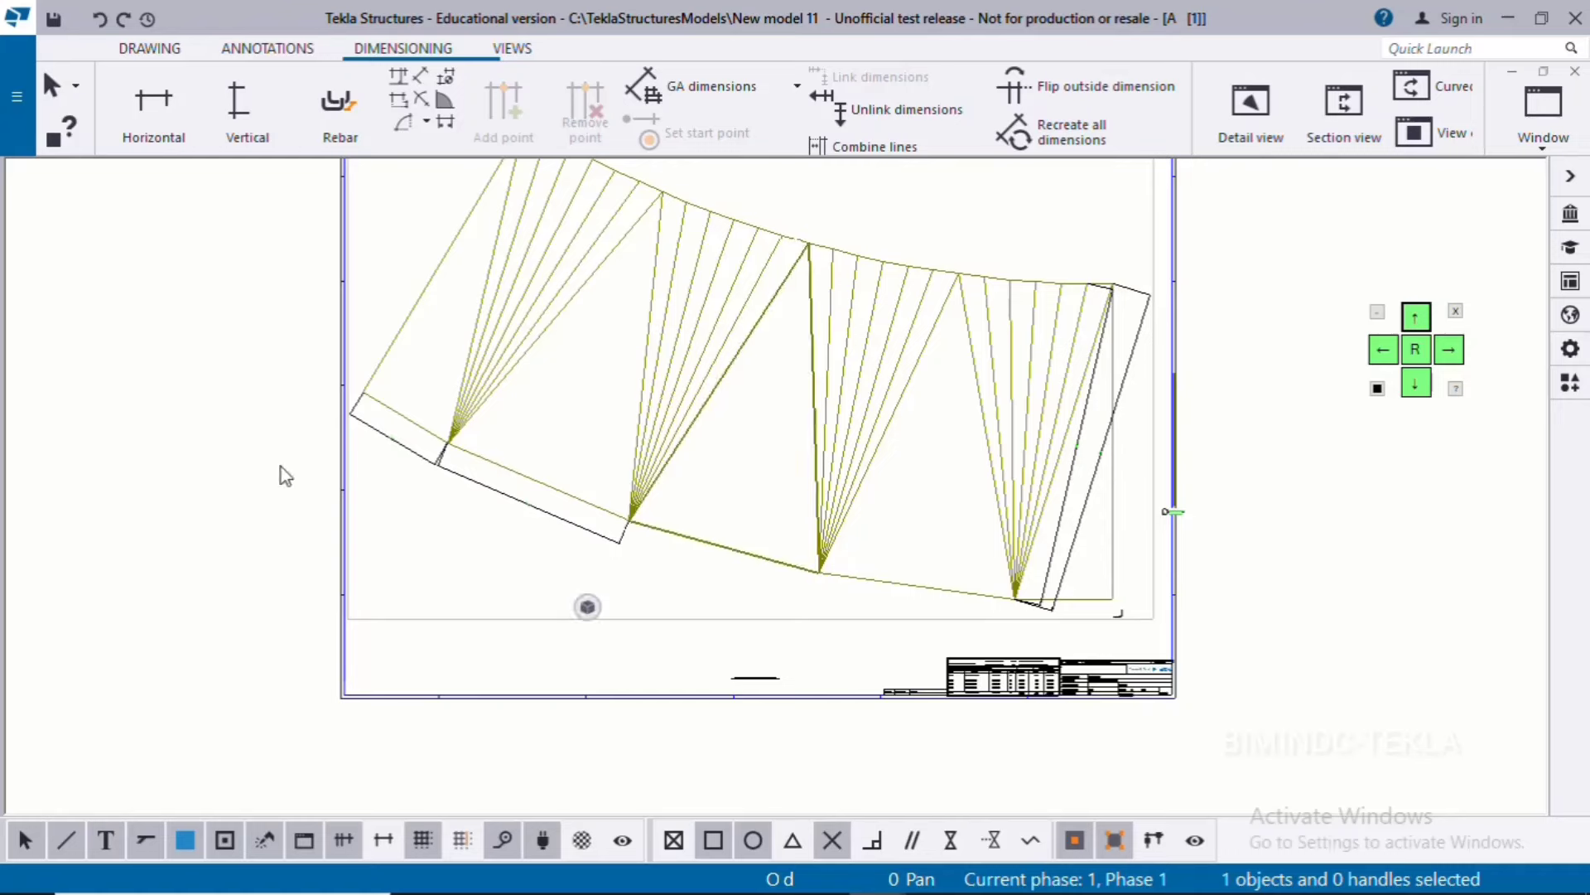
right_click(439, 544)
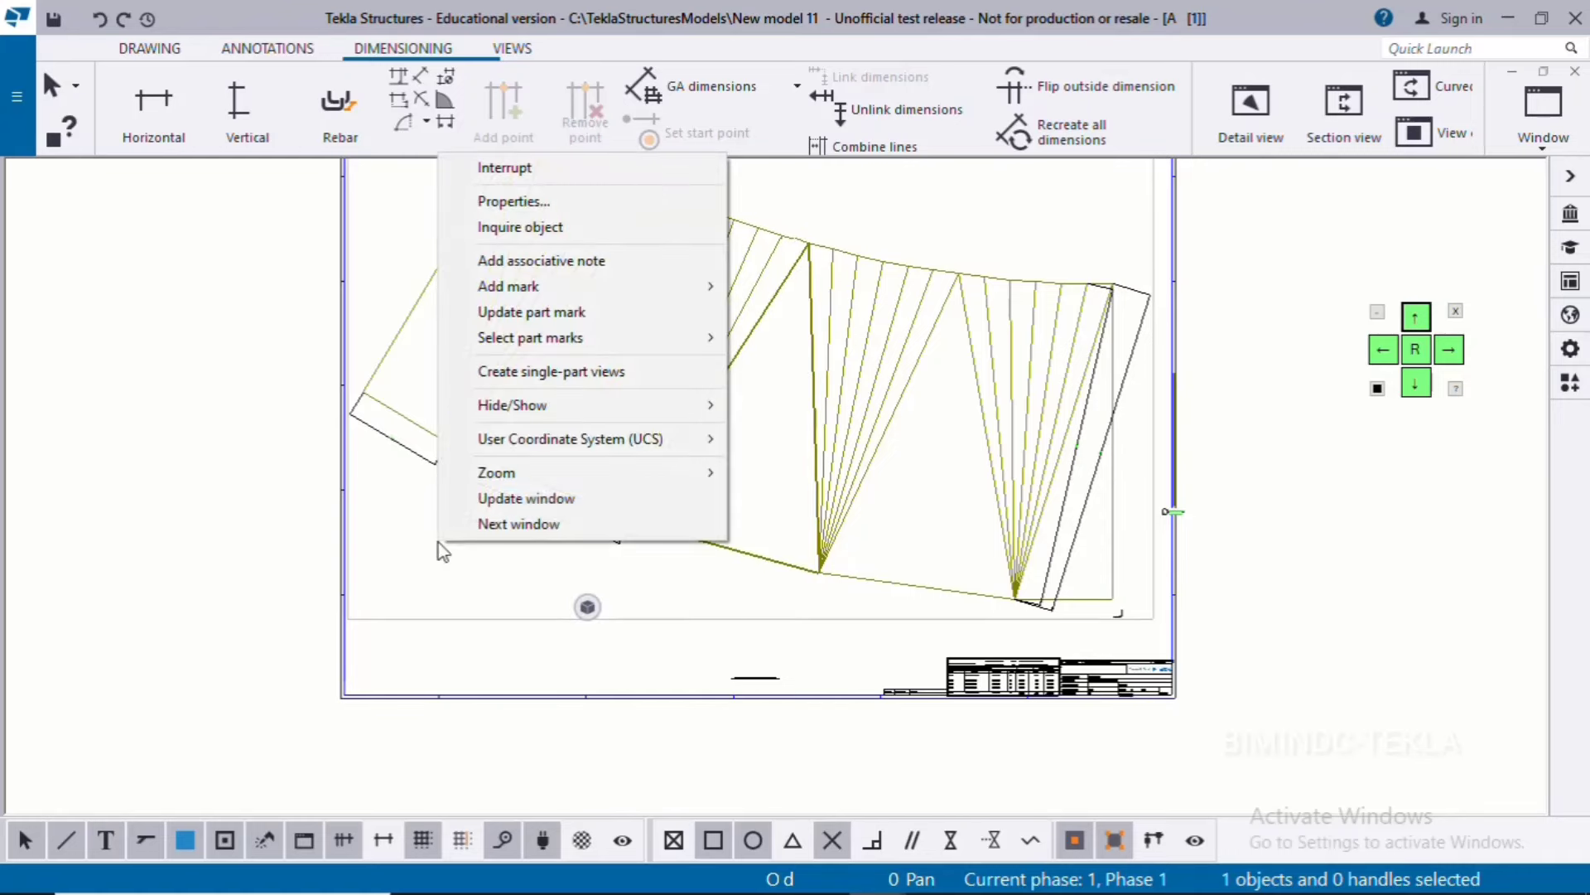
left_click(584, 383)
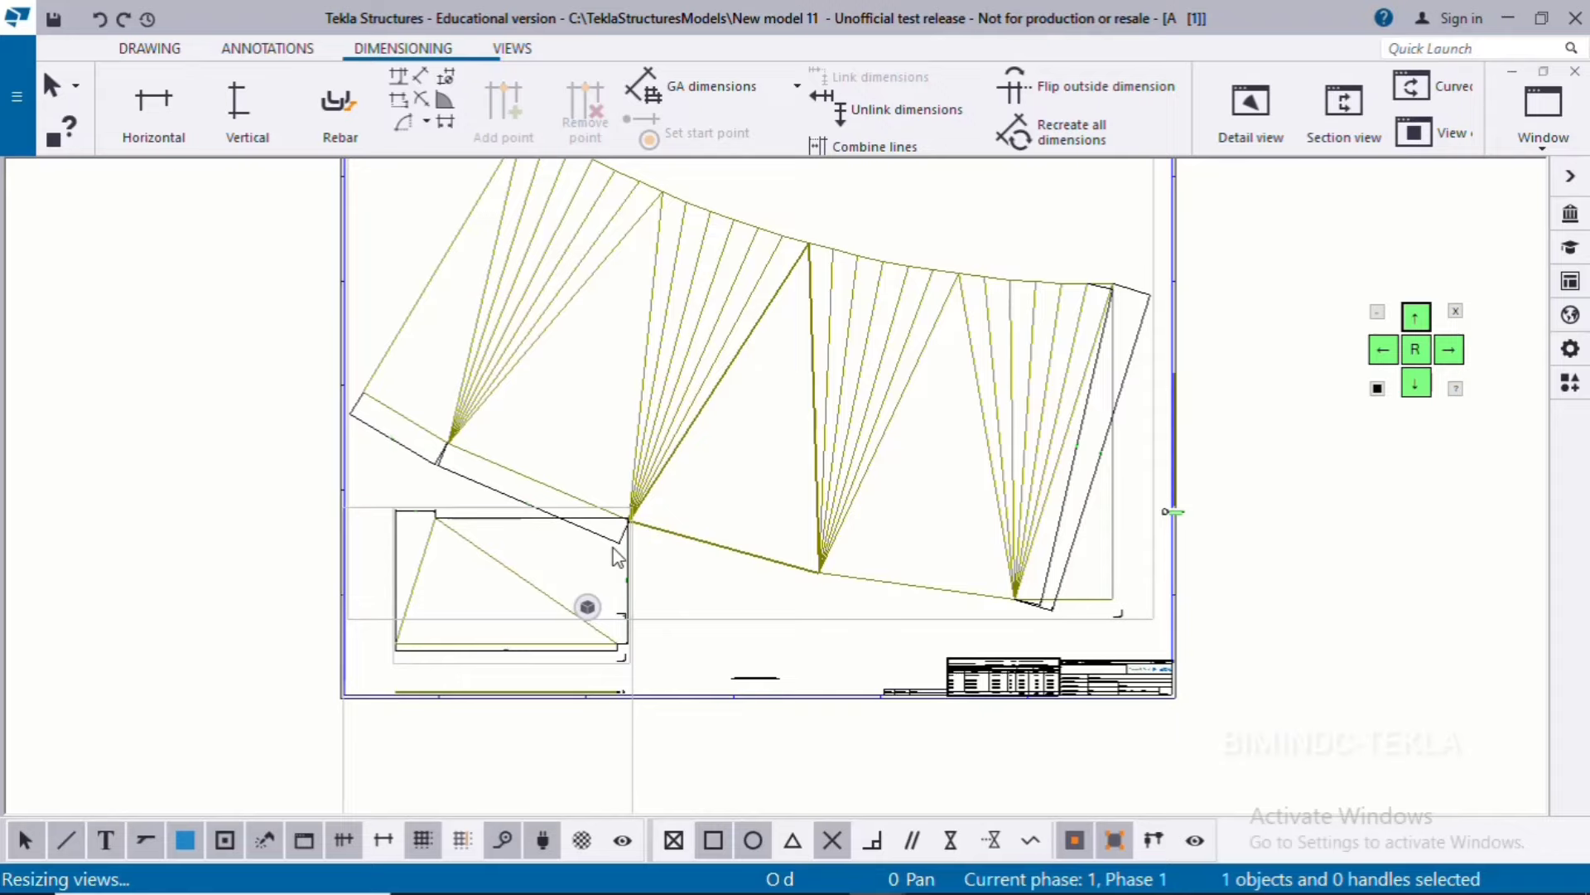
scroll(480, 611, "up", 3)
middle_click_drag(520, 613, 595, 599)
left_click(1090, 760)
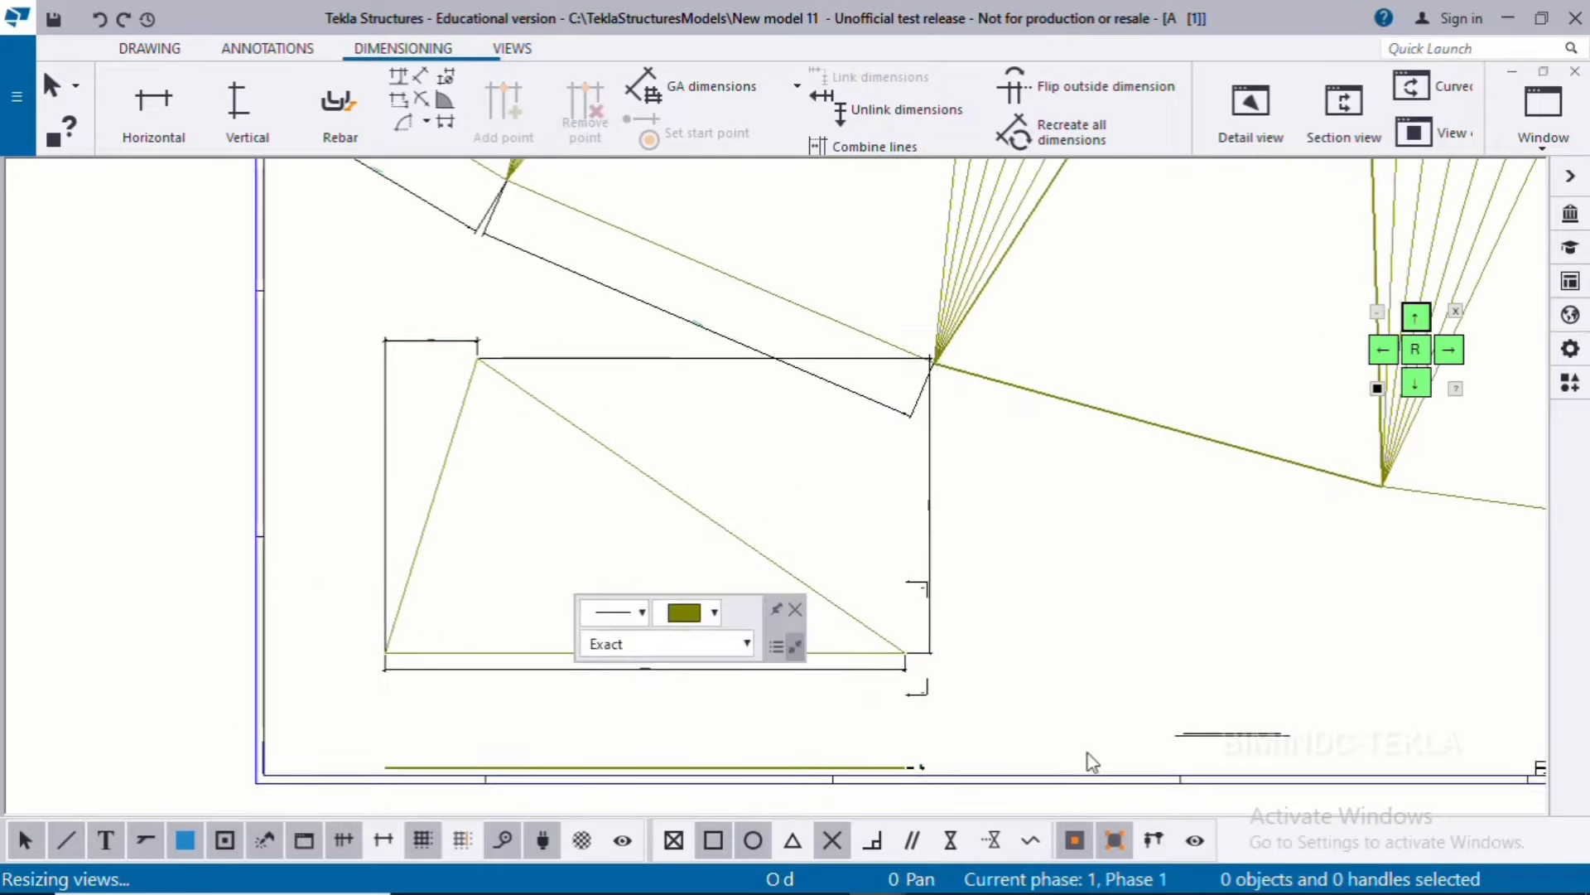
Restrict selection to dimensions and delete the automatic dimensions around the triangular plate's single-part view.
scroll(376, 410, "down", 2)
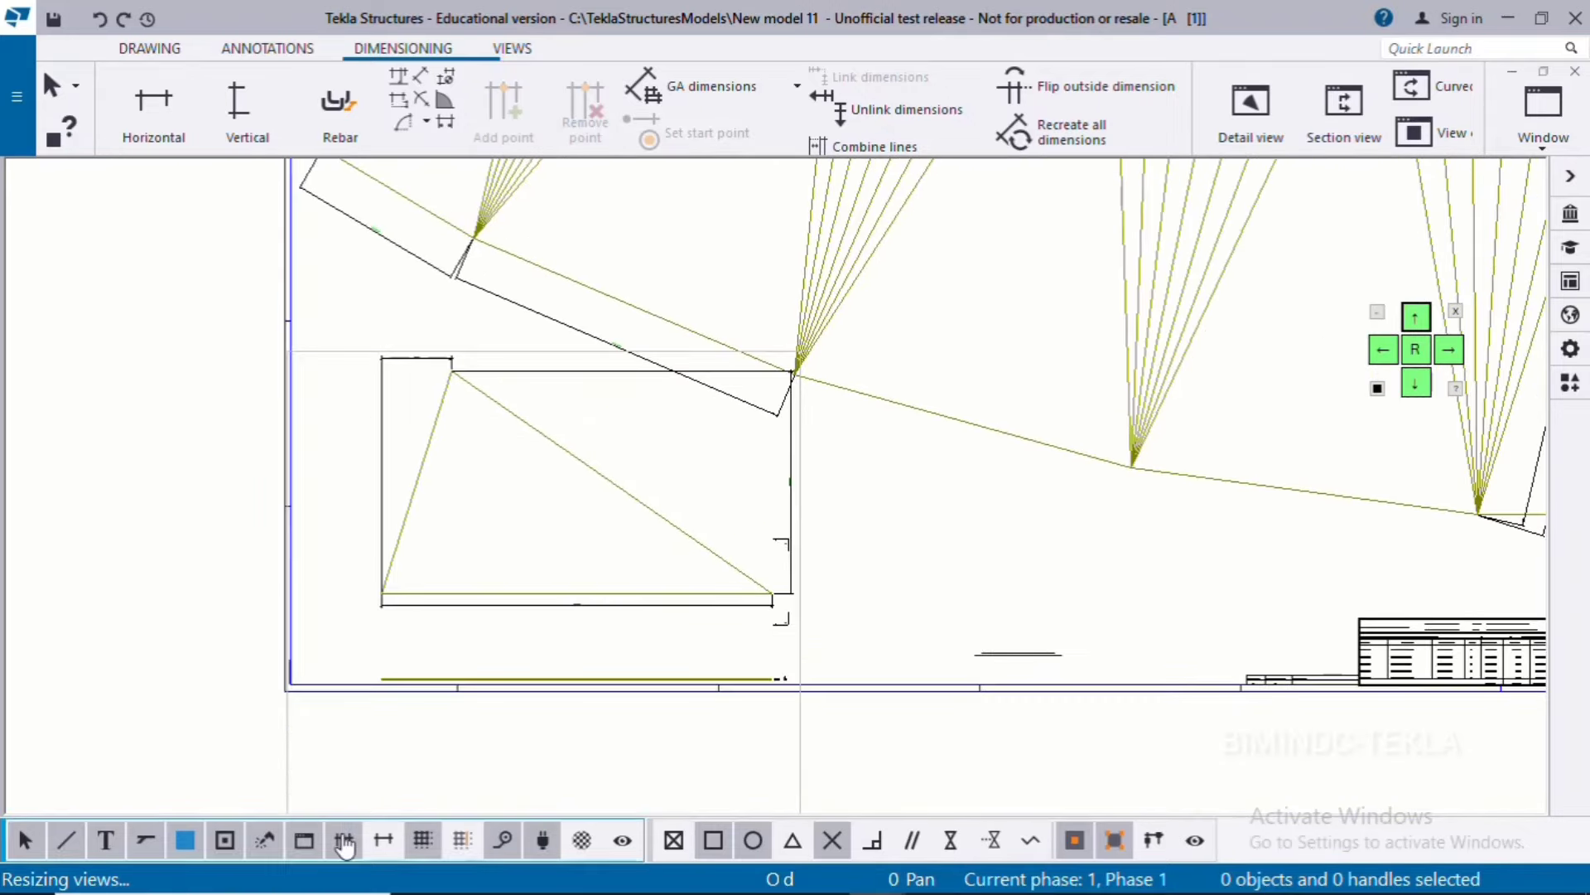
scroll(622, 795, "down", 2)
left_click_drag(454, 477, 820, 802)
key("Delete")
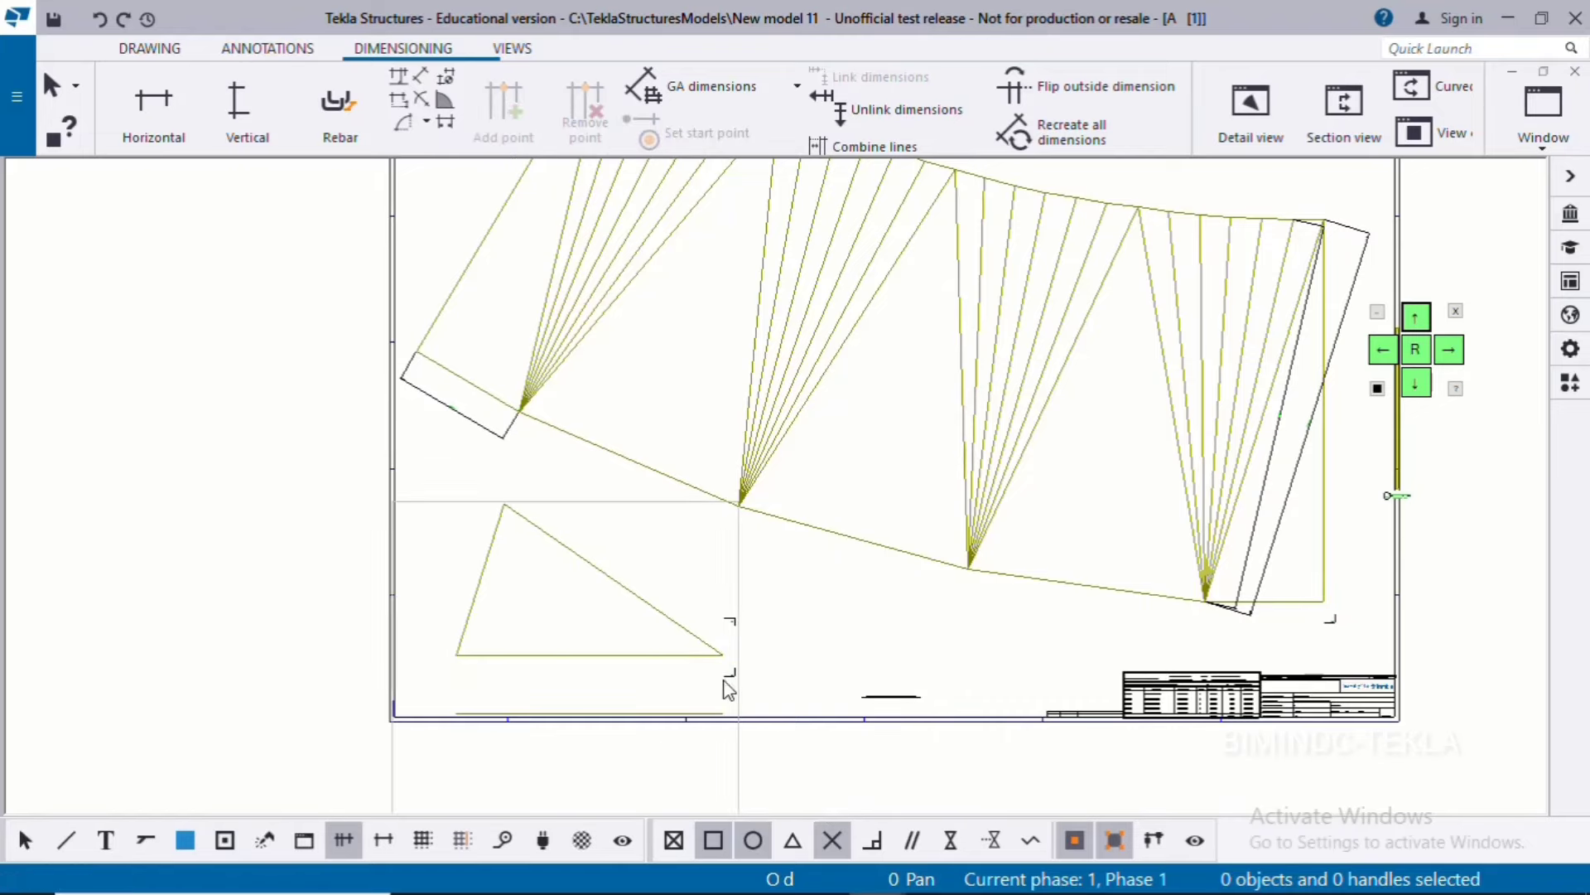
Restore selection of all object types and delete the section mark beside the triangular plate view.
scroll(736, 663, "up", 2)
left_click(11, 843)
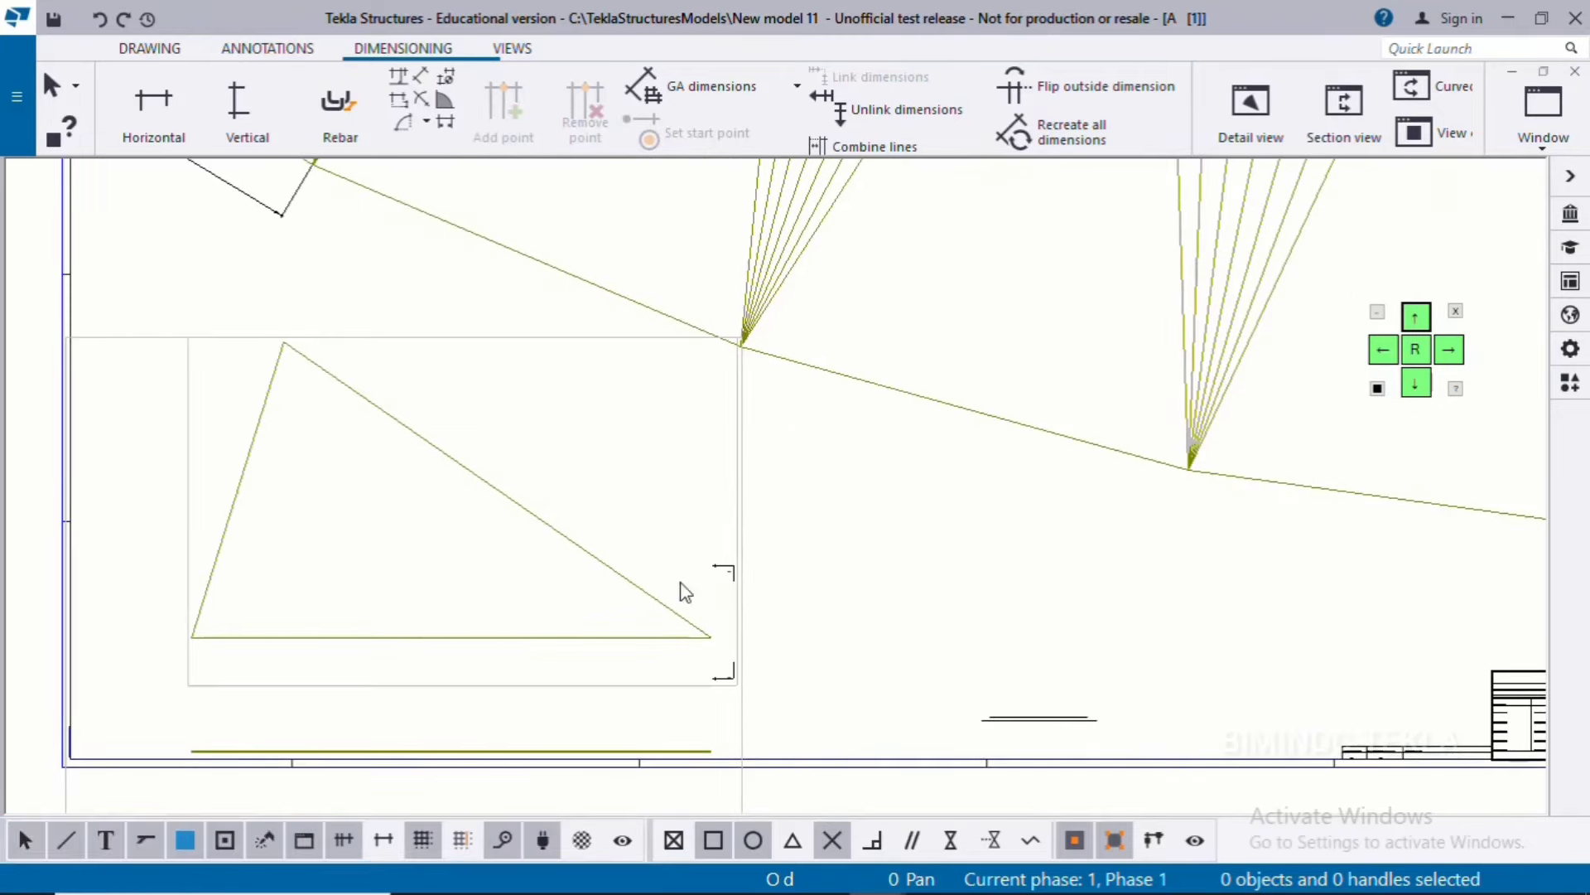
left_click(716, 564)
key("Delete")
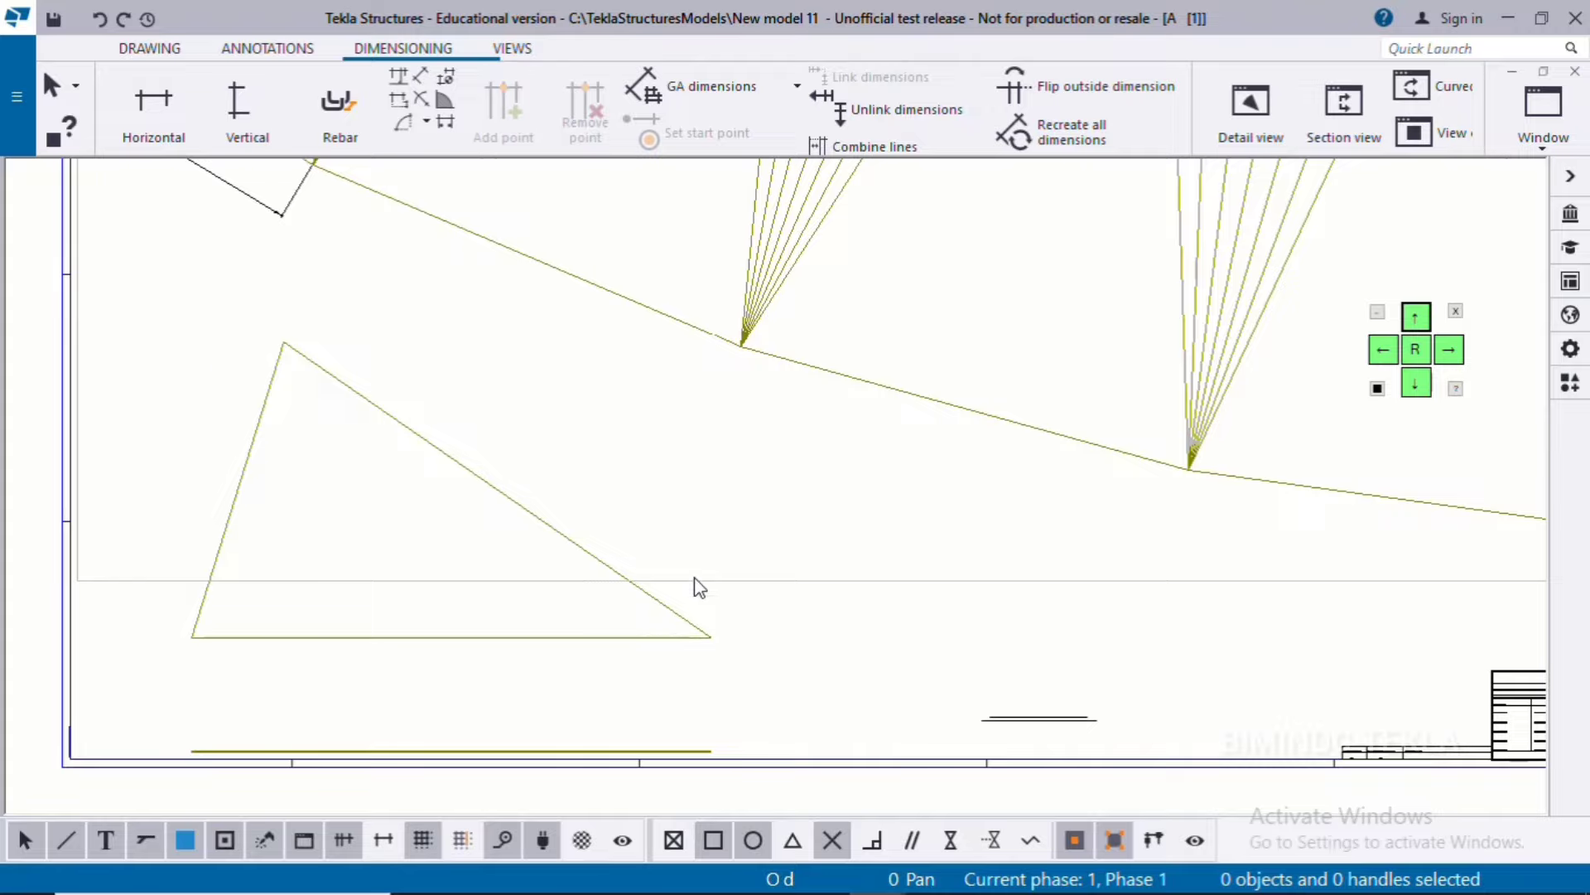
Examine the assembly material list and the two bend line dimensions at the flat pattern's right end.
scroll(695, 587, "down", 3)
scroll(703, 714, "up", 3)
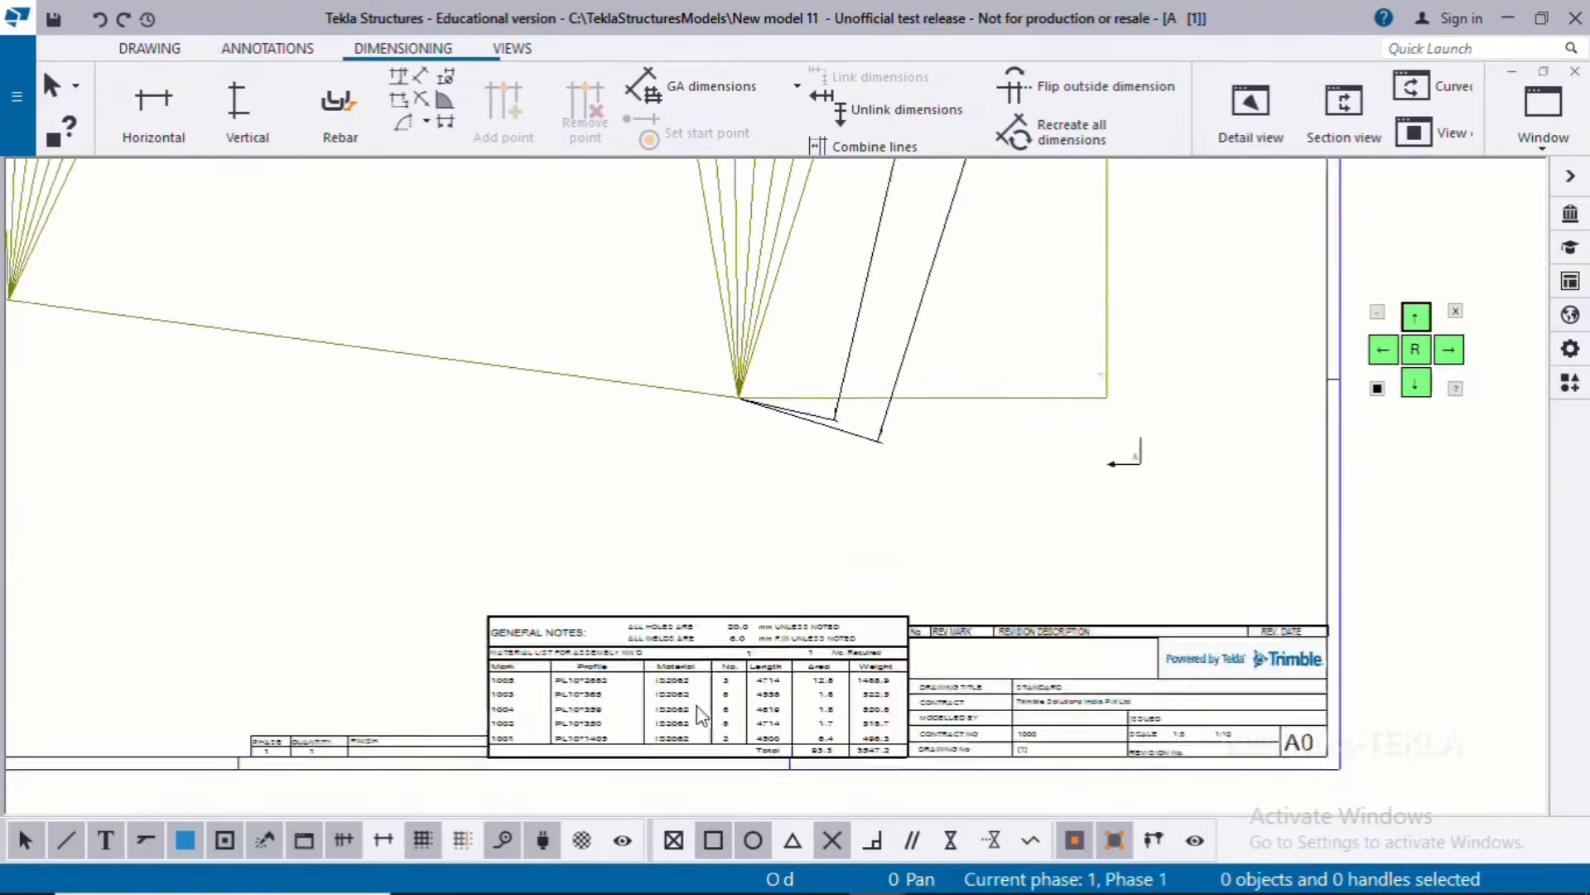
scroll(702, 714, "up", 2)
scroll(483, 724, "down", 3)
scroll(827, 553, "up", 3)
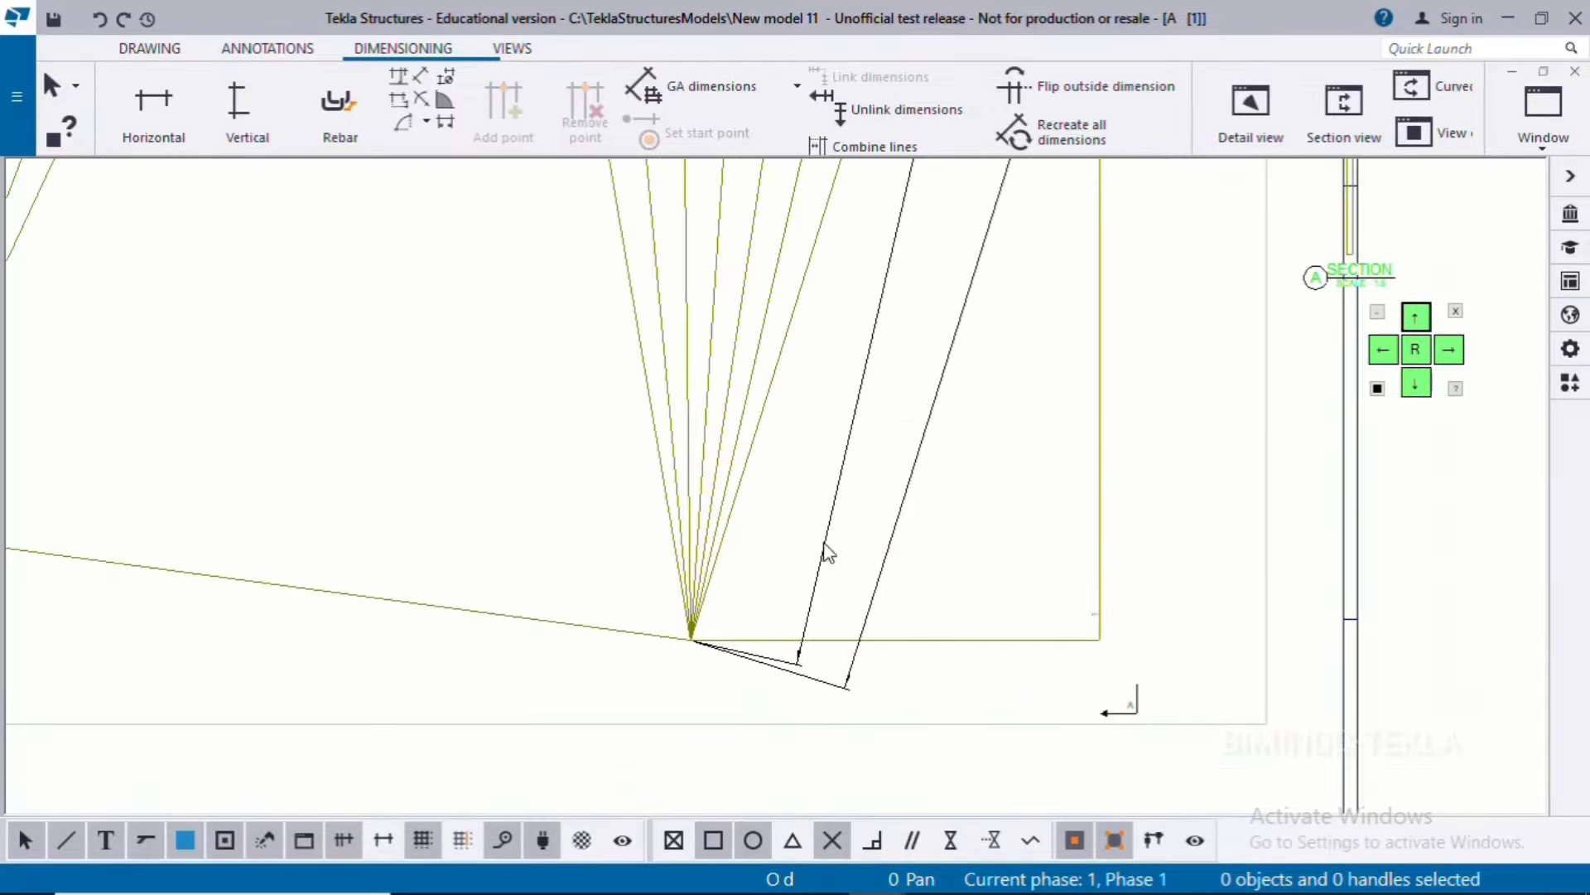
scroll(826, 553, "up", 4)
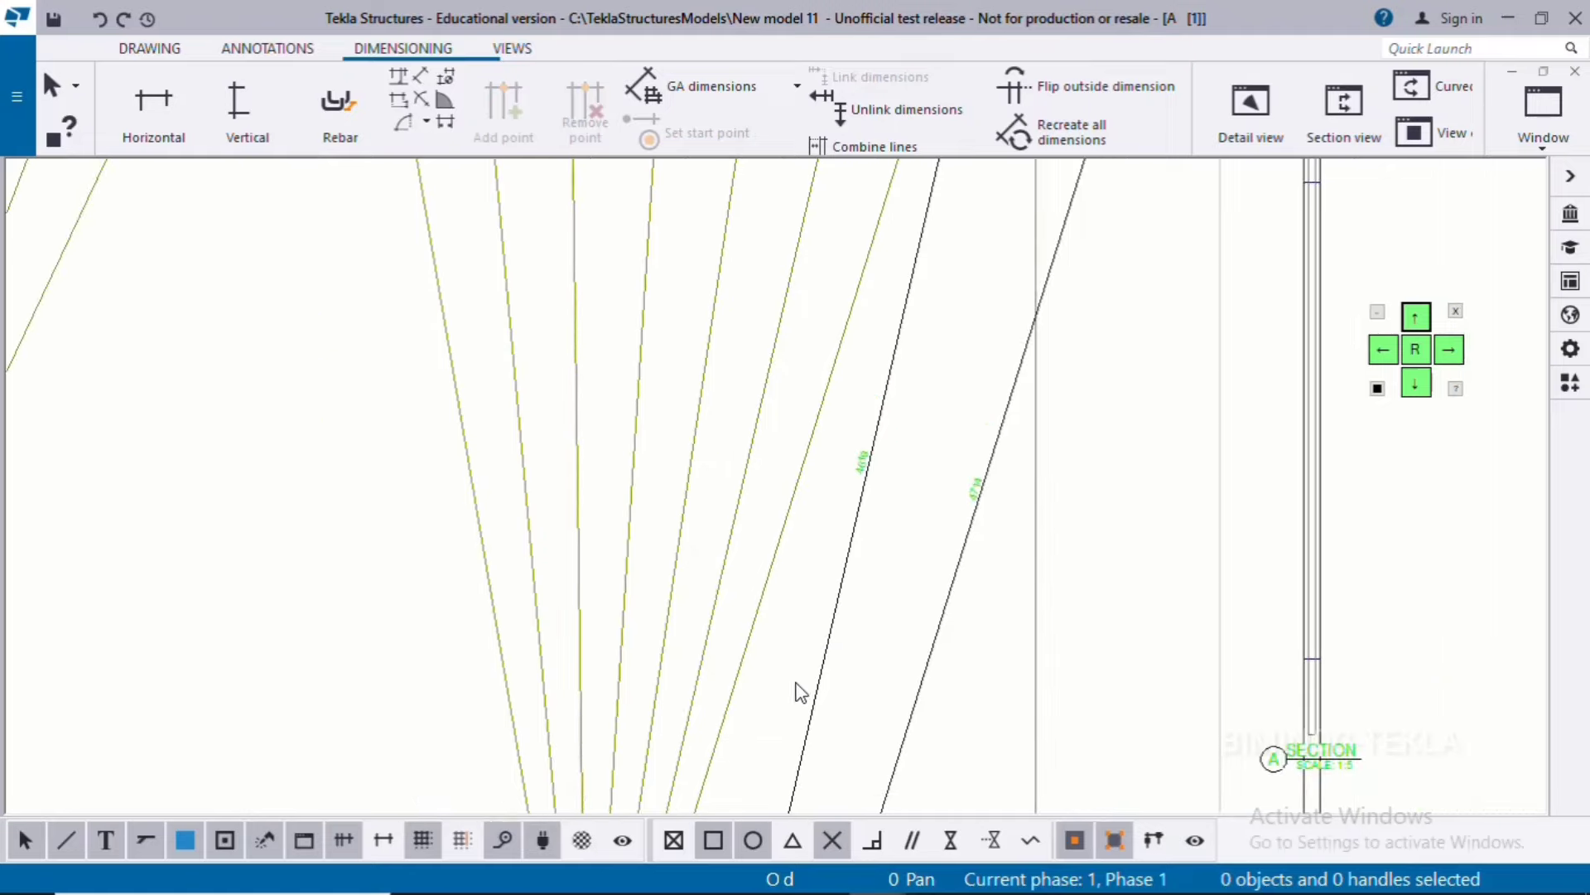
Close the assembly drawing and keep its changes.
scroll(796, 691, "down", 6)
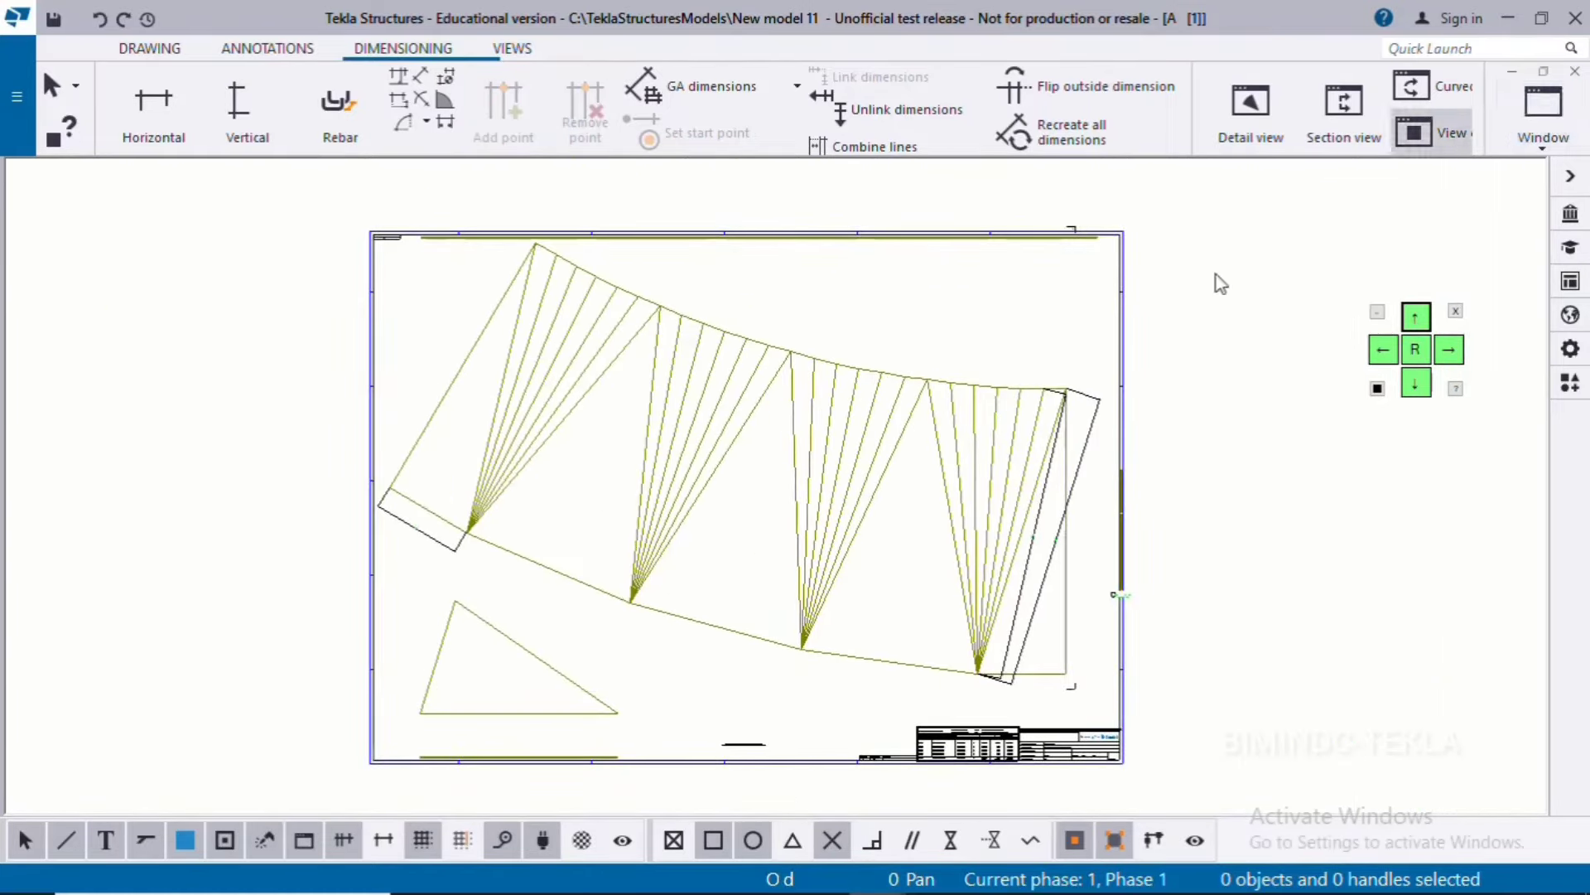
left_click(1575, 71)
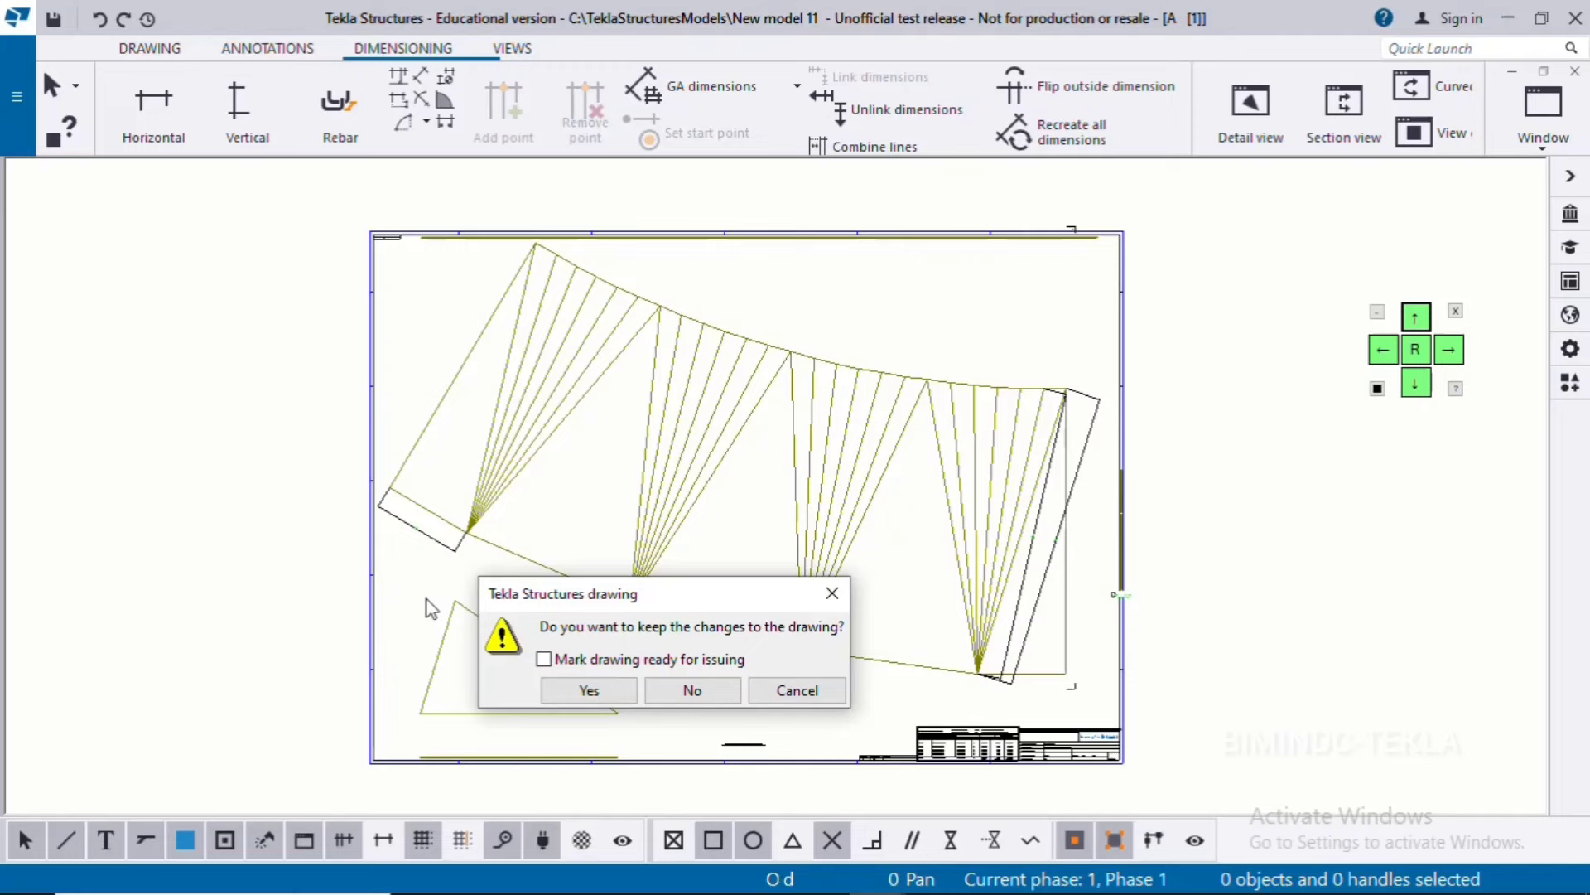
left_click(578, 689)
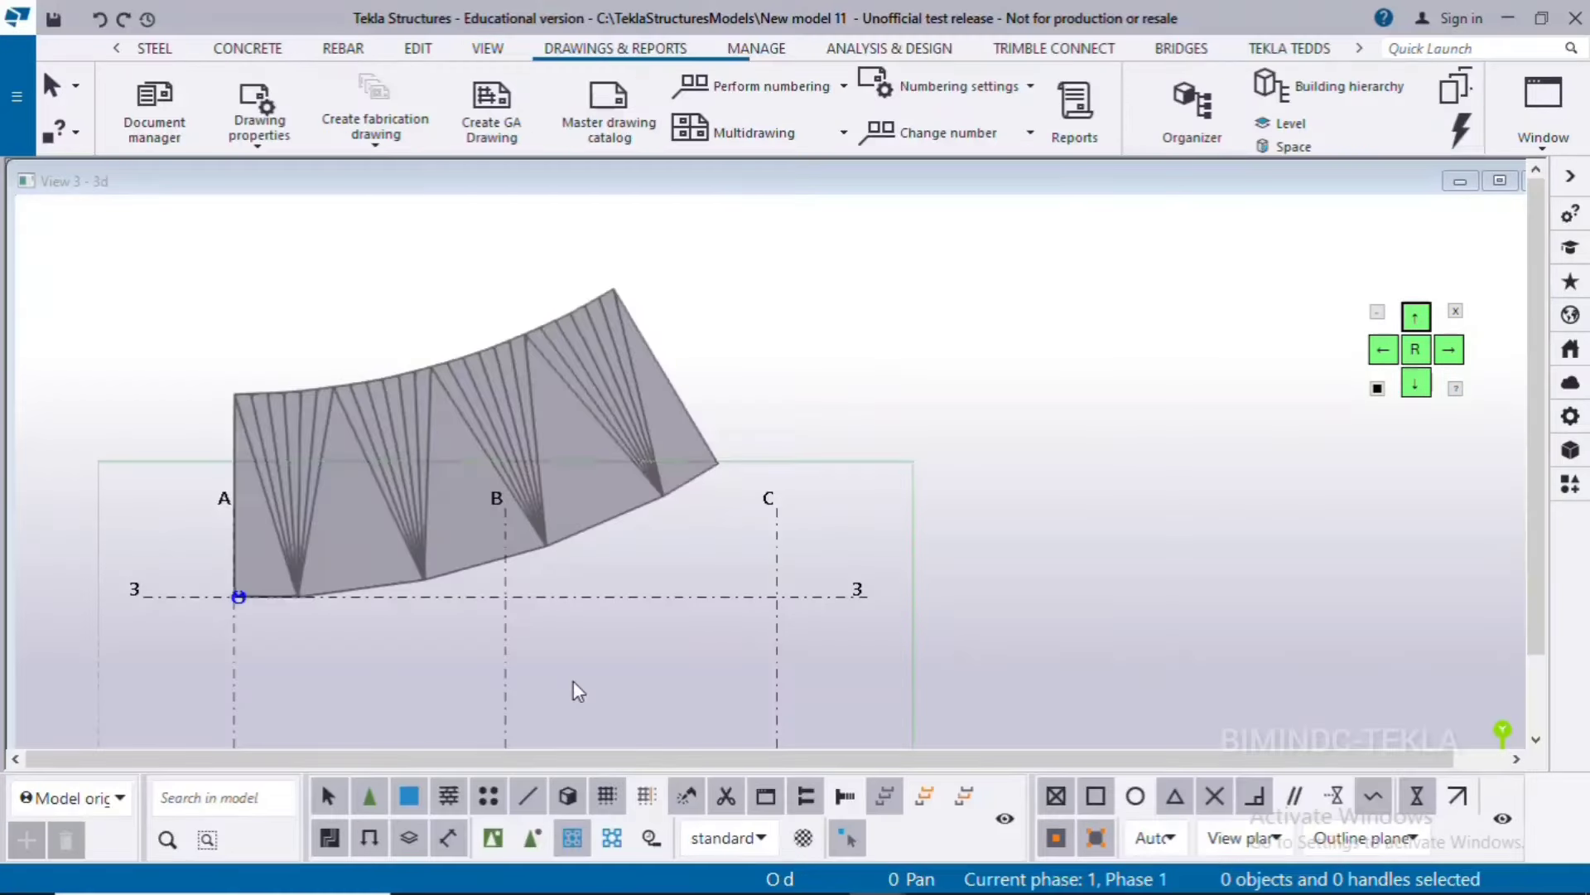
Examine the unfolded surface and the square-to-round transition between the tubes from an isometric angle in the 3D model view.
scroll(626, 621, "down", 1)
middle_click_drag(626, 621, 646, 331)
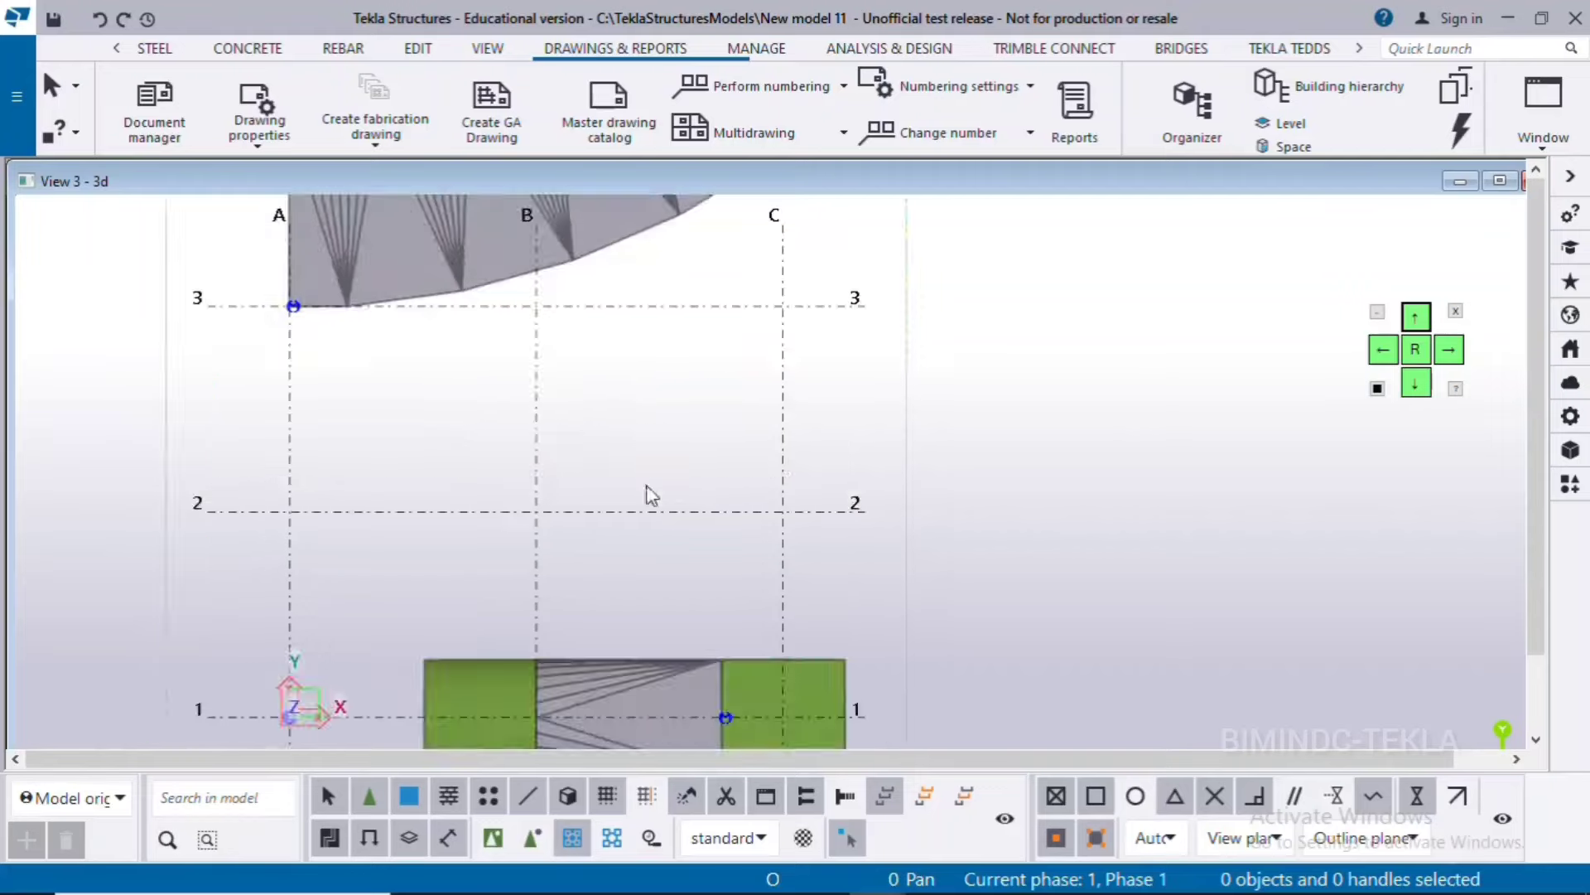
scroll(647, 486, "down", 2)
middle_click_drag(682, 519, 717, 444)
middle_click_drag(673, 676, 795, 434, "ctrl")
scroll(749, 565, "up", 5)
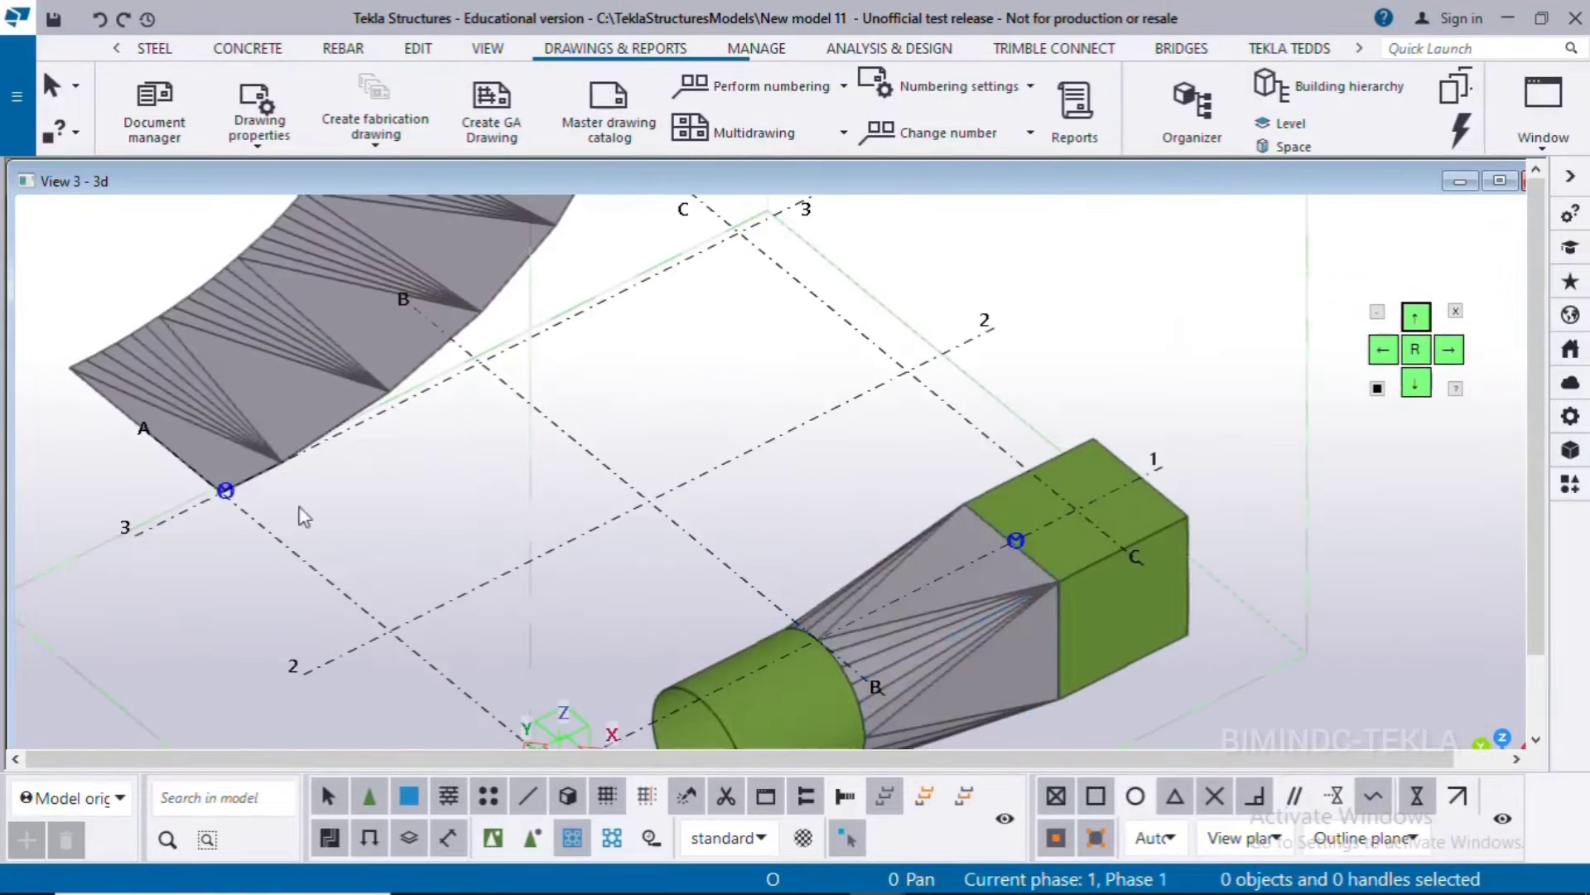
middle_click_drag(329, 353, 394, 567)
scroll(532, 454, "down", 2)
middle_click_drag(611, 539, 629, 475)
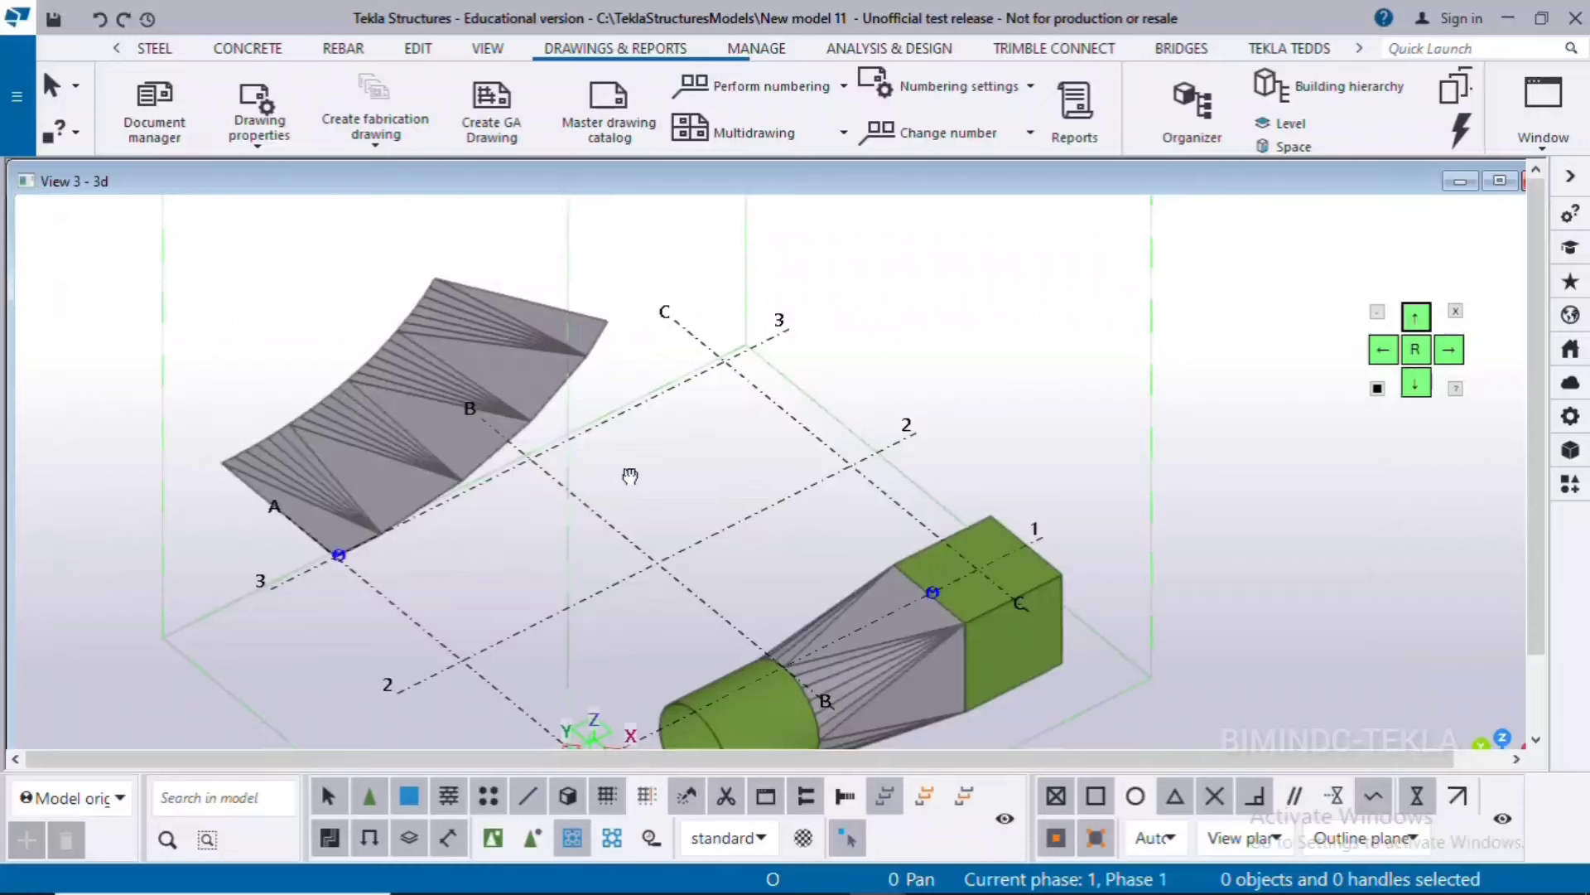
mouse_move(1025, 886)
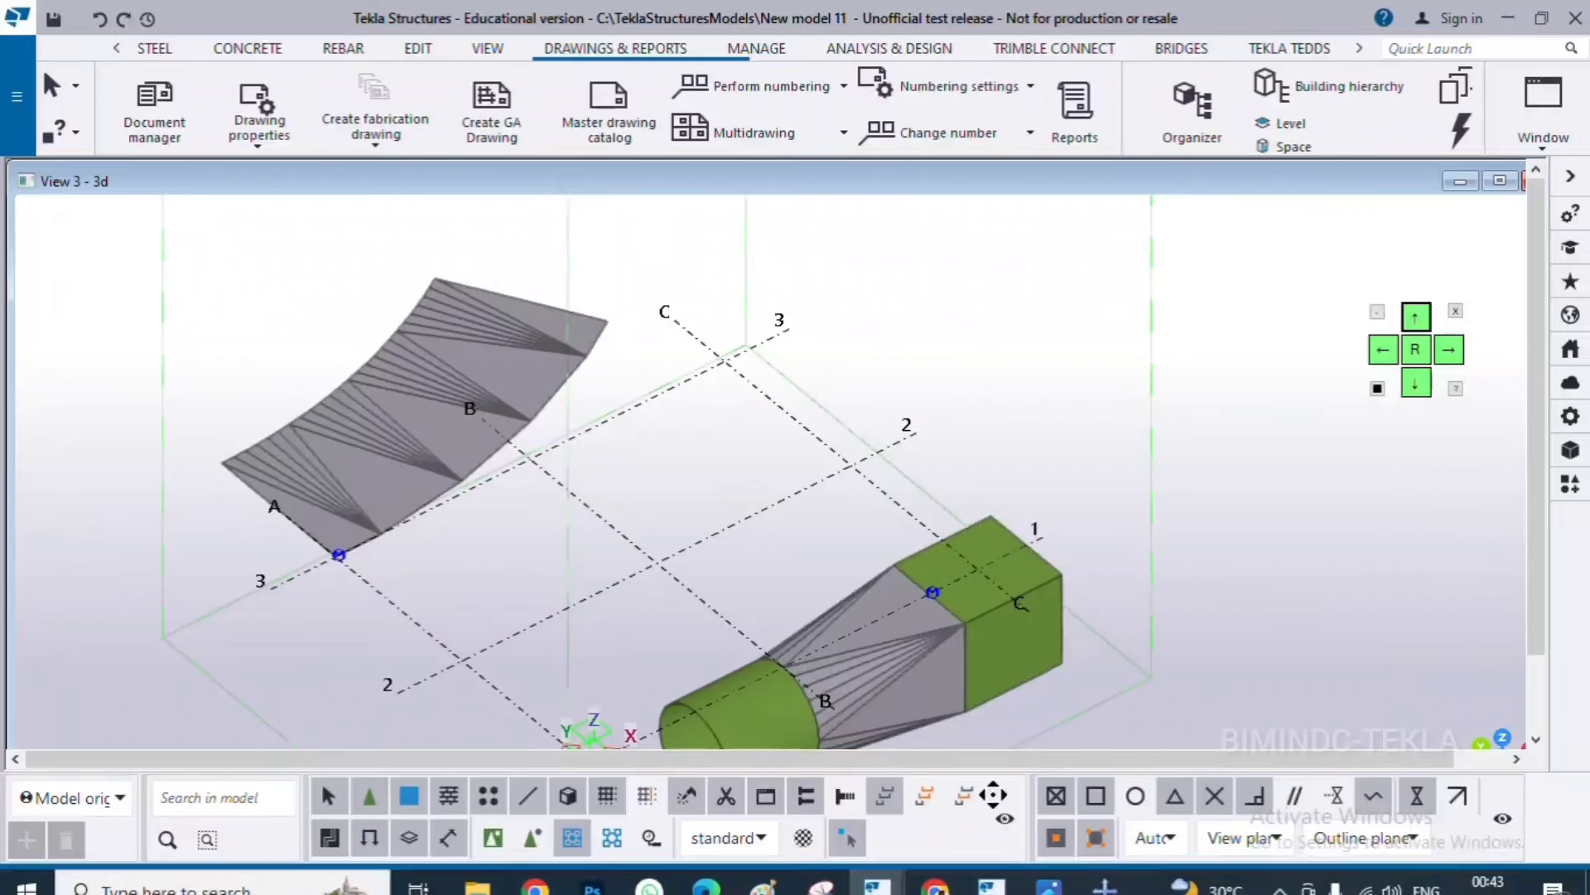